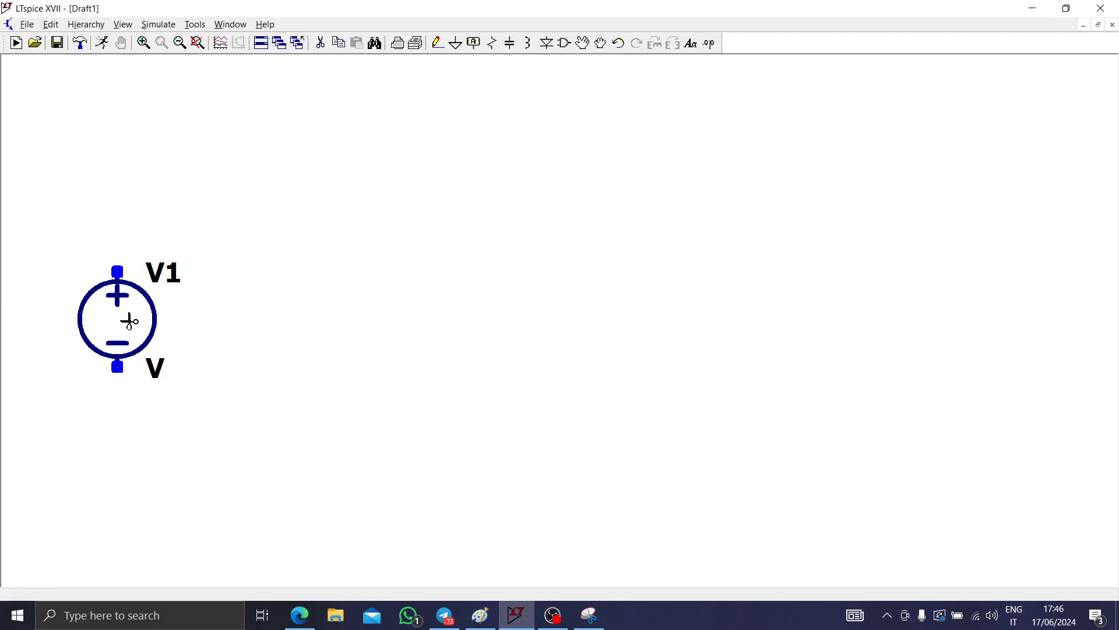
- Place a voltage source on the schematic and wire its negative terminal down to a ground symbol
{"action": "key", "text": "Escape"}
{"action": "key", "text": "c"}
{"action": "key", "text": "Escape"}
{"action": "key", "text": "v"}
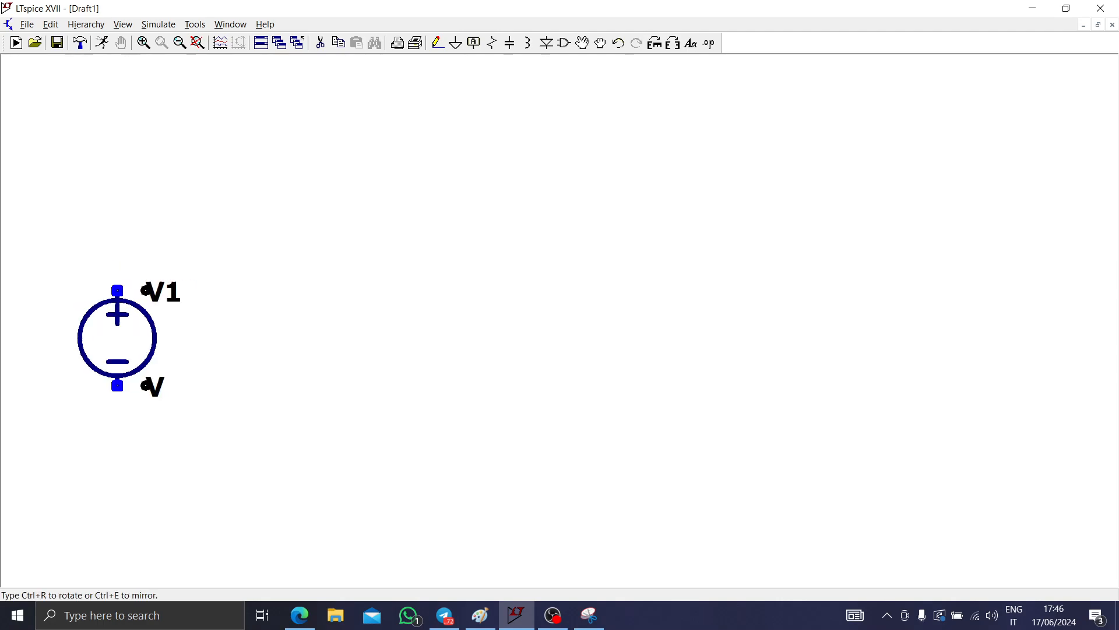
{"action": "left_click", "coordinate": [128, 320]}
{"action": "key", "text": "Escape"}
{"action": "key", "text": "F3"}
{"action": "left_click", "coordinate": [117, 385]}
{"action": "left_click", "coordinate": [117, 423]}
{"action": "key", "text": "g"}
{"action": "left_click", "coordinate": [117, 423]}
{"action": "key", "text": "Escape"}
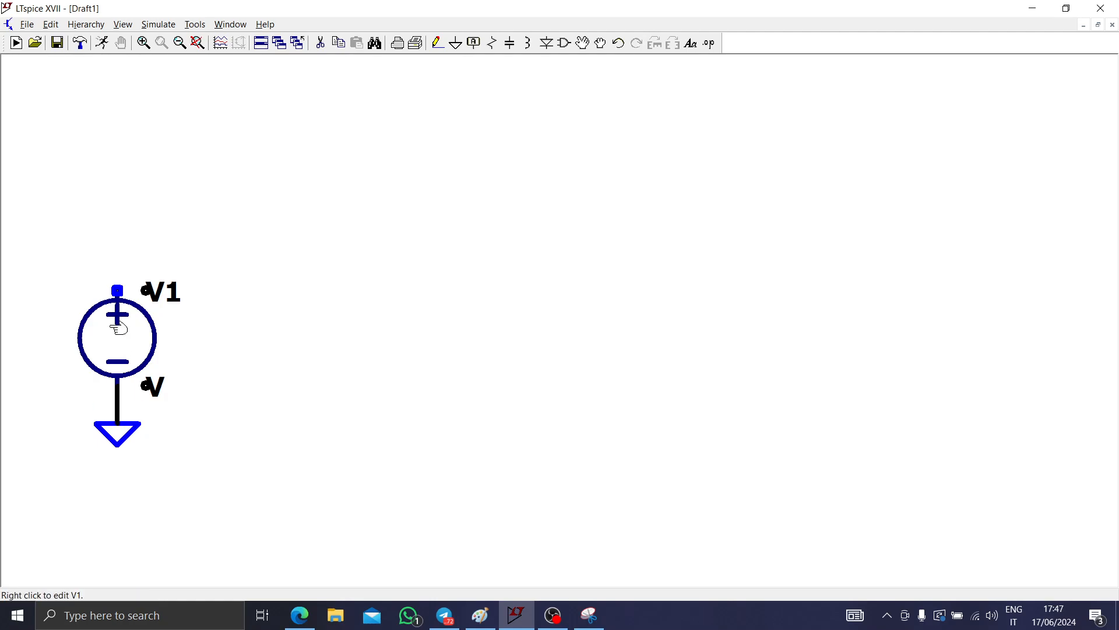
- Draw a wire from the voltage source's positive terminal upward and then horizontally to the right
{"action": "key", "text": "F3"}
{"action": "left_click", "coordinate": [117, 290]}
{"action": "left_click", "coordinate": [117, 214]}
{"action": "left_click", "coordinate": [537, 214]}
{"action": "key", "text": "Escape"}
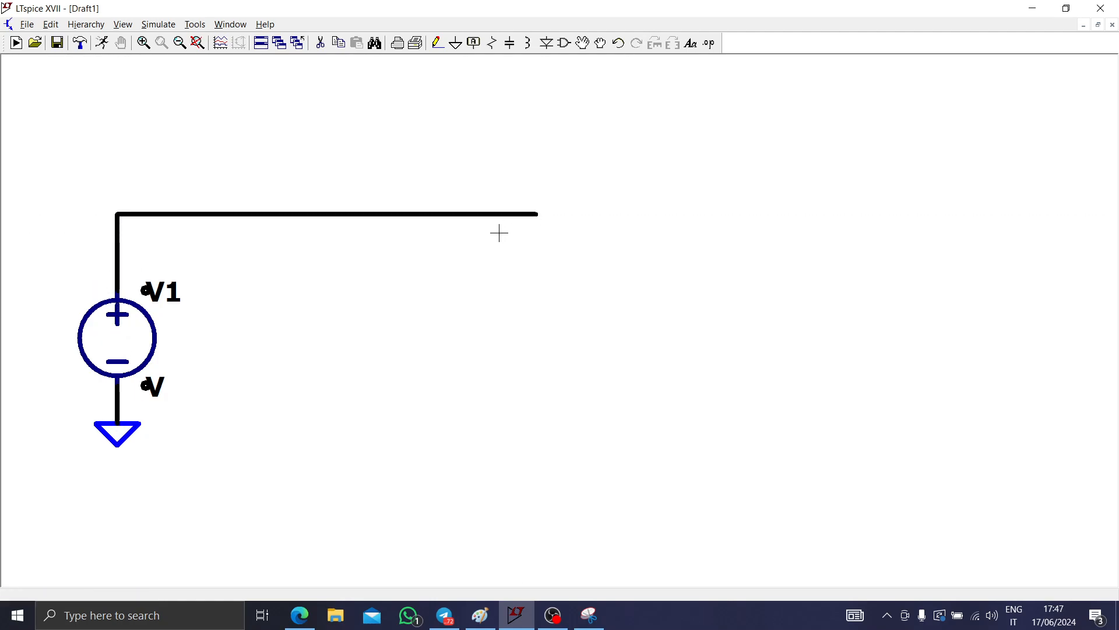
- Place a horizontal inductor and a horizontal capacitor in series on the upper wire
{"action": "key", "text": "l"}
{"action": "key", "text": "ctrl+r"}
{"action": "left_click", "coordinate": [355, 217]}
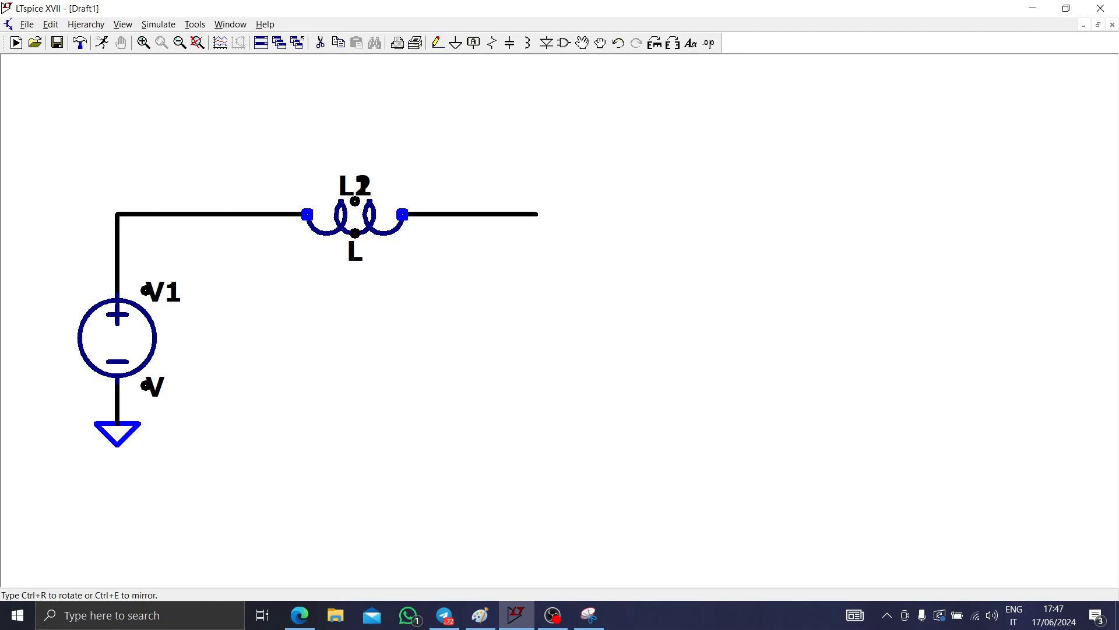
{"action": "key", "text": "c"}
{"action": "key", "text": "ctrl+r"}
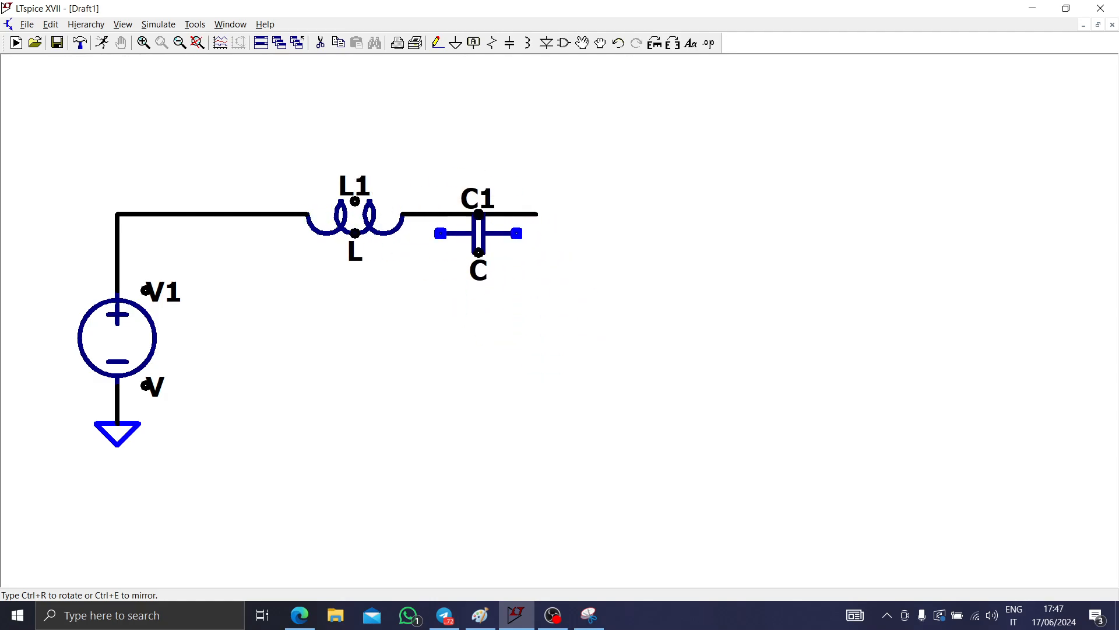
{"action": "left_click", "coordinate": [478, 214]}
{"action": "key", "text": "Escape"}
{"action": "scroll", "coordinate": [418, 250], "scroll_direction": "up", "scroll_amount": 1}
{"action": "scroll", "coordinate": [428, 257], "scroll_direction": "down", "scroll_amount": 2}
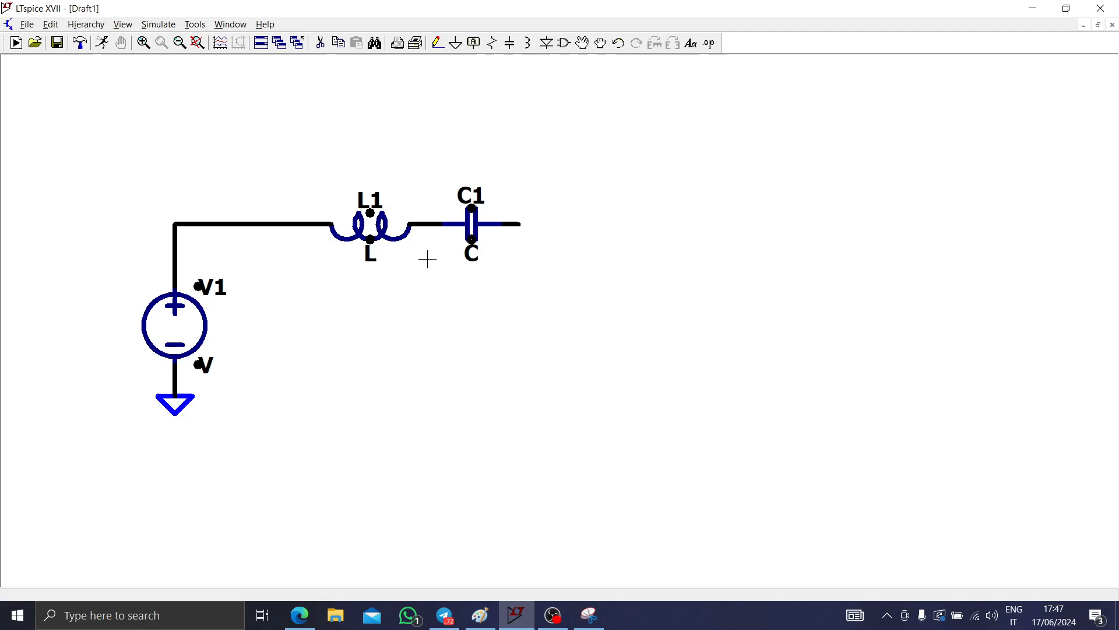
{"action": "scroll", "coordinate": [423, 273], "scroll_direction": "up", "scroll_amount": 2}
{"action": "left_click_drag", "start_coordinate": [407, 282], "coordinate": [527, 287]}
{"action": "scroll", "coordinate": [529, 297], "scroll_direction": "down", "scroll_amount": 1}
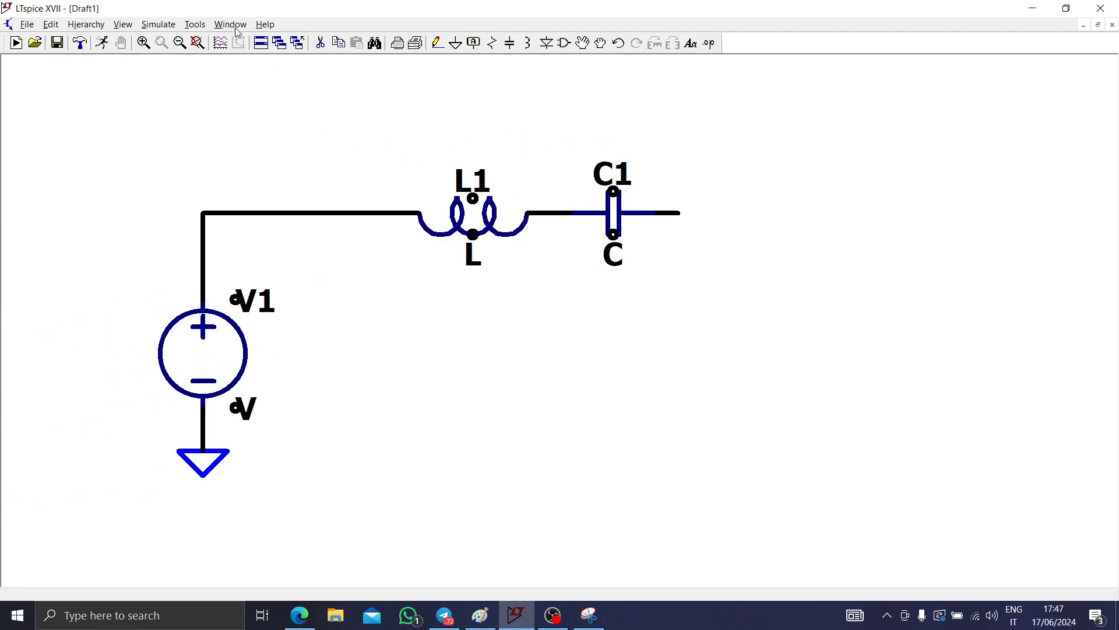
- Set the pen thickness to 4 in the drafting options
{"action": "left_click", "coordinate": [153, 26]}
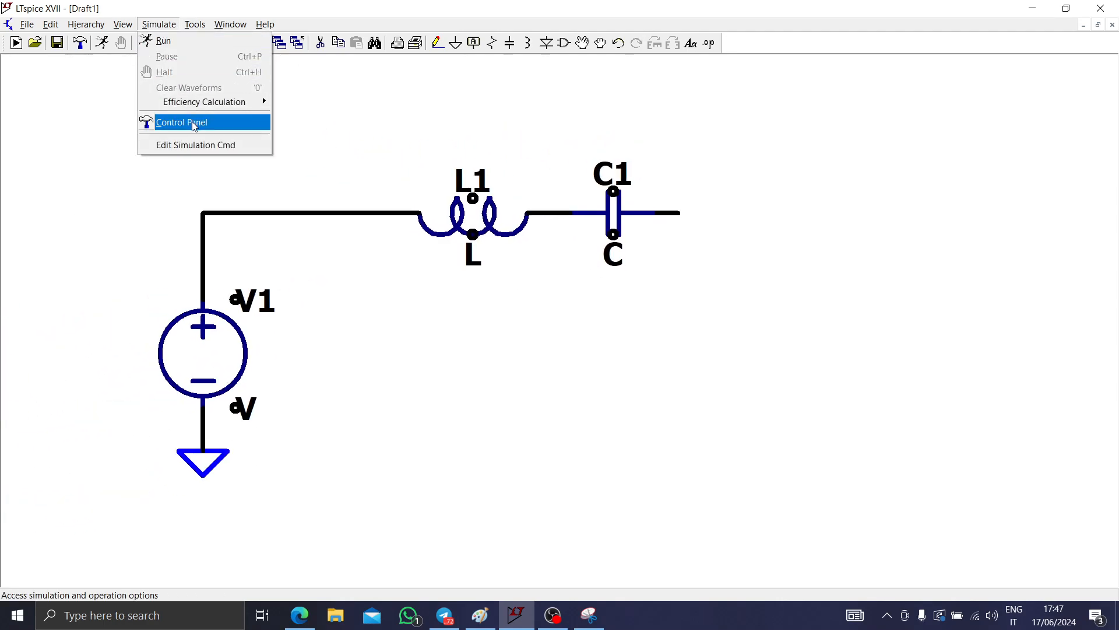
{"action": "left_click", "coordinate": [175, 119]}
{"action": "left_click", "coordinate": [638, 194]}
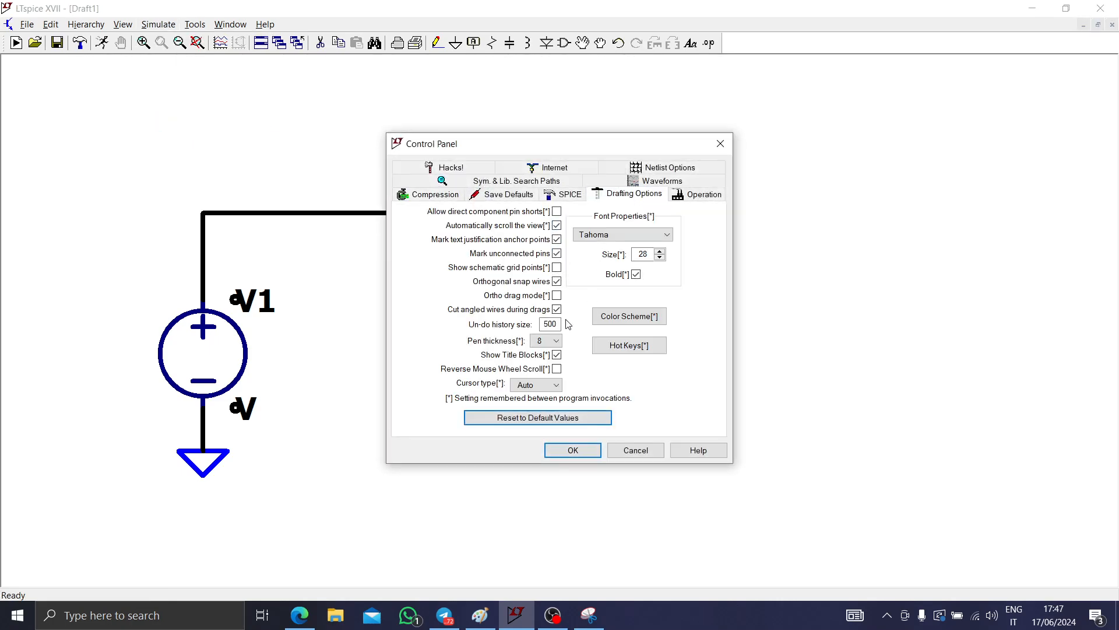
{"action": "left_click", "coordinate": [557, 342]}
{"action": "left_click", "coordinate": [539, 380]}
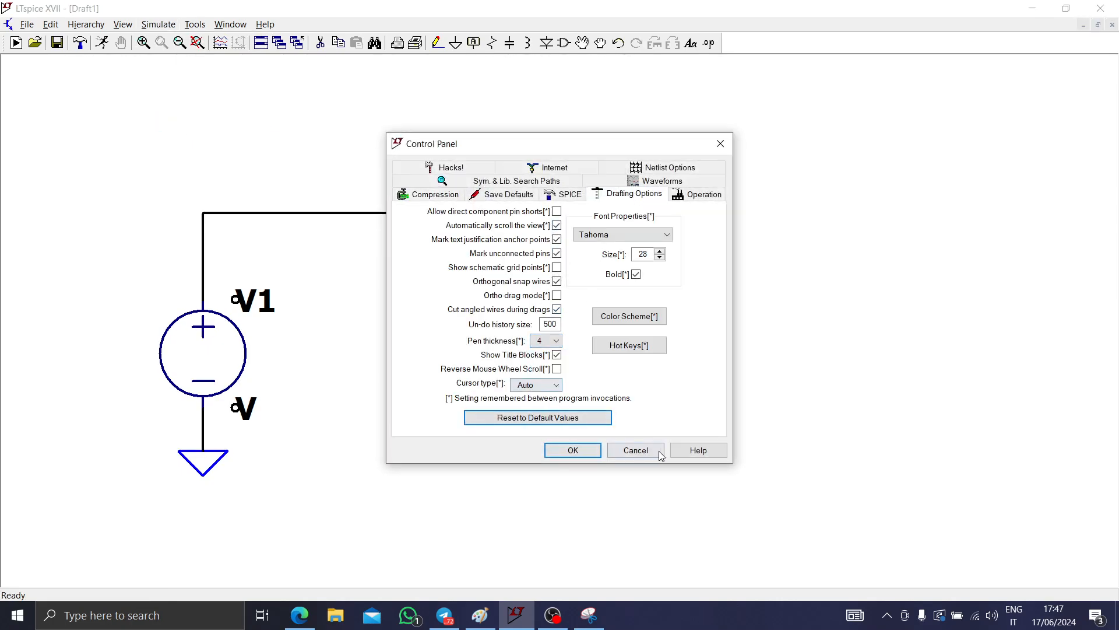
{"action": "left_click", "coordinate": [573, 450]}
- Close and relaunch LTspice, starting a new blank schematic
{"action": "scroll", "coordinate": [547, 290], "scroll_direction": "up", "scroll_amount": 2}
{"action": "scroll", "coordinate": [545, 280], "scroll_direction": "down", "scroll_amount": 1}
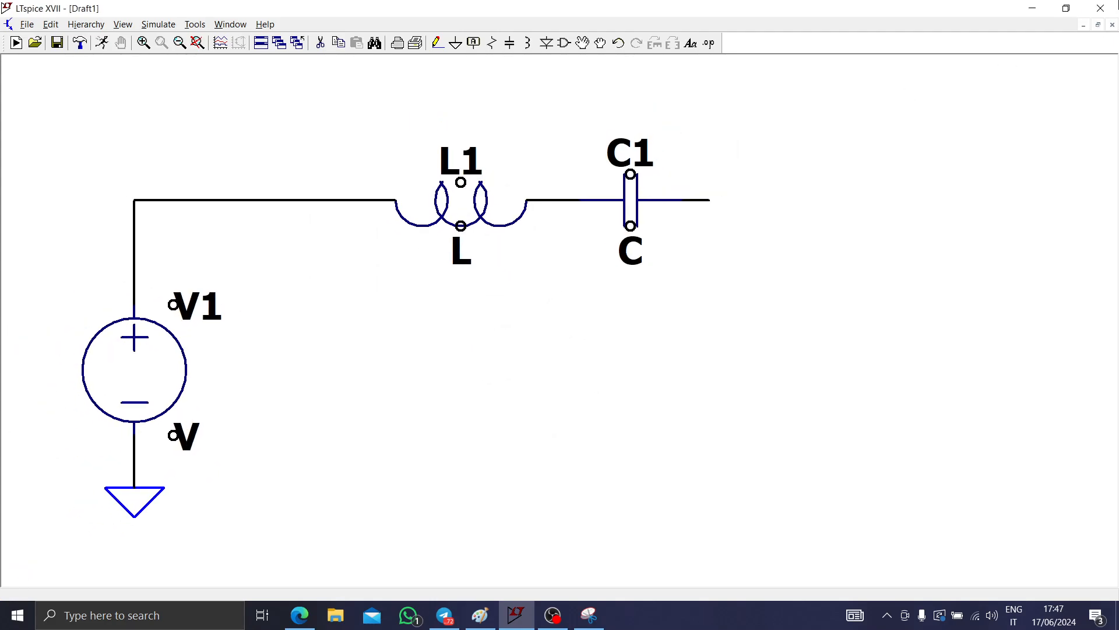
{"action": "left_click", "coordinate": [1100, 8]}
{"action": "left_click", "coordinate": [607, 340]}
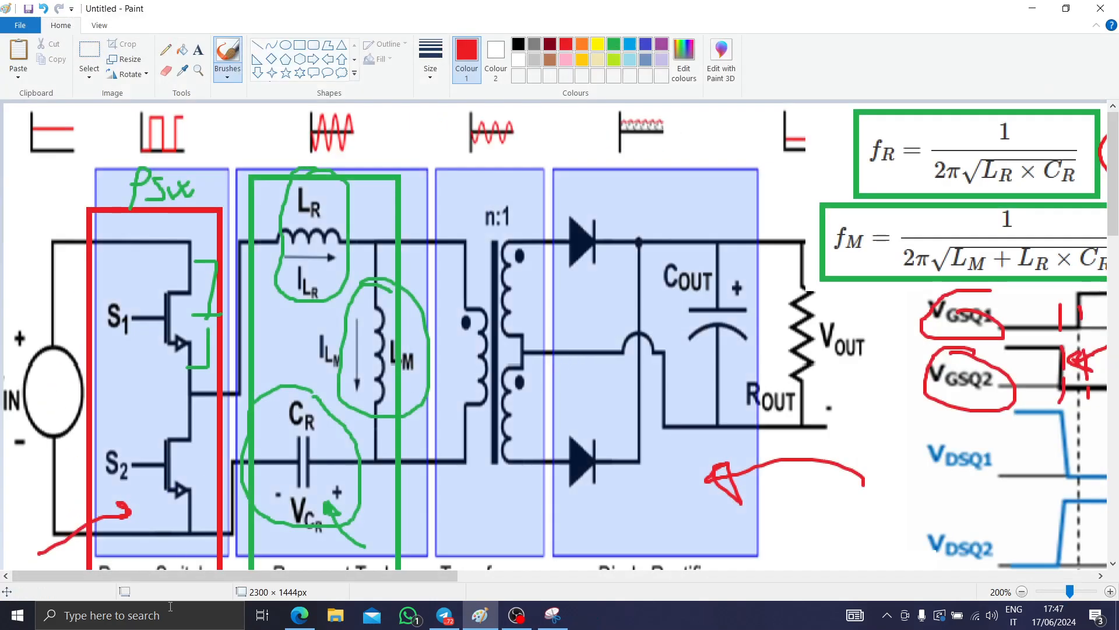
{"action": "left_click", "coordinate": [129, 615]}
{"action": "type", "text": "lt"}
{"action": "key", "text": "Return"}
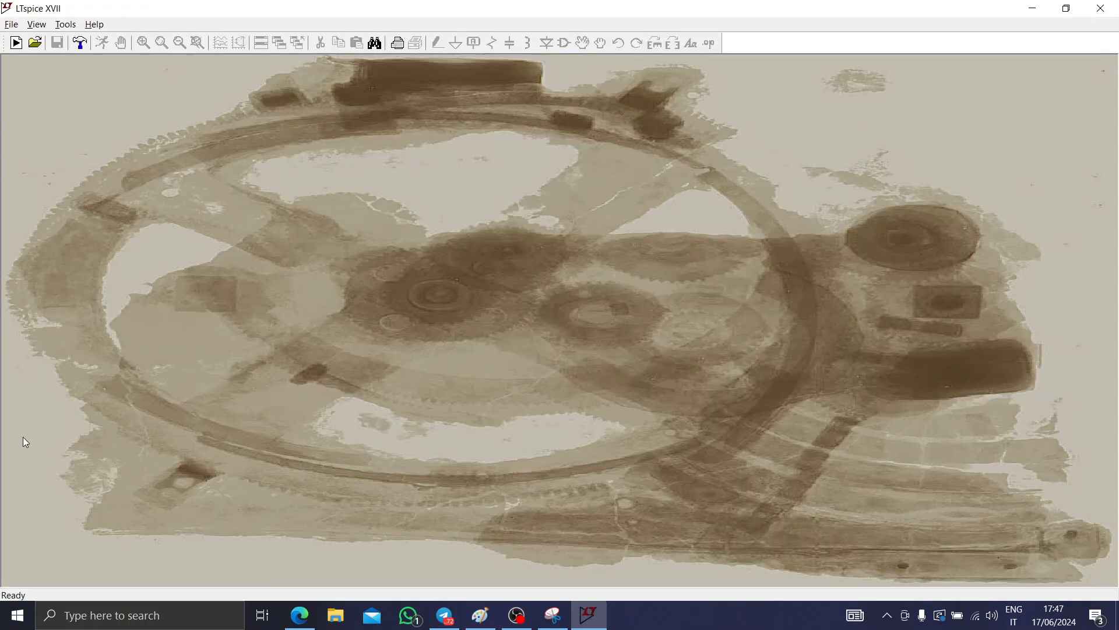
{"action": "left_click", "coordinate": [17, 42]}
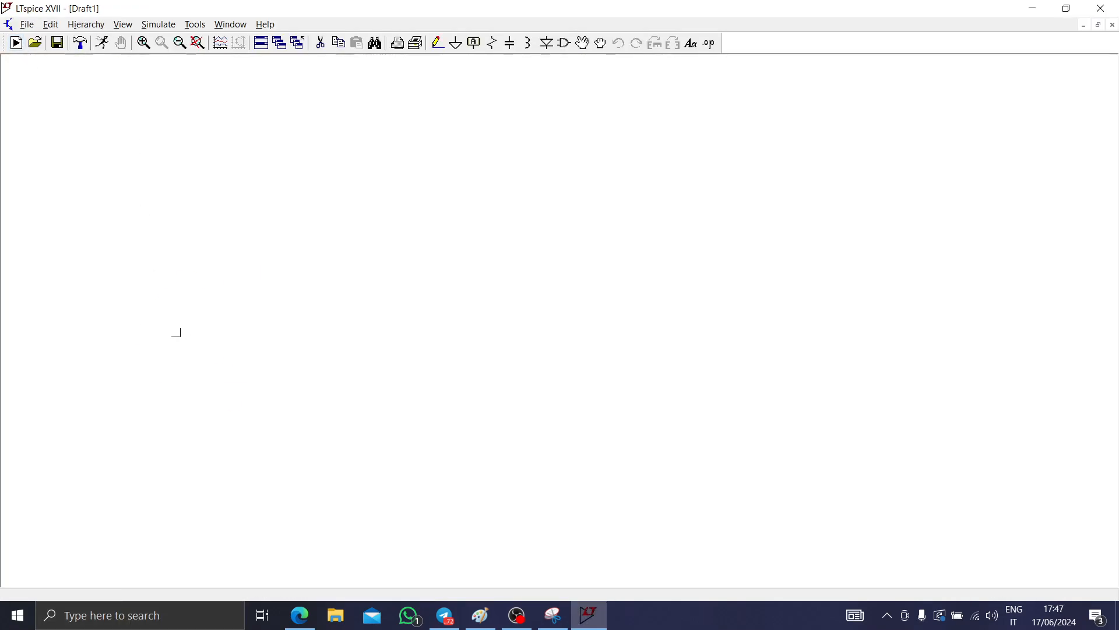
- Place a voltage source and wire it from below its negative terminal, up through the positive terminal, and across to the right
{"action": "key", "text": "v"}
{"action": "left_click", "coordinate": [178, 337]}
{"action": "key", "text": "Escape"}
{"action": "key", "text": "F3"}
{"action": "left_click", "coordinate": [164, 444]}
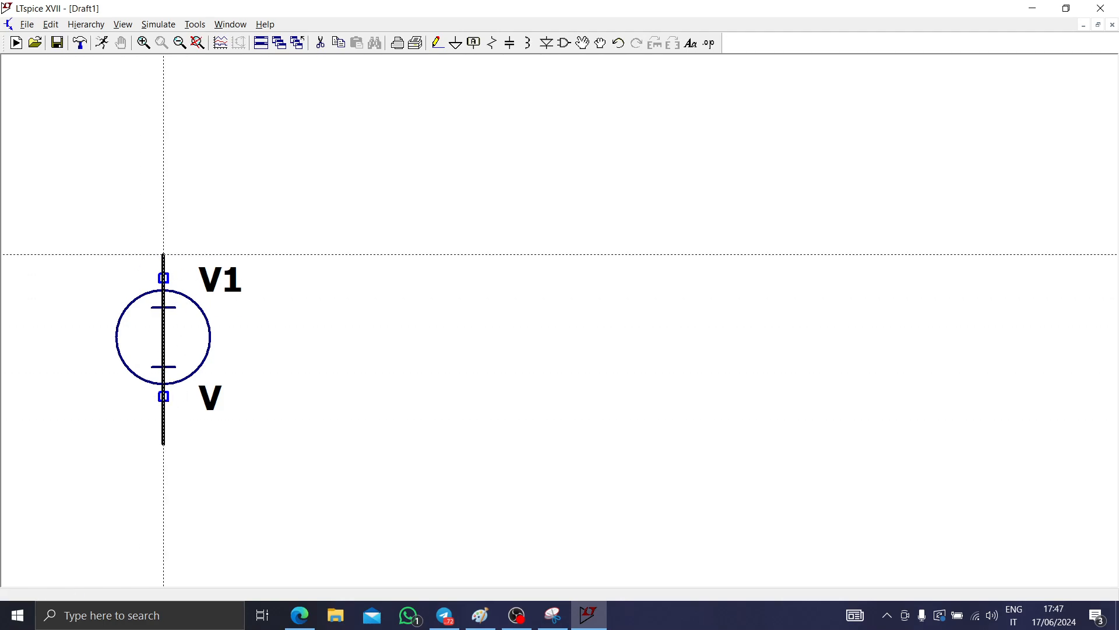
{"action": "left_click", "coordinate": [163, 184]}
{"action": "left_click", "coordinate": [589, 184]}
{"action": "key", "text": "Escape"}
- Place a horizontal inductor on the upper wire and rename it Lr
{"action": "key", "text": "l"}
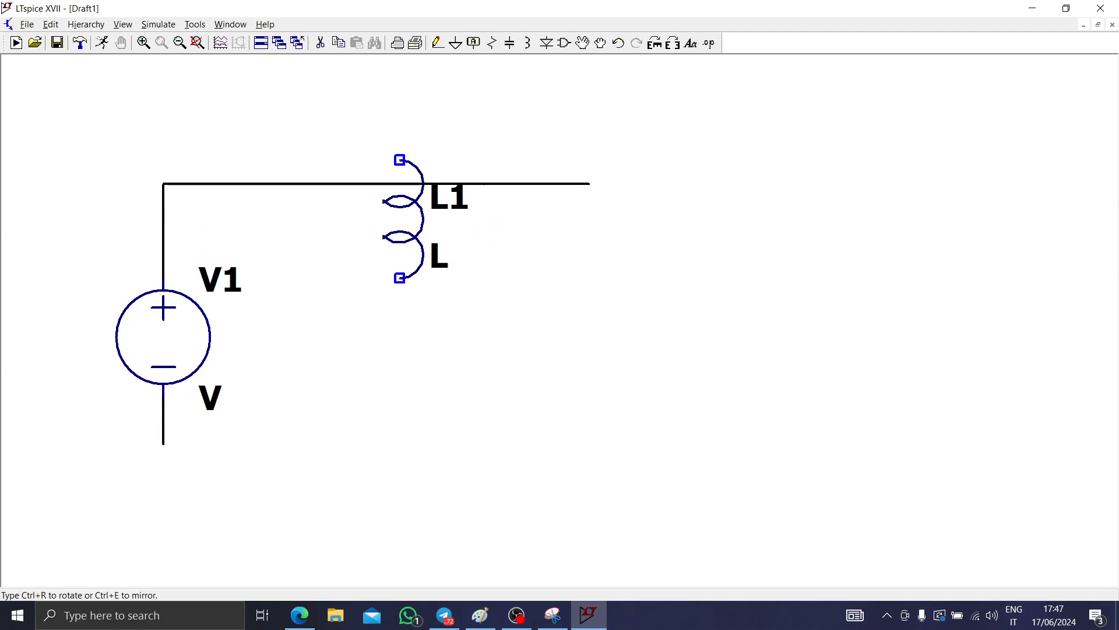
{"action": "key", "text": "ctrl+r"}
{"action": "left_click", "coordinate": [388, 184]}
{"action": "key", "text": "Escape"}
{"action": "right_click", "coordinate": [388, 149]}
{"action": "type", "text": "L"}
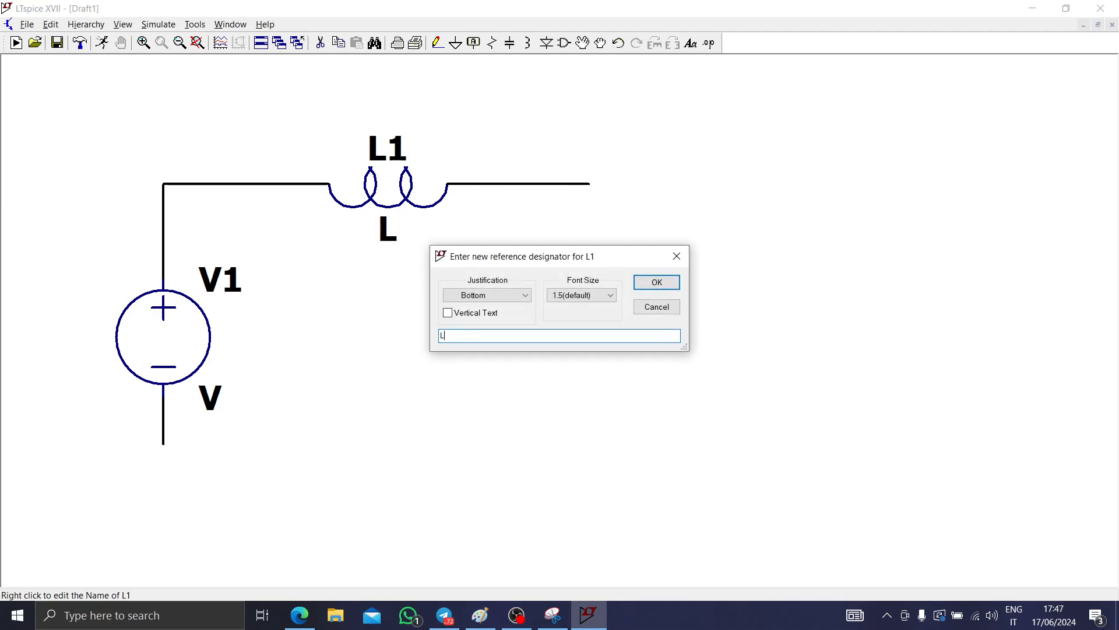
{"action": "type", "text": "r"}
{"action": "key", "text": "Return"}
- Set the Lr inductor's value to the parameter expression {Lr}
{"action": "left_click_drag", "start_coordinate": [334, 260], "coordinate": [325, 372]}
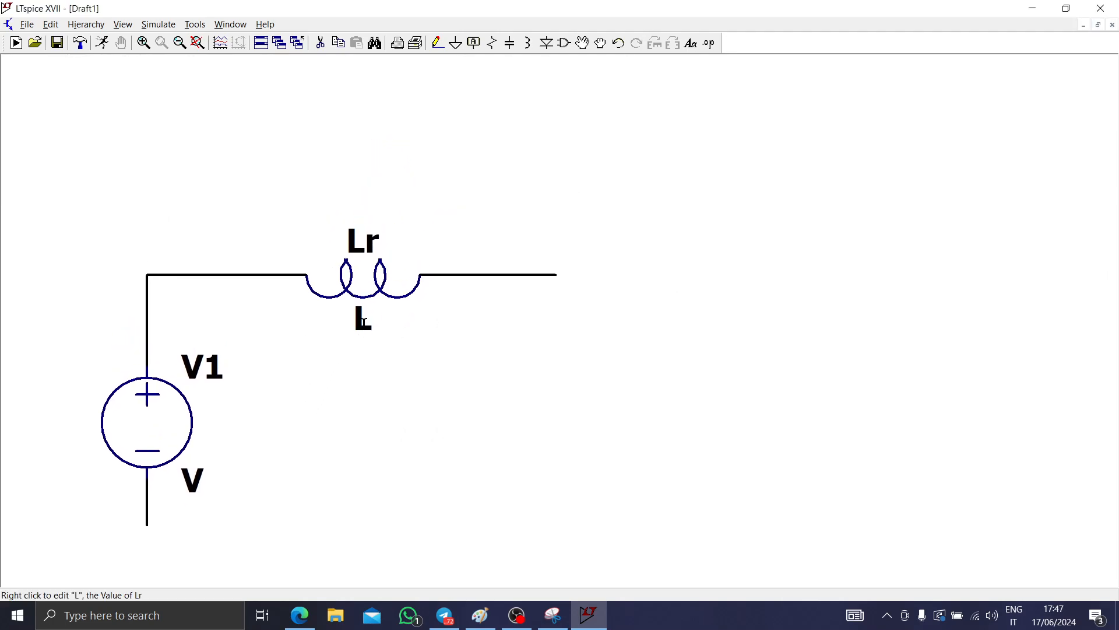
{"action": "right_click", "coordinate": [362, 321]}
{"action": "type", "text": "{Lr"}
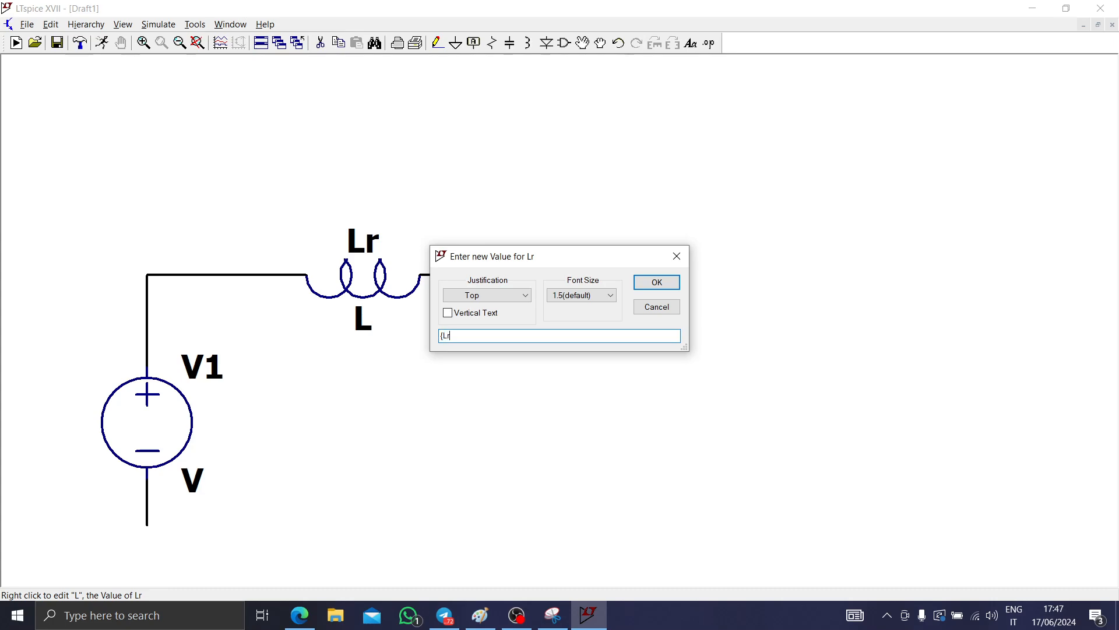
{"action": "type", "text": "♀"}
{"action": "key", "text": "Return"}
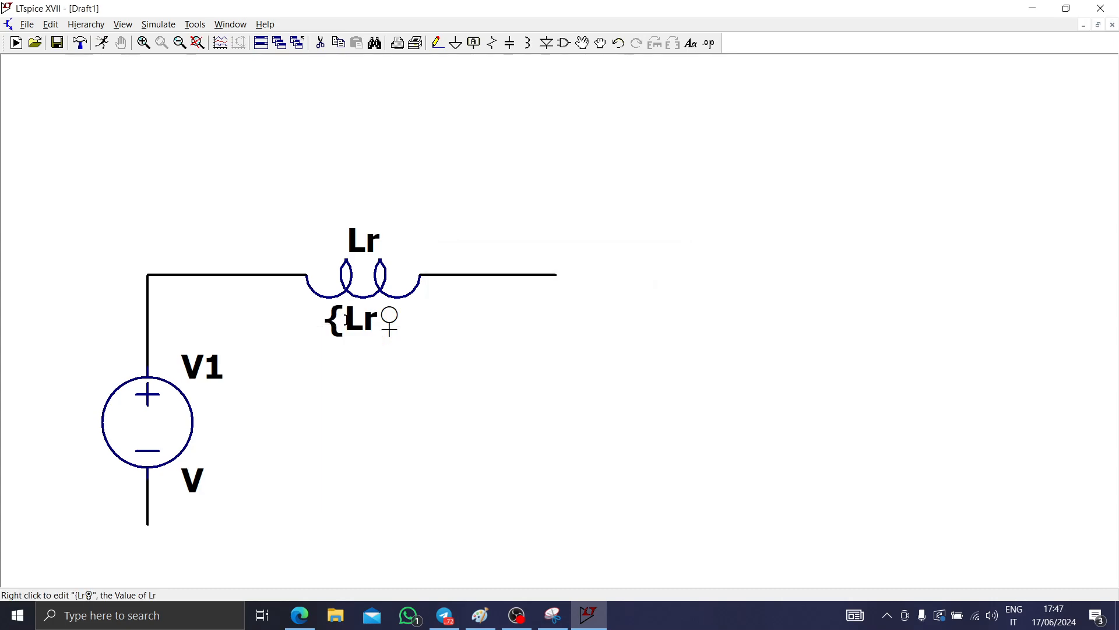
{"action": "right_click", "coordinate": [347, 321]}
{"action": "type", "text": "{Lr"}
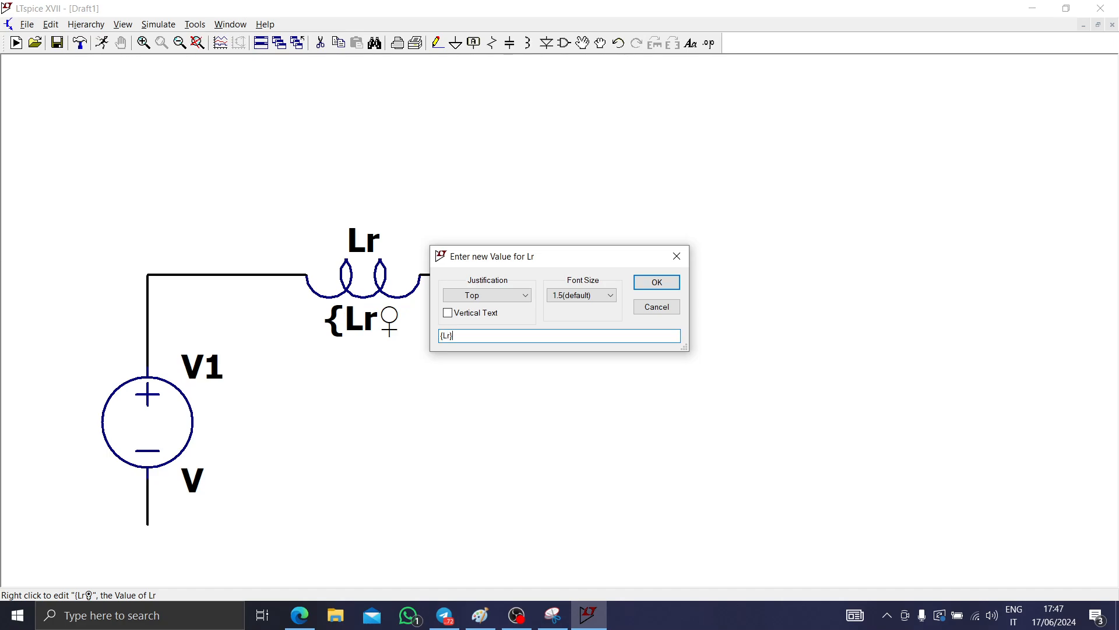
{"action": "key", "text": "Return"}
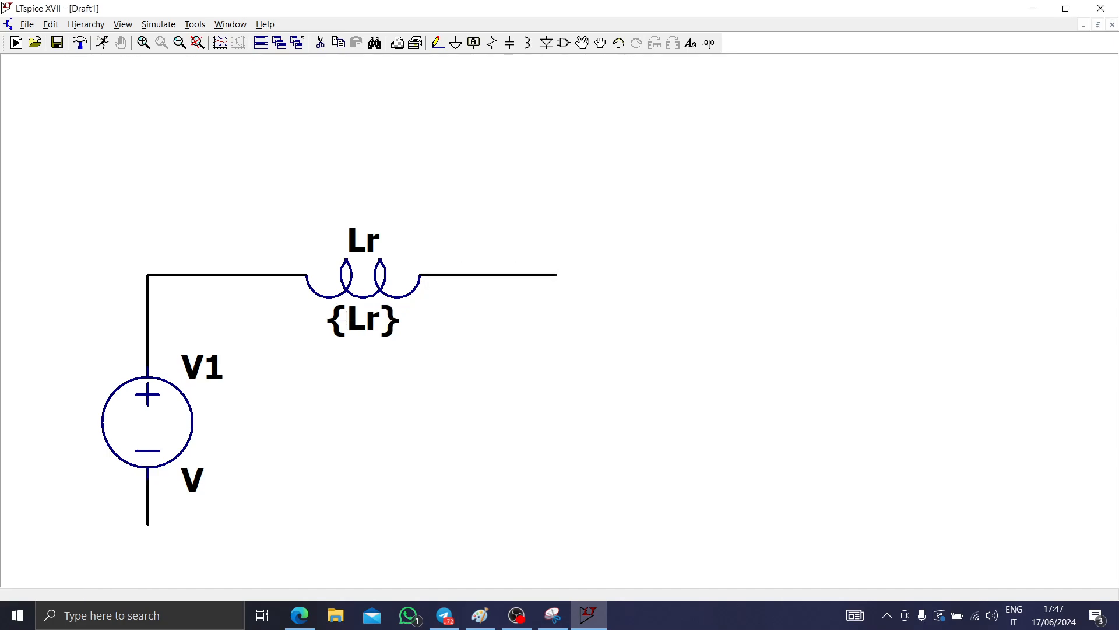
- Add the SPICE directives .param Lr =2u, .param Cr=60n and .param Lm=100u above the circuit
{"action": "key", "text": "s"}
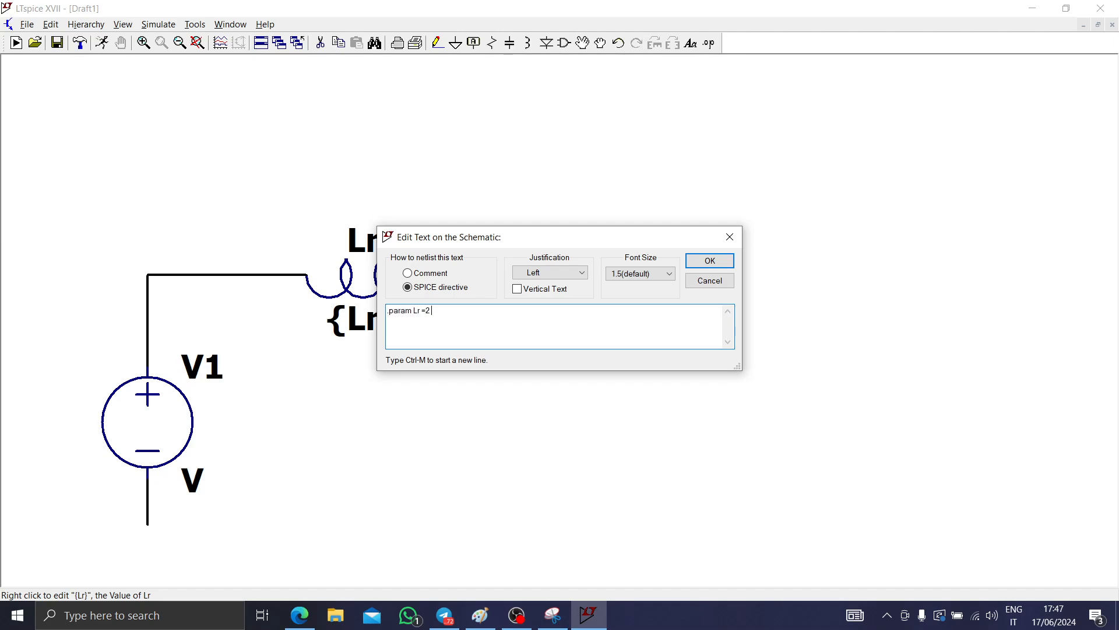
{"action": "key", "text": "ctrl+m"}
{"action": "type", "text": ".param Lm=100u"}
{"action": "key", "text": "Return"}
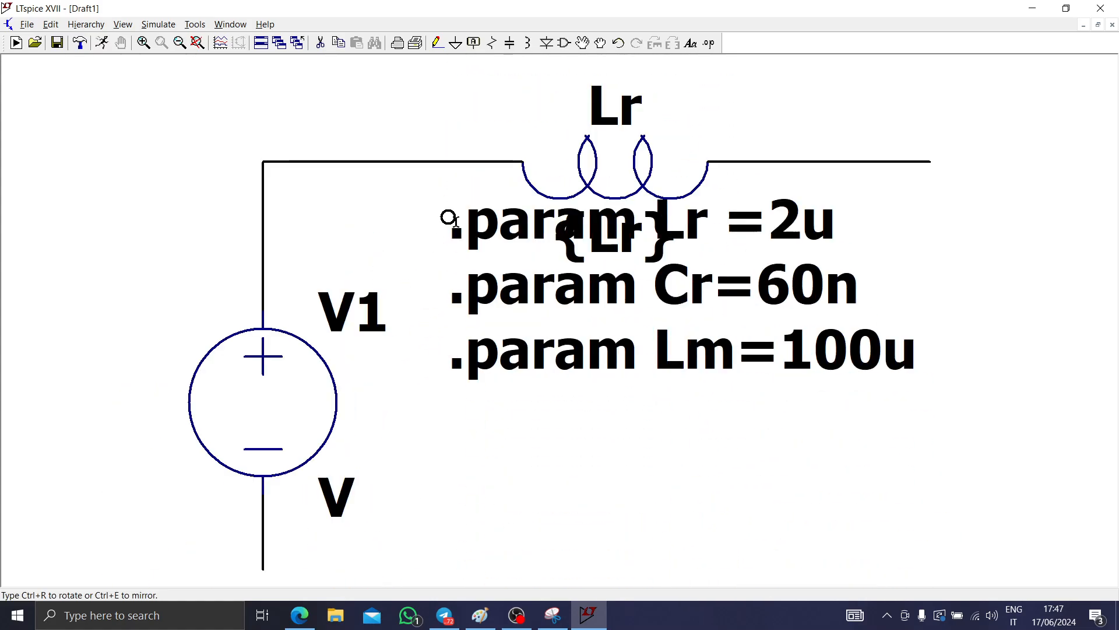
{"action": "scroll", "coordinate": [524, 159], "scroll_direction": "down", "scroll_amount": 5}
{"action": "left_click", "coordinate": [598, 83]}
{"action": "scroll", "coordinate": [529, 337], "scroll_direction": "up", "scroll_amount": 3}
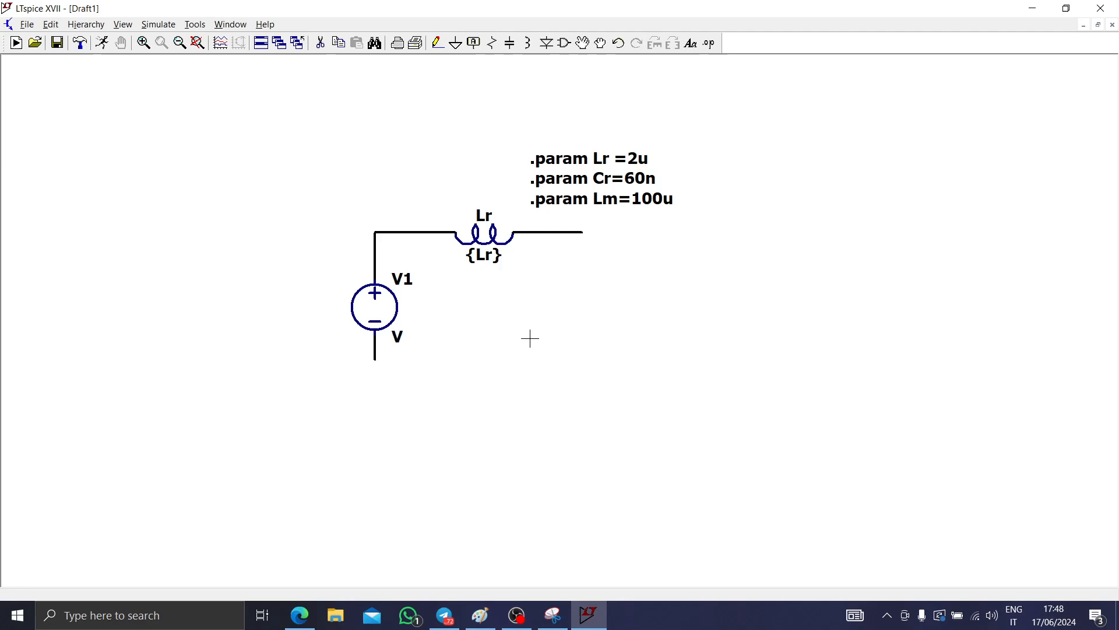
- Change the schematic's SPICE directive text color to red, with a red component of 255
{"action": "left_click", "coordinate": [159, 24]}
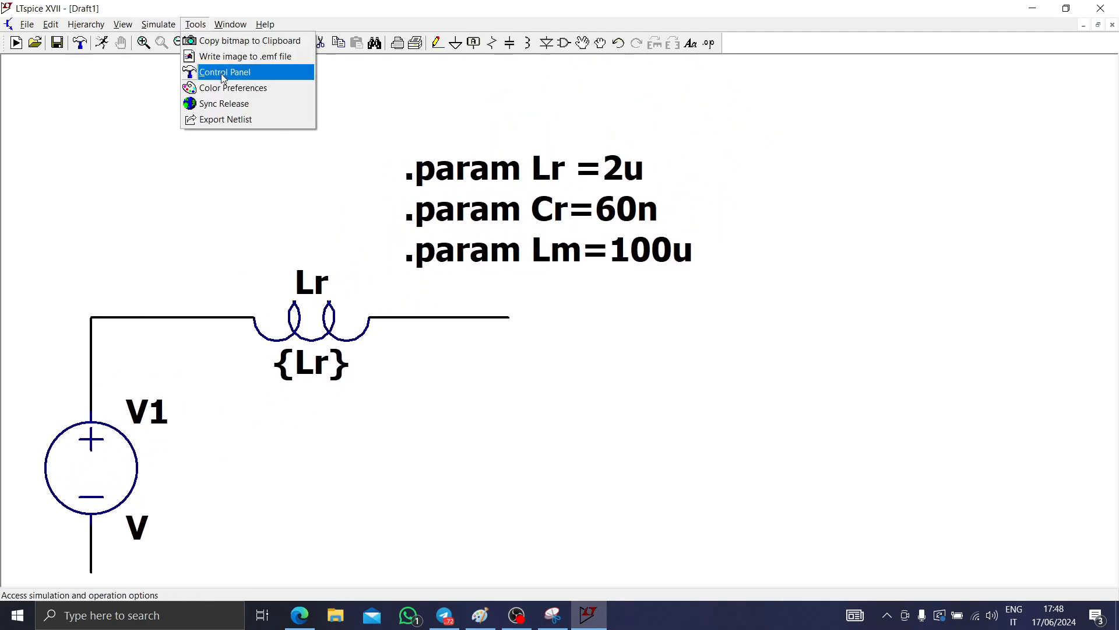
{"action": "left_click", "coordinate": [261, 93]}
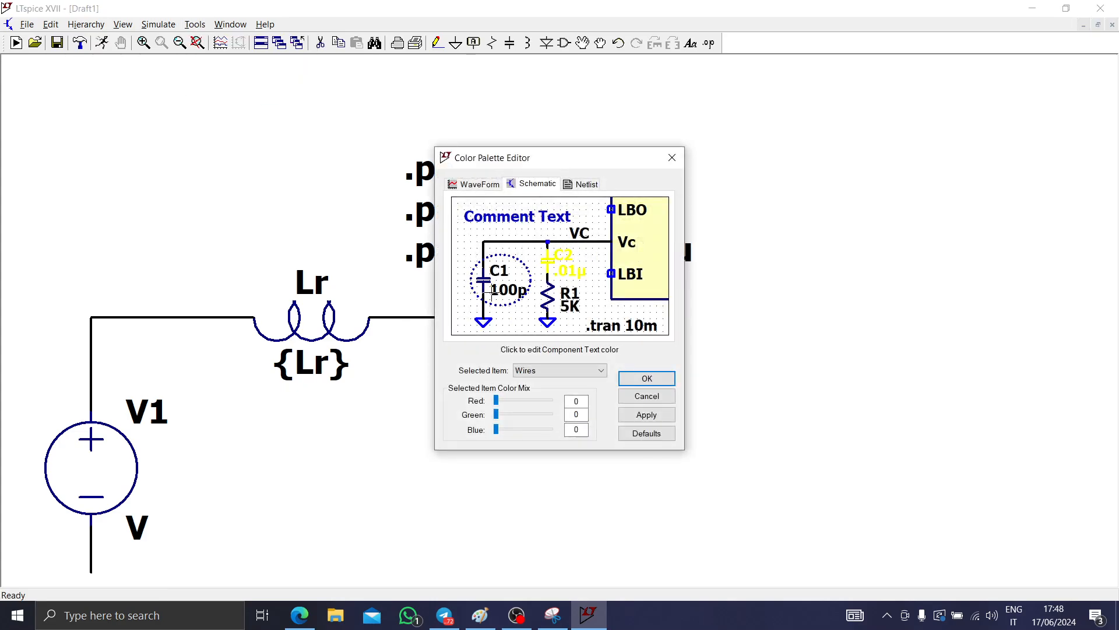
{"action": "left_click", "coordinate": [604, 328]}
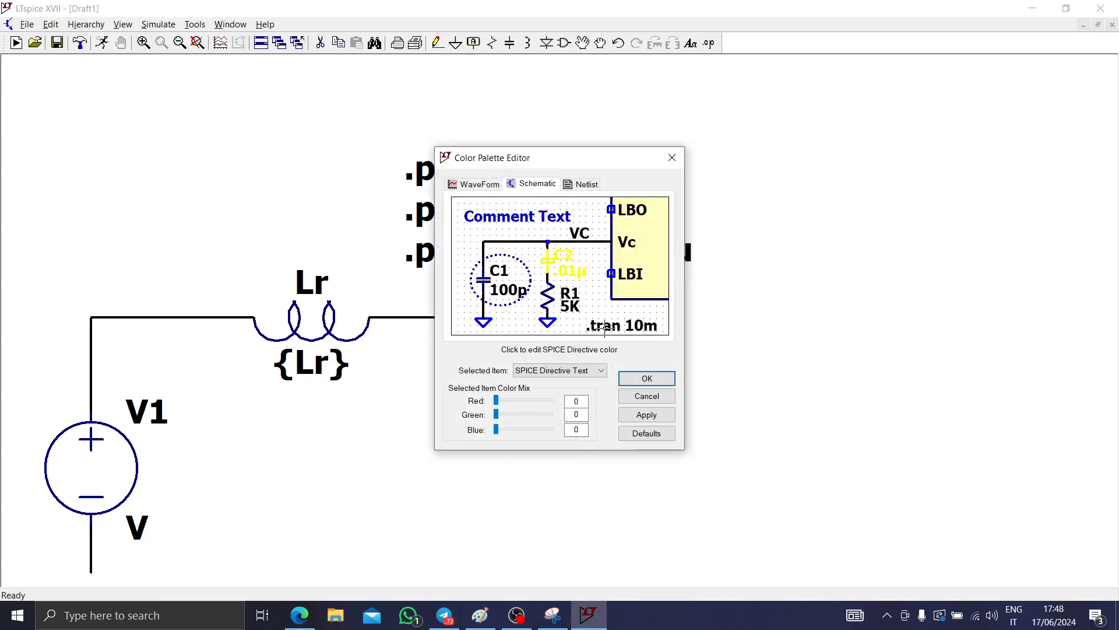
{"action": "left_click", "coordinate": [572, 371]}
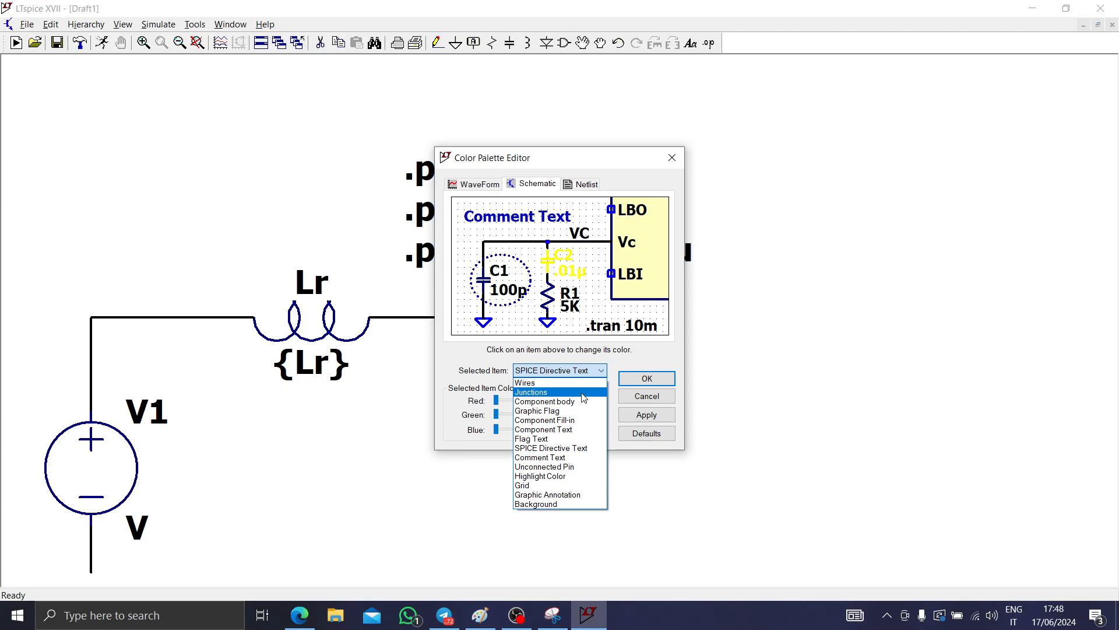
{"action": "left_click", "coordinate": [471, 404]}
{"action": "left_click_drag", "start_coordinate": [497, 401], "coordinate": [605, 398]}
{"action": "left_click", "coordinate": [644, 418]}
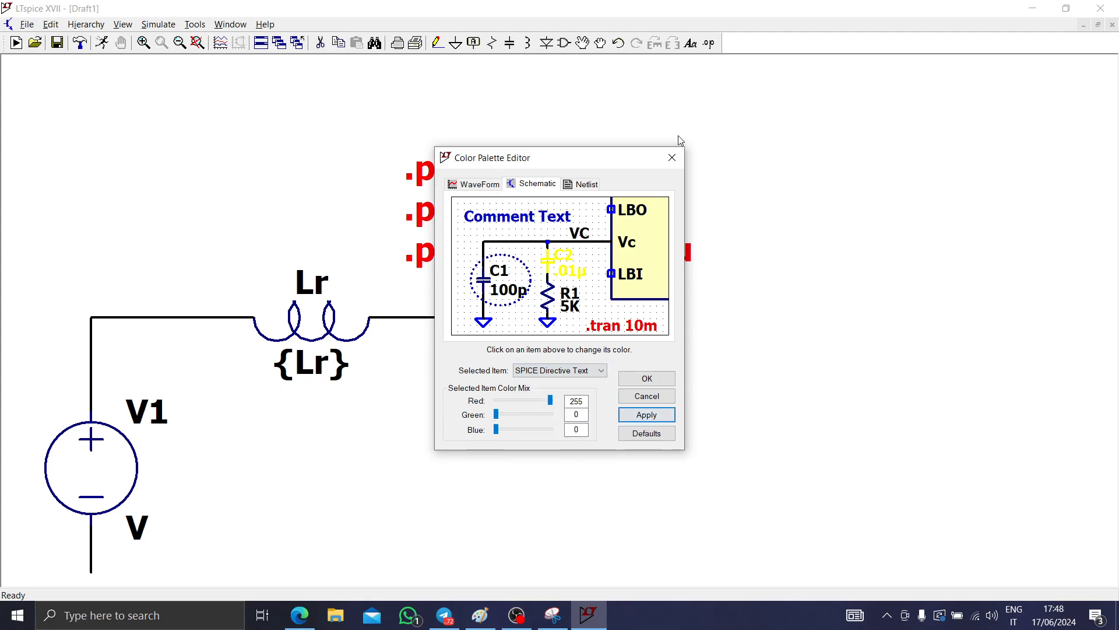
{"action": "left_click", "coordinate": [672, 157]}
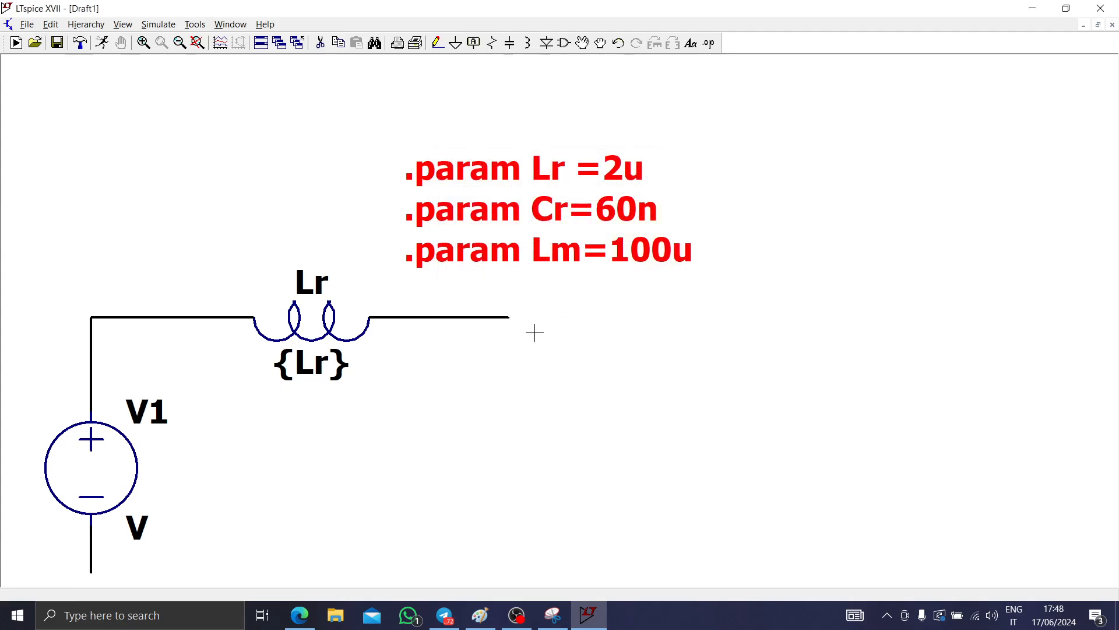
- Place a horizontal capacitor in series after the Lr inductor and set its value to {Cr}
{"action": "key", "text": "c"}
{"action": "key", "text": "ctrl+r"}
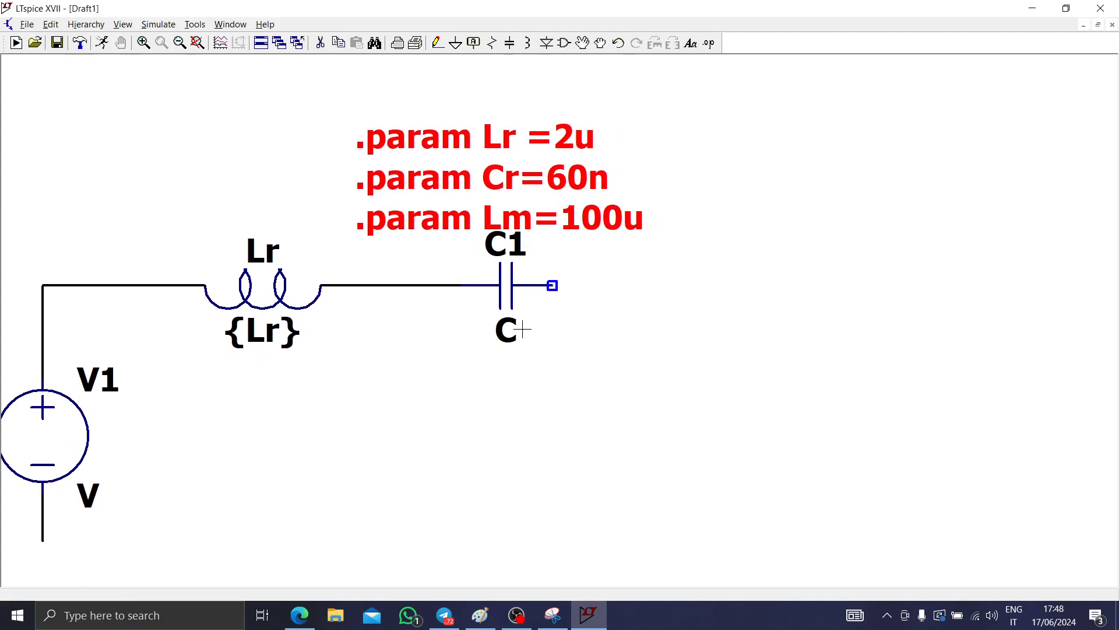
{"action": "right_click", "coordinate": [522, 330]}
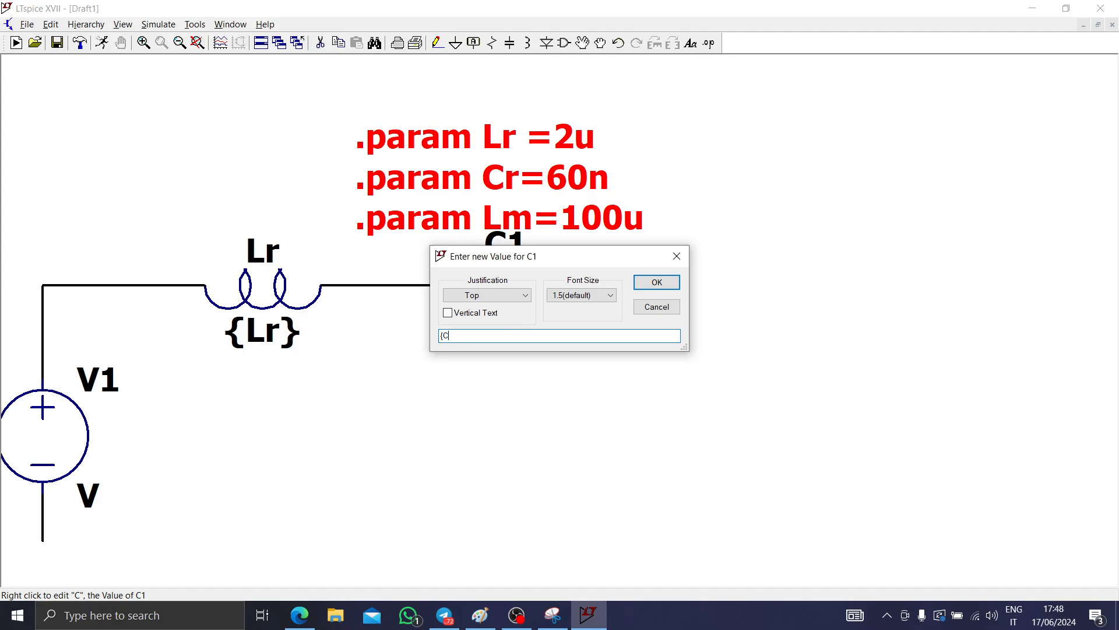
{"action": "type", "text": "{Cr}"}
{"action": "key", "text": "Return"}
- Wire the series capacitor's free end down and back along the bottom to the negative terminal of source V1
{"action": "key", "text": "F3"}
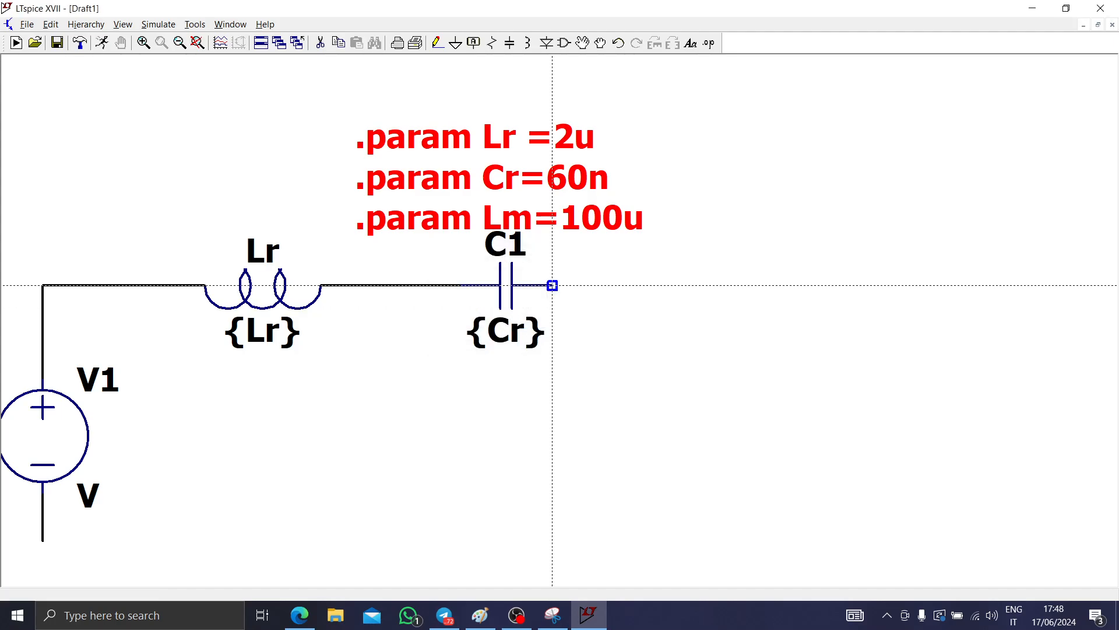
{"action": "left_click", "coordinate": [552, 285]}
{"action": "left_click", "coordinate": [645, 540]}
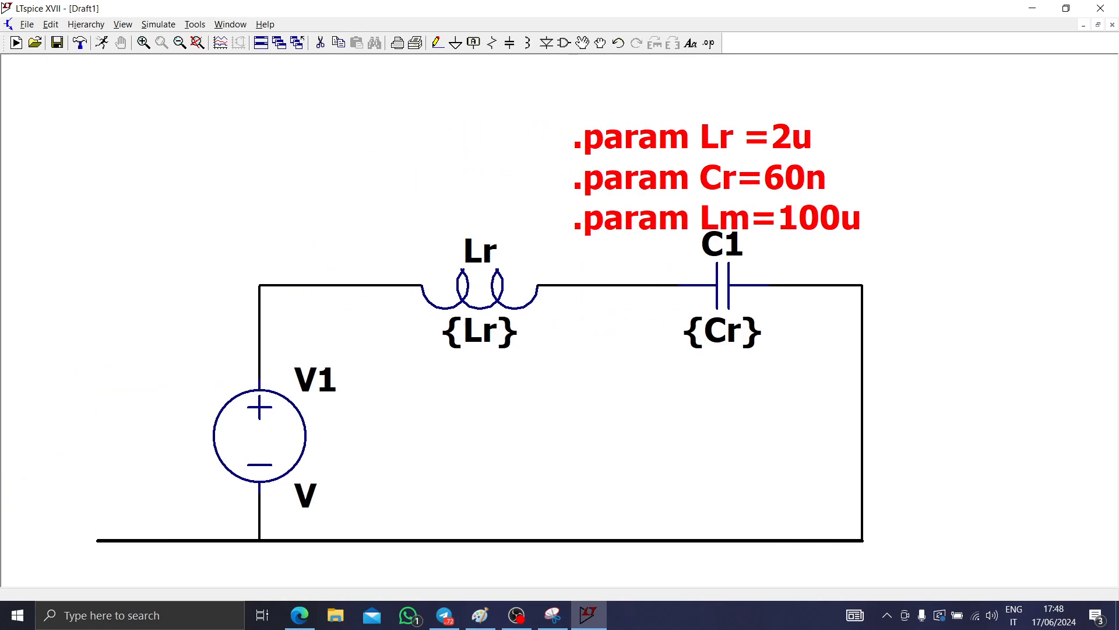
{"action": "left_click", "coordinate": [259, 540]}
{"action": "key", "text": "Escape"}
- Set the value of voltage source V1 to AC 1
{"action": "right_click", "coordinate": [305, 496]}
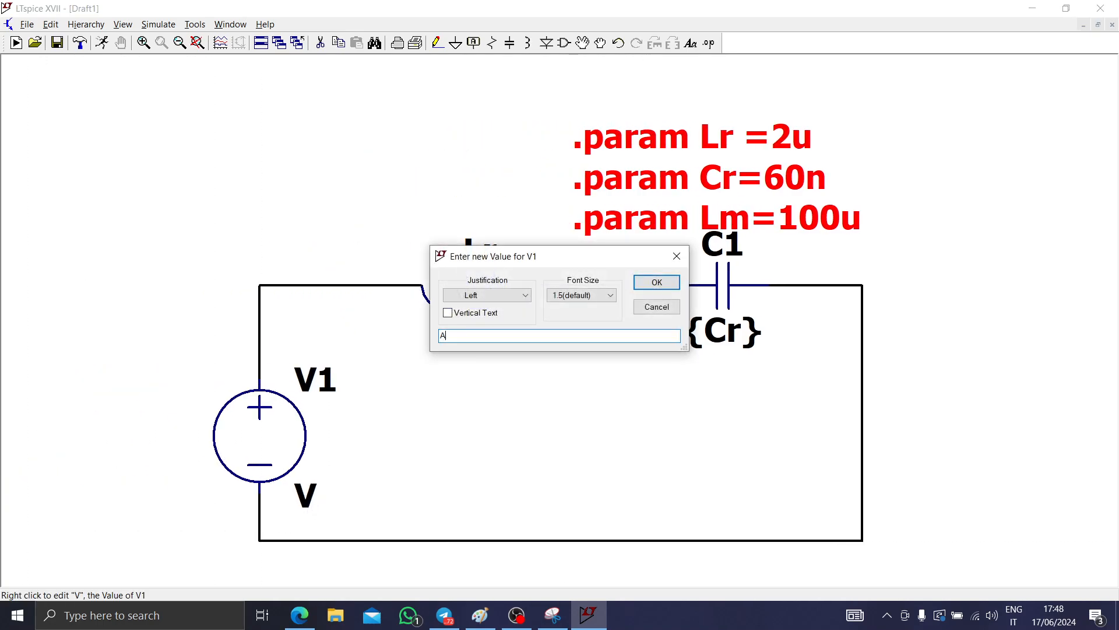
{"action": "type", "text": "AC 1"}
{"action": "key", "text": "Return"}
- Place a vertical inductor in the wire closing the loop after the capacitor and name it Lm
{"action": "left_click_drag", "start_coordinate": [524, 424], "coordinate": [369, 429]}
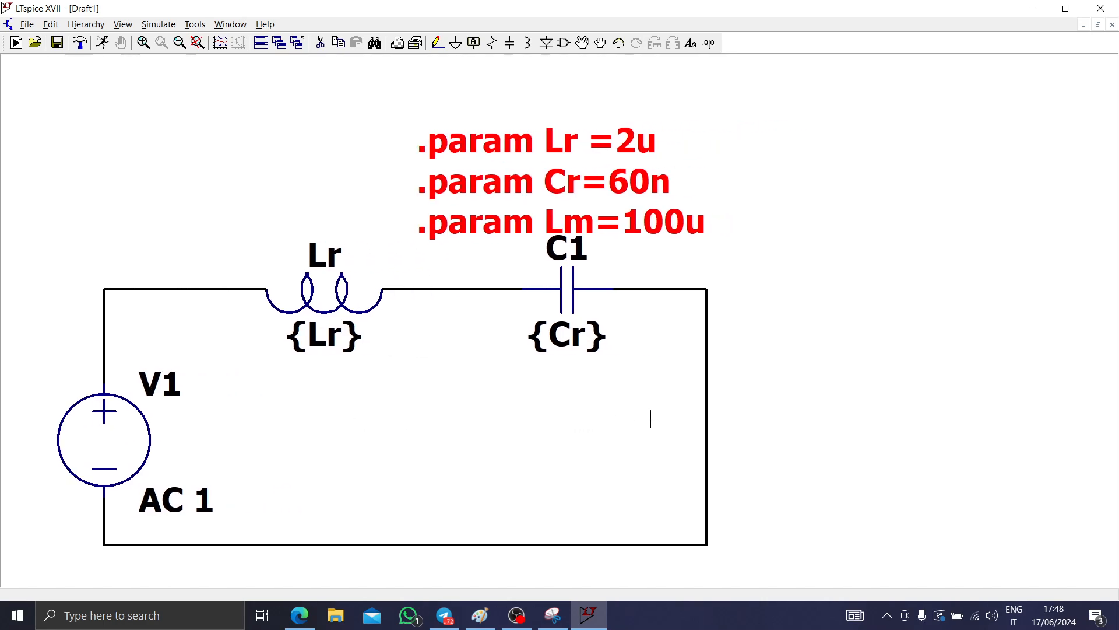
{"action": "key", "text": "l"}
{"action": "left_click", "coordinate": [707, 417]}
{"action": "key", "text": "Escape"}
{"action": "right_click", "coordinate": [761, 394]}
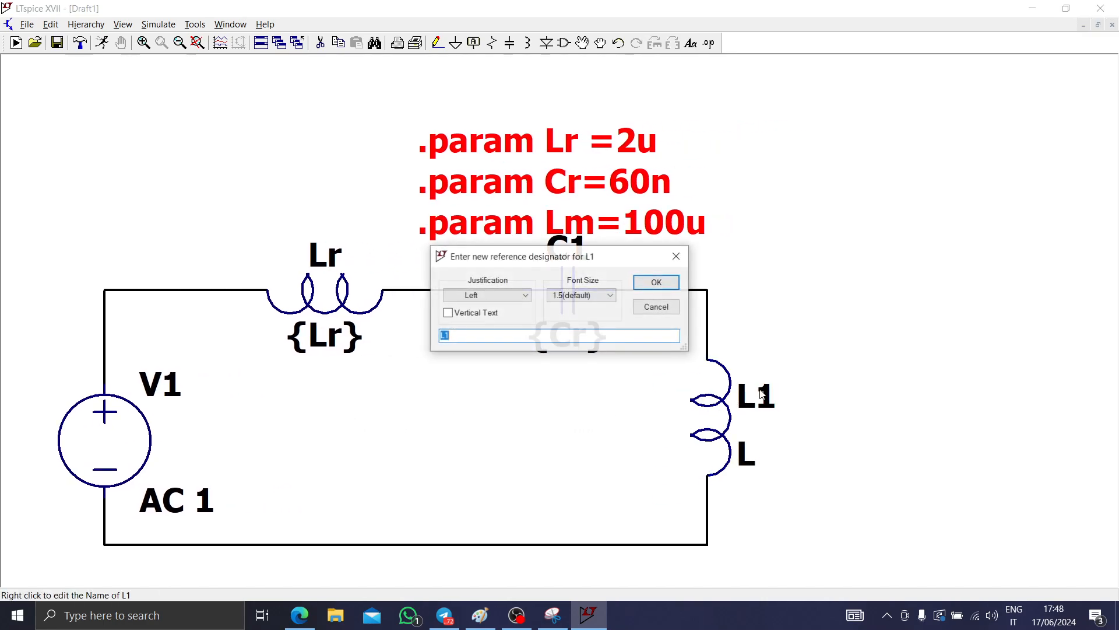
{"action": "type", "text": "Lm"}
{"action": "key", "text": "Return"}
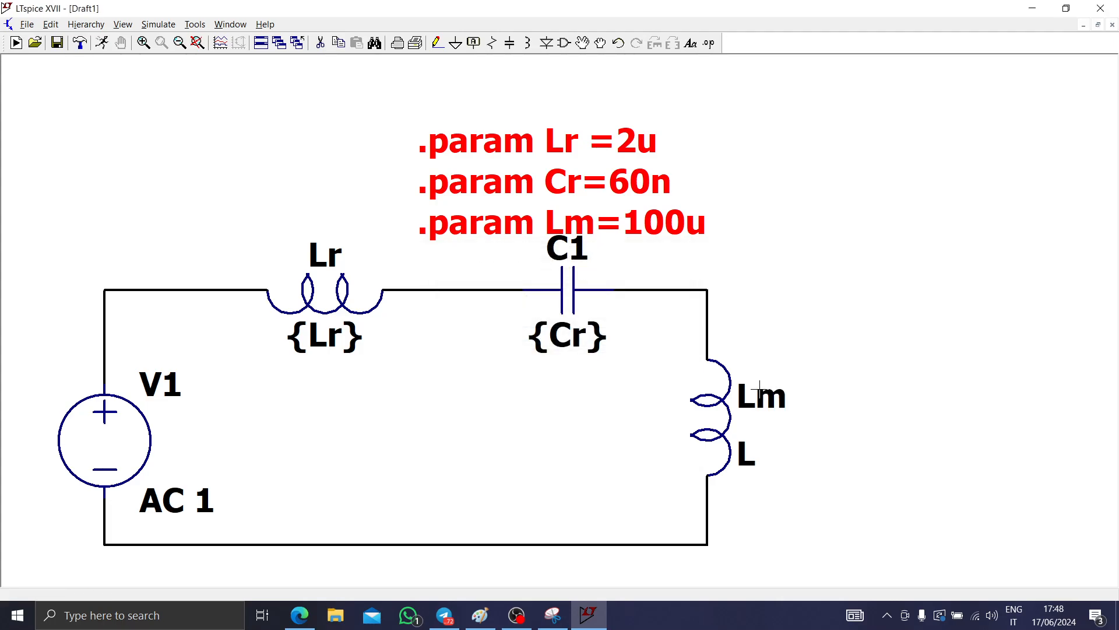
- Set the Lm inductor's value to the parameter expression {Lm}
{"action": "right_click", "coordinate": [743, 464]}
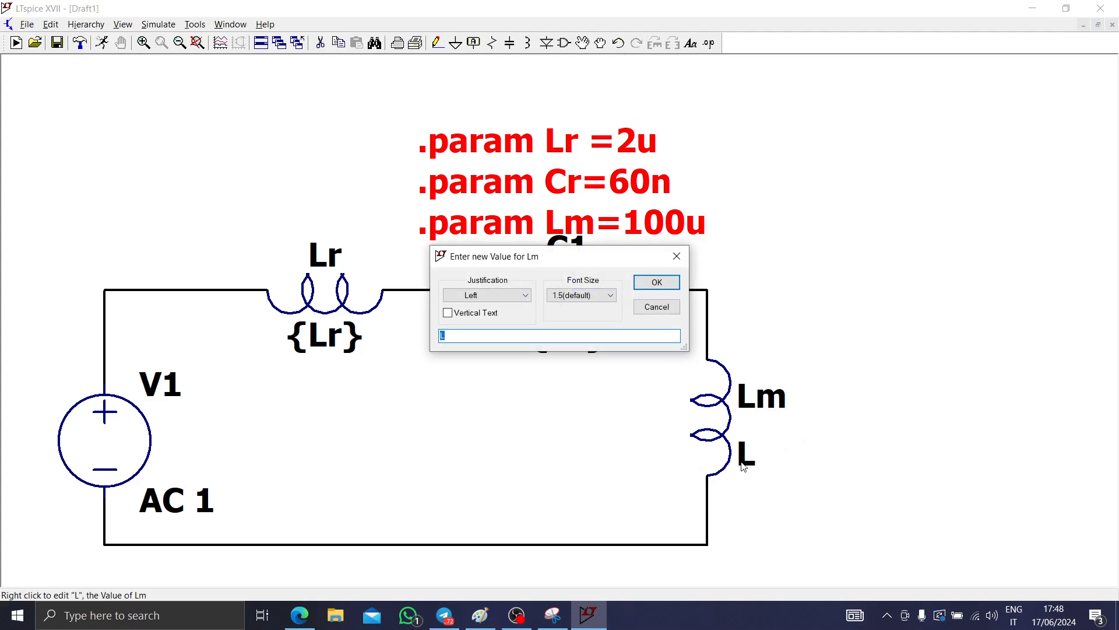
{"action": "type", "text": "{Lm}"}
{"action": "key", "text": "Return"}
- Move the three .param directives up and left so they clear the capacitor's label
{"action": "scroll", "coordinate": [608, 351], "scroll_direction": "down", "scroll_amount": 1}
{"action": "left_click_drag", "start_coordinate": [521, 287], "coordinate": [469, 327]}
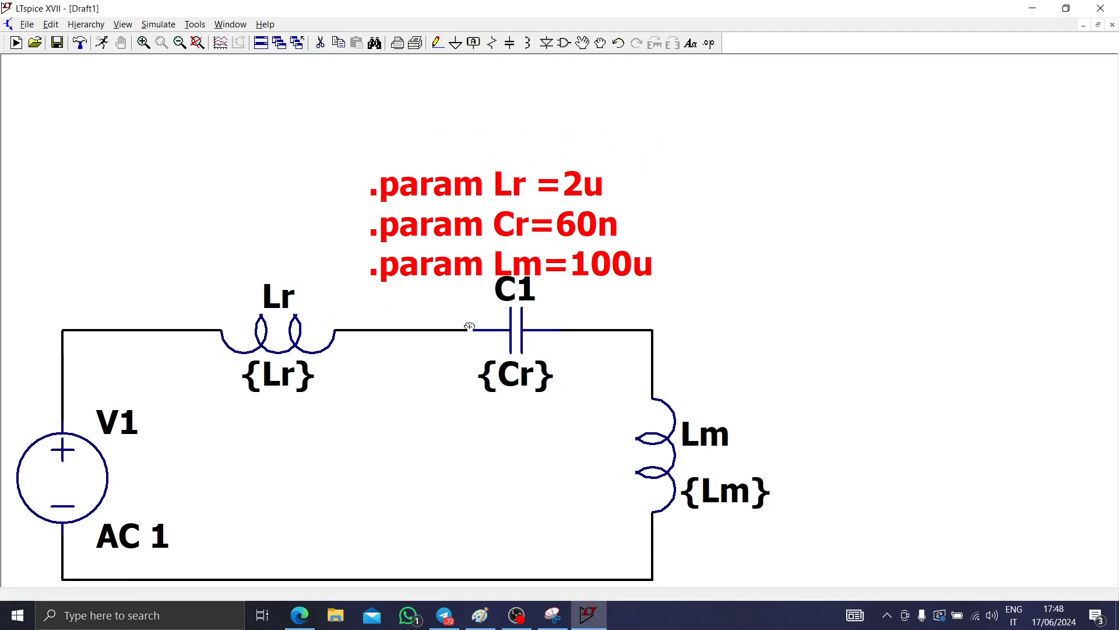
{"action": "left_click_drag", "start_coordinate": [341, 138], "coordinate": [682, 297]}
{"action": "left_click", "coordinate": [198, 104]}
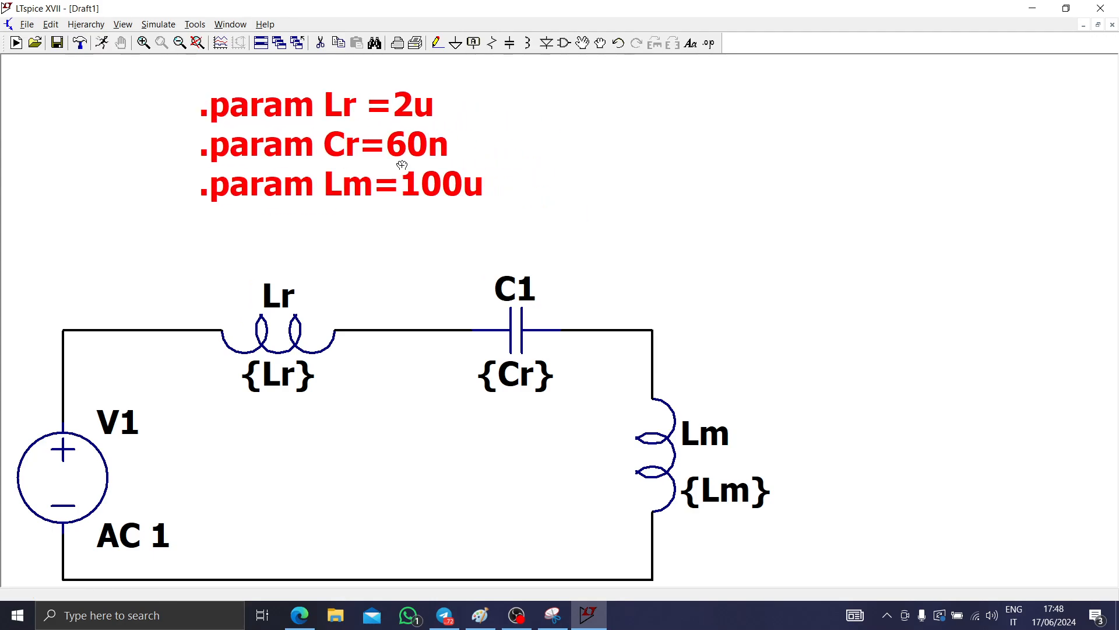
- Draw a wire branch in parallel with the Lm inductor, joining its upper and lower nodes
{"action": "key", "text": "F3"}
{"action": "left_click", "coordinate": [652, 330]}
{"action": "left_click", "coordinate": [811, 330]}
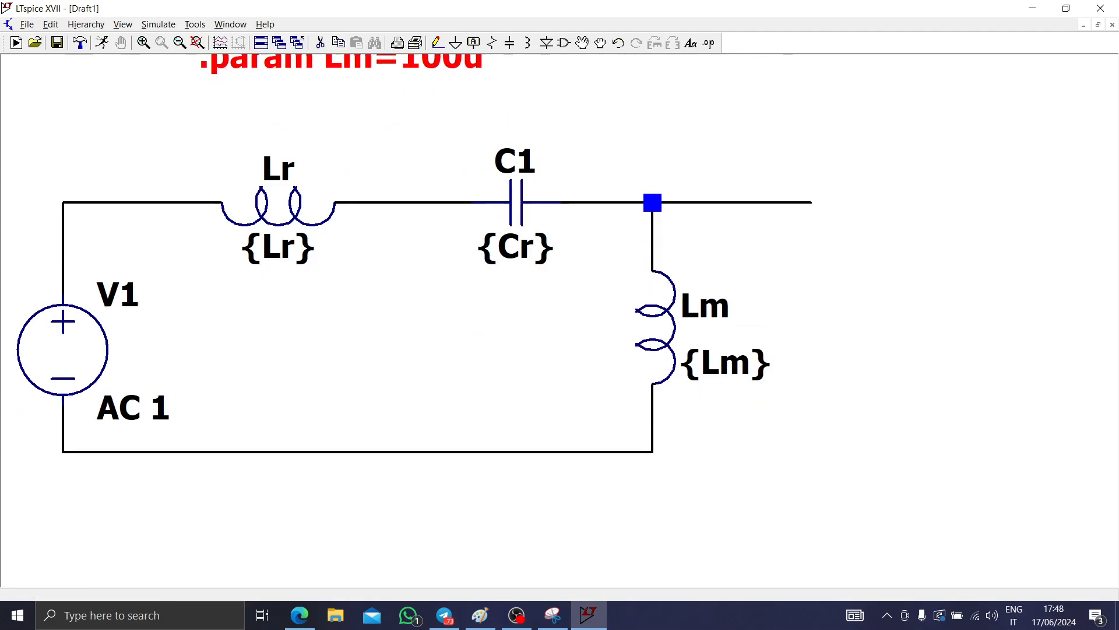
{"action": "left_click", "coordinate": [652, 324]}
{"action": "key", "text": "Escape"}
- Place a load resistor in the new branch parallel to Lm
{"action": "left_click_drag", "start_coordinate": [654, 387], "coordinate": [664, 545]}
{"action": "scroll", "coordinate": [635, 529], "scroll_direction": "down", "scroll_amount": 1}
{"action": "key", "text": "r"}
{"action": "left_click", "coordinate": [764, 332]}
{"action": "key", "text": "Escape"}
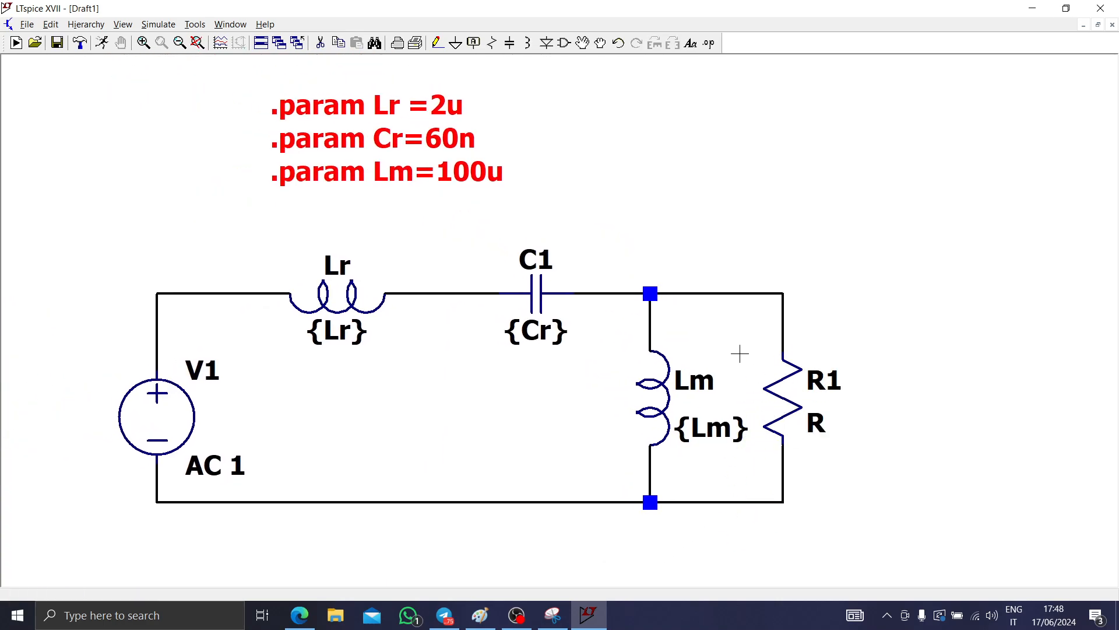
- Switch to the Paint drawing and extend its canvas downward to about 2048 × 2496 px for blank sketching space
{"action": "left_click", "coordinate": [480, 615]}
{"action": "scroll", "coordinate": [443, 350], "scroll_direction": "down", "scroll_amount": 10}
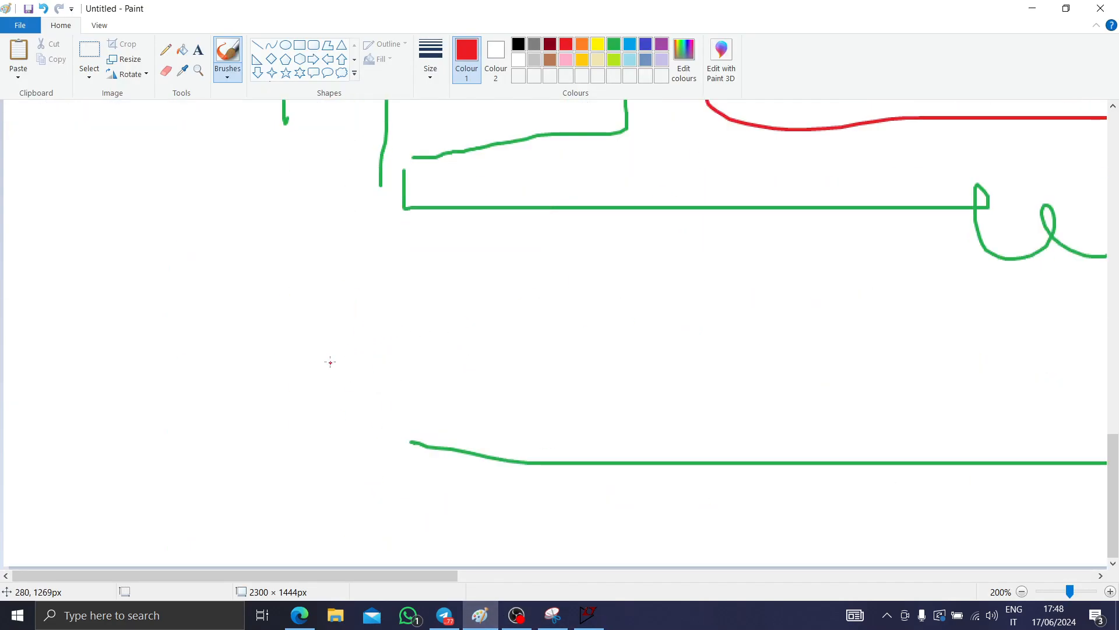
{"action": "scroll", "coordinate": [277, 363], "scroll_direction": "down", "scroll_amount": 3, "text": "ctrl"}
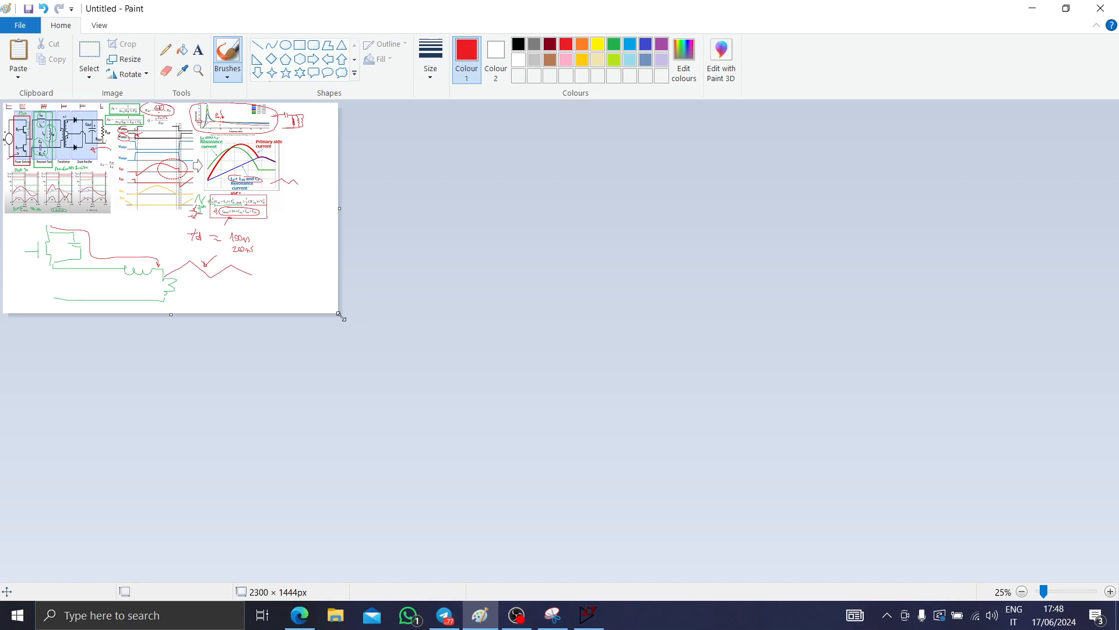
{"action": "left_click_drag", "start_coordinate": [339, 314], "coordinate": [300, 465]}
{"action": "scroll", "coordinate": [300, 465], "scroll_direction": "up", "scroll_amount": 2, "text": "ctrl"}
{"action": "scroll", "coordinate": [255, 381], "scroll_direction": "down", "scroll_amount": 10}
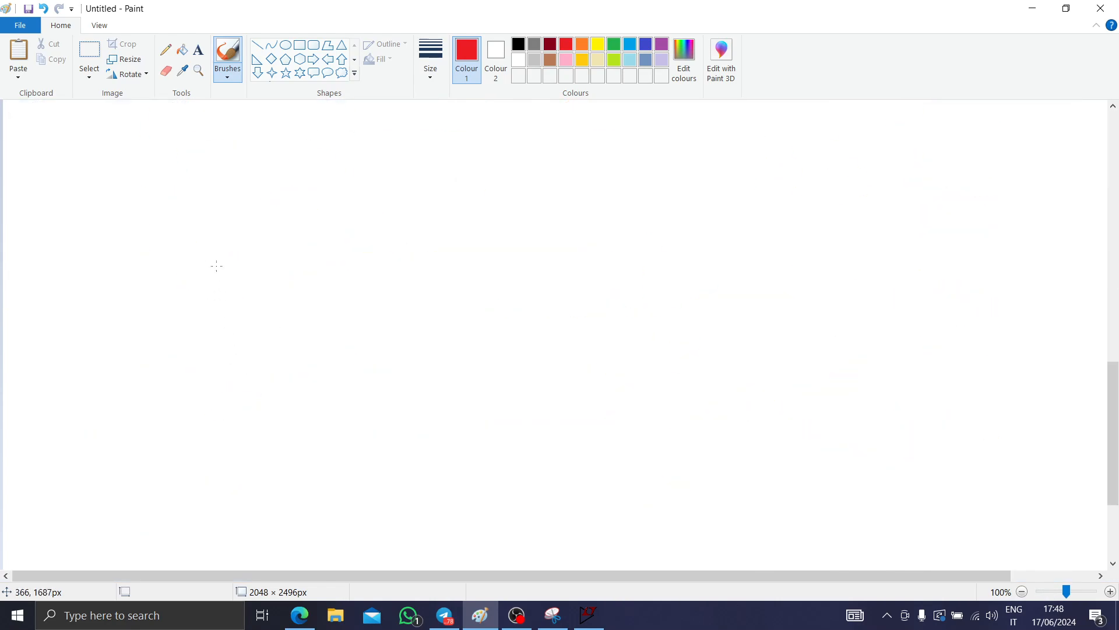
- Sketch a red circular voltage source with plus and minus signs in the blank area and label it 600V
{"action": "left_click_drag", "start_coordinate": [97, 373], "coordinate": [92, 365]}
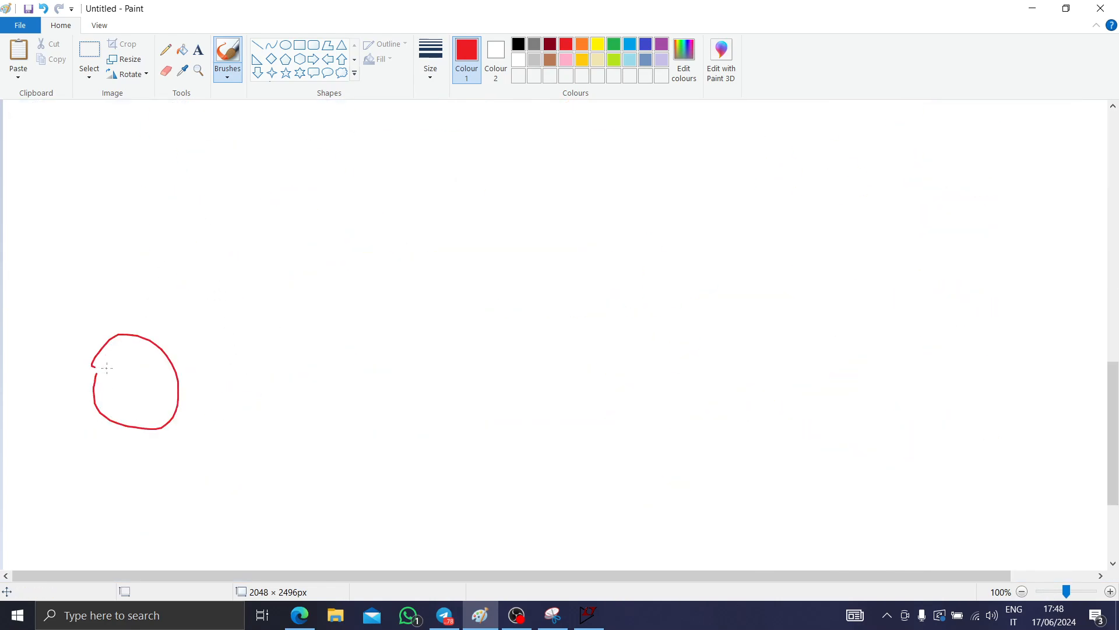
{"action": "left_click_drag", "start_coordinate": [218, 380], "coordinate": [242, 341]}
{"action": "left_click_drag", "start_coordinate": [257, 350], "coordinate": [280, 355]}
{"action": "mouse_move", "coordinate": [302, 340]}
{"action": "left_mouse_down"}
{"action": "mouse_move", "coordinate": [311, 367]}
{"action": "mouse_move", "coordinate": [352, 334]}
{"action": "left_mouse_up"}
- Write the power note P ≈ 3kW above the sketched voltage source
{"action": "left_click_drag", "start_coordinate": [85, 199], "coordinate": [93, 177]}
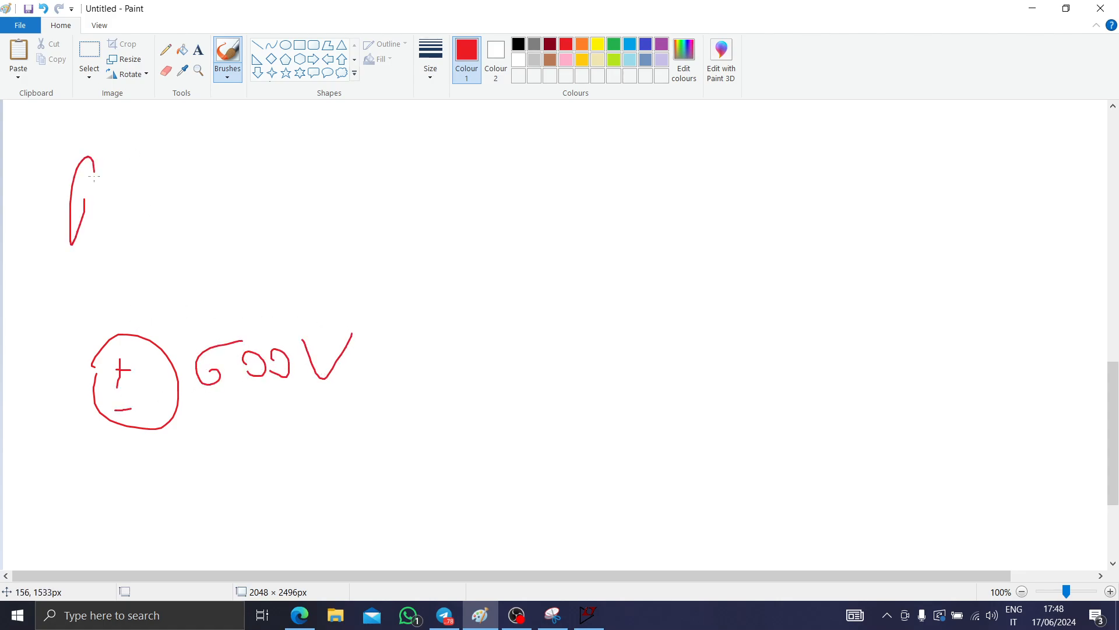
{"action": "left_click_drag", "start_coordinate": [194, 185], "coordinate": [197, 232]}
{"action": "mouse_move", "coordinate": [222, 201]}
{"action": "left_mouse_down"}
{"action": "mouse_move", "coordinate": [220, 225]}
{"action": "mouse_move", "coordinate": [230, 223]}
{"action": "left_mouse_up"}
{"action": "mouse_move", "coordinate": [241, 200]}
{"action": "left_mouse_down"}
{"action": "mouse_move", "coordinate": [251, 218]}
{"action": "mouse_move", "coordinate": [264, 185]}
{"action": "left_mouse_up"}
- Sketch a bridge of four switches beside the 600V source, two above and two below
{"action": "left_click_drag", "start_coordinate": [402, 268], "coordinate": [457, 301]}
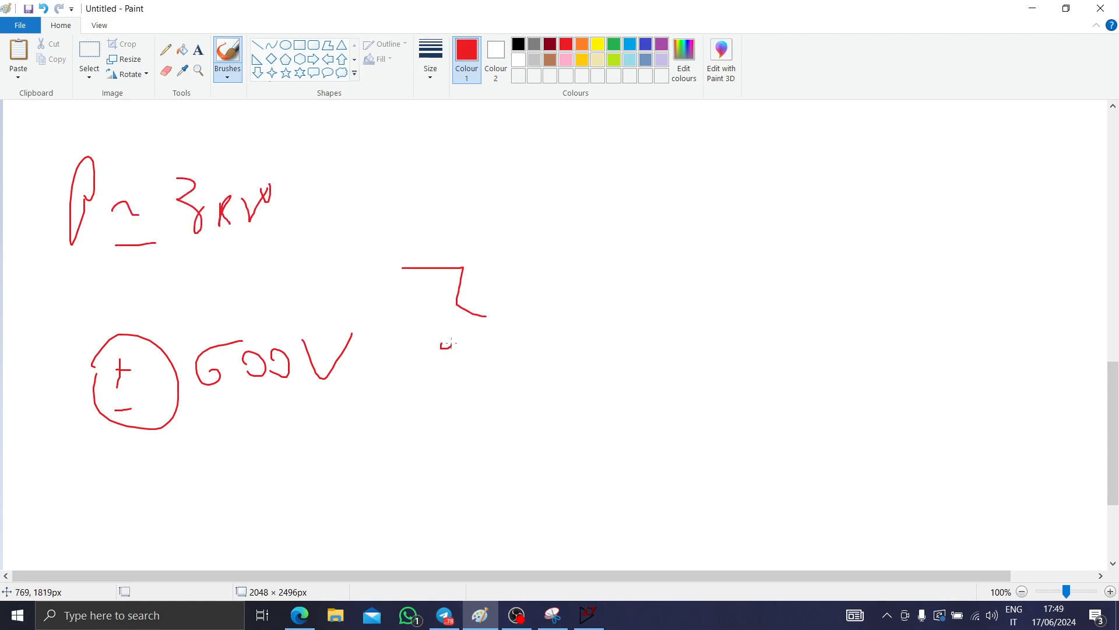
{"action": "left_click_drag", "start_coordinate": [451, 342], "coordinate": [441, 420]}
{"action": "mouse_move", "coordinate": [462, 268]}
{"action": "left_mouse_down"}
{"action": "mouse_move", "coordinate": [514, 272]}
{"action": "mouse_move", "coordinate": [575, 314]}
{"action": "left_mouse_up"}
{"action": "left_click_drag", "start_coordinate": [549, 326], "coordinate": [553, 429]}
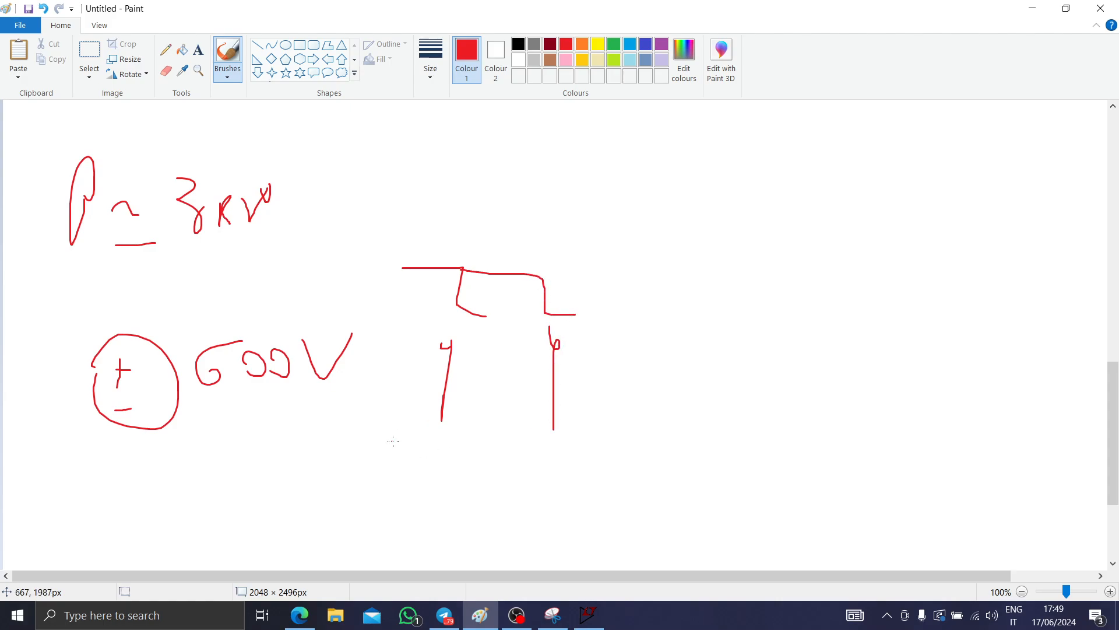
{"action": "left_click_drag", "start_coordinate": [403, 444], "coordinate": [414, 493]}
{"action": "left_click_drag", "start_coordinate": [511, 432], "coordinate": [538, 500]}
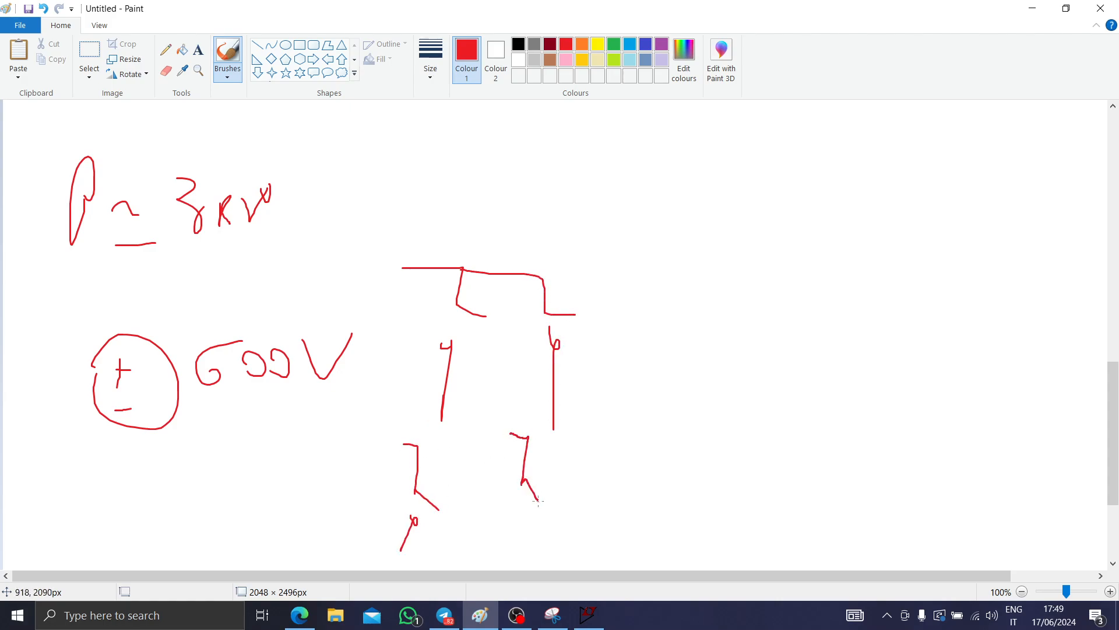
- Draw an arrow above the bridge pointing to the output side and write ≈ 30V at its end
{"action": "left_click_drag", "start_coordinate": [537, 225], "coordinate": [798, 236]}
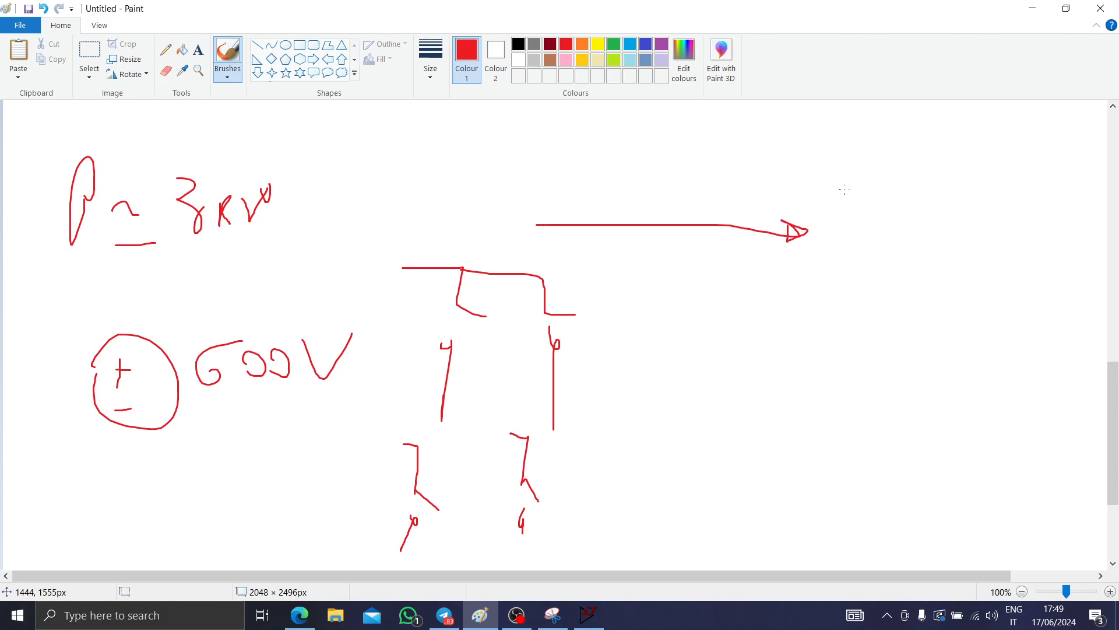
{"action": "left_click_drag", "start_coordinate": [910, 169], "coordinate": [927, 199]}
{"action": "left_click_drag", "start_coordinate": [948, 186], "coordinate": [955, 187]}
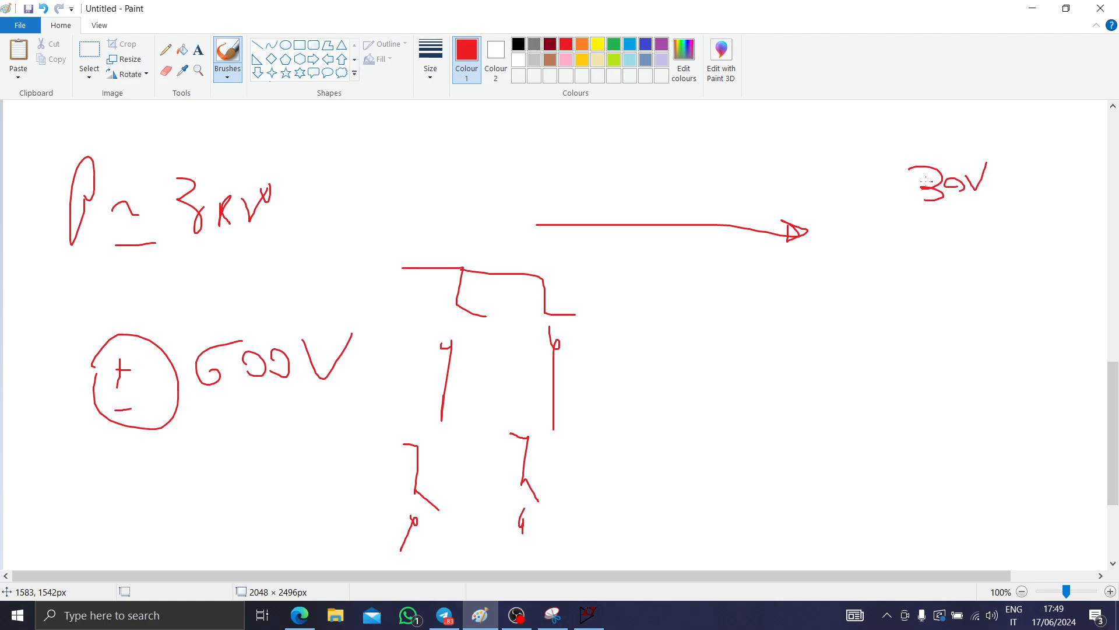
{"action": "left_click_drag", "start_coordinate": [825, 190], "coordinate": [863, 194]}
{"action": "left_click_drag", "start_coordinate": [827, 211], "coordinate": [854, 213]}
- Write the output current note I ≈ 100A below the 30V label
{"action": "left_click_drag", "start_coordinate": [851, 267], "coordinate": [835, 309]}
{"action": "left_click_drag", "start_coordinate": [828, 272], "coordinate": [859, 270]}
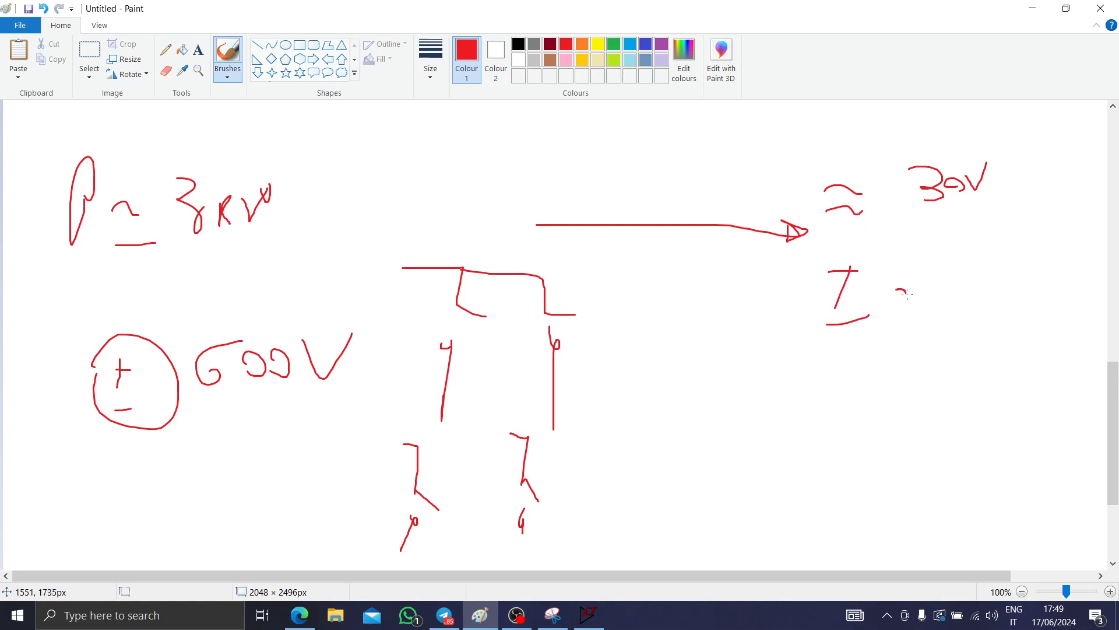
{"action": "left_click_drag", "start_coordinate": [956, 289], "coordinate": [970, 308]}
{"action": "left_click_drag", "start_coordinate": [985, 286], "coordinate": [1018, 291]}
{"action": "left_click_drag", "start_coordinate": [1021, 303], "coordinate": [1025, 267]}
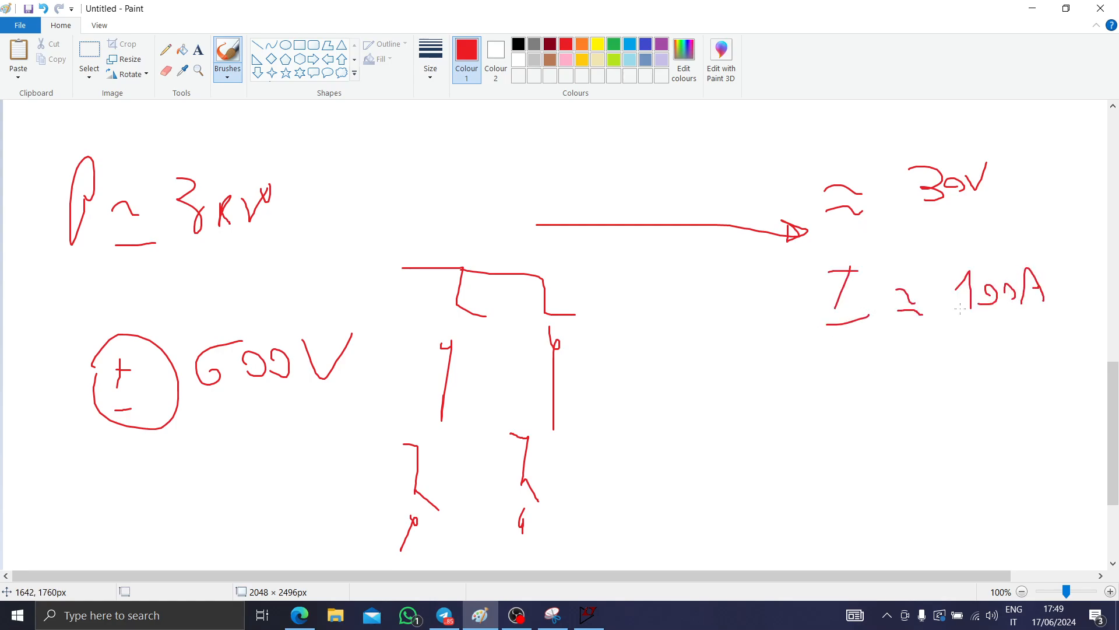
- Sketch three switches in parallel below the 100A current note
{"action": "scroll", "coordinate": [750, 325], "scroll_direction": "down", "scroll_amount": 2}
{"action": "scroll", "coordinate": [752, 330], "scroll_direction": "up", "scroll_amount": 2}
{"action": "left_click_drag", "start_coordinate": [825, 350], "coordinate": [873, 392]}
{"action": "mouse_move", "coordinate": [875, 352]}
{"action": "left_mouse_down"}
{"action": "mouse_move", "coordinate": [943, 388]}
{"action": "mouse_move", "coordinate": [932, 438]}
{"action": "left_mouse_up"}
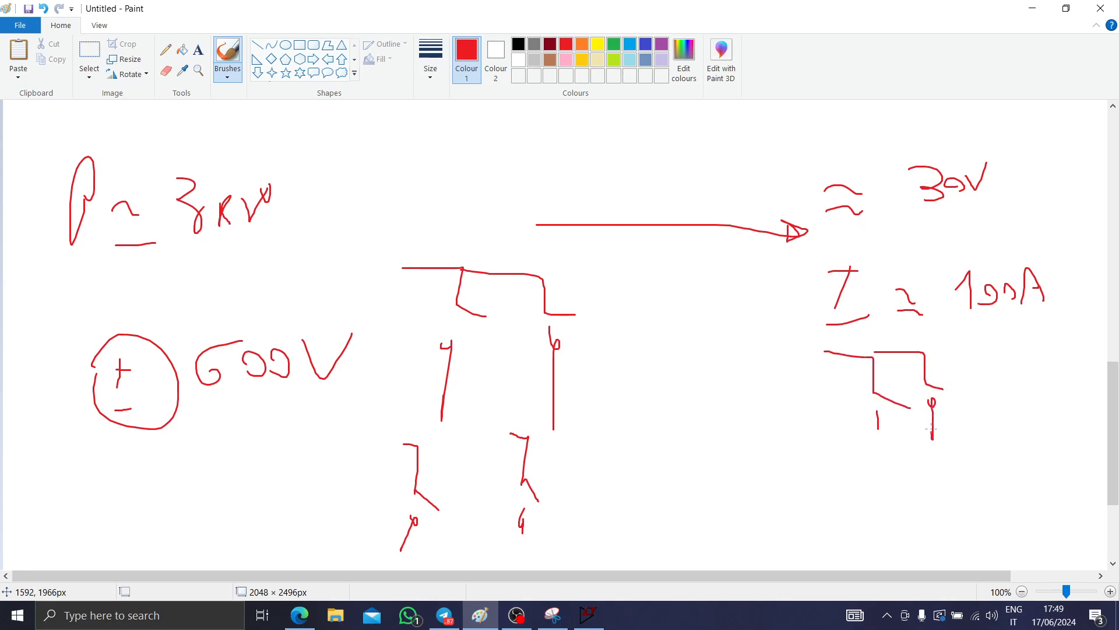
{"action": "mouse_move", "coordinate": [929, 345]}
{"action": "left_mouse_down"}
{"action": "mouse_move", "coordinate": [977, 362]}
{"action": "mouse_move", "coordinate": [987, 438]}
{"action": "left_mouse_up"}
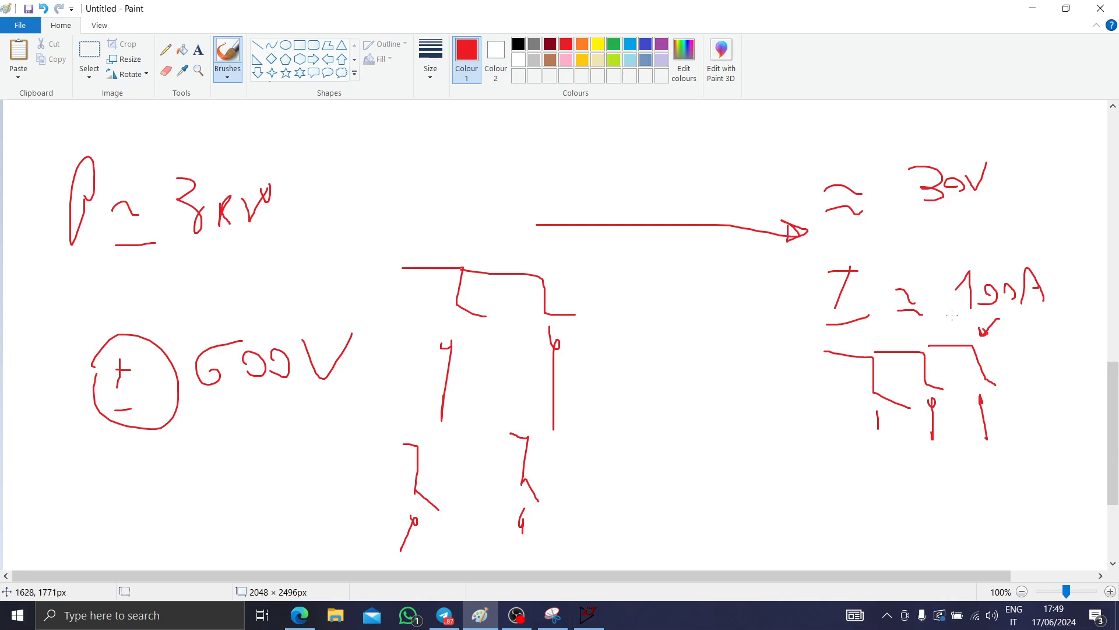
- Write HV and LC beneath the four-switch bridge on the input side
{"action": "scroll", "coordinate": [481, 393], "scroll_direction": "down", "scroll_amount": 3}
{"action": "left_click_drag", "start_coordinate": [375, 436], "coordinate": [423, 493]}
{"action": "mouse_move", "coordinate": [449, 454]}
{"action": "left_mouse_down"}
{"action": "mouse_move", "coordinate": [466, 483]}
{"action": "mouse_move", "coordinate": [507, 415]}
{"action": "left_mouse_up"}
{"action": "left_click_drag", "start_coordinate": [415, 515], "coordinate": [470, 543]}
{"action": "left_click_drag", "start_coordinate": [522, 507], "coordinate": [543, 528]}
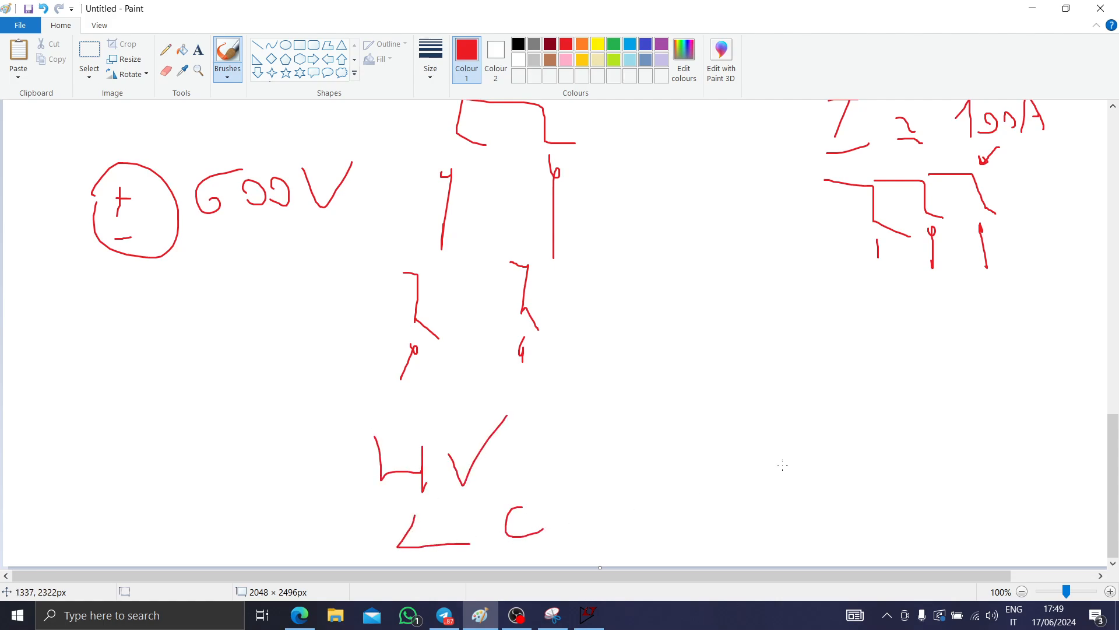
- Write LV and HC beneath the three parallel switches on the output side
{"action": "left_click_drag", "start_coordinate": [848, 406], "coordinate": [861, 453]}
{"action": "mouse_move", "coordinate": [883, 415]}
{"action": "left_mouse_down"}
{"action": "mouse_move", "coordinate": [896, 463]}
{"action": "mouse_move", "coordinate": [922, 413]}
{"action": "left_mouse_up"}
{"action": "mouse_move", "coordinate": [829, 479]}
{"action": "left_mouse_down"}
{"action": "mouse_move", "coordinate": [826, 542]}
{"action": "mouse_move", "coordinate": [863, 509]}
{"action": "left_mouse_up"}
{"action": "left_click_drag", "start_coordinate": [864, 477], "coordinate": [858, 535]}
{"action": "left_click_drag", "start_coordinate": [914, 500], "coordinate": [920, 539]}
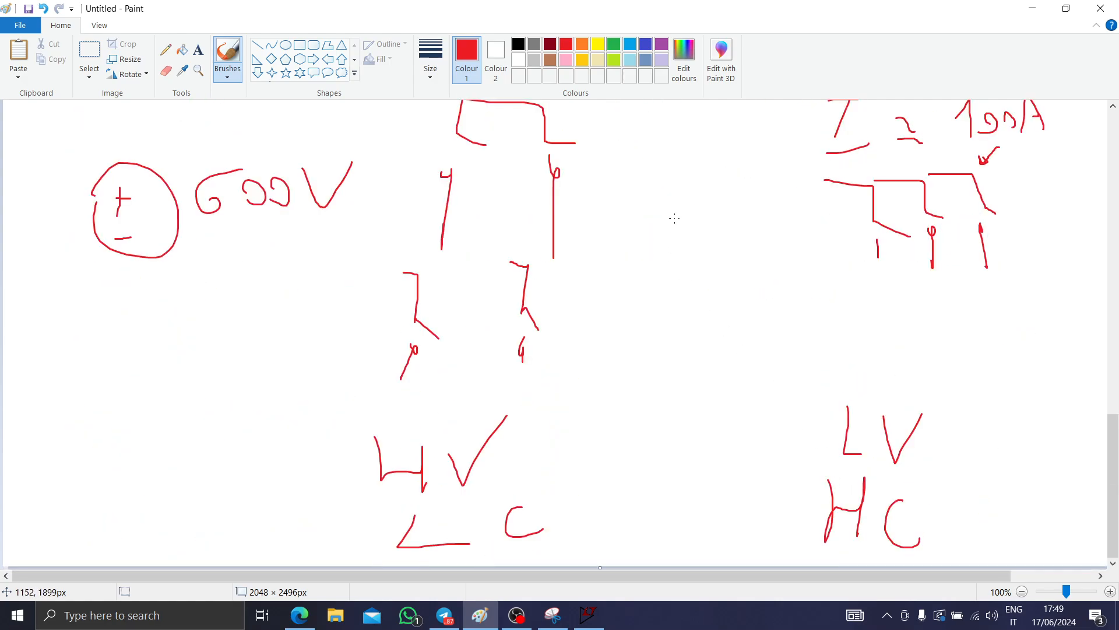
- Draw a dashed vertical line separating the HV input side from the LV output side
{"action": "left_click_drag", "start_coordinate": [672, 200], "coordinate": [672, 208]}
{"action": "left_click_drag", "start_coordinate": [672, 291], "coordinate": [668, 377]}
{"action": "left_click_drag", "start_coordinate": [676, 434], "coordinate": [677, 471]}
- Return to the LTspice schematic and set resistor R1's value to the parameter expression {R}
{"action": "left_click", "coordinate": [1032, 8]}
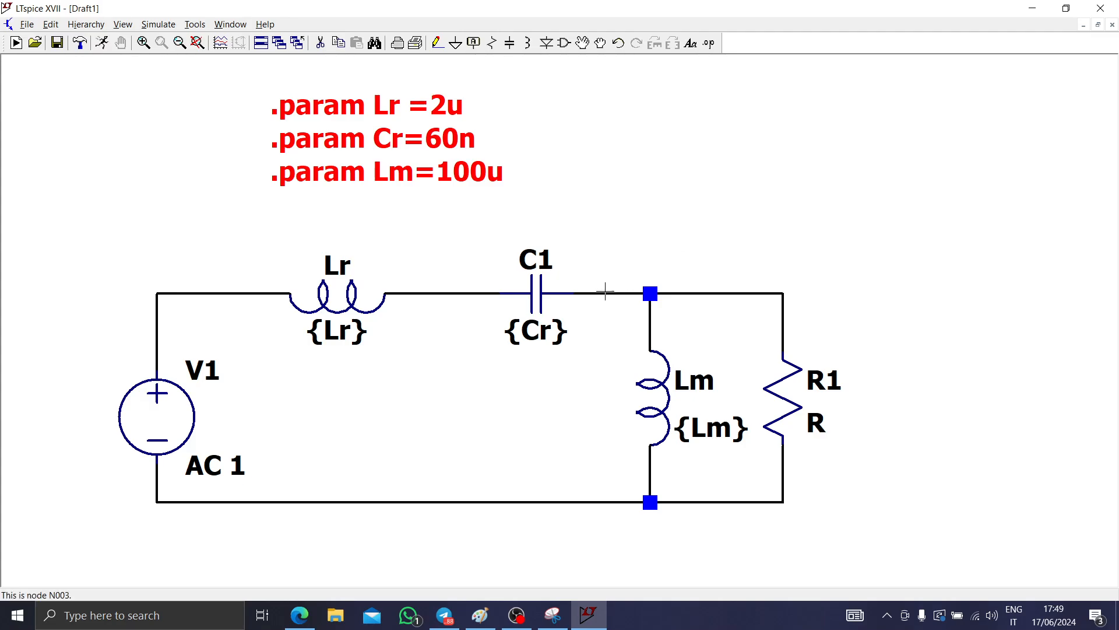
{"action": "left_click_drag", "start_coordinate": [567, 399], "coordinate": [462, 427]}
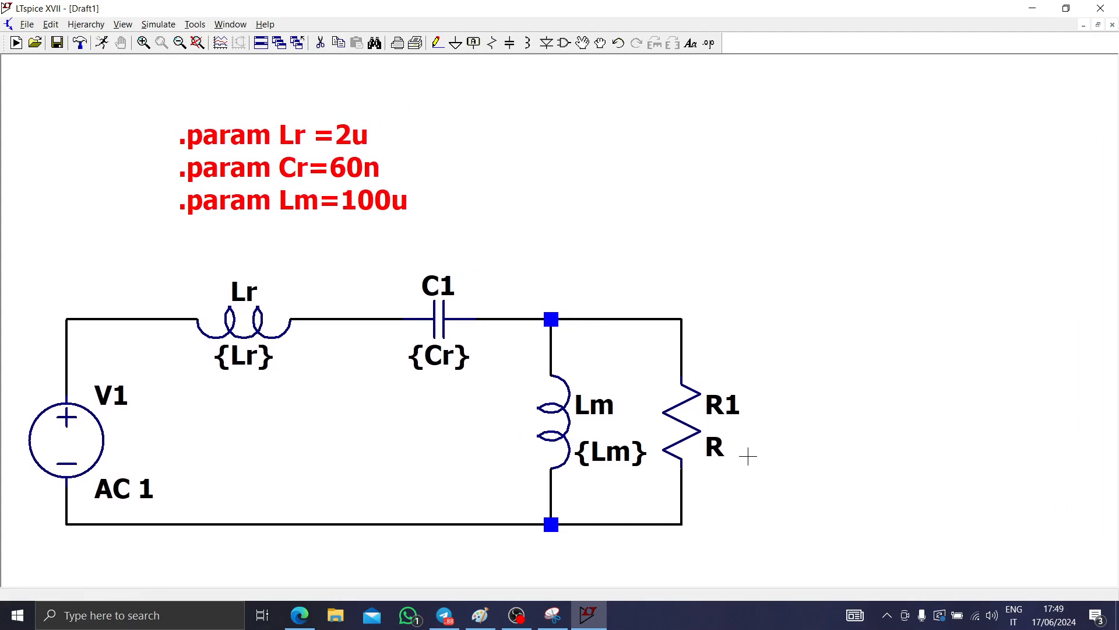
{"action": "right_click", "coordinate": [675, 444]}
{"action": "type", "text": "{R}"}
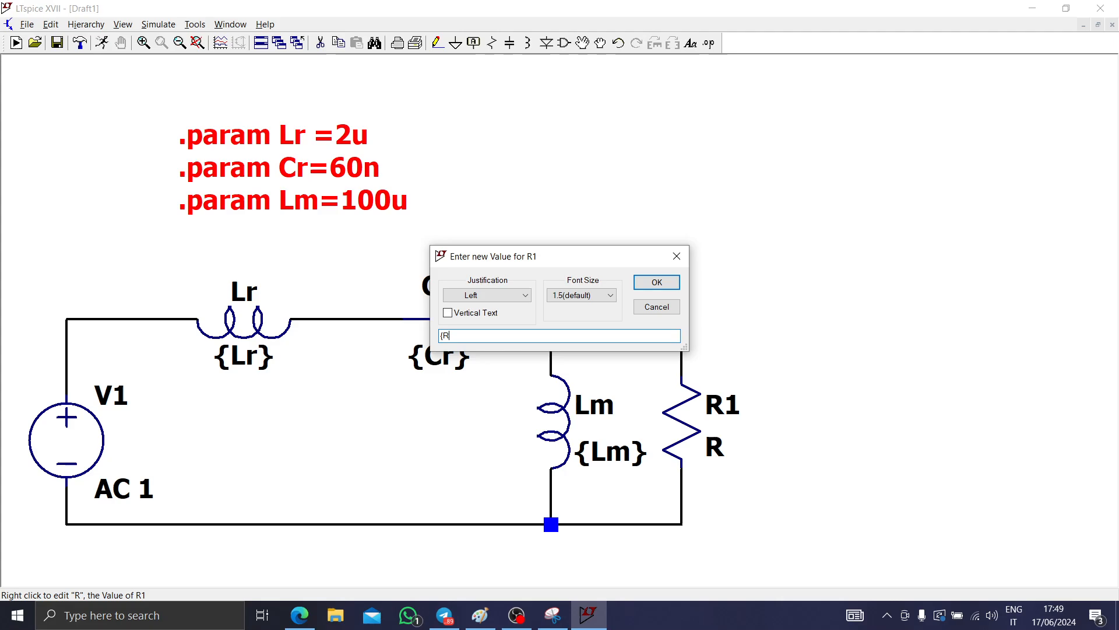
{"action": "key", "text": "Return"}
{"action": "key", "text": "s"}
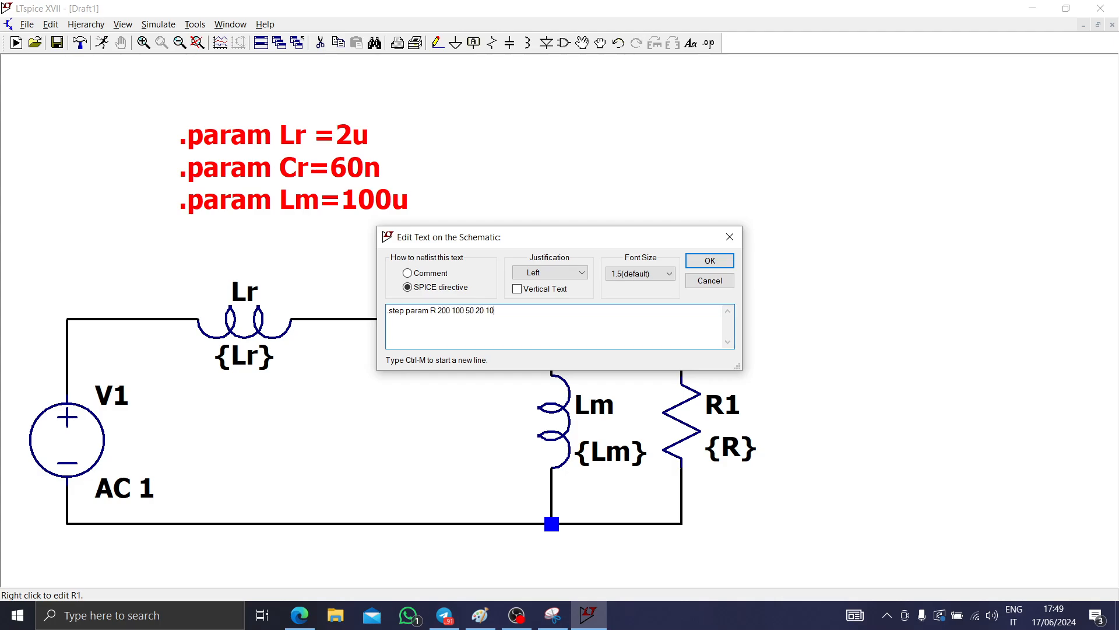
{"action": "type", "text": "5 1"}
{"action": "key", "text": "Return"}
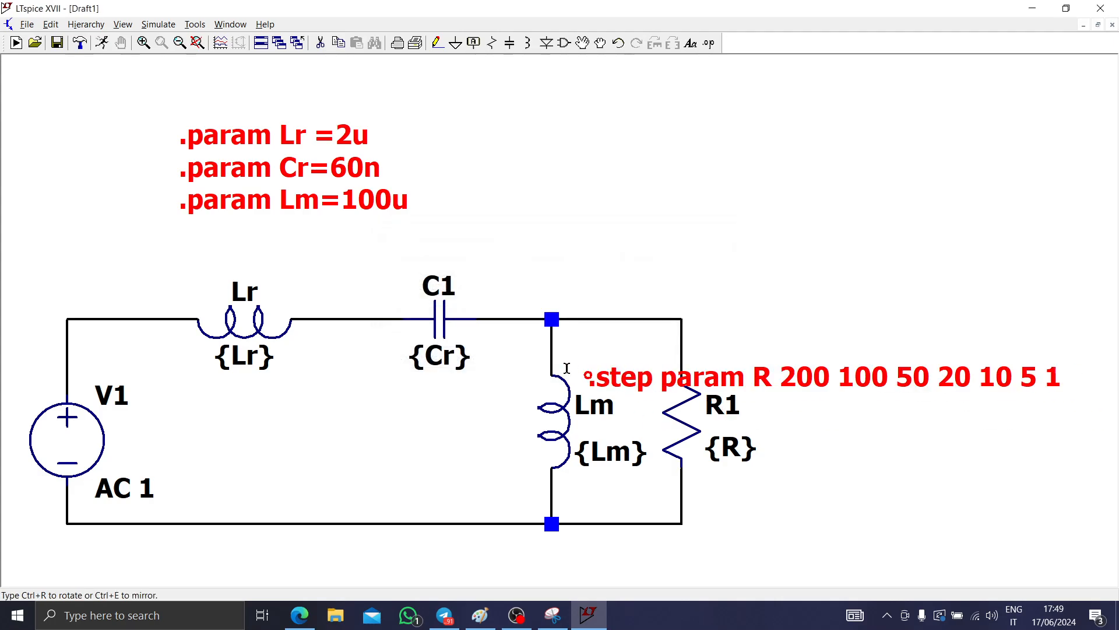
{"action": "left_click", "coordinate": [125, 230]}
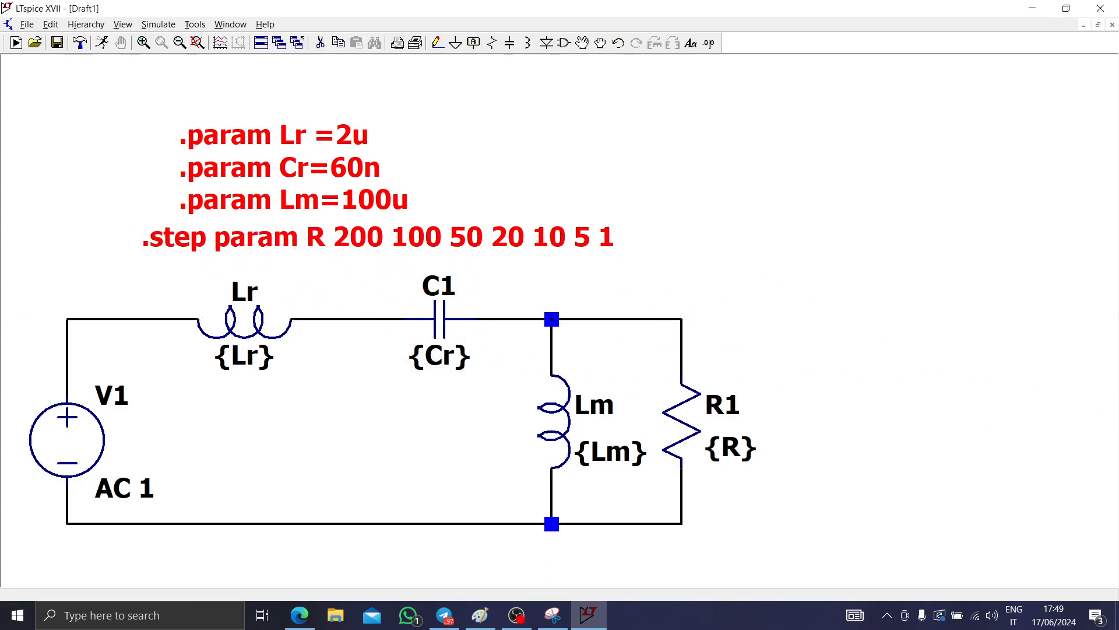
- Place a rotated net label Vo above the upper node joining the capacitor, Lm and R1
{"action": "key", "text": "F4"}
{"action": "type", "text": "Vo"}
{"action": "key", "text": "Return"}
{"action": "key", "text": "ctrl+r"}
{"action": "left_click", "coordinate": [551, 290]}
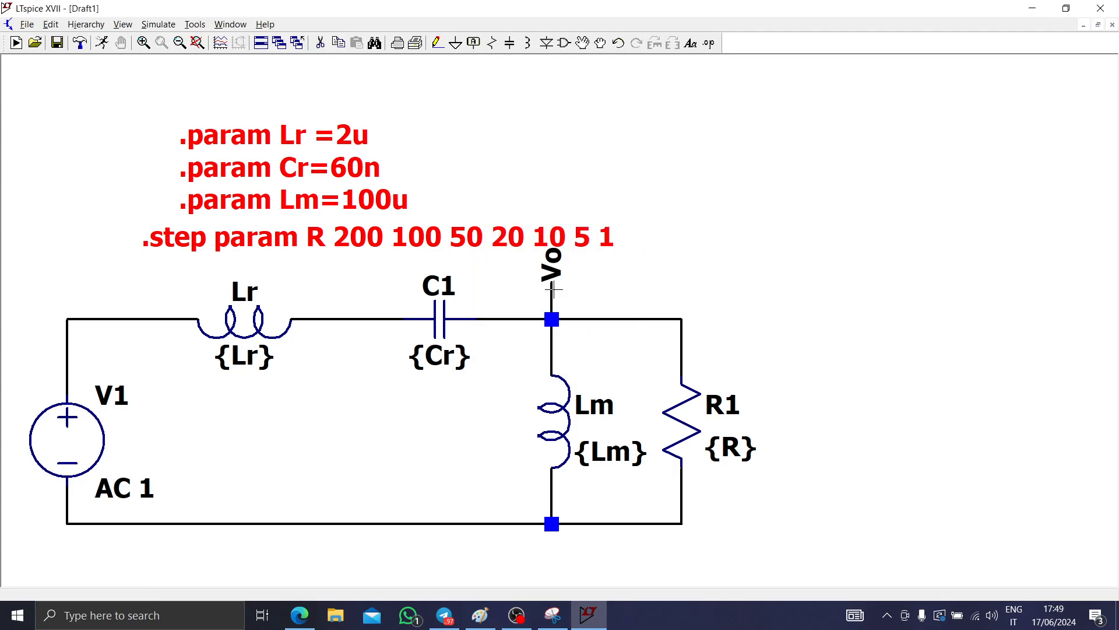
- Place a ground symbol on the bottom node below inductor Lm
{"action": "scroll", "coordinate": [446, 402], "scroll_direction": "down", "scroll_amount": 1}
{"action": "key", "text": "g"}
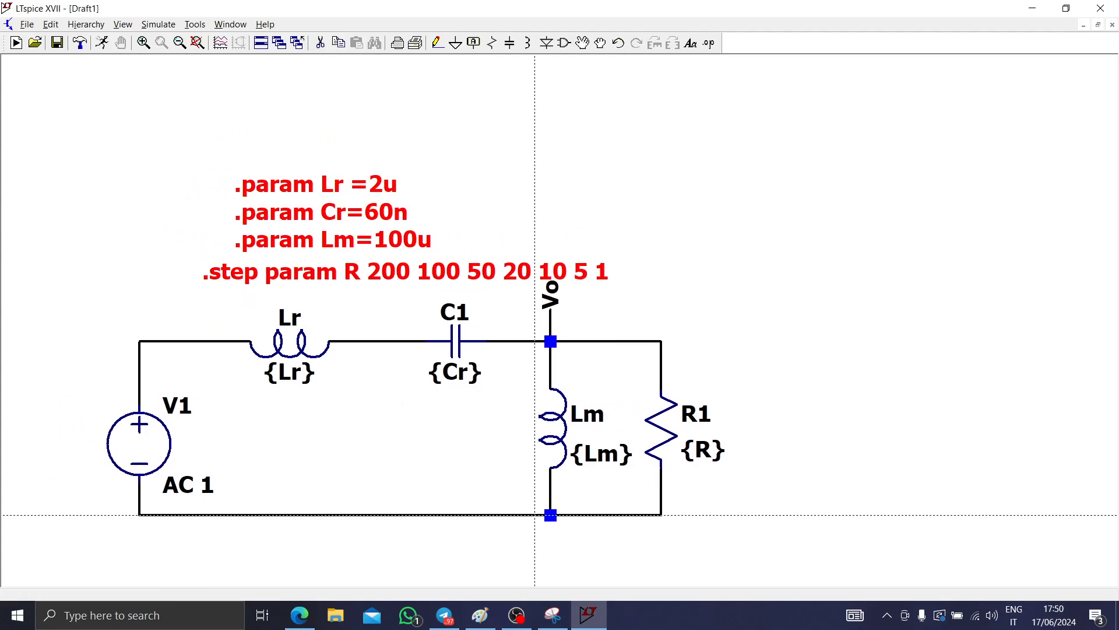
{"action": "left_click", "coordinate": [551, 516]}
- Set up and run an AC analysis with a decade sweep, 100 points per decade, from 1 to 1Meg
{"action": "left_click", "coordinate": [102, 43]}
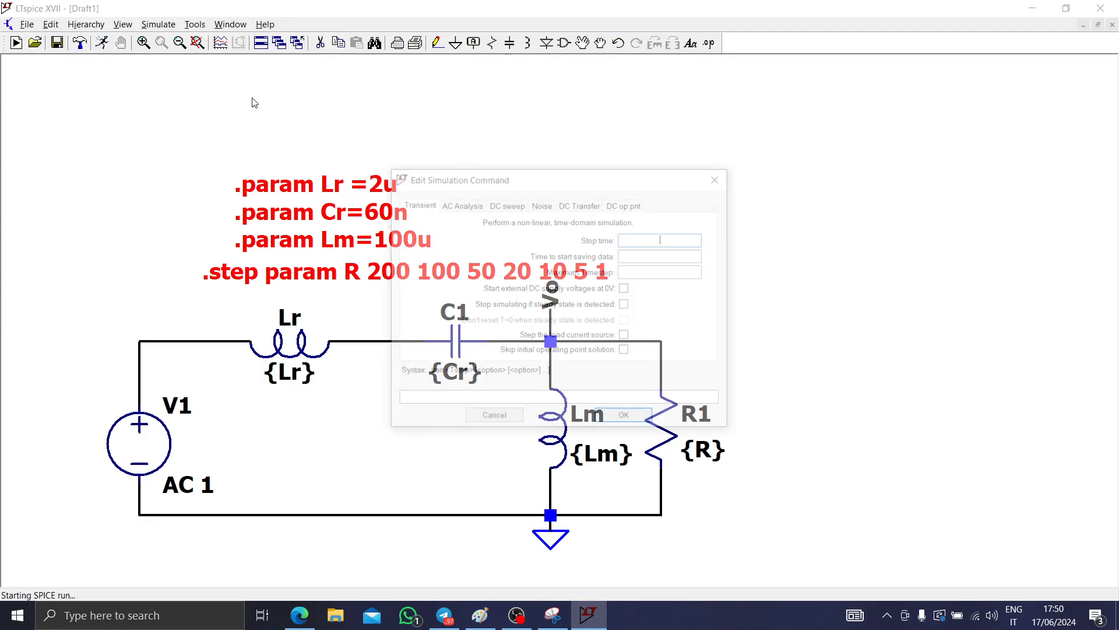
{"action": "left_click", "coordinate": [460, 203]}
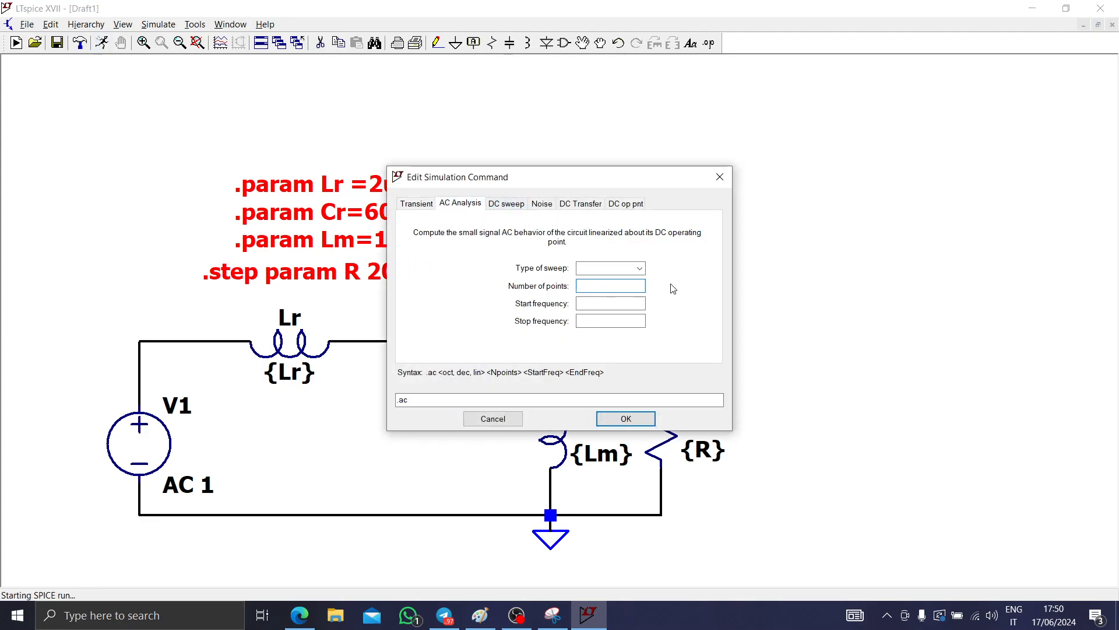
{"action": "left_click", "coordinate": [640, 268]}
{"action": "left_click", "coordinate": [639, 294]}
{"action": "left_click", "coordinate": [637, 284]}
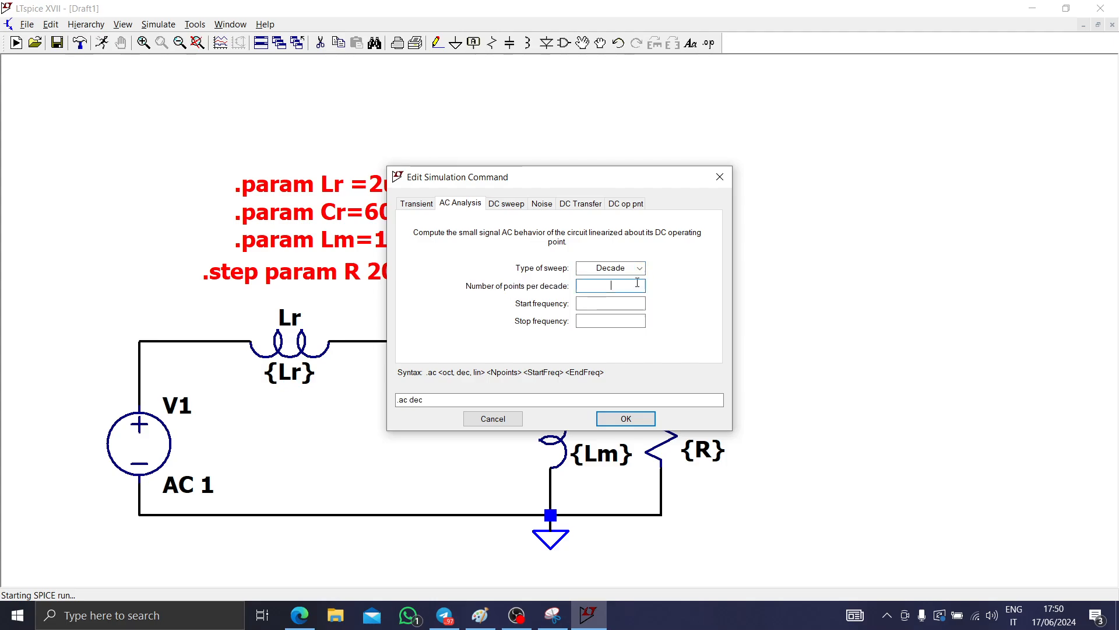
{"action": "type", "text": "100 1"}
{"action": "left_click", "coordinate": [627, 320]}
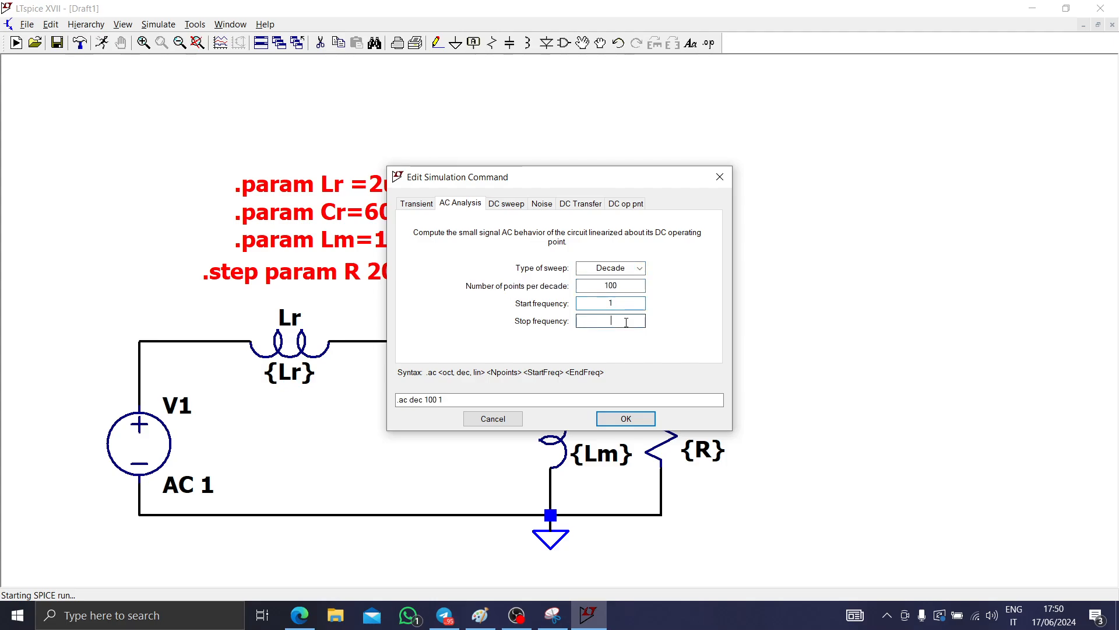
{"action": "type", "text": "1Meg"}
{"action": "key", "text": "Return"}
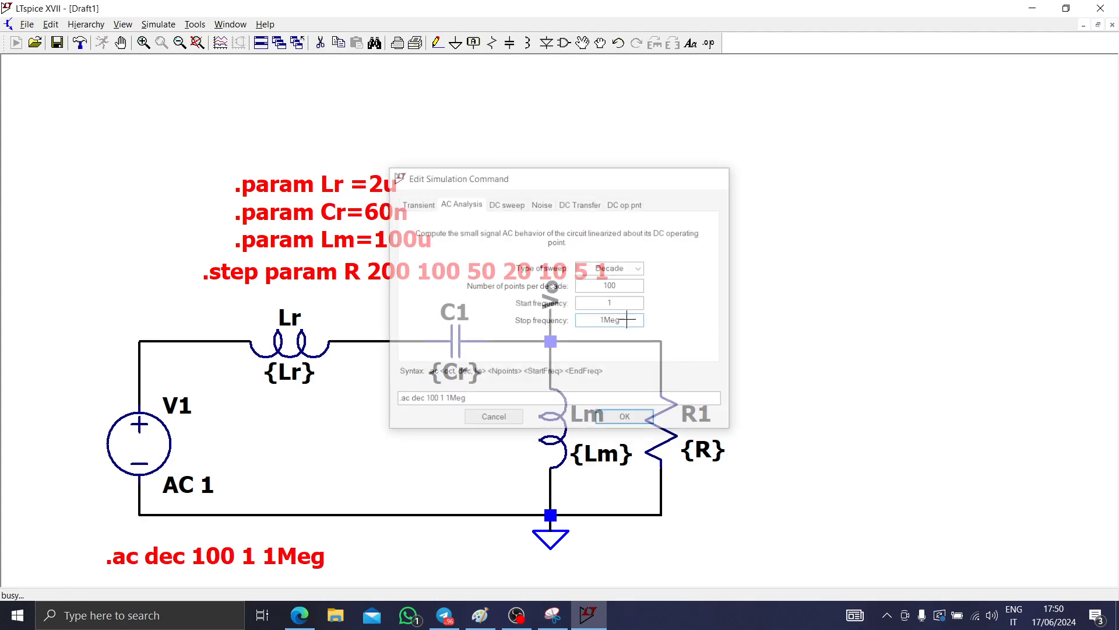
{"action": "left_click", "coordinate": [624, 329]}
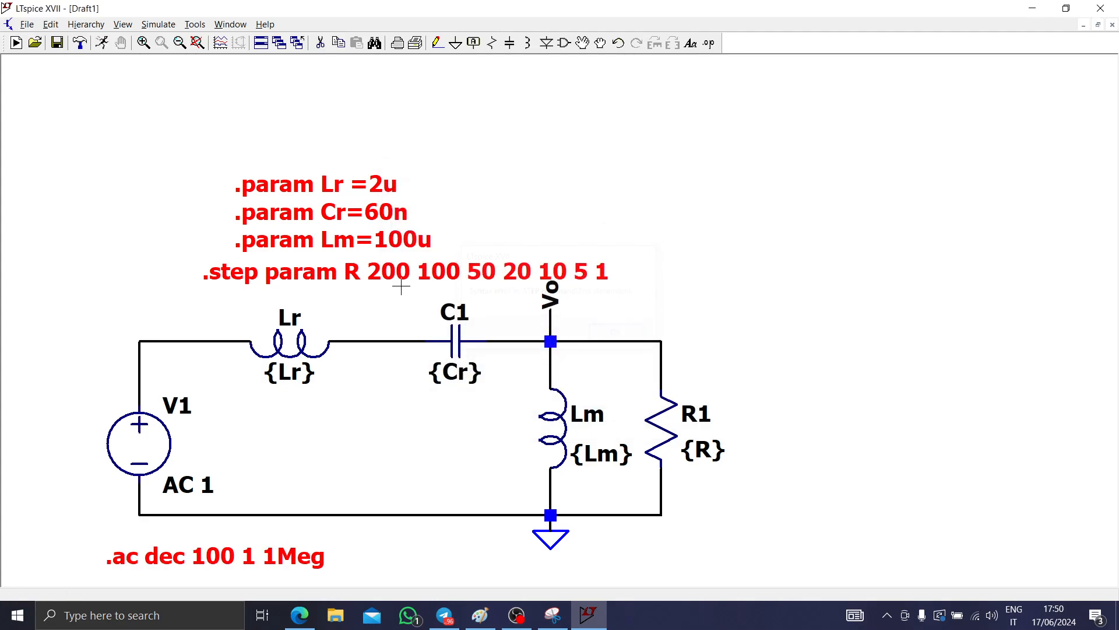
{"action": "right_click", "coordinate": [458, 279]}
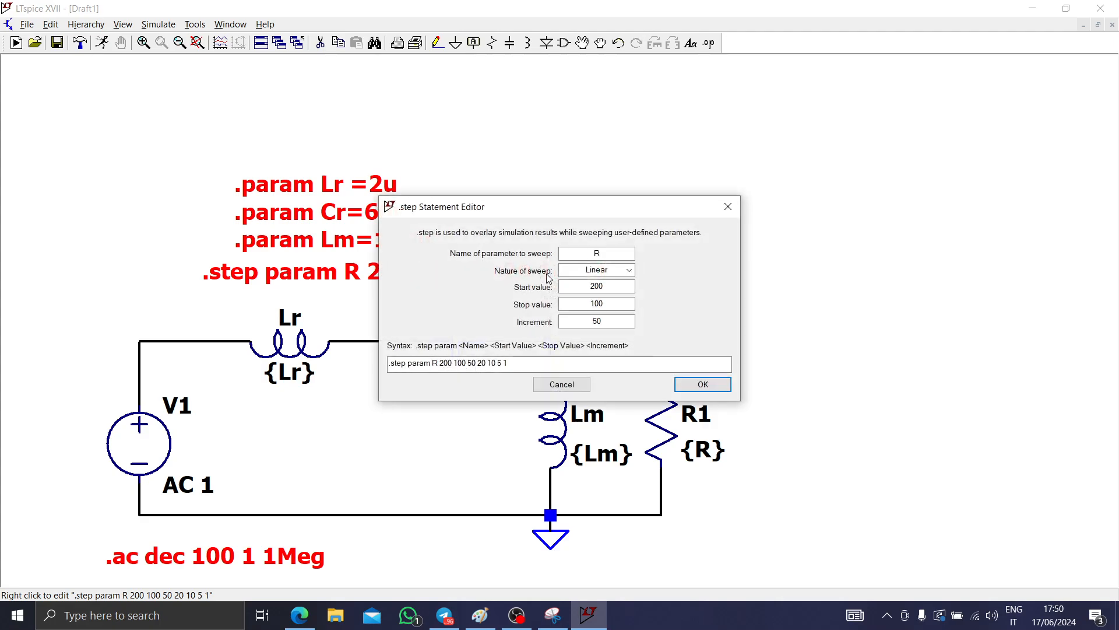
{"action": "left_click", "coordinate": [606, 270]}
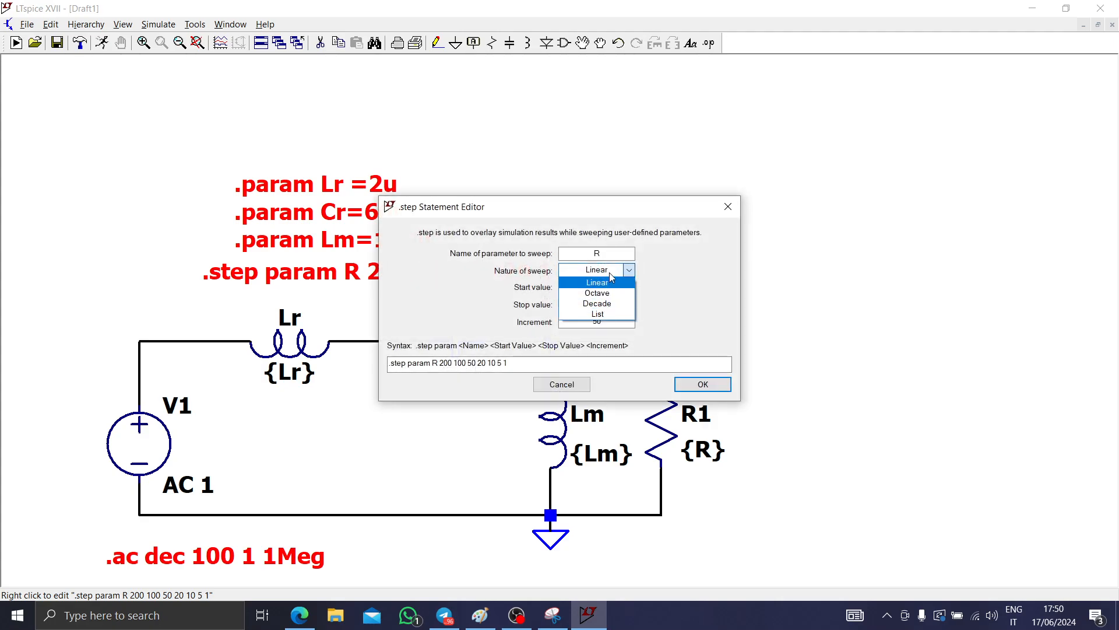
{"action": "left_click", "coordinate": [602, 282]}
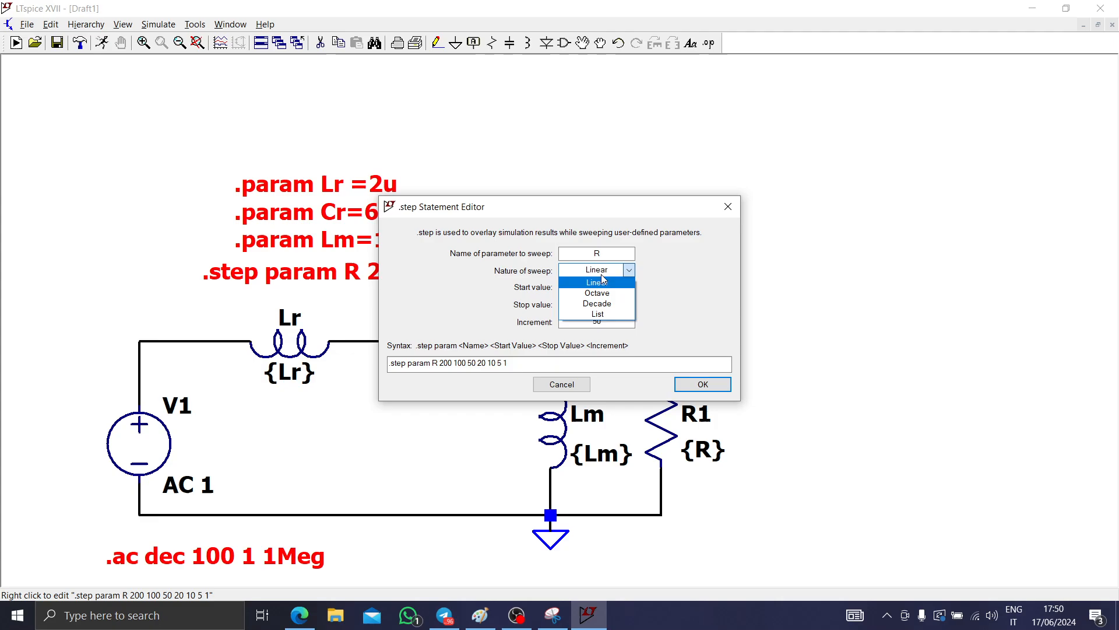
{"action": "left_click", "coordinate": [597, 313]}
{"action": "left_click", "coordinate": [690, 388]}
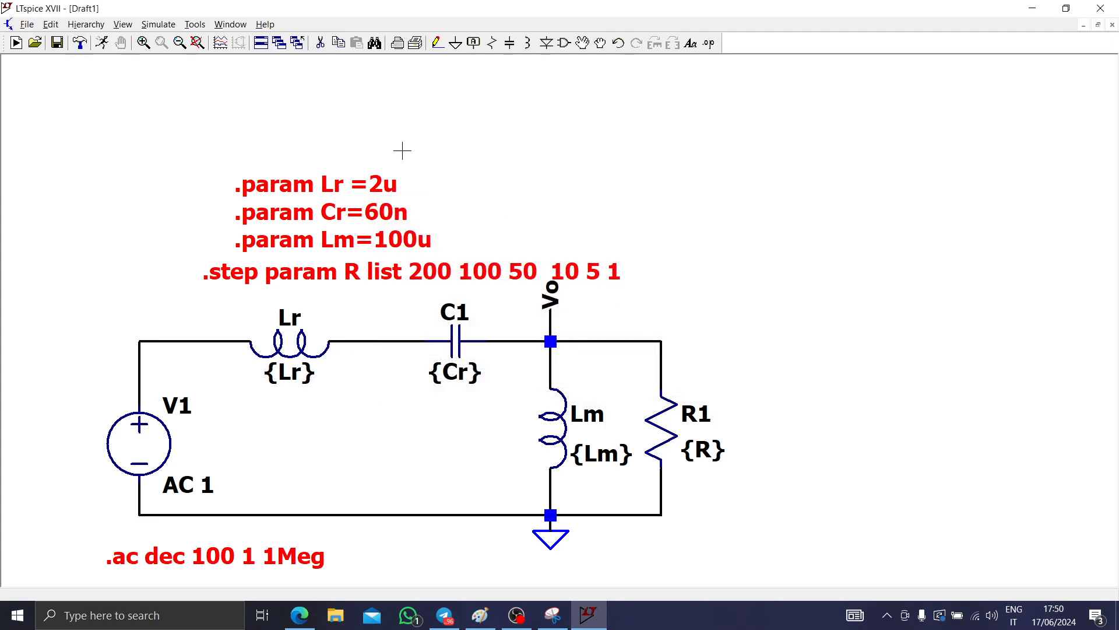
- Run the simulation, plot the voltage at node Vo, and tile the schematic and plot windows side by side
{"action": "left_click", "coordinate": [101, 42]}
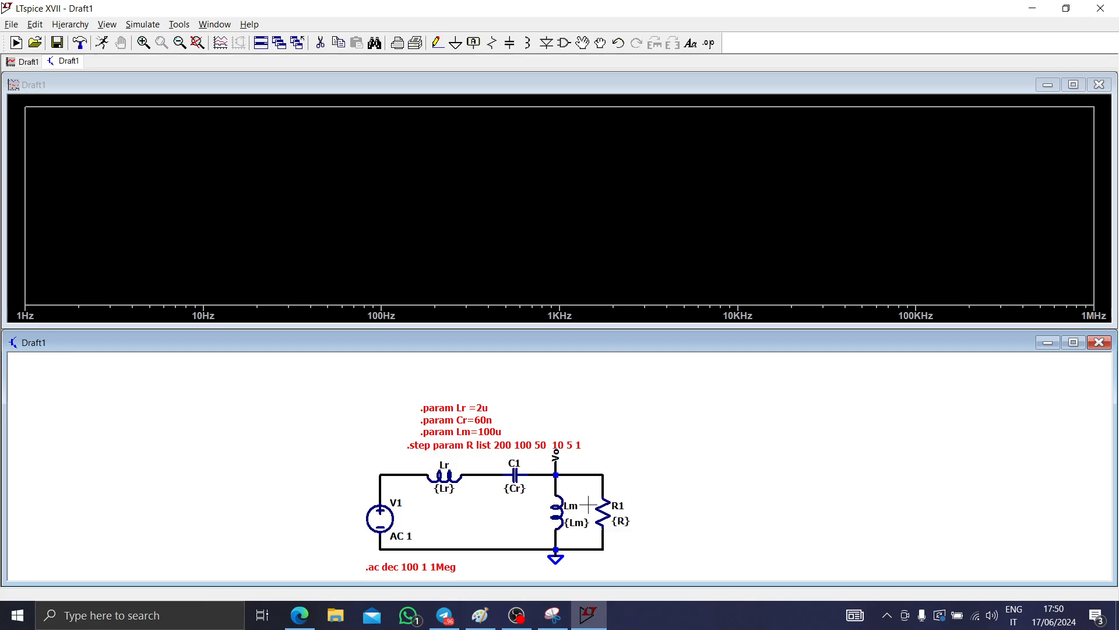
{"action": "left_click", "coordinate": [556, 475]}
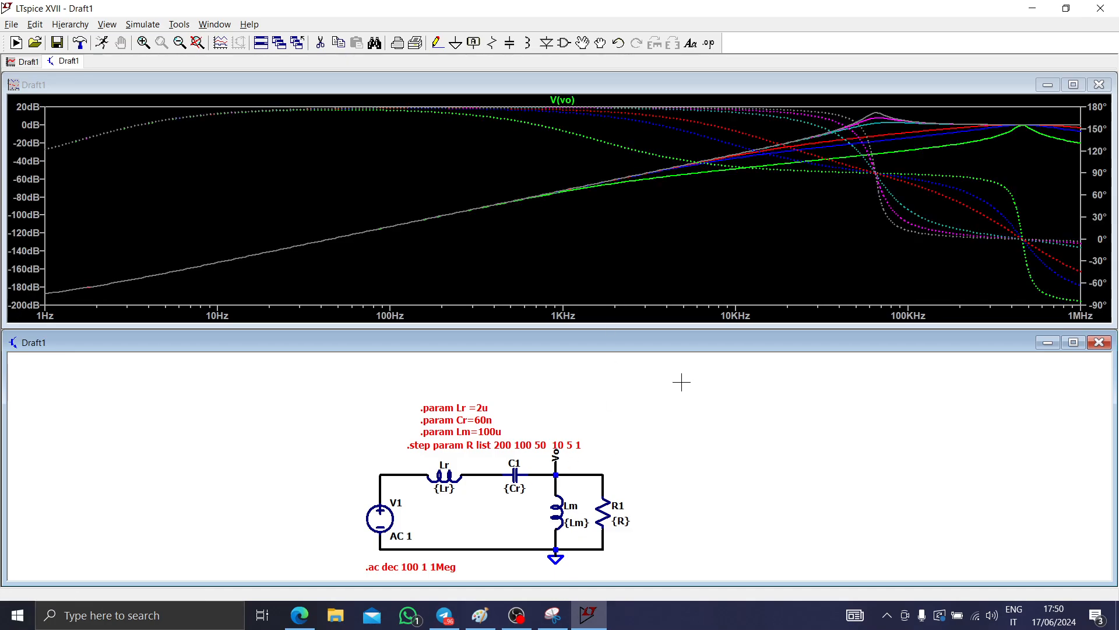
{"action": "right_click", "coordinate": [836, 49]}
{"action": "left_click", "coordinate": [862, 73]}
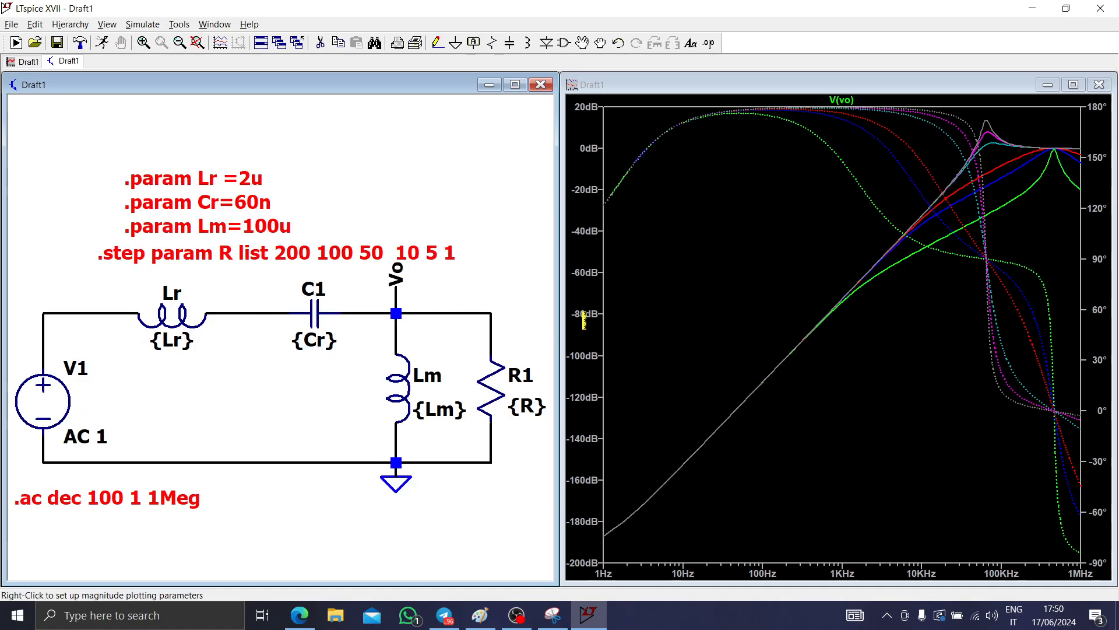
- Set the waveform data trace width to 4 in the program settings
{"action": "left_click", "coordinate": [214, 24]}
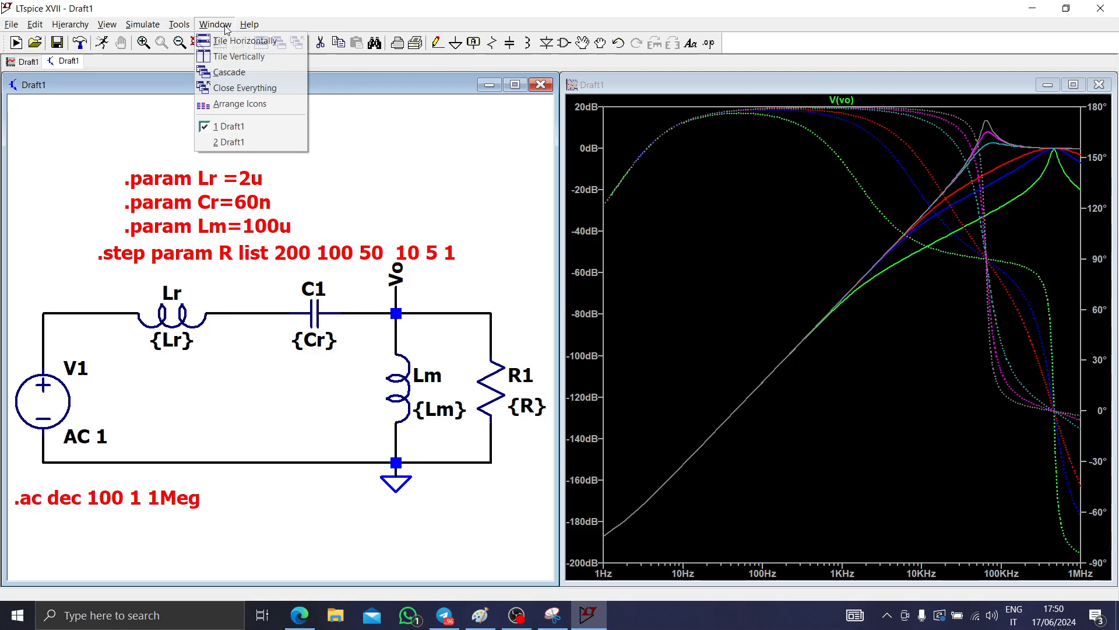
{"action": "mouse_move", "coordinate": [179, 24]}
{"action": "left_click", "coordinate": [222, 72]}
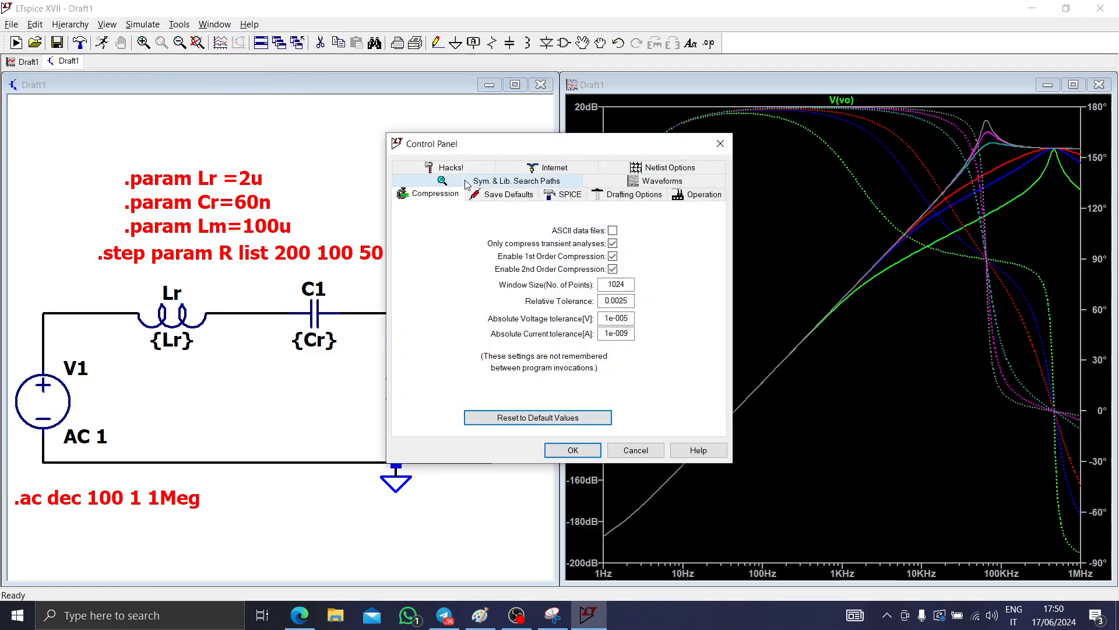
{"action": "left_click", "coordinate": [569, 194]}
{"action": "left_click", "coordinate": [618, 194]}
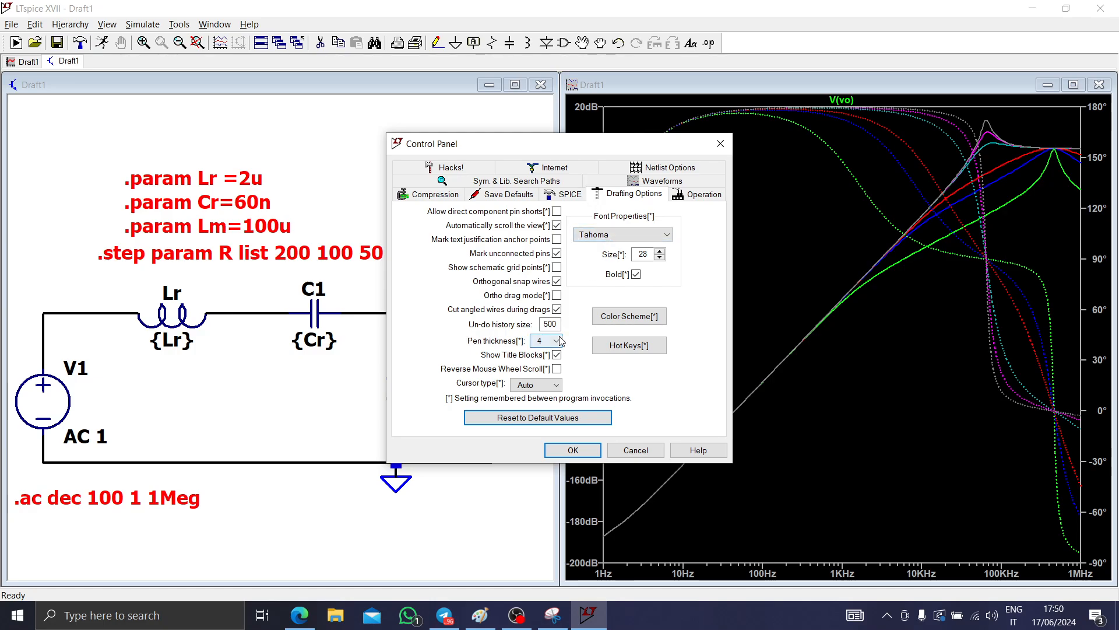
{"action": "left_click", "coordinate": [641, 182]}
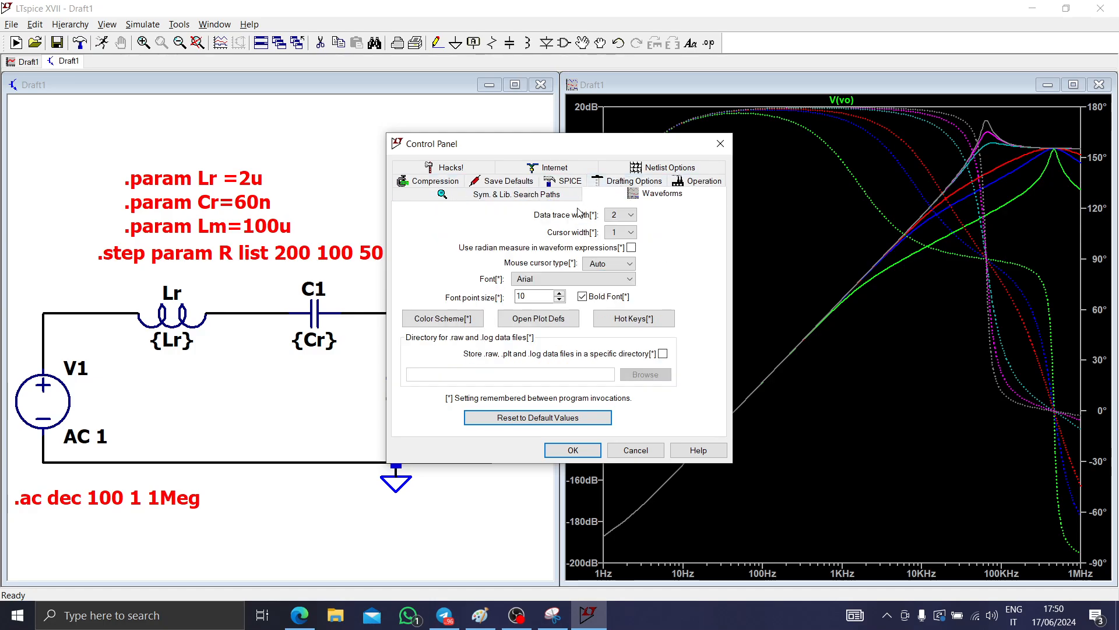
{"action": "left_click", "coordinate": [616, 233]}
{"action": "left_click", "coordinate": [622, 217]}
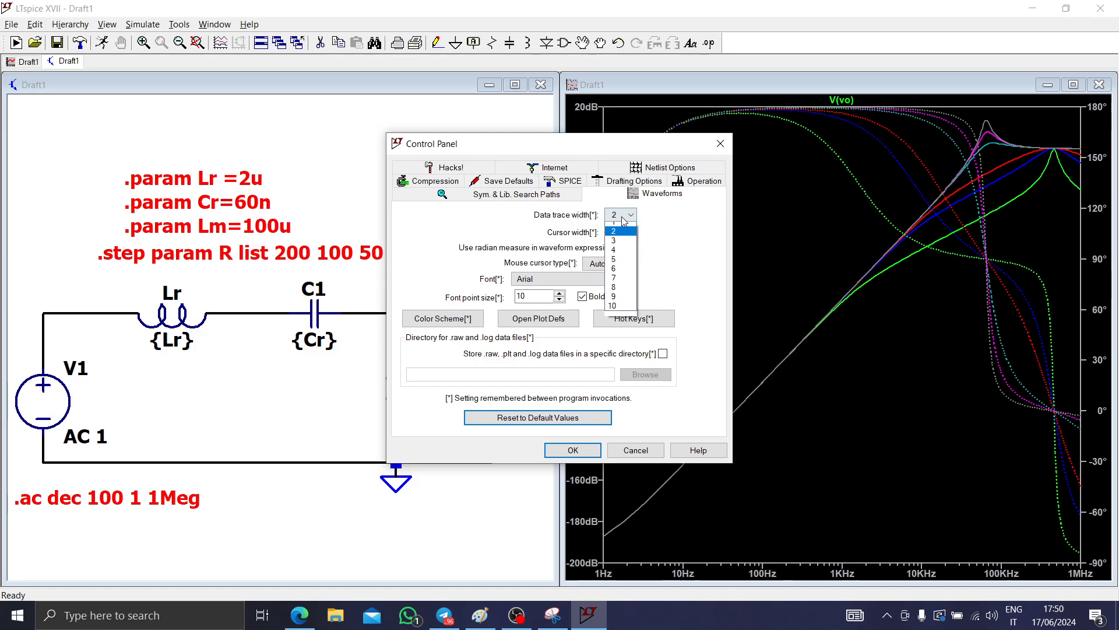
{"action": "left_click", "coordinate": [625, 256]}
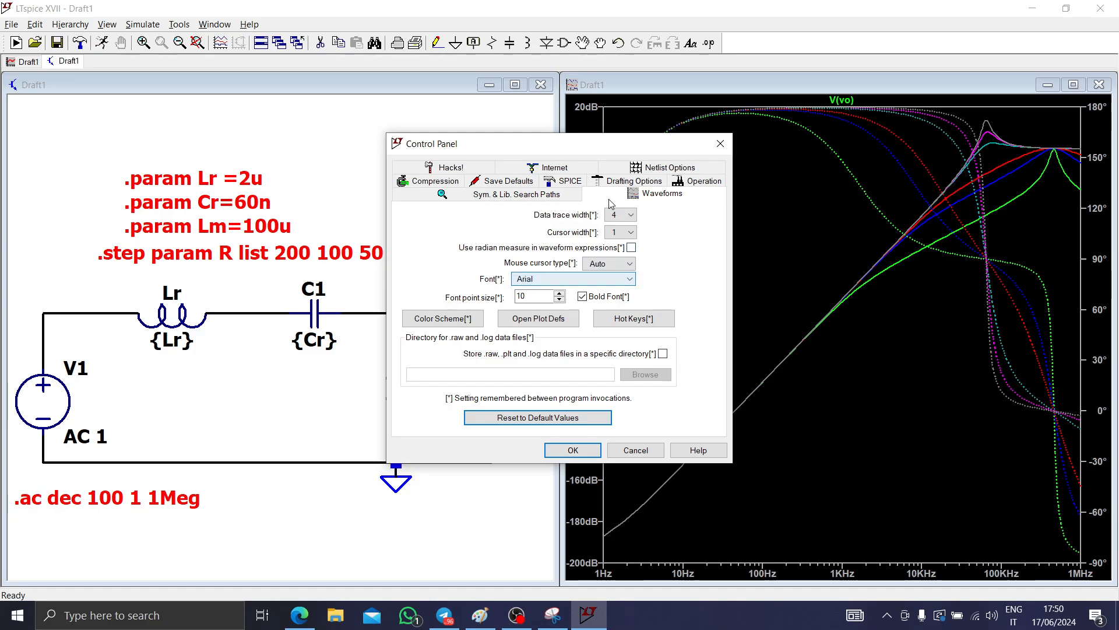
- Increase the schematic drafting font size to 30 and apply the program settings
{"action": "left_click", "coordinate": [623, 180]}
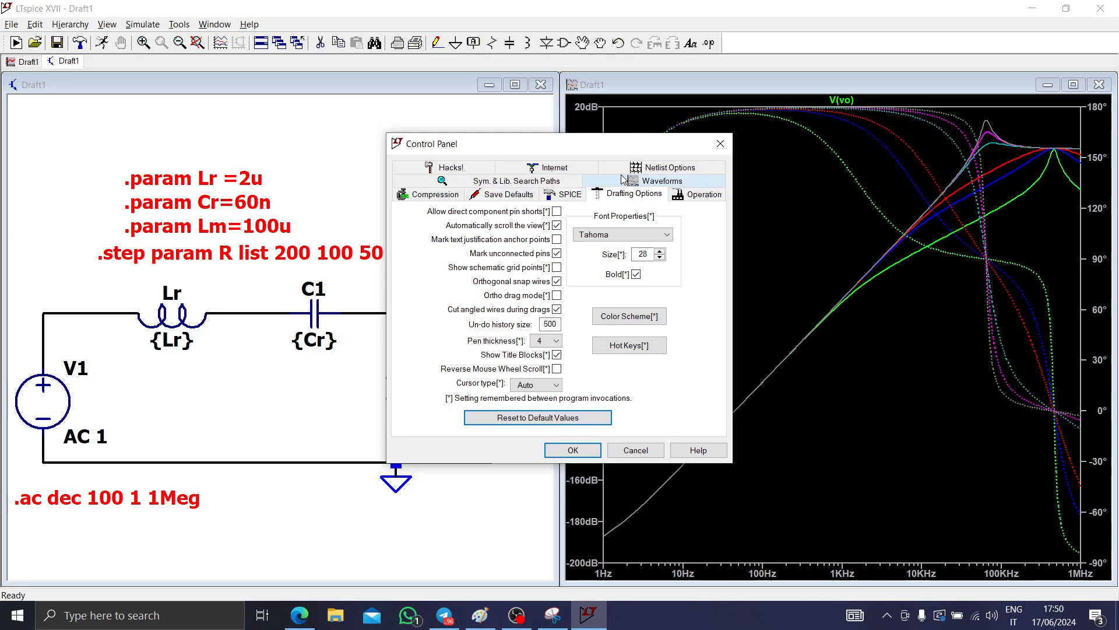
{"action": "left_click", "coordinate": [676, 183]}
{"action": "left_click", "coordinate": [567, 185]}
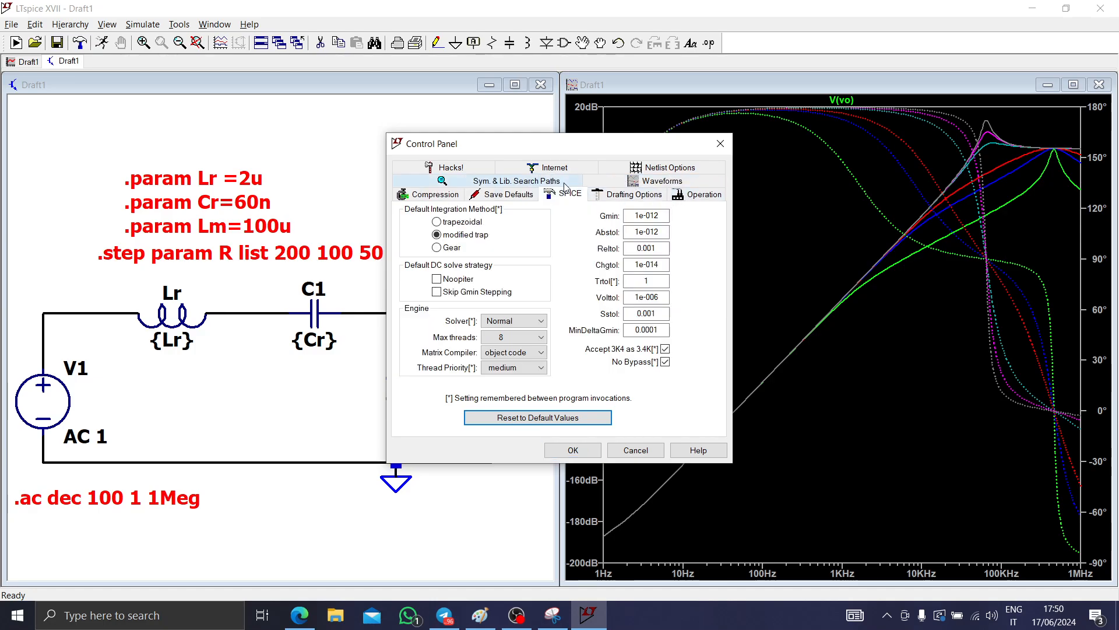
{"action": "left_click", "coordinate": [663, 181]}
{"action": "left_click_drag", "start_coordinate": [583, 144], "coordinate": [382, 144]}
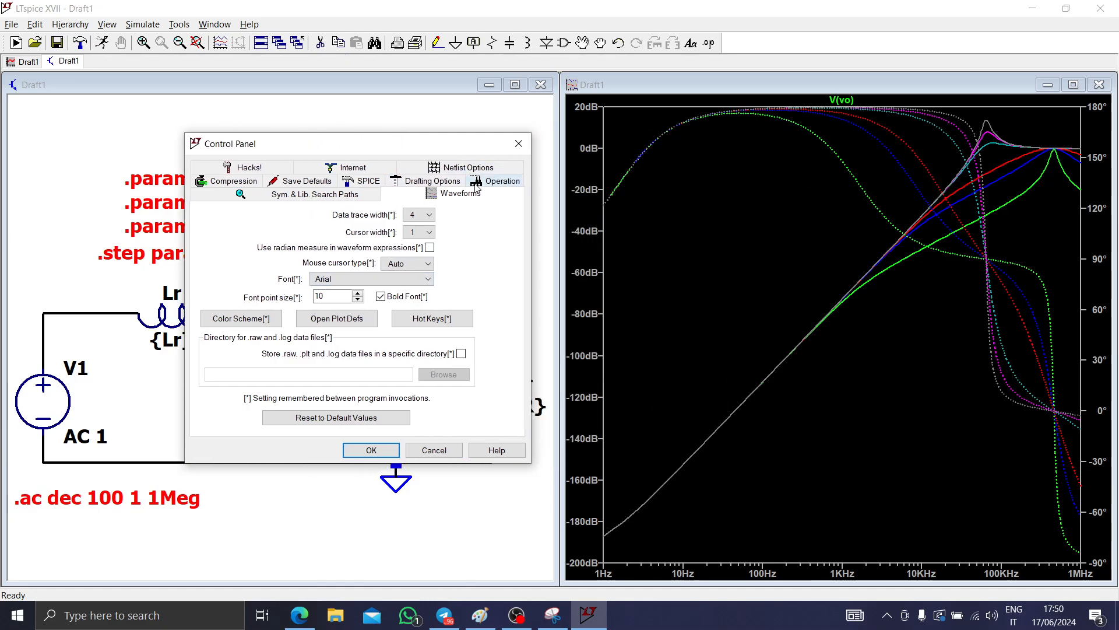
{"action": "left_click", "coordinate": [415, 184]}
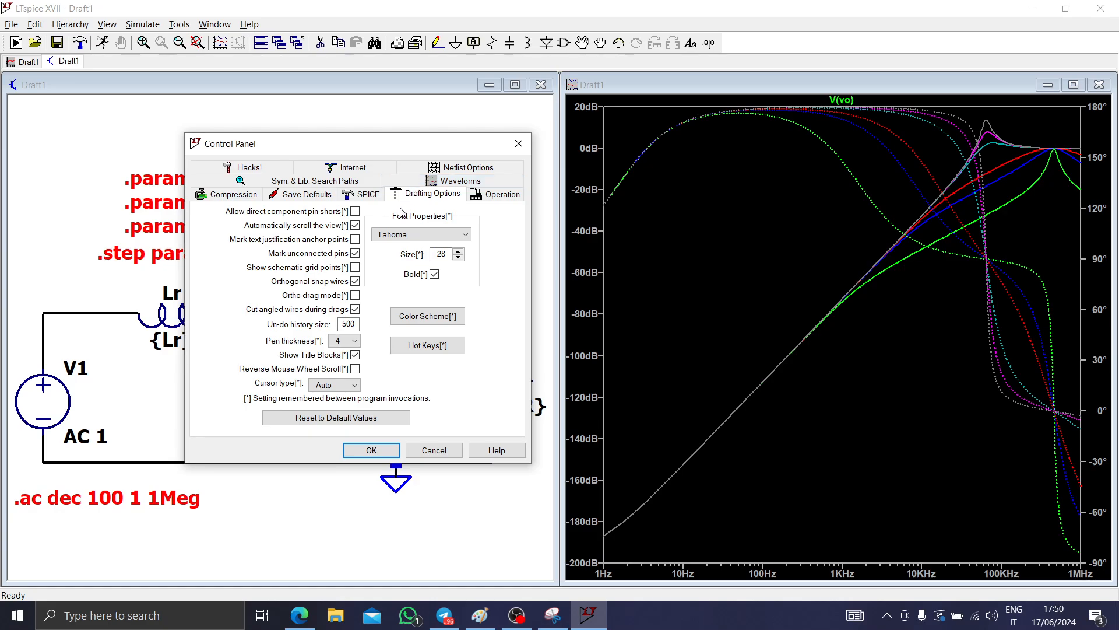
{"action": "left_click", "coordinate": [459, 252]}
{"action": "left_click", "coordinate": [459, 252]}
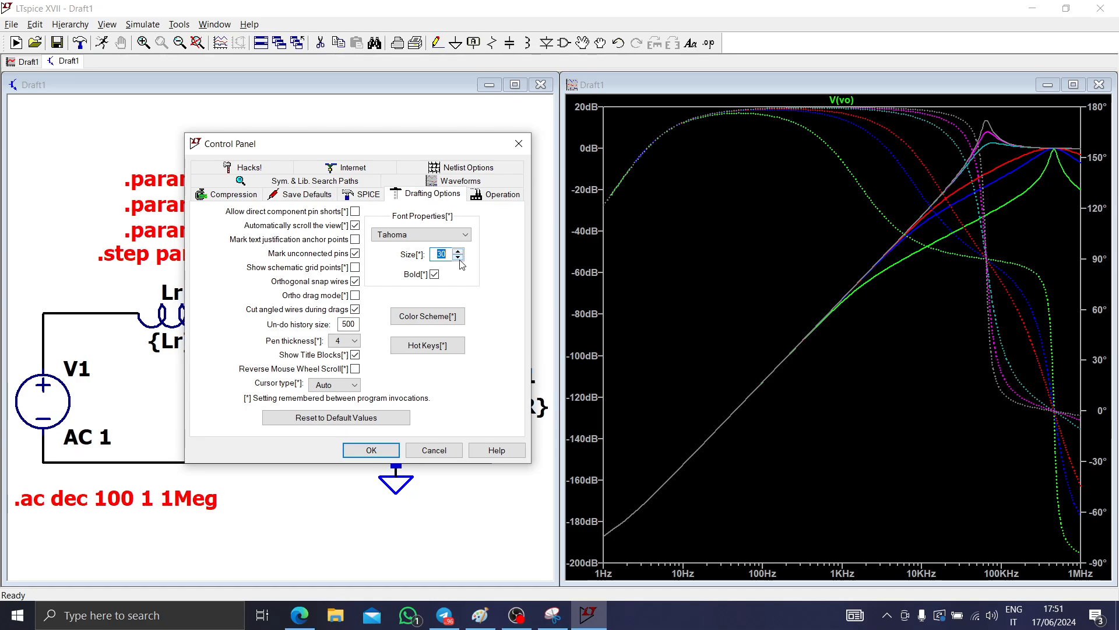
{"action": "left_click", "coordinate": [439, 184]}
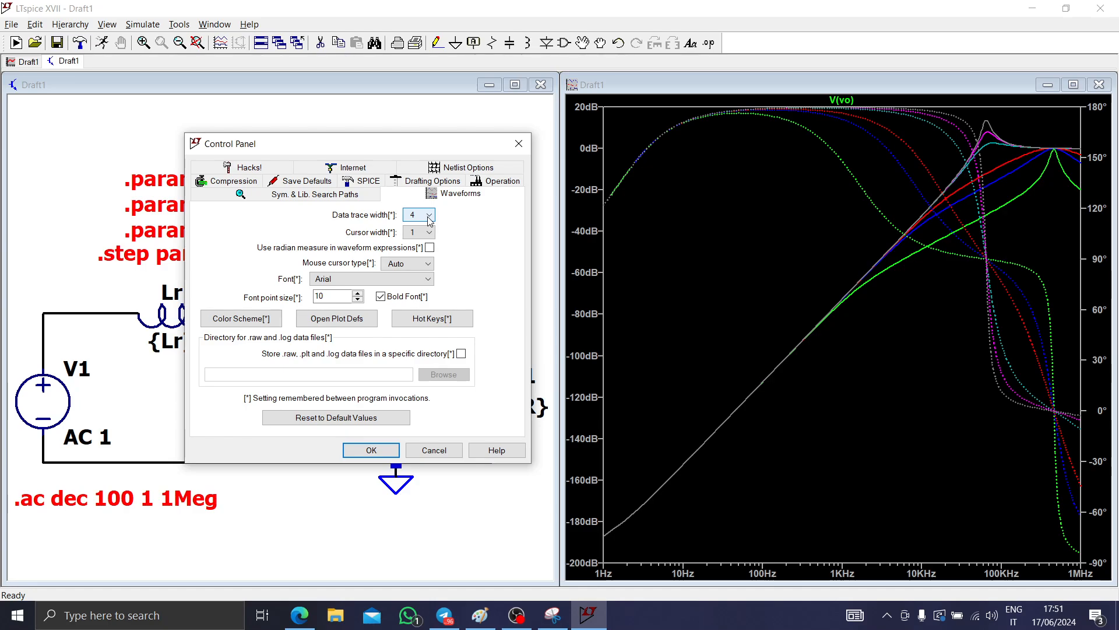
{"action": "left_click", "coordinate": [371, 183]}
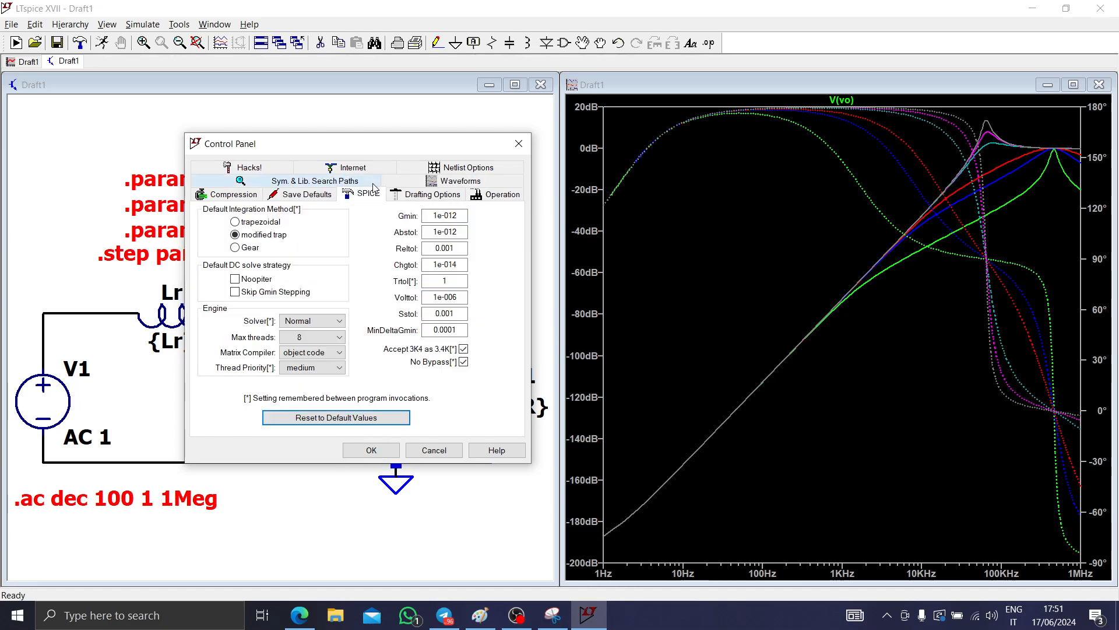
{"action": "left_click", "coordinate": [431, 195]}
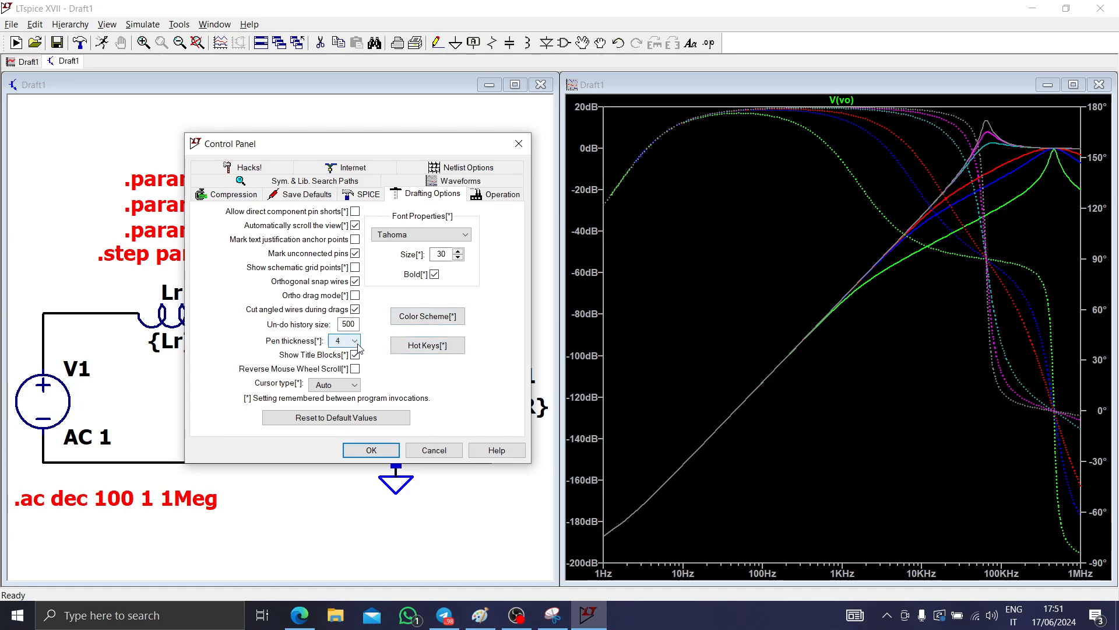
{"action": "left_click", "coordinate": [371, 450]}
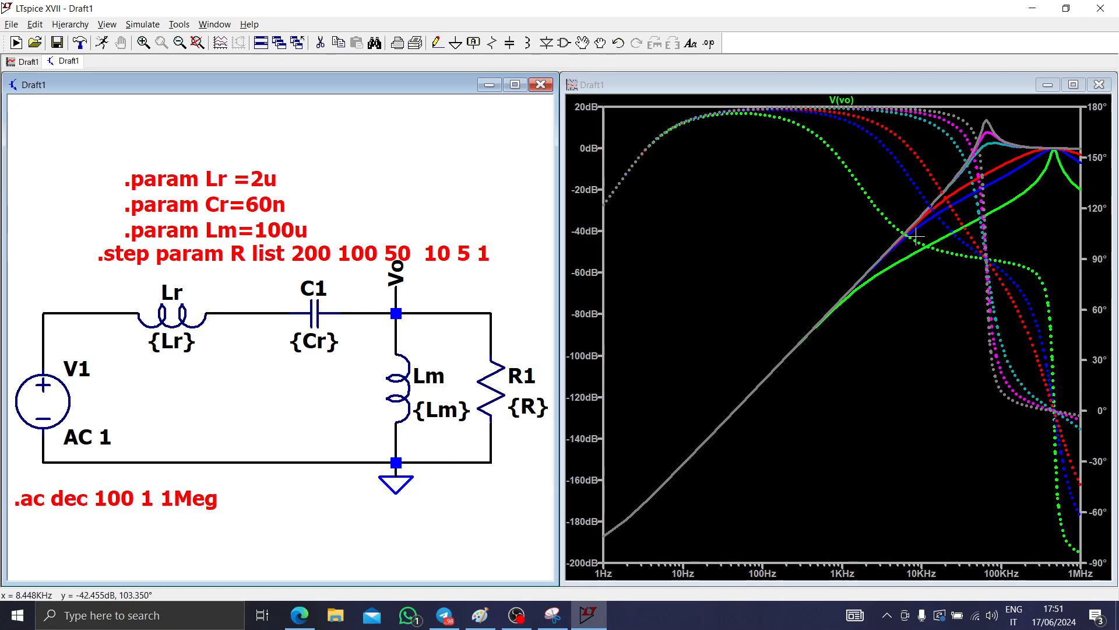
- Switch the plot's magnitude axis to a linear representation
{"action": "right_click", "coordinate": [599, 185]}
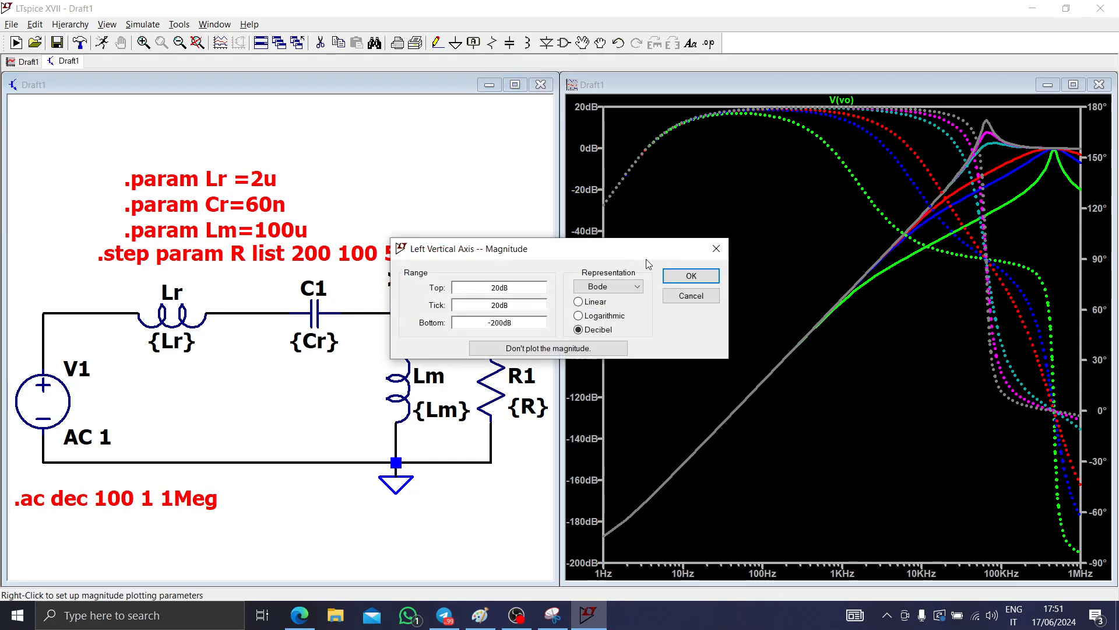
{"action": "left_click", "coordinate": [716, 248]}
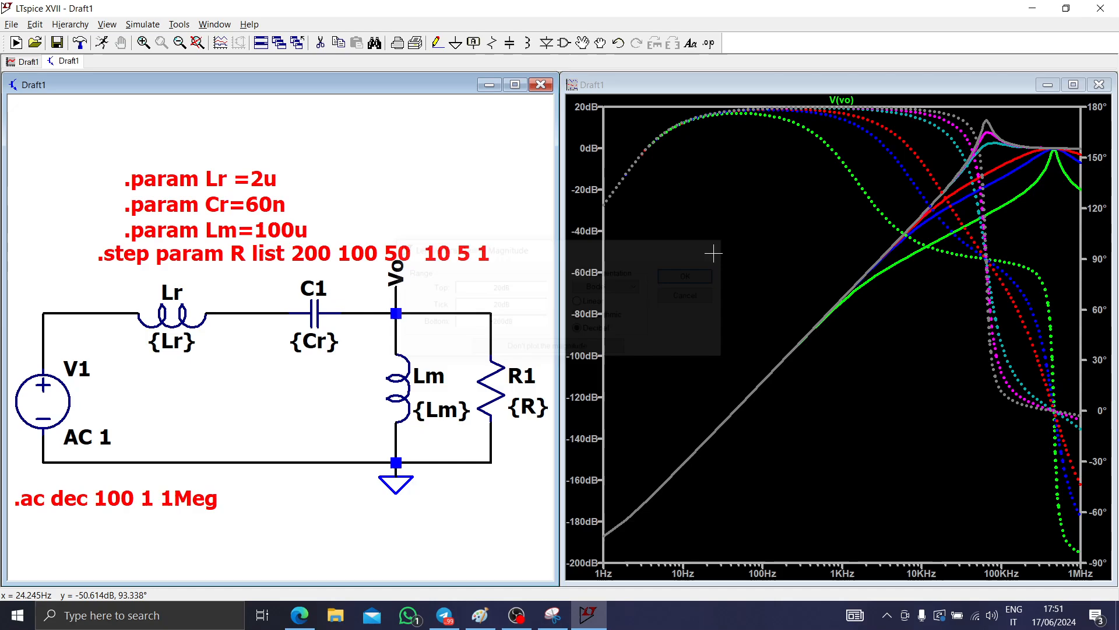
{"action": "right_click", "coordinate": [600, 308]}
{"action": "left_click", "coordinate": [598, 304]}
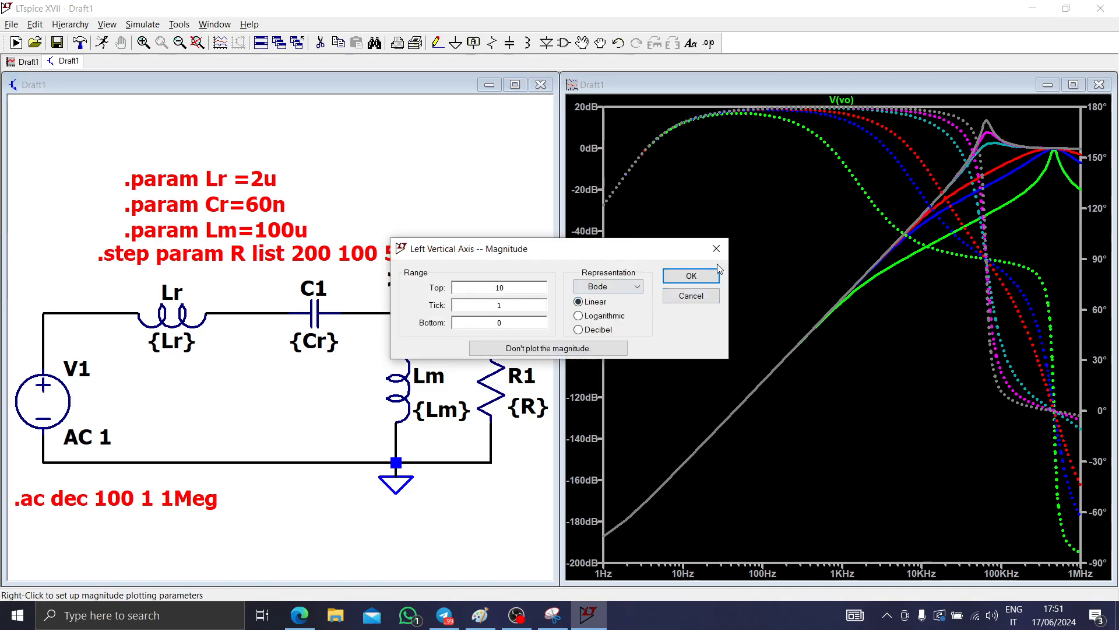
{"action": "left_click", "coordinate": [691, 275]}
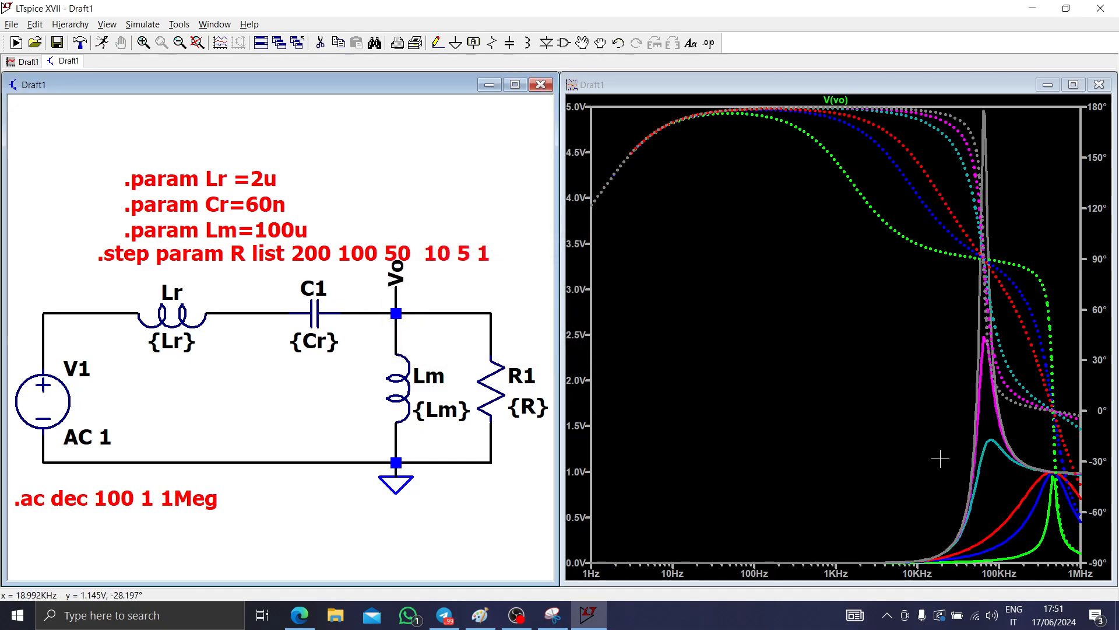
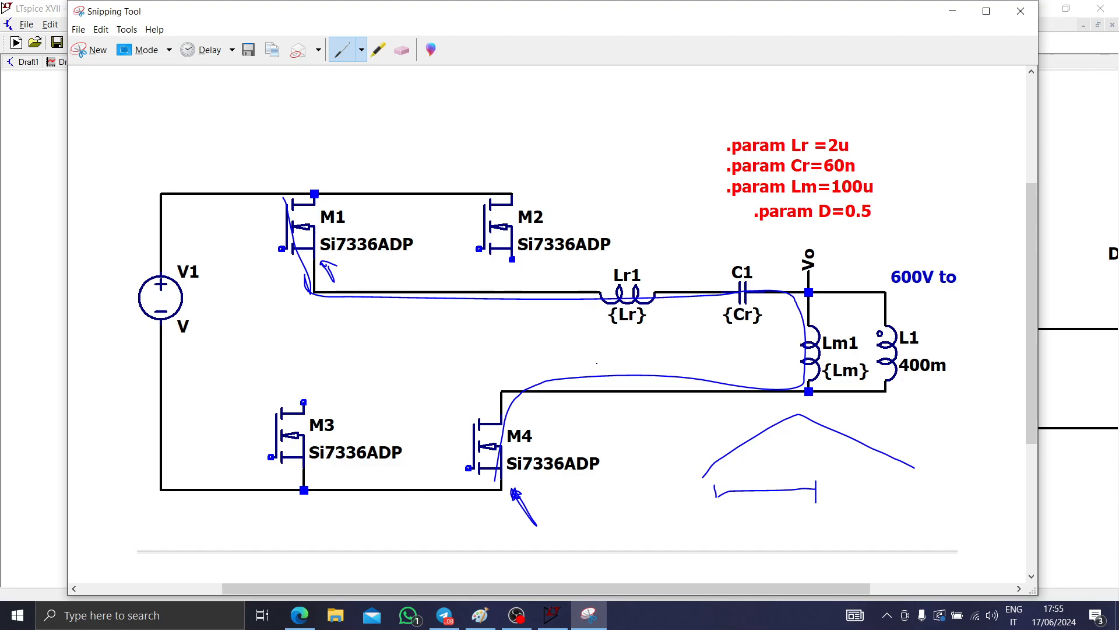
- Put the annotated Snipping Tool capture away and return to the Draft2 schematic in LTspice
{"action": "left_click", "coordinate": [953, 10]}
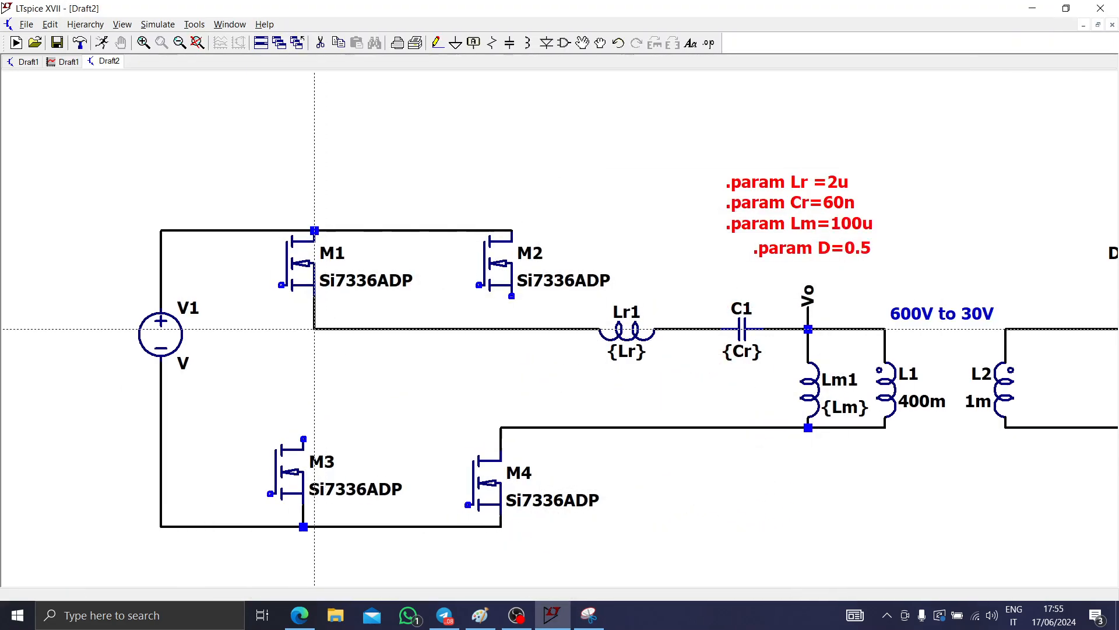
- Label the net at M1's source as A and the net at M4's drain as B
{"action": "key", "text": "F4"}
{"action": "type", "text": "A"}
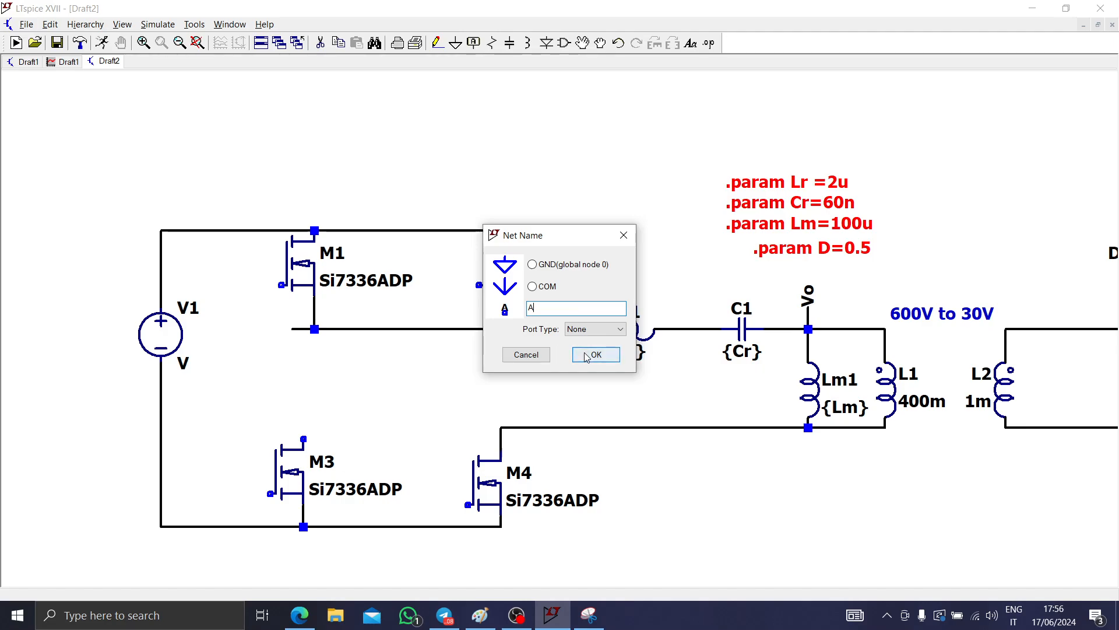
{"action": "left_click", "coordinate": [592, 352]}
{"action": "left_click", "coordinate": [291, 329]}
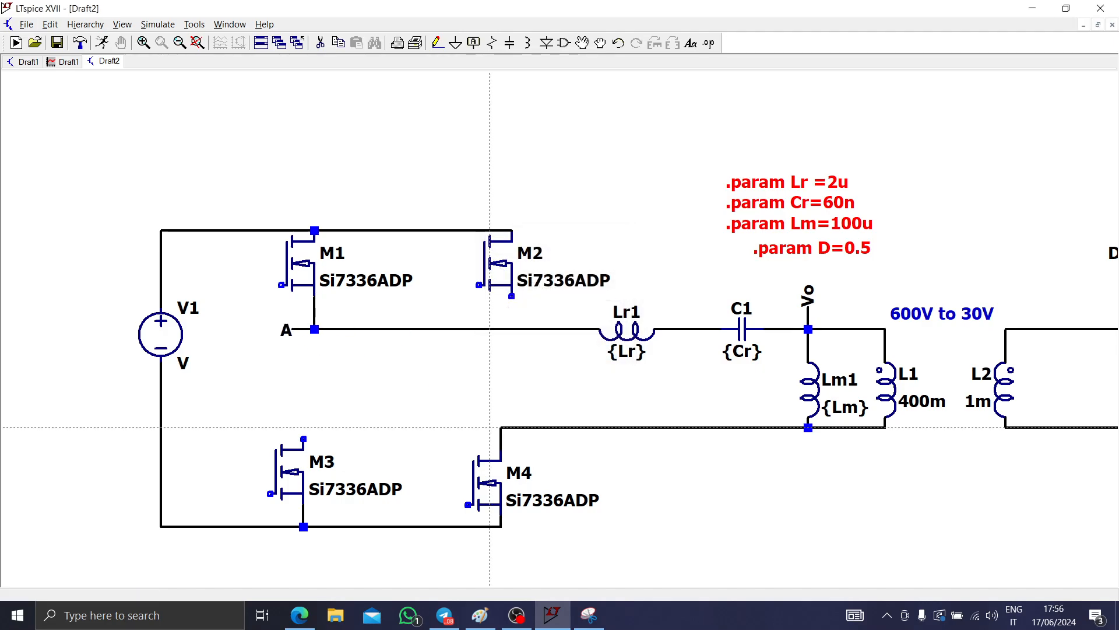
{"action": "key", "text": "F4"}
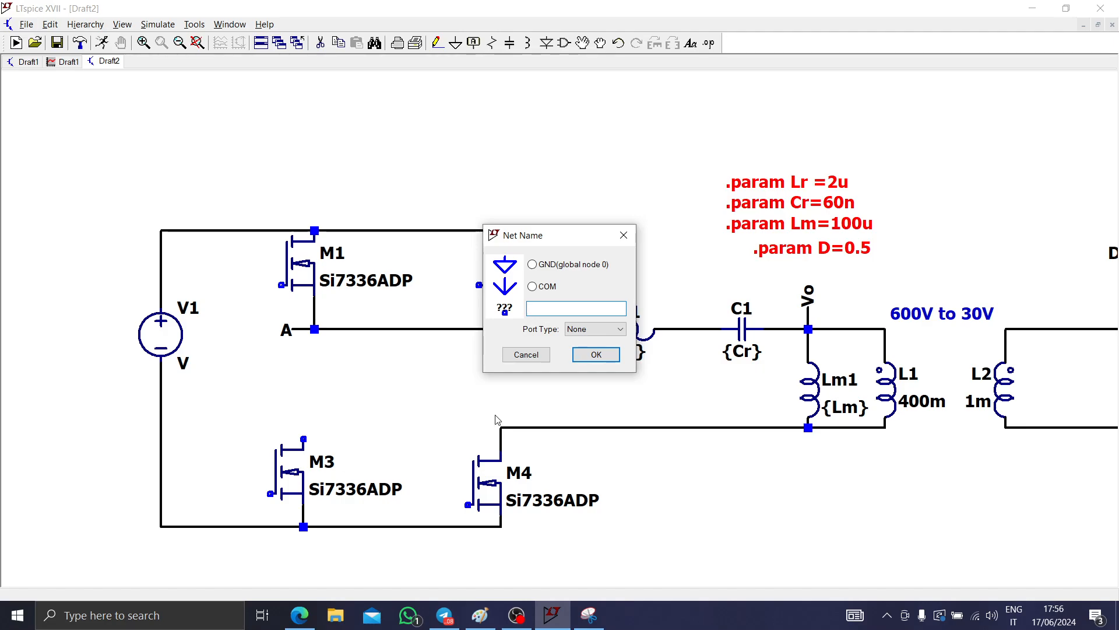
{"action": "type", "text": "B"}
{"action": "key", "text": "Return"}
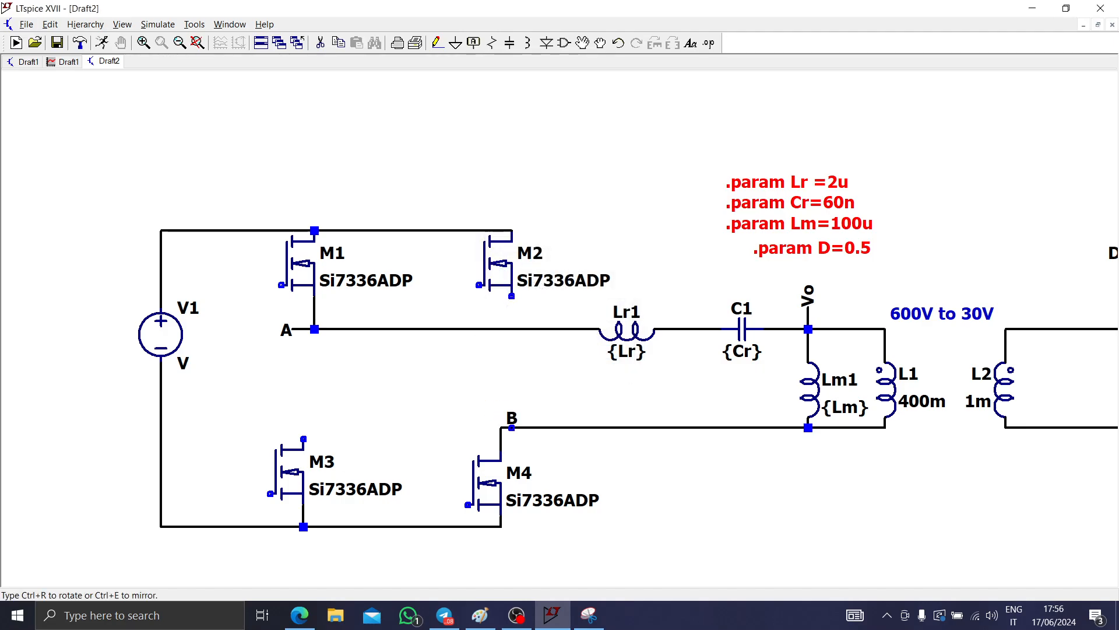
{"action": "left_click", "coordinate": [500, 427]}
{"action": "key", "text": "F3"}
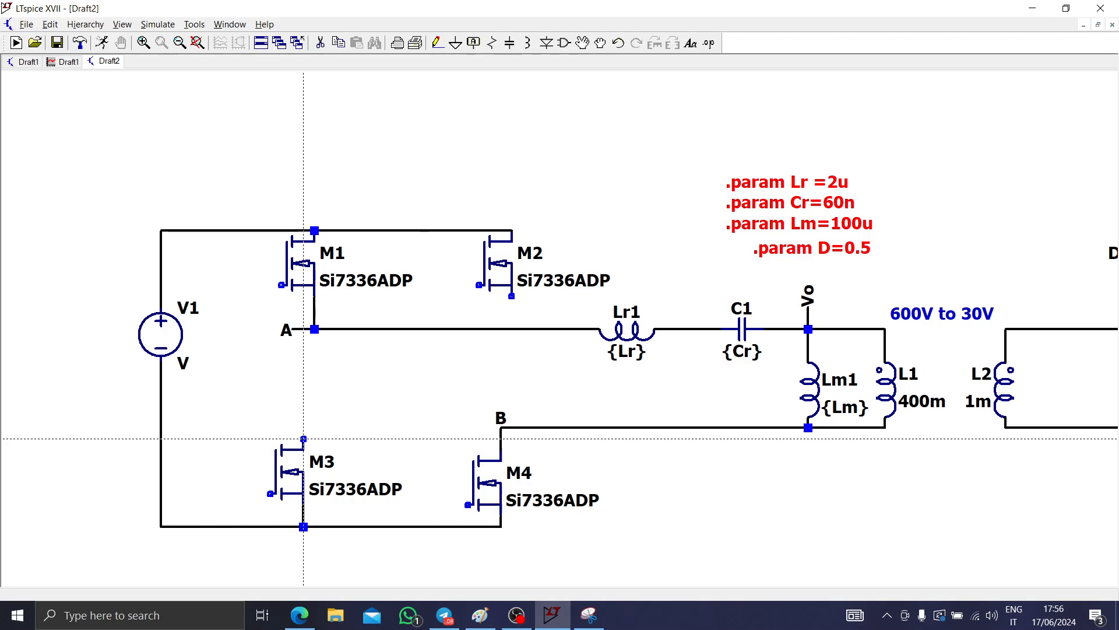
{"action": "left_click", "coordinate": [314, 329]}
{"action": "key", "text": "Escape"}
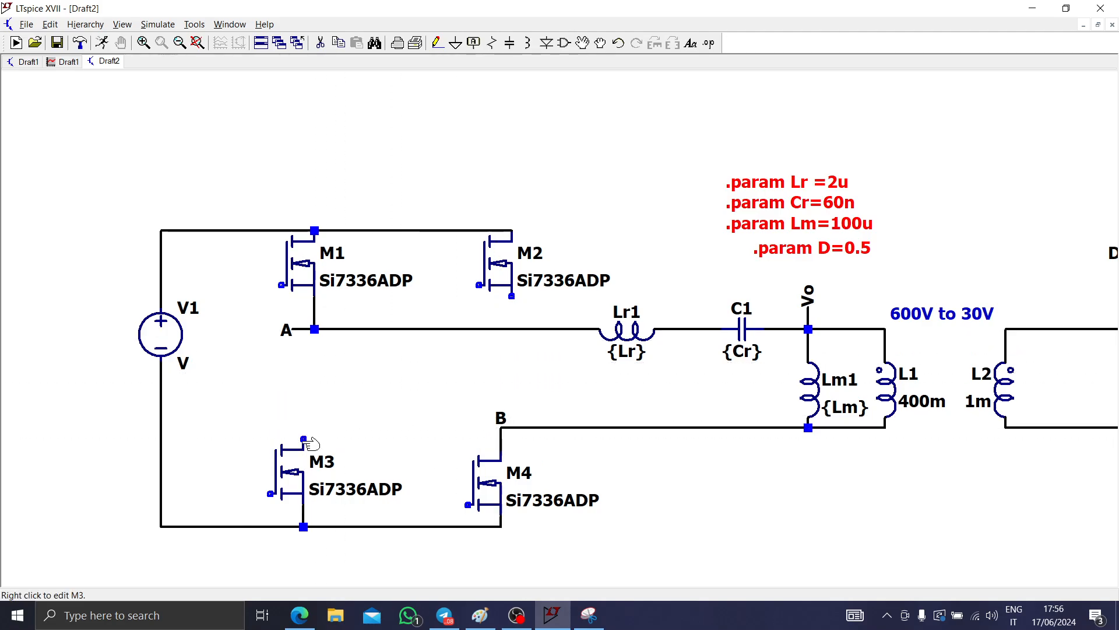
- Shift M3 into line below M1 with its wires attached, and wire M3's drain up to node A
{"action": "key", "text": "F8"}
{"action": "left_click_drag", "start_coordinate": [244, 400], "coordinate": [333, 554]}
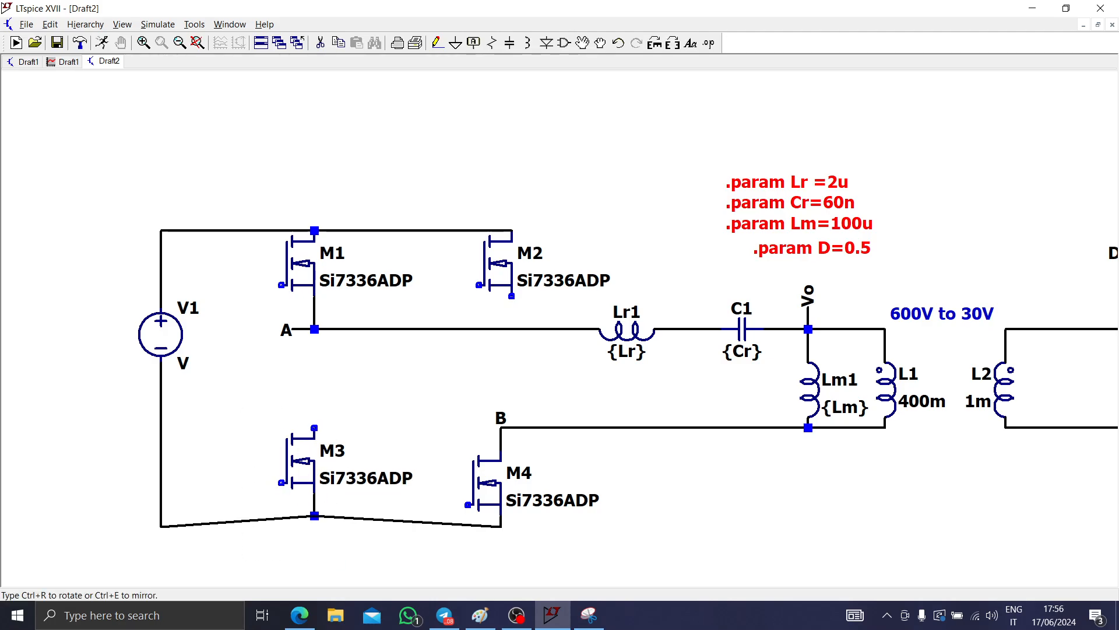
{"action": "left_click", "coordinate": [341, 553]}
{"action": "key", "text": "F3"}
{"action": "left_click", "coordinate": [315, 438]}
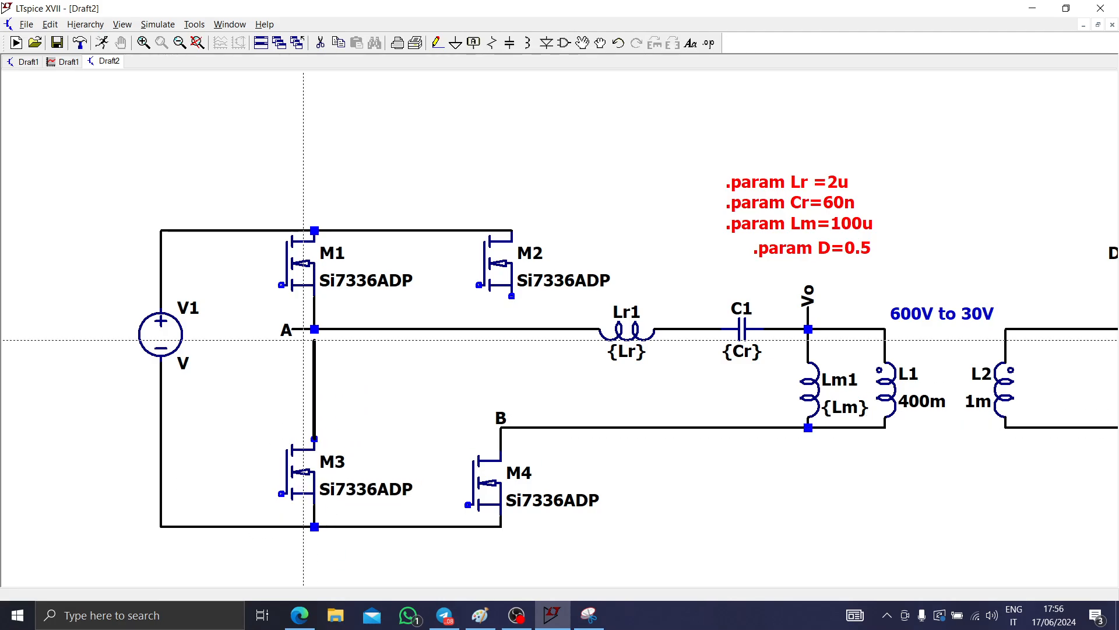
{"action": "left_click", "coordinate": [314, 329]}
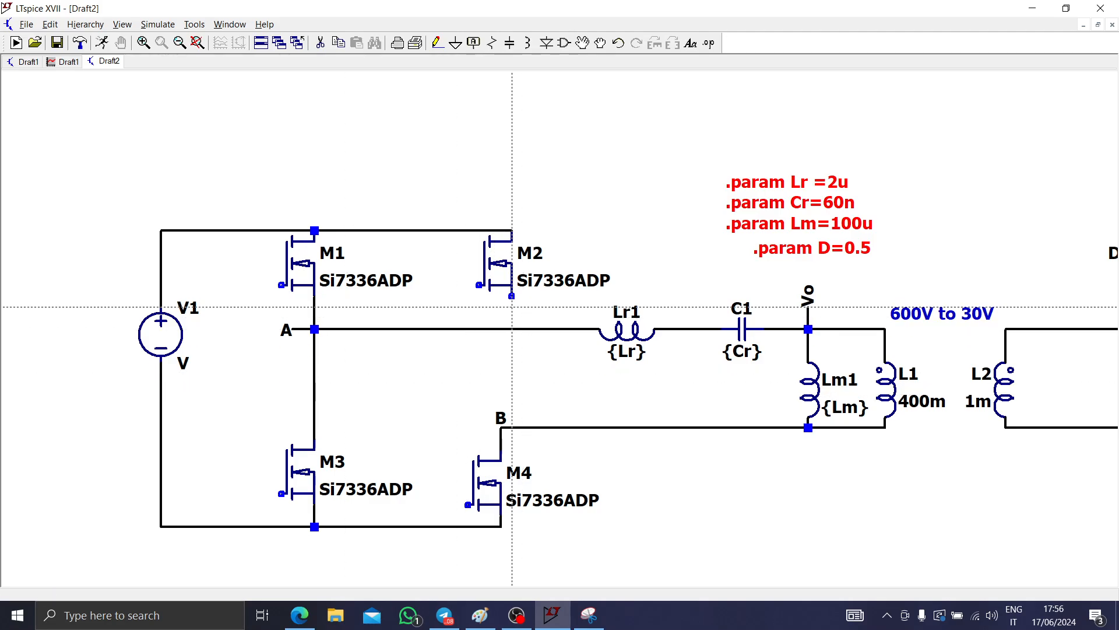
- Wire M2's source down to the node B line and shift M4 with label B into line below M2
{"action": "left_click", "coordinate": [511, 296]}
{"action": "left_click", "coordinate": [512, 427]}
{"action": "key", "text": "Escape"}
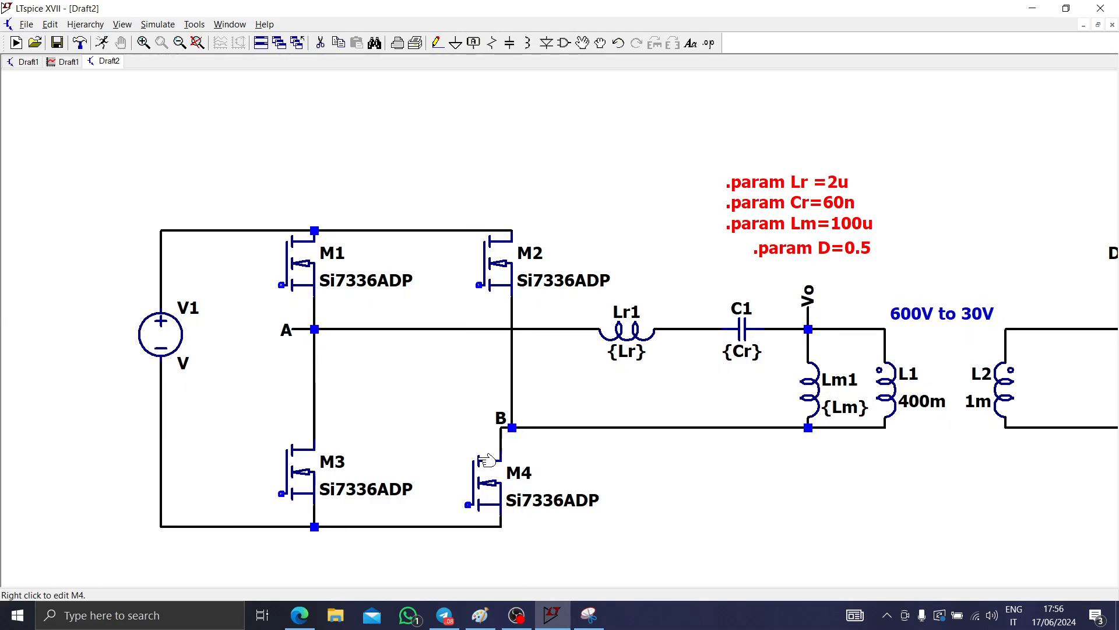
{"action": "left_click_drag", "start_coordinate": [511, 544], "coordinate": [449, 408]}
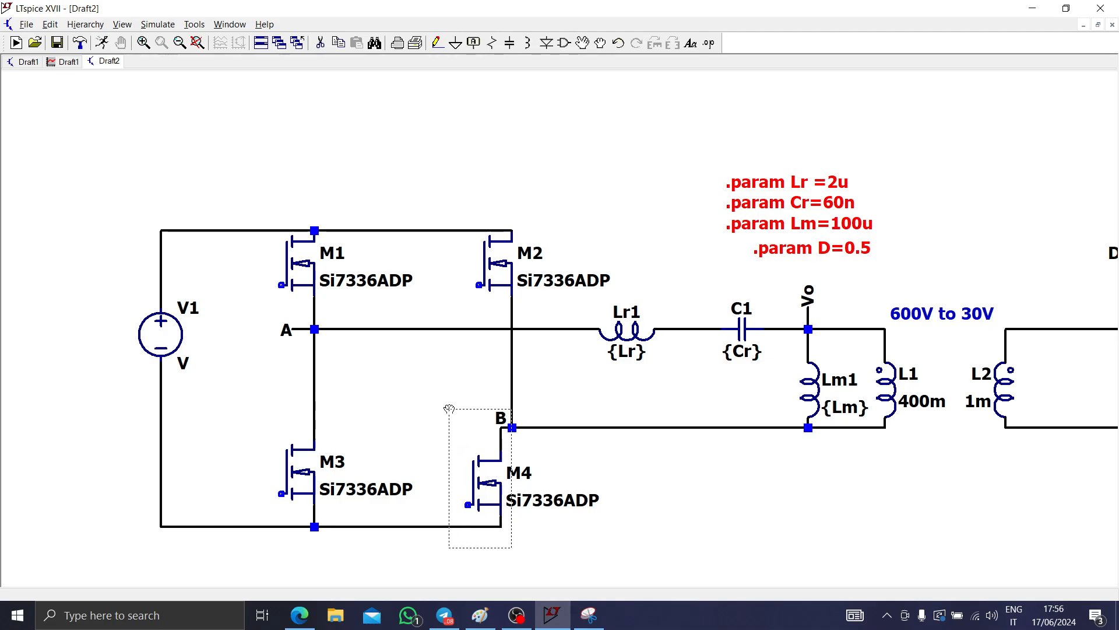
{"action": "left_click", "coordinate": [460, 410]}
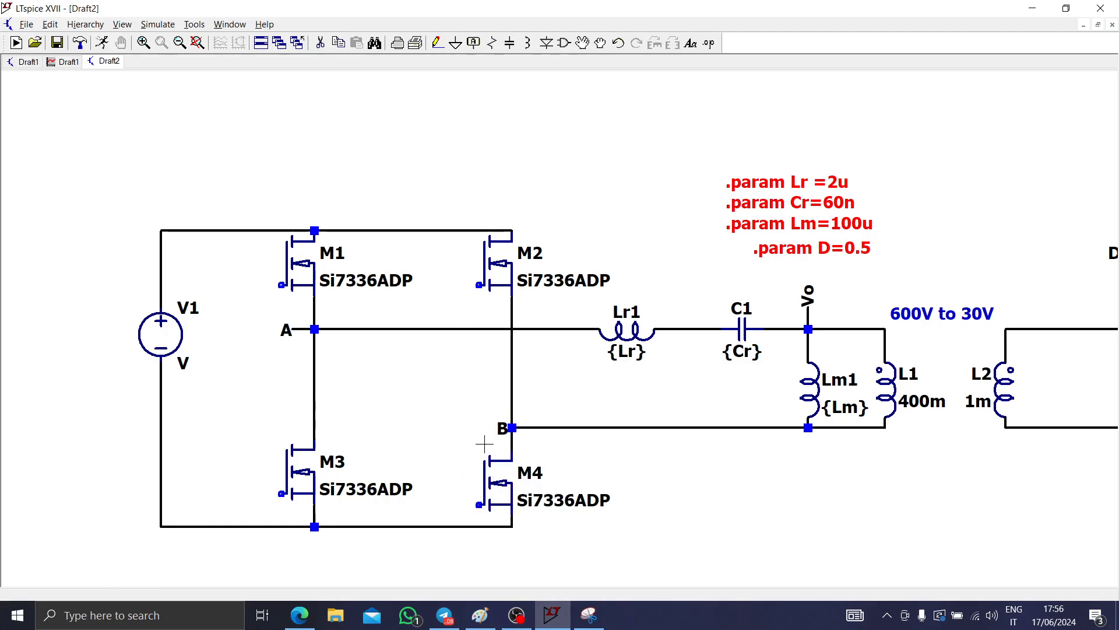
- Place a net label Vg1 beside M1's gate and wire it to the gate
{"action": "key", "text": "F4"}
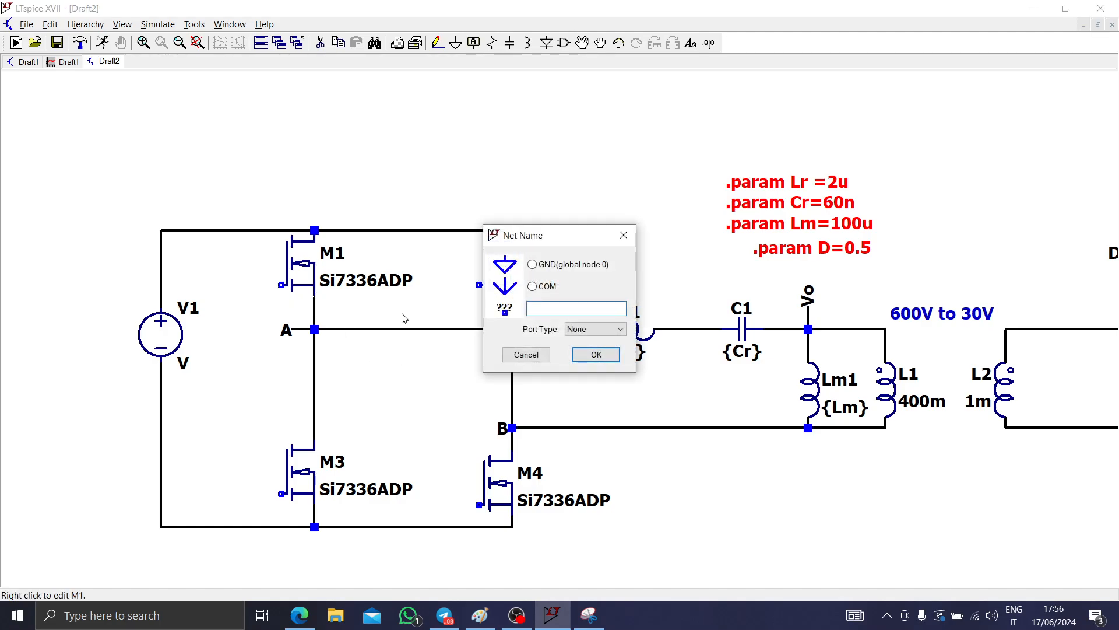
{"action": "type", "text": "Vg1"}
{"action": "left_click", "coordinate": [596, 354]}
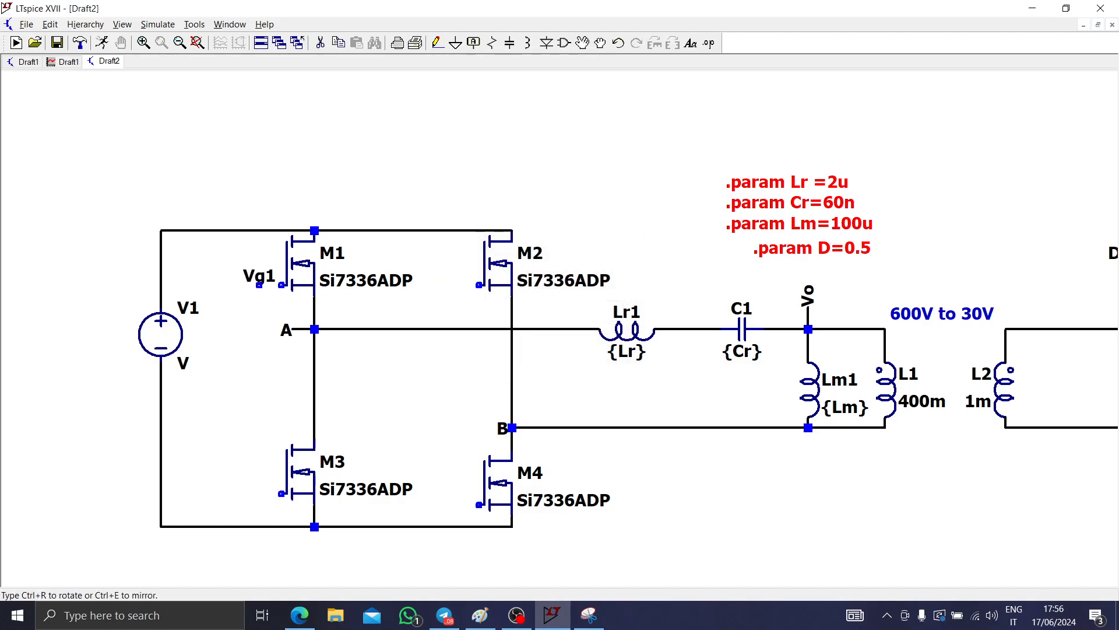
{"action": "left_click", "coordinate": [259, 285]}
{"action": "key", "text": "Escape"}
{"action": "key", "text": "F3"}
{"action": "left_click", "coordinate": [259, 285]}
{"action": "left_click", "coordinate": [281, 285]}
{"action": "key", "text": "Escape"}
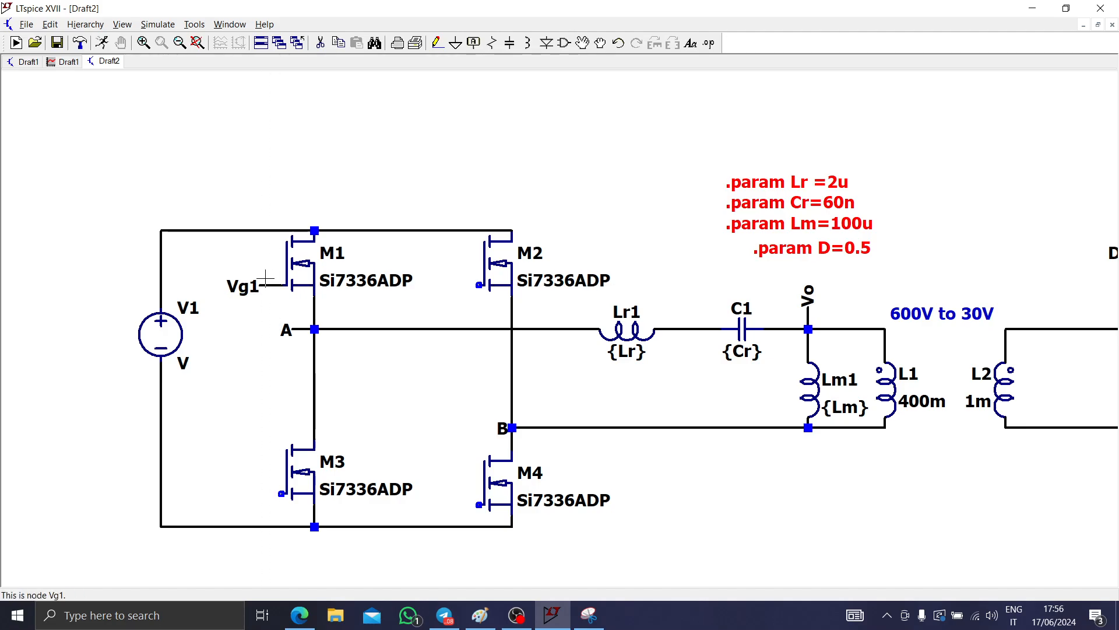
- Copy the Vg1 label with its wire stub to M2's gate
{"action": "key", "text": "F6"}
{"action": "left_click", "coordinate": [274, 296]}
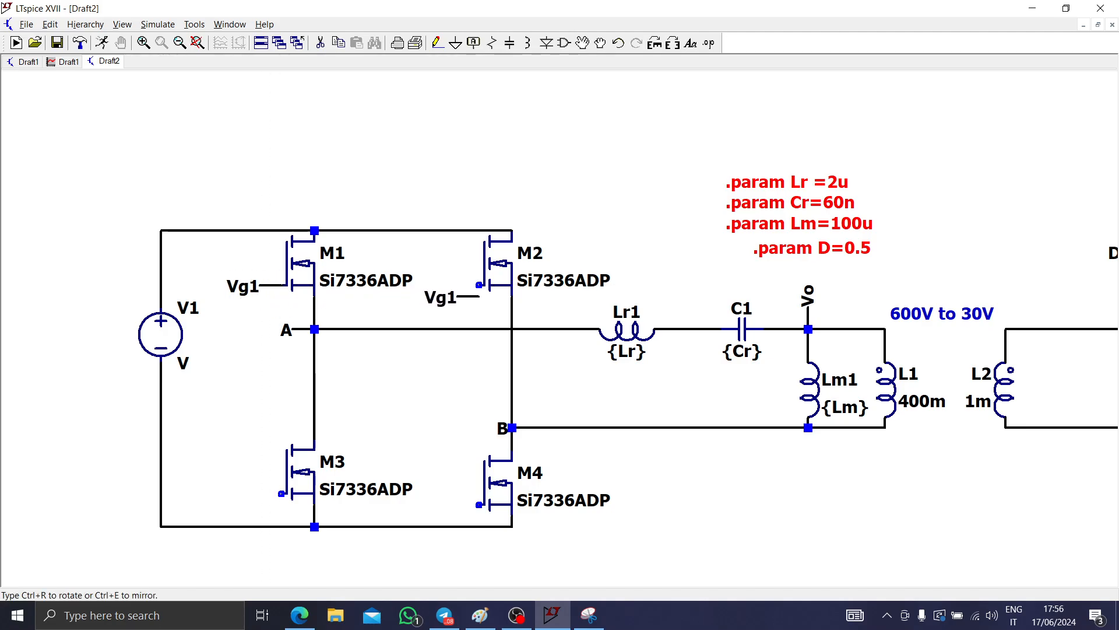
{"action": "left_click", "coordinate": [479, 285]}
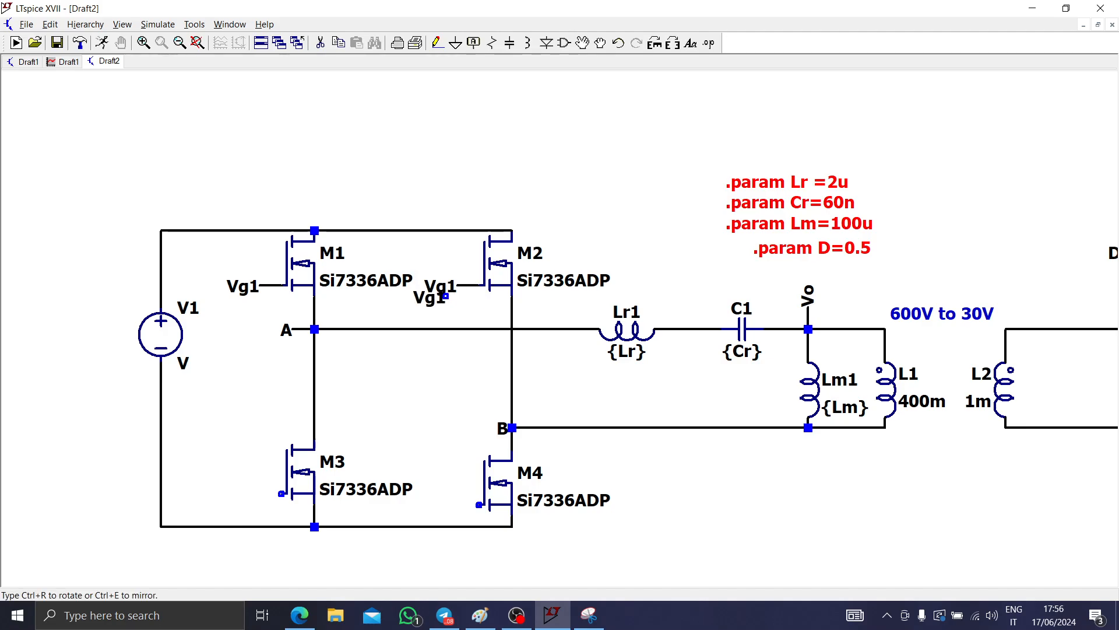
{"action": "key", "text": "Escape"}
- Delete the copied wire stub and Vg1 label at M2's gate
{"action": "key", "text": "F5"}
{"action": "left_click", "coordinate": [468, 285]}
{"action": "key", "text": "Escape"}
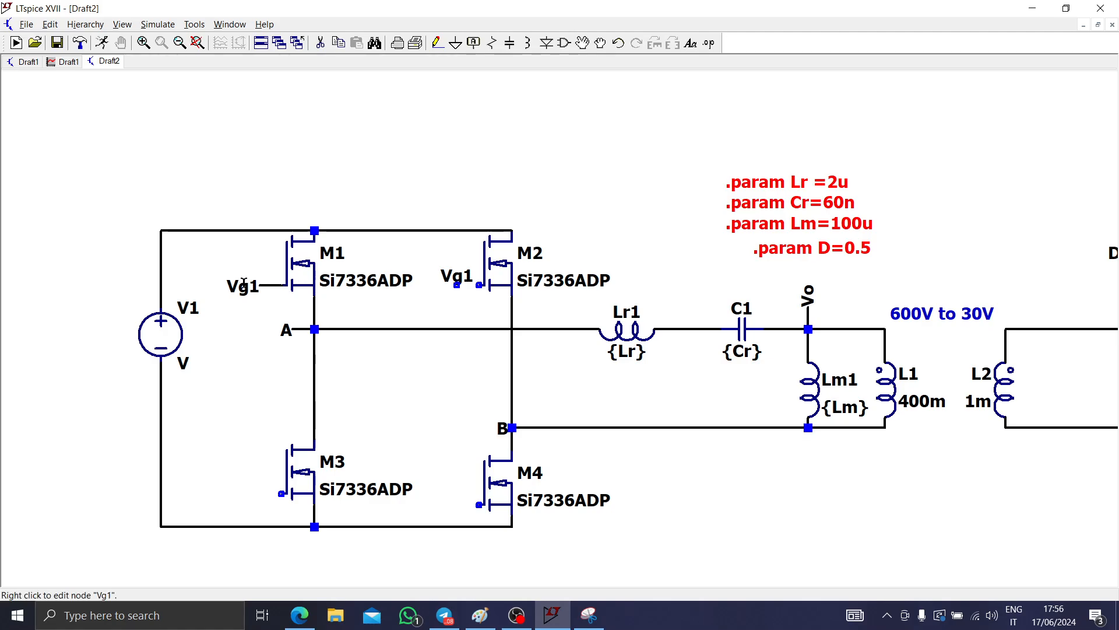
{"action": "right_click", "coordinate": [452, 281]}
{"action": "key", "text": "Escape"}
{"action": "key", "text": "F5"}
{"action": "left_click", "coordinate": [457, 276]}
- Place a Vg1 net label beside M4's gate and wire it to the gate
{"action": "key", "text": "F4"}
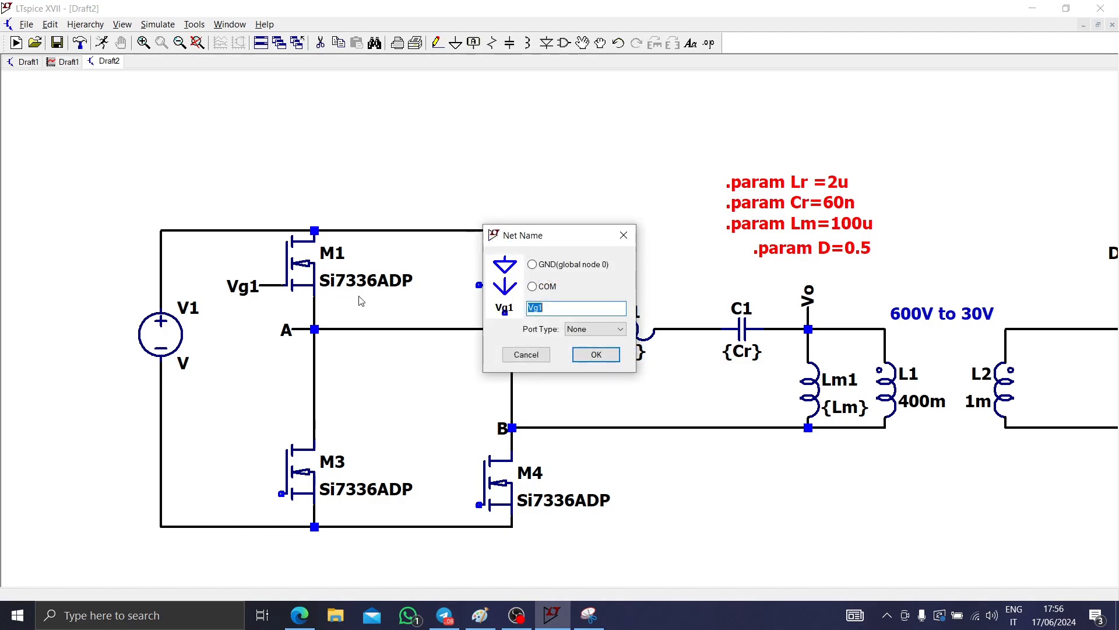
{"action": "key", "text": "Return"}
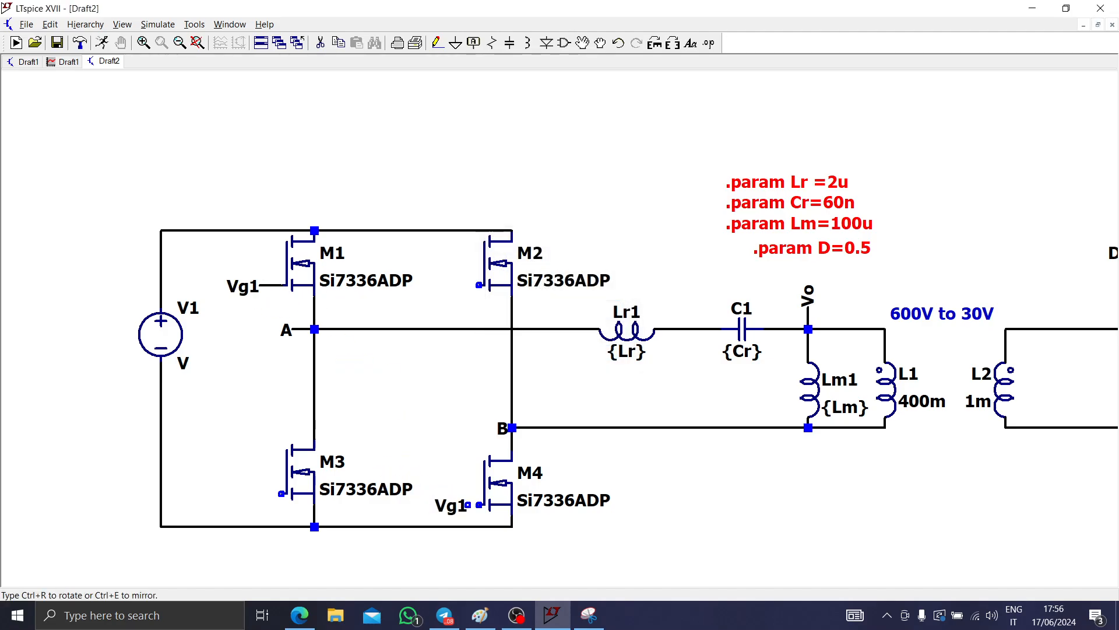
{"action": "left_click", "coordinate": [468, 504]}
{"action": "key", "text": "F3"}
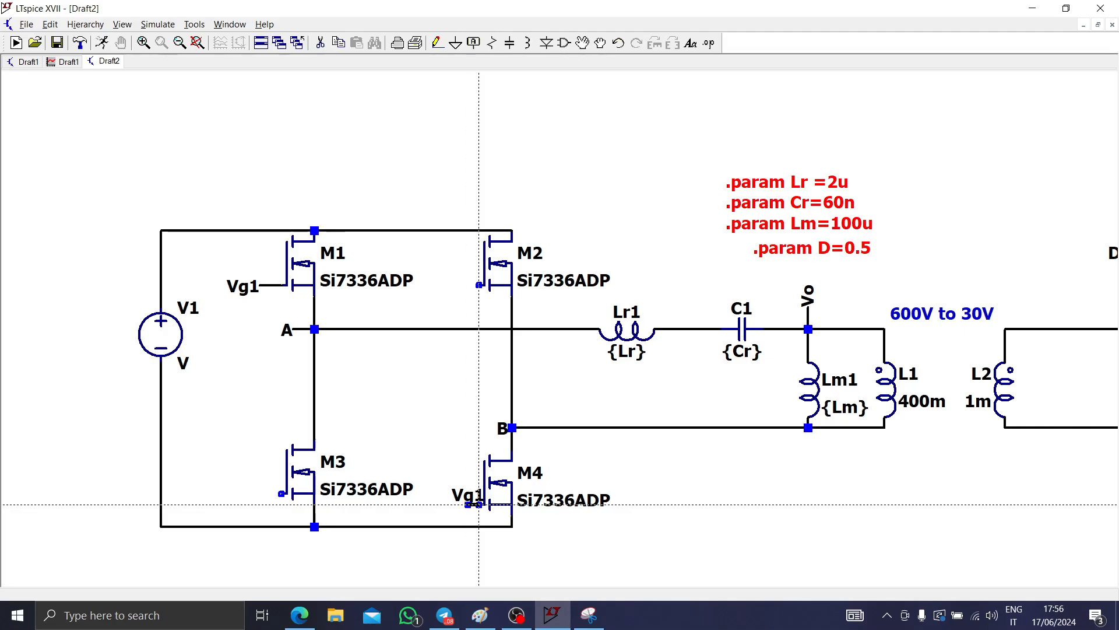
{"action": "key", "text": "Escape"}
- Rename the gate label of M1 to Vg1A and the gate label of M4 to Vg1B
{"action": "right_click", "coordinate": [461, 505]}
{"action": "left_click", "coordinate": [559, 307]}
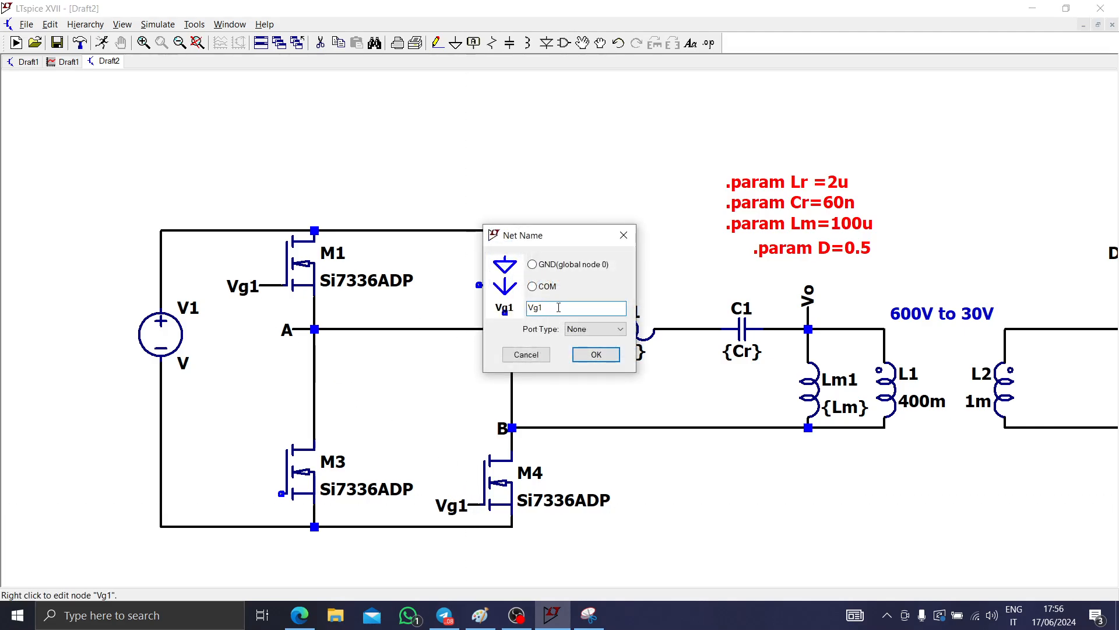
{"action": "type", "text": "A"}
{"action": "key", "text": "Return"}
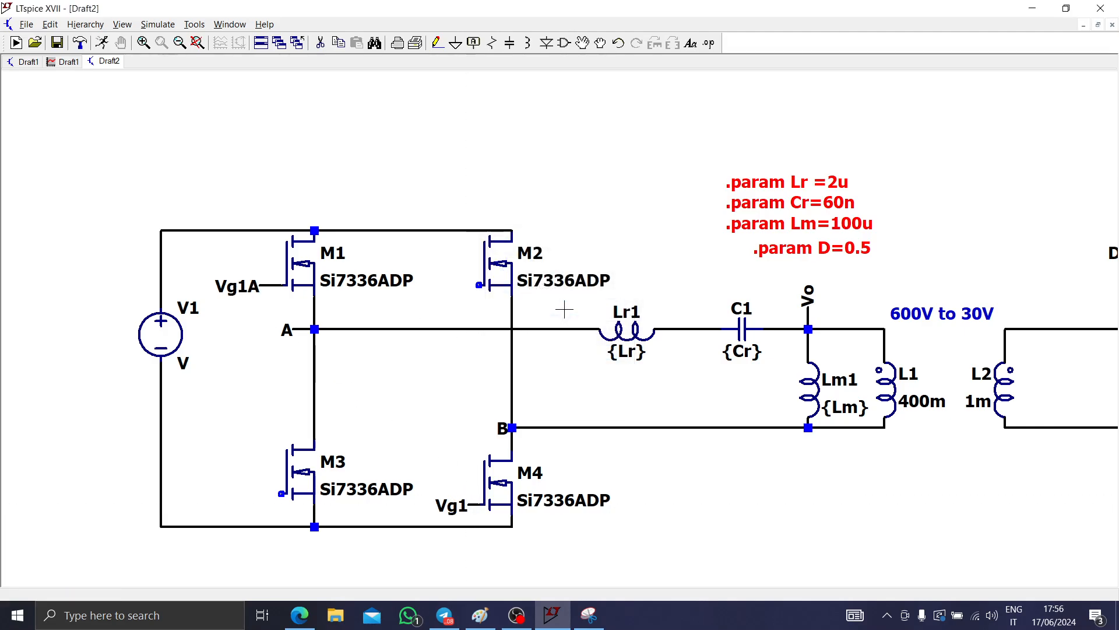
{"action": "right_click", "coordinate": [458, 501]}
{"action": "left_click", "coordinate": [558, 307]}
{"action": "type", "text": "B"}
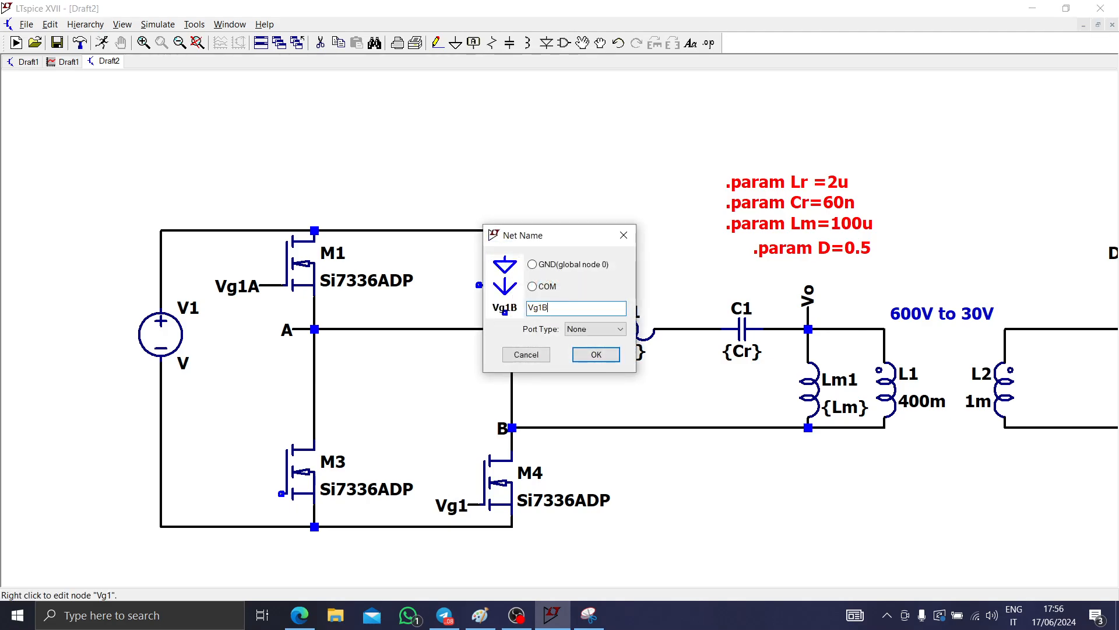
{"action": "key", "text": "Return"}
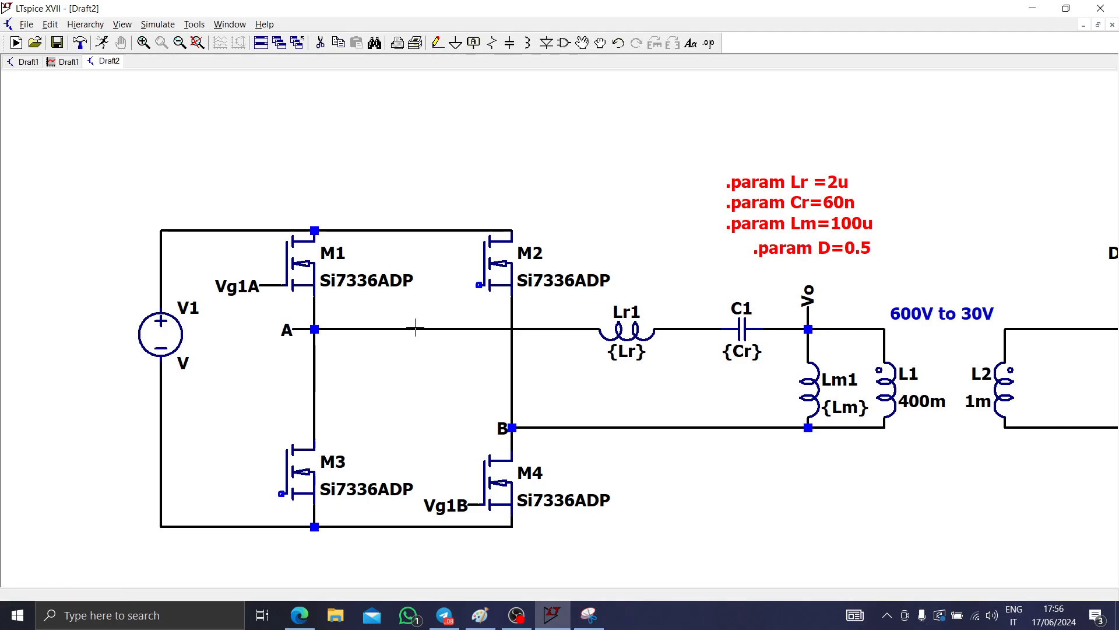
- Draw a short wire stub from M2's gate and label its end Vg2A
{"action": "key", "text": "F3"}
{"action": "left_click", "coordinate": [479, 286]}
{"action": "left_click", "coordinate": [457, 285]}
{"action": "key", "text": "Escape"}
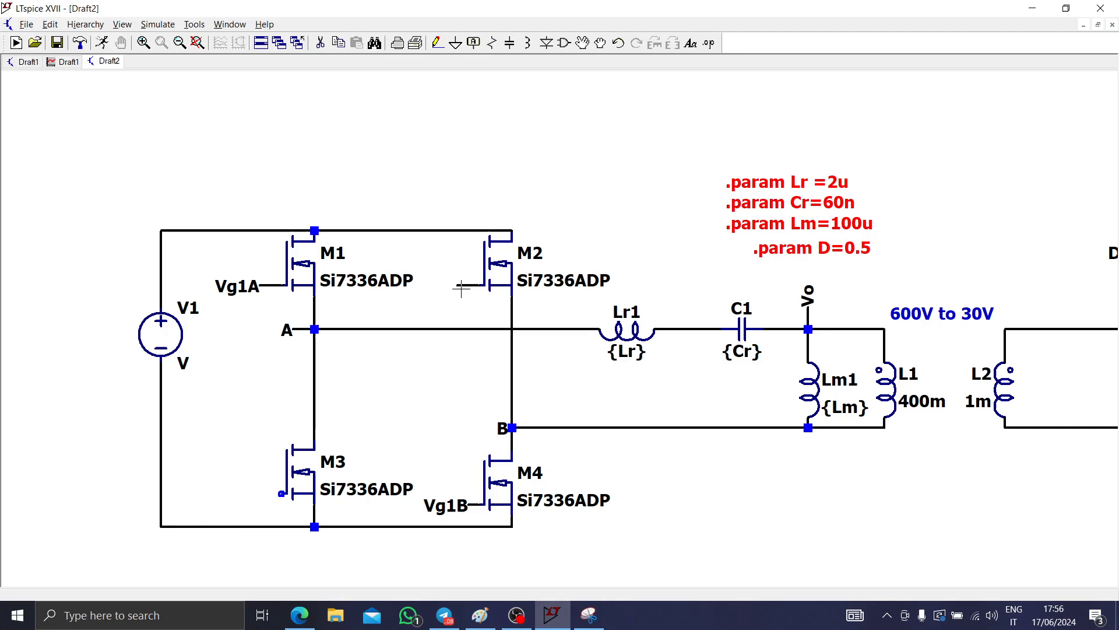
{"action": "key", "text": "F4"}
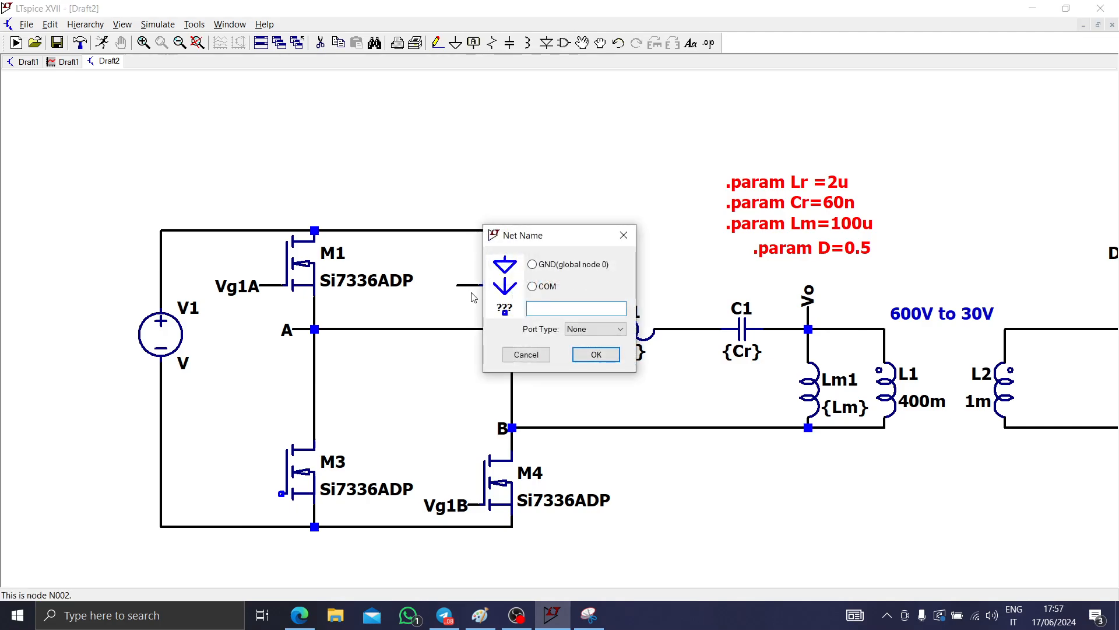
{"action": "type", "text": "Vg2A"}
{"action": "key", "text": "Return"}
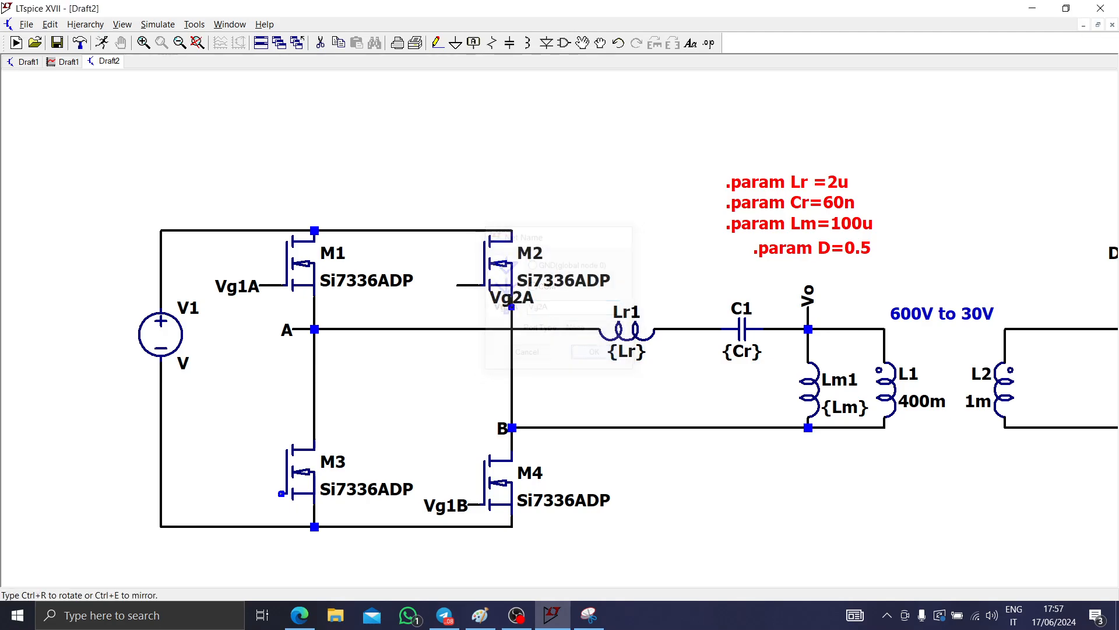
{"action": "left_click", "coordinate": [457, 285]}
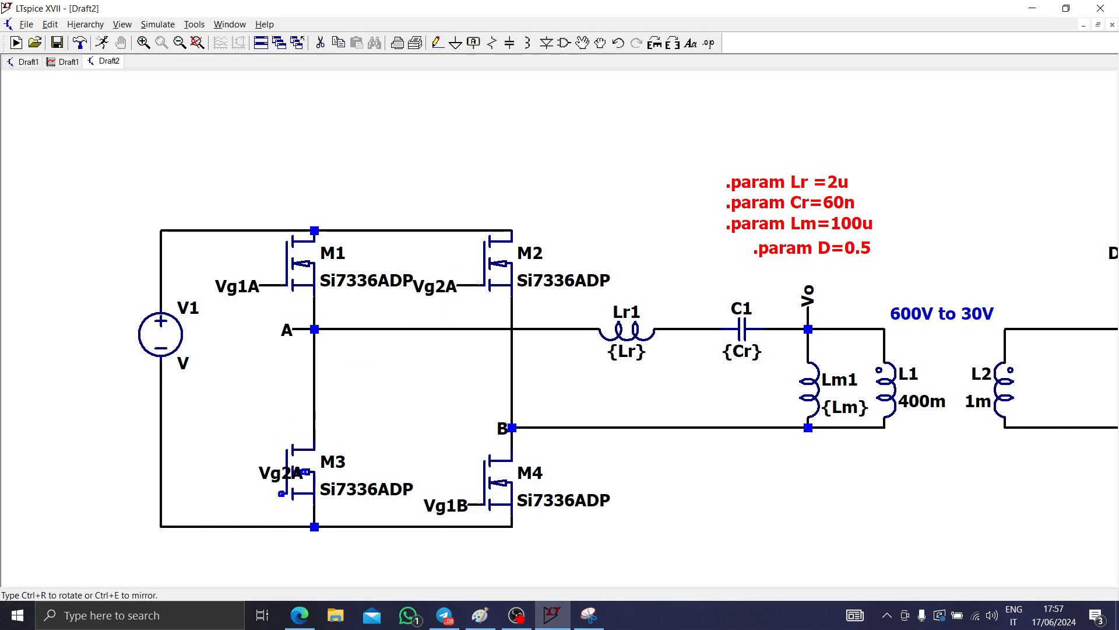
- Place a net label beside M3's gate, wire it to the gate, and name it Vg2B
{"action": "left_click", "coordinate": [282, 493]}
{"action": "key", "text": "F3"}
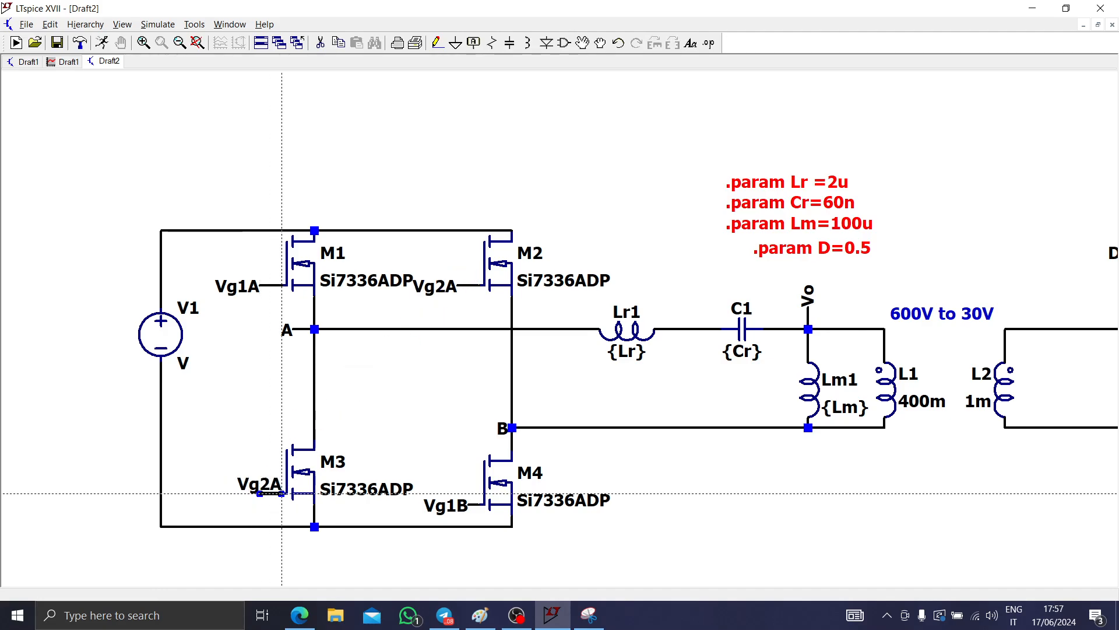
{"action": "key", "text": "Escape"}
{"action": "right_click", "coordinate": [239, 494]}
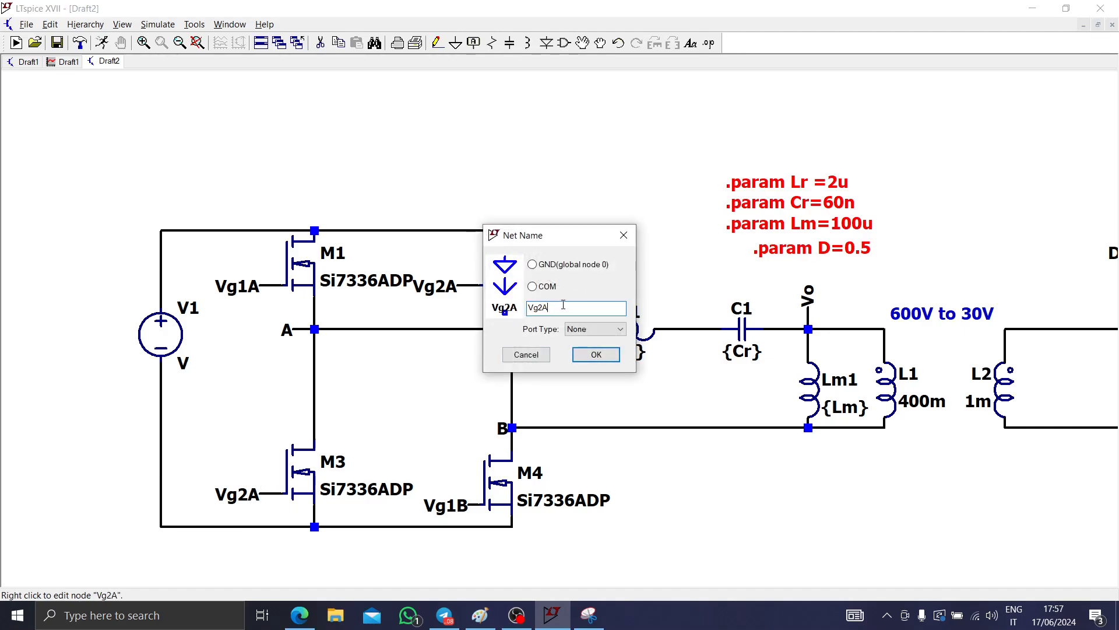
{"action": "key", "text": "BackSpace"}
{"action": "type", "text": "B"}
{"action": "key", "text": "Return"}
- Place a ground symbol on the bridge's lower rail at M3's source
{"action": "scroll", "coordinate": [607, 392], "scroll_direction": "down", "scroll_amount": 2}
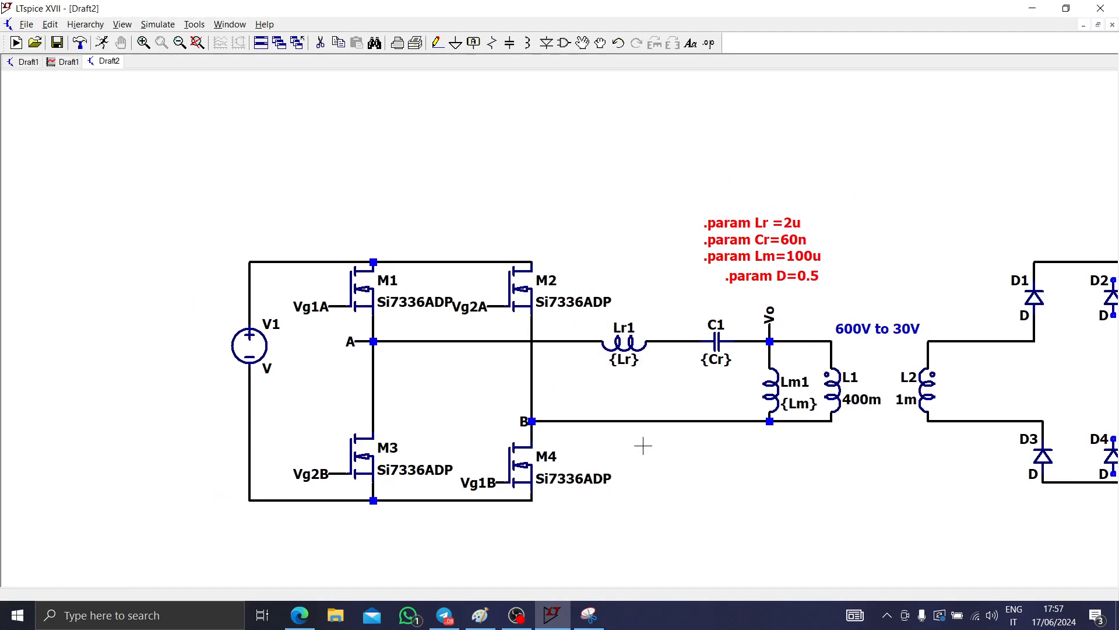
{"action": "scroll", "coordinate": [643, 446], "scroll_direction": "up", "scroll_amount": 1}
{"action": "key", "text": "g"}
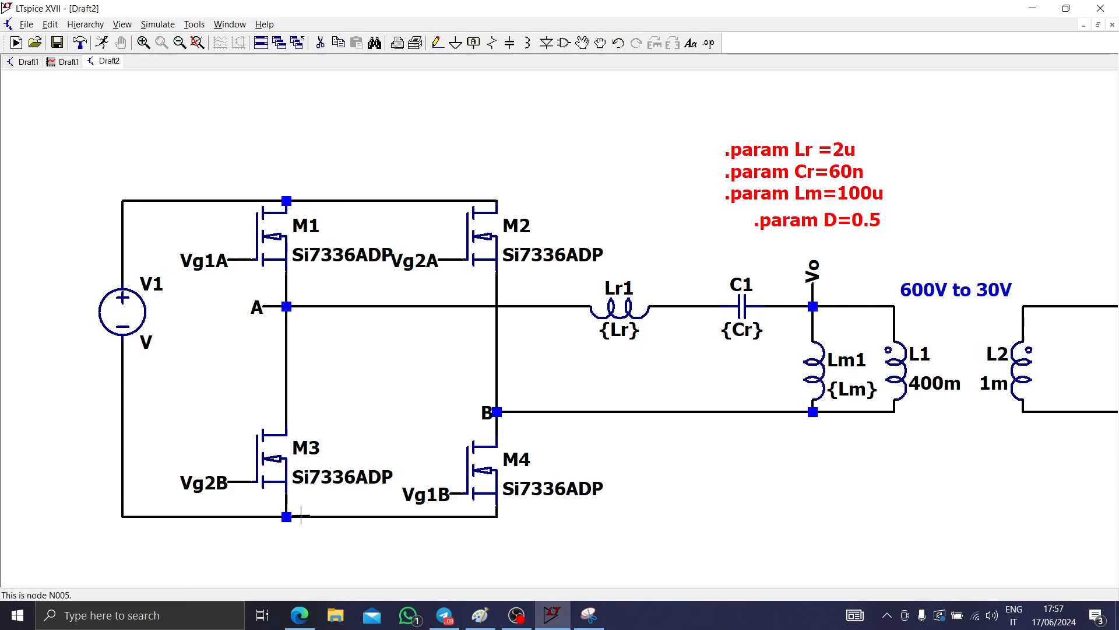
{"action": "left_click", "coordinate": [286, 516]}
{"action": "key", "text": "Escape"}
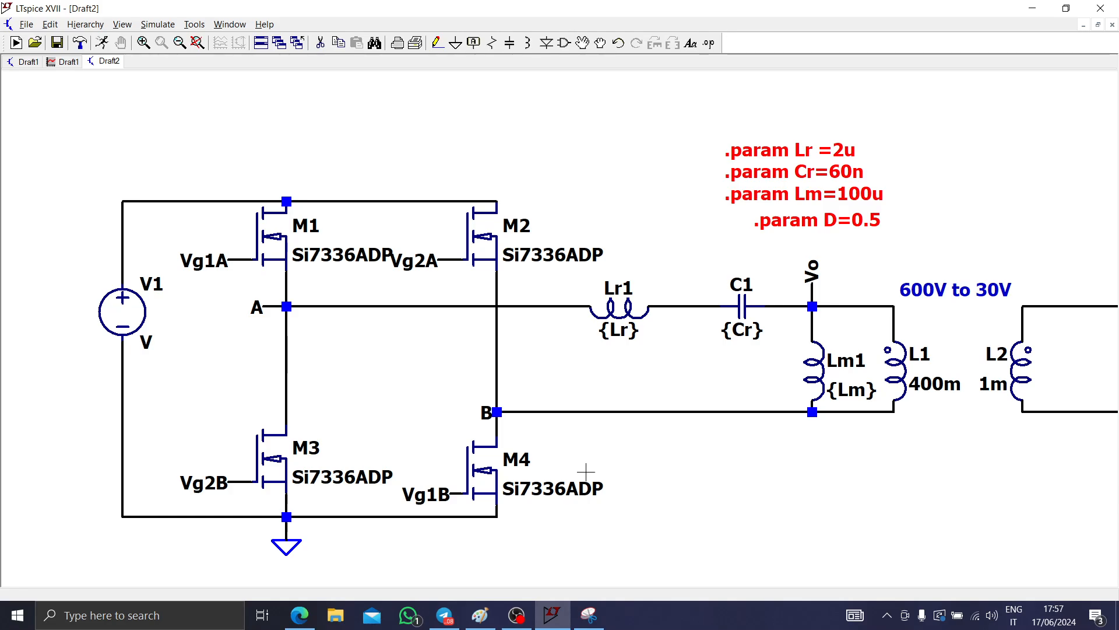
- Add a SPICE directive above the bridge defining .param Fs=400k, Ts=1/Fs, D=0.5 and td=150ns
{"action": "key", "text": "v"}
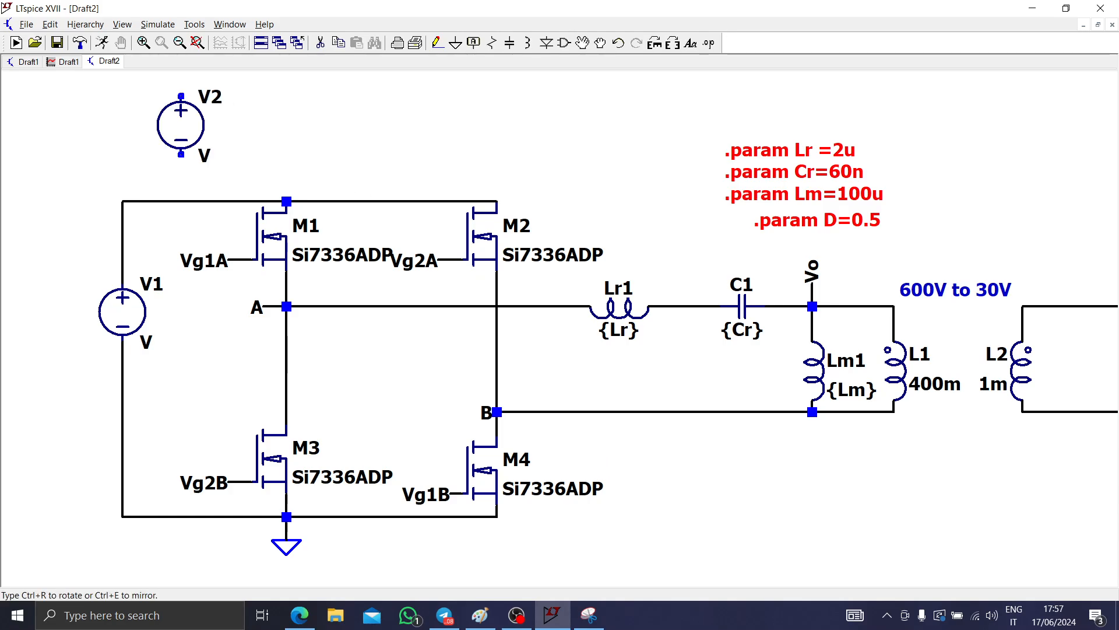
{"action": "key", "text": "Escape"}
{"action": "key", "text": "s"}
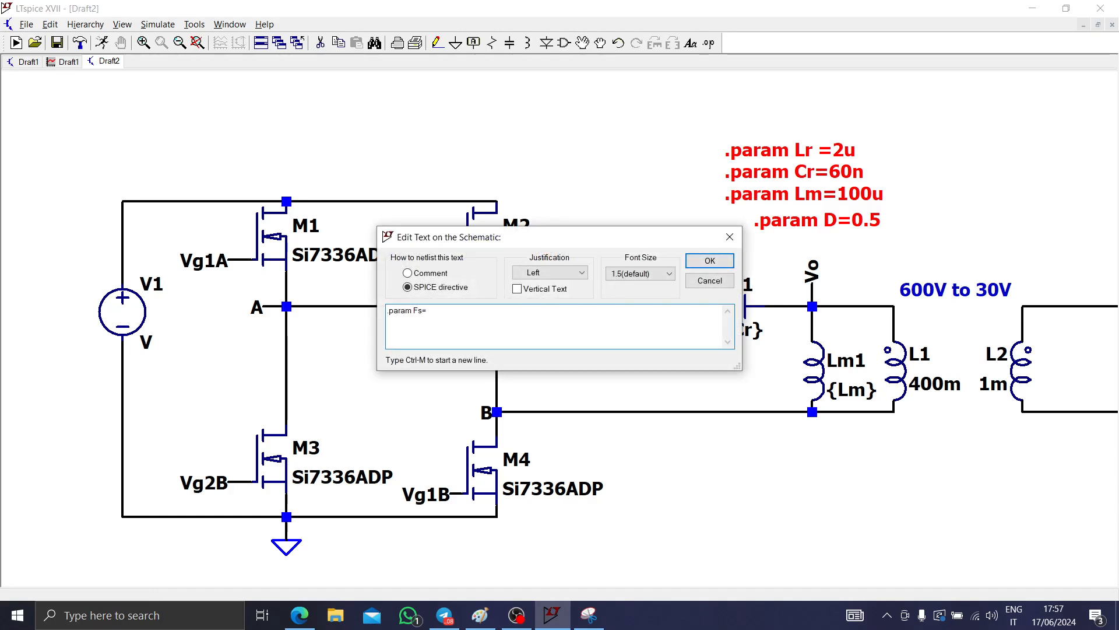
{"action": "type", "text": ".param Fs=400k"}
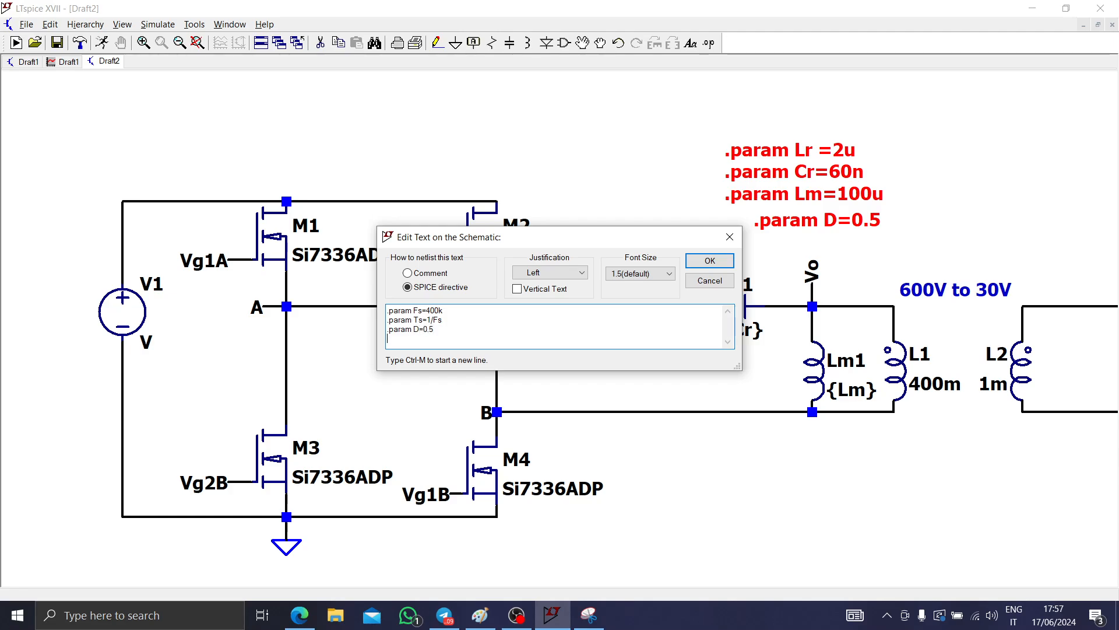
{"action": "type", "text": "ram td=150ns"}
{"action": "key", "text": "Return"}
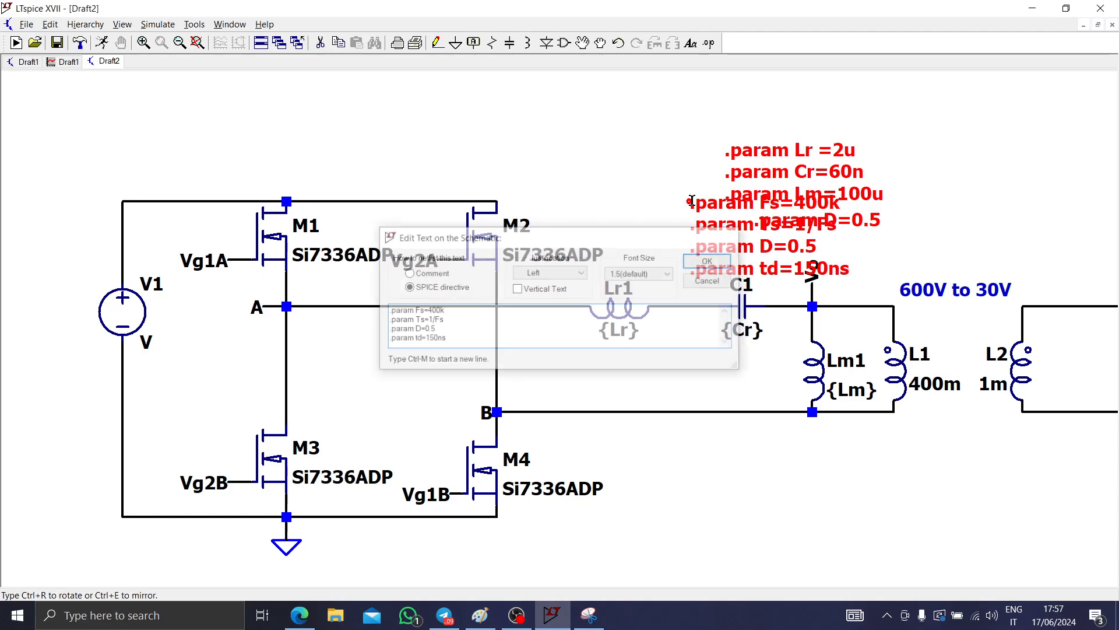
{"action": "left_click", "coordinate": [532, 177]}
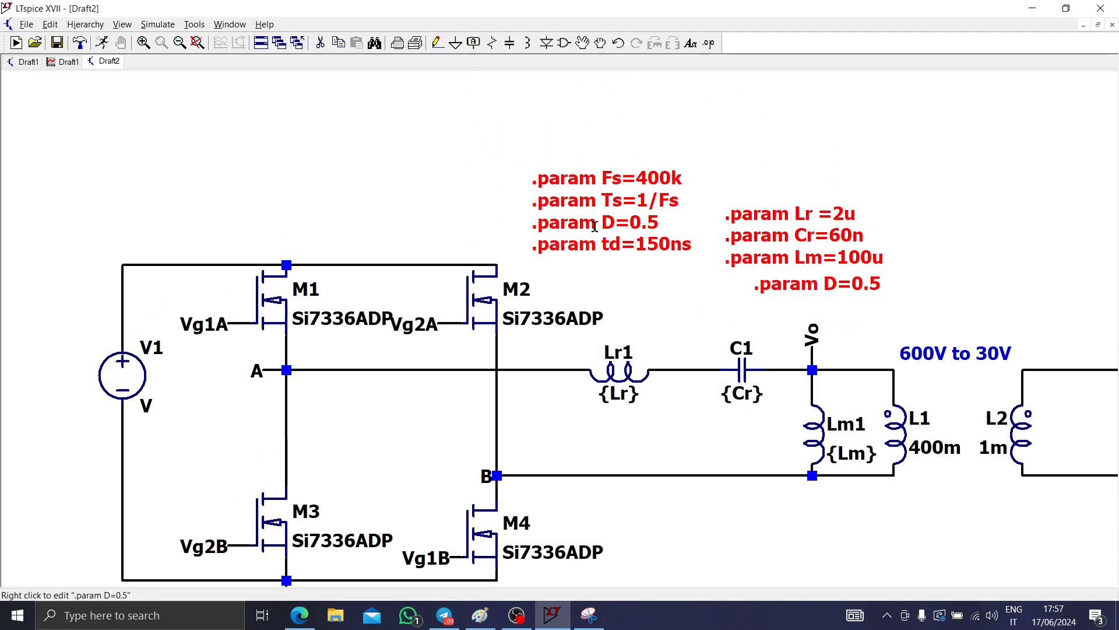
- Change the dead-time parameter td in the switching directive to 150n
{"action": "right_click", "coordinate": [594, 226]}
{"action": "key", "text": "Escape"}
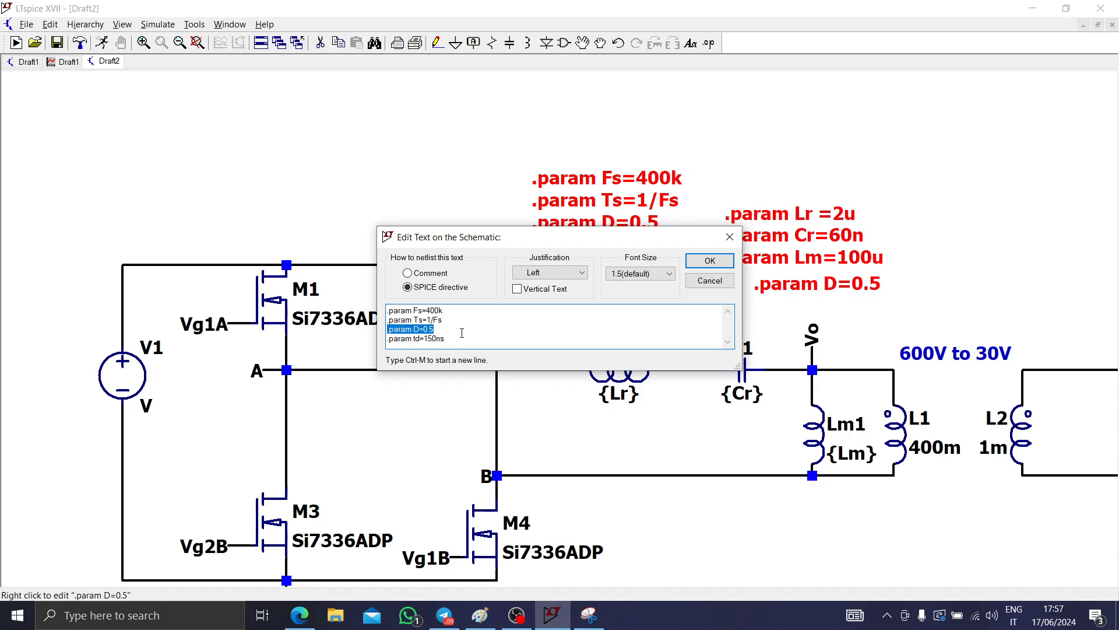
{"action": "left_click", "coordinate": [464, 334]}
{"action": "key", "text": "BackSpace"}
{"action": "key", "text": "Return"}
- Delete the separate duplicate .param D=0.5 directive beneath the tank parameters
{"action": "key", "text": "Delete"}
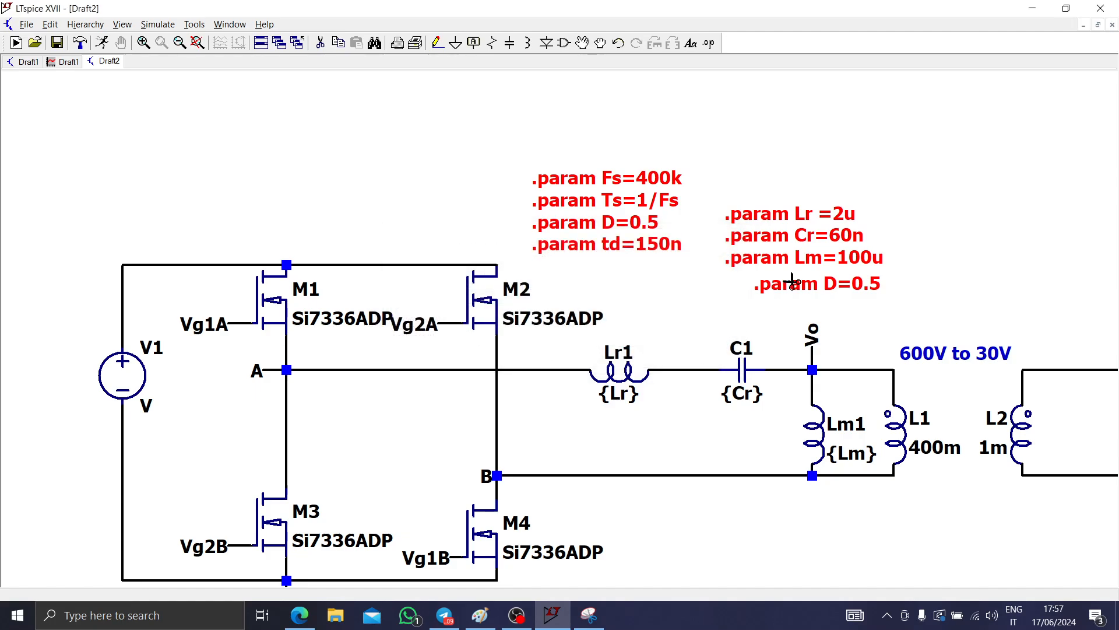
{"action": "left_click", "coordinate": [792, 281]}
{"action": "key", "text": "Escape"}
- Move the Lr, Cr and Lm parameters and the switching parameters into one aligned column above the resonant tank
{"action": "scroll", "coordinate": [778, 294], "scroll_direction": "down", "scroll_amount": 1}
{"action": "left_click_drag", "start_coordinate": [758, 265], "coordinate": [663, 259]}
{"action": "left_click_drag", "start_coordinate": [632, 202], "coordinate": [784, 282]}
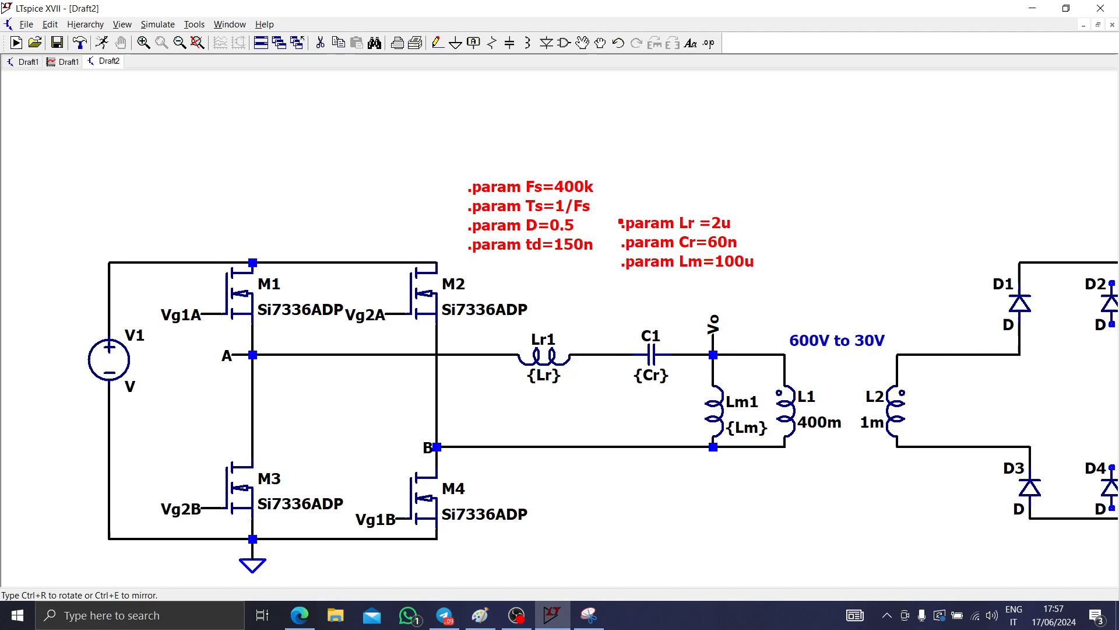
{"action": "left_click", "coordinate": [557, 269]}
{"action": "left_click_drag", "start_coordinate": [443, 168], "coordinate": [618, 255]}
{"action": "left_click", "coordinate": [550, 182]}
- Delete the wire between L2's lower terminal and D3, including the vertical stub above D3
{"action": "scroll", "coordinate": [522, 427], "scroll_direction": "down", "scroll_amount": 2}
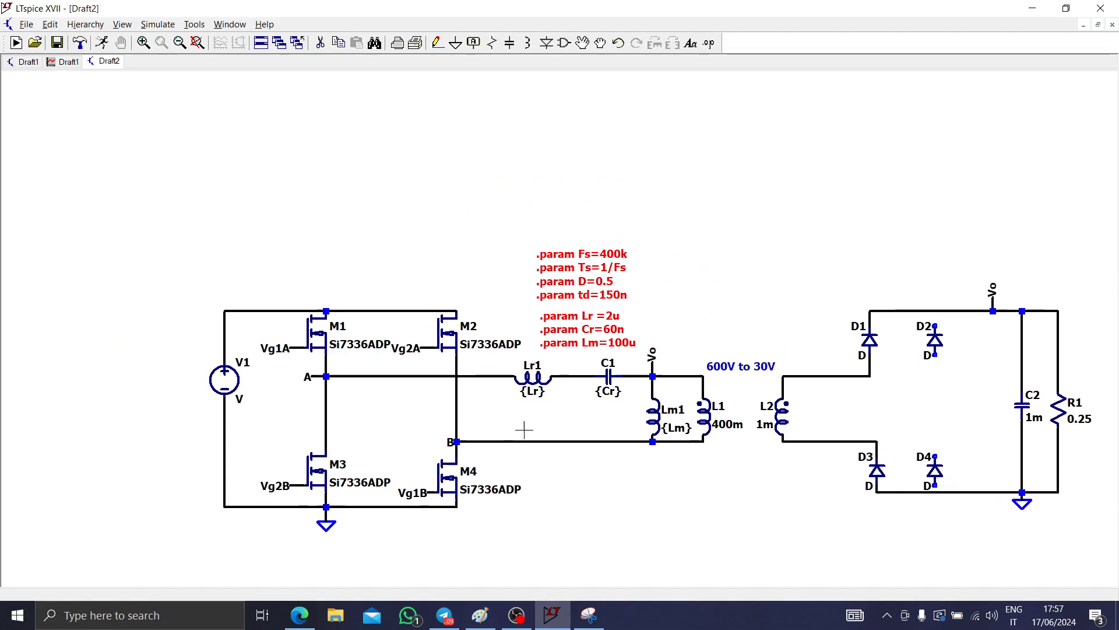
{"action": "scroll", "coordinate": [505, 448], "scroll_direction": "up", "scroll_amount": 1}
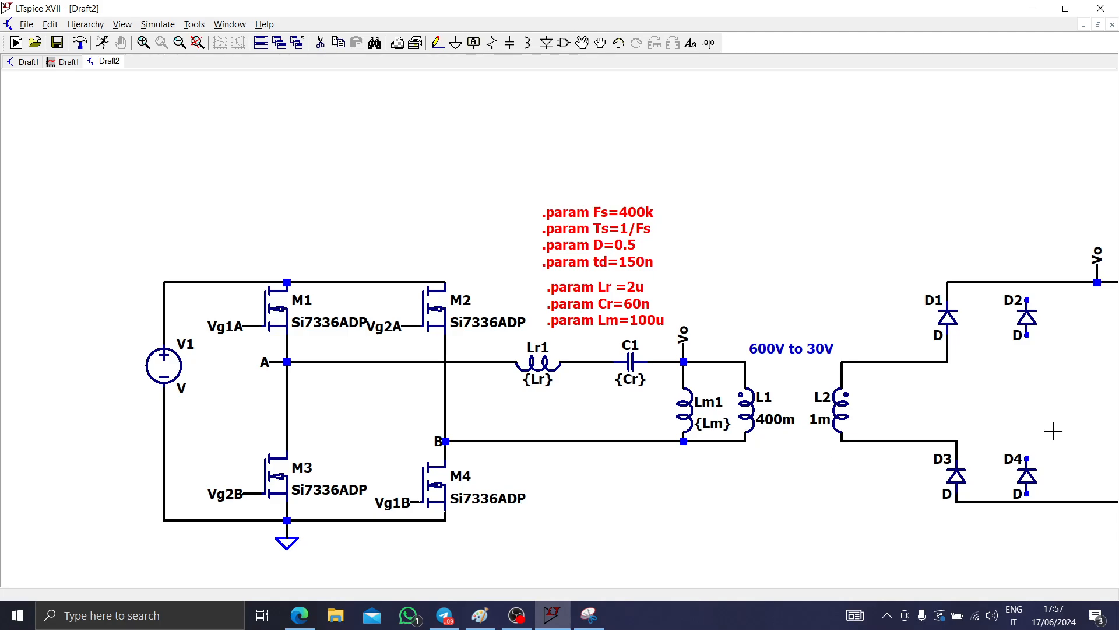
{"action": "key", "text": "Delete"}
{"action": "left_click", "coordinate": [929, 441]}
{"action": "key", "text": "Escape"}
{"action": "scroll", "coordinate": [925, 469], "scroll_direction": "down", "scroll_amount": 1}
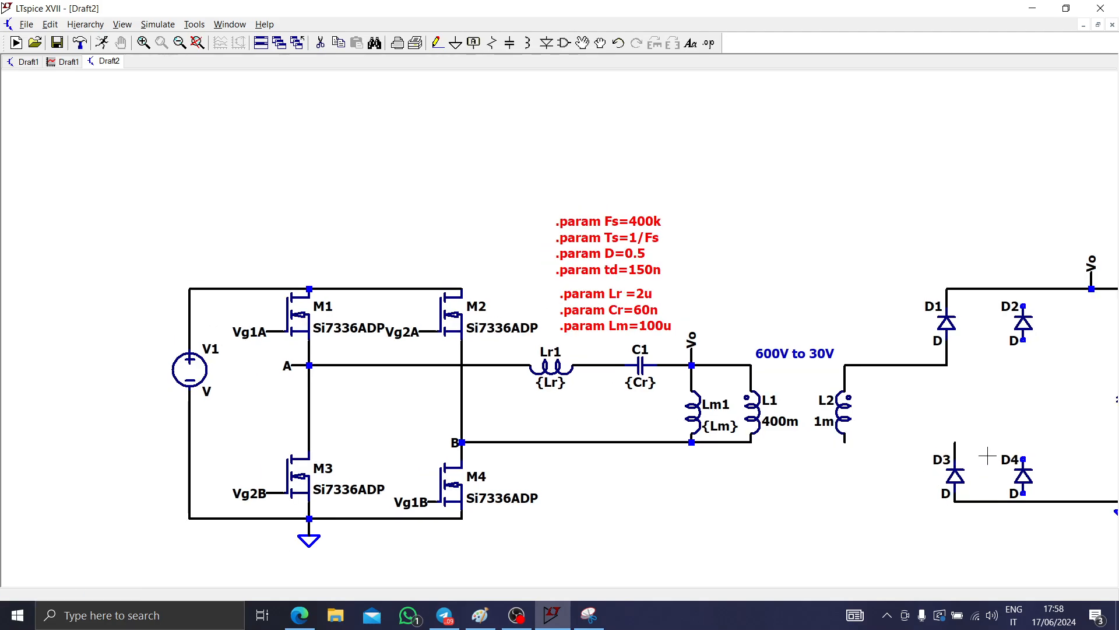
{"action": "key", "text": "Delete"}
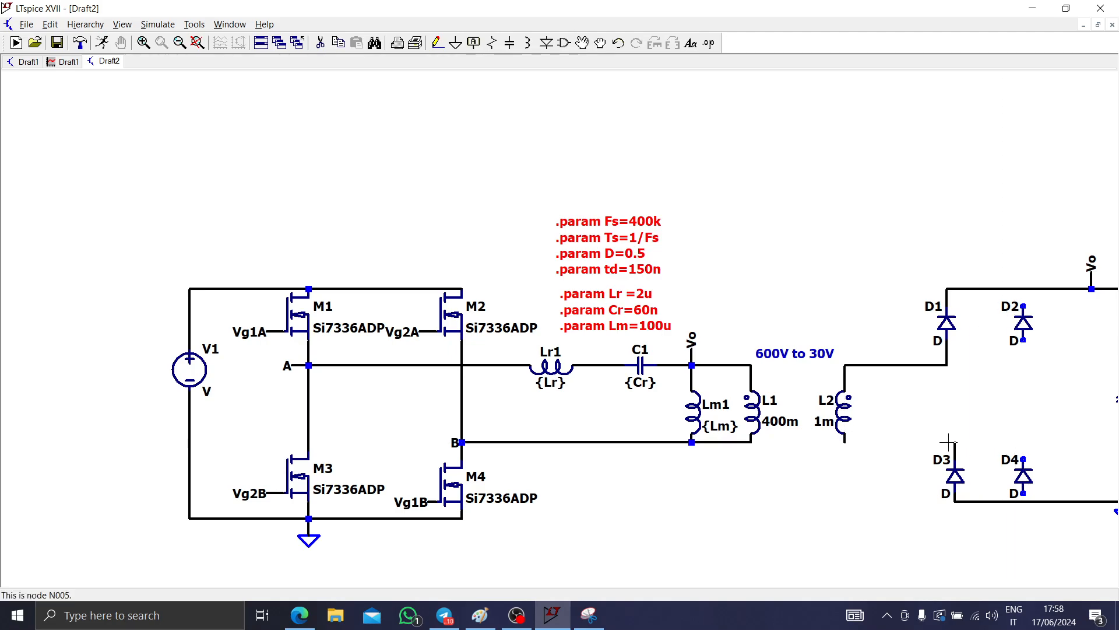
{"action": "left_click", "coordinate": [955, 449]}
{"action": "key", "text": "Escape"}
- Wire L2's lower terminal to D4's cathode and connect D4's anode to the lower output rail
{"action": "key", "text": "F3"}
{"action": "left_click", "coordinate": [1023, 458]}
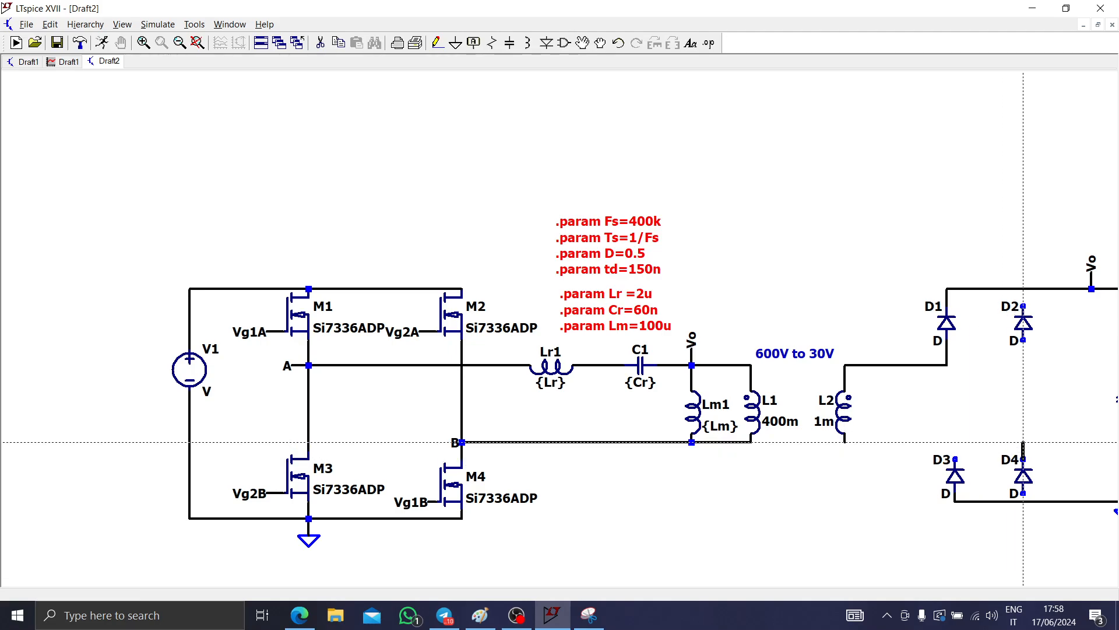
{"action": "left_click", "coordinate": [845, 442]}
{"action": "left_click", "coordinate": [1023, 493]}
{"action": "left_click", "coordinate": [1023, 501]}
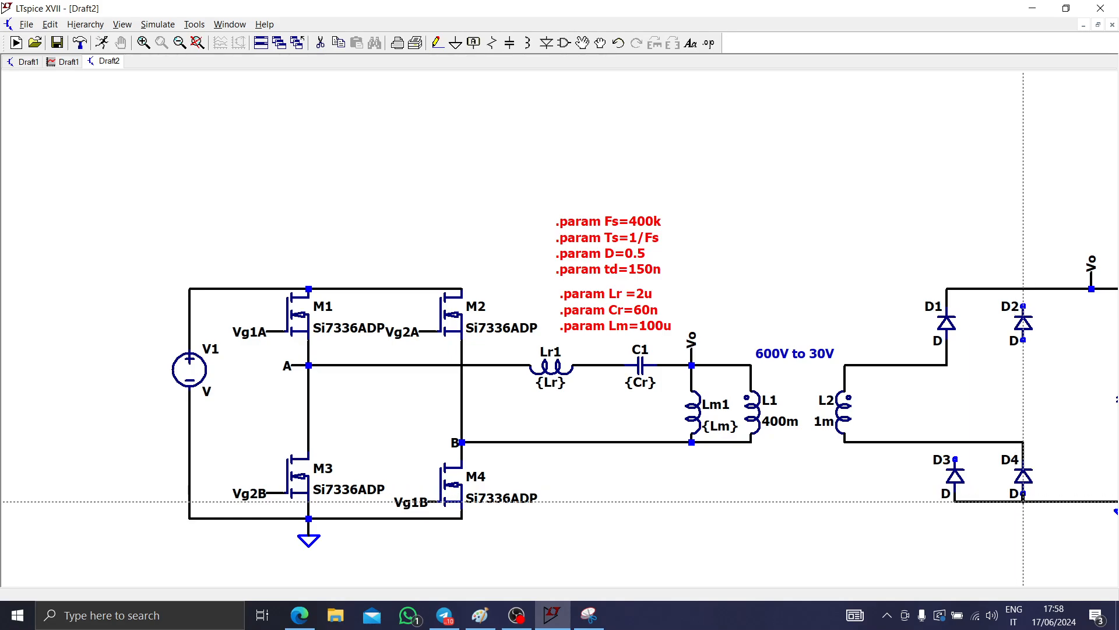
{"action": "key", "text": "Escape"}
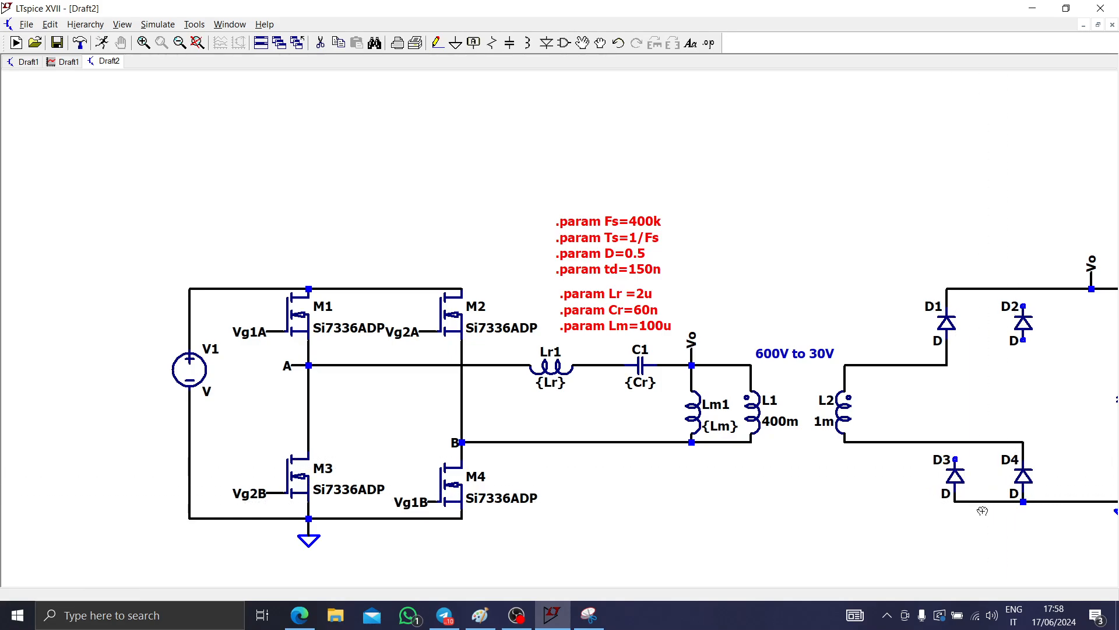
- Move D3 directly beneath D1 and wire its cathode to the node joining D1 and L2
{"action": "left_click_drag", "start_coordinate": [983, 511], "coordinate": [927, 446]}
{"action": "left_click", "coordinate": [920, 447]}
{"action": "key", "text": "F3"}
{"action": "left_click", "coordinate": [947, 459]}
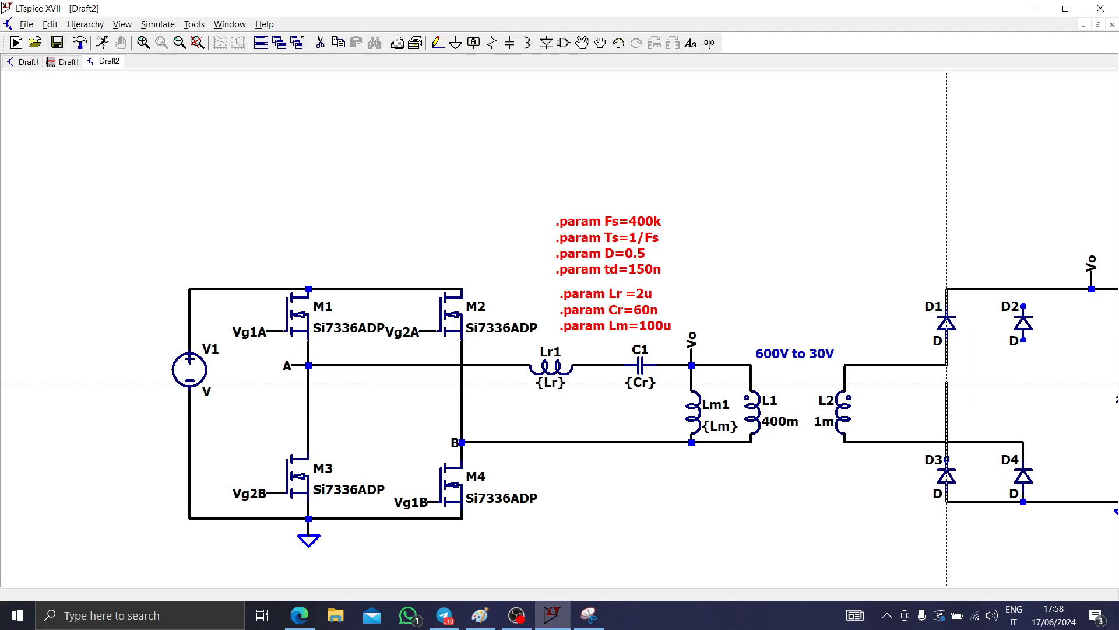
{"action": "left_click", "coordinate": [947, 365]}
- Wire D2's anode to the D4 cathode node and D2's cathode to the upper output rail
{"action": "left_click", "coordinate": [1023, 340]}
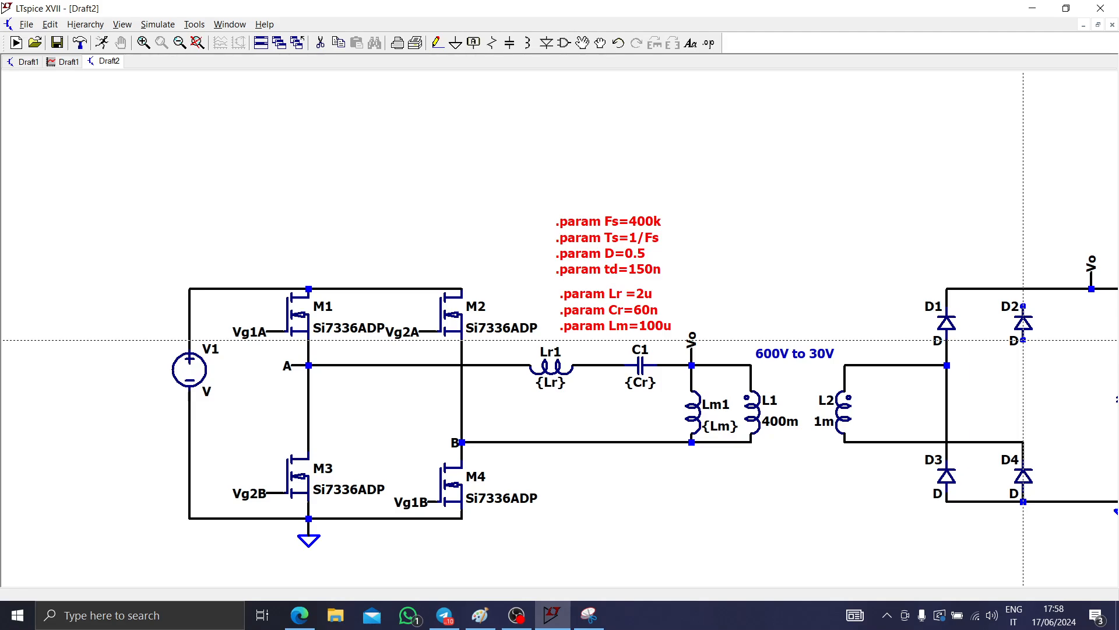
{"action": "left_click", "coordinate": [1023, 442]}
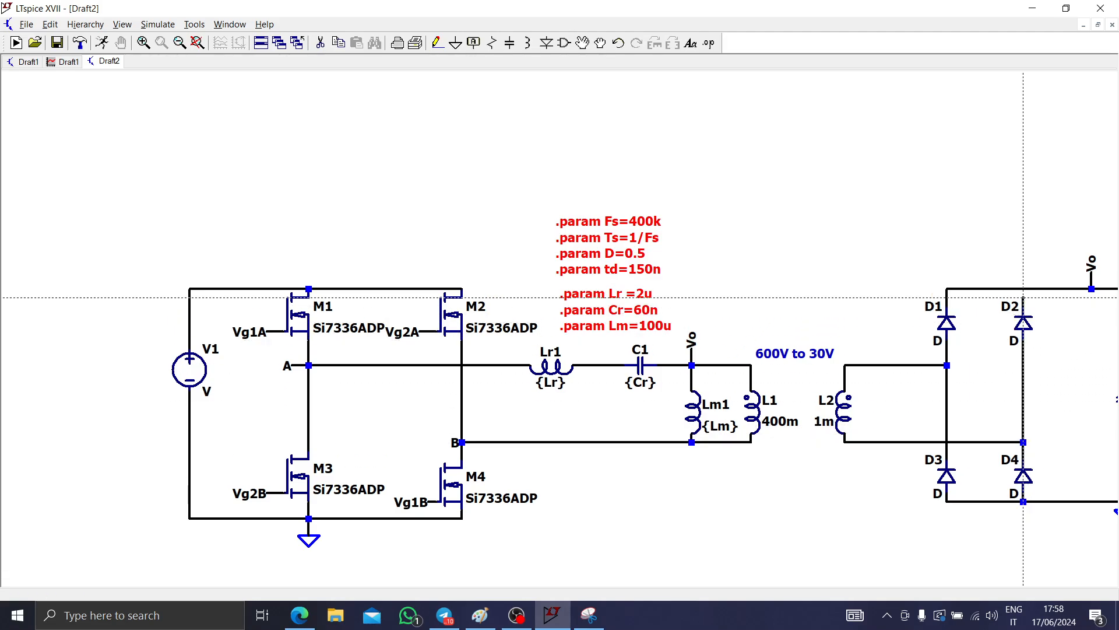
{"action": "left_click", "coordinate": [1023, 288]}
{"action": "key", "text": "Escape"}
- Move C2, R1 and the Vo label closer to D2, and shift the whole rectifier and output stage closer to L2
{"action": "scroll", "coordinate": [991, 367], "scroll_direction": "down", "scroll_amount": 1}
{"action": "left_click_drag", "start_coordinate": [984, 380], "coordinate": [742, 382]}
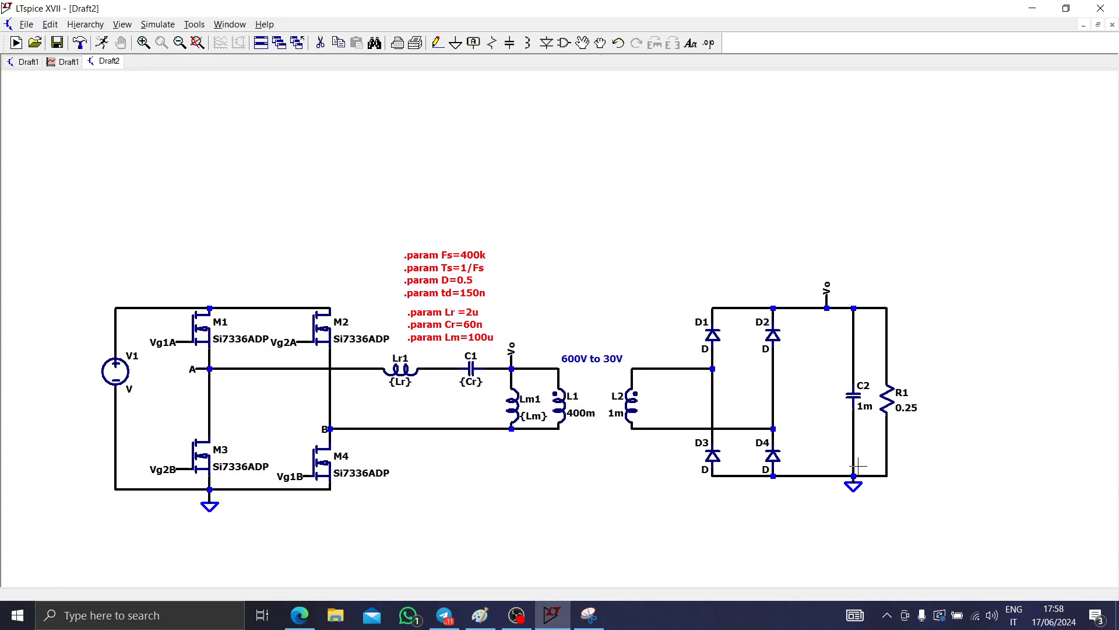
{"action": "key", "text": "F8"}
{"action": "left_click_drag", "start_coordinate": [981, 523], "coordinate": [803, 231]}
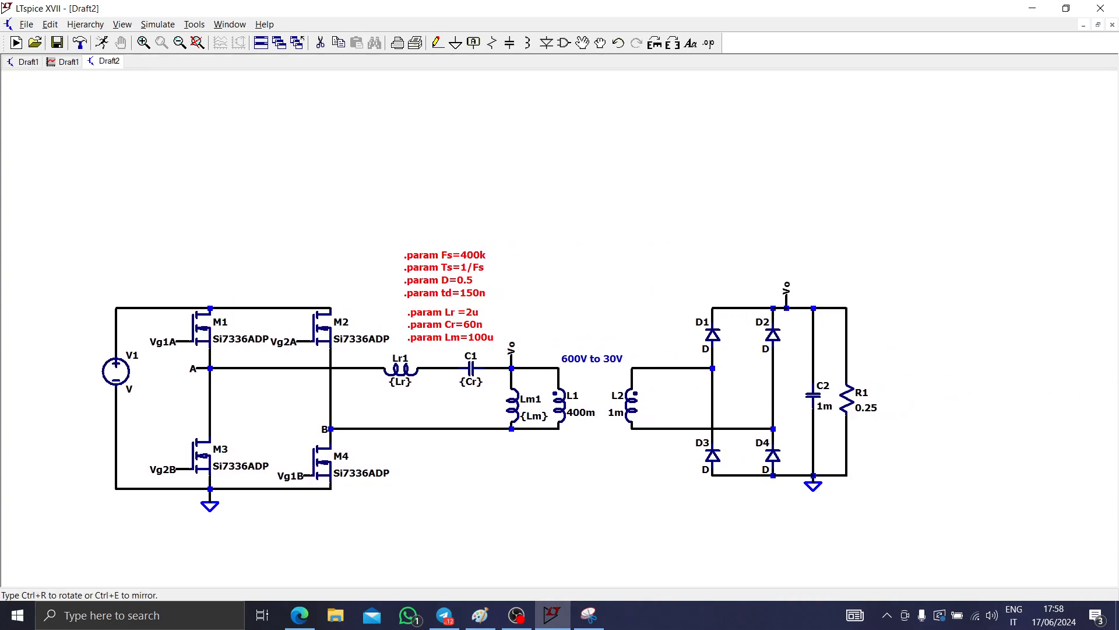
{"action": "left_click", "coordinate": [801, 232]}
{"action": "left_click_drag", "start_coordinate": [899, 525], "coordinate": [679, 255]}
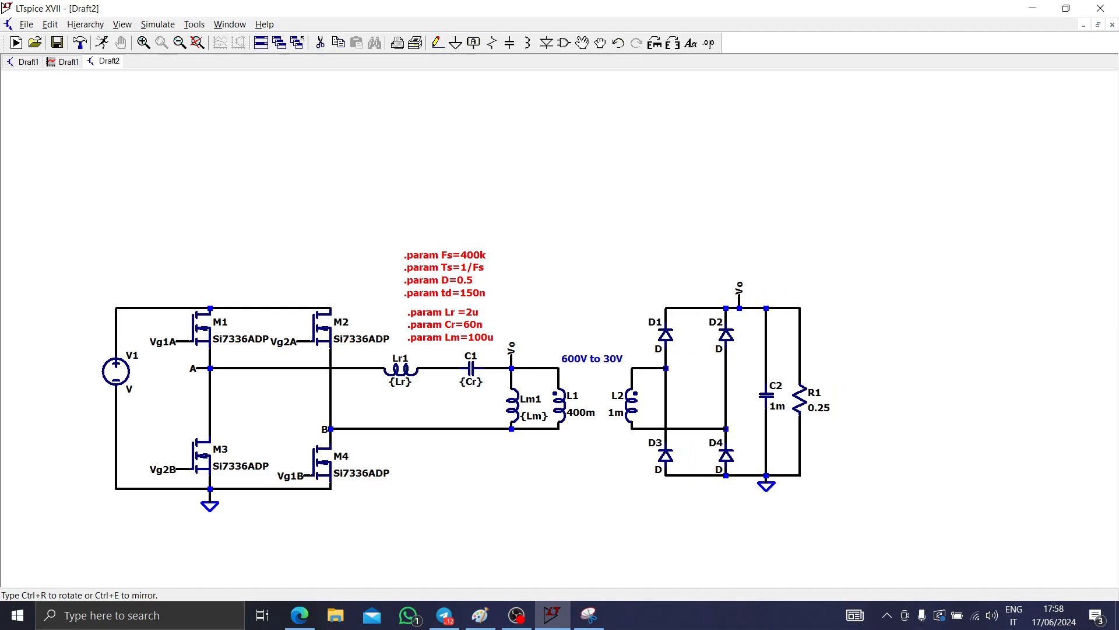
{"action": "left_click", "coordinate": [679, 255]}
{"action": "key", "text": "space"}
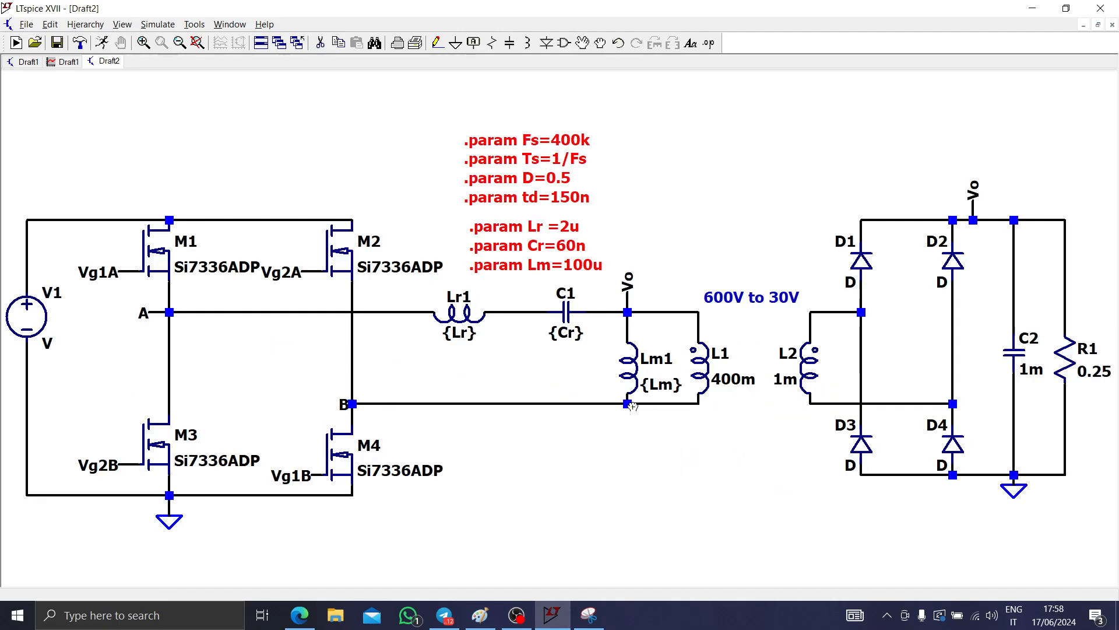
- Set the value of the input voltage source V1 to 600
{"action": "key", "text": "v"}
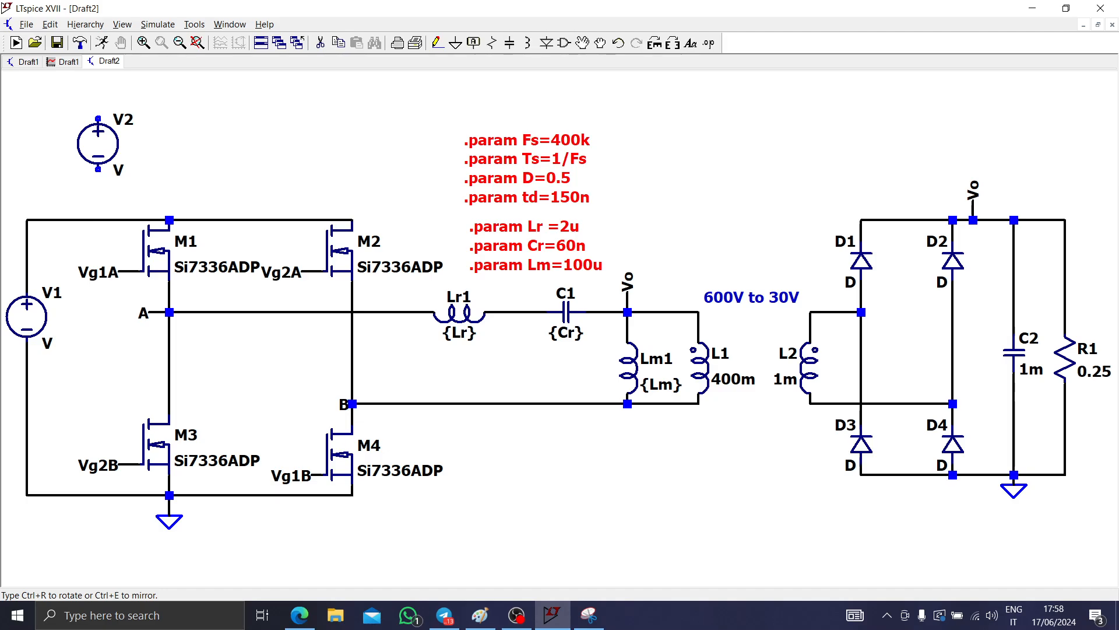
{"action": "key", "text": "Escape"}
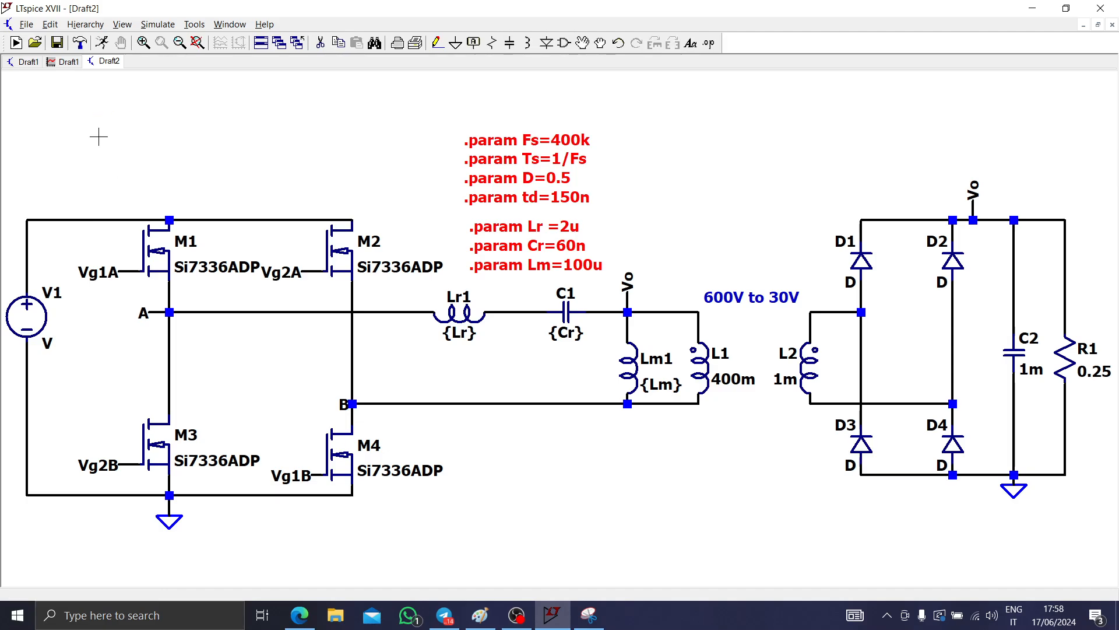
{"action": "right_click", "coordinate": [57, 346]}
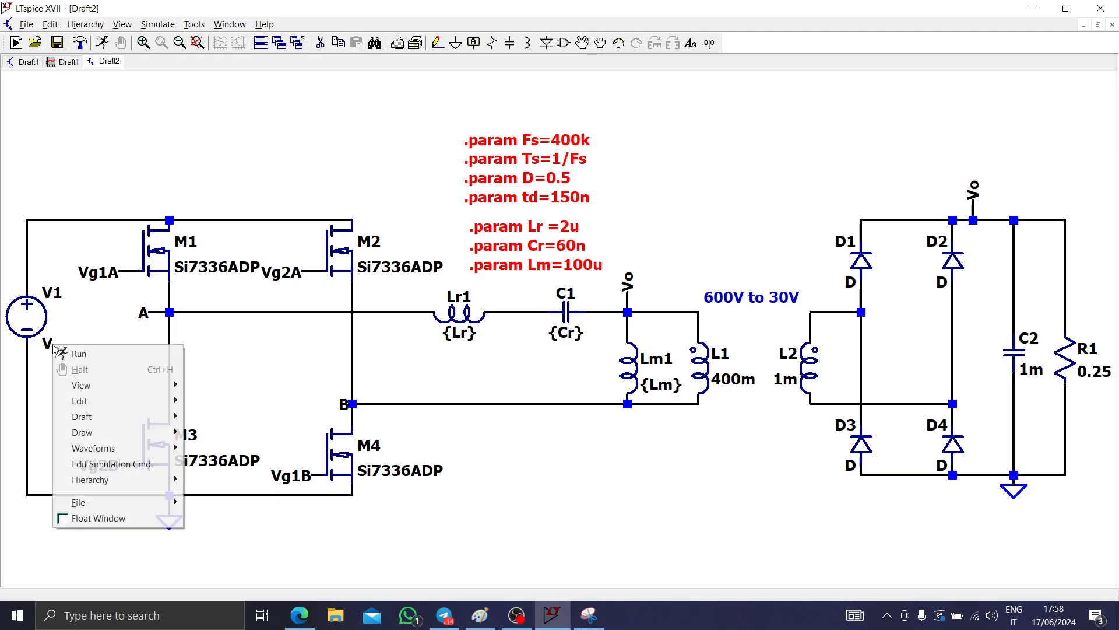
{"action": "key", "text": "Escape"}
{"action": "right_click", "coordinate": [48, 343]}
{"action": "type", "text": "6"}
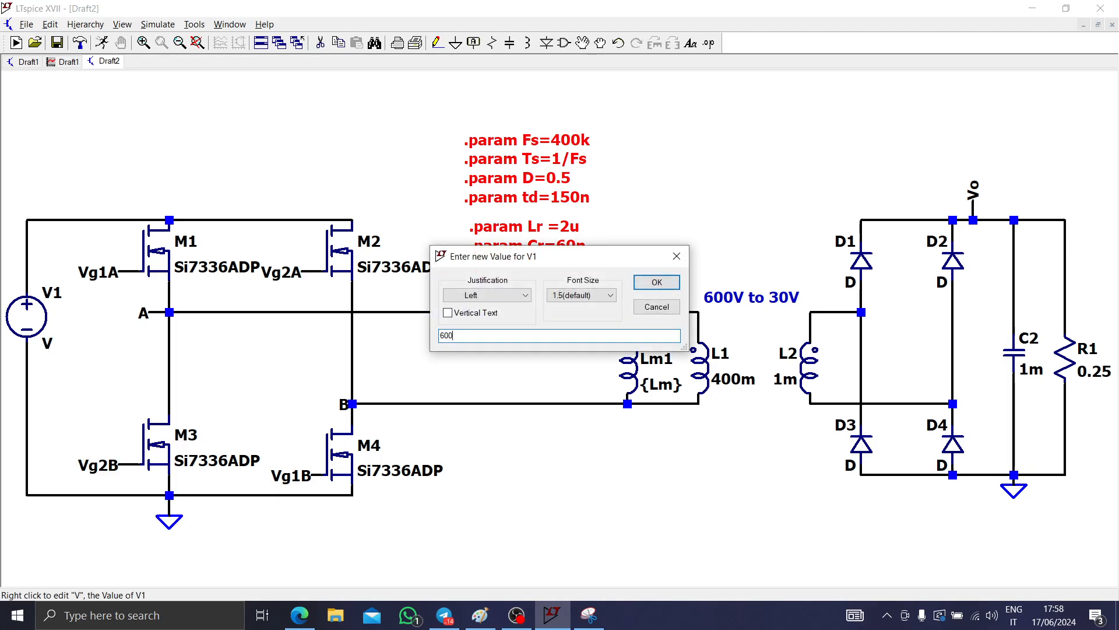
{"action": "type", "text": "00"}
{"action": "key", "text": "Return"}
- Place a new voltage source V2 in the free space above M1 and V1
{"action": "key", "text": "v"}
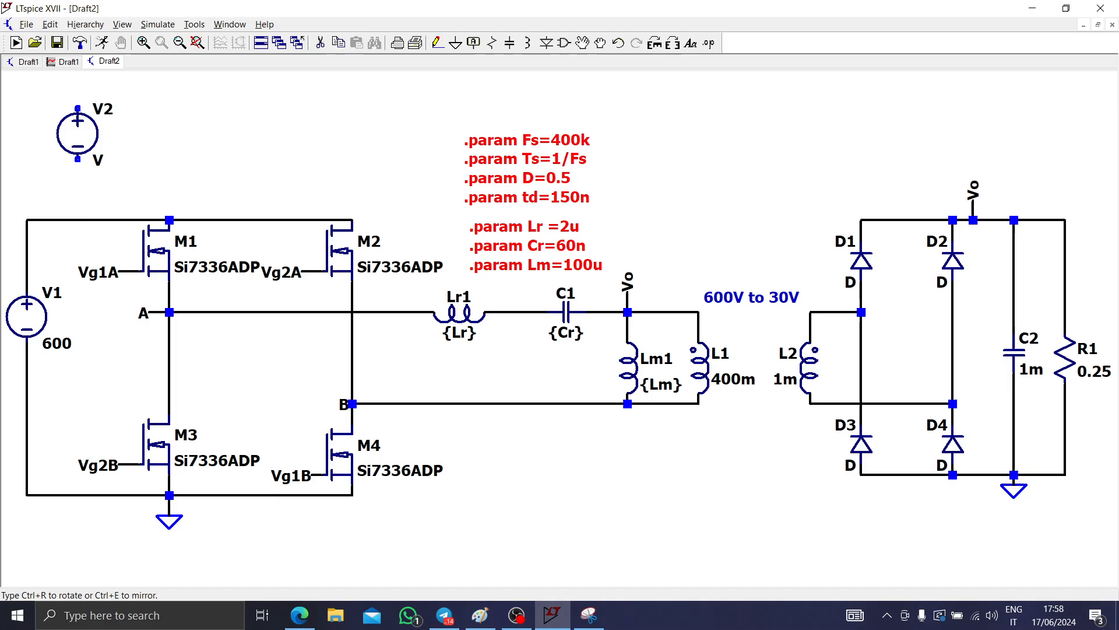
{"action": "left_click", "coordinate": [67, 133]}
{"action": "key", "text": "Escape"}
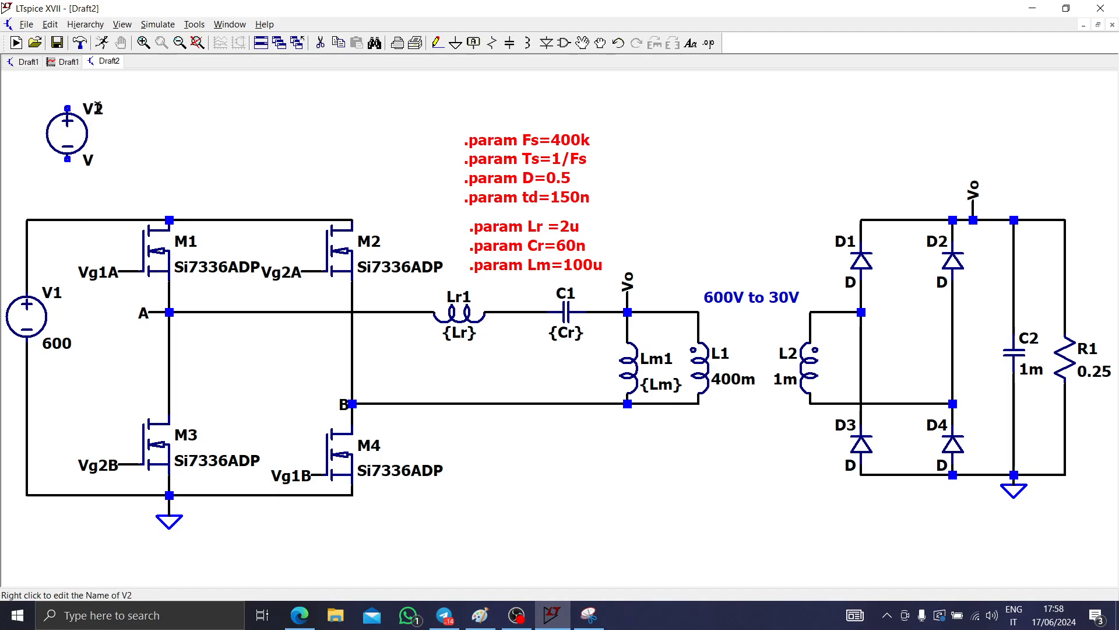
- Copy the Vg1A label onto V2's positive terminal and the A label onto its negative terminal
{"action": "key", "text": "F6"}
{"action": "left_click", "coordinate": [101, 270]}
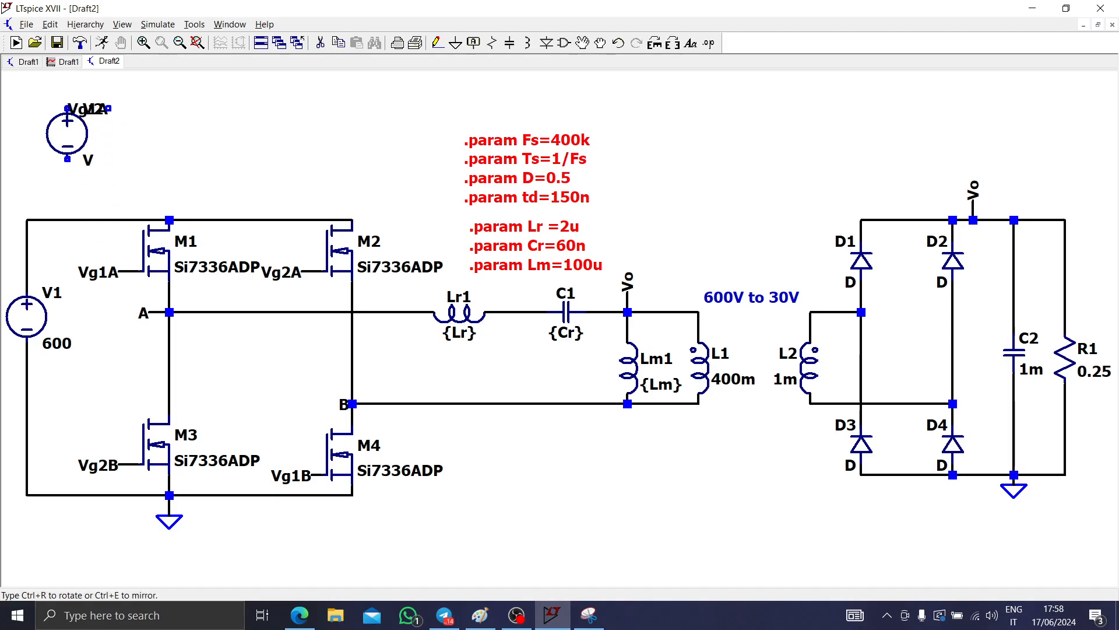
{"action": "left_click", "coordinate": [68, 108]}
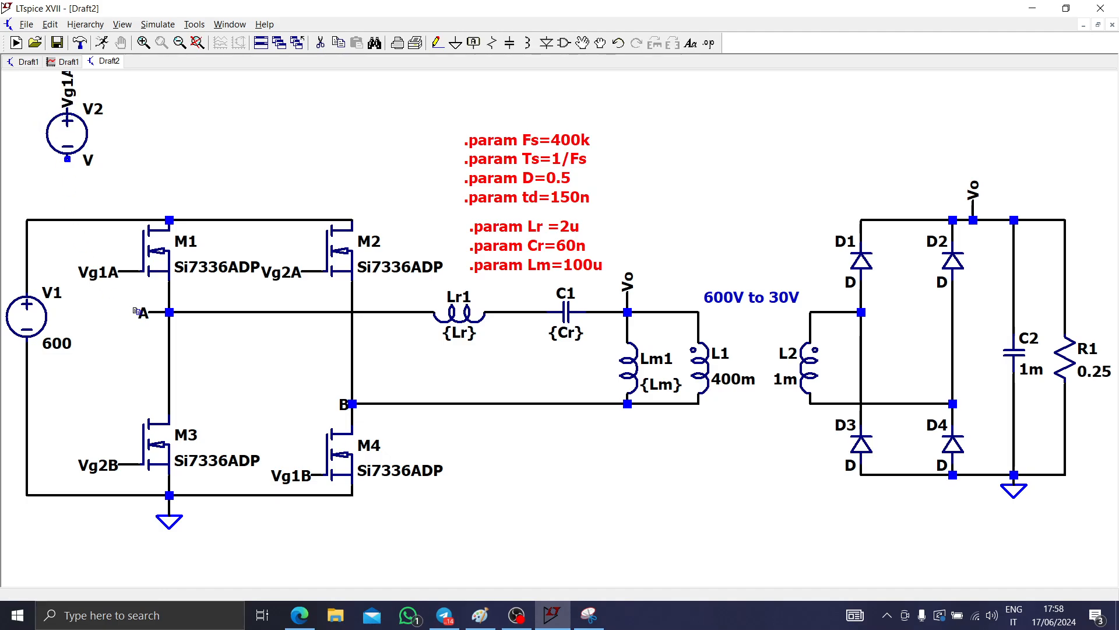
{"action": "left_click", "coordinate": [136, 312]}
{"action": "left_click", "coordinate": [59, 163]}
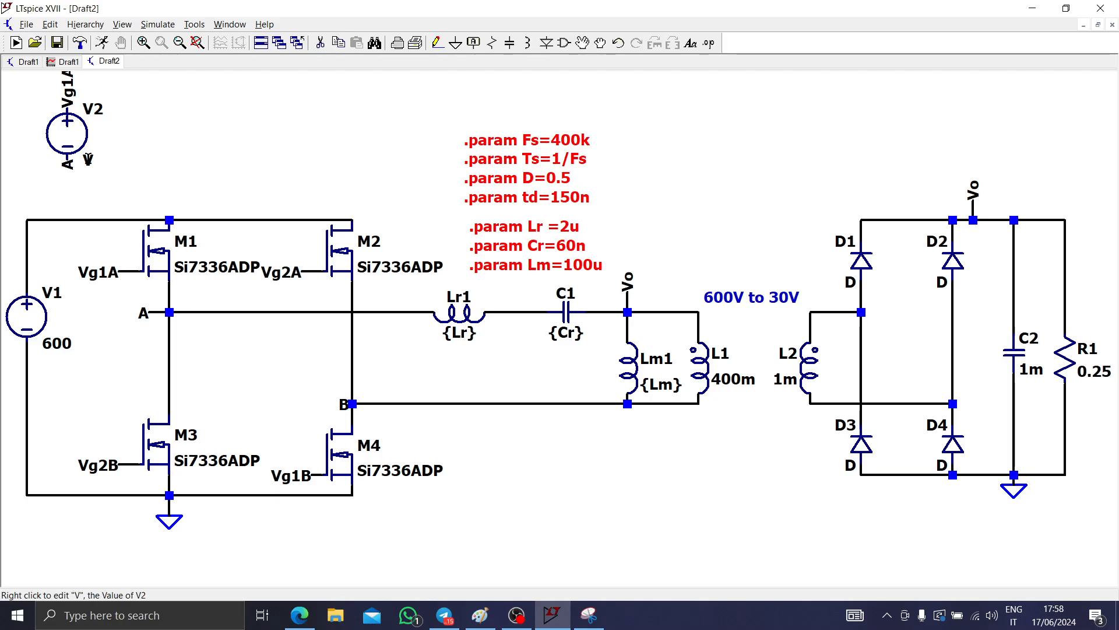
- Open V2's advanced source settings and choose the PULSE function
{"action": "right_click", "coordinate": [88, 159]}
{"action": "key", "text": "Escape"}
{"action": "right_click", "coordinate": [69, 136]}
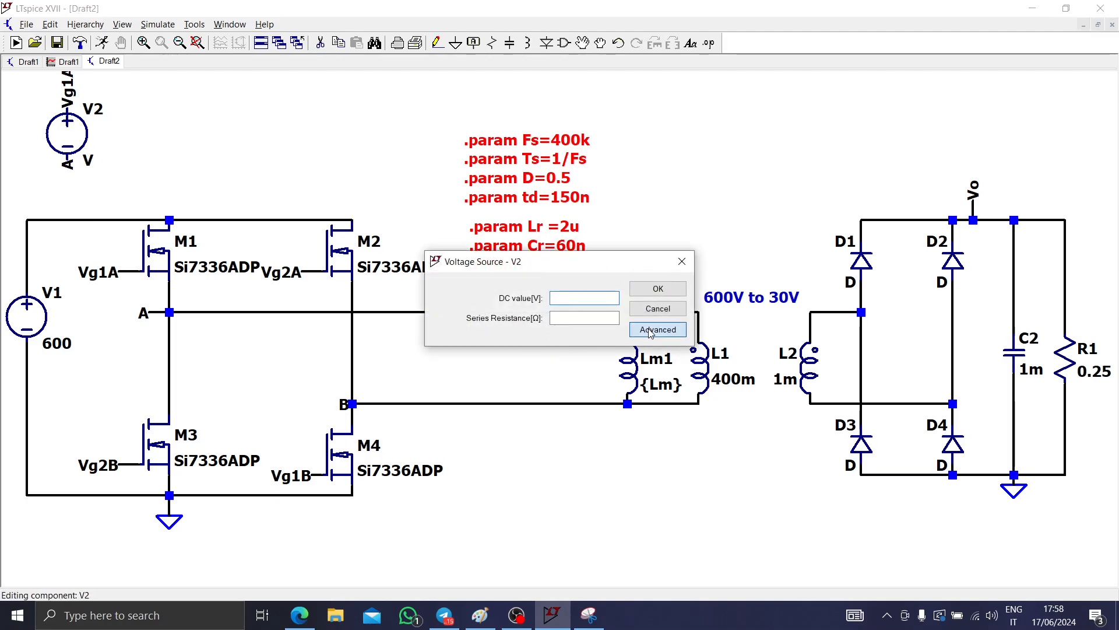
{"action": "left_click", "coordinate": [651, 330]}
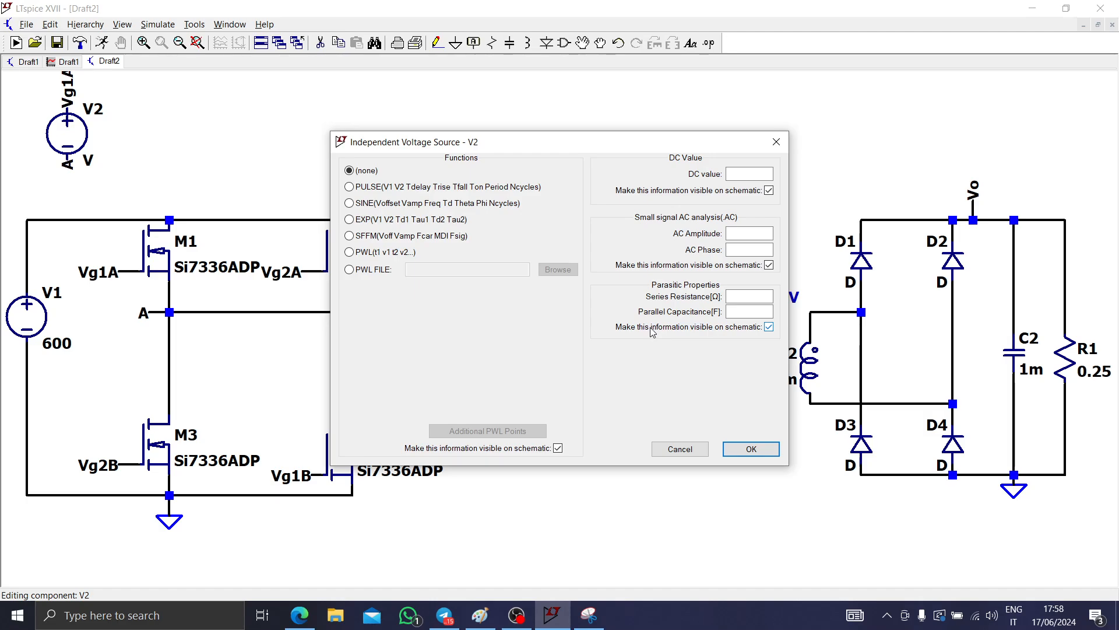
{"action": "left_click", "coordinate": [350, 186]}
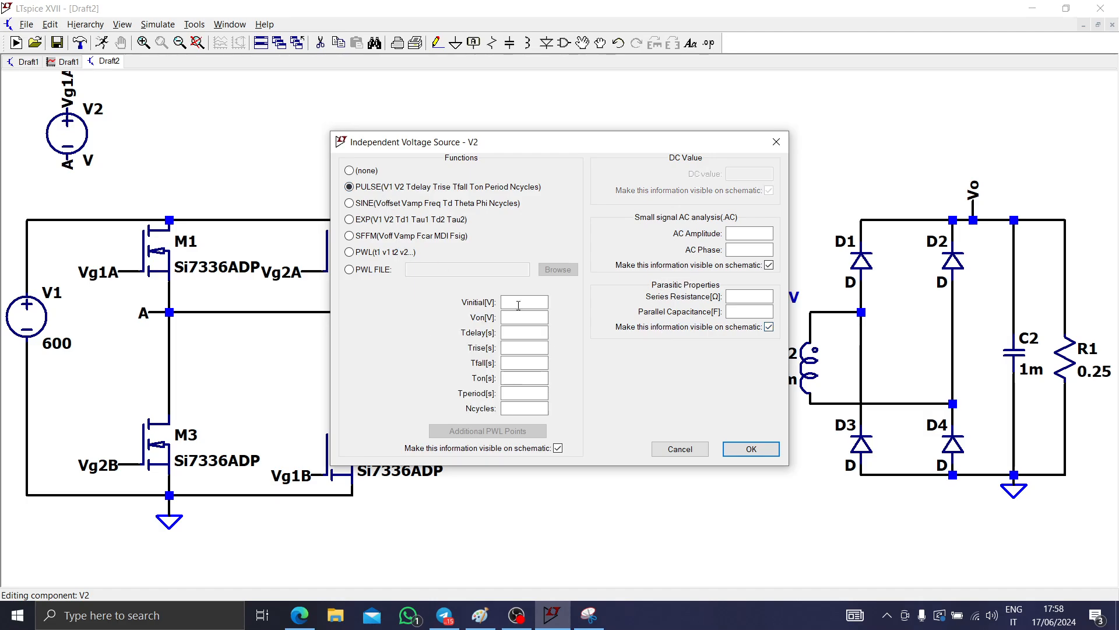
- Set V2's pulse to an initial voltage of 0, on voltage of 5, and rise and fall times of 1n
{"action": "left_click", "coordinate": [524, 302]}
{"action": "type", "text": "0"}
{"action": "key", "text": "Tab"}
{"action": "type", "text": "5"}
{"action": "key", "text": "Tab"}
{"action": "left_click", "coordinate": [532, 347]}
{"action": "type", "text": "1n"}
{"action": "key", "text": "Tab"}
{"action": "type", "text": "1n"}
- Set V2's pulse on-time to {D/Fs} and its period to {Ts}
{"action": "left_click", "coordinate": [535, 376]}
{"action": "type", "text": "/Fs}"}
{"action": "left_click", "coordinate": [532, 393]}
{"action": "type", "text": "{Ts}"}
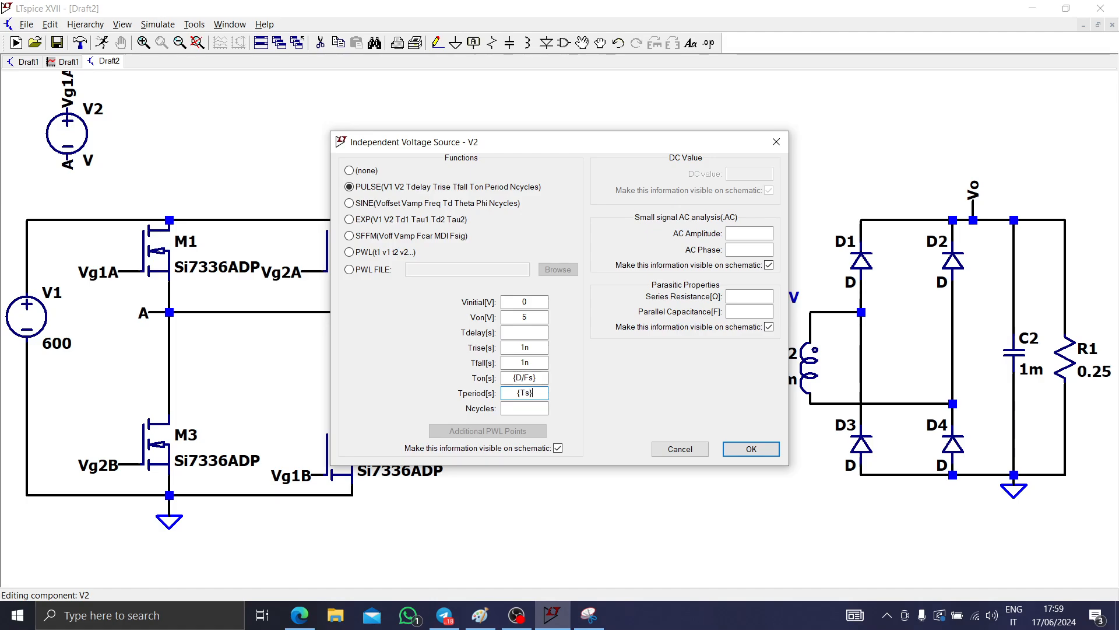
- Set V2's pulse on-time to {D/Fs-td} and accept the source settings
{"action": "left_click", "coordinate": [533, 378]}
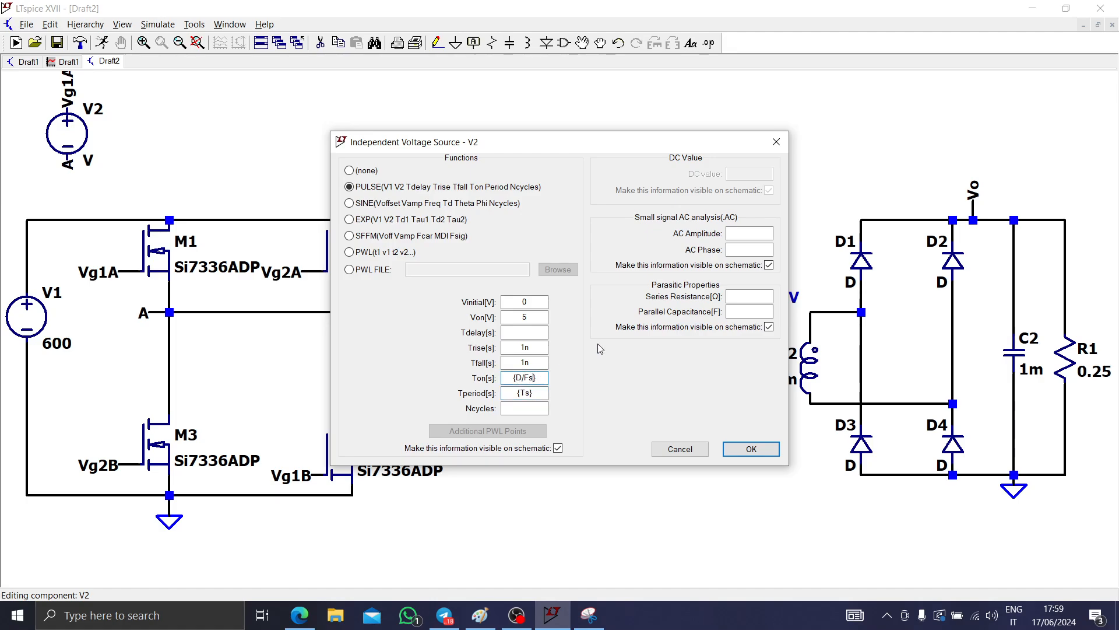
{"action": "type", "text": "-td"}
{"action": "key", "text": "Return"}
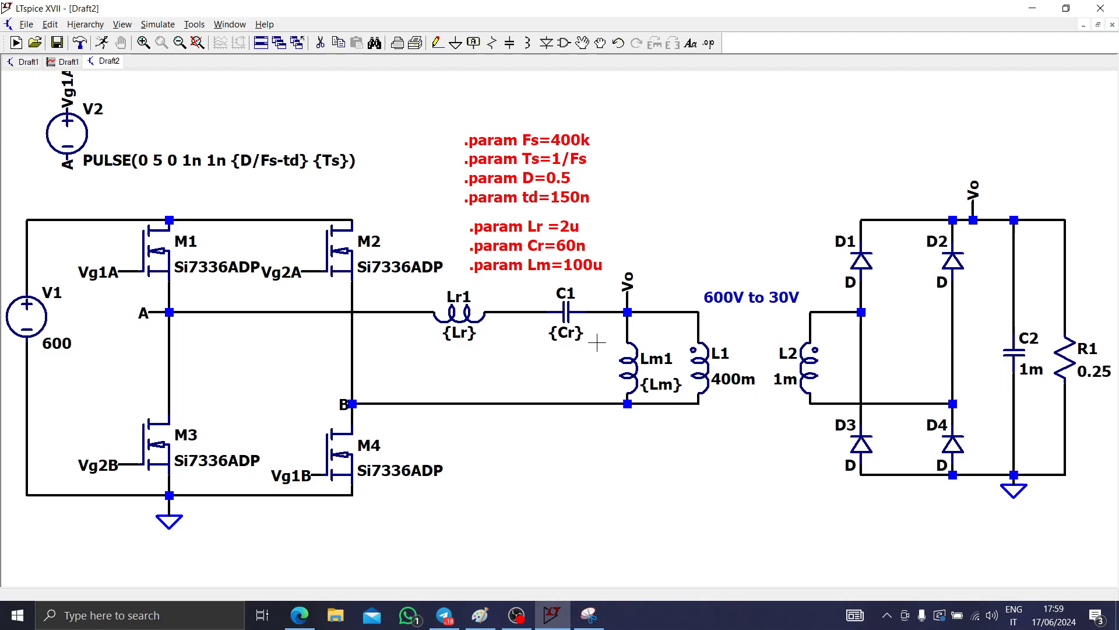
- Copy V2 together with its Vg1A and A labels and place the copy just up and to the right of it
{"action": "scroll", "coordinate": [191, 174], "scroll_direction": "down", "scroll_amount": 1}
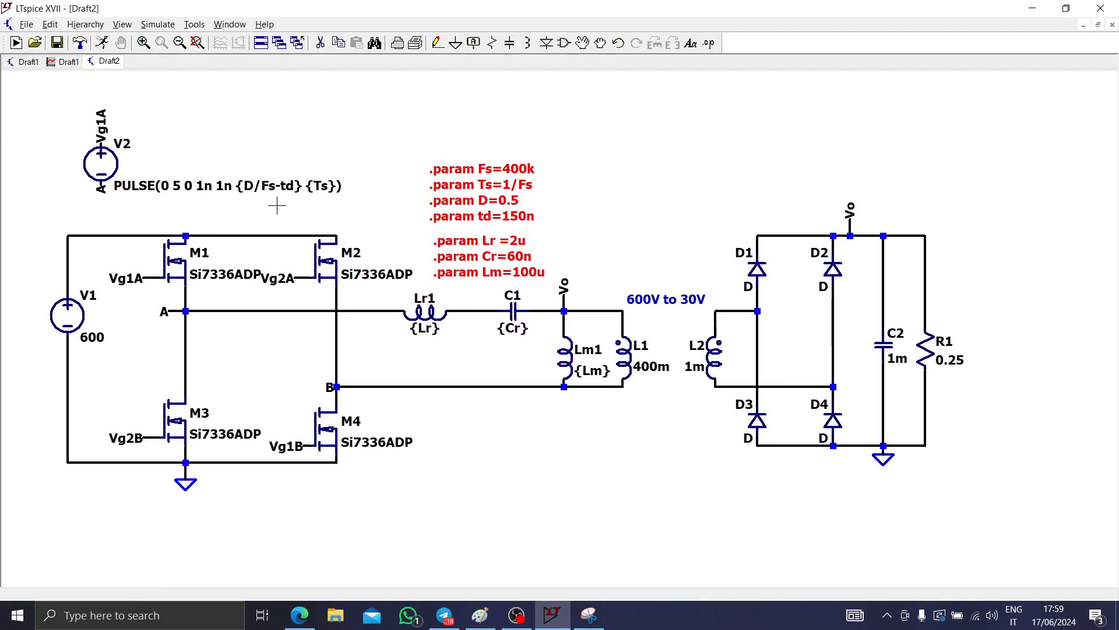
{"action": "key", "text": "ctrl+c"}
{"action": "left_click_drag", "start_coordinate": [155, 208], "coordinate": [60, 90]}
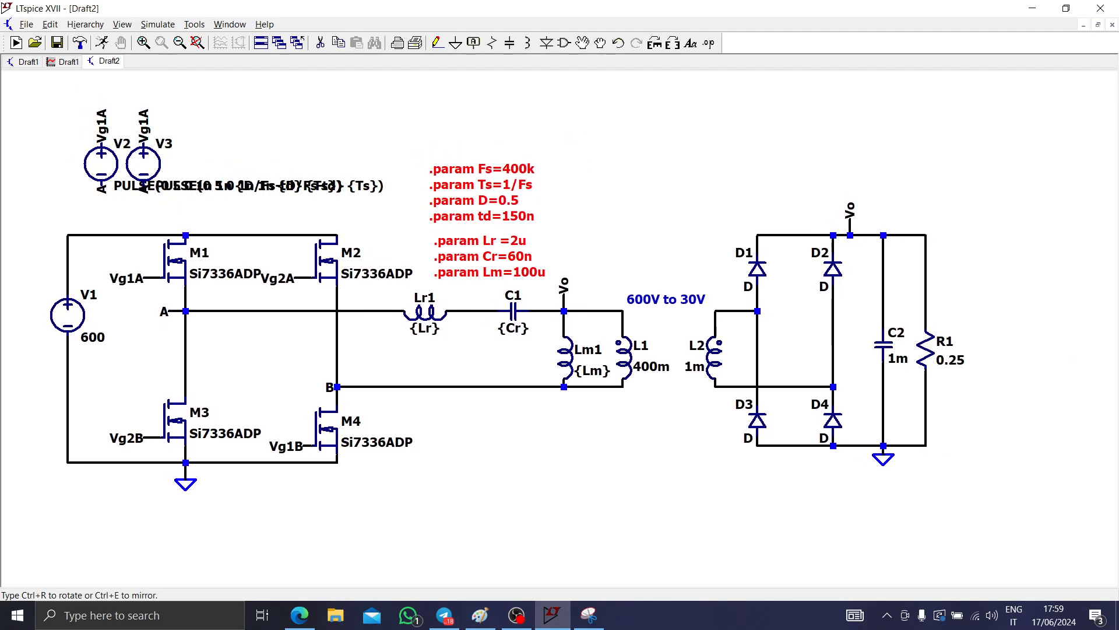
{"action": "left_click", "coordinate": [160, 115]}
{"action": "right_click", "coordinate": [159, 116]}
{"action": "right_click", "coordinate": [159, 118]}
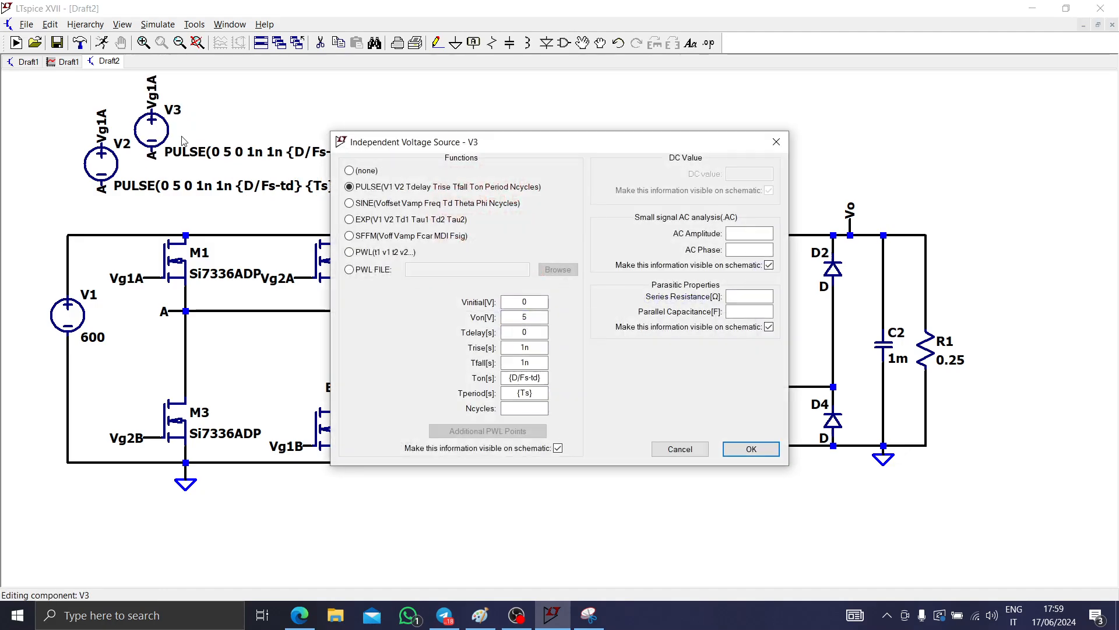
{"action": "key", "text": "Escape"}
- Replace the A label on V3's negative terminal with a ground symbol
{"action": "key", "text": "F5"}
{"action": "left_click", "coordinate": [153, 155]}
{"action": "key", "text": "g"}
{"action": "left_click", "coordinate": [151, 152]}
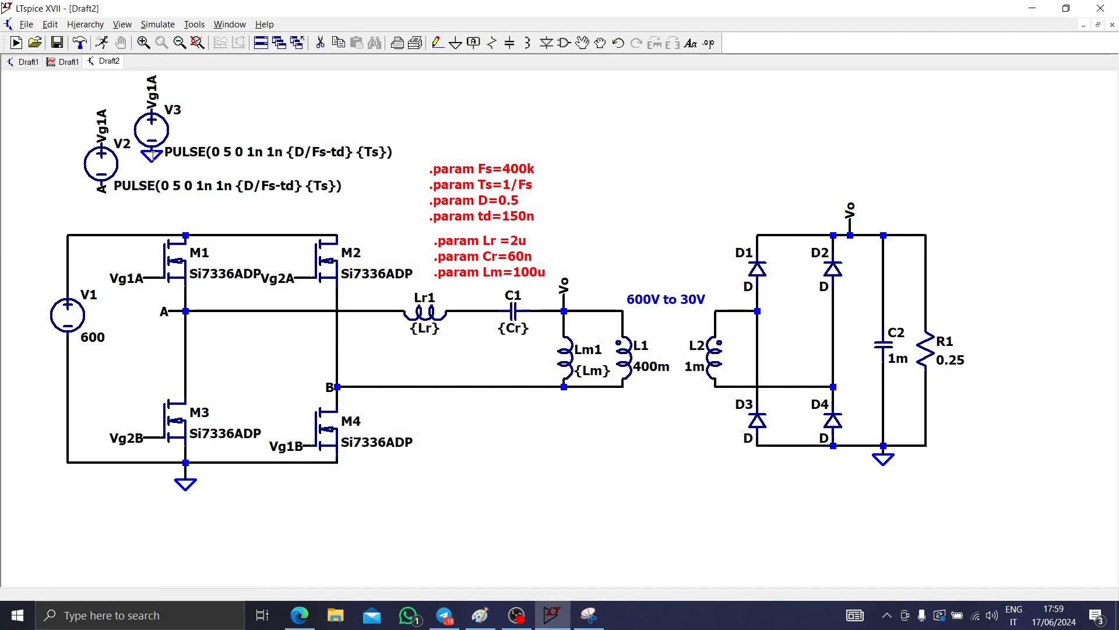
{"action": "key", "text": "Escape"}
- Rename the net label on V3's positive terminal to Vg1B
{"action": "right_click", "coordinate": [157, 90]}
{"action": "left_click", "coordinate": [561, 307]}
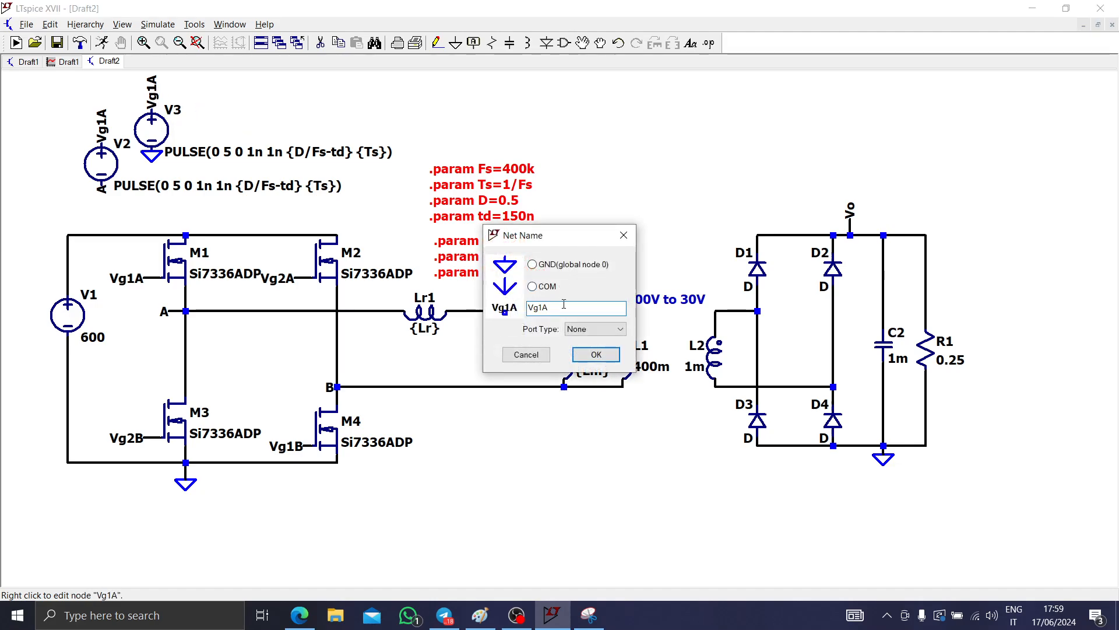
{"action": "key", "text": "BackSpace"}
{"action": "type", "text": "B"}
{"action": "key", "text": "Return"}
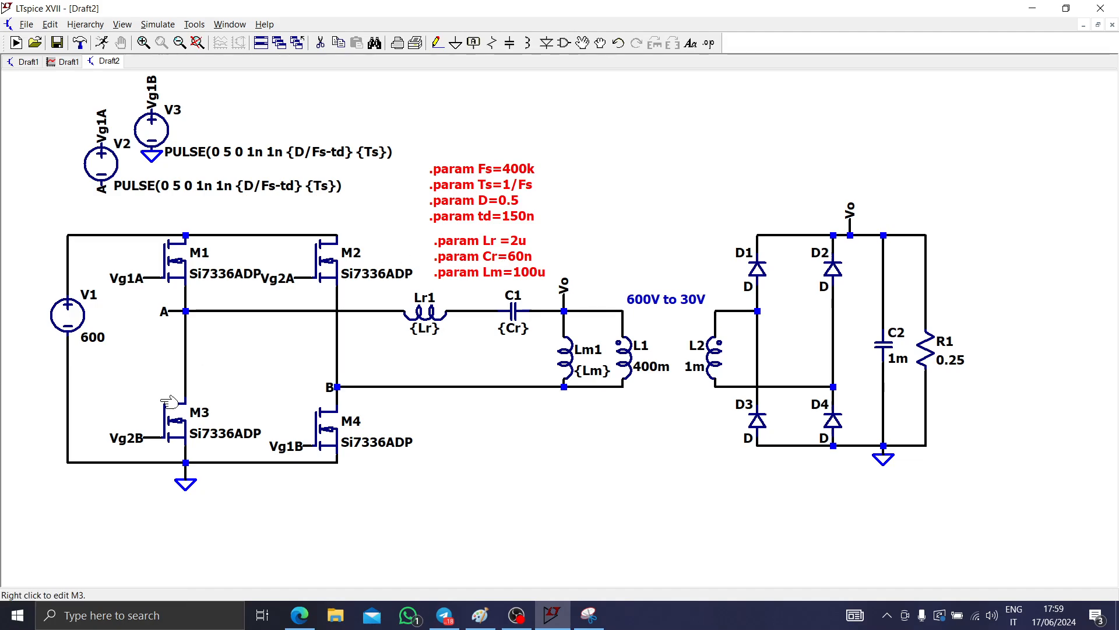
- Copy the V2 source without its labels and place the copy below the bridge, vertically in line with V2
{"action": "left_click", "coordinate": [98, 161]}
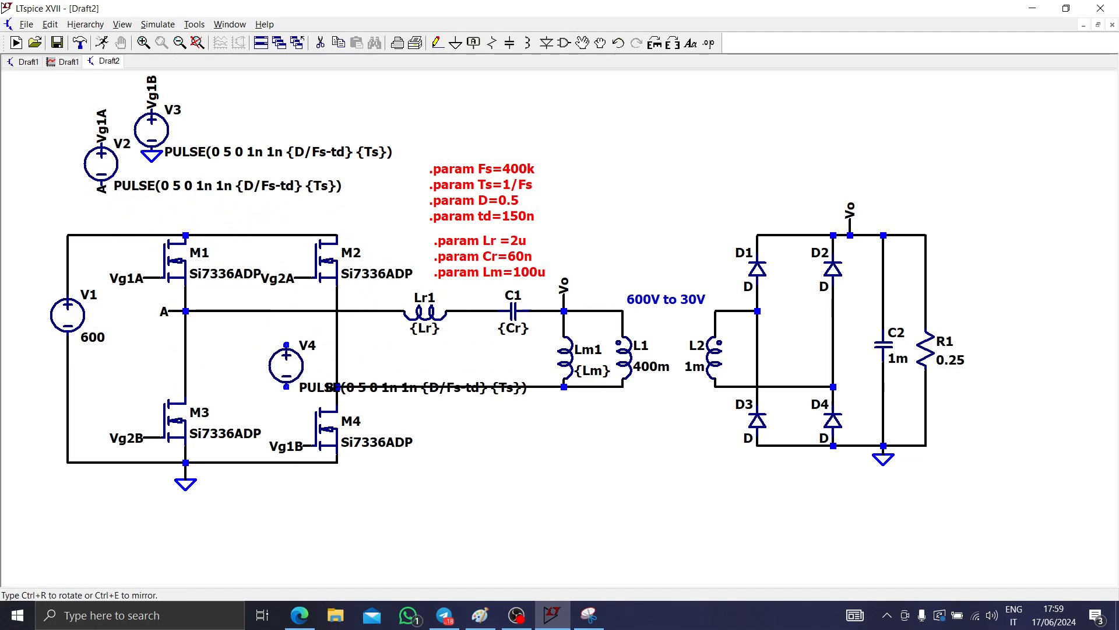
{"action": "left_click", "coordinate": [103, 519]}
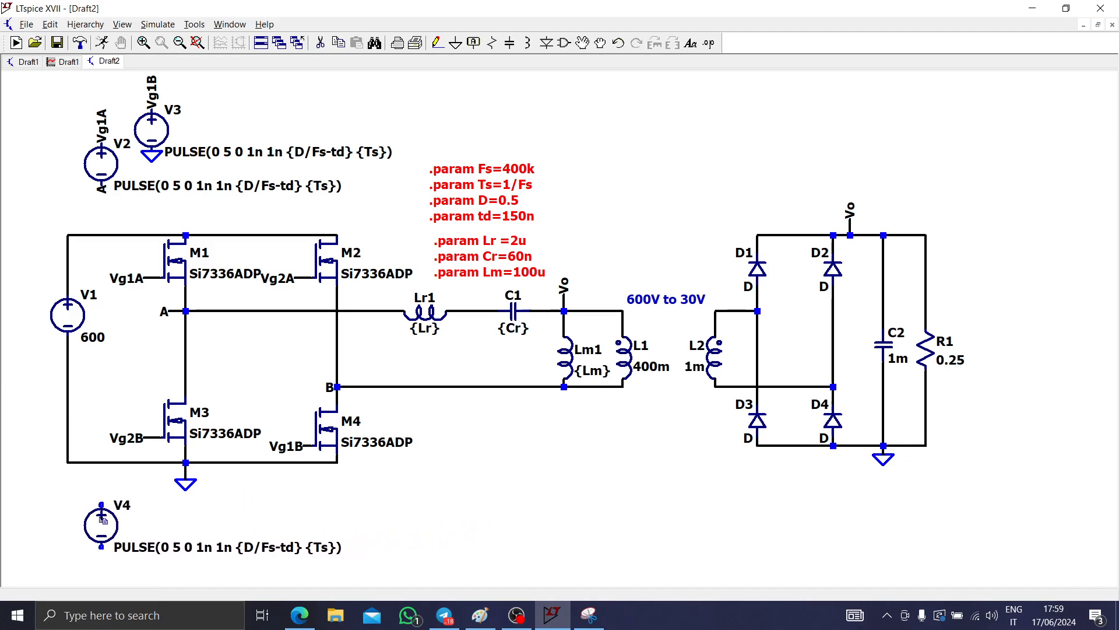
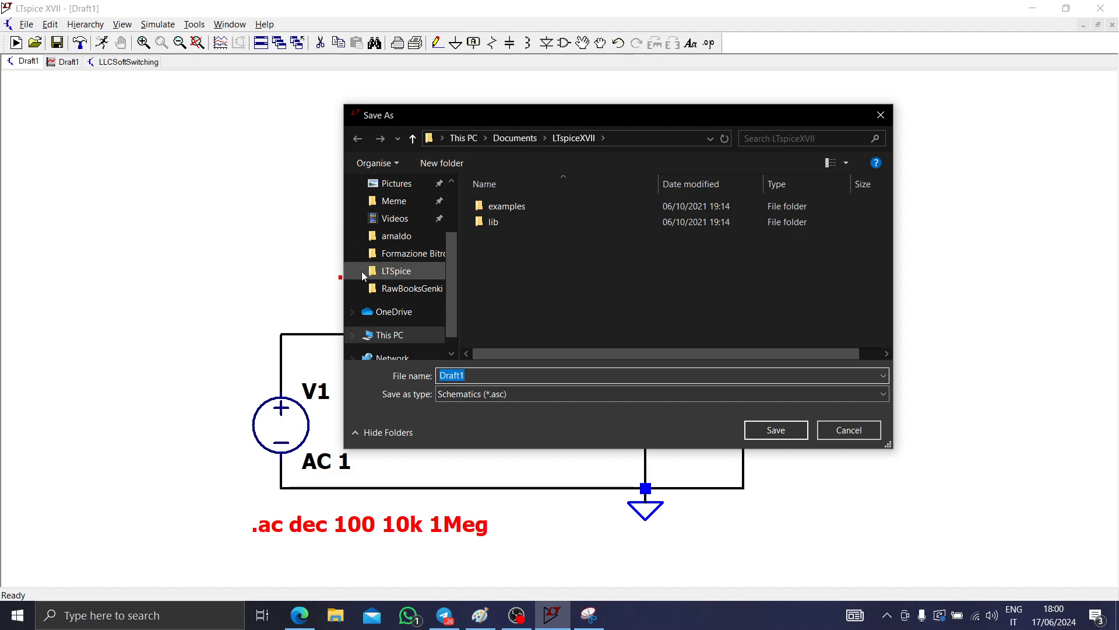
- Save the AC tank schematic as LLCTankOnly in the personal schematics folder on the desktop, and close it
{"action": "left_click", "coordinate": [396, 236]}
{"action": "type", "text": "LLCTa"}
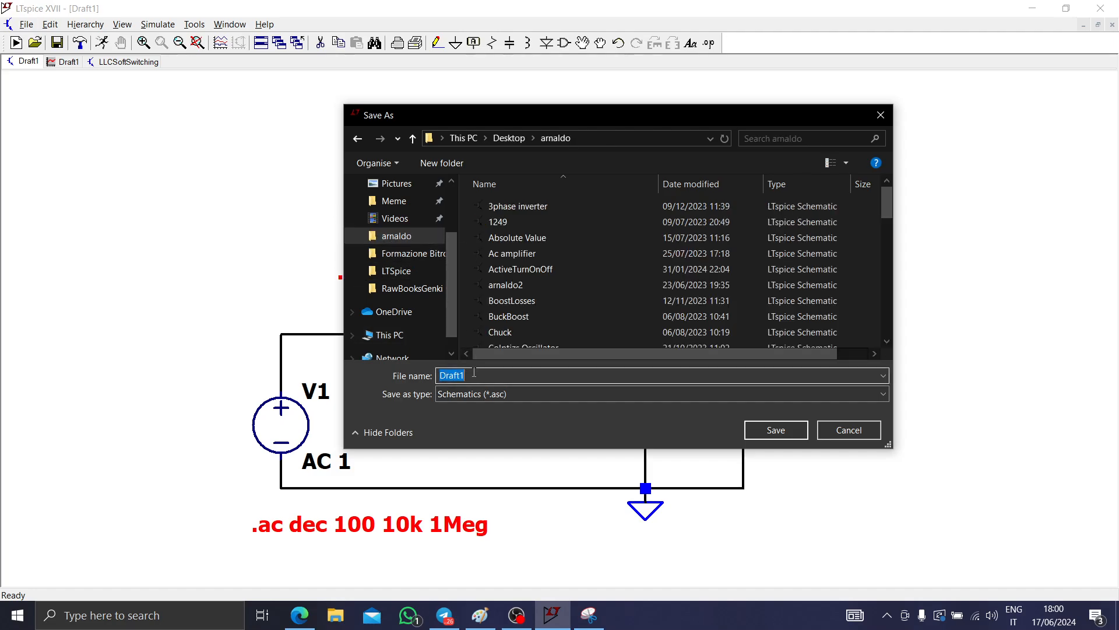
{"action": "type", "text": "nkO"}
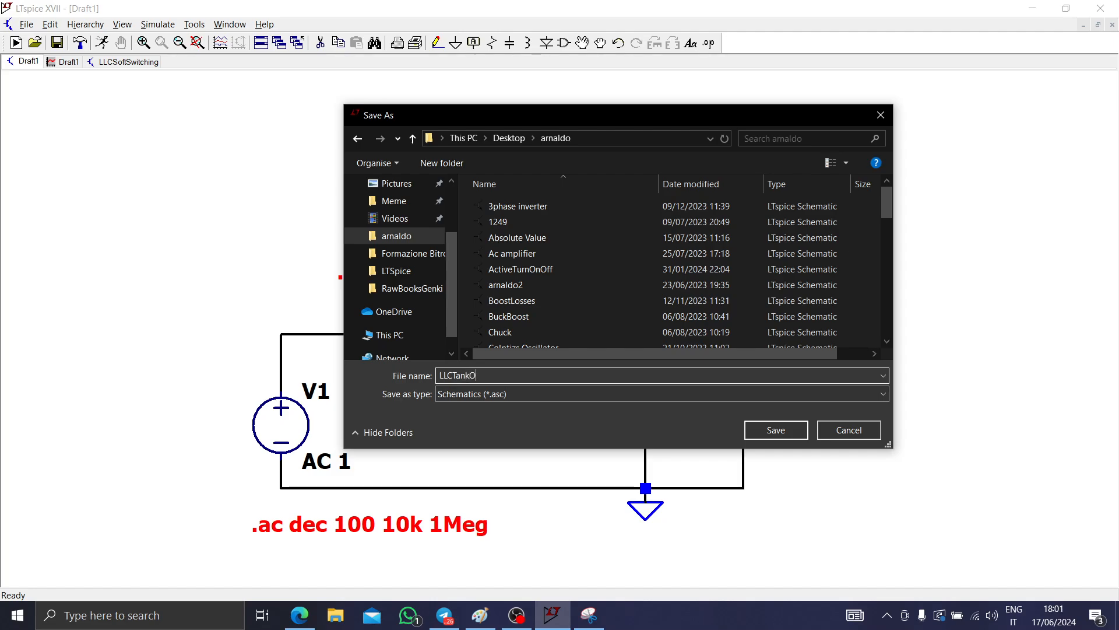
{"action": "type", "text": "nly"}
{"action": "key", "text": "Return"}
{"action": "right_click", "coordinate": [153, 64]}
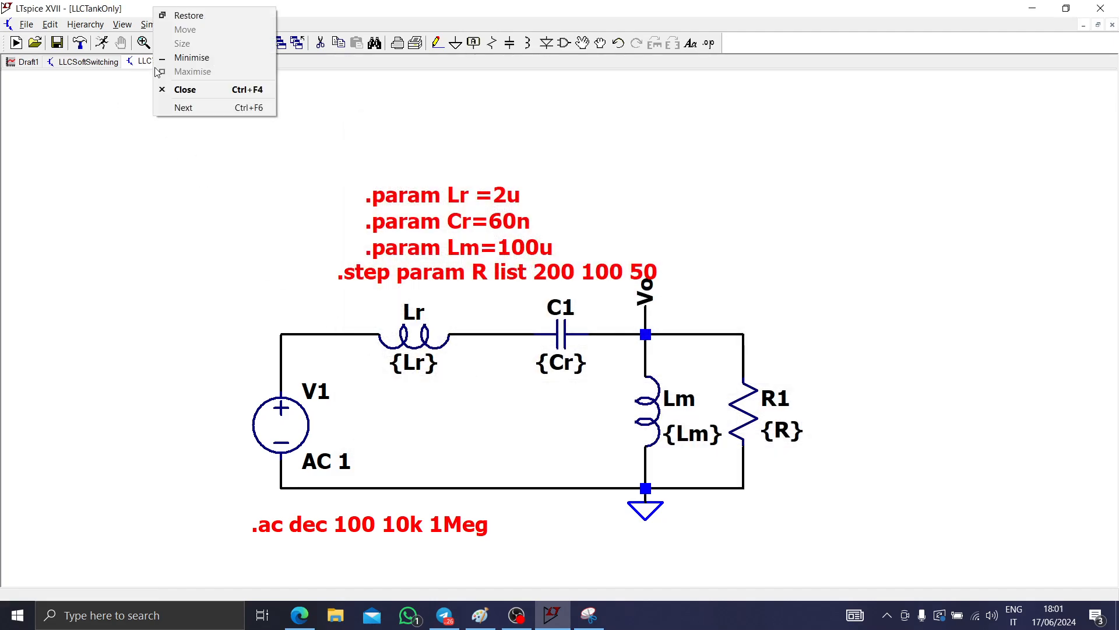
{"action": "left_click", "coordinate": [185, 90]}
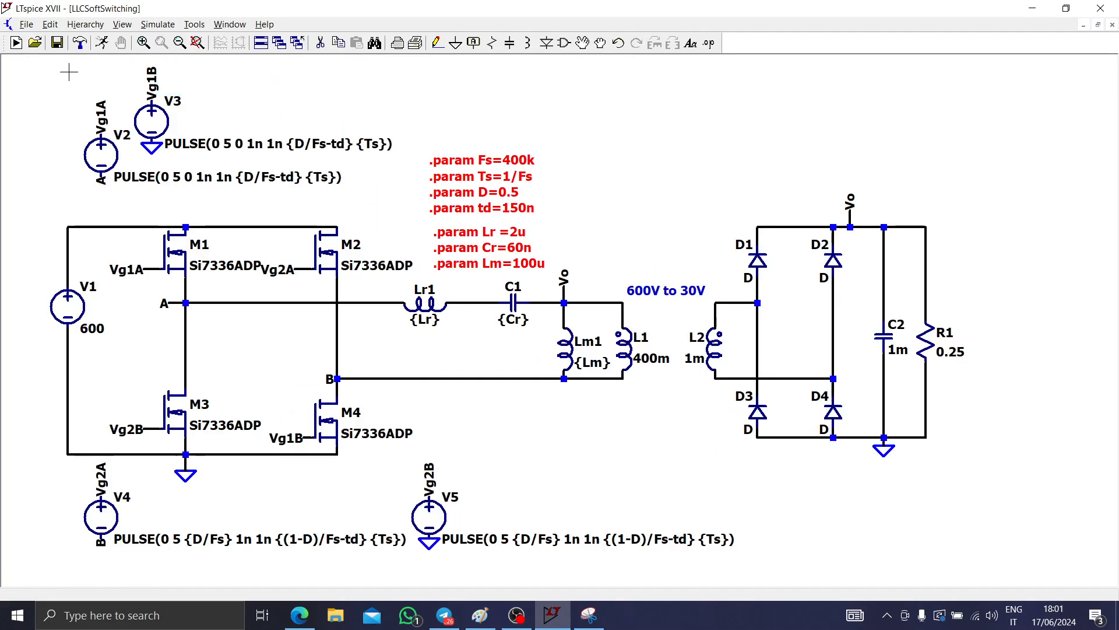
- Run a transient simulation with a 1m stop time and tile the schematic and waveform windows side by side
{"action": "left_click", "coordinate": [102, 43]}
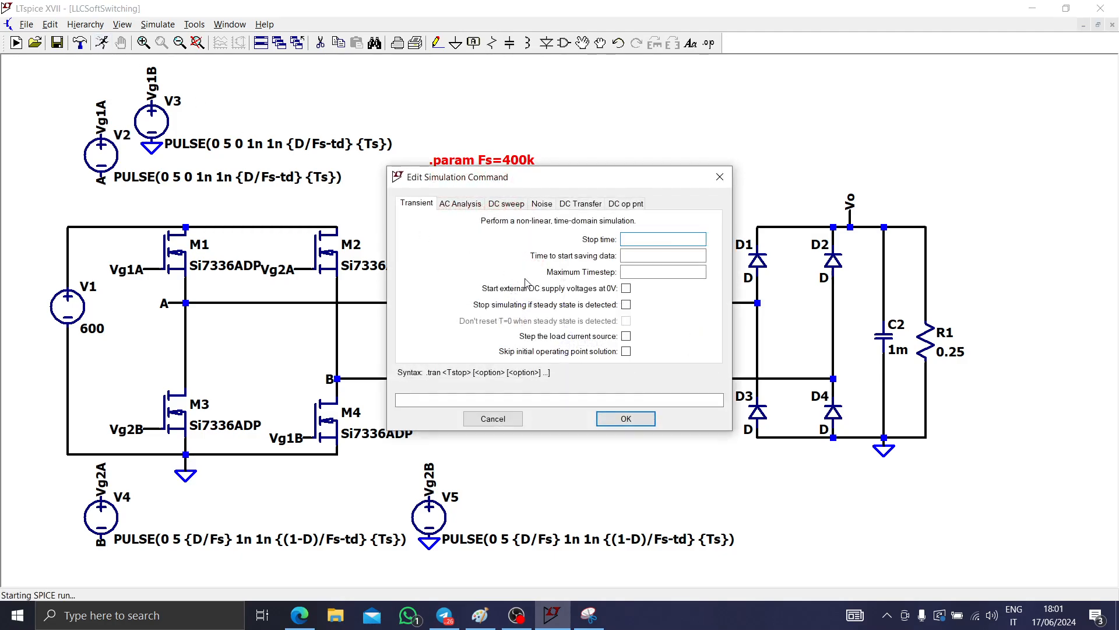
{"action": "type", "text": "1m"}
{"action": "key", "text": "Return"}
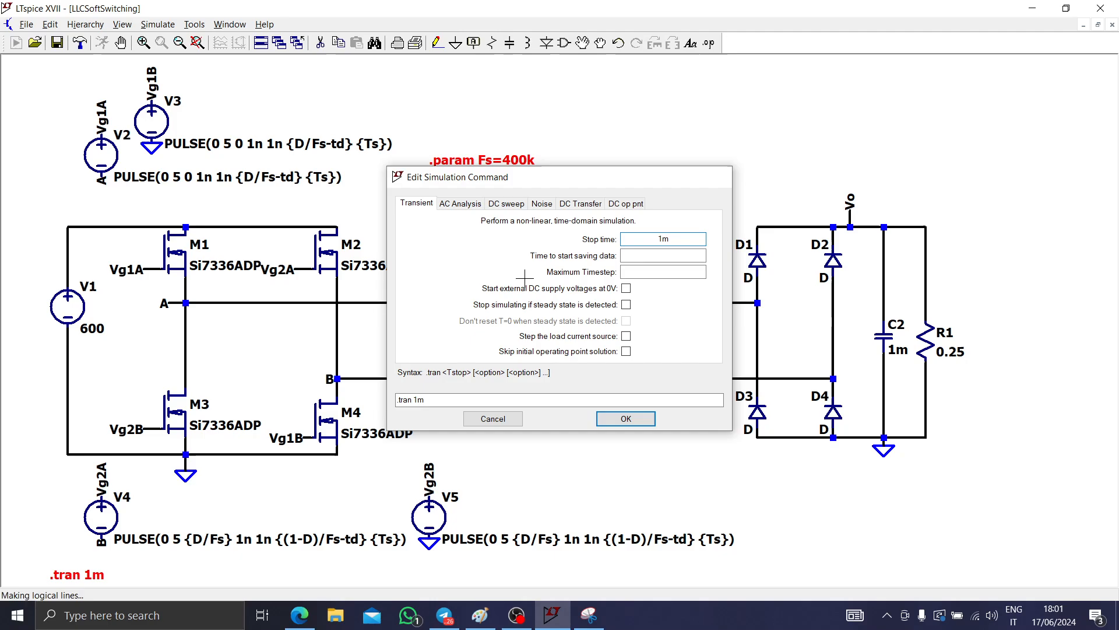
{"action": "right_click", "coordinate": [750, 47]}
{"action": "left_click", "coordinate": [837, 71]}
- Plot the gate voltage Vg1B of M4 and zoom the waveform to about the first 8 µs
{"action": "scroll", "coordinate": [245, 362], "scroll_direction": "up", "scroll_amount": 5}
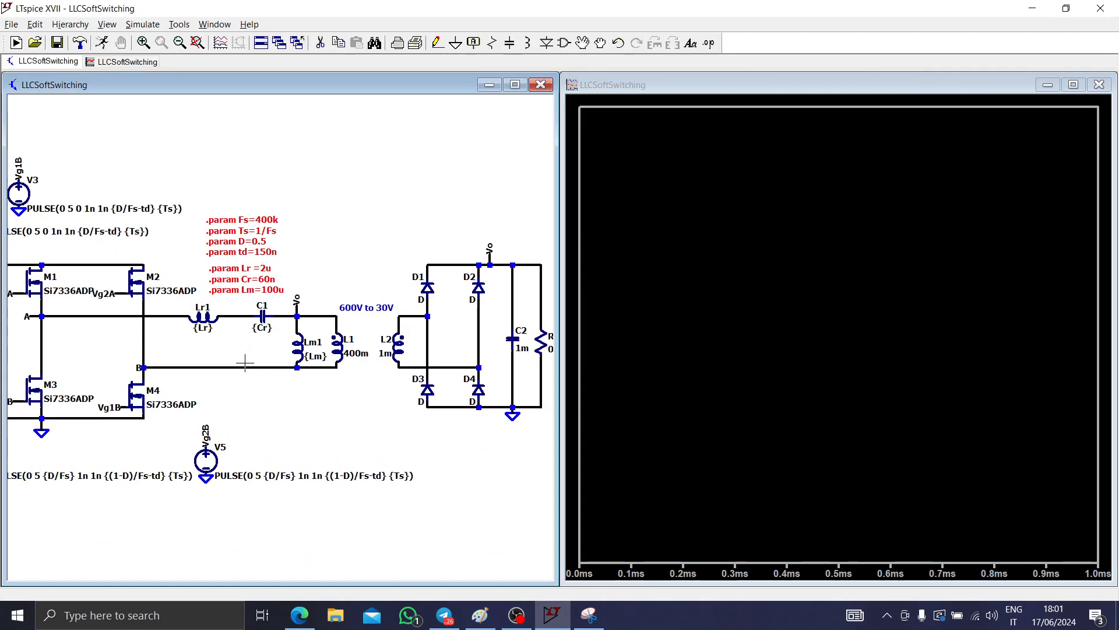
{"action": "left_click_drag", "start_coordinate": [225, 417], "coordinate": [363, 412]}
{"action": "scroll", "coordinate": [213, 411], "scroll_direction": "up", "scroll_amount": 1}
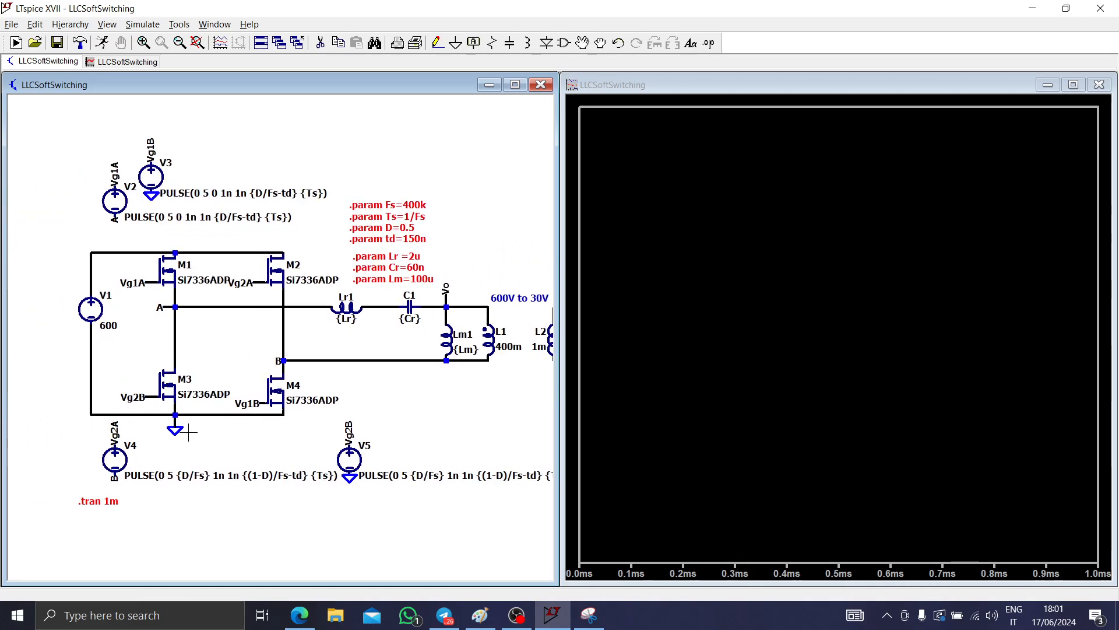
{"action": "scroll", "coordinate": [188, 432], "scroll_direction": "up", "scroll_amount": 1}
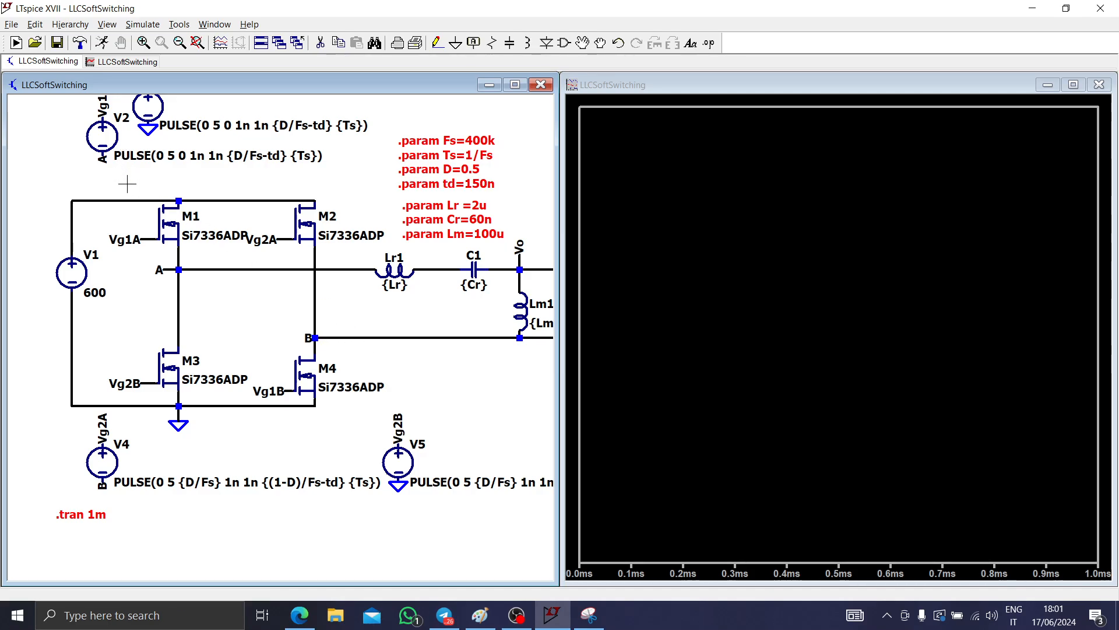
{"action": "left_click_drag", "start_coordinate": [127, 184], "coordinate": [147, 253]}
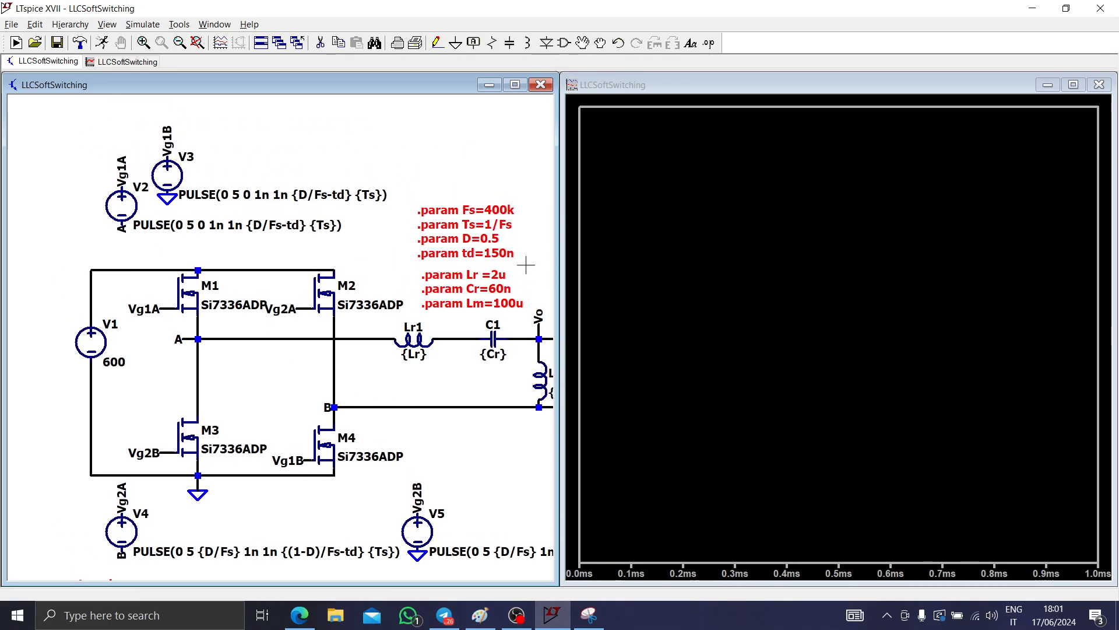
{"action": "left_click_drag", "start_coordinate": [400, 292], "coordinate": [41, 289]}
{"action": "left_click_drag", "start_coordinate": [264, 235], "coordinate": [451, 239]}
{"action": "left_click_drag", "start_coordinate": [196, 246], "coordinate": [313, 251]}
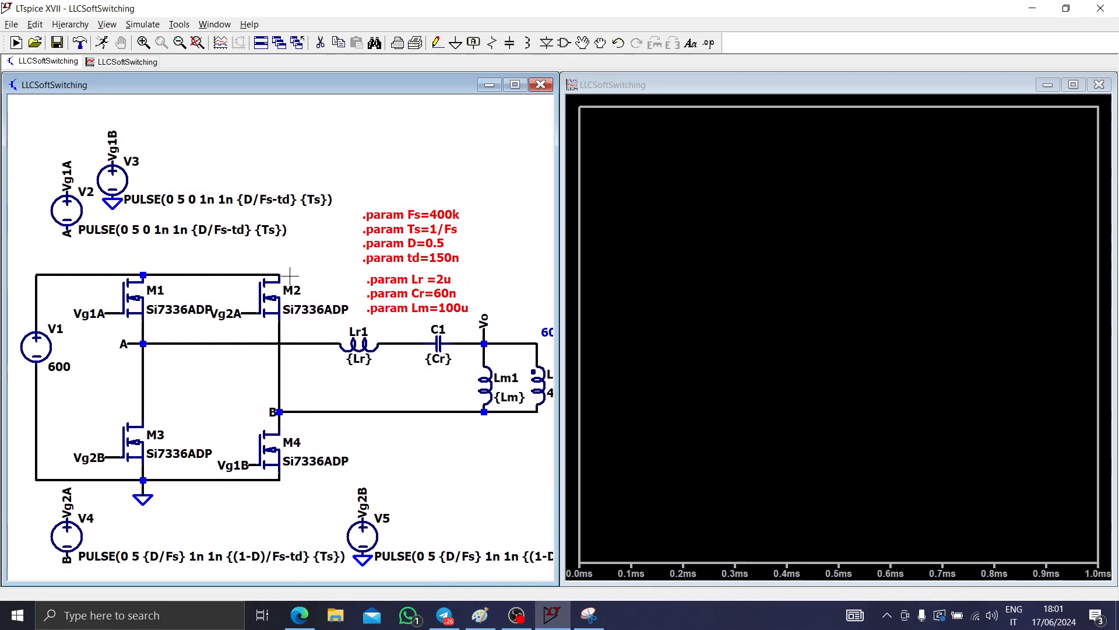
{"action": "left_click_drag", "start_coordinate": [169, 257], "coordinate": [285, 255]}
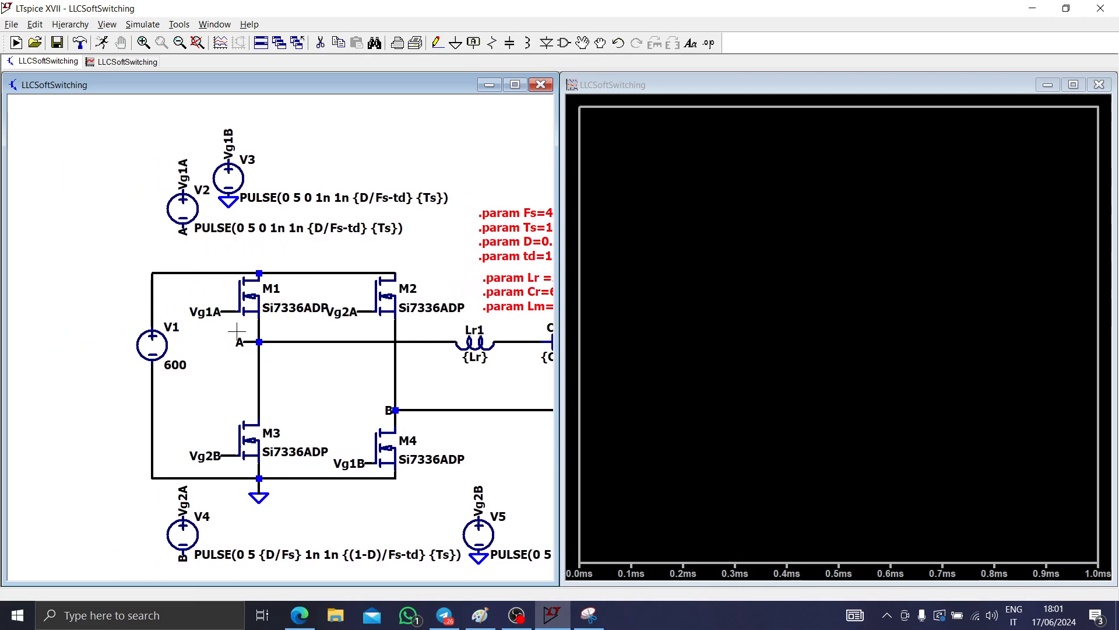
{"action": "left_click", "coordinate": [363, 451]}
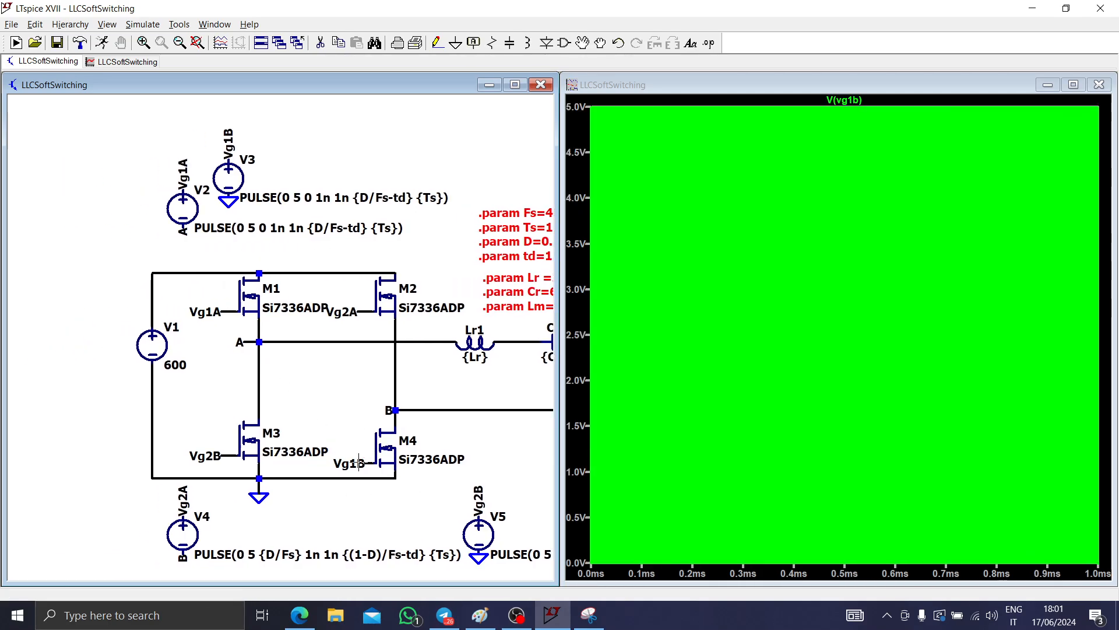
{"action": "left_click_drag", "start_coordinate": [612, 561], "coordinate": [593, 110]}
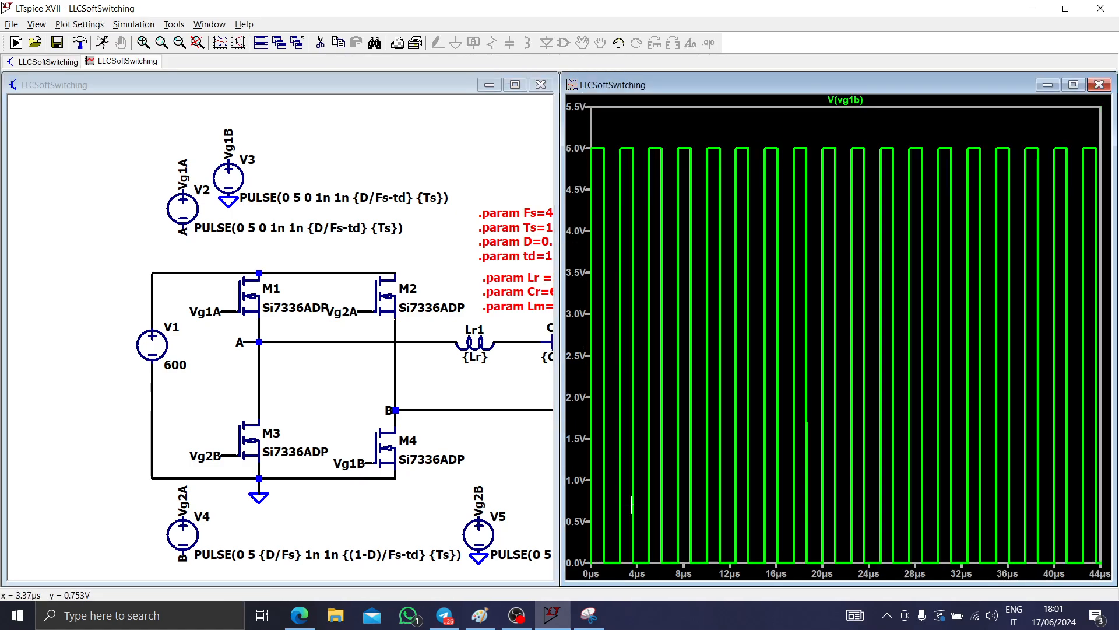
{"action": "left_click_drag", "start_coordinate": [681, 561], "coordinate": [560, 135]}
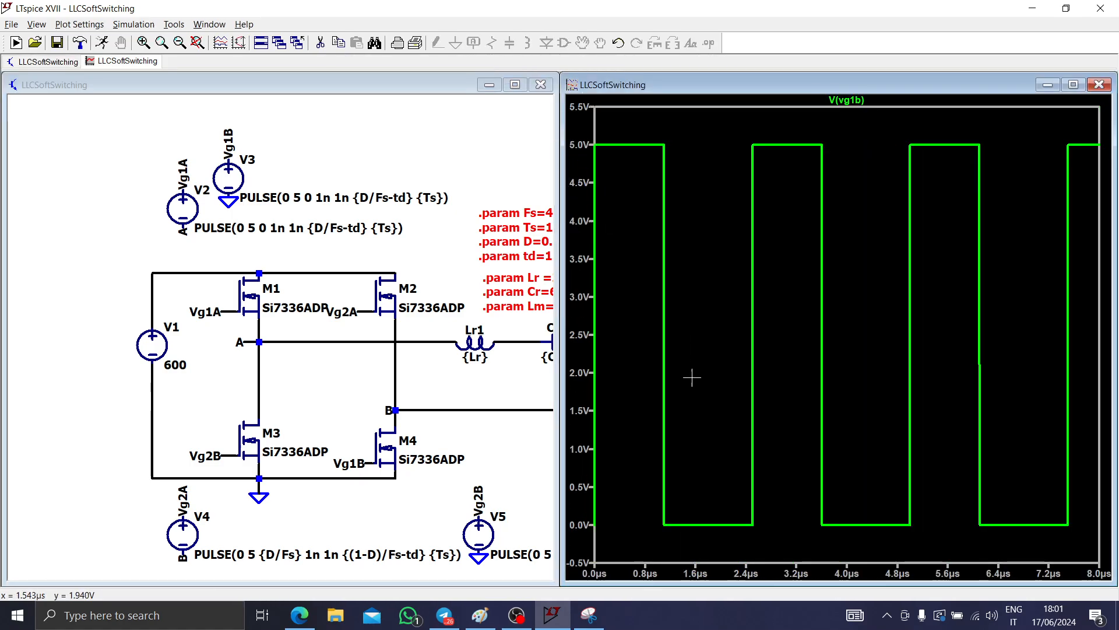
- Add an empty plot pane above the Vg1B waveform and plot the differential voltage V(Vg1A,A) with Vg1B
{"action": "right_click", "coordinate": [694, 364]}
{"action": "left_click", "coordinate": [708, 441]}
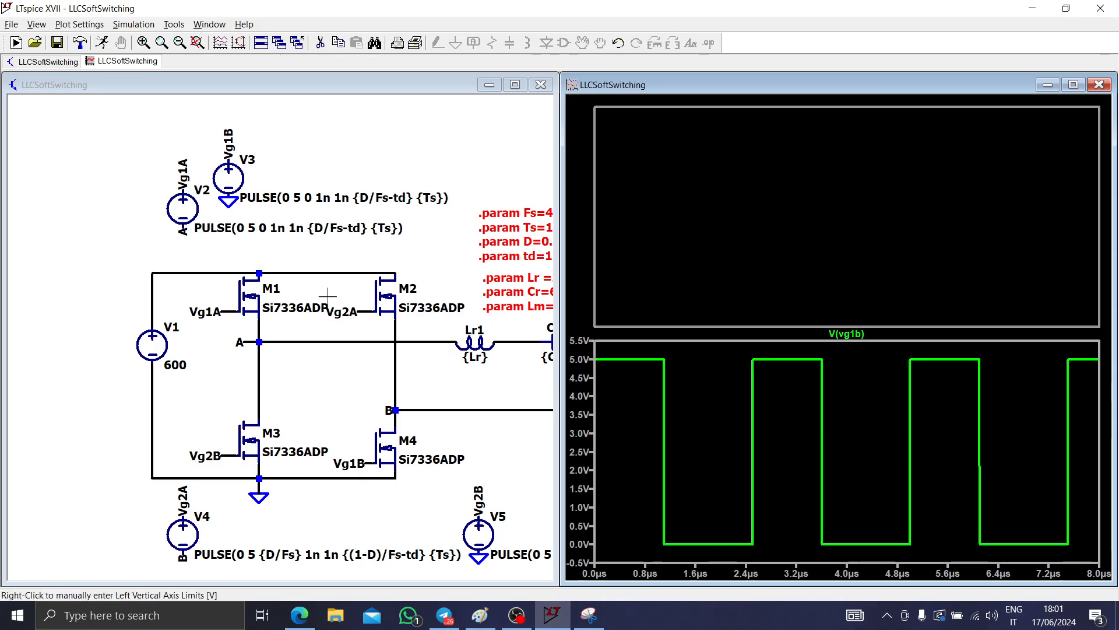
{"action": "left_click", "coordinate": [302, 386]}
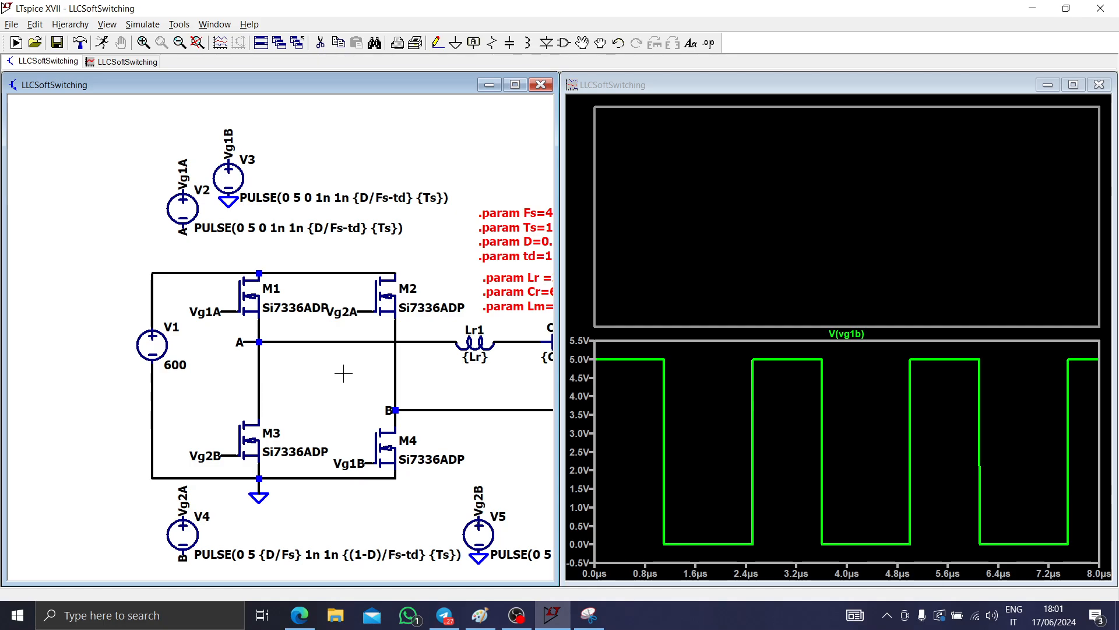
{"action": "left_click_drag", "start_coordinate": [230, 311], "coordinate": [251, 341]}
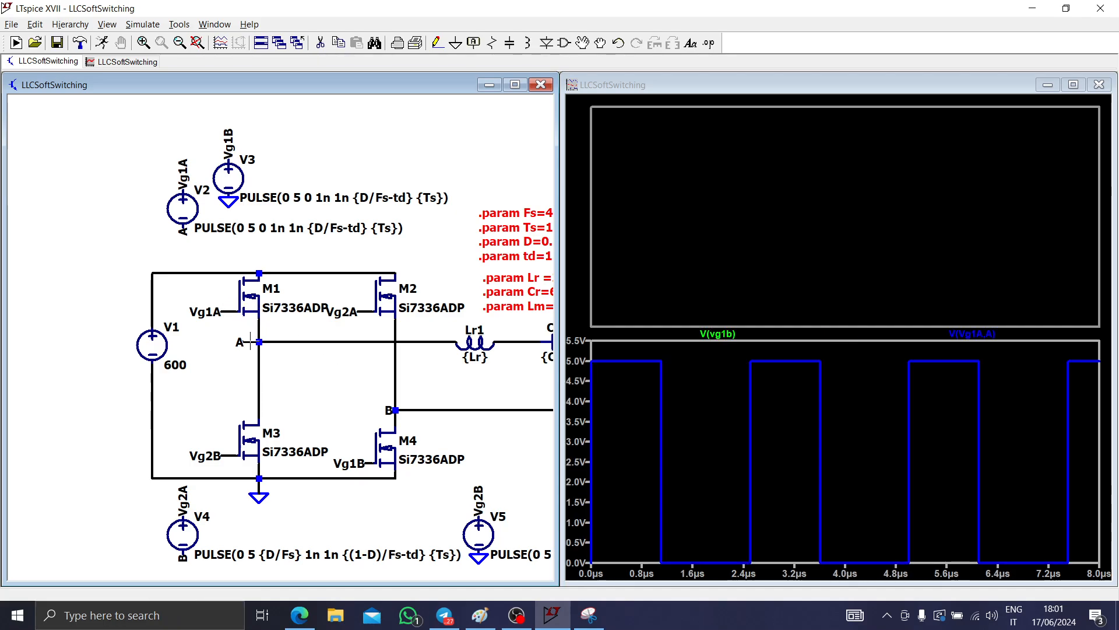
- Plot M3's gate voltage Vg2B with Vg1B and zoom in on the first dead time between their pulses
{"action": "scroll", "coordinate": [321, 435], "scroll_direction": "up", "scroll_amount": 2}
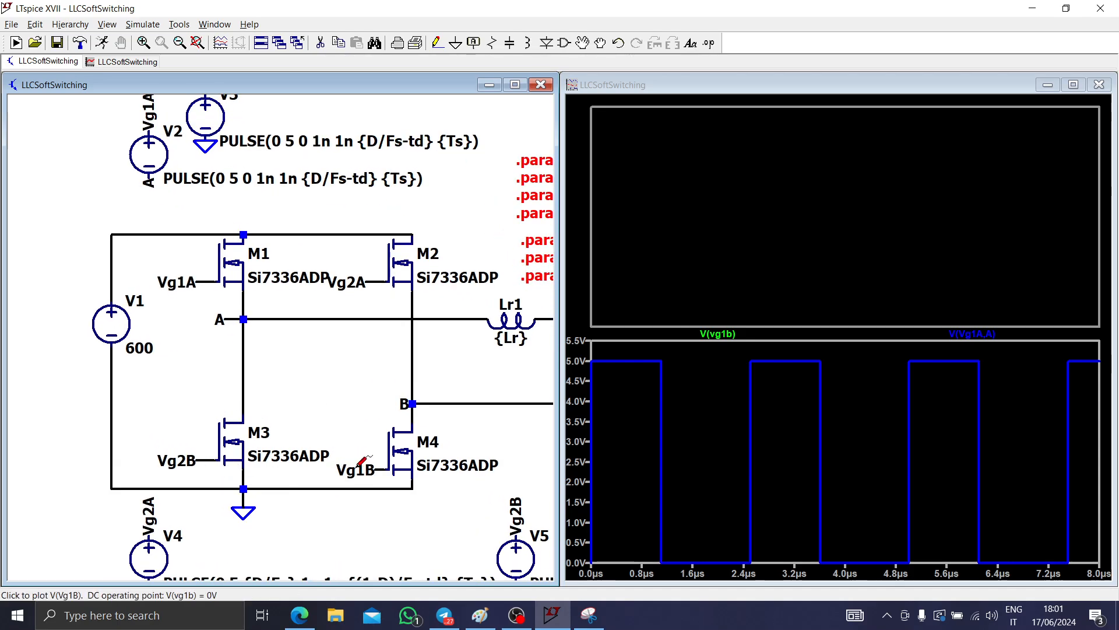
{"action": "left_click", "coordinate": [189, 457]}
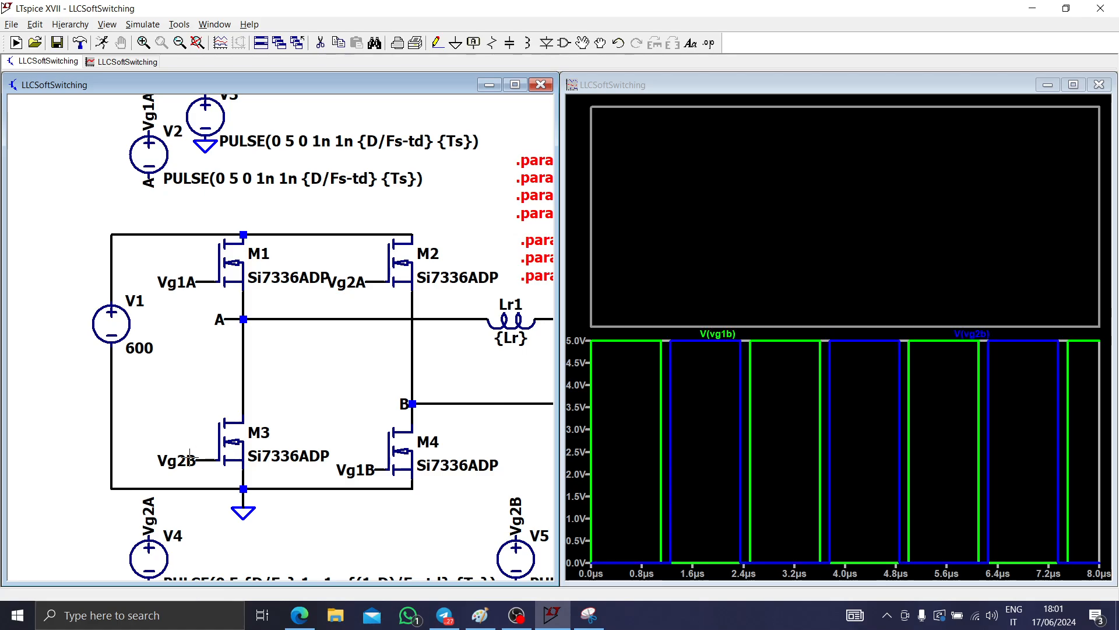
{"action": "left_click", "coordinate": [671, 545]}
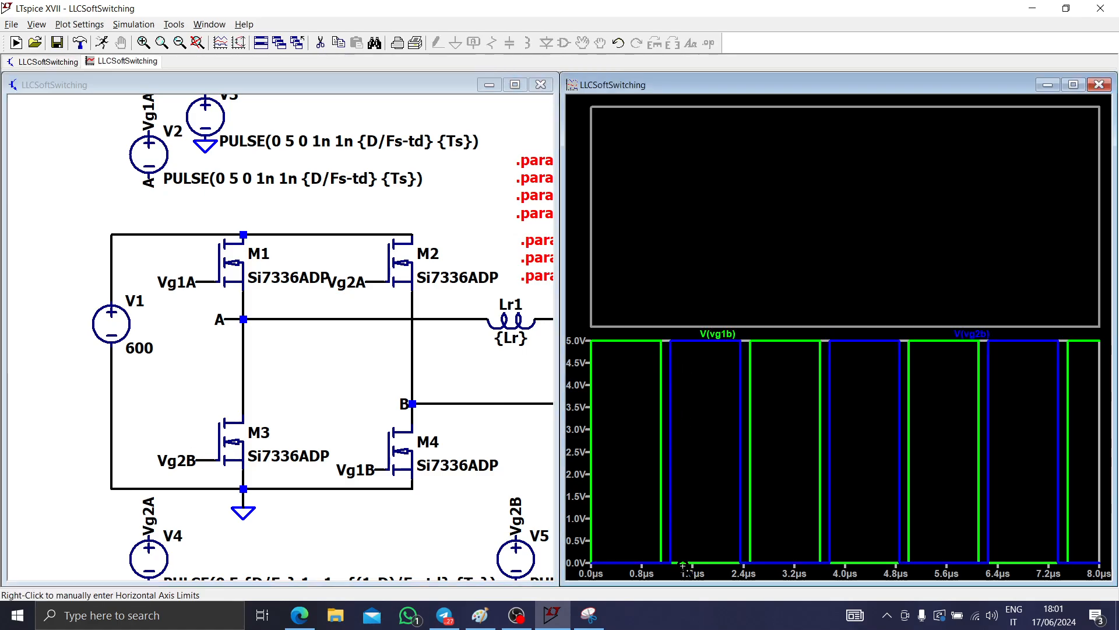
{"action": "left_click_drag", "start_coordinate": [689, 576], "coordinate": [635, 338]}
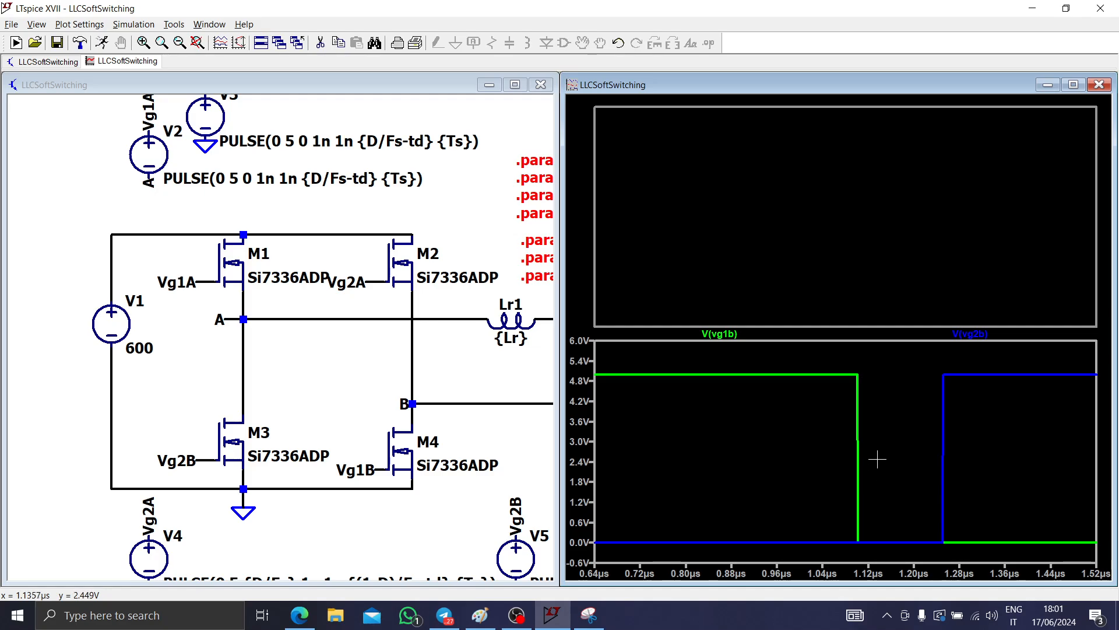
- Restore the full time range and zoom the Vg1B and Vg2B waveforms to about the first 44 µs
{"action": "right_click", "coordinate": [870, 222]}
{"action": "left_click", "coordinate": [889, 232]}
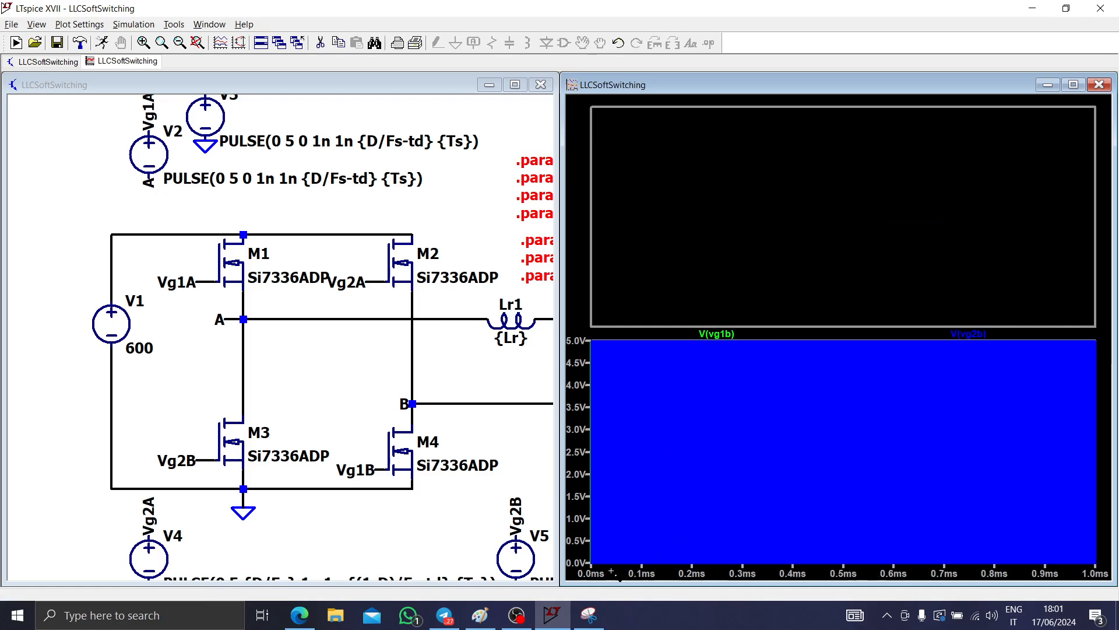
{"action": "left_click_drag", "start_coordinate": [612, 576], "coordinate": [588, 286]}
{"action": "left_click_drag", "start_coordinate": [484, 342], "coordinate": [288, 358]}
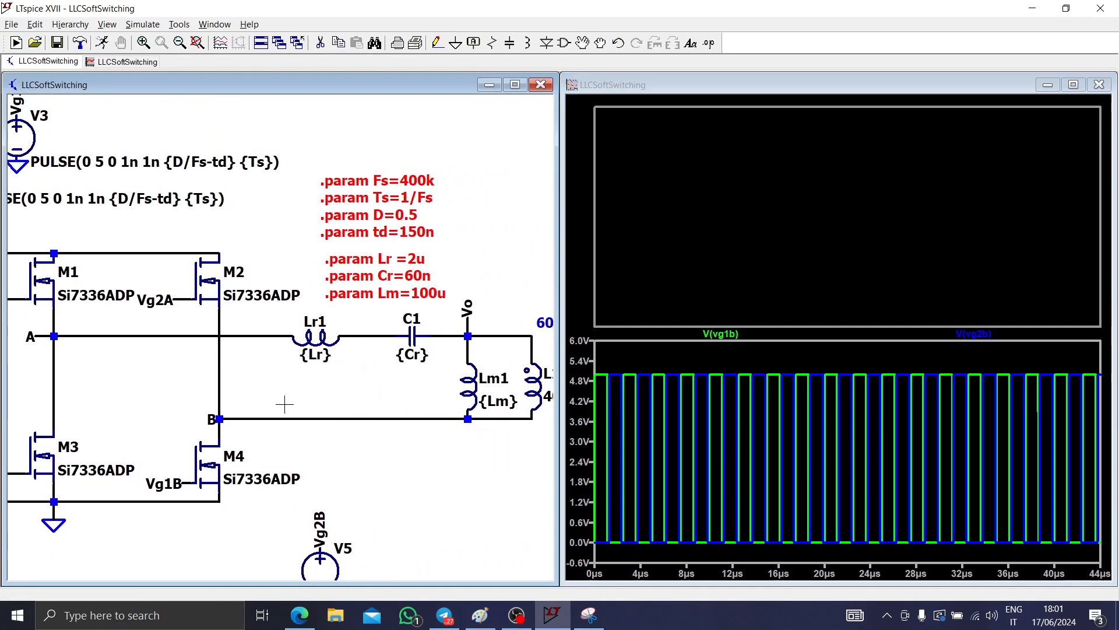
- Plot the differential bridge voltage V(A,B) in the upper pane and zoom the waveforms to about 6.3–14 µs
{"action": "left_click_drag", "start_coordinate": [282, 400], "coordinate": [365, 401]}
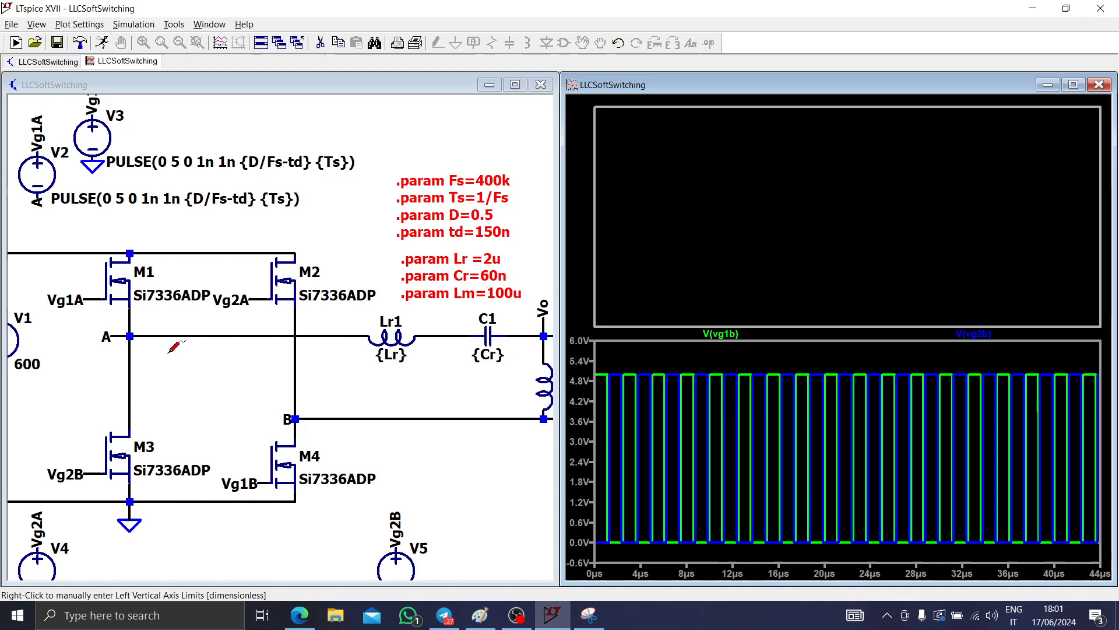
{"action": "left_click_drag", "start_coordinate": [224, 385], "coordinate": [204, 397]}
{"action": "left_click_drag", "start_coordinate": [153, 372], "coordinate": [257, 375]}
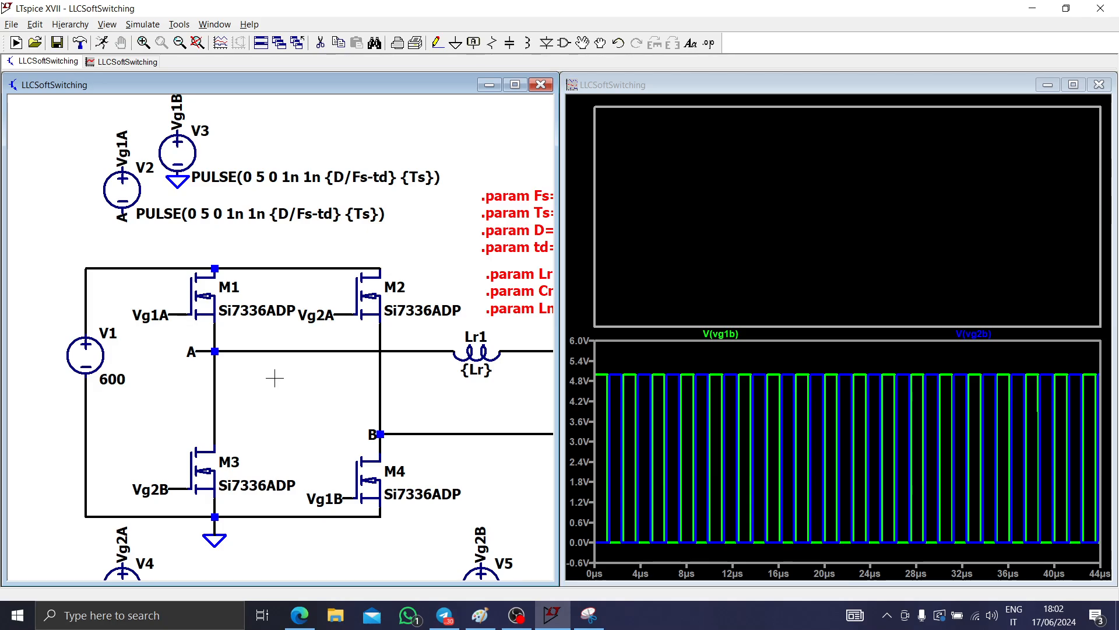
{"action": "left_click_drag", "start_coordinate": [275, 379], "coordinate": [165, 379]}
{"action": "left_click_drag", "start_coordinate": [305, 351], "coordinate": [317, 435]}
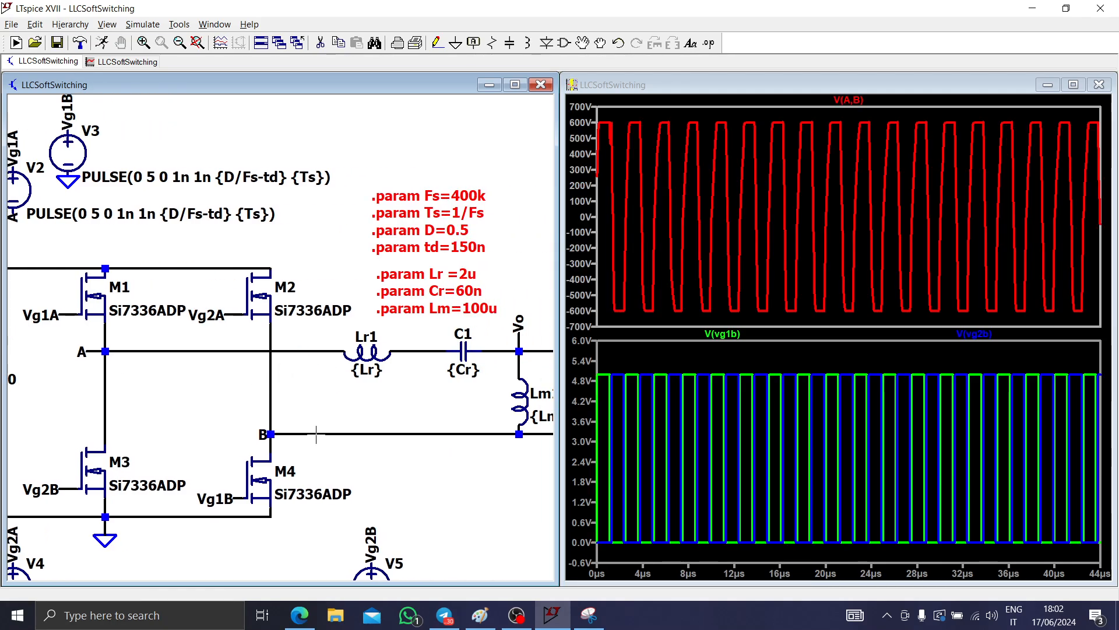
{"action": "left_click_drag", "start_coordinate": [672, 315], "coordinate": [752, 106]}
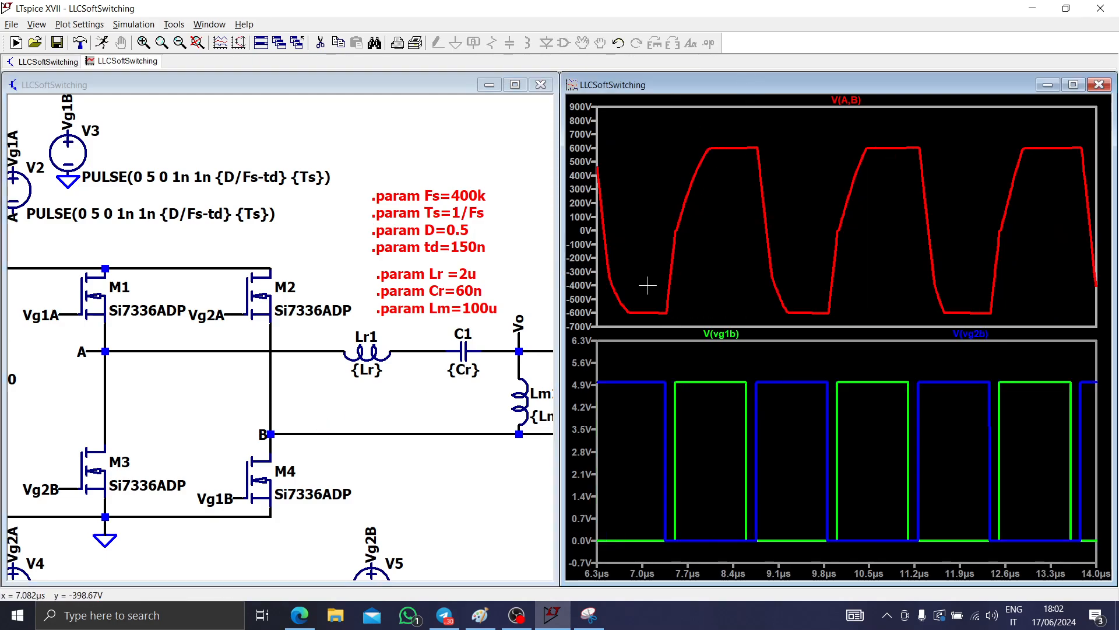
- Restore the full time range and zoom V(A,B) and the gate signals near the simulation's end, to about 958–971 µs
{"action": "right_click", "coordinate": [737, 159]}
{"action": "left_click", "coordinate": [755, 168]}
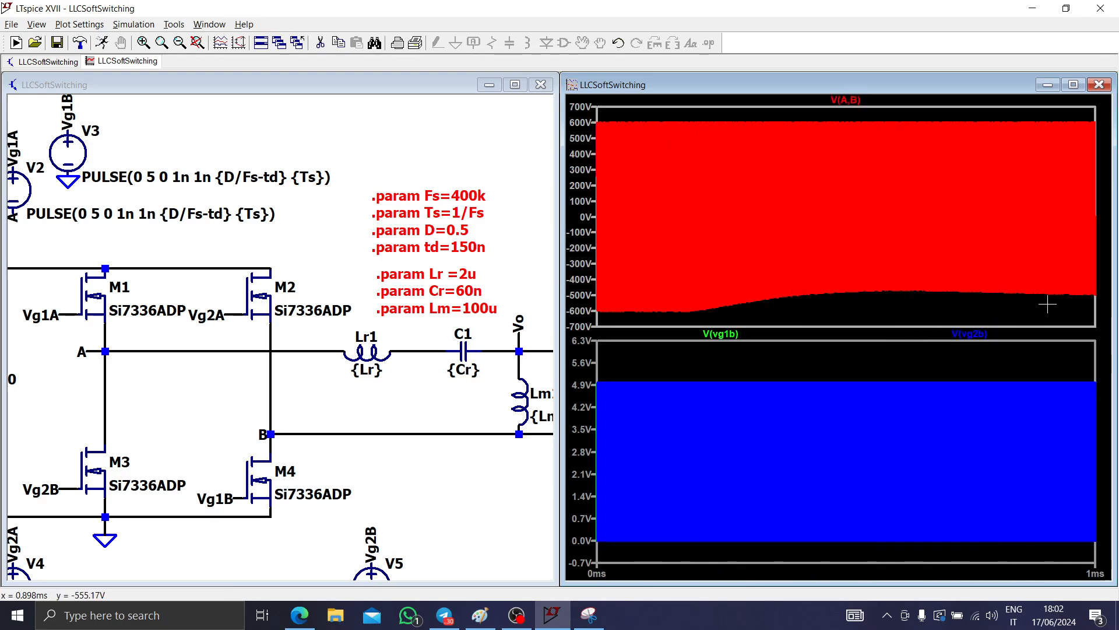
{"action": "left_click_drag", "start_coordinate": [1047, 304], "coordinate": [1108, 123]}
{"action": "left_click_drag", "start_coordinate": [859, 324], "coordinate": [928, 128]}
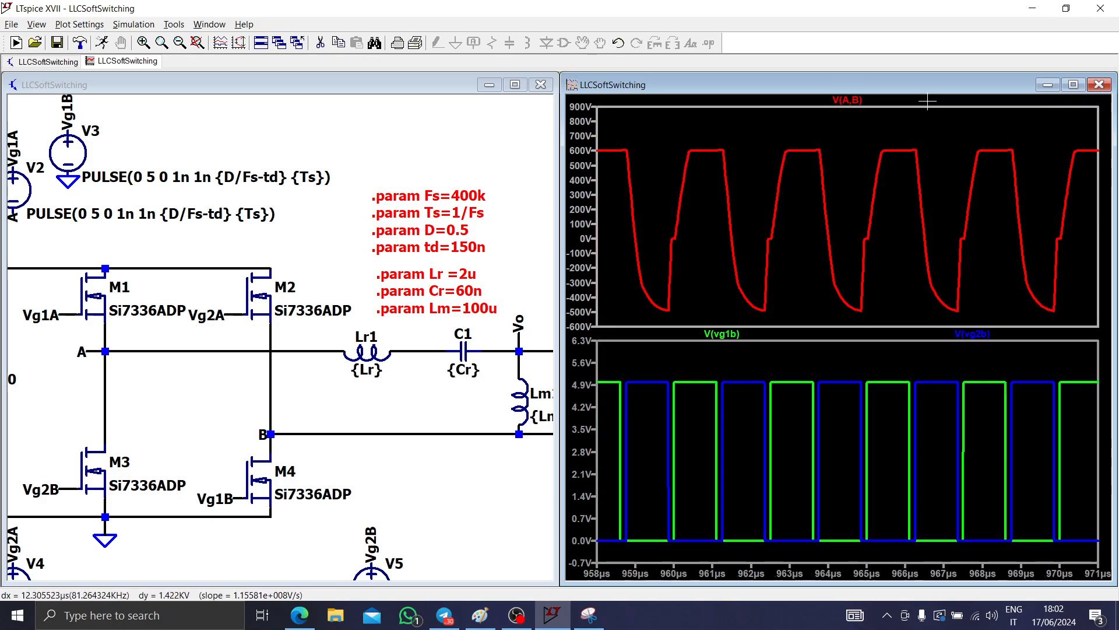
- Restore the full time range and zoom V(A,B) and the gate signals in two stages to about 123–137 µs
{"action": "right_click", "coordinate": [764, 197]}
{"action": "left_click", "coordinate": [786, 206]}
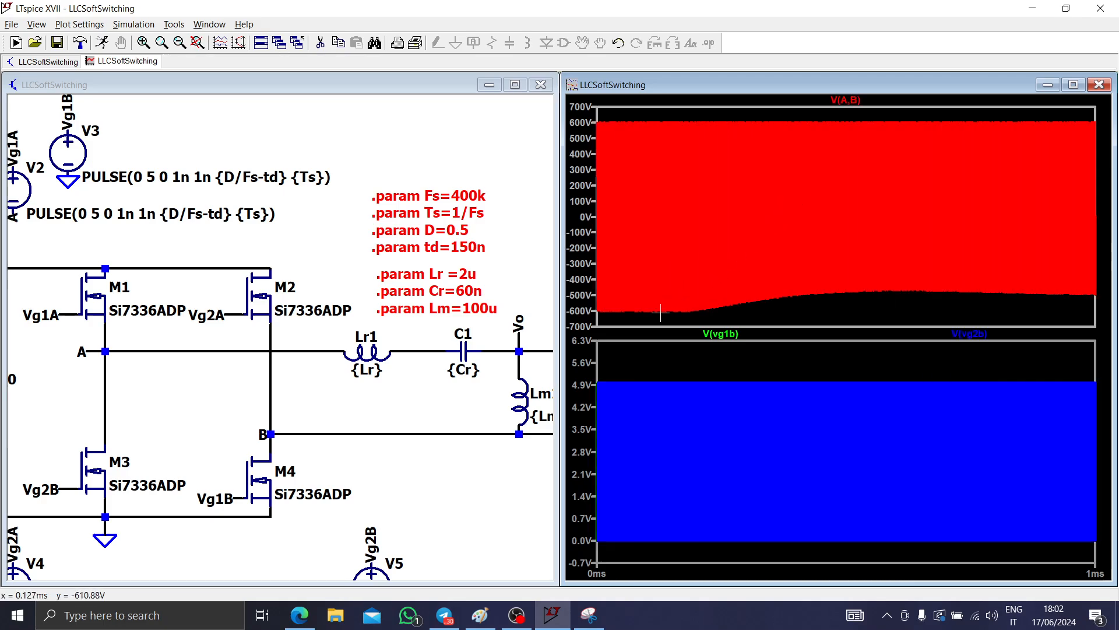
{"action": "left_click_drag", "start_coordinate": [661, 313], "coordinate": [687, 125]}
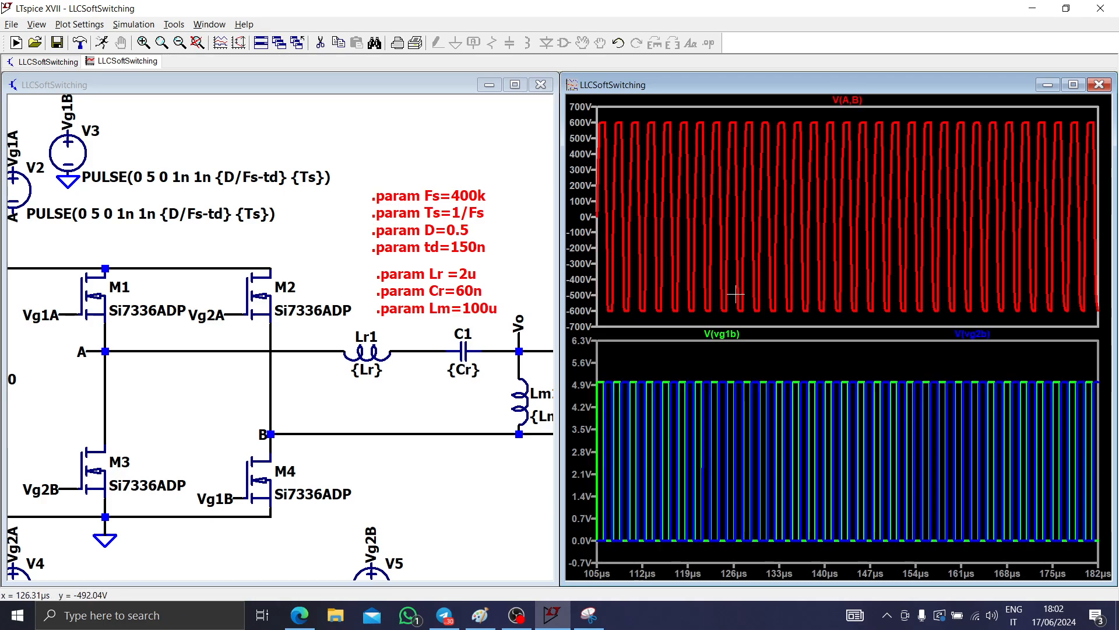
{"action": "left_click_drag", "start_coordinate": [714, 321], "coordinate": [801, 131]}
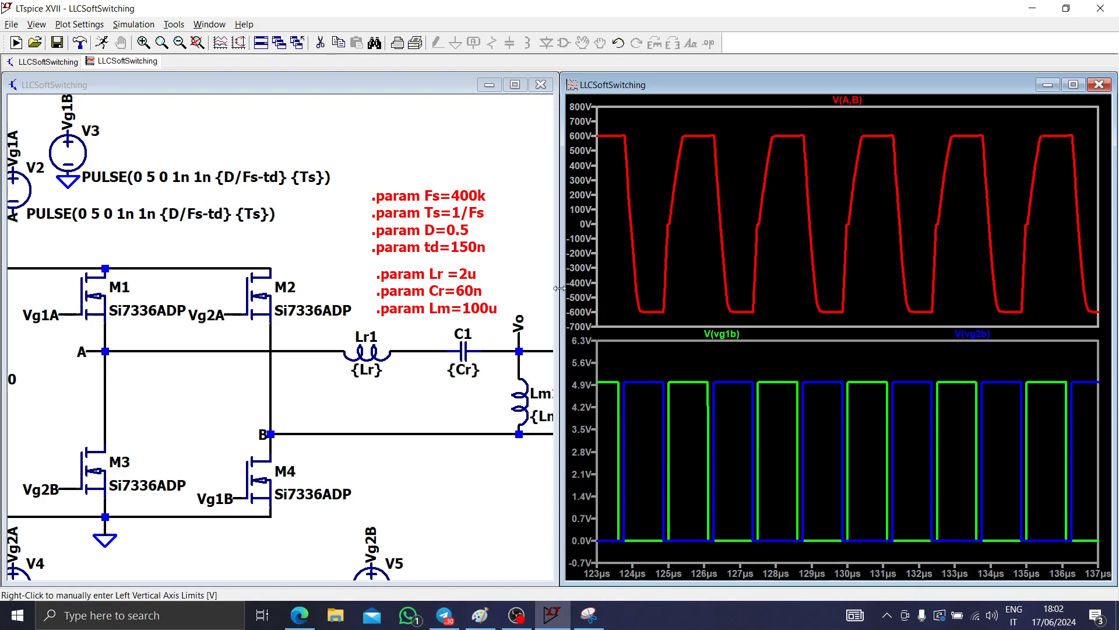
- Plot only the current through the magnetising inductor Lm1 in the upper pane and show the full time range
{"action": "left_click_drag", "start_coordinate": [449, 413], "coordinate": [382, 402]}
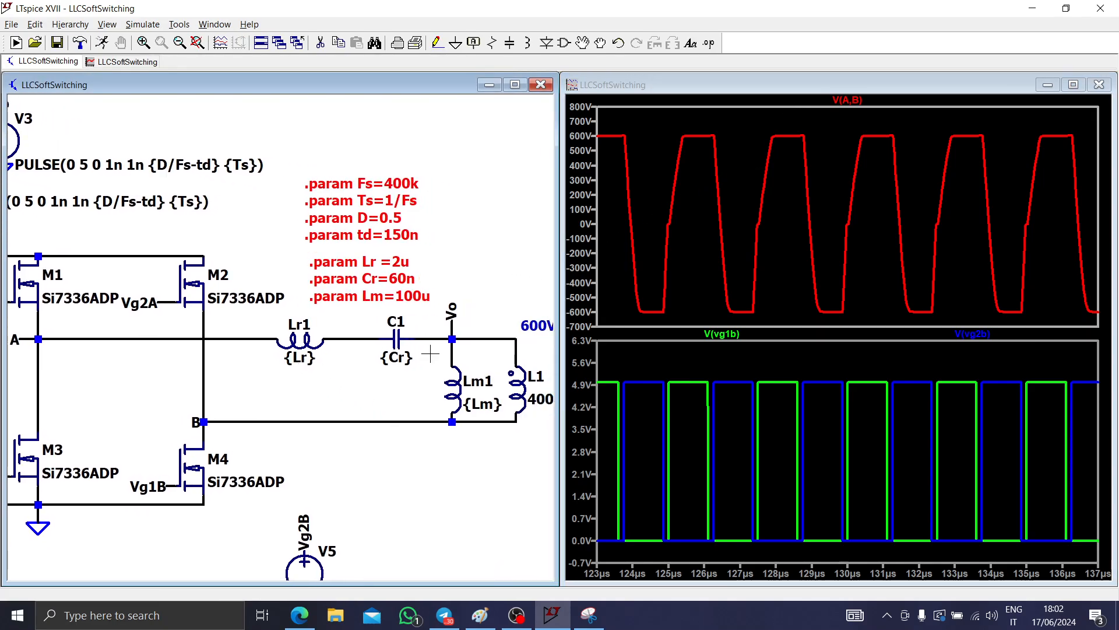
{"action": "left_click", "coordinate": [455, 379]}
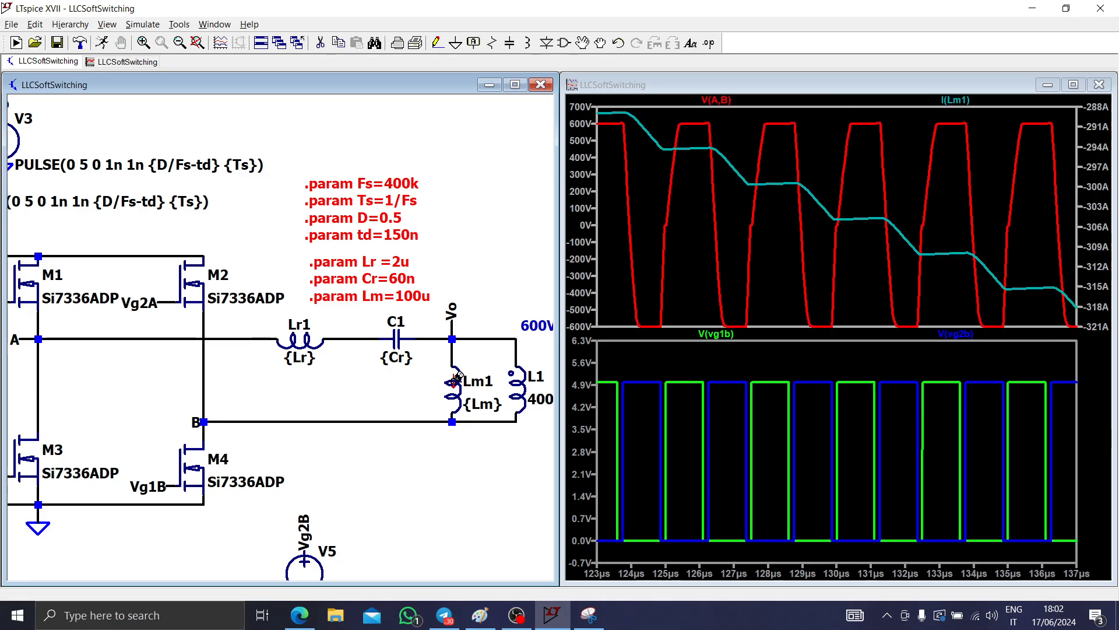
{"action": "right_click", "coordinate": [643, 245]}
{"action": "left_click", "coordinate": [664, 253]}
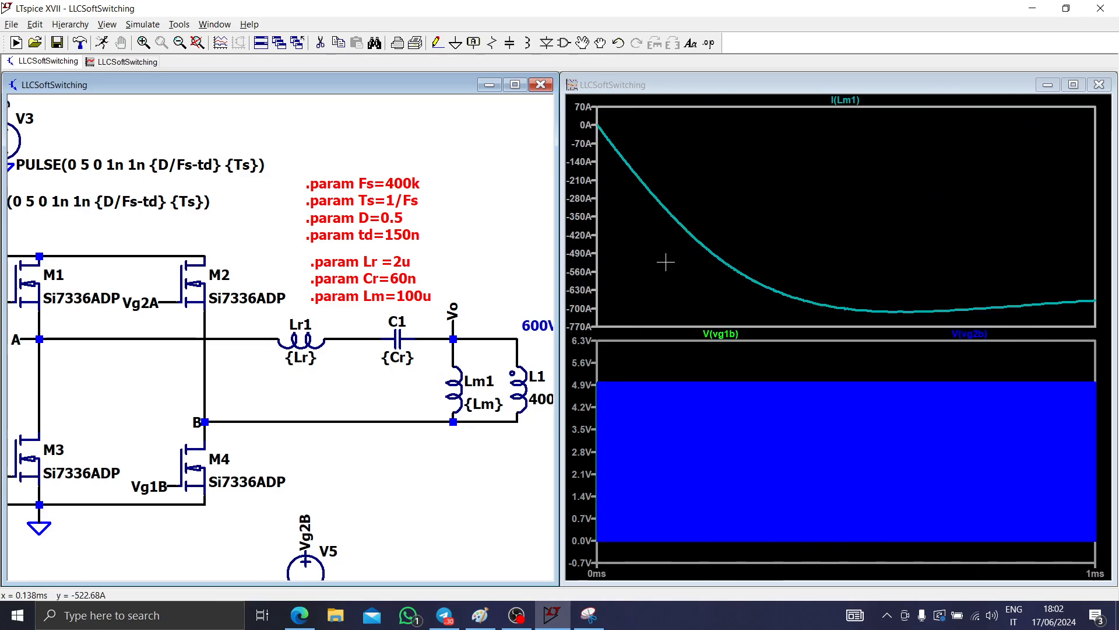
- Add the SPICE directive K L1 L2 1 above the transformer's "600V to 30V" note and rerun the simulation
{"action": "scroll", "coordinate": [441, 353], "scroll_direction": "down", "scroll_amount": 1}
{"action": "scroll", "coordinate": [454, 364], "scroll_direction": "down", "scroll_amount": 1}
{"action": "left_click_drag", "start_coordinate": [448, 425], "coordinate": [354, 425]}
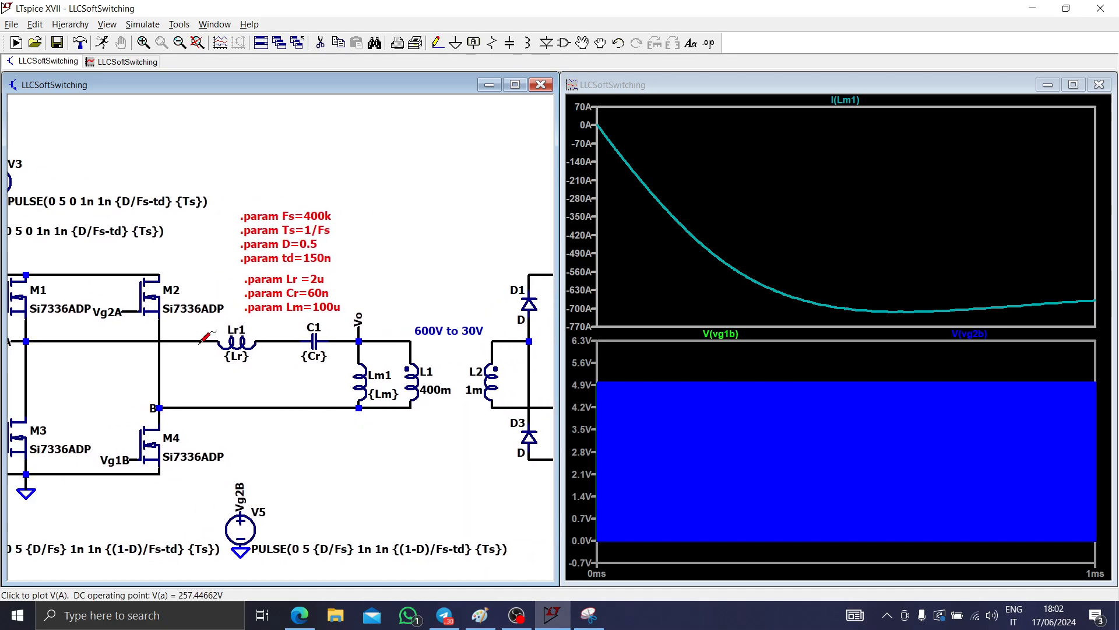
{"action": "left_click_drag", "start_coordinate": [212, 401], "coordinate": [208, 404]}
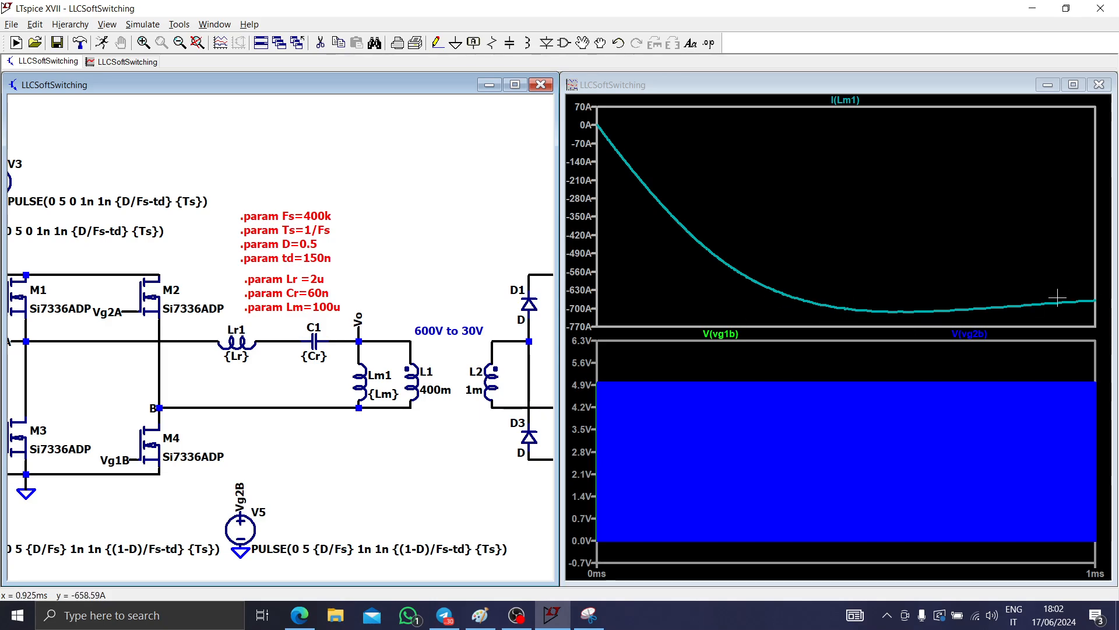
{"action": "left_click_drag", "start_coordinate": [425, 454], "coordinate": [312, 457]}
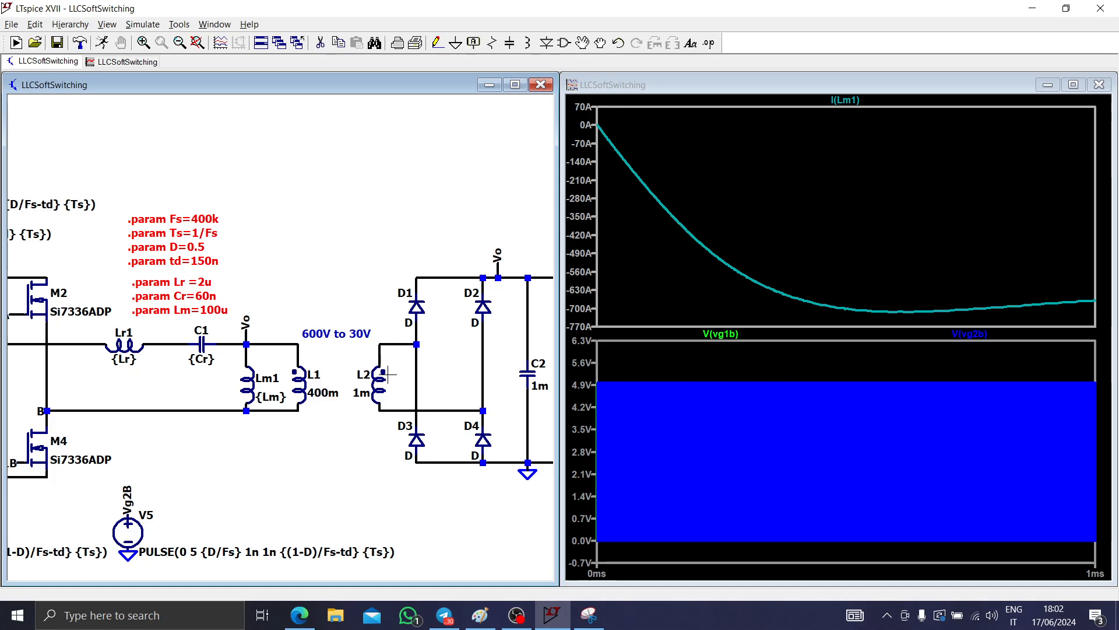
{"action": "key", "text": "s"}
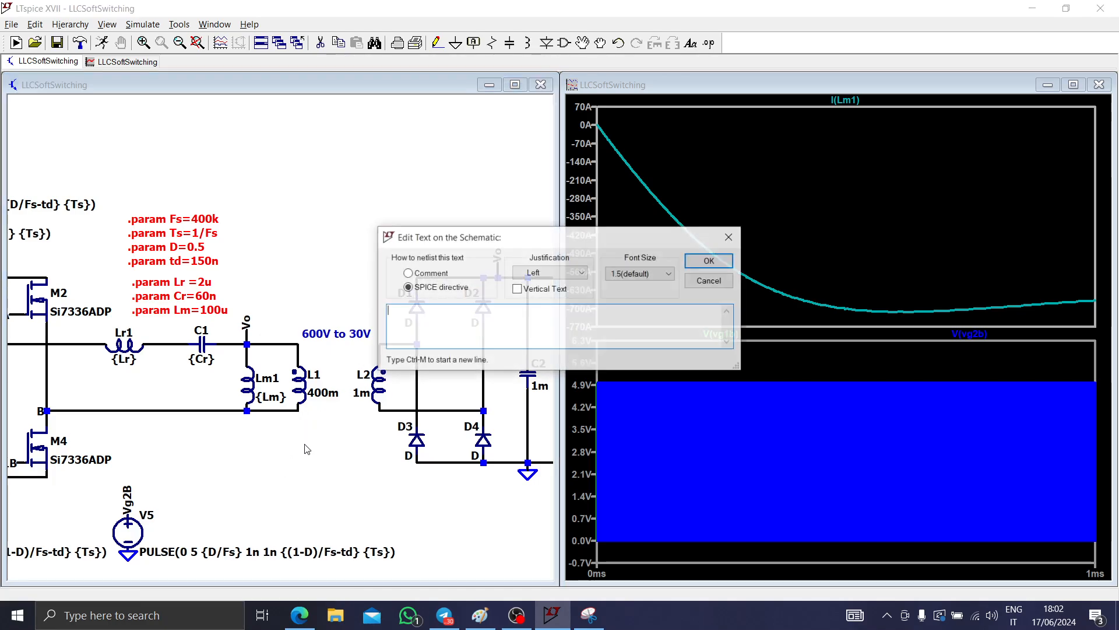
{"action": "type", "text": "K L1"}
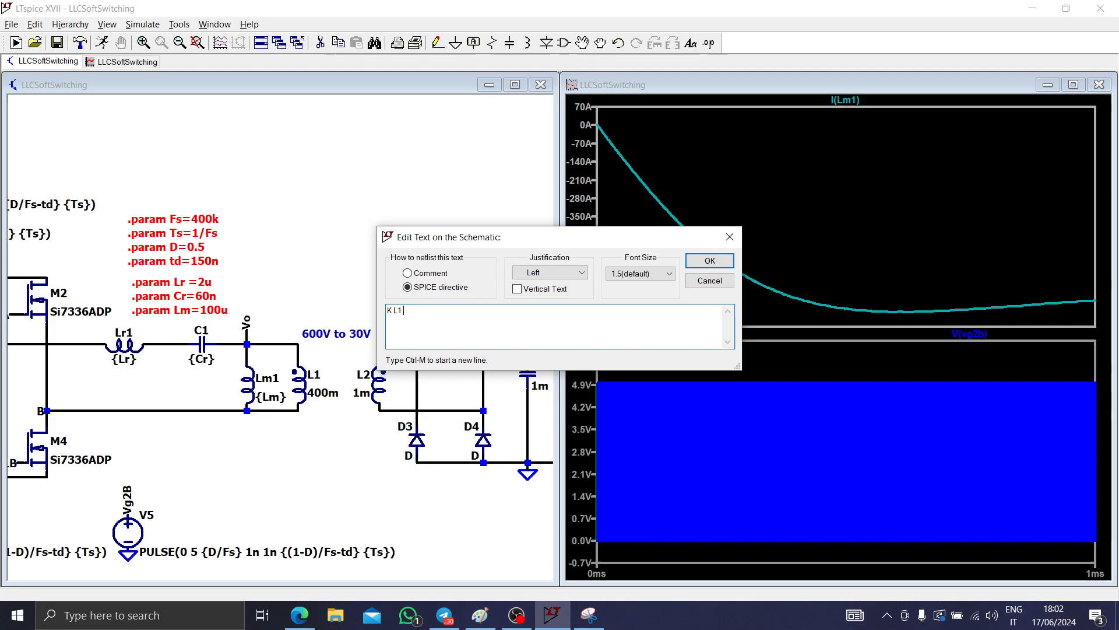
{"action": "type", "text": " L2 1"}
{"action": "key", "text": "Return"}
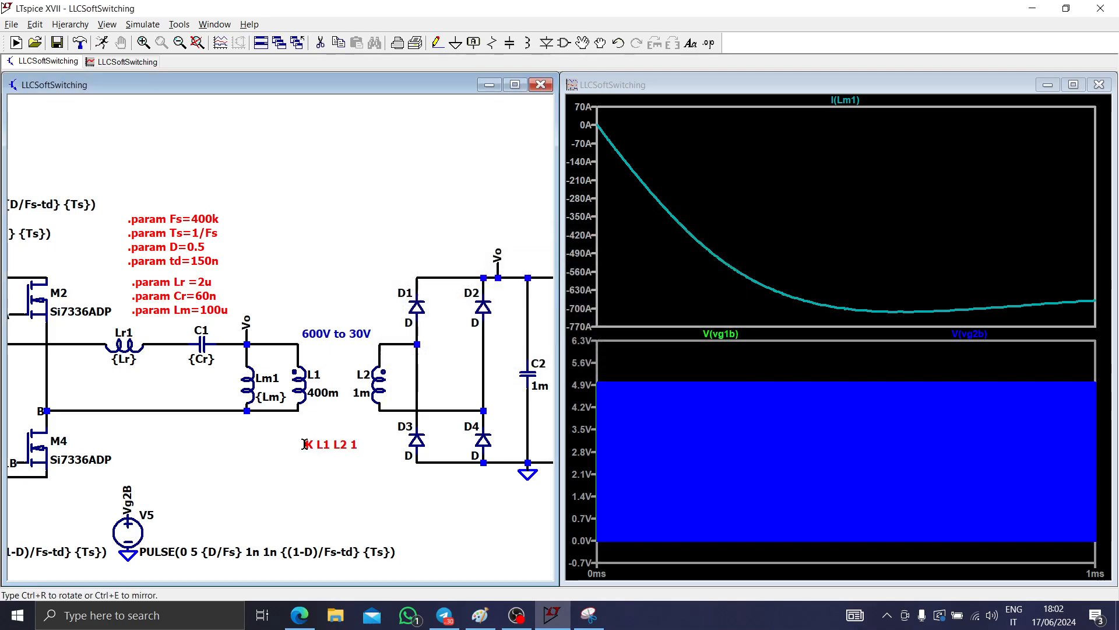
{"action": "left_click", "coordinate": [321, 308]}
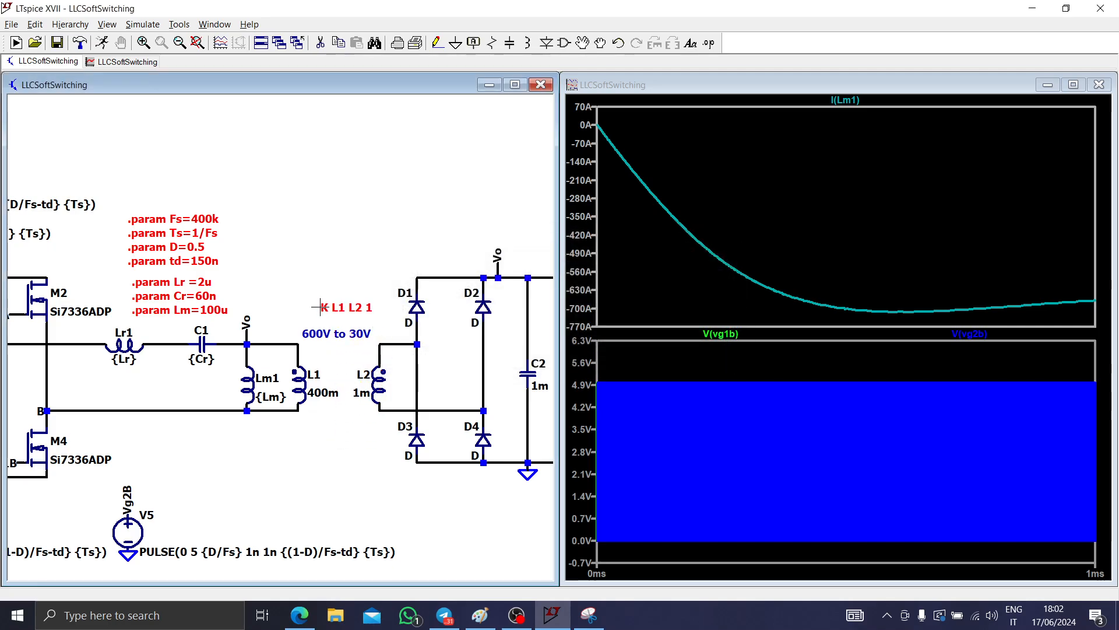
{"action": "left_click", "coordinate": [102, 45]}
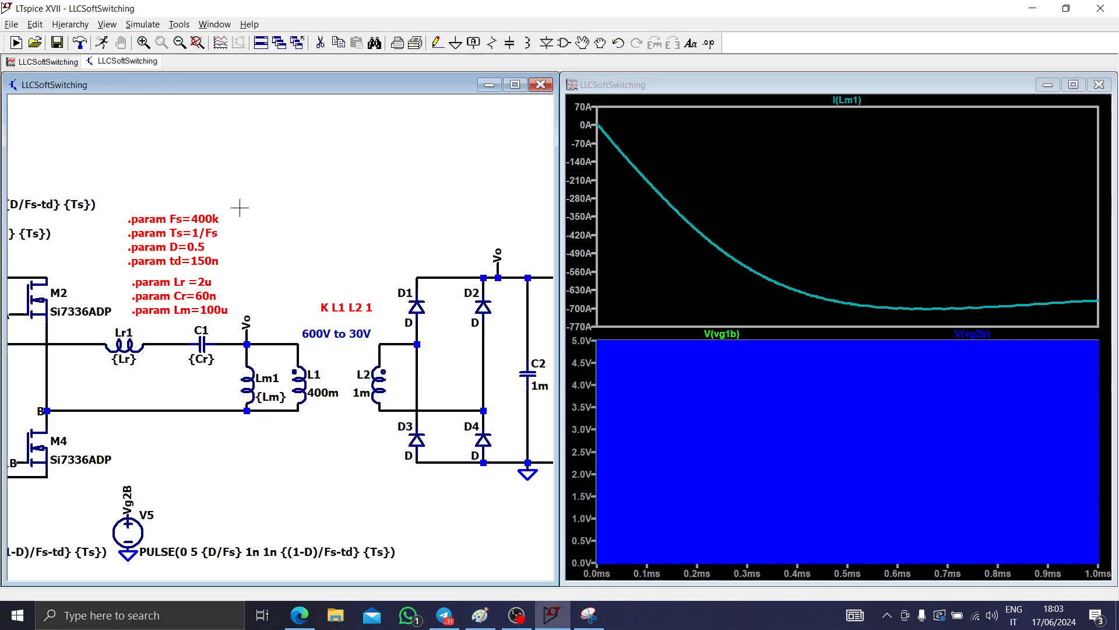
- Delete the duplicate Vo net label and its wire stub from the primary-side node above Lm1
{"action": "left_click_drag", "start_coordinate": [144, 386], "coordinate": [316, 368]}
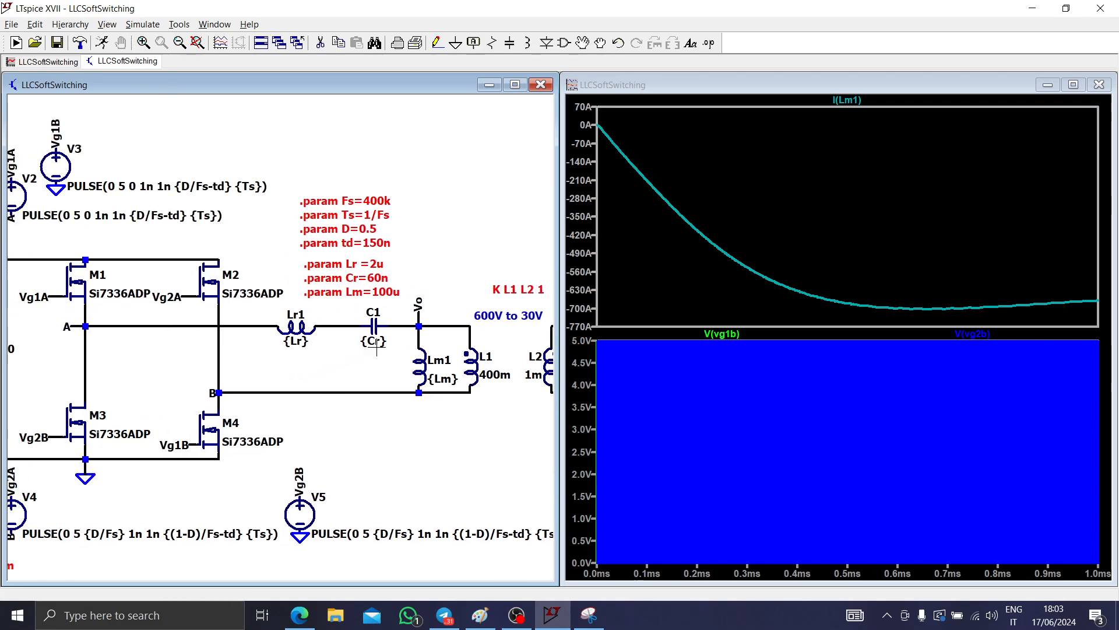
{"action": "left_click_drag", "start_coordinate": [376, 347], "coordinate": [179, 360]}
{"action": "scroll", "coordinate": [194, 341], "scroll_direction": "up", "scroll_amount": 4}
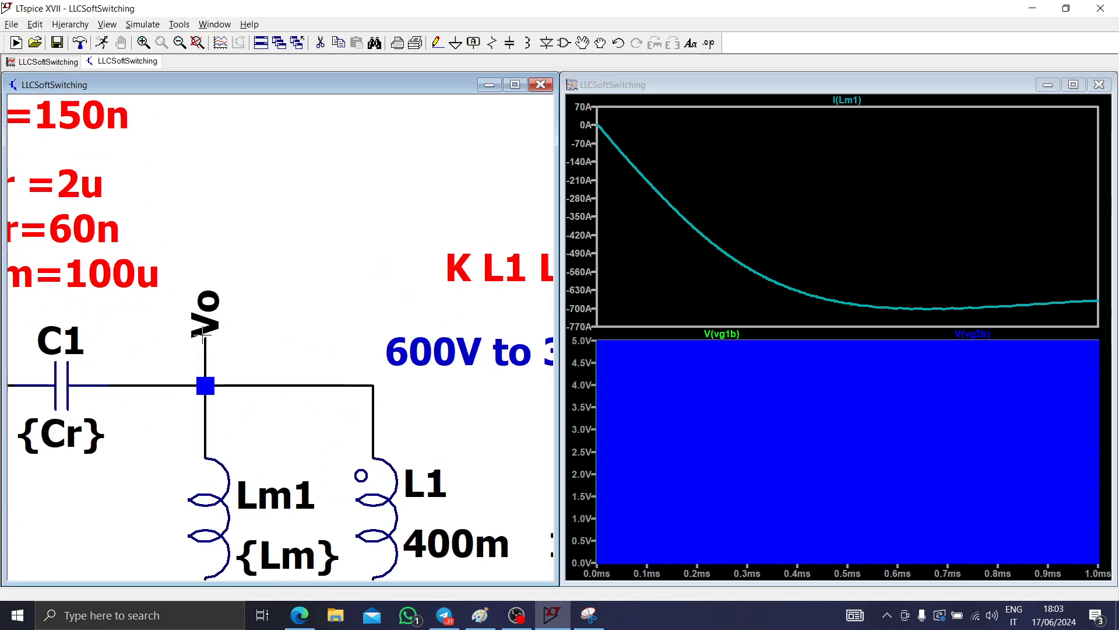
{"action": "scroll", "coordinate": [203, 335], "scroll_direction": "down", "scroll_amount": 3}
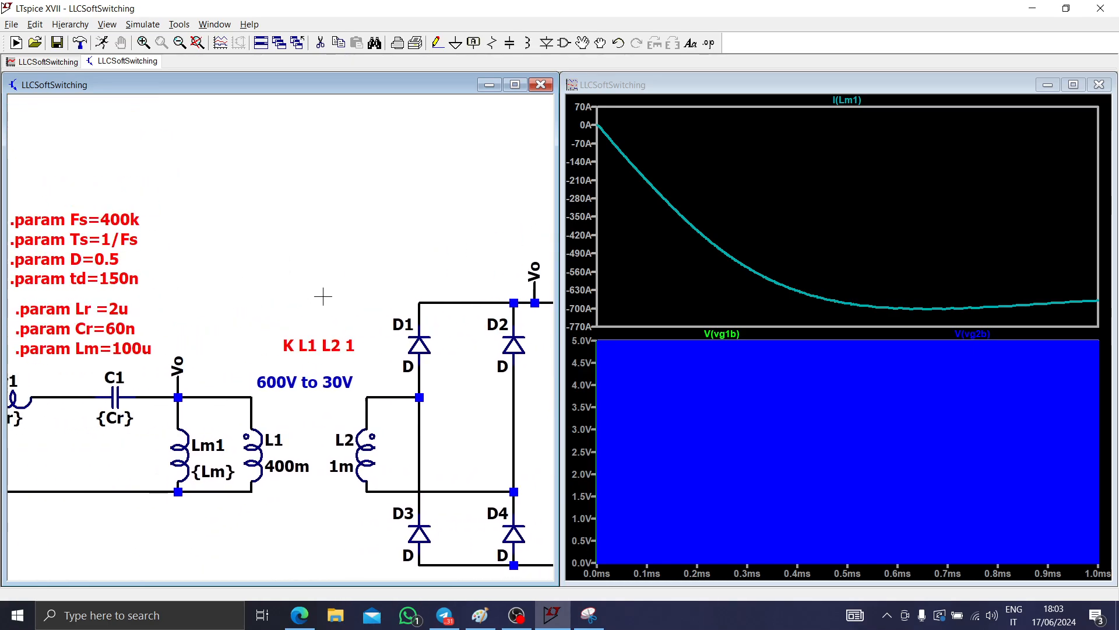
{"action": "scroll", "coordinate": [183, 372], "scroll_direction": "up", "scroll_amount": 2}
{"action": "key", "text": "F5"}
{"action": "left_click", "coordinate": [177, 387]}
{"action": "left_click", "coordinate": [184, 373]}
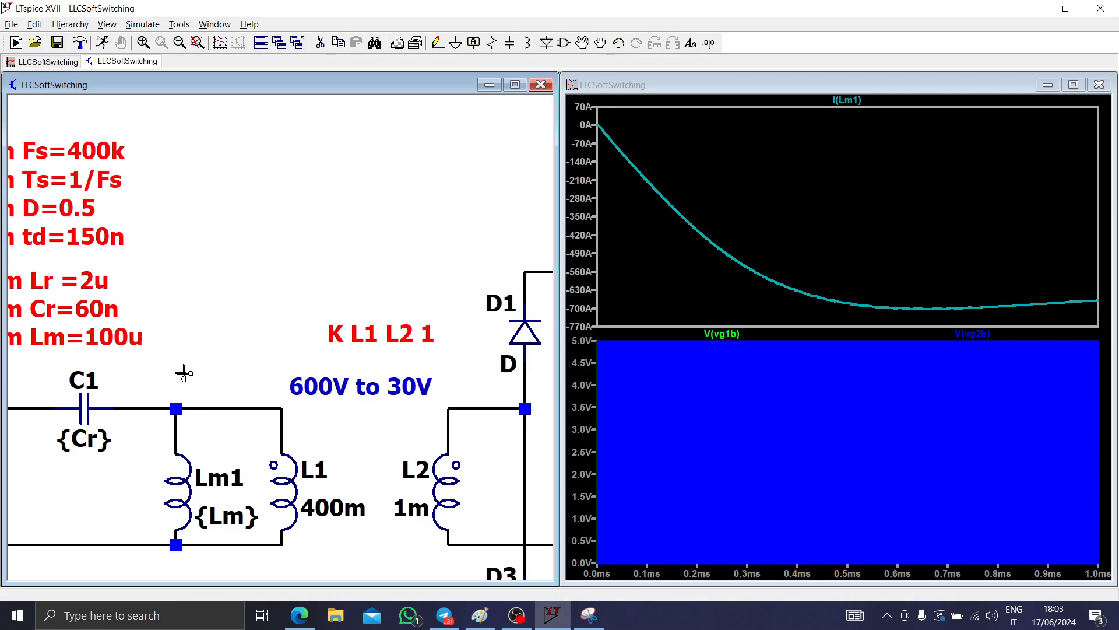
{"action": "scroll", "coordinate": [216, 387], "scroll_direction": "down", "scroll_amount": 2}
{"action": "key", "text": "Escape"}
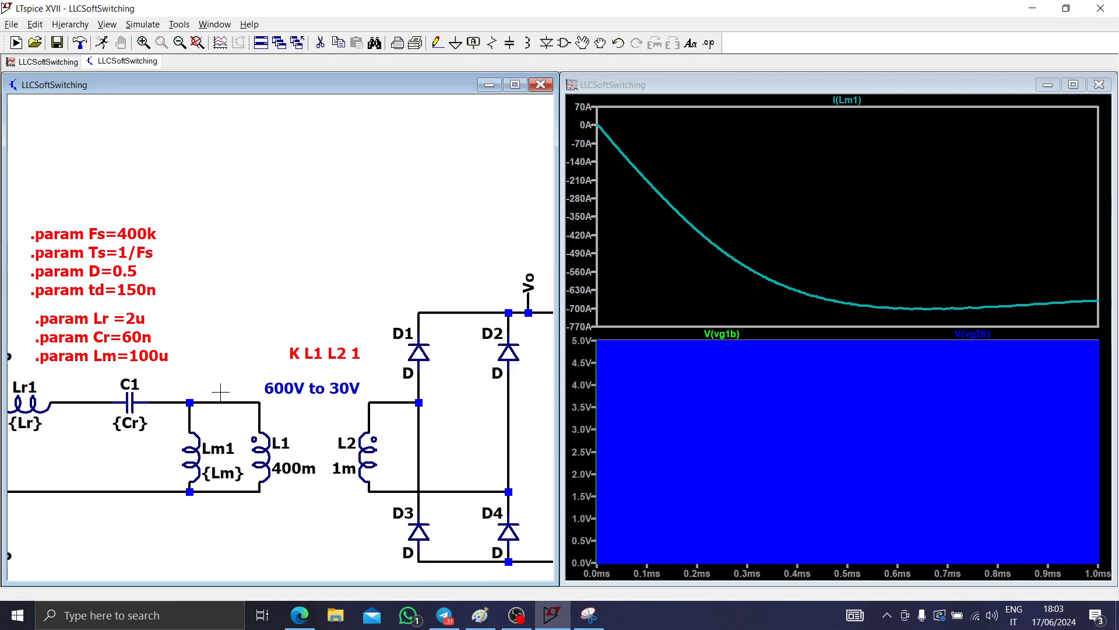
{"action": "left_click_drag", "start_coordinate": [201, 382], "coordinate": [335, 355]}
{"action": "scroll", "coordinate": [335, 355], "scroll_direction": "down", "scroll_amount": 2}
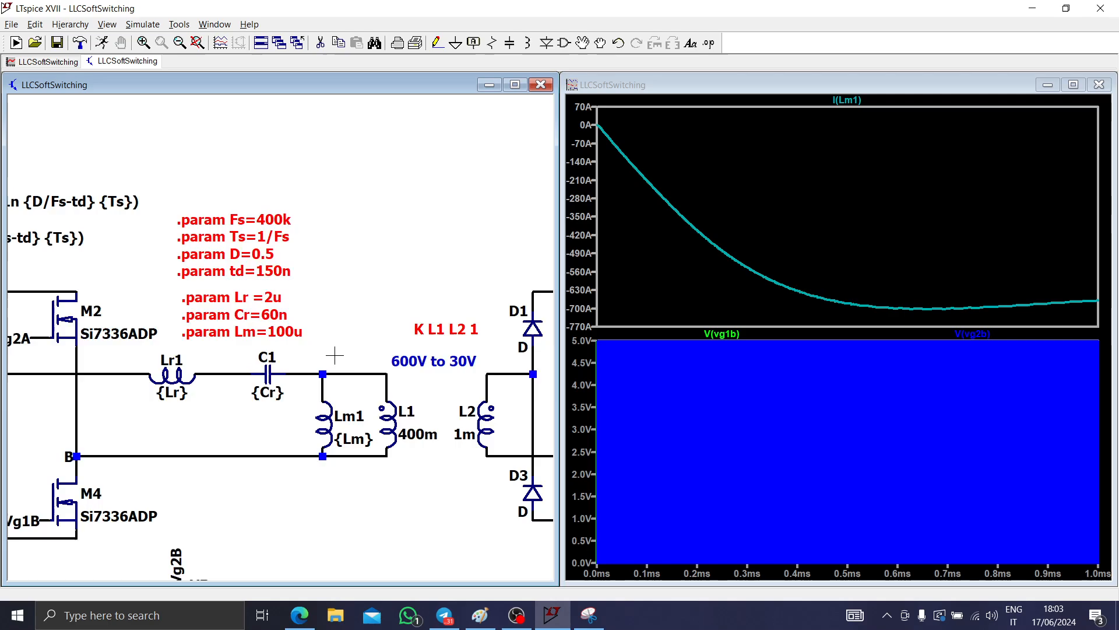
- Rerun the simulation and plot Lr1's current together with Lm1's current over about 660.5–665.5 µs
{"action": "left_click", "coordinate": [101, 42]}
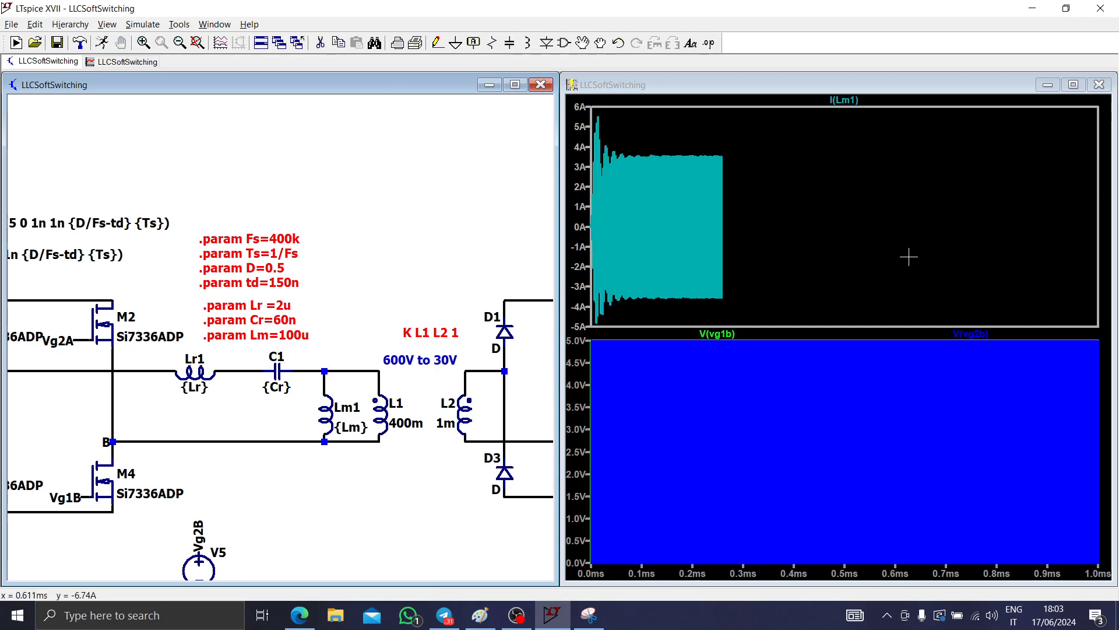
{"action": "left_click_drag", "start_coordinate": [922, 317], "coordinate": [941, 137]}
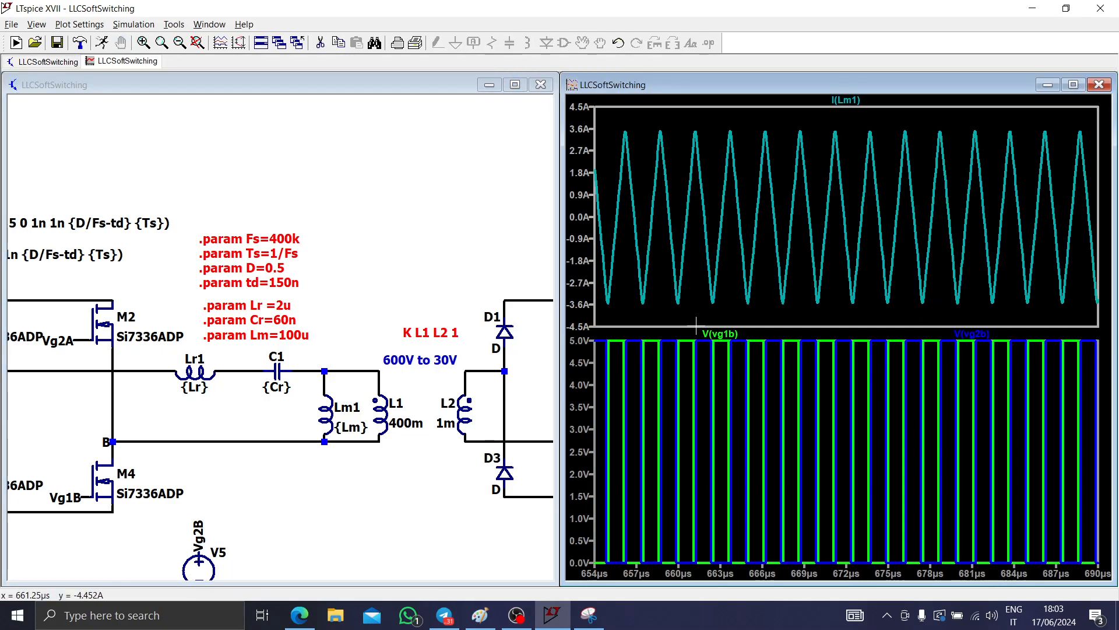
{"action": "left_click_drag", "start_coordinate": [696, 324], "coordinate": [754, 269]}
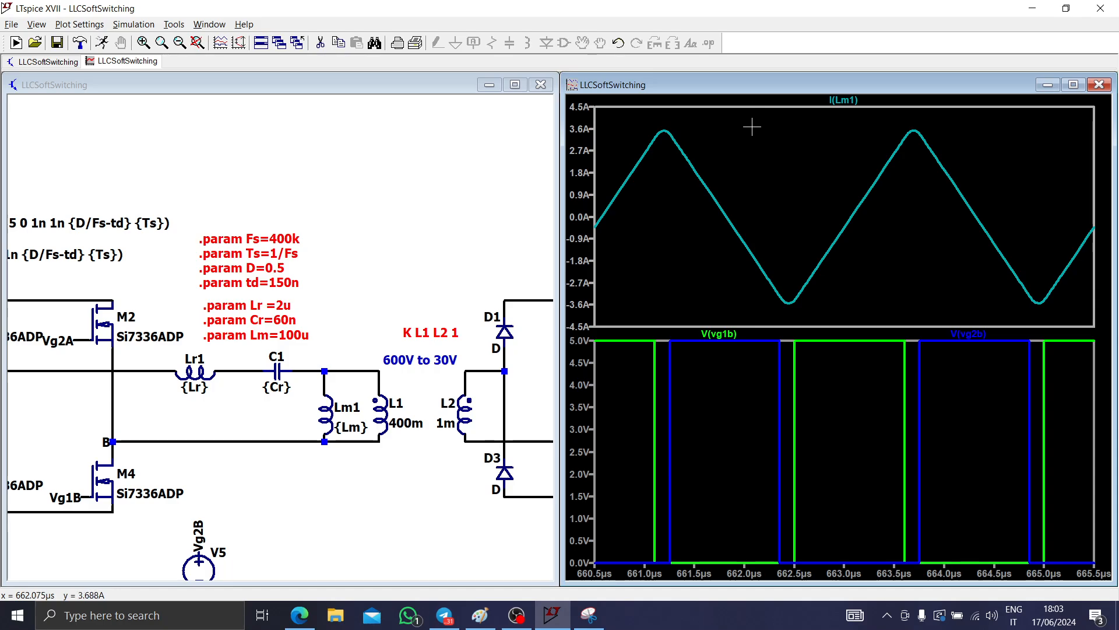
{"action": "left_click", "coordinate": [267, 422]}
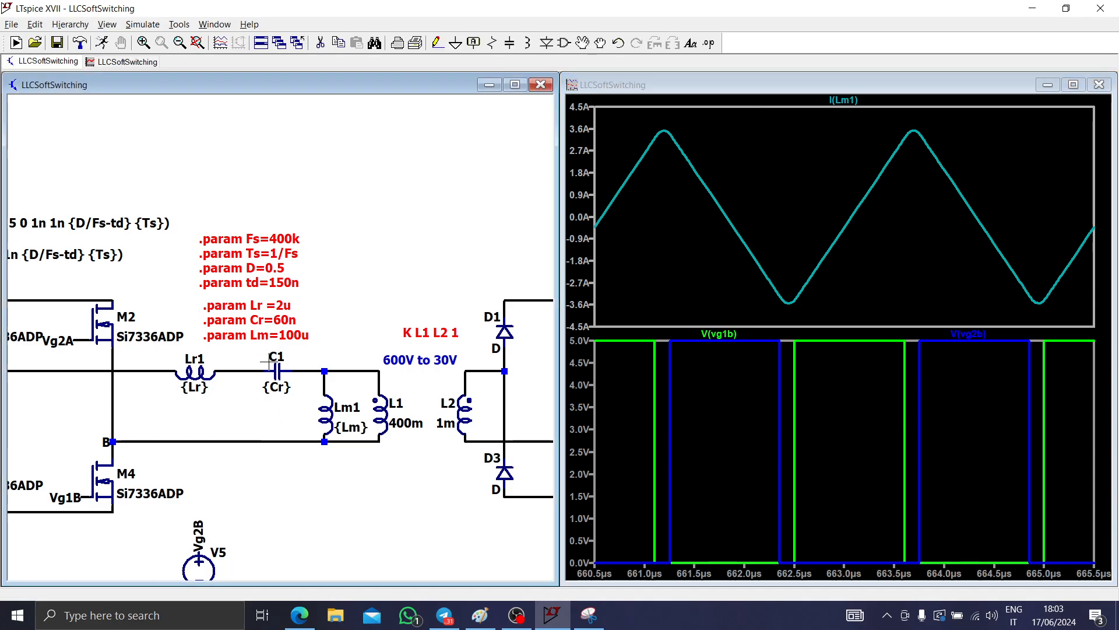
{"action": "left_click", "coordinate": [169, 370]}
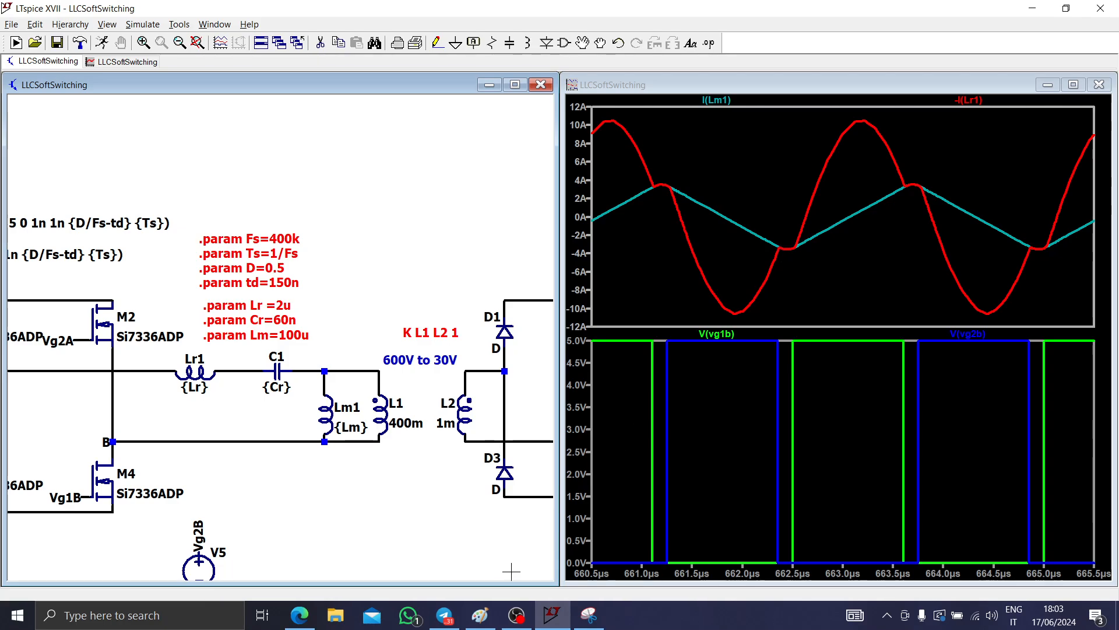
- Switch to the Paint notes and examine the reference resonant and magnetising current waveforms at f0 and below f0
{"action": "left_click", "coordinate": [480, 615]}
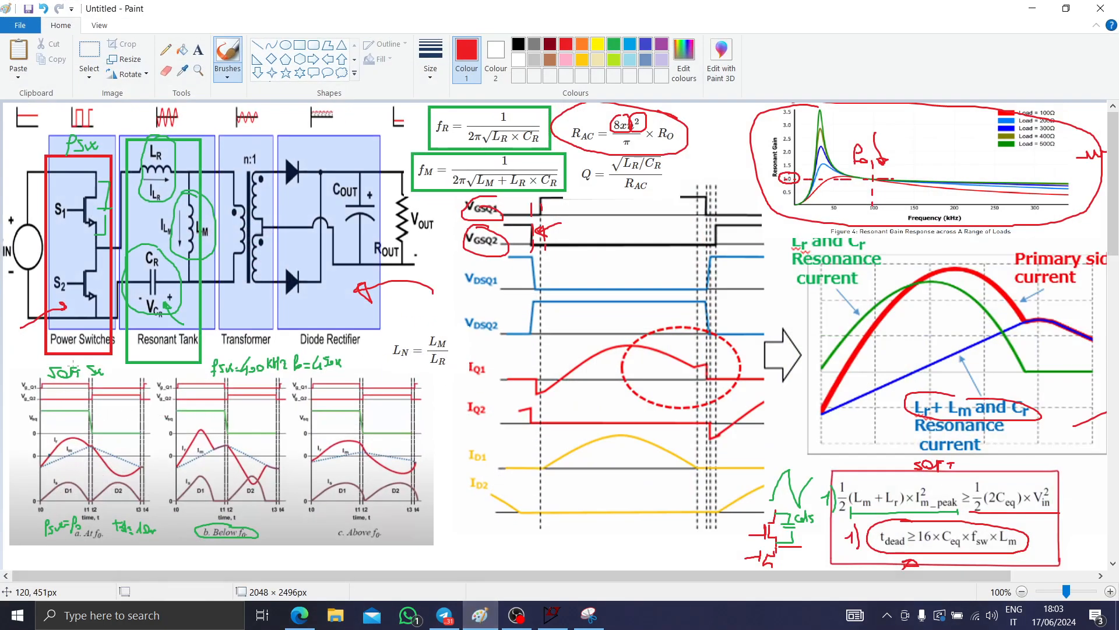
{"action": "scroll", "coordinate": [65, 386], "scroll_direction": "up", "scroll_amount": 2}
{"action": "scroll", "coordinate": [175, 397], "scroll_direction": "down", "scroll_amount": 10}
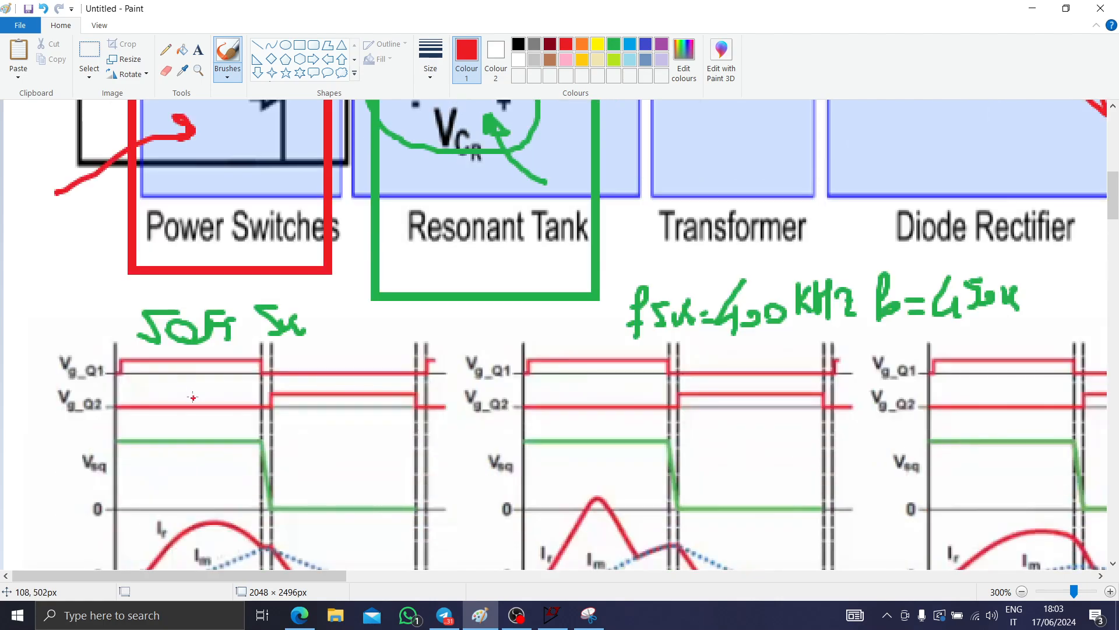
{"action": "scroll", "coordinate": [619, 372], "scroll_direction": "down", "scroll_amount": 2}
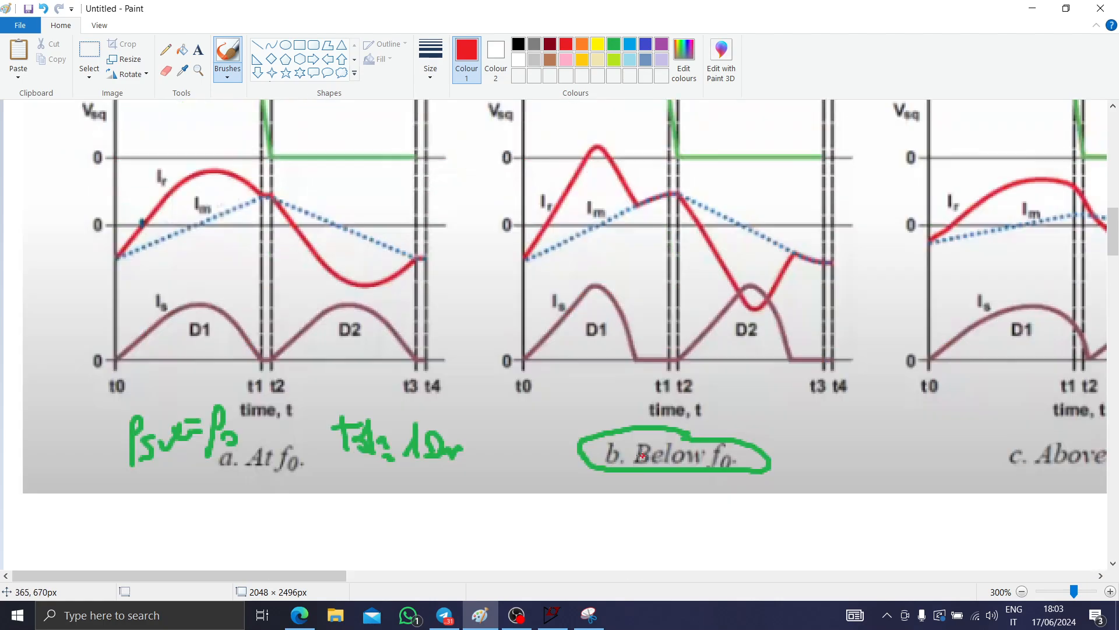
{"action": "scroll", "coordinate": [689, 473], "scroll_direction": "up", "scroll_amount": 6}
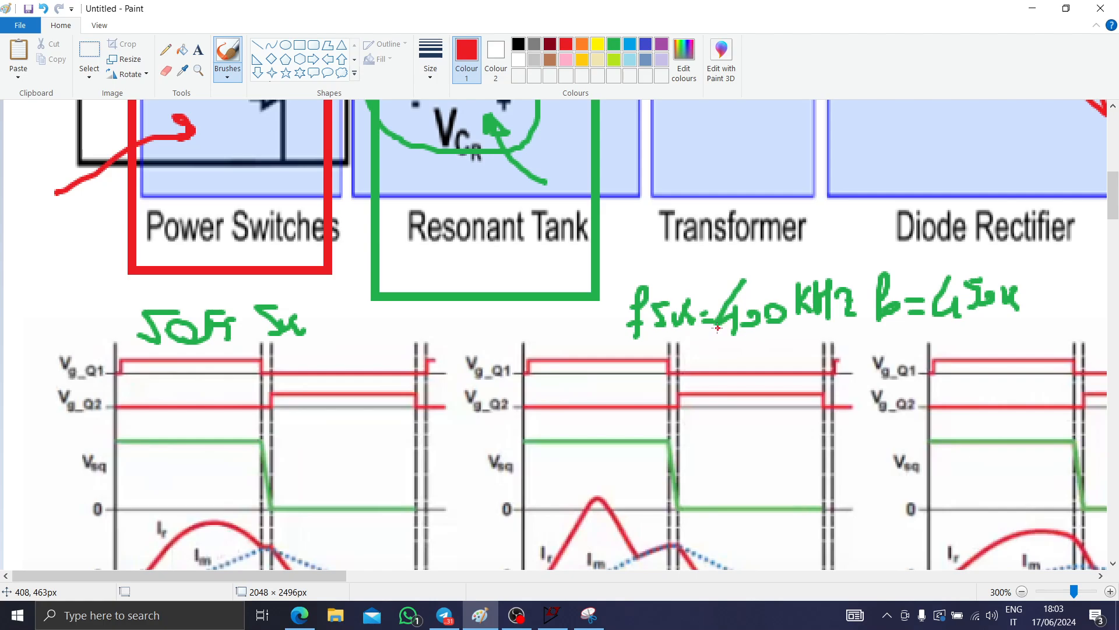
- Trace the below-f0 resonant current rise and fall in red and circle where it follows the magnetising current before t1
{"action": "scroll", "coordinate": [717, 327], "scroll_direction": "down", "scroll_amount": 6}
{"action": "scroll", "coordinate": [537, 369], "scroll_direction": "up", "scroll_amount": 2}
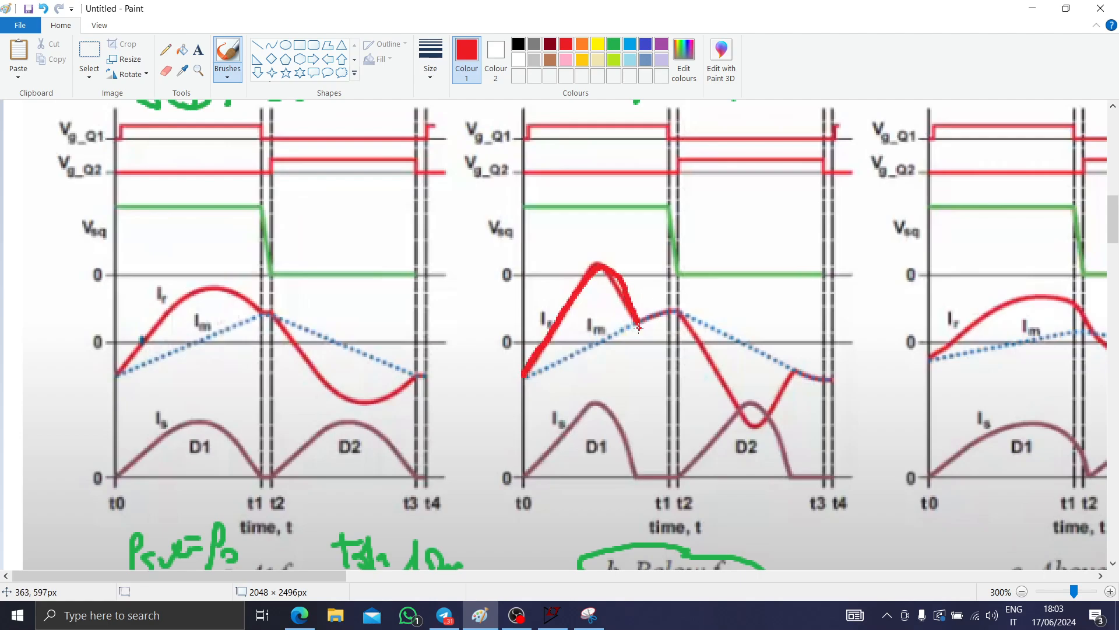
{"action": "left_click_drag", "start_coordinate": [636, 338], "coordinate": [688, 297]}
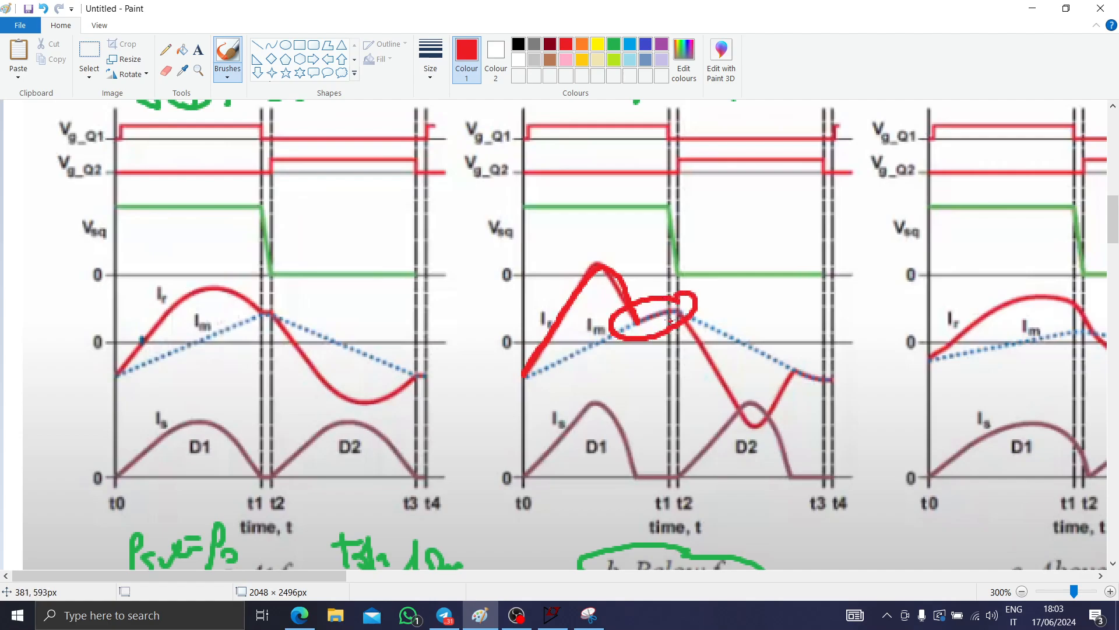
- Switch to LTspice and examine where Lr1's current meets Lm1's during dead time, ending on a view of about 880.4–884.8 µs
{"action": "left_click", "coordinate": [552, 614]}
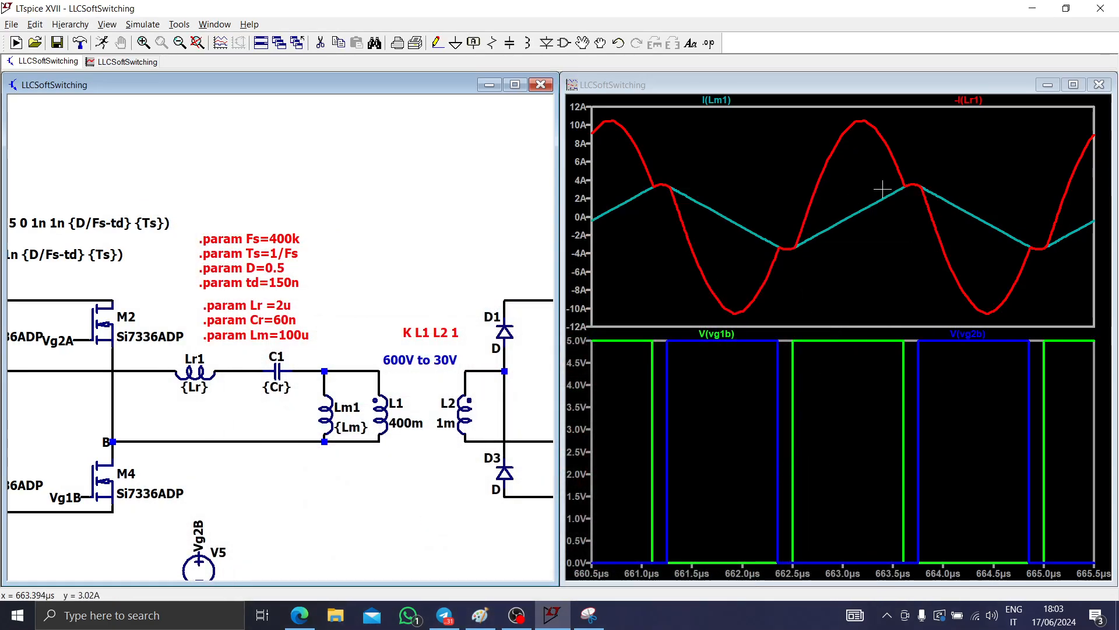
{"action": "left_click_drag", "start_coordinate": [885, 172], "coordinate": [951, 192]}
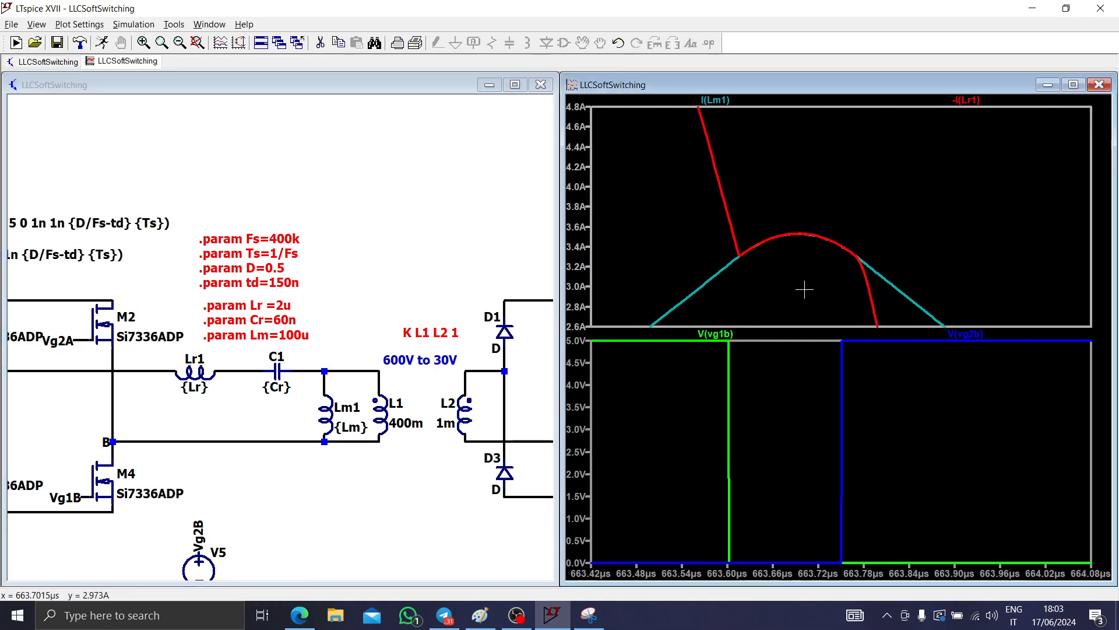
{"action": "right_click", "coordinate": [784, 207]}
{"action": "left_click", "coordinate": [811, 207]}
{"action": "left_click_drag", "start_coordinate": [1031, 203], "coordinate": [1049, 231]}
{"action": "left_click_drag", "start_coordinate": [742, 261], "coordinate": [830, 180]}
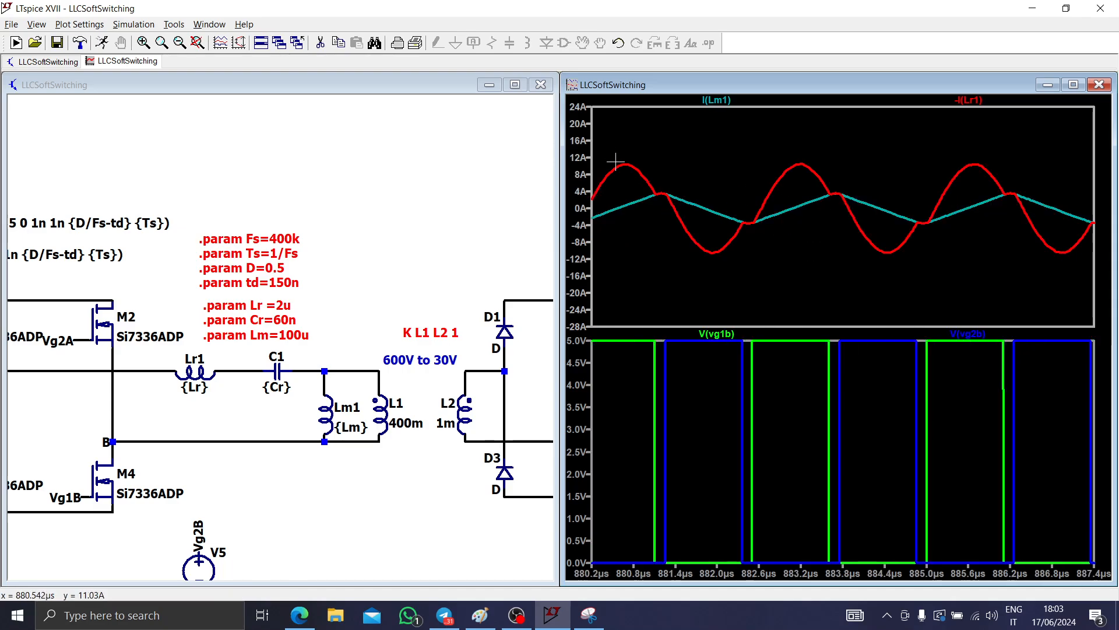
{"action": "left_click_drag", "start_coordinate": [622, 153], "coordinate": [901, 264]}
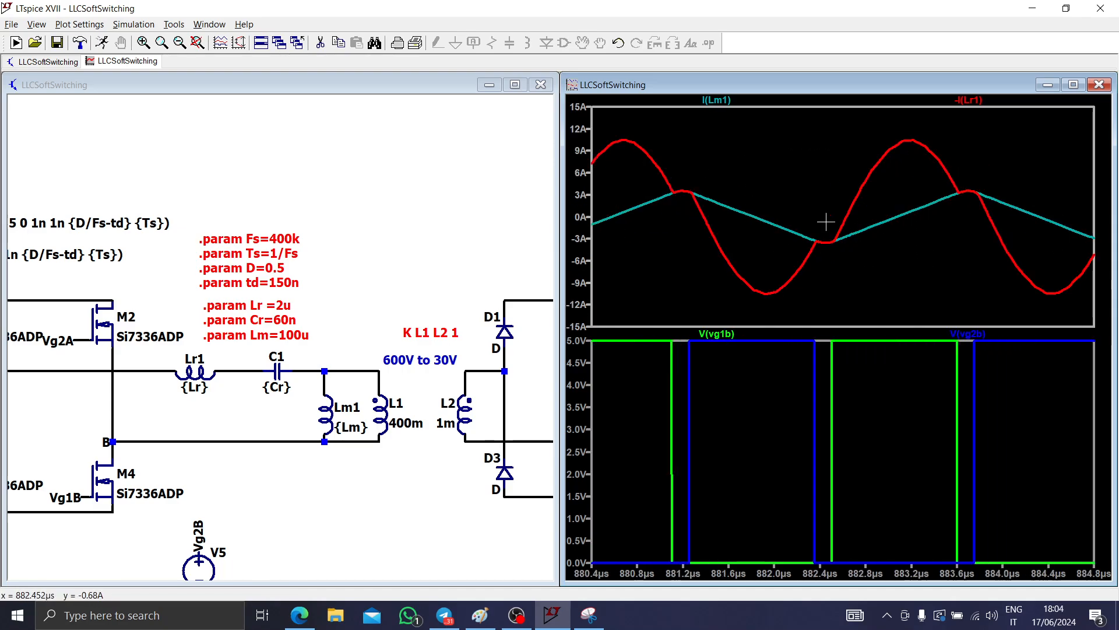
- Add a plot pane and plot M4's source current in it with inverted sign, as -Is(M4)
{"action": "left_click_drag", "start_coordinate": [311, 494], "coordinate": [523, 466]}
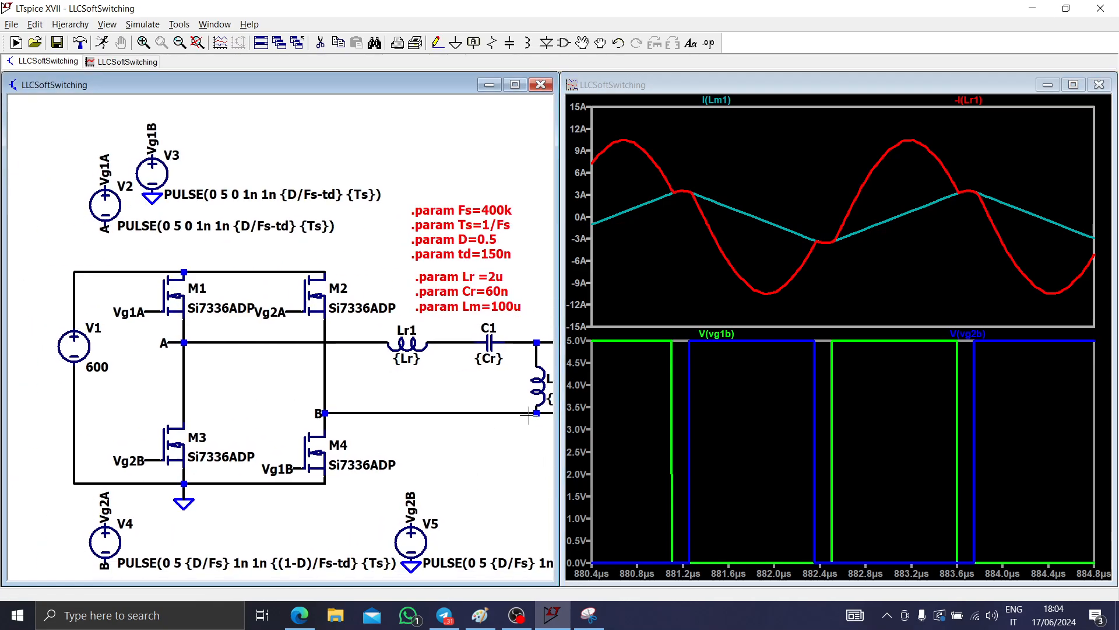
{"action": "right_click", "coordinate": [764, 180]}
{"action": "left_click", "coordinate": [786, 245]}
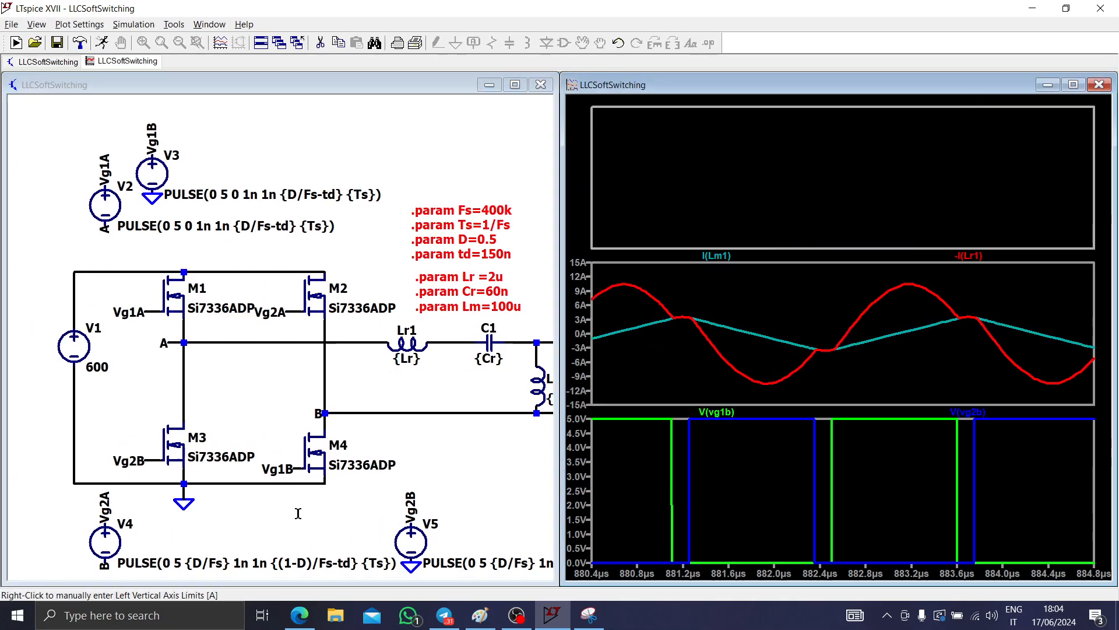
{"action": "scroll", "coordinate": [325, 466], "scroll_direction": "up", "scroll_amount": 2}
{"action": "left_click", "coordinate": [330, 472]}
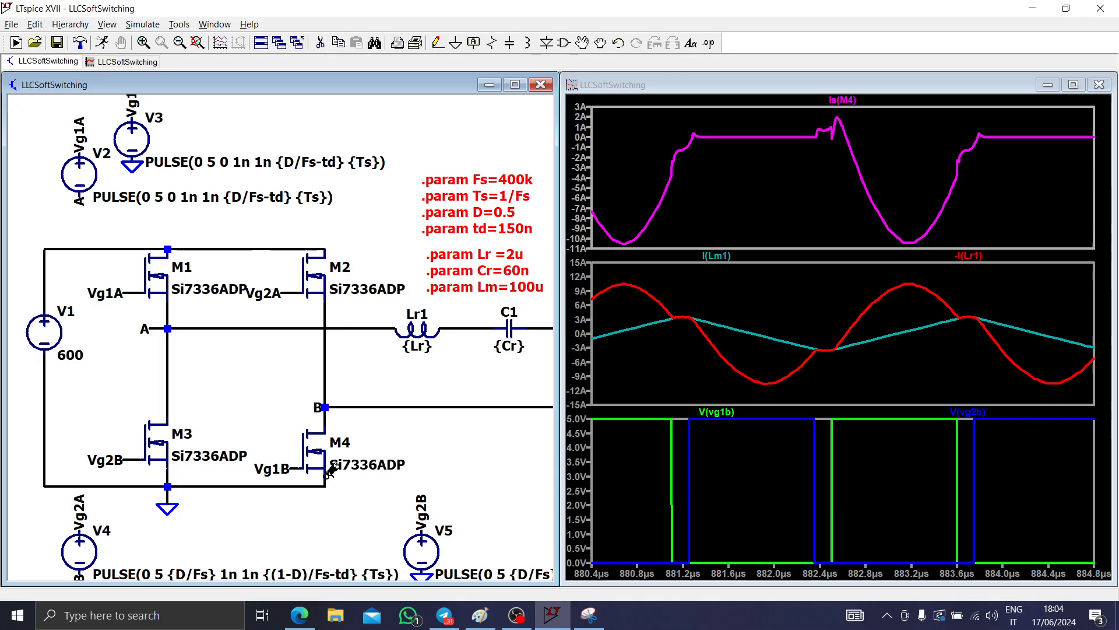
{"action": "right_click", "coordinate": [839, 100]}
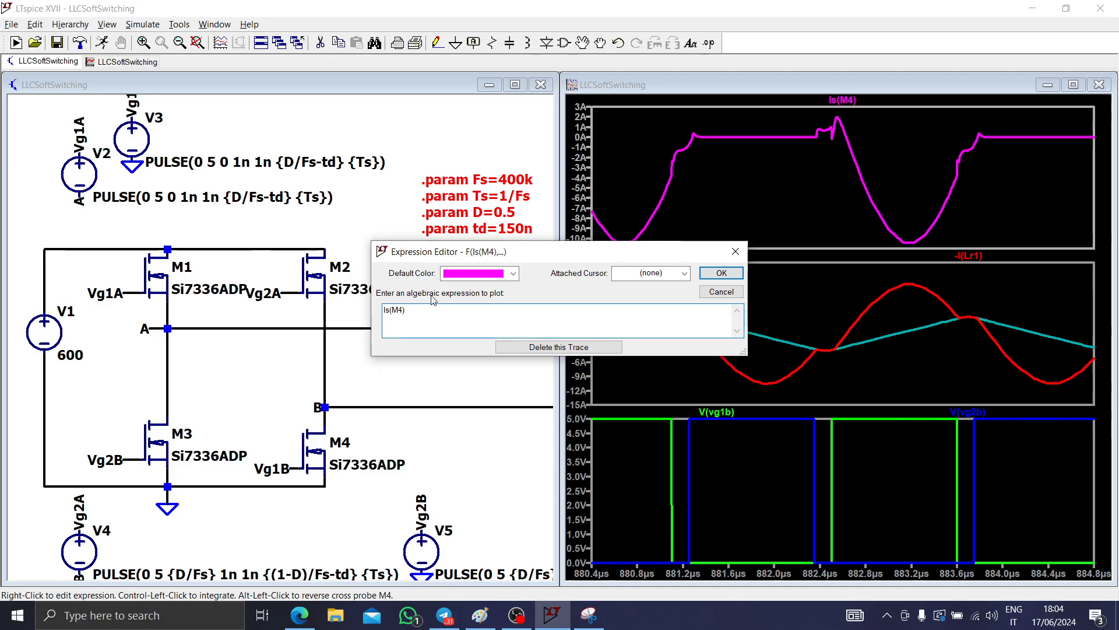
{"action": "type", "text": "-"}
{"action": "key", "text": "Return"}
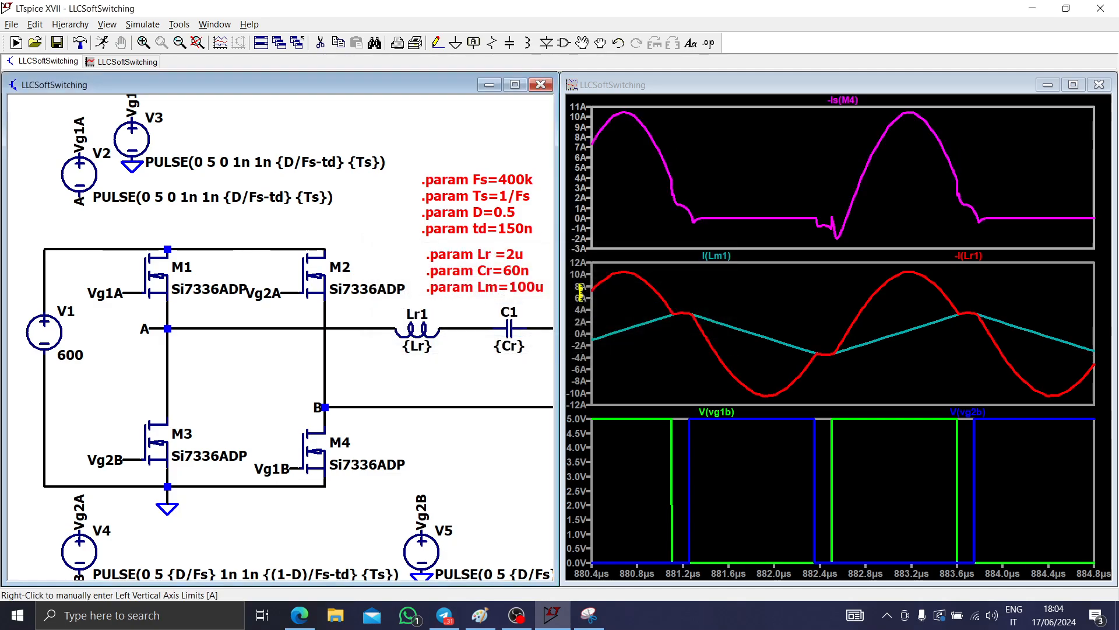
- Plot node B's voltage together with M4's current and inspect the turn-off transition over about 883.5–884 µs
{"action": "left_click", "coordinate": [324, 407]}
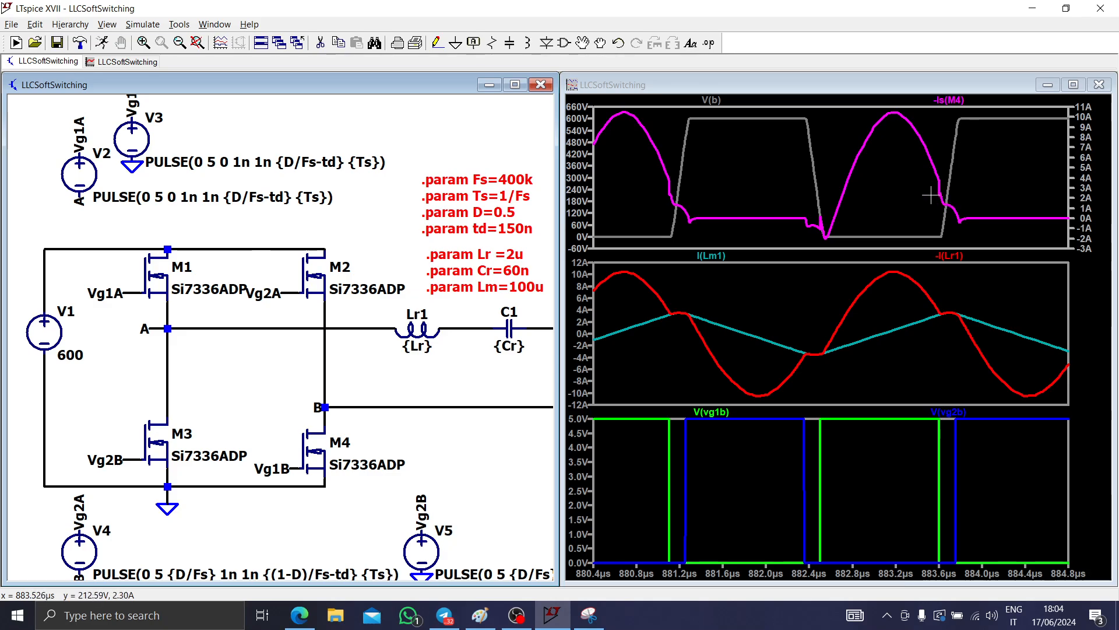
{"action": "left_click_drag", "start_coordinate": [930, 195], "coordinate": [985, 228]}
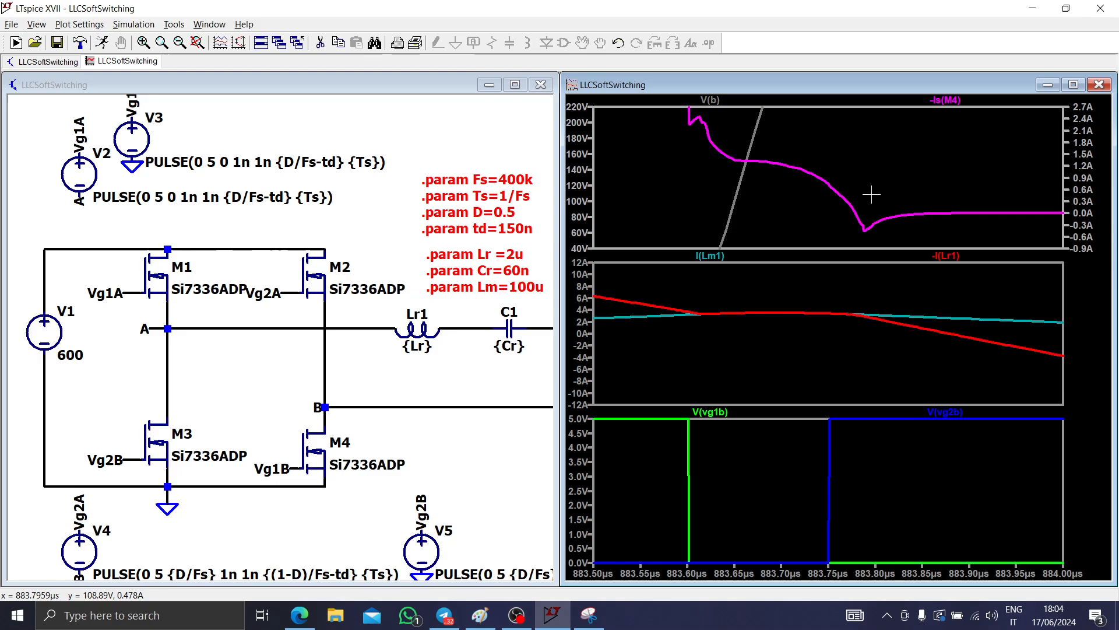
{"action": "right_click", "coordinate": [837, 158]}
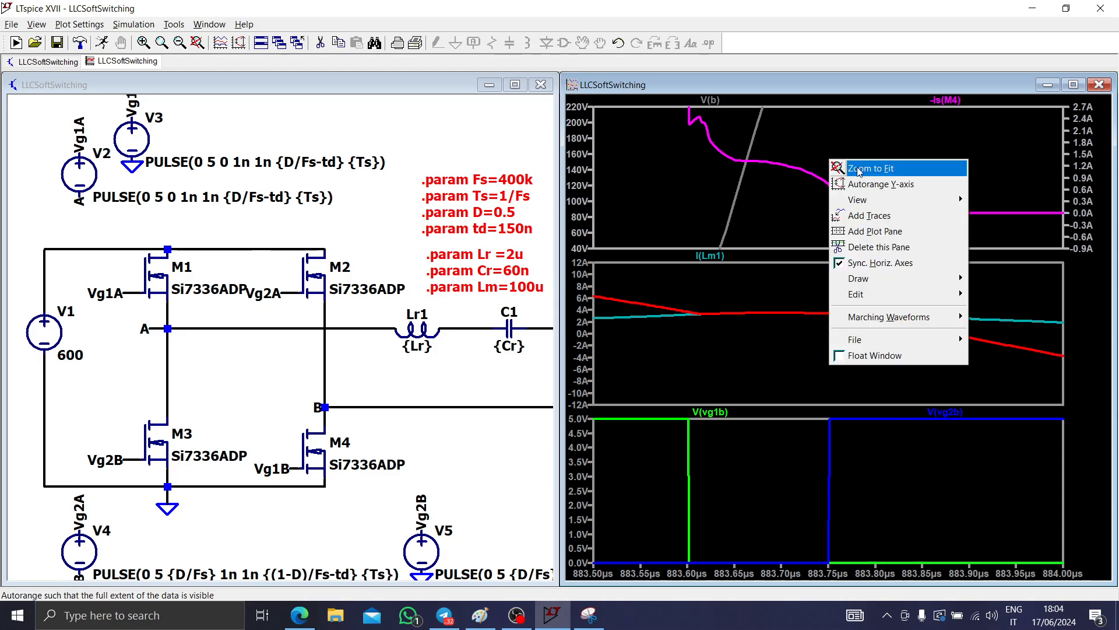
{"action": "left_click", "coordinate": [857, 168]}
- Set the transient analysis to stop at 420u and save data from 400u, and rerun it to view about 6.8–9.4 µs
{"action": "left_click_drag", "start_coordinate": [453, 340], "coordinate": [466, 250]}
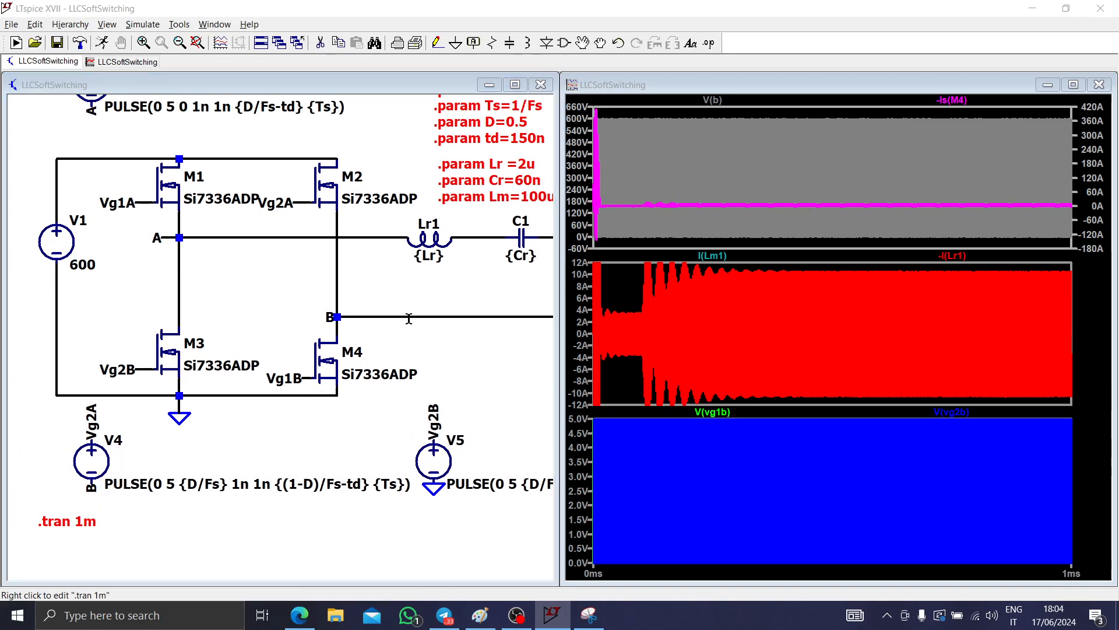
{"action": "right_click", "coordinate": [91, 520]}
{"action": "left_click", "coordinate": [679, 255]}
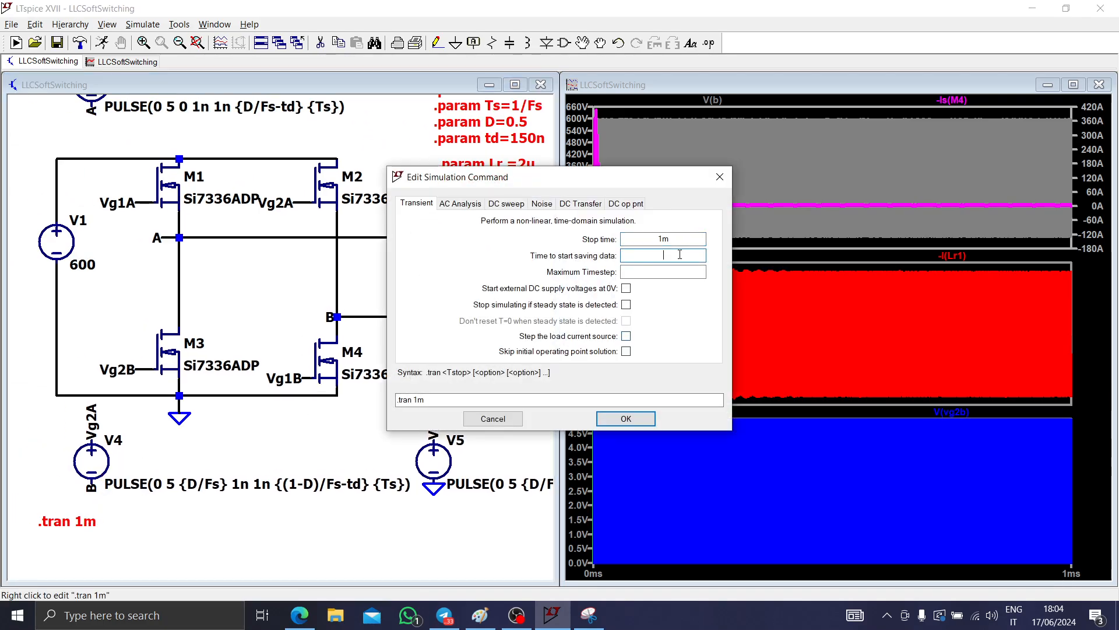
{"action": "type", "text": "400u"}
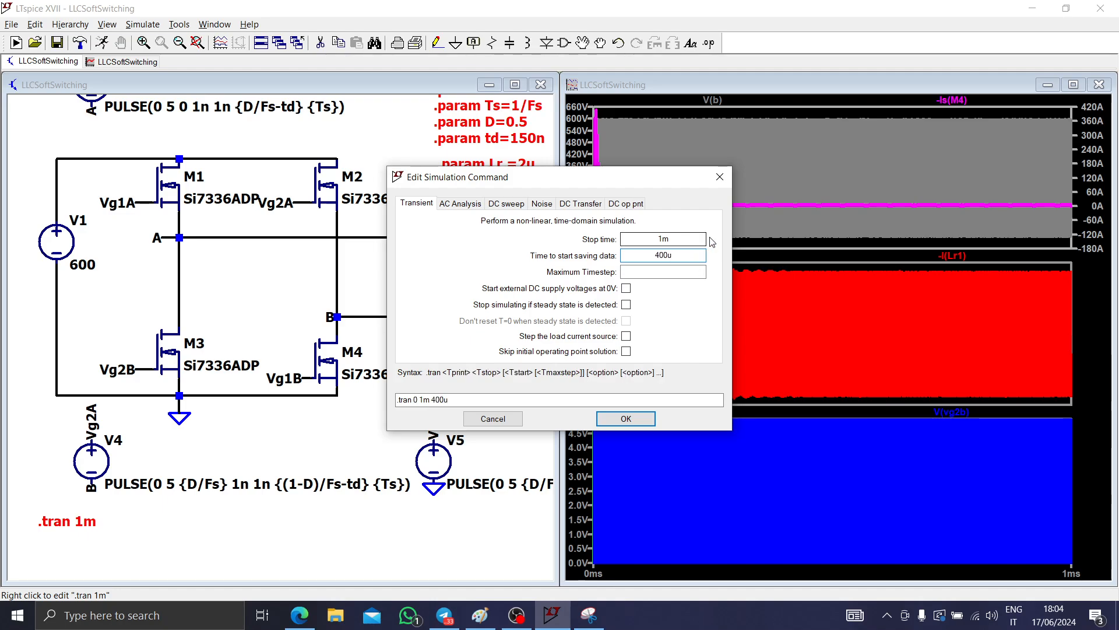
{"action": "double_click", "coordinate": [633, 239]}
{"action": "type", "text": "4"}
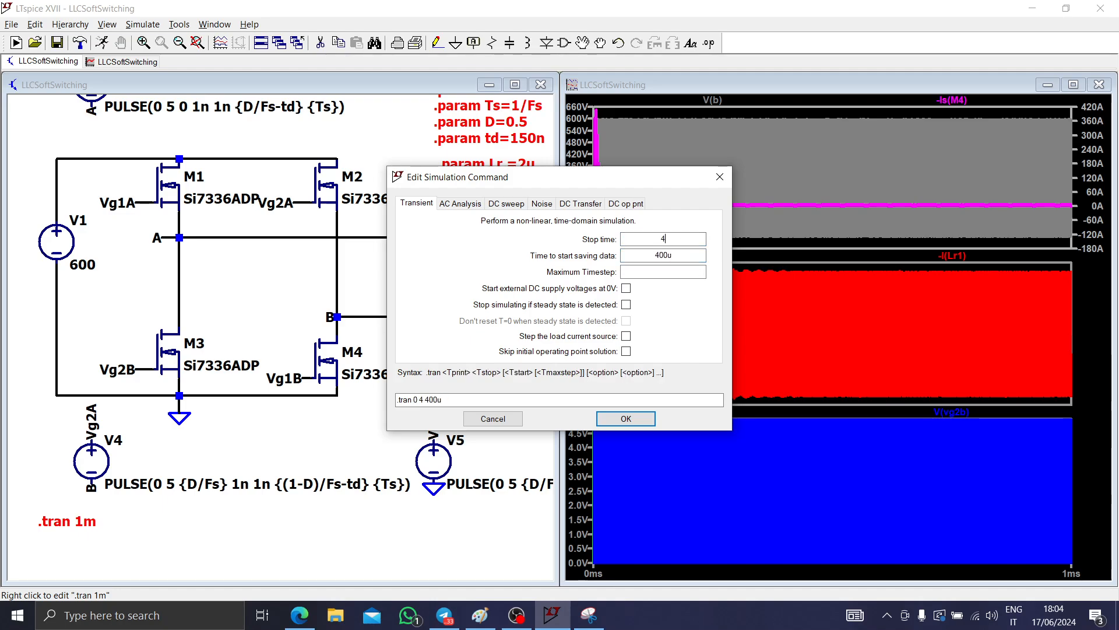
{"action": "type", "text": "20u"}
{"action": "key", "text": "Return"}
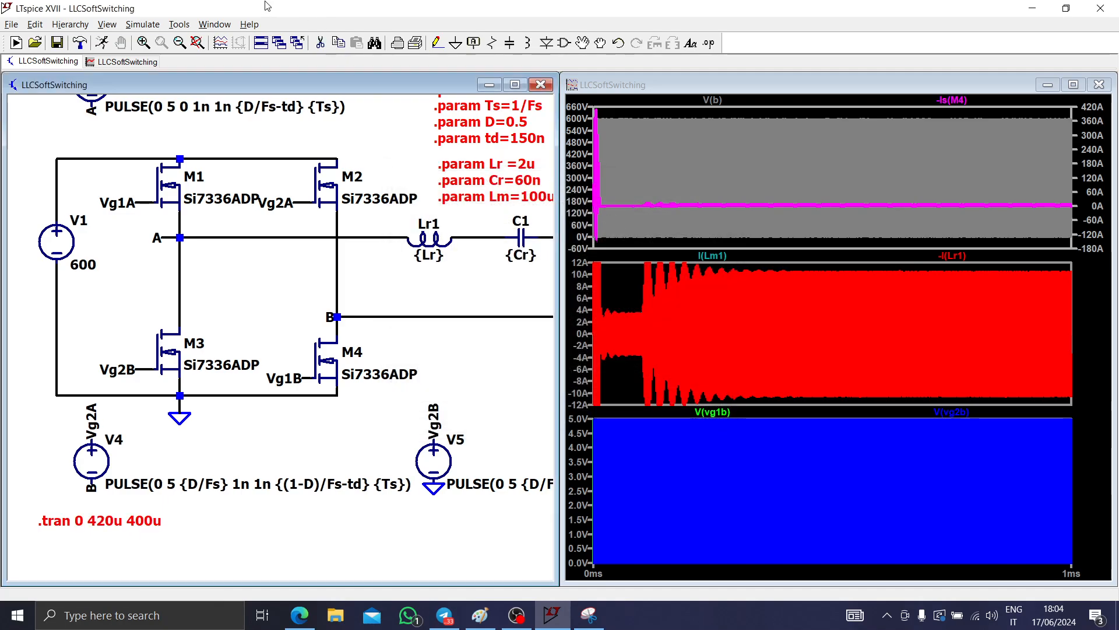
{"action": "left_click", "coordinate": [102, 43]}
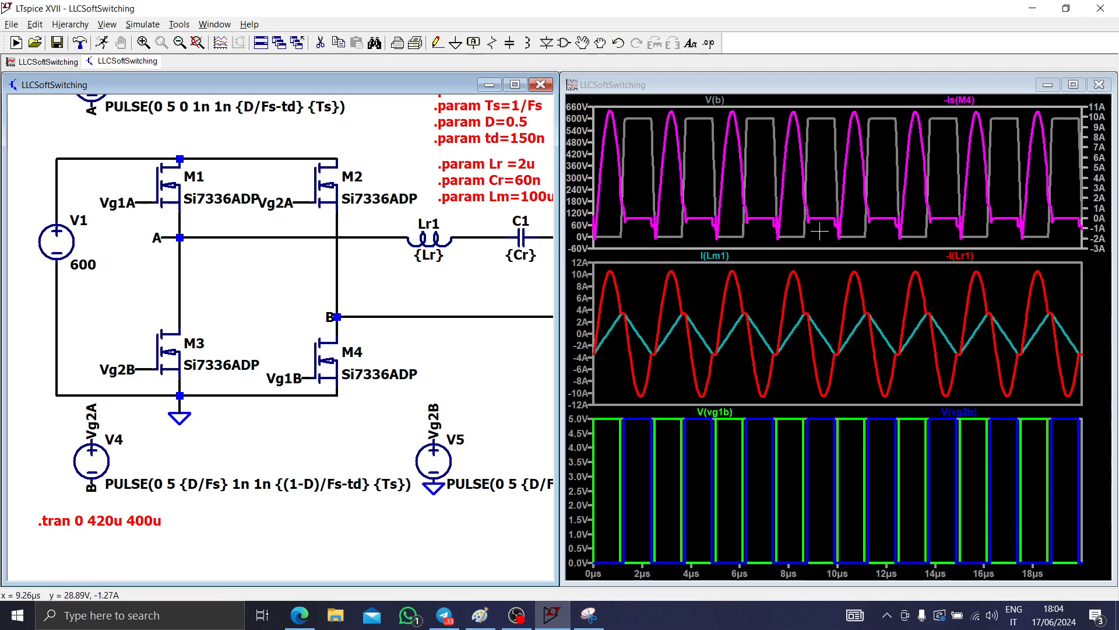
{"action": "left_click_drag", "start_coordinate": [765, 244], "coordinate": [819, 108]}
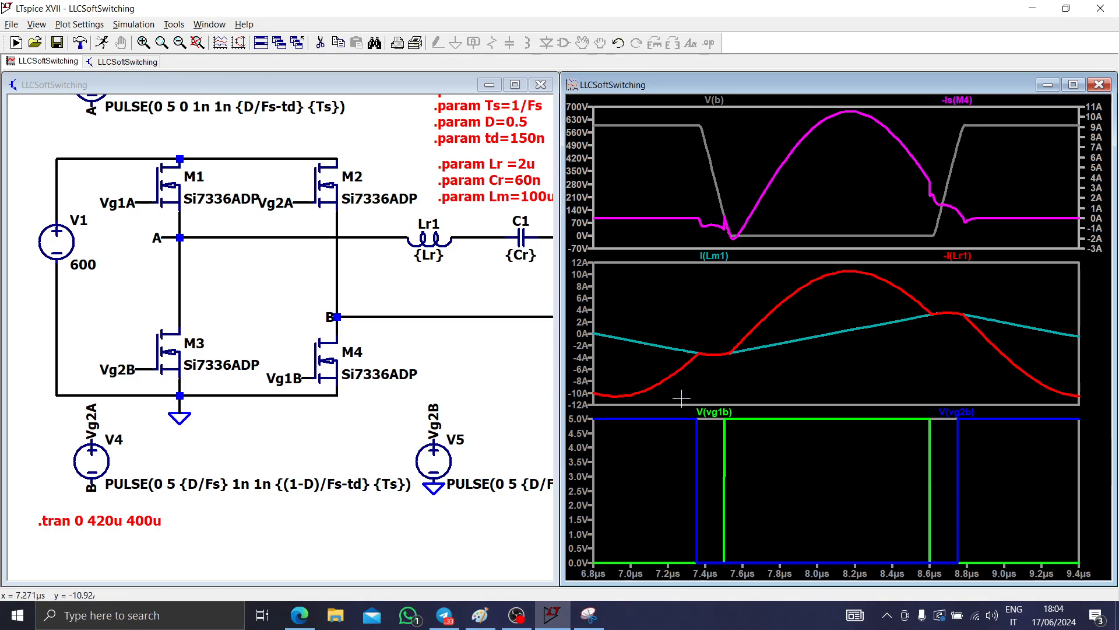
- Switch to the Paint notes and mark the IQ1 waveform in red, circling its negative start and turn-off end and tracing the curve between
{"action": "left_click", "coordinate": [495, 616]}
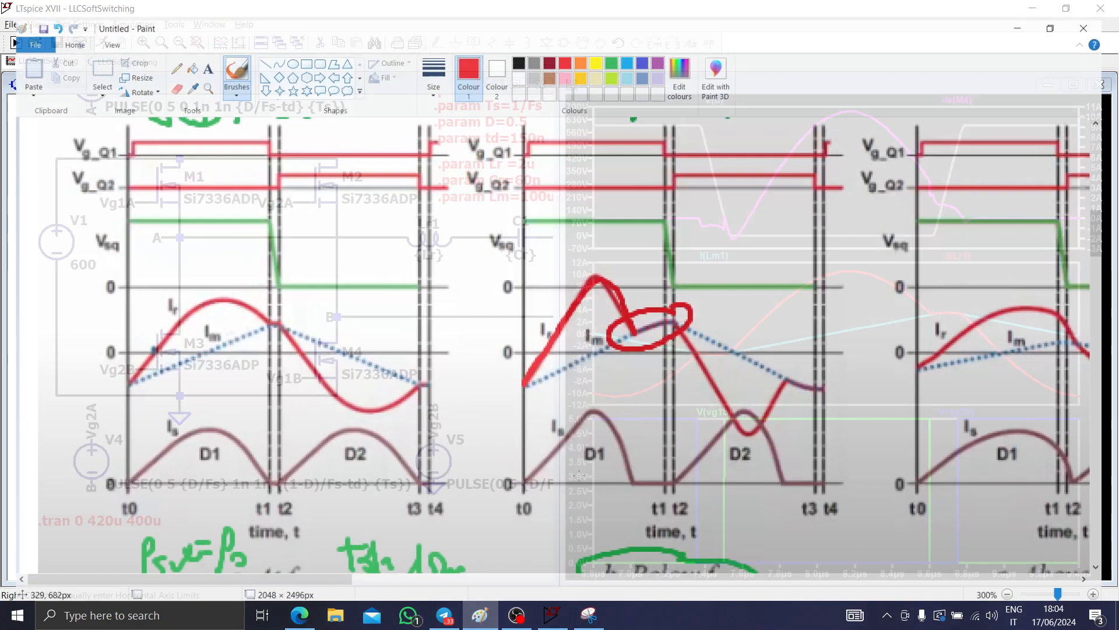
{"action": "scroll", "coordinate": [624, 390], "scroll_direction": "down", "scroll_amount": 6}
{"action": "scroll", "coordinate": [548, 509], "scroll_direction": "up", "scroll_amount": 8}
{"action": "scroll", "coordinate": [506, 500], "scroll_direction": "down", "scroll_amount": 2, "text": "ctrl"}
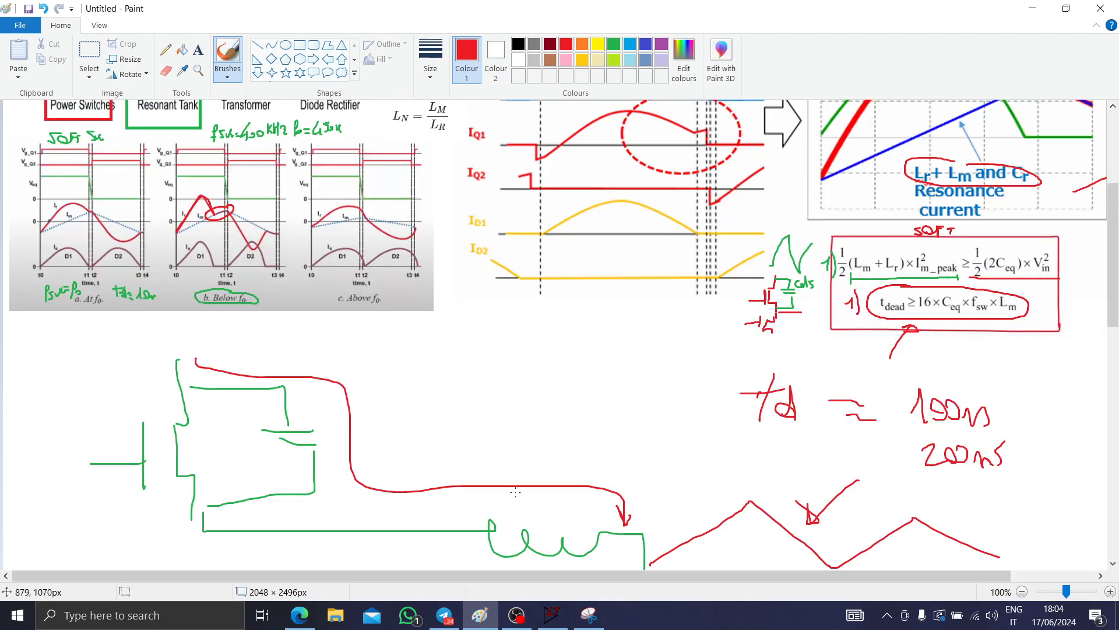
{"action": "scroll", "coordinate": [617, 429], "scroll_direction": "up", "scroll_amount": 6}
{"action": "scroll", "coordinate": [616, 429], "scroll_direction": "up", "scroll_amount": 1, "text": "ctrl"}
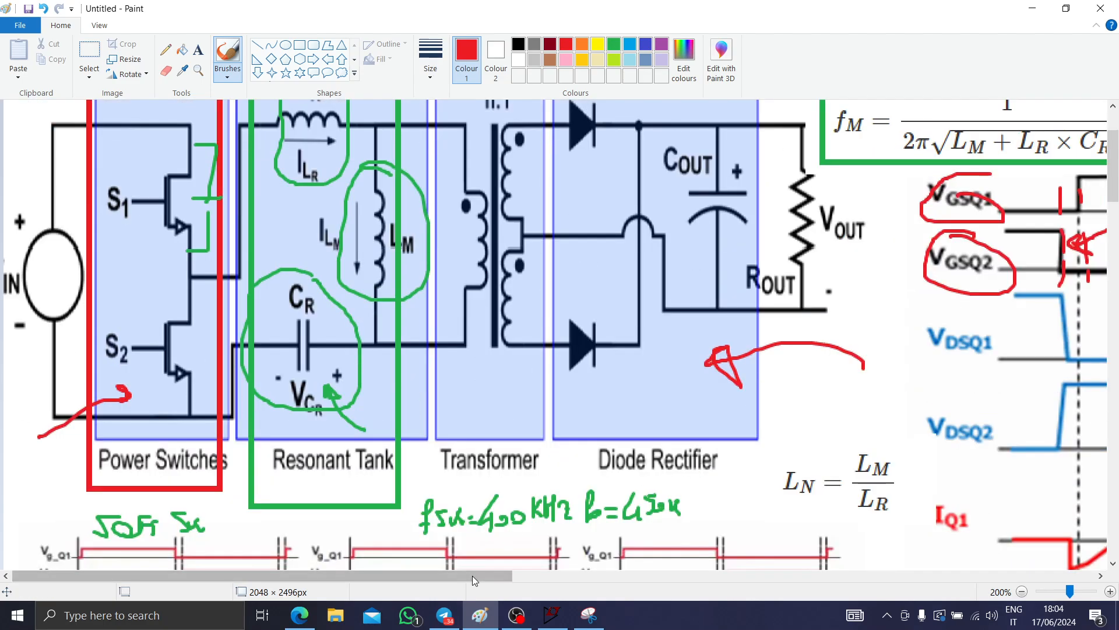
{"action": "left_click_drag", "start_coordinate": [473, 575], "coordinate": [784, 565]}
{"action": "scroll", "coordinate": [541, 482], "scroll_direction": "down", "scroll_amount": 4}
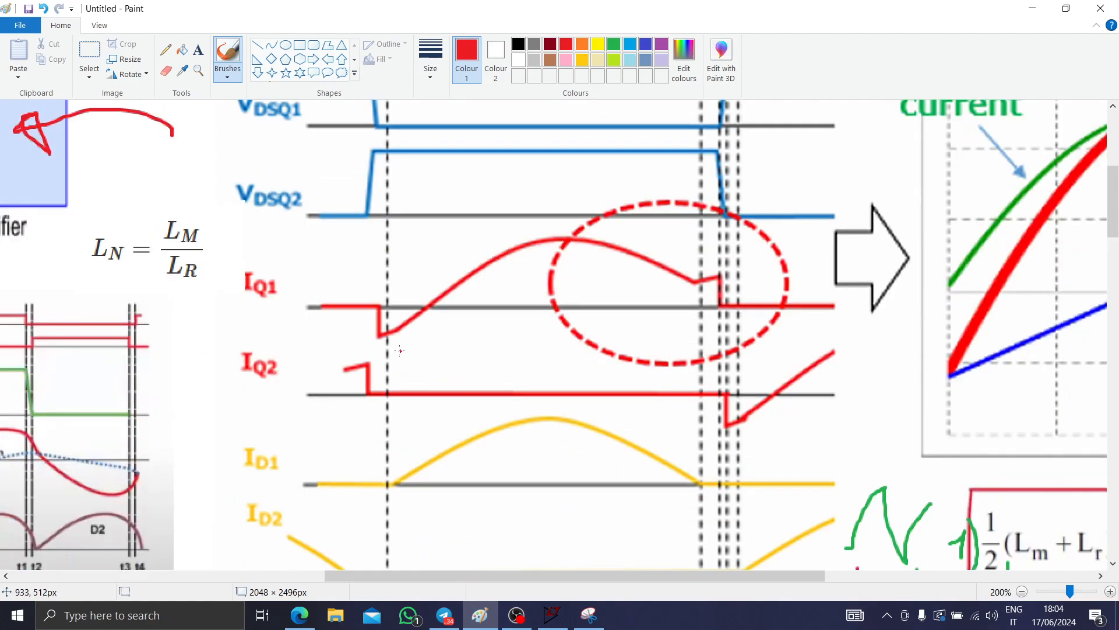
{"action": "left_click_drag", "start_coordinate": [368, 347], "coordinate": [395, 321]}
{"action": "left_click_drag", "start_coordinate": [413, 326], "coordinate": [523, 263]}
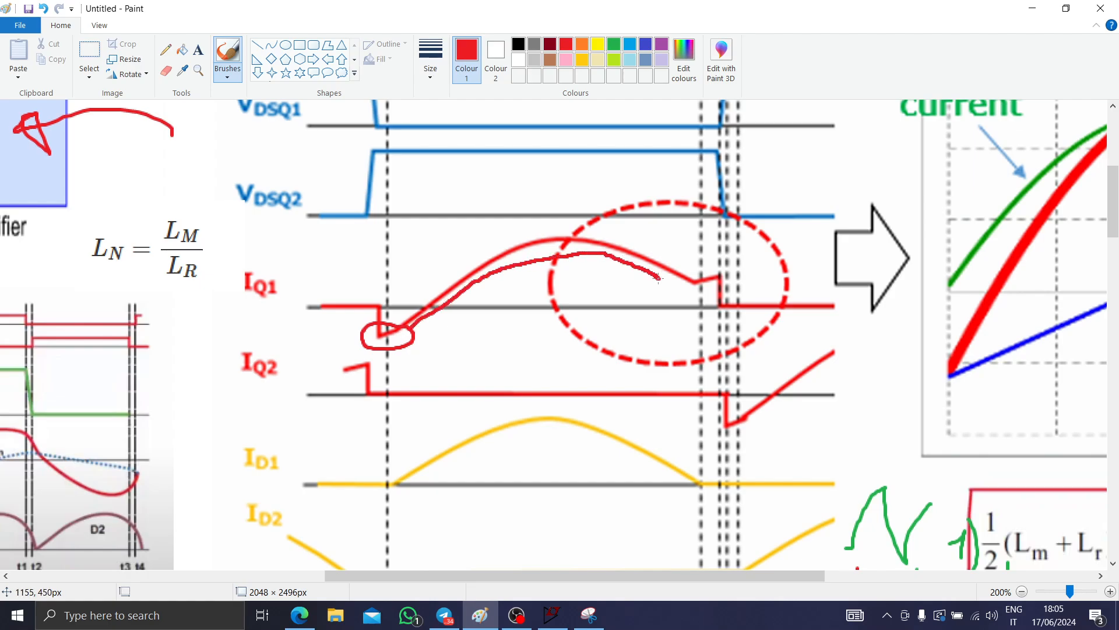
{"action": "left_click_drag", "start_coordinate": [658, 279], "coordinate": [663, 279]}
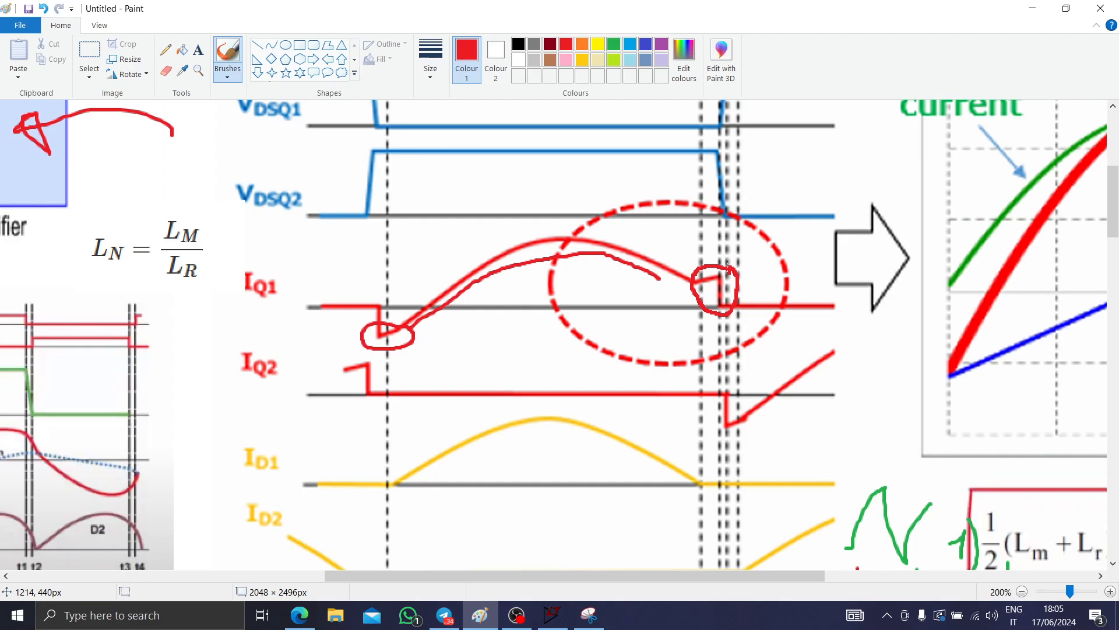
- Mark IQ1's falling edge in red and link it with an arrow to the rising edge of VDSQ1
{"action": "scroll", "coordinate": [731, 274], "scroll_direction": "up", "scroll_amount": 6}
{"action": "scroll", "coordinate": [738, 288], "scroll_direction": "down", "scroll_amount": 4}
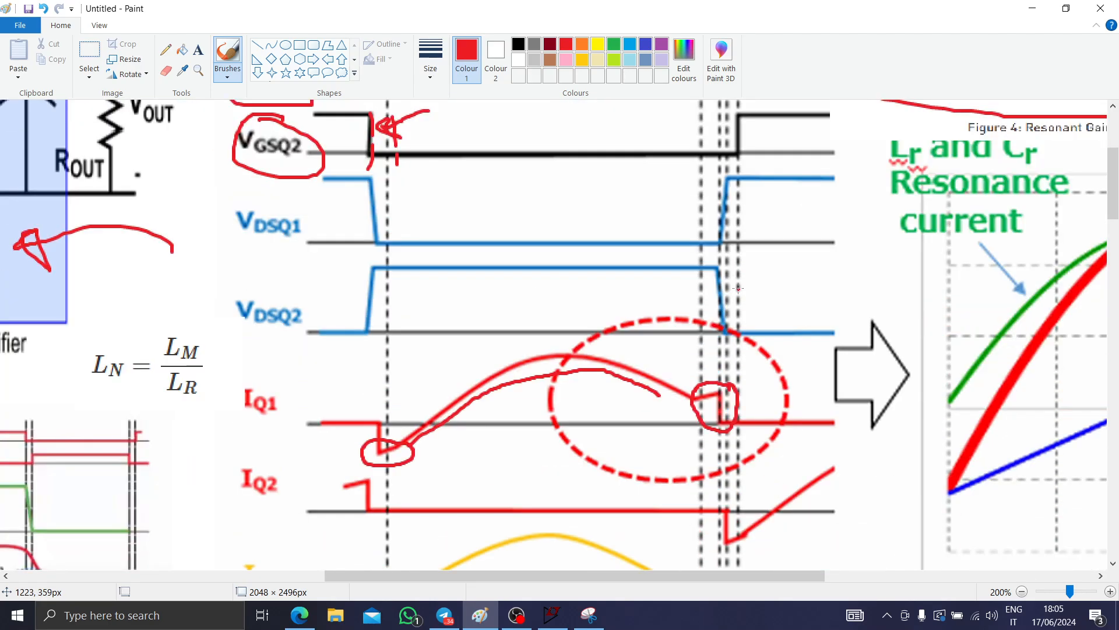
{"action": "left_click_drag", "start_coordinate": [746, 360], "coordinate": [722, 213]}
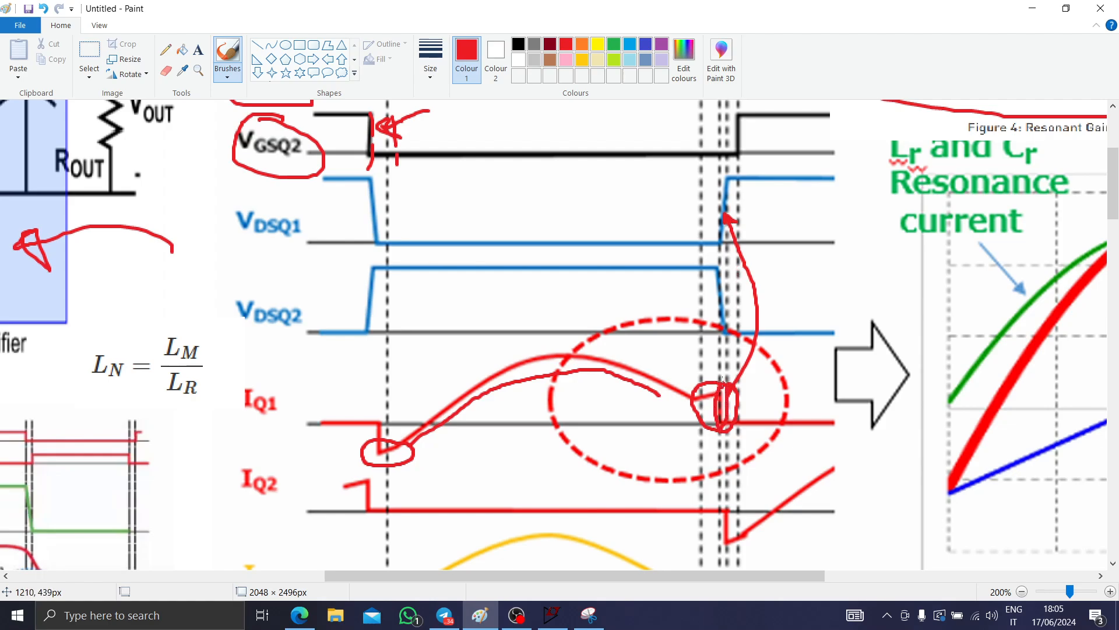
- Return to LTspice, add another plot pane and plot M4's instantaneous power dissipation in it
{"action": "left_click", "coordinate": [552, 614]}
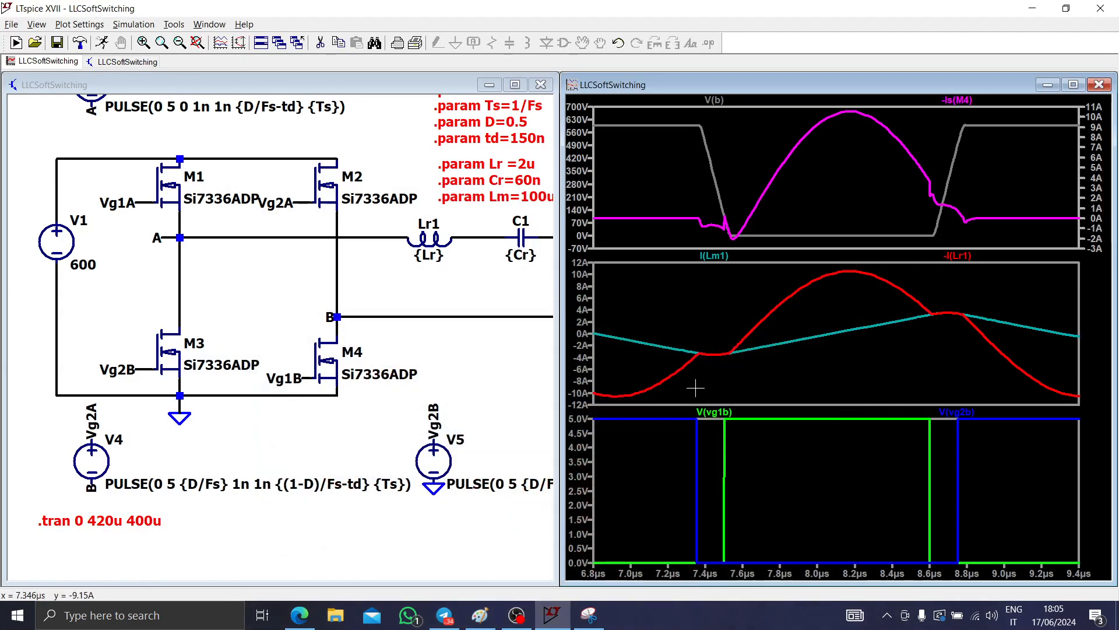
{"action": "right_click", "coordinate": [784, 204]}
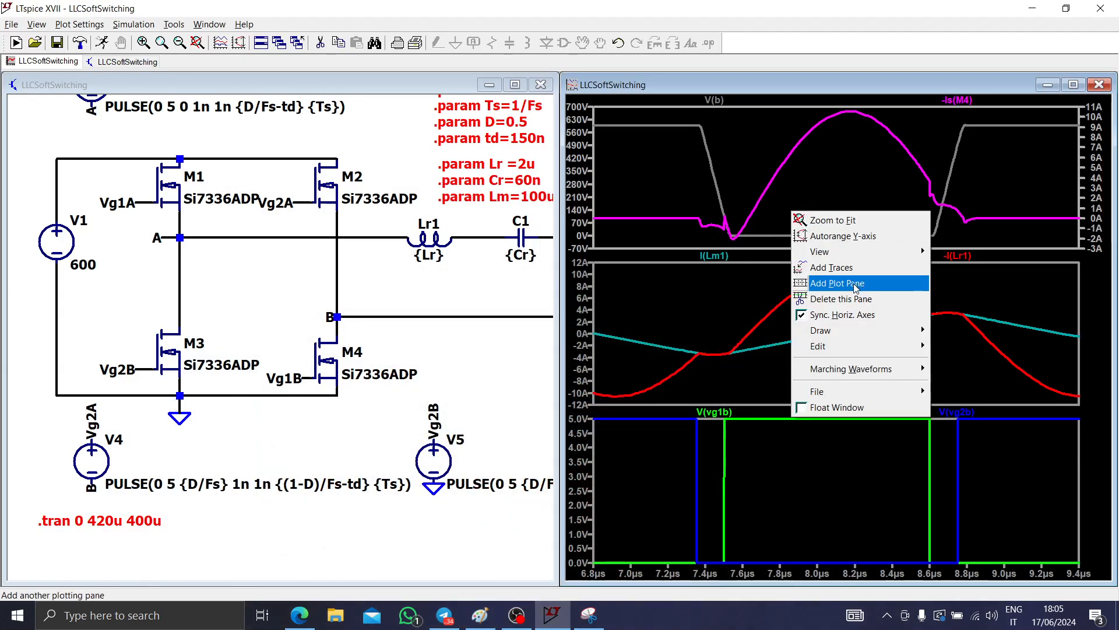
{"action": "left_click", "coordinate": [854, 286]}
{"action": "left_click", "coordinate": [307, 412]}
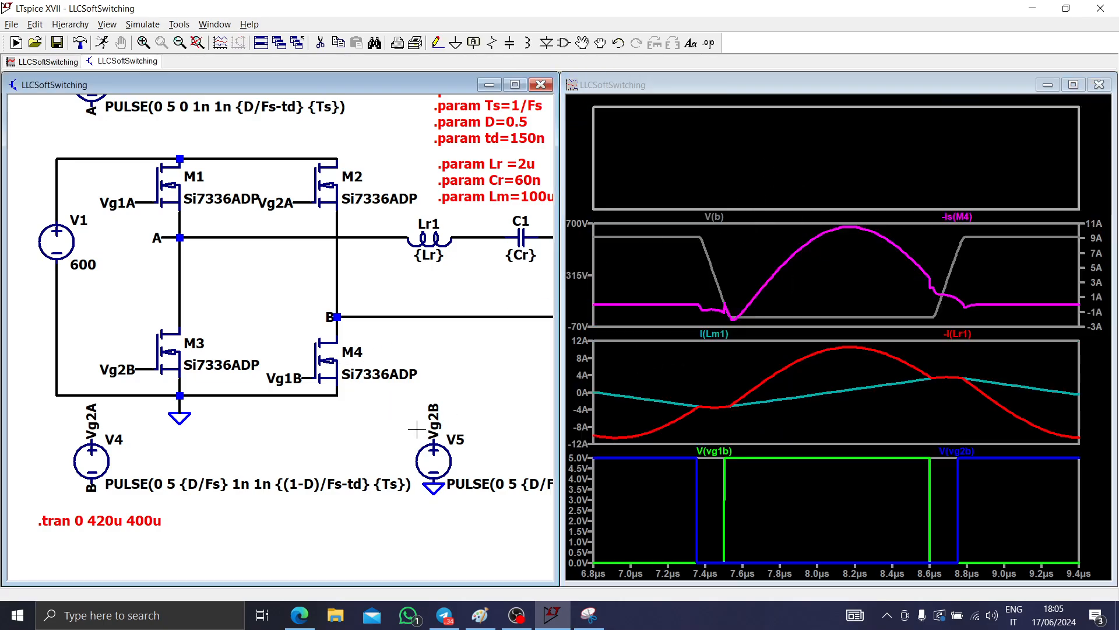
{"action": "left_click", "coordinate": [320, 373]}
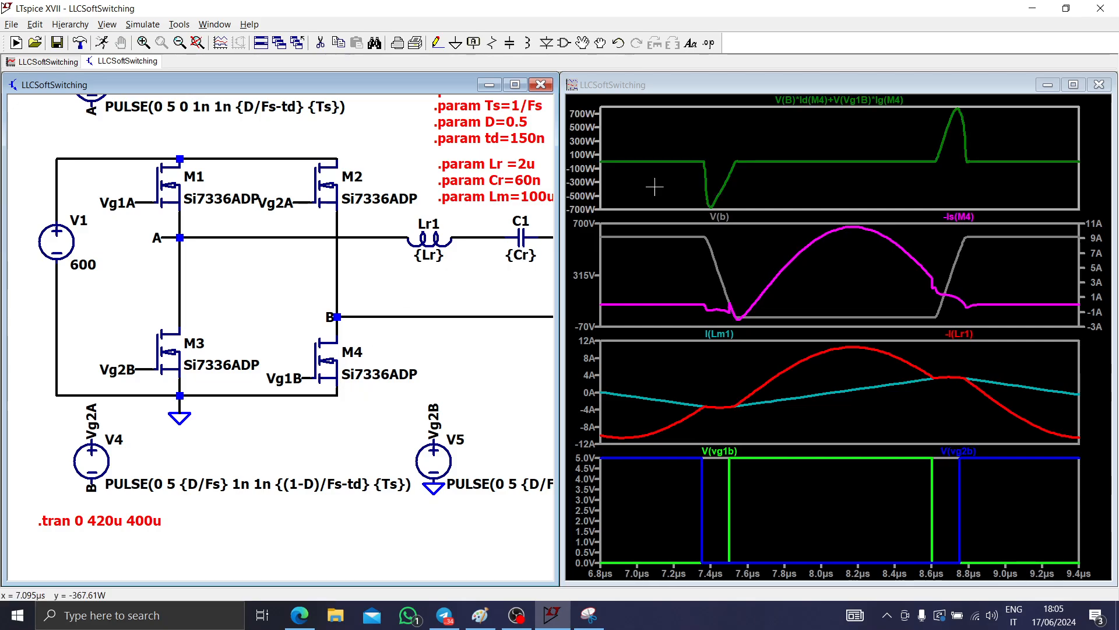
- Fit the plots to the full 20 µs and compute the average and integral of M4's power trace
{"action": "right_click", "coordinate": [703, 141]}
{"action": "left_click", "coordinate": [733, 147]}
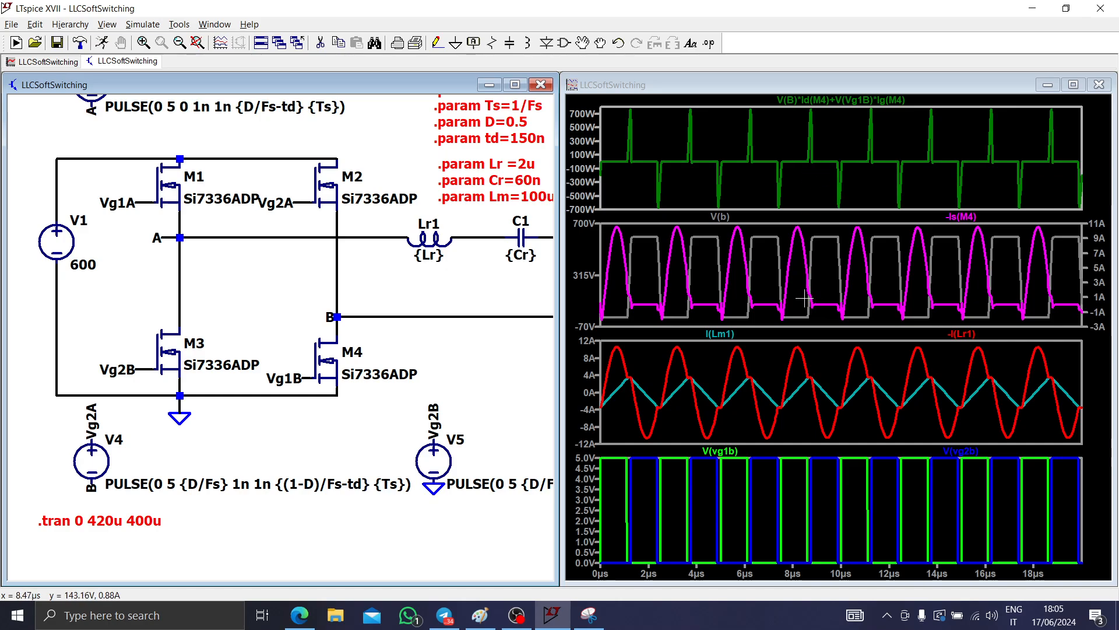
{"action": "left_click", "coordinate": [833, 101], "text": "ctrl"}
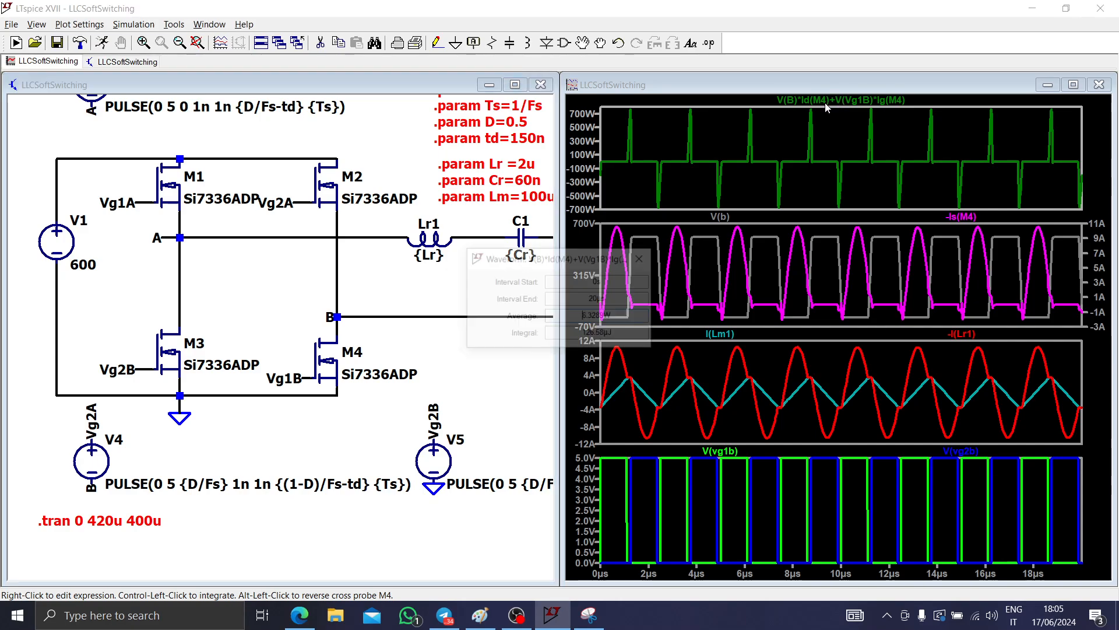
- Dismiss the average and integral summary of M4's power trace and add another plot pane
{"action": "double_click", "coordinate": [621, 317]}
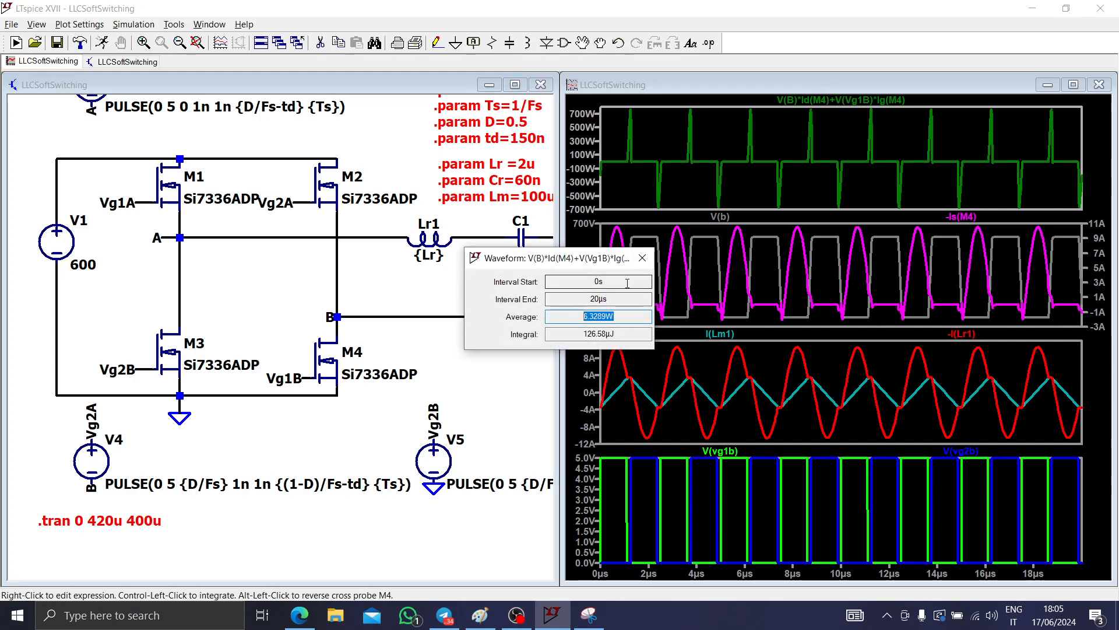
{"action": "left_click", "coordinate": [643, 257]}
{"action": "right_click", "coordinate": [665, 182]}
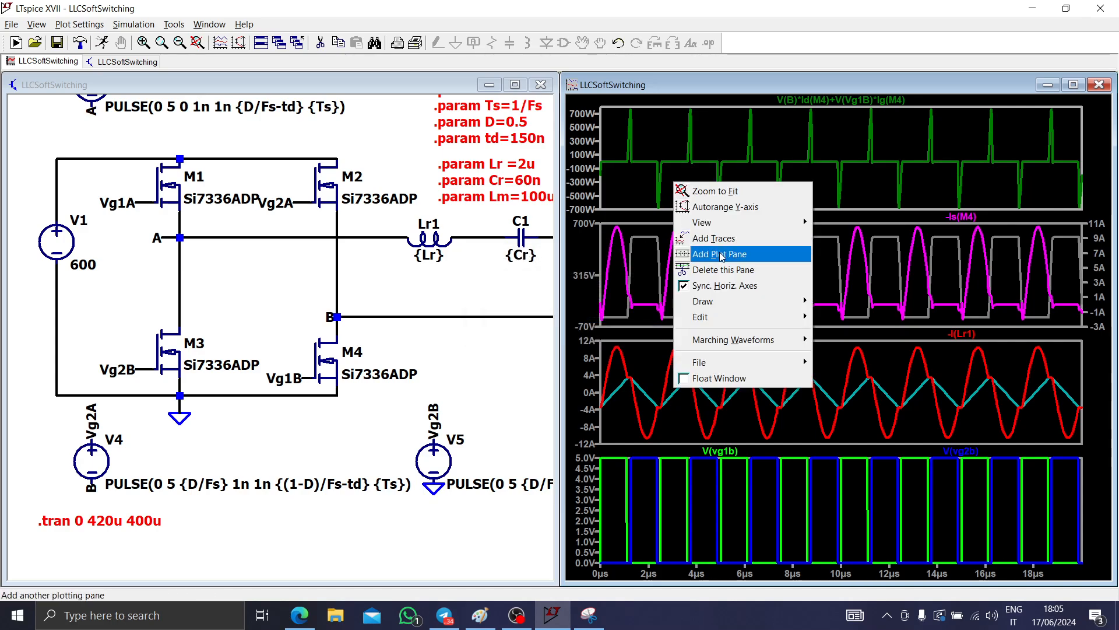
{"action": "left_click", "coordinate": [705, 250]}
- Plot the output voltage Vo in the new pane, and replace it with the instantaneous power of load resistor R1
{"action": "scroll", "coordinate": [452, 392], "scroll_direction": "down", "scroll_amount": 3}
{"action": "left_click_drag", "start_coordinate": [450, 396], "coordinate": [238, 401]}
{"action": "left_click_drag", "start_coordinate": [428, 392], "coordinate": [317, 408]}
{"action": "scroll", "coordinate": [335, 326], "scroll_direction": "up", "scroll_amount": 2}
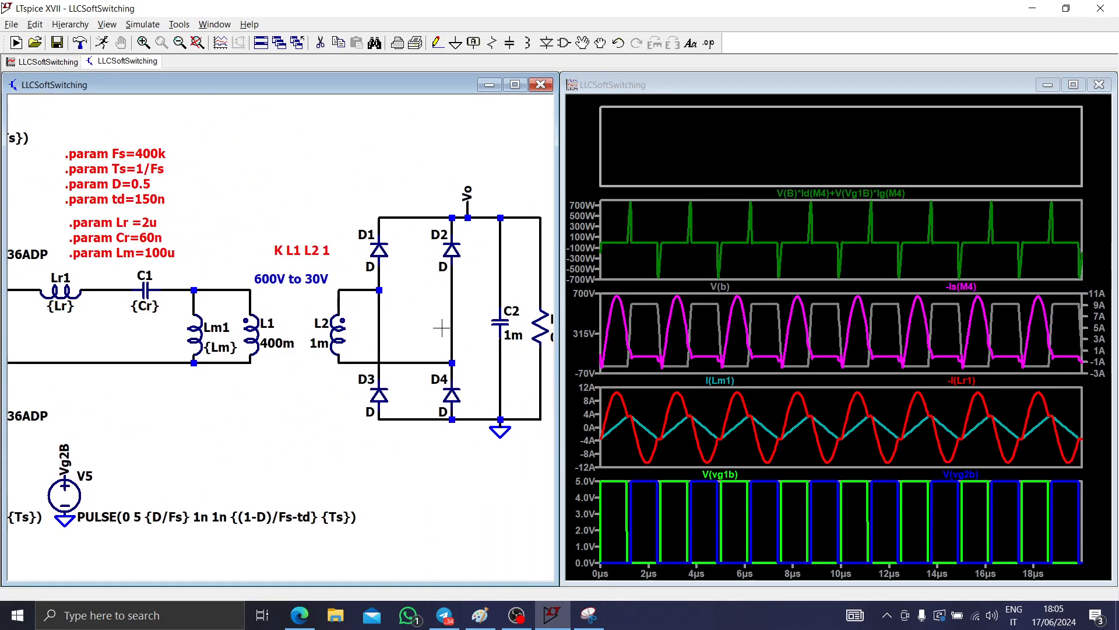
{"action": "left_click_drag", "start_coordinate": [442, 327], "coordinate": [345, 324]}
{"action": "left_click", "coordinate": [383, 216]}
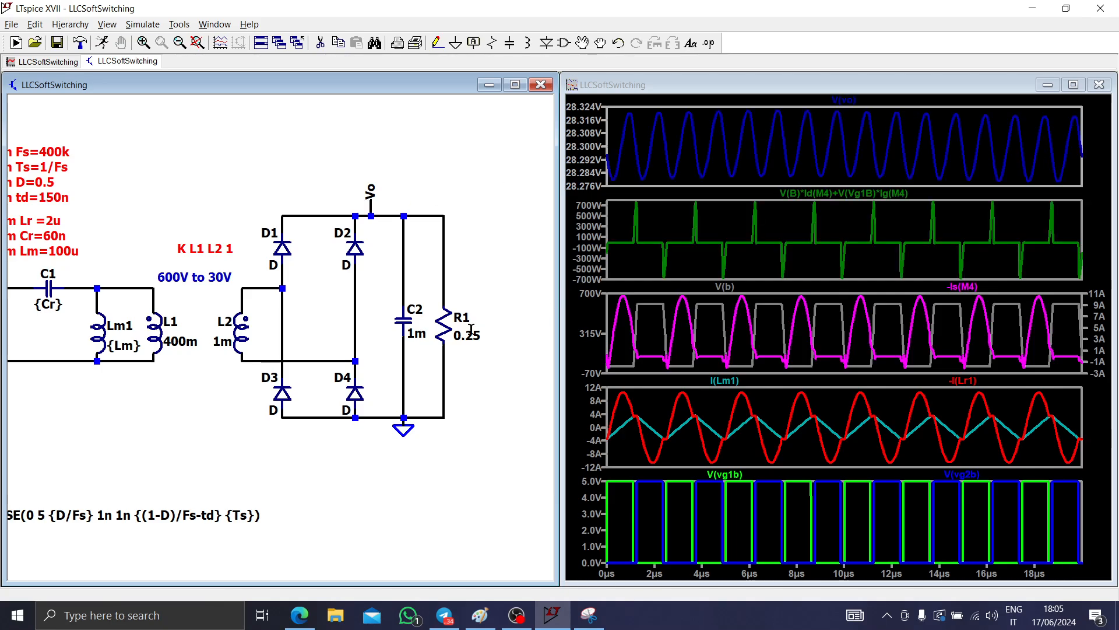
{"action": "left_click", "coordinate": [444, 325], "text": "alt"}
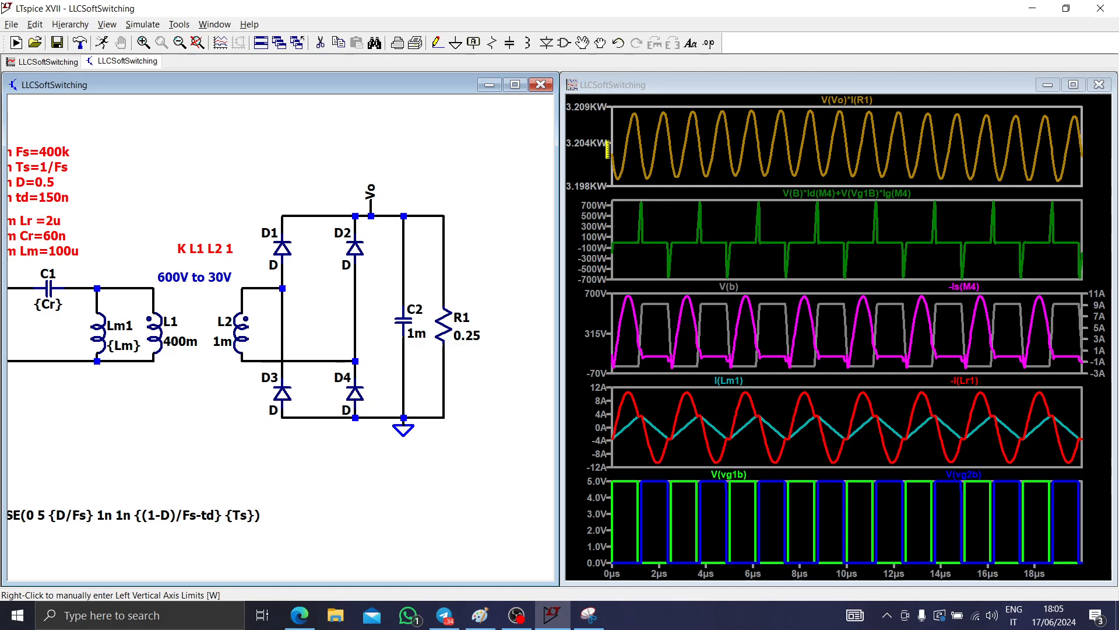
- Plot the instantaneous power of source V1 in place of R1's power and compute its average and integral over the 20 µs
{"action": "left_click_drag", "start_coordinate": [220, 396], "coordinate": [519, 388]}
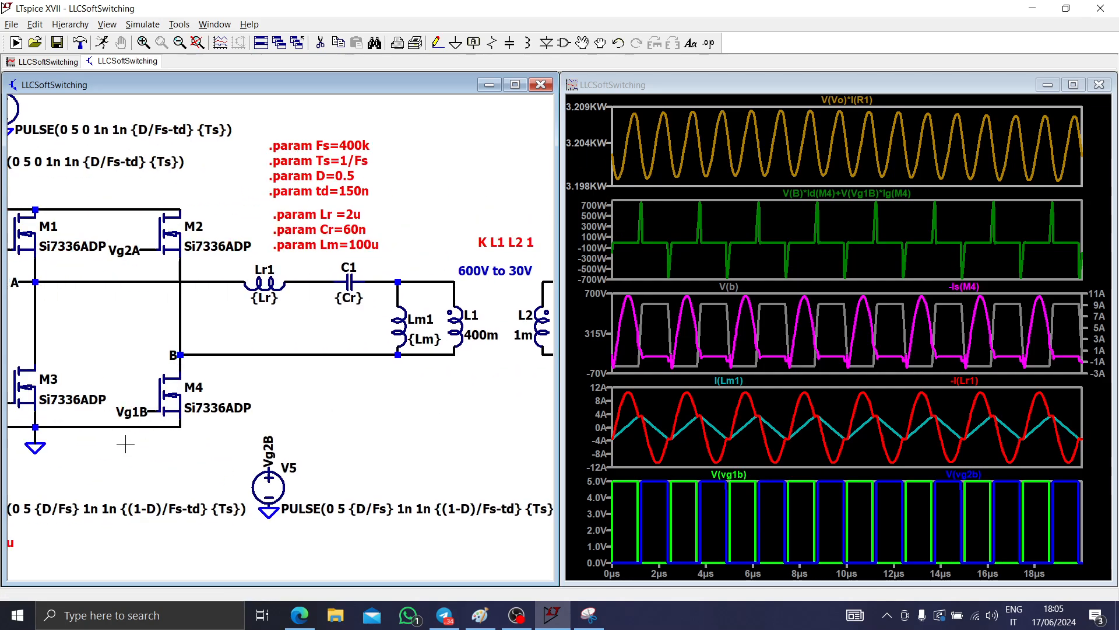
{"action": "left_click_drag", "start_coordinate": [125, 442], "coordinate": [443, 431]}
{"action": "left_click", "coordinate": [240, 269], "text": "alt"}
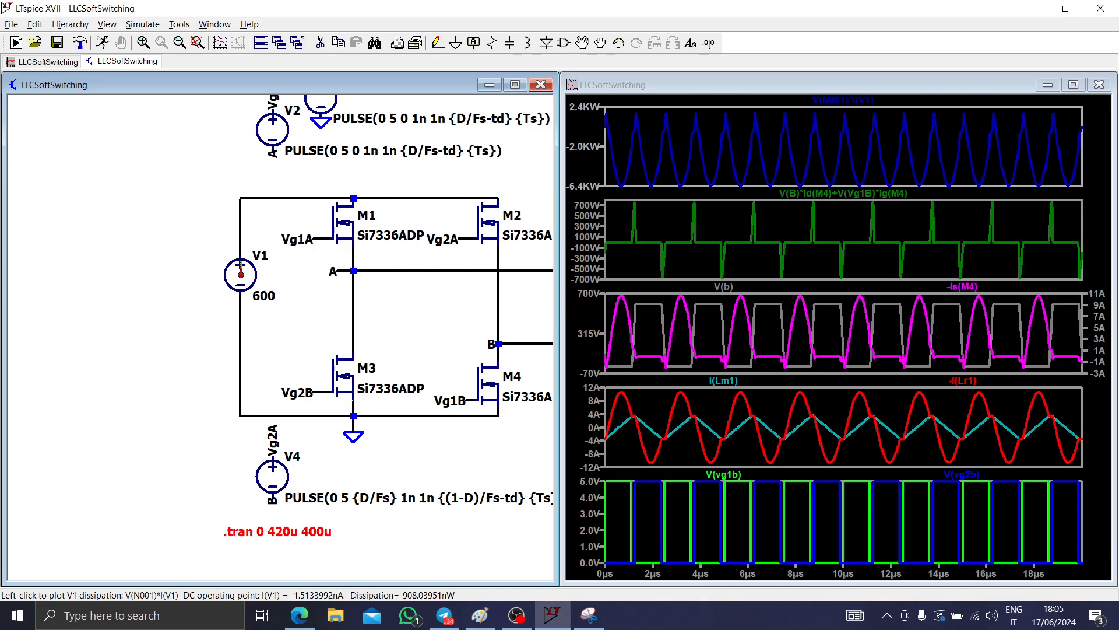
{"action": "left_click", "coordinate": [862, 101], "text": "ctrl"}
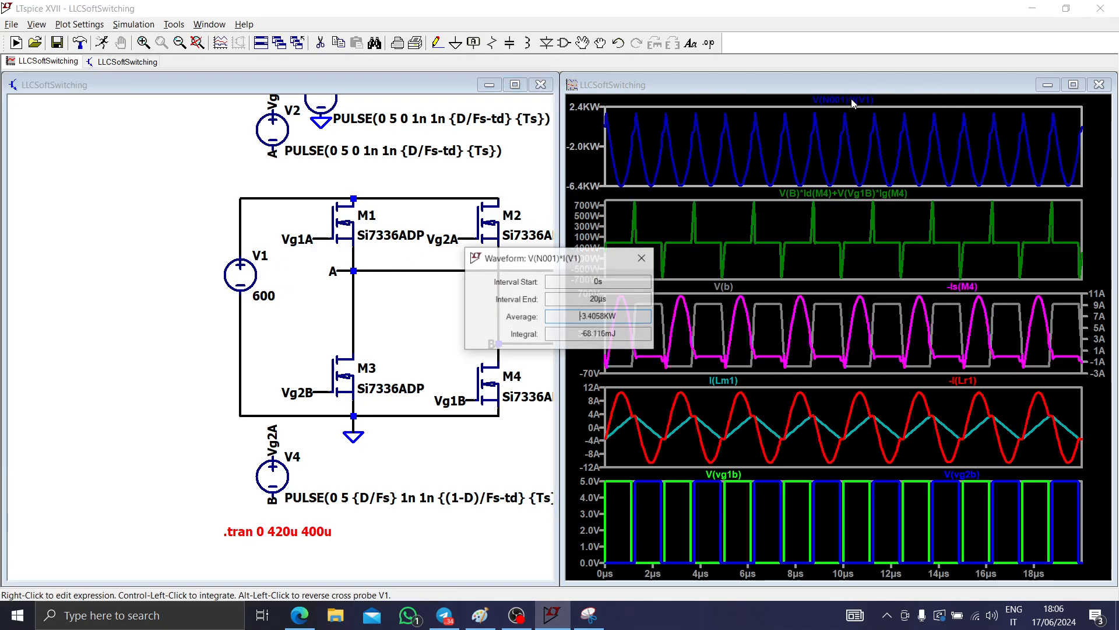
{"action": "left_click", "coordinate": [642, 258]}
- Add V1's current to the pane with its power trace and recompute the power's average and integral
{"action": "scroll", "coordinate": [454, 332], "scroll_direction": "down", "scroll_amount": 1}
{"action": "mouse_move", "coordinate": [455, 333]}
{"action": "left_mouse_down"}
{"action": "mouse_move", "coordinate": [402, 370]}
{"action": "mouse_move", "coordinate": [510, 371]}
{"action": "left_mouse_up"}
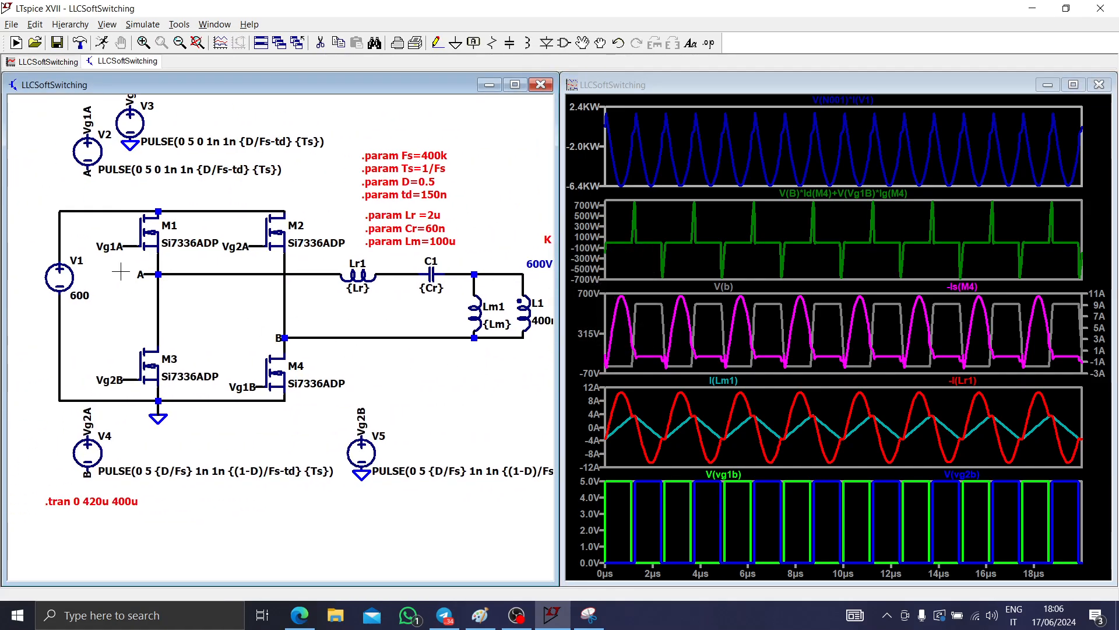
{"action": "left_click", "coordinate": [60, 275]}
{"action": "key", "text": "super"}
{"action": "left_click", "coordinate": [478, 181]}
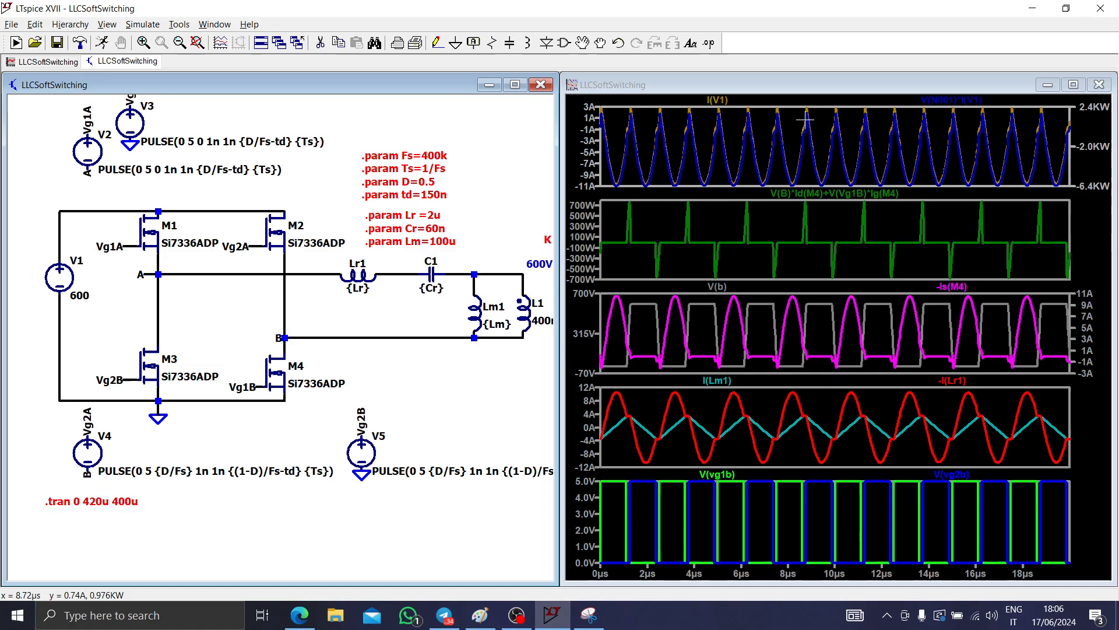
{"action": "left_click", "coordinate": [947, 100], "text": "ctrl"}
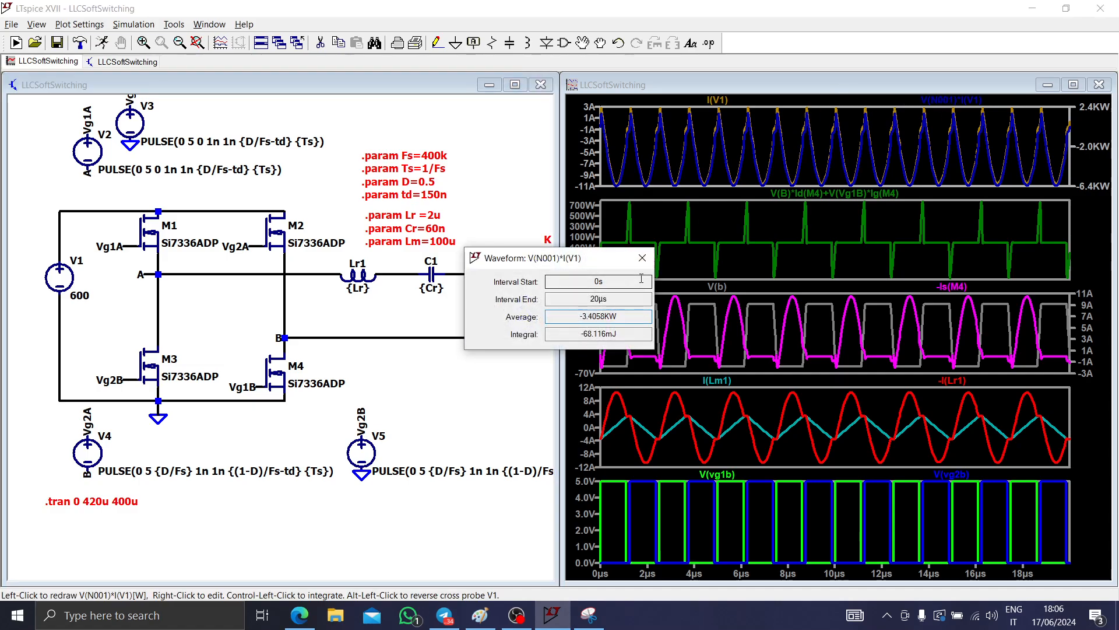
{"action": "left_click", "coordinate": [642, 258]}
- Open the Windows Calculator in standard mode and return to the LTspice schematic
{"action": "left_click", "coordinate": [206, 623]}
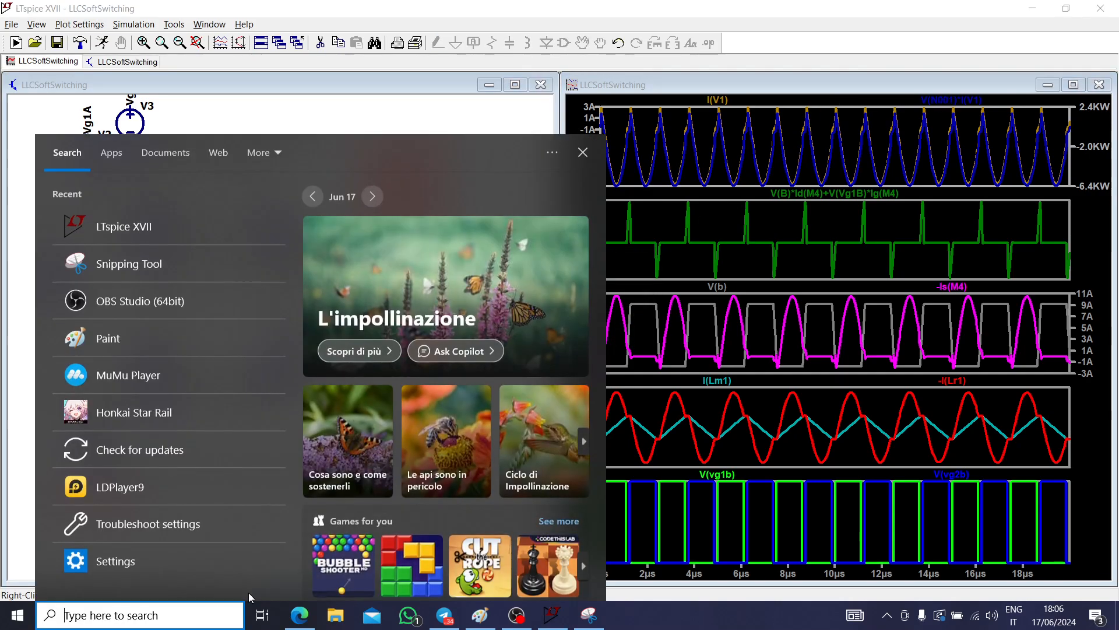
{"action": "type", "text": "calcu"}
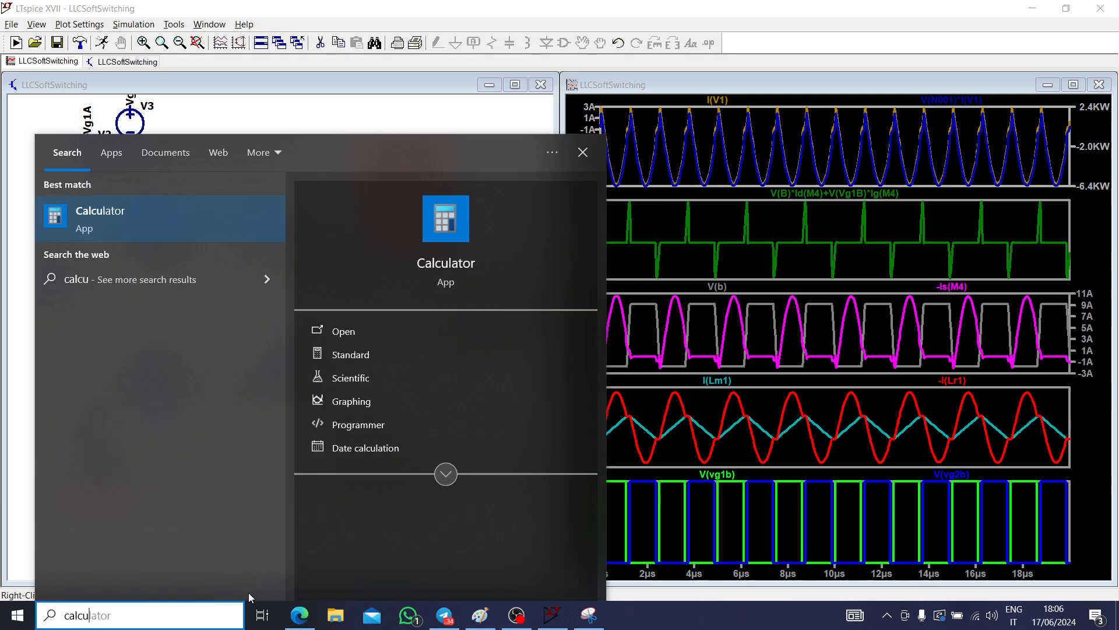
{"action": "key", "text": "Return"}
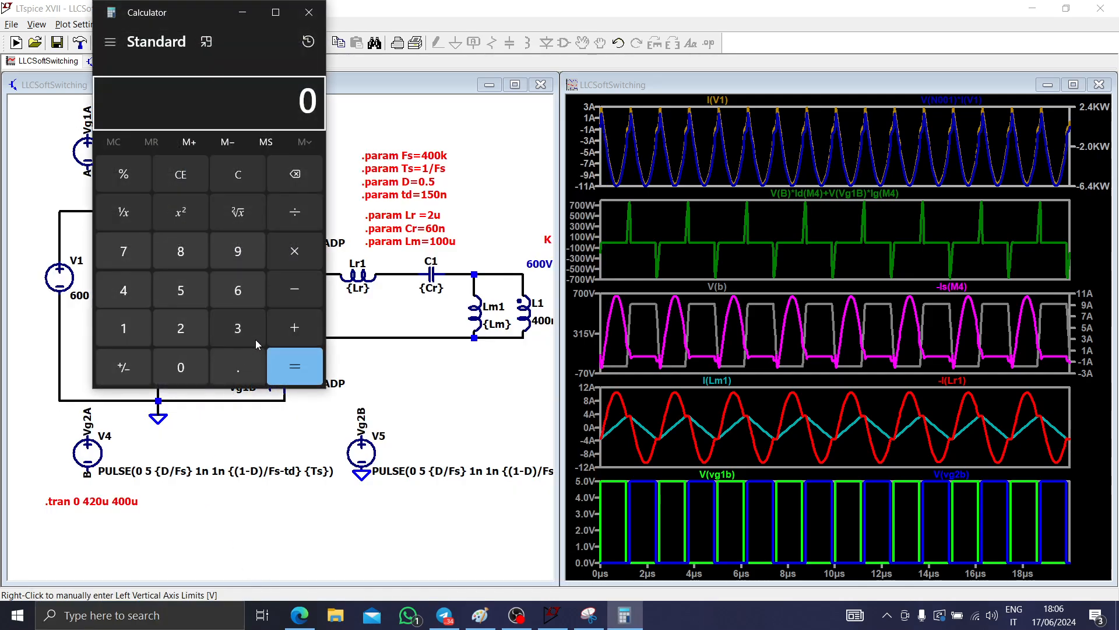
{"action": "left_click", "coordinate": [319, 487]}
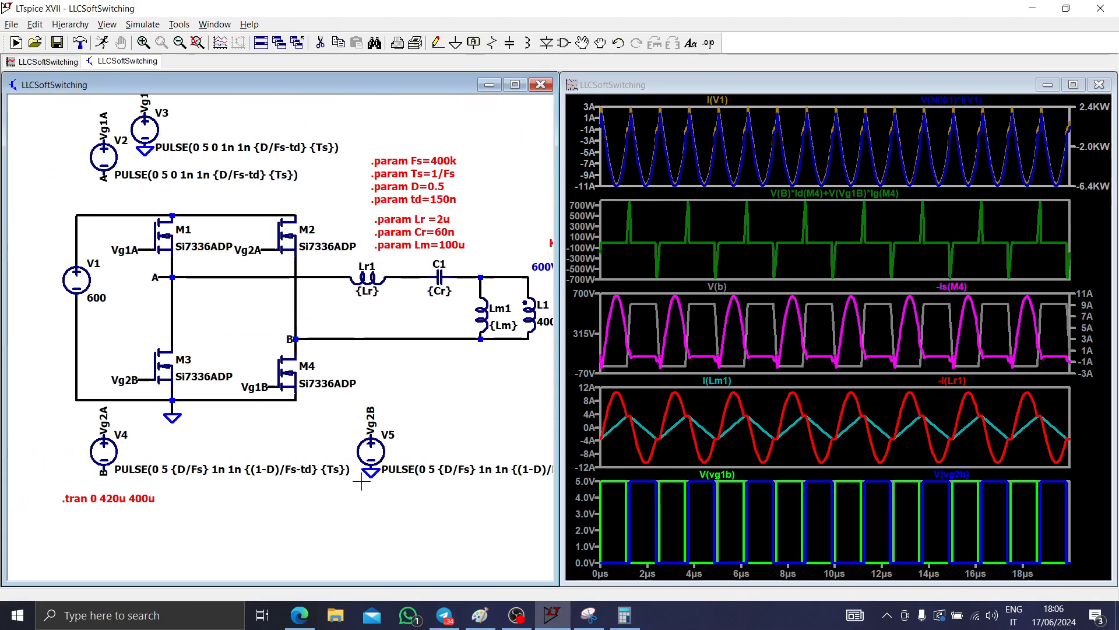
- Plot the power dissipated in load resistor R1 and check the waveform's average over the displayed interval
{"action": "left_click_drag", "start_coordinate": [456, 411], "coordinate": [38, 452]}
{"action": "left_click", "coordinate": [343, 350]}
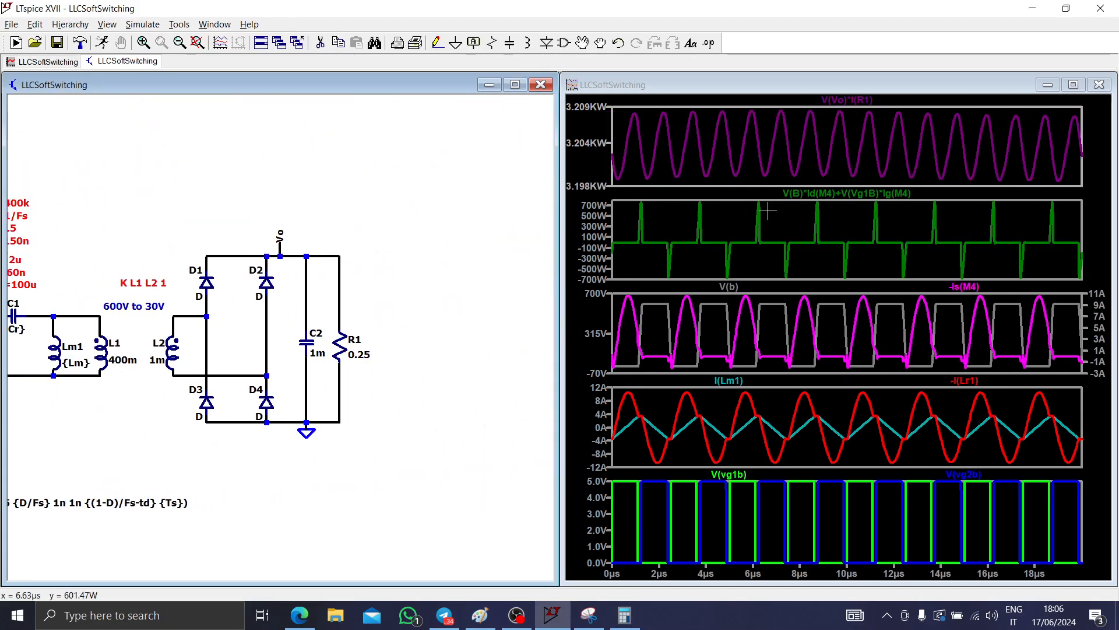
{"action": "left_click", "coordinate": [844, 99], "text": "ctrl"}
{"action": "left_click", "coordinate": [641, 265]}
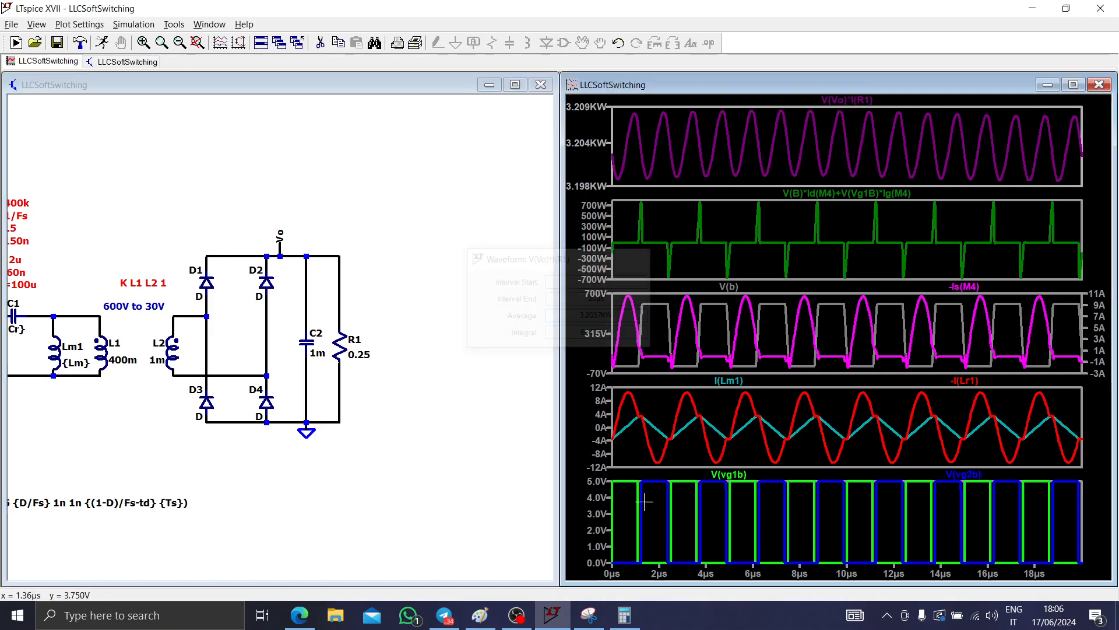
- Switch to Calculator and divide the output power 3.2 by the input power 3.4
{"action": "left_click", "coordinate": [624, 615]}
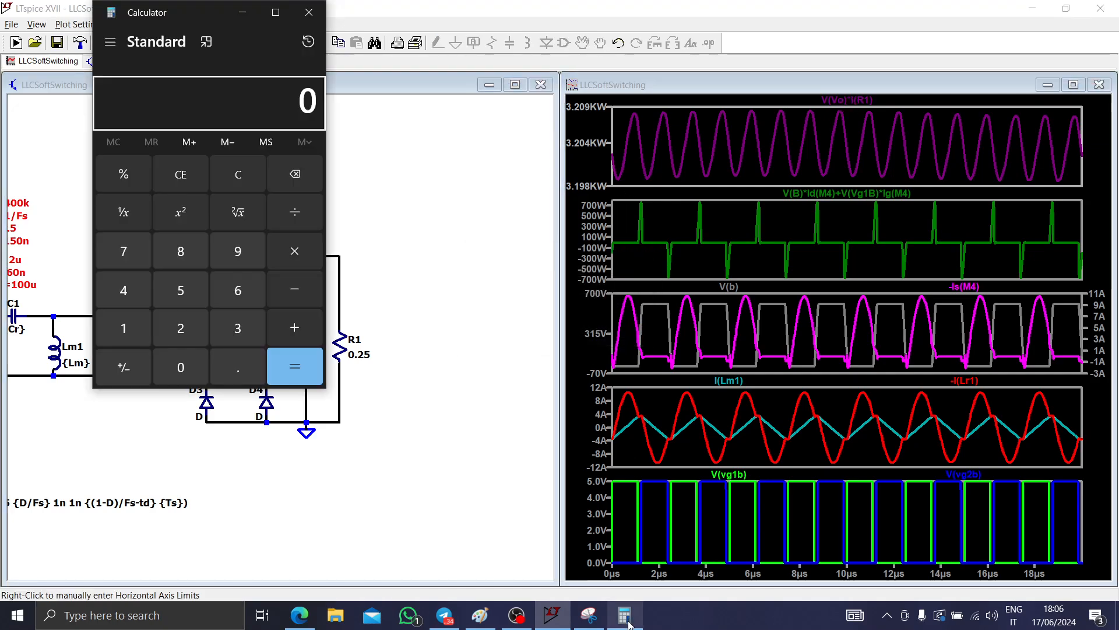
{"action": "left_click", "coordinate": [237, 331]}
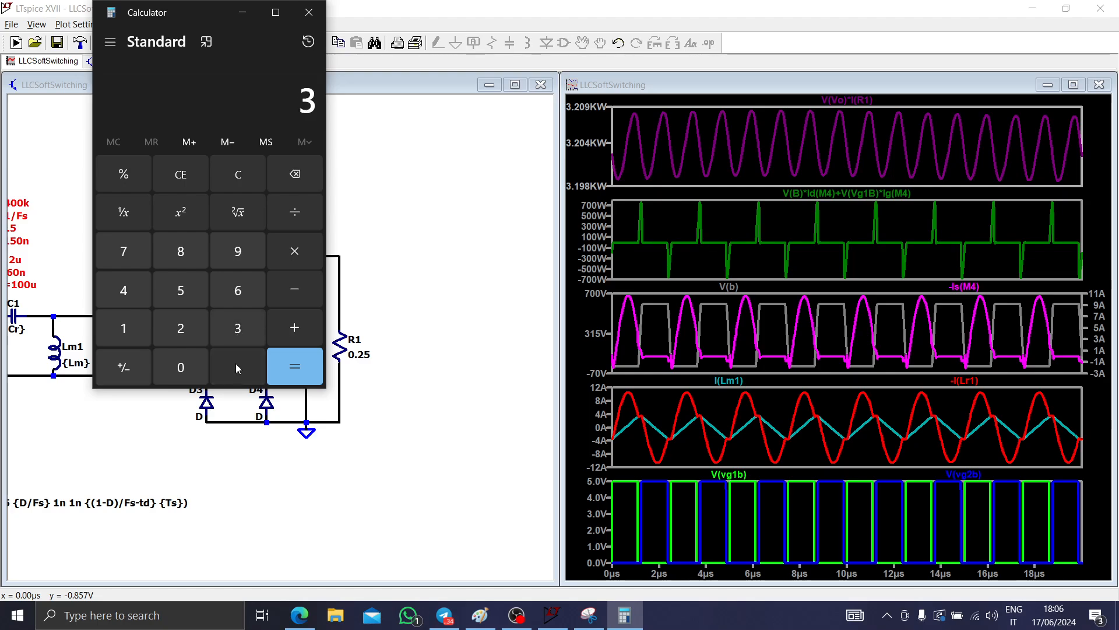
{"action": "left_click", "coordinate": [236, 364]}
{"action": "left_click", "coordinate": [172, 335]}
{"action": "left_click", "coordinate": [294, 211]}
{"action": "left_click", "coordinate": [234, 329]}
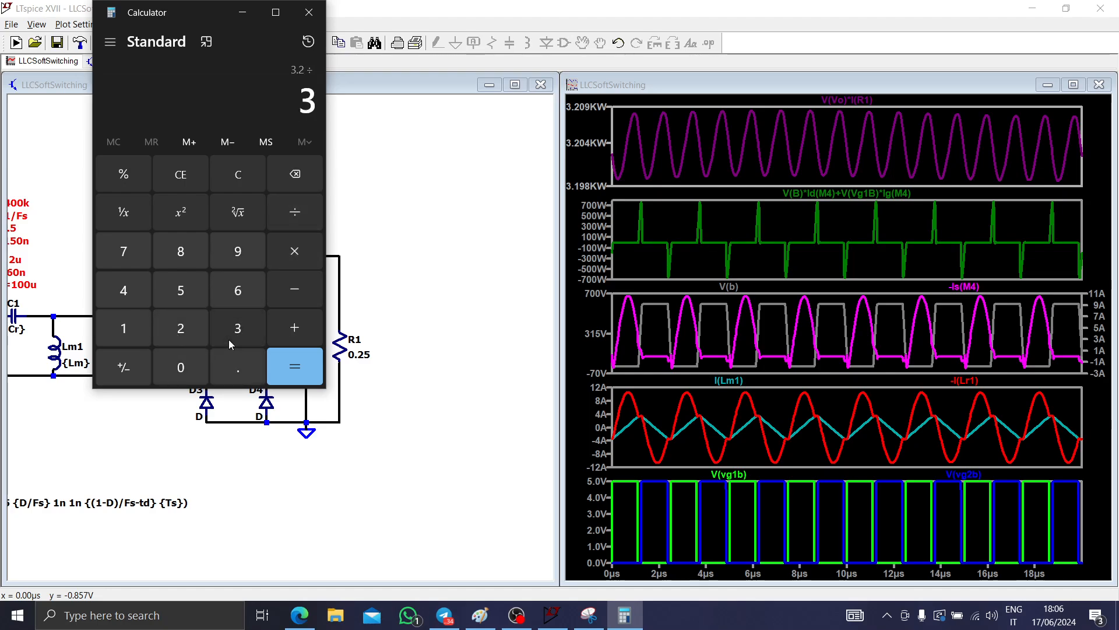
{"action": "left_click", "coordinate": [236, 364]}
{"action": "left_click", "coordinate": [135, 296]}
{"action": "left_click", "coordinate": [297, 353]}
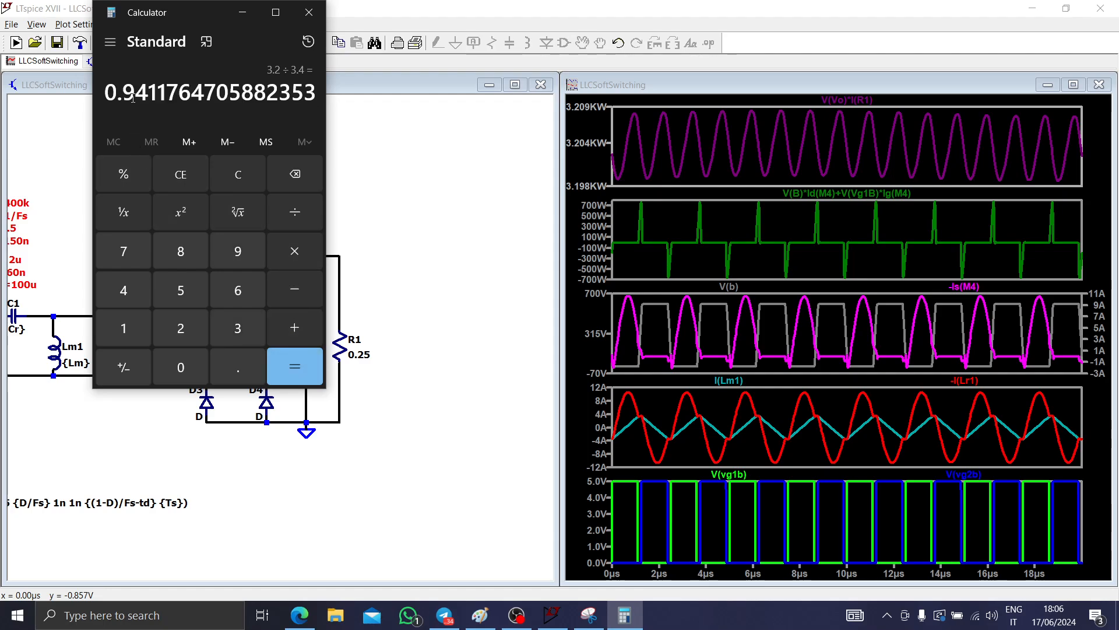
- Multiply the power ratio by 100 to express the efficiency as a percentage
{"action": "left_click", "coordinate": [297, 250]}
{"action": "left_click", "coordinate": [117, 339]}
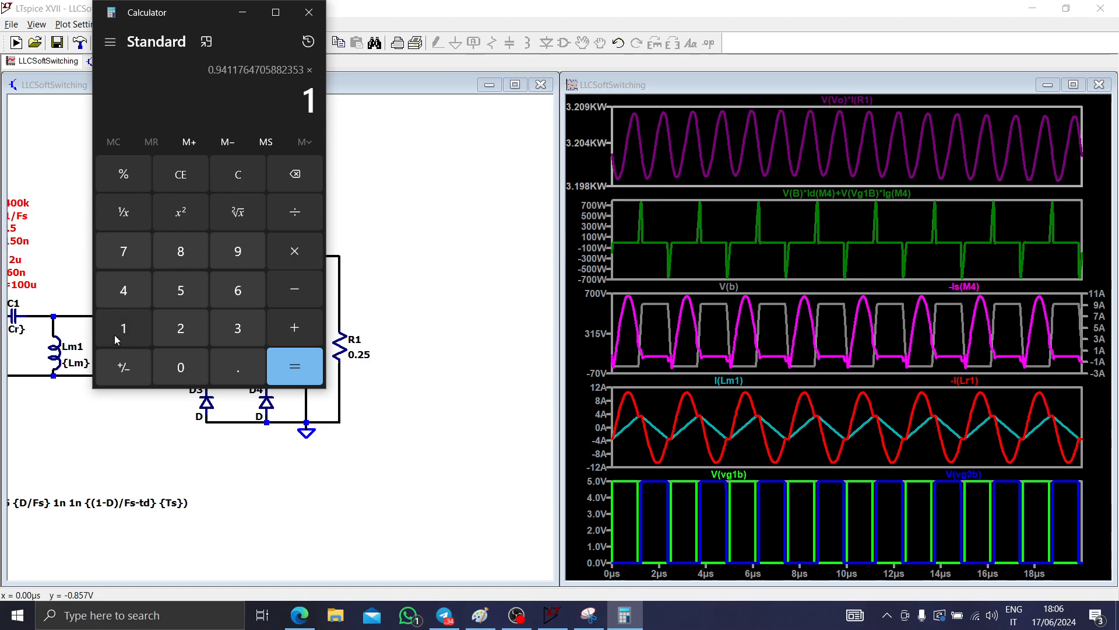
{"action": "left_click", "coordinate": [181, 367]}
{"action": "left_click", "coordinate": [181, 368]}
{"action": "left_click", "coordinate": [294, 366]}
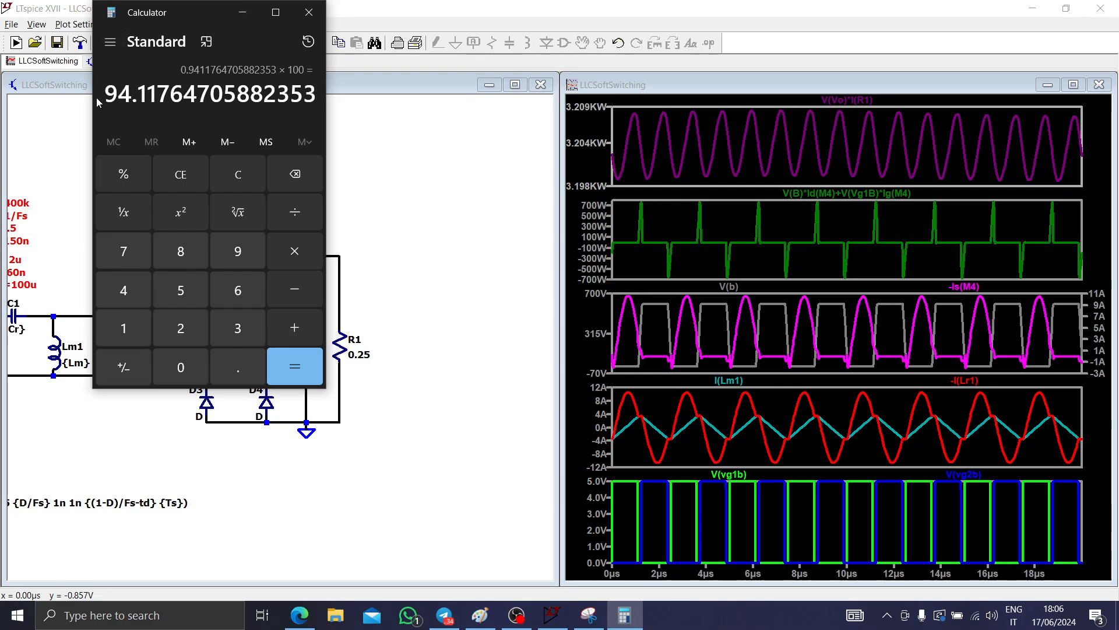
- Return to LTspice and check the expression behind the R1 power trace, leaving it unedited
{"action": "left_click", "coordinate": [259, 21]}
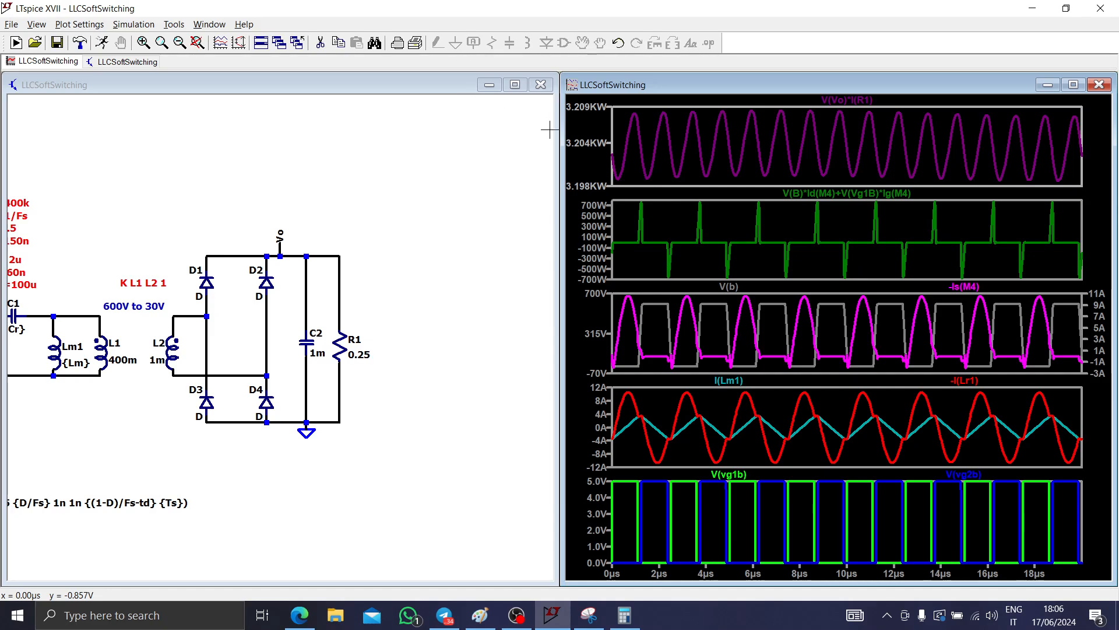
{"action": "right_click", "coordinate": [839, 99]}
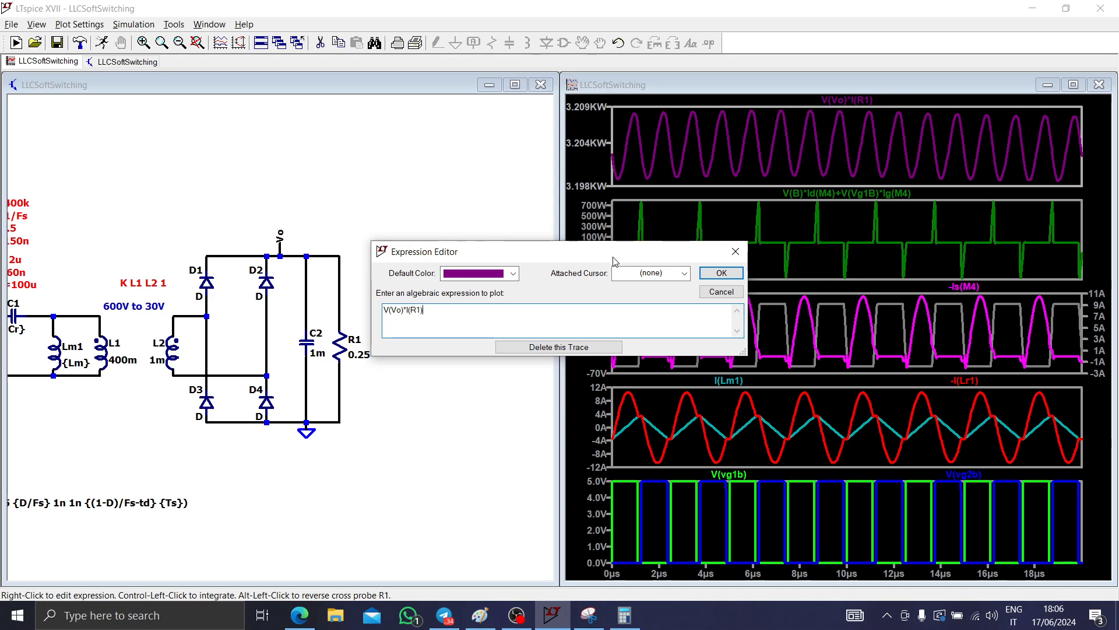
{"action": "left_click", "coordinate": [735, 251]}
- Switch to Calculator, clear the old result and subtract 3.2 from 3.4 to get the power loss
{"action": "left_click", "coordinate": [624, 615]}
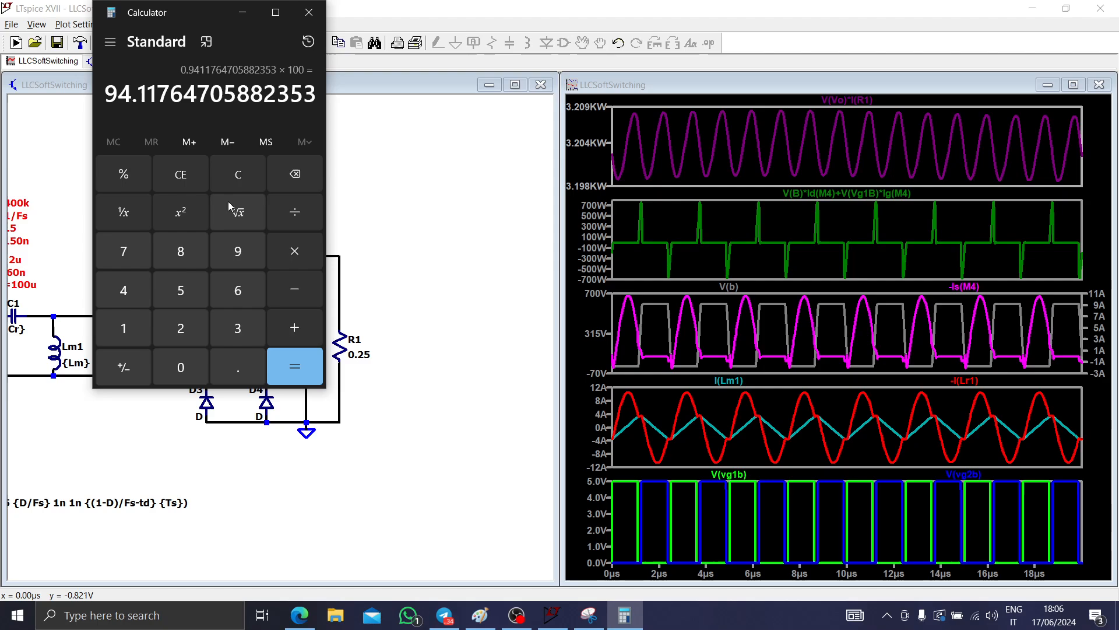
{"action": "left_click", "coordinate": [193, 180]}
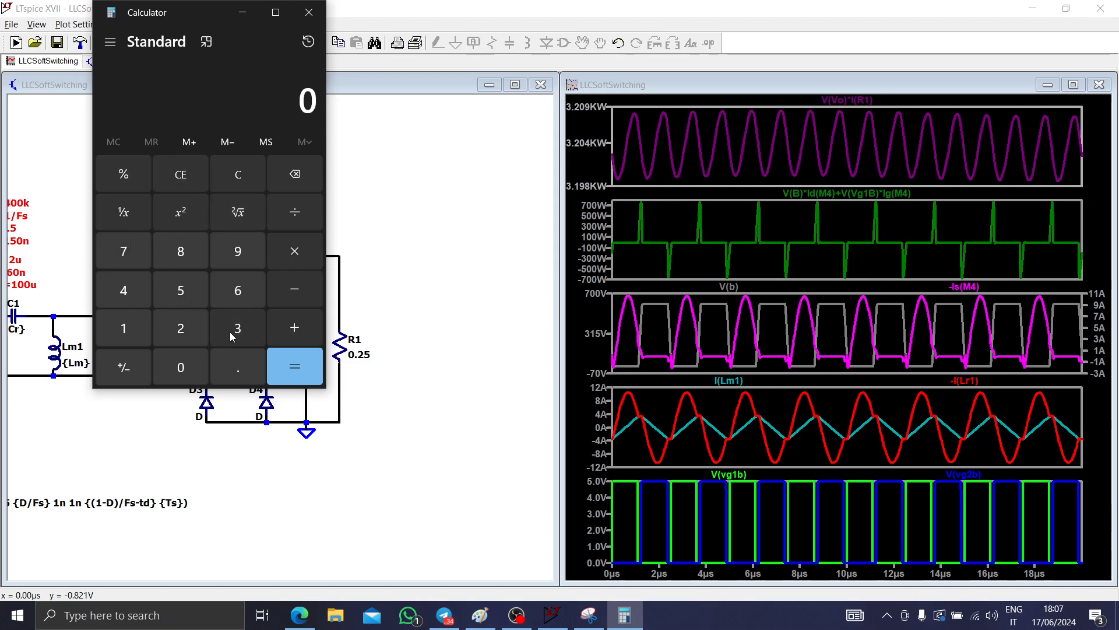
{"action": "left_click", "coordinate": [233, 331]}
{"action": "left_click", "coordinate": [238, 365]}
{"action": "left_click", "coordinate": [124, 290]}
{"action": "left_click", "coordinate": [294, 289]}
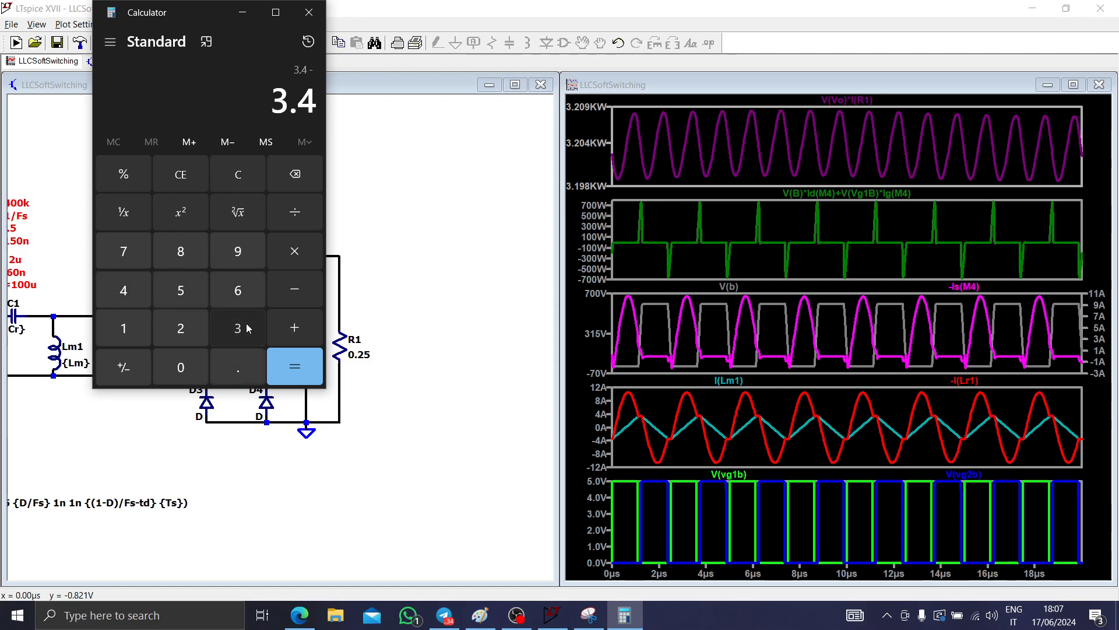
{"action": "left_click", "coordinate": [247, 328]}
{"action": "left_click", "coordinate": [233, 365]}
{"action": "left_click", "coordinate": [181, 328]}
{"action": "left_click", "coordinate": [294, 366]}
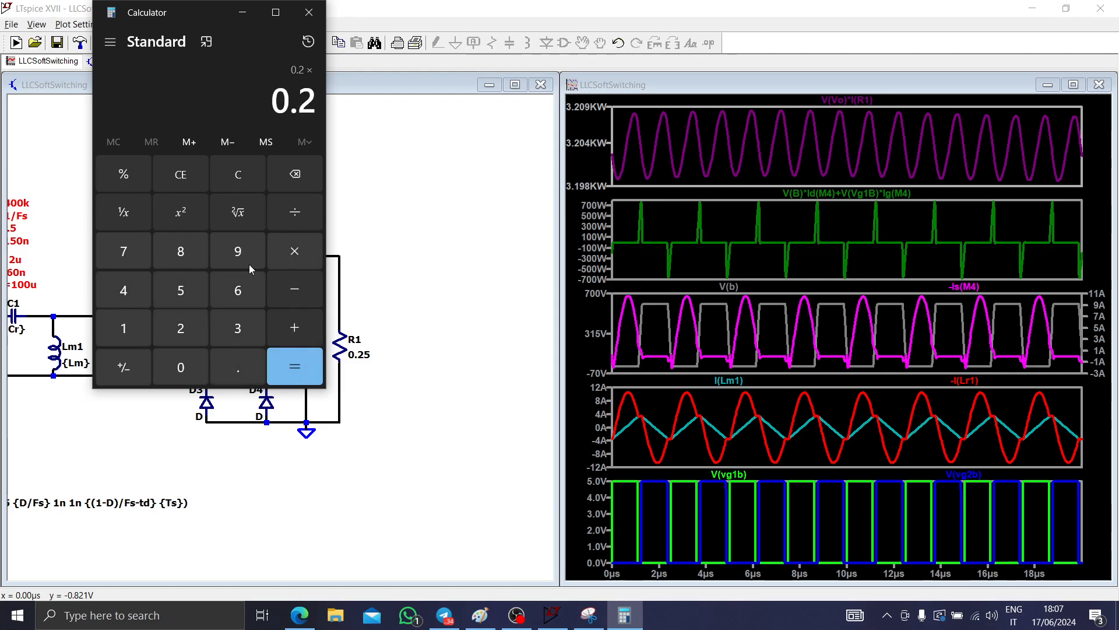
- Multiply the power difference by 100 and close Calculator
{"action": "left_click", "coordinate": [131, 342]}
{"action": "left_click", "coordinate": [180, 369]}
{"action": "left_click", "coordinate": [180, 369]}
{"action": "left_click", "coordinate": [295, 366]}
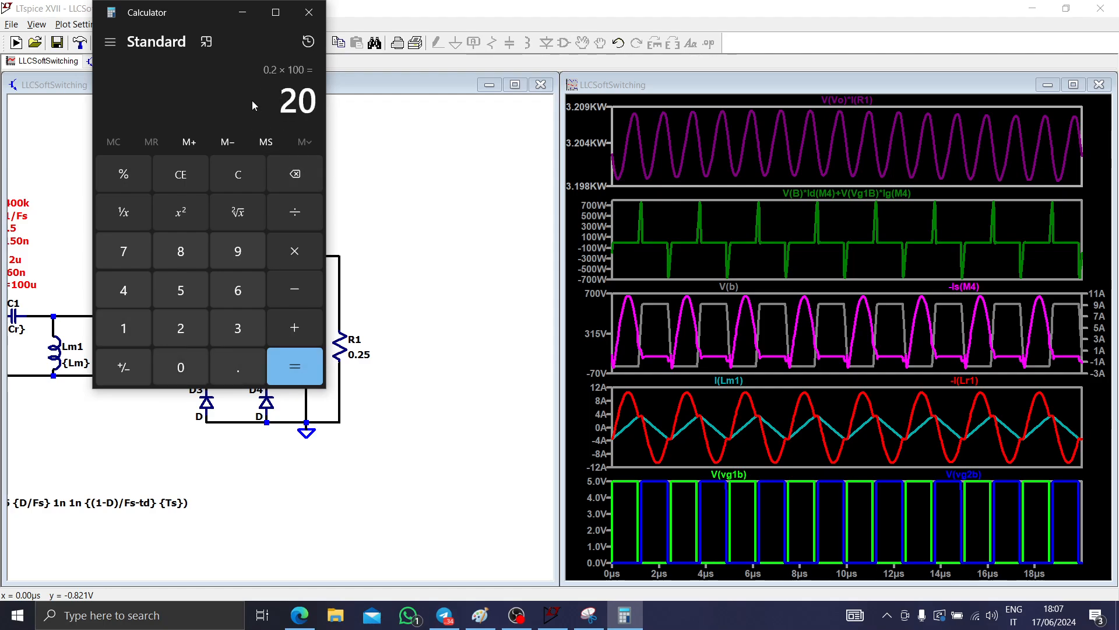
{"action": "left_click", "coordinate": [309, 12]}
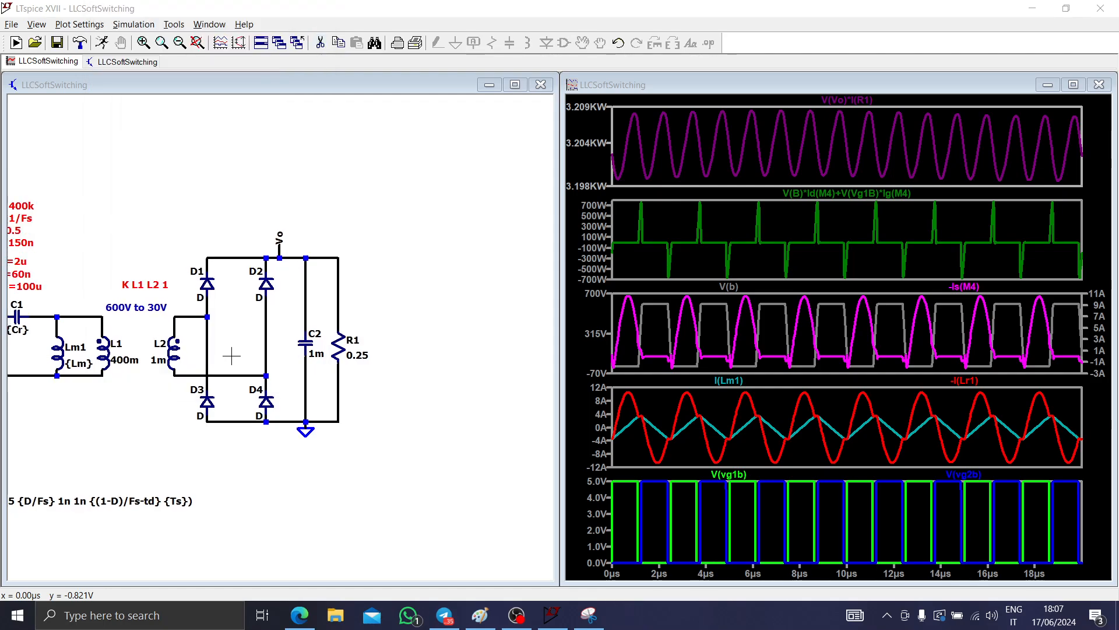
- Plot the power dissipation of MOSFET M4 as the only trace in the uppermost plot pane
{"action": "left_click_drag", "start_coordinate": [231, 356], "coordinate": [394, 345]}
{"action": "left_click_drag", "start_coordinate": [124, 407], "coordinate": [286, 411]}
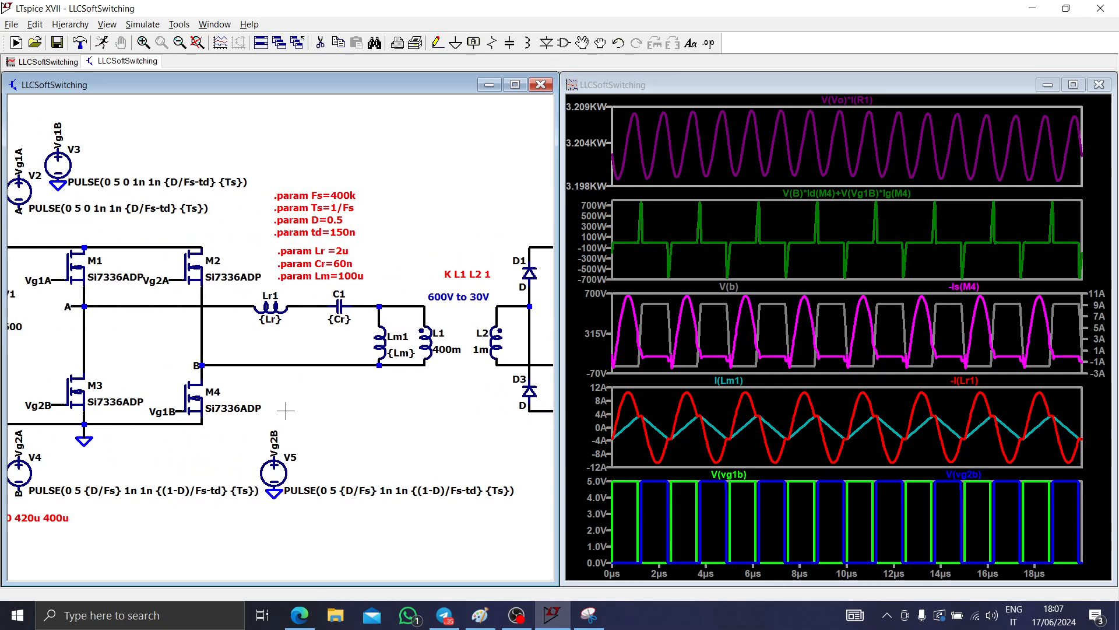
{"action": "left_click", "coordinate": [194, 395], "text": "alt"}
{"action": "left_click", "coordinate": [193, 395], "text": "alt"}
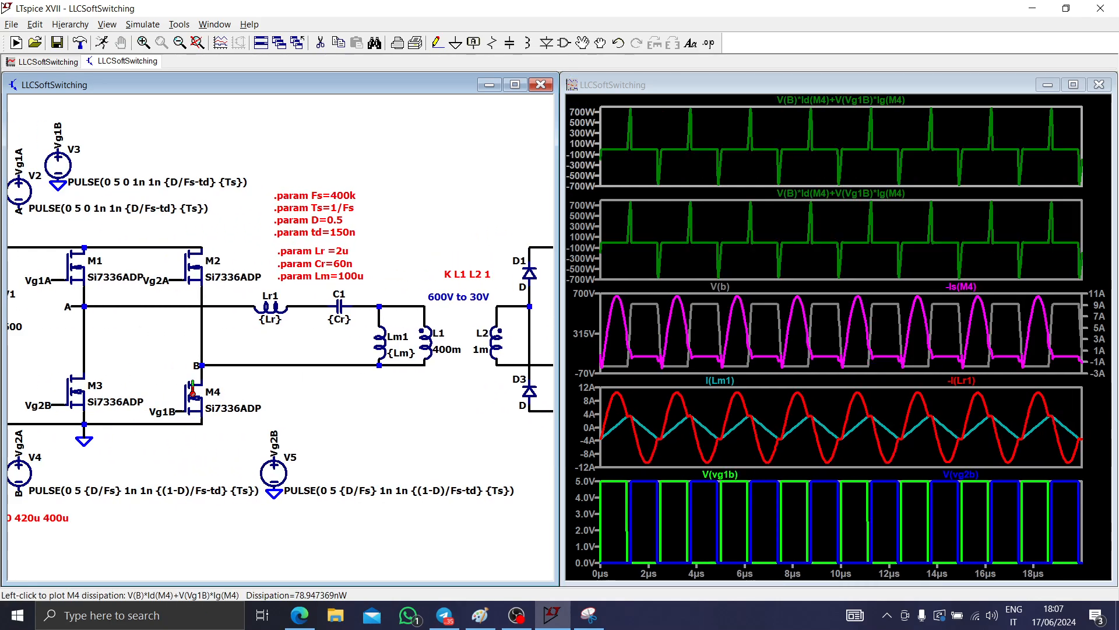
- Plot the power dissipation of rectifier diode D1 and check its average over the displayed interval
{"action": "left_click_drag", "start_coordinate": [353, 394], "coordinate": [217, 395]}
{"action": "left_click_drag", "start_coordinate": [326, 372], "coordinate": [234, 372]}
{"action": "left_click", "coordinate": [295, 280], "text": "alt"}
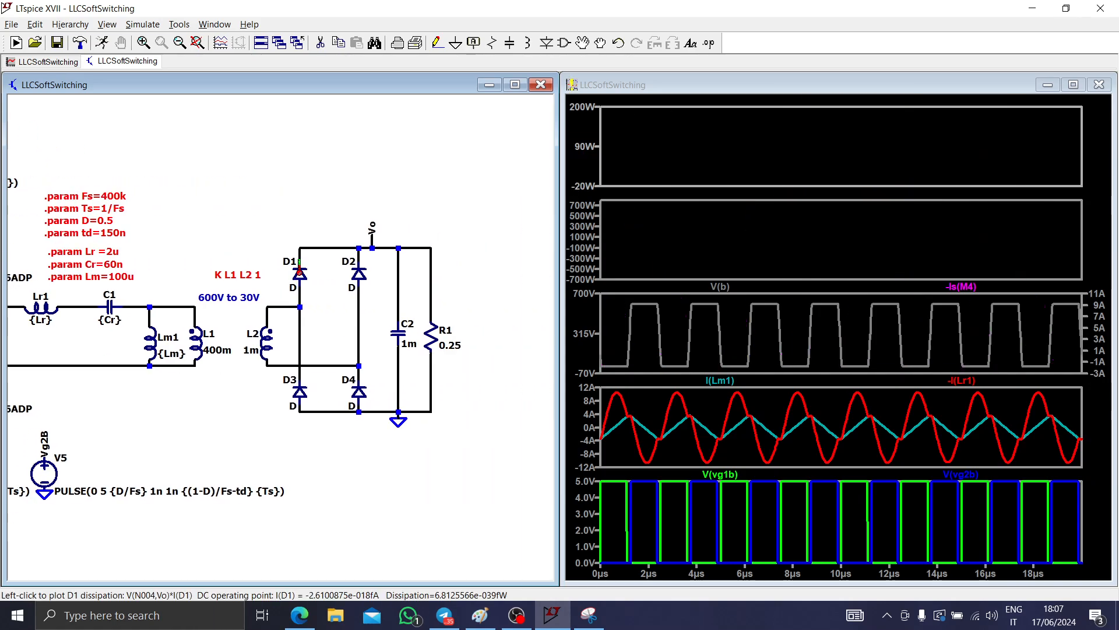
{"action": "left_click", "coordinate": [821, 108], "text": "ctrl"}
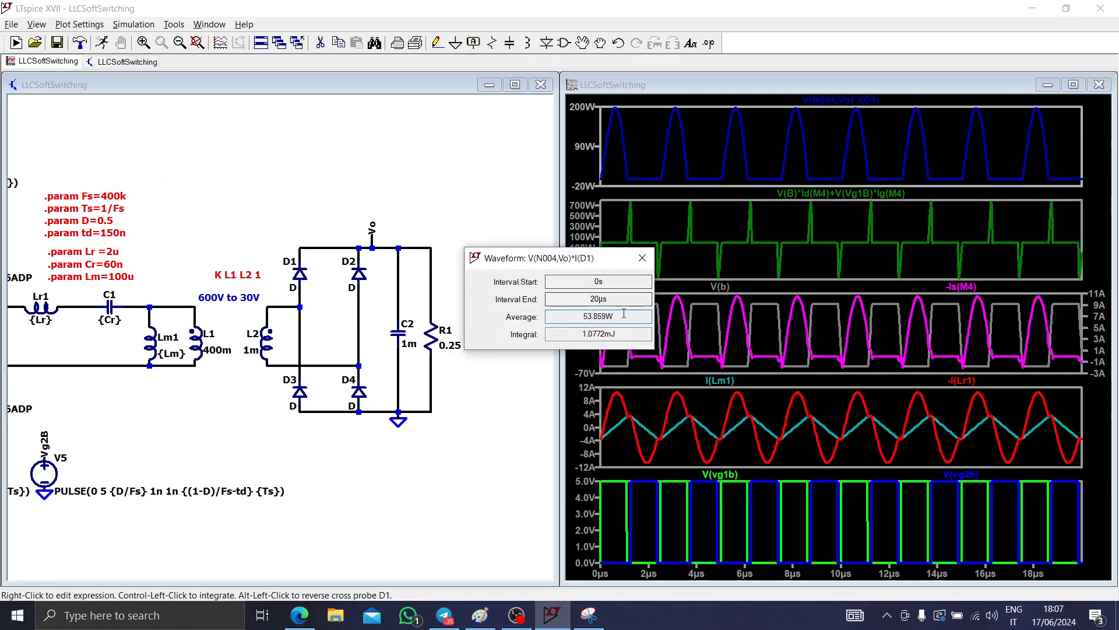
{"action": "left_click_drag", "start_coordinate": [618, 316], "coordinate": [572, 318]}
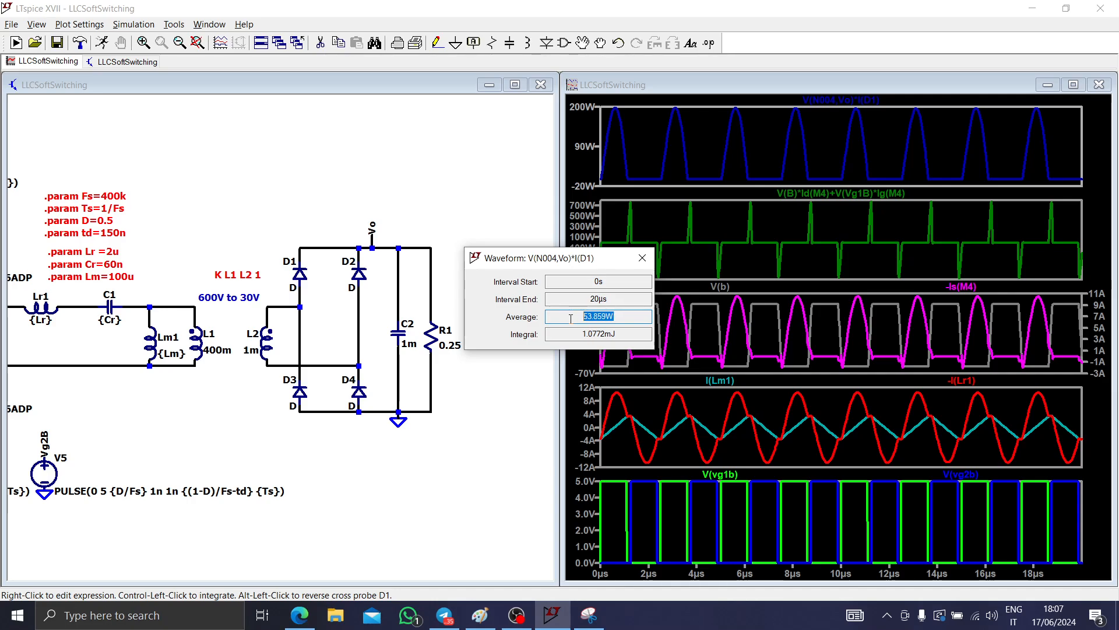
{"action": "left_click", "coordinate": [642, 258]}
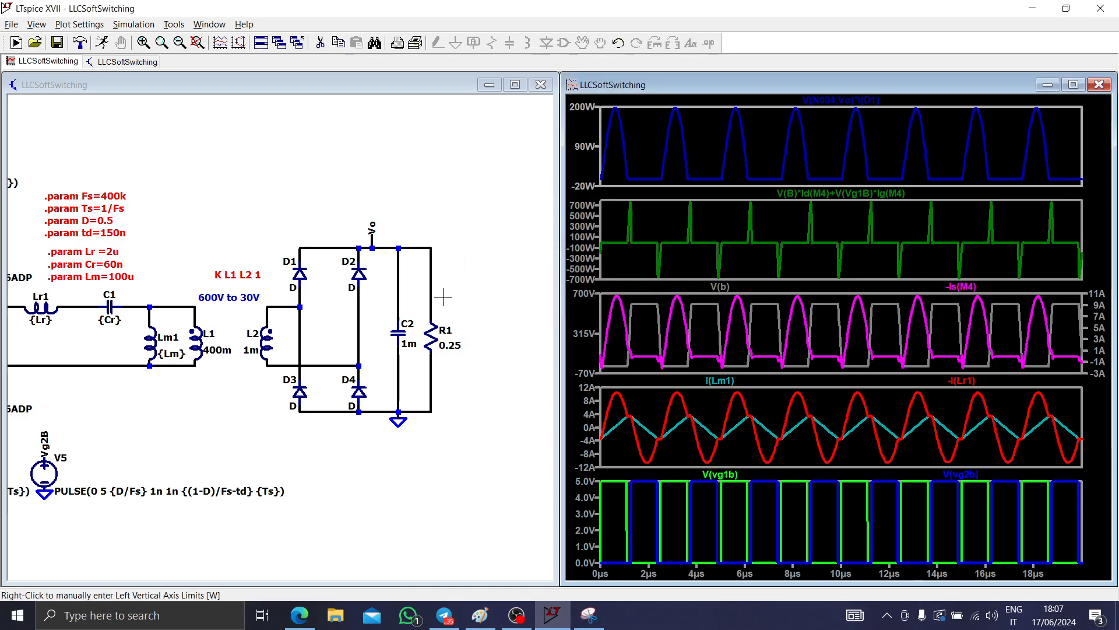
{"action": "scroll", "coordinate": [260, 379], "scroll_direction": "down", "scroll_amount": 2}
{"action": "left_click_drag", "start_coordinate": [223, 402], "coordinate": [511, 405]}
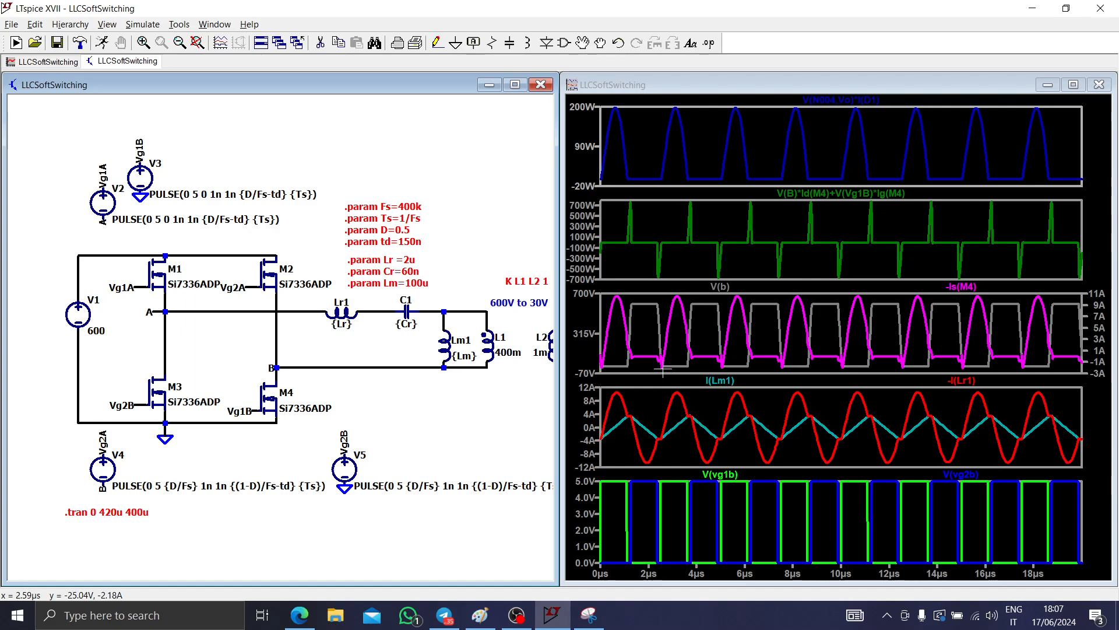
{"action": "left_click_drag", "start_coordinate": [411, 403], "coordinate": [284, 397]}
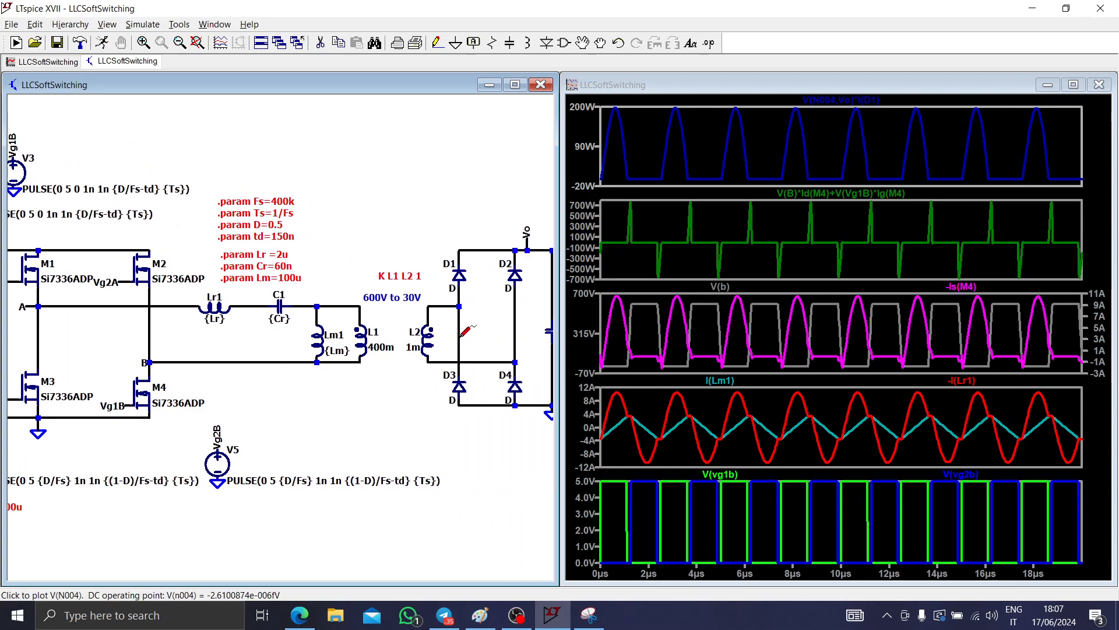
{"action": "scroll", "coordinate": [465, 292], "scroll_direction": "up", "scroll_amount": 2}
{"action": "left_click_drag", "start_coordinate": [471, 341], "coordinate": [325, 346]}
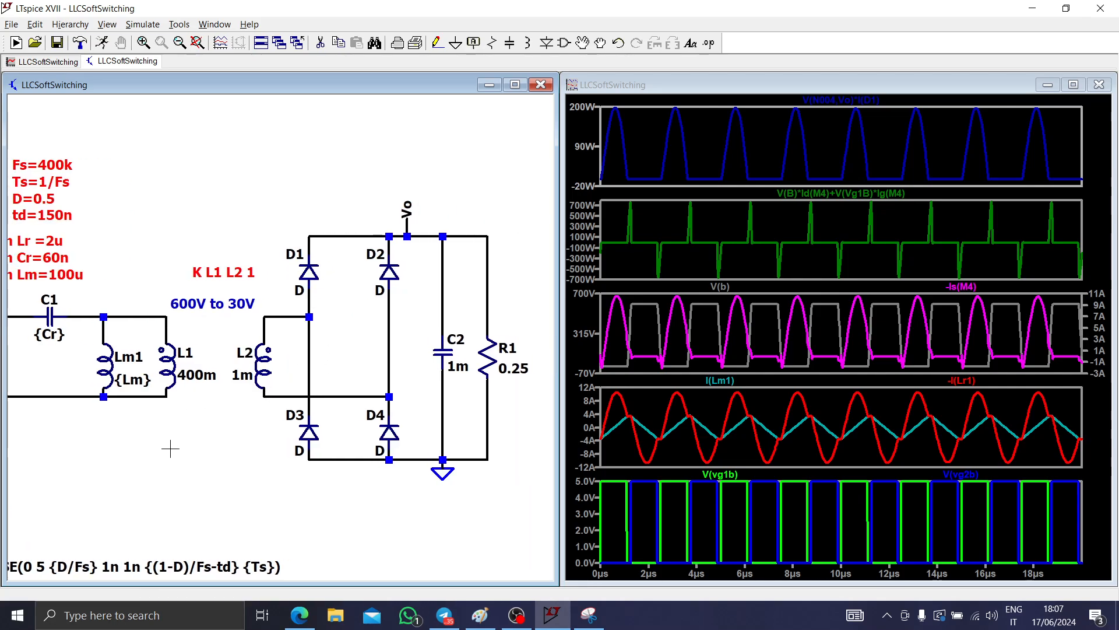
{"action": "left_click_drag", "start_coordinate": [170, 448], "coordinate": [334, 430]}
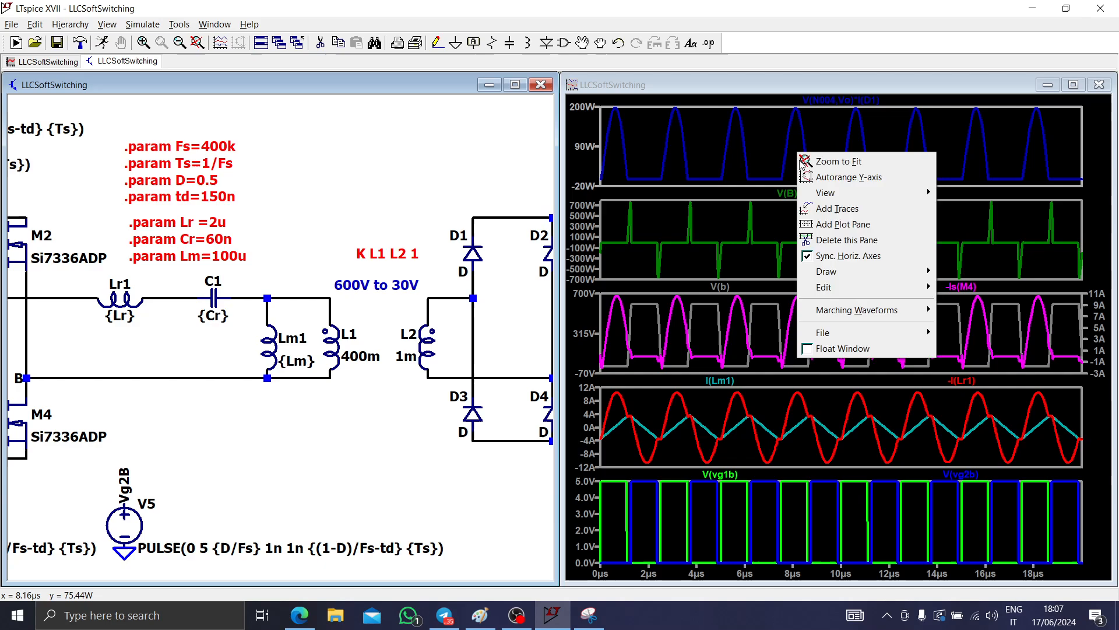
- Delete the plot panes showing the D1 and M4 power dissipation, and add an empty plot pane
{"action": "left_click", "coordinate": [840, 240]}
{"action": "right_click", "coordinate": [767, 167]}
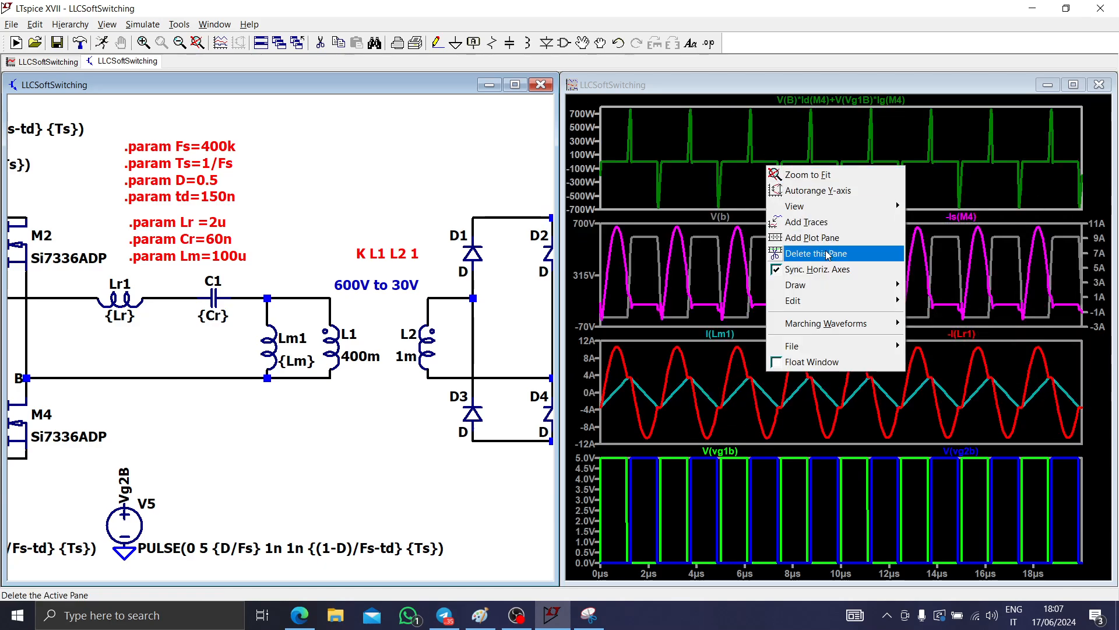
{"action": "left_click", "coordinate": [830, 257]}
{"action": "right_click", "coordinate": [808, 151]}
{"action": "left_click", "coordinate": [852, 222]}
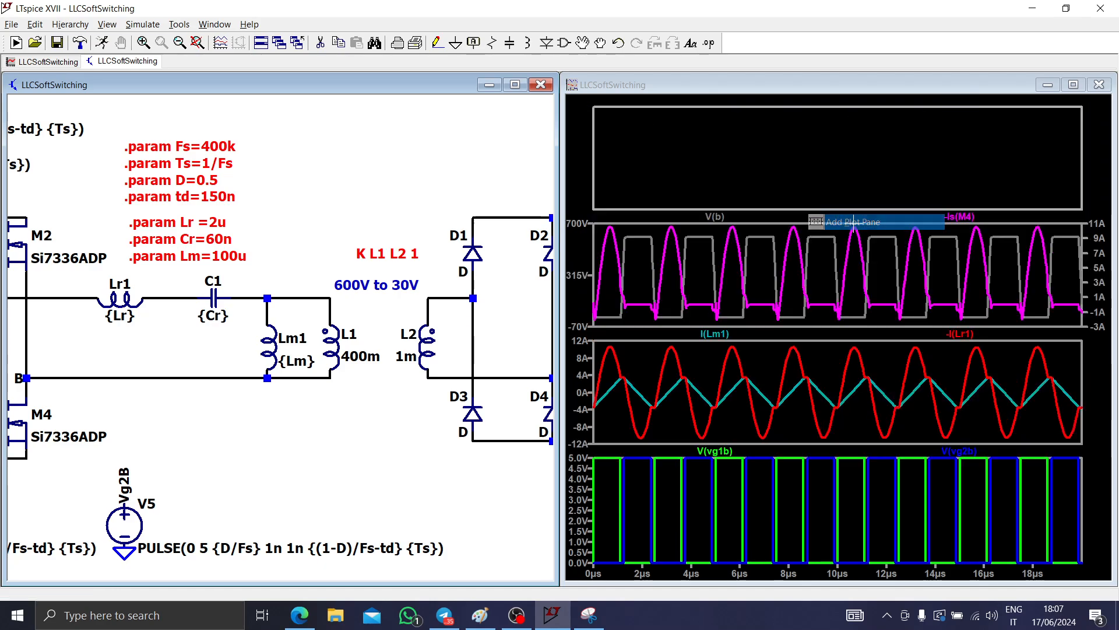
- Plot the differential voltage across transformer secondary winding L2 in the empty pane
{"action": "scroll", "coordinate": [373, 320], "scroll_direction": "down", "scroll_amount": 2}
{"action": "scroll", "coordinate": [373, 320], "scroll_direction": "up", "scroll_amount": 1}
{"action": "left_click_drag", "start_coordinate": [376, 304], "coordinate": [380, 380]}
- Measure the secondary winding voltage with a cursor on its trace, and check the waveform's average and RMS
{"action": "left_click", "coordinate": [815, 109]}
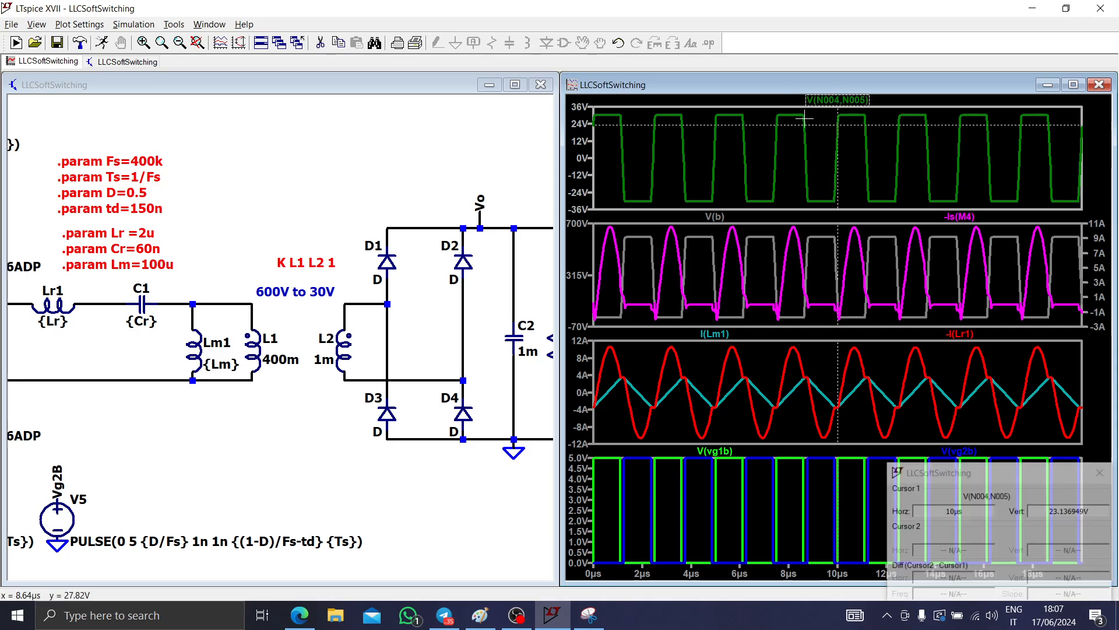
{"action": "mouse_move", "coordinate": [810, 127]}
{"action": "left_mouse_down"}
{"action": "mouse_move", "coordinate": [777, 127]}
{"action": "mouse_move", "coordinate": [815, 141]}
{"action": "mouse_move", "coordinate": [791, 117]}
{"action": "left_mouse_up"}
{"action": "left_click", "coordinate": [1102, 472]}
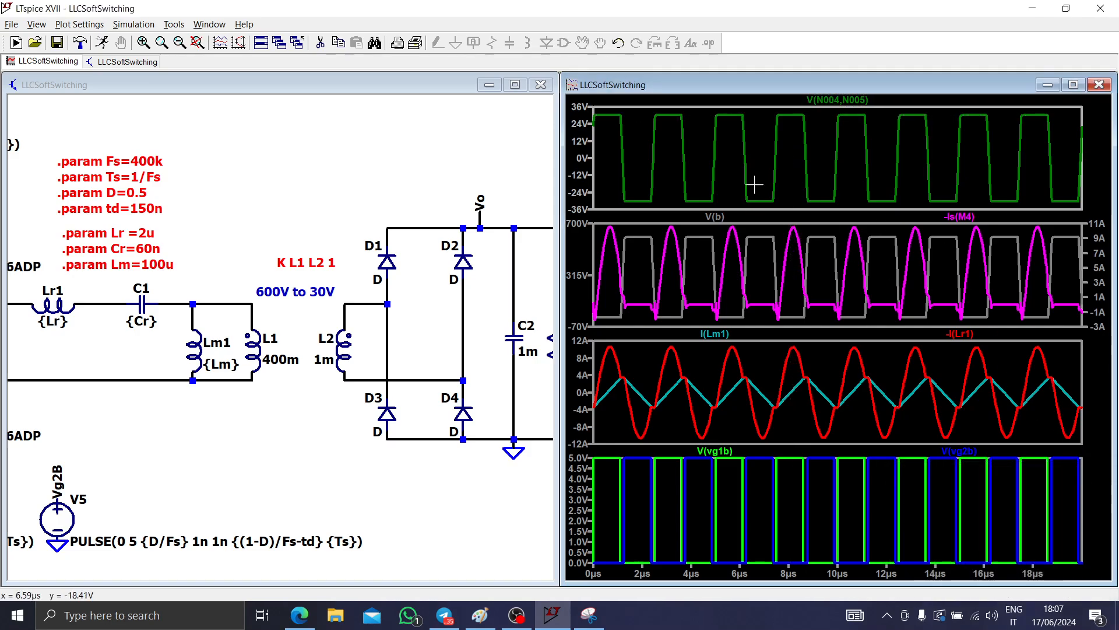
{"action": "left_click_drag", "start_coordinate": [400, 317], "coordinate": [290, 325]}
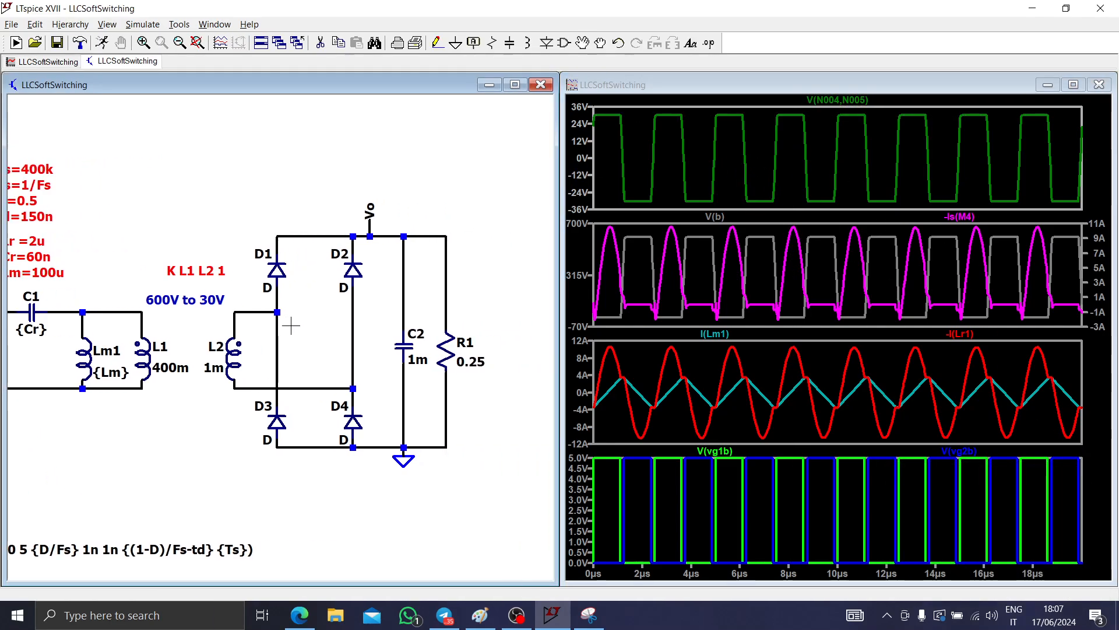
{"action": "left_click", "coordinate": [837, 100], "text": "ctrl"}
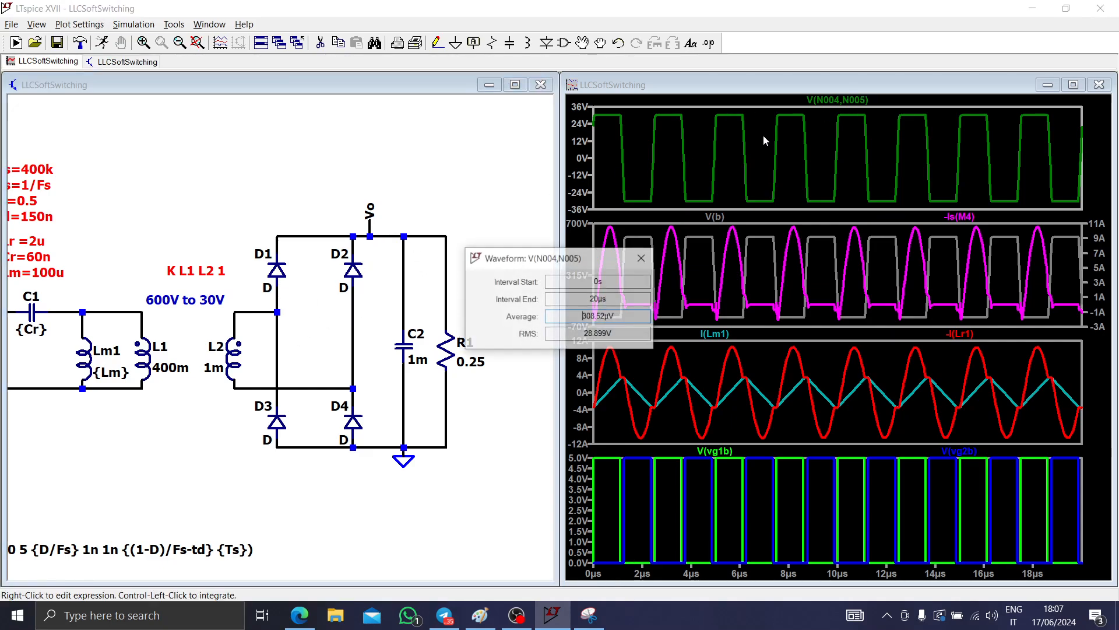
{"action": "double_click", "coordinate": [549, 316]}
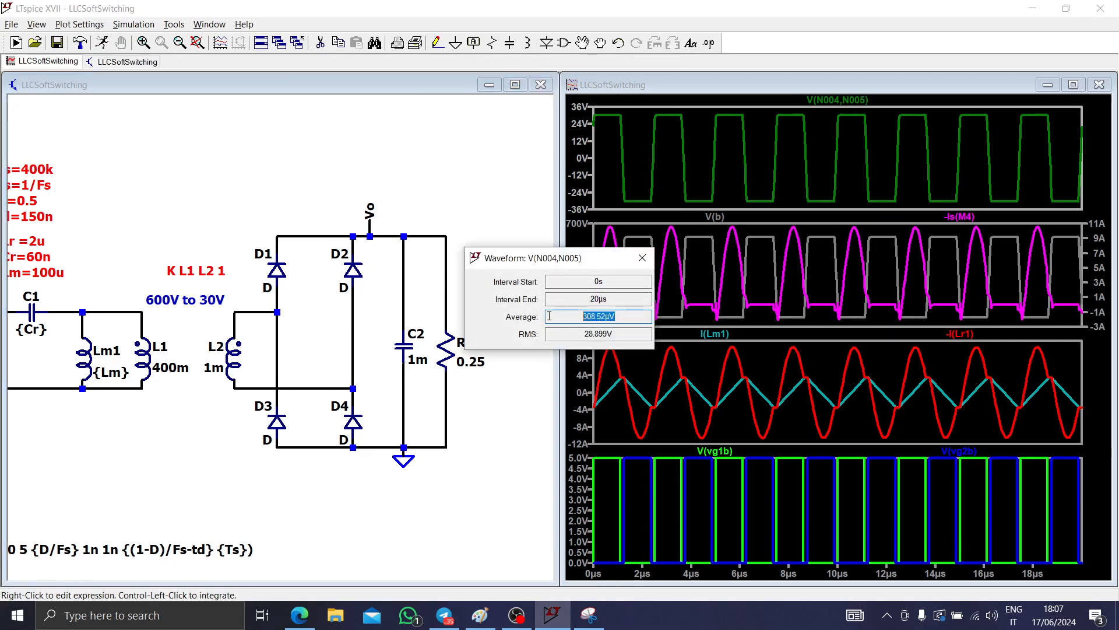
{"action": "left_click", "coordinate": [642, 257]}
- Add the differential voltage across transformer primary winding L1 to the same pane and check its average and RMS
{"action": "left_click_drag", "start_coordinate": [166, 392], "coordinate": [265, 386]}
{"action": "mouse_move", "coordinate": [226, 304]}
{"action": "left_mouse_down"}
{"action": "mouse_move", "coordinate": [236, 340]}
{"action": "mouse_move", "coordinate": [225, 380]}
{"action": "left_mouse_up"}
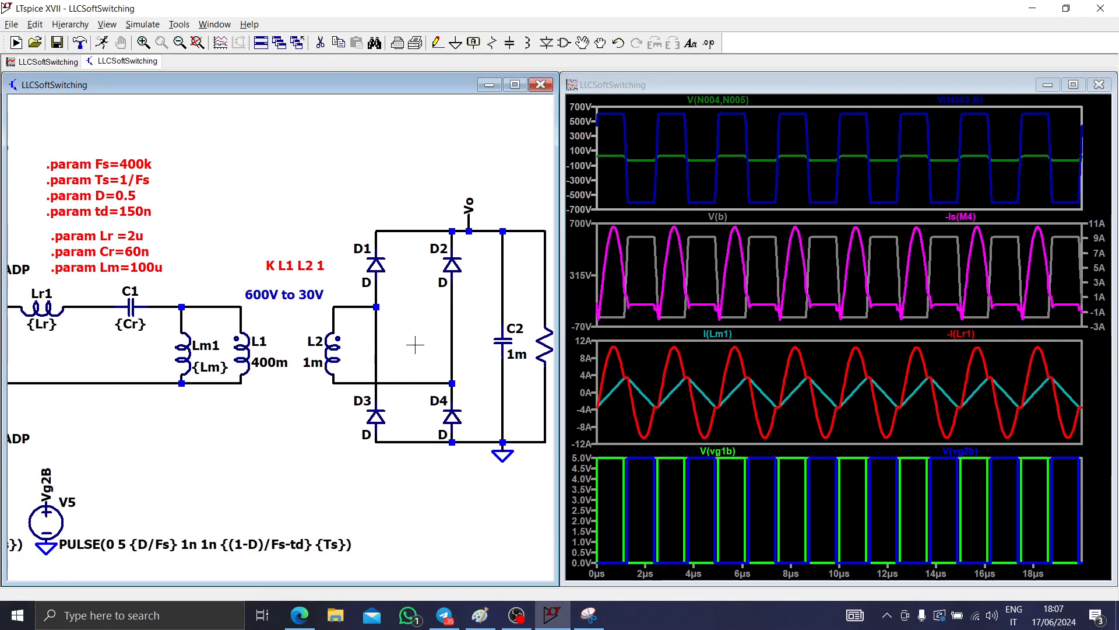
{"action": "left_click", "coordinate": [960, 100], "text": "ctrl"}
{"action": "left_click_drag", "start_coordinate": [616, 318], "coordinate": [523, 316]}
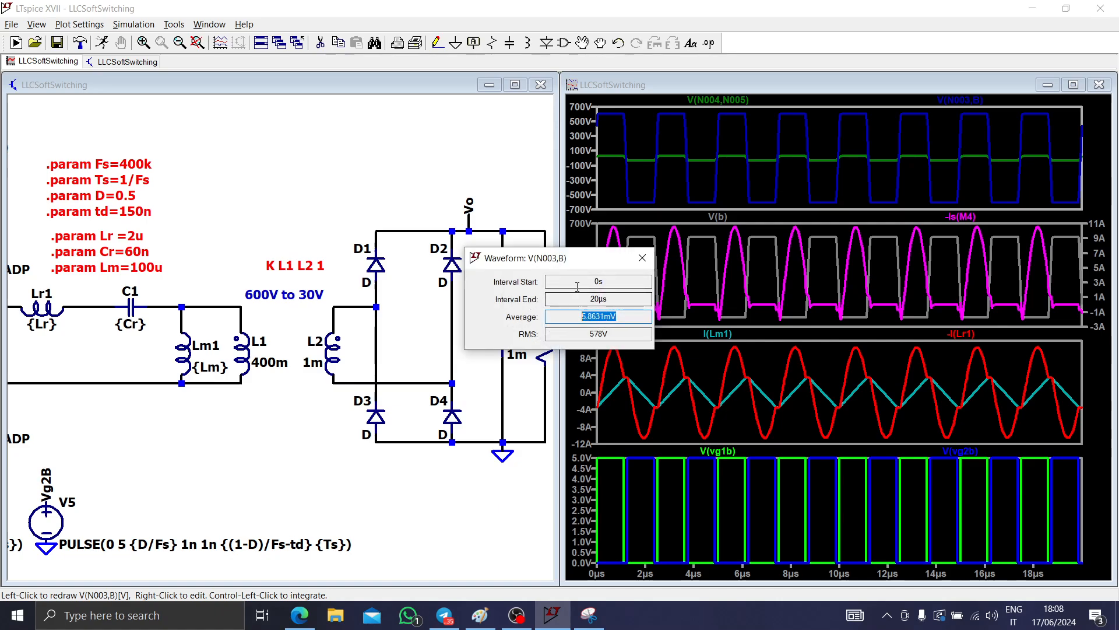
- Close the waveform summary and examine the schematic from the MOSFET bridge through the resonant tank to the output rectifier
{"action": "left_click", "coordinate": [642, 258]}
{"action": "scroll", "coordinate": [352, 371], "scroll_direction": "down", "scroll_amount": 1}
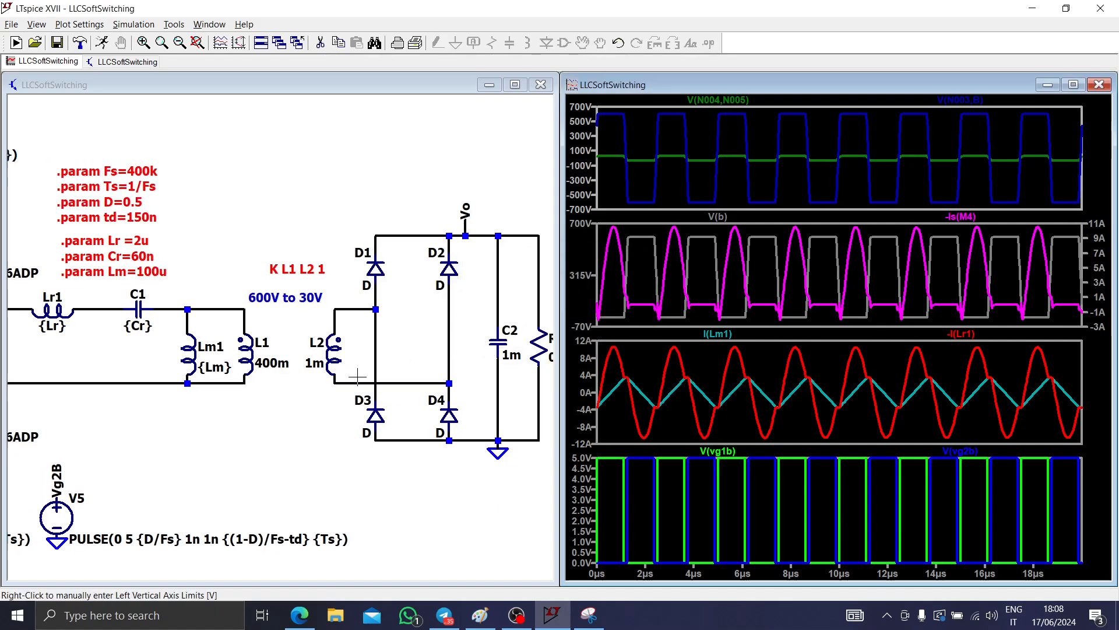
{"action": "scroll", "coordinate": [333, 448], "scroll_direction": "down", "scroll_amount": 2}
{"action": "left_click_drag", "start_coordinate": [249, 465], "coordinate": [421, 440]}
{"action": "scroll", "coordinate": [257, 421], "scroll_direction": "down", "scroll_amount": 3}
{"action": "scroll", "coordinate": [256, 421], "scroll_direction": "down", "scroll_amount": 1}
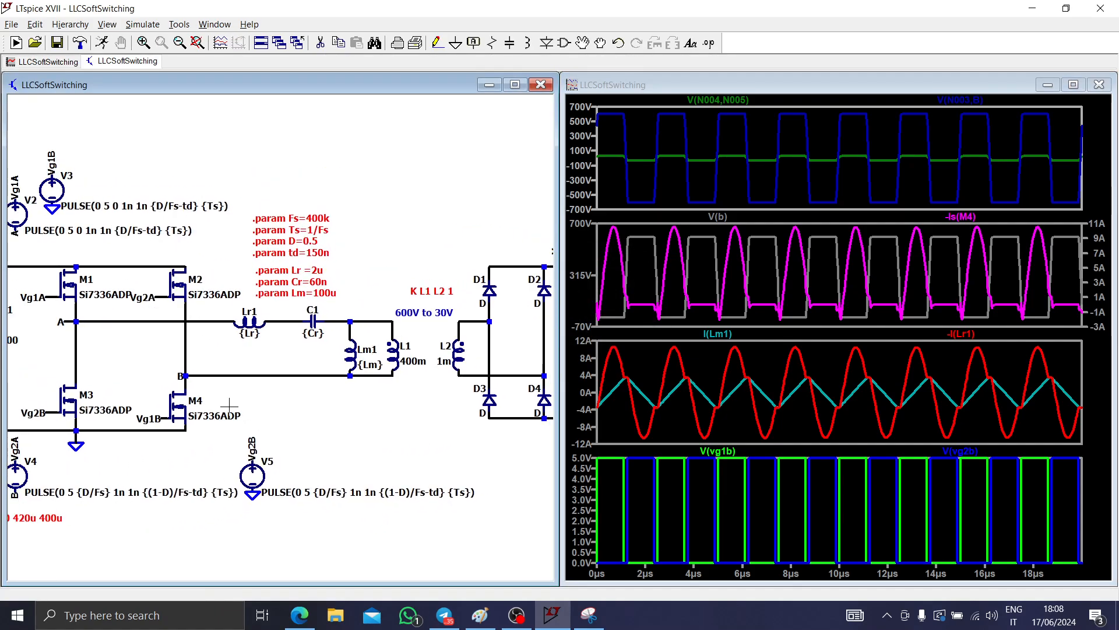
{"action": "left_click_drag", "start_coordinate": [233, 404], "coordinate": [162, 372]}
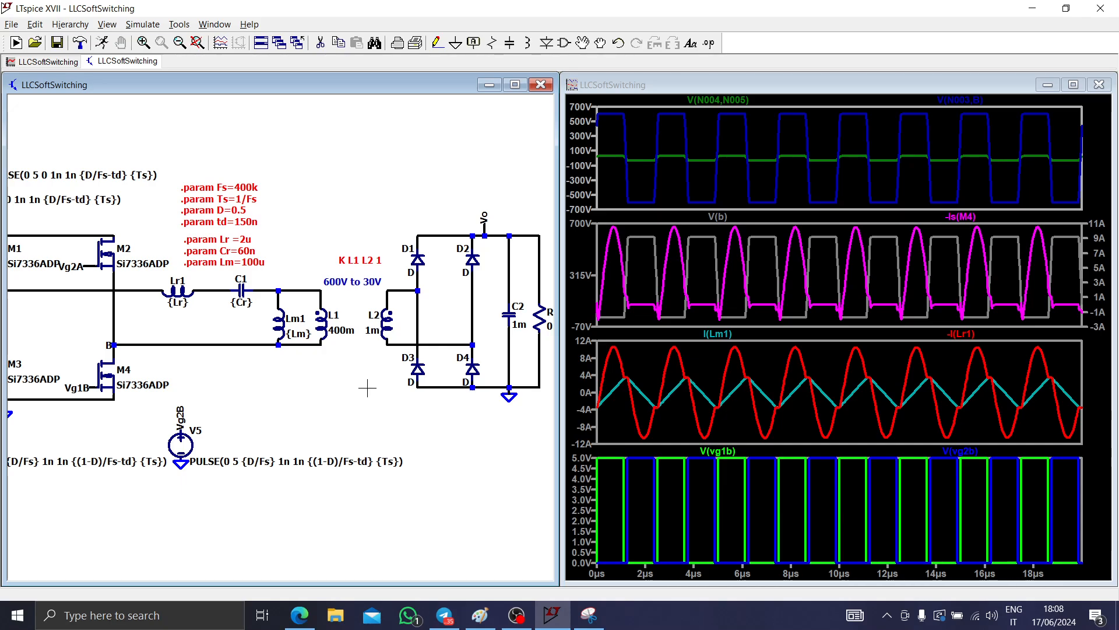
{"action": "left_click_drag", "start_coordinate": [390, 410], "coordinate": [312, 414]}
{"action": "left_click_drag", "start_coordinate": [190, 397], "coordinate": [354, 377]}
- Open the properties of bridge MOSFET M3 and check its drain-source voltage rating
{"action": "scroll", "coordinate": [237, 359], "scroll_direction": "up", "scroll_amount": 2}
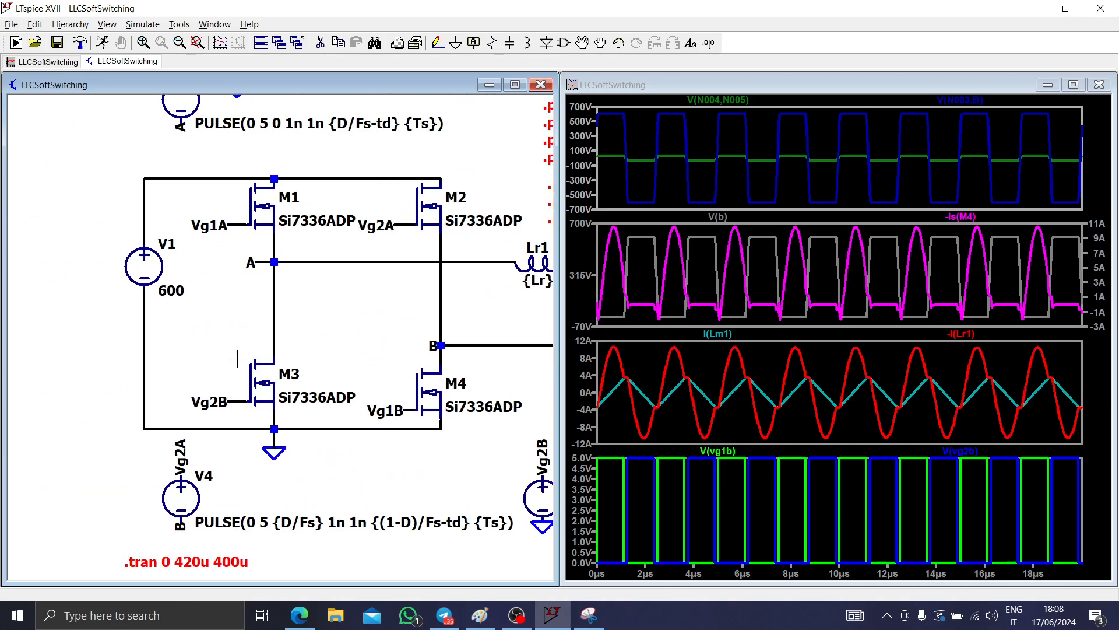
{"action": "scroll", "coordinate": [237, 359], "scroll_direction": "up", "scroll_amount": 1}
{"action": "right_click", "coordinate": [263, 380]}
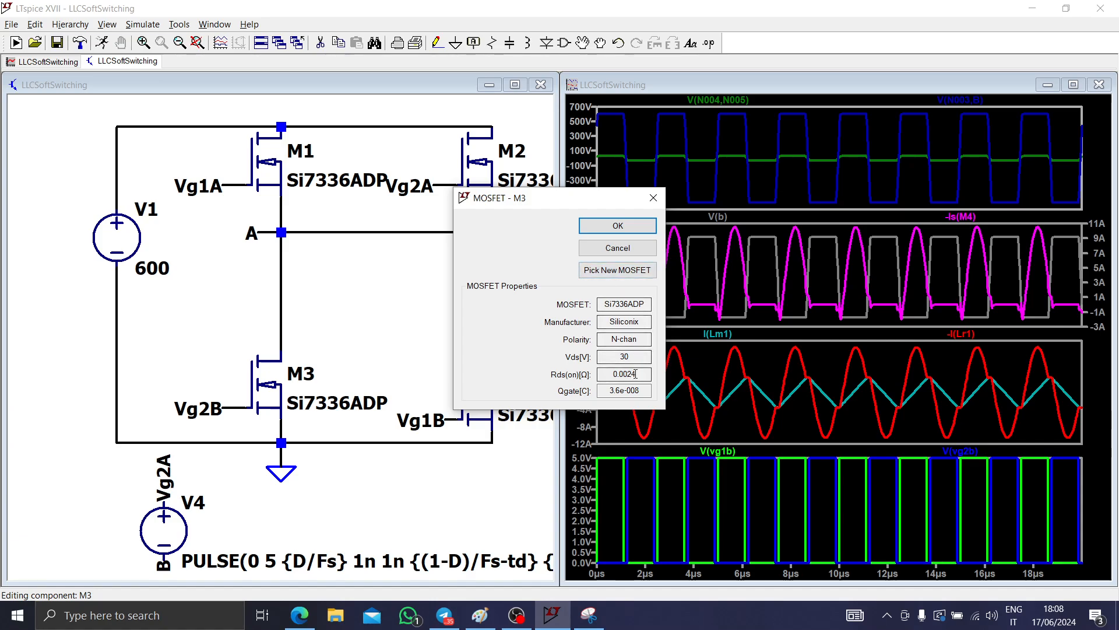
{"action": "double_click", "coordinate": [616, 355]}
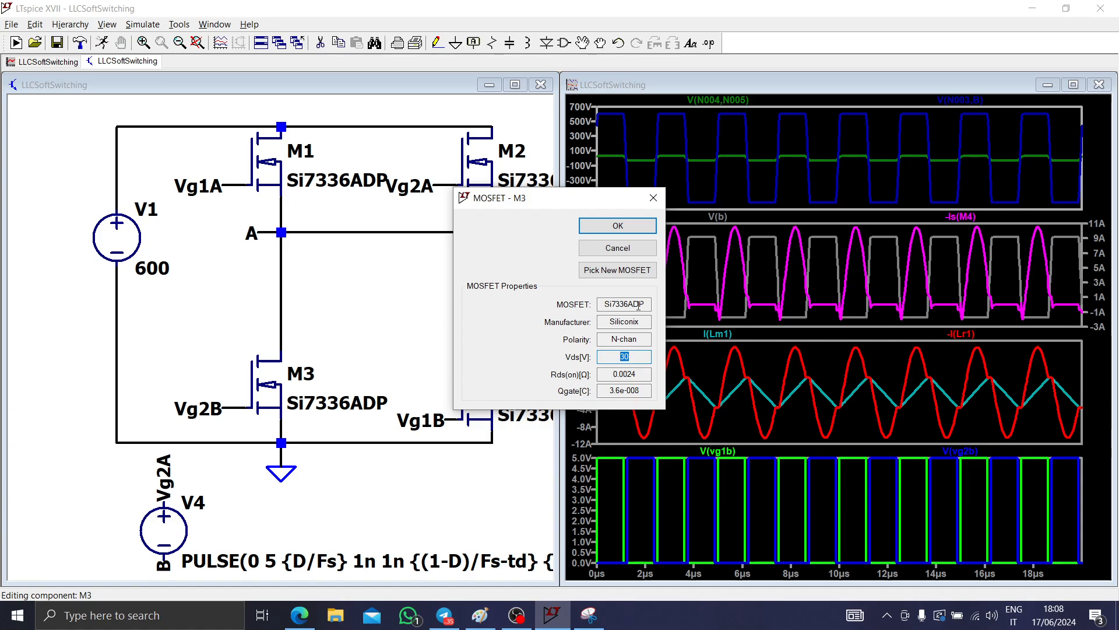
- Sort the available MOSFET models by Vds, examine the highest-voltage parts, and close the list without picking a new one
{"action": "left_click", "coordinate": [617, 270]}
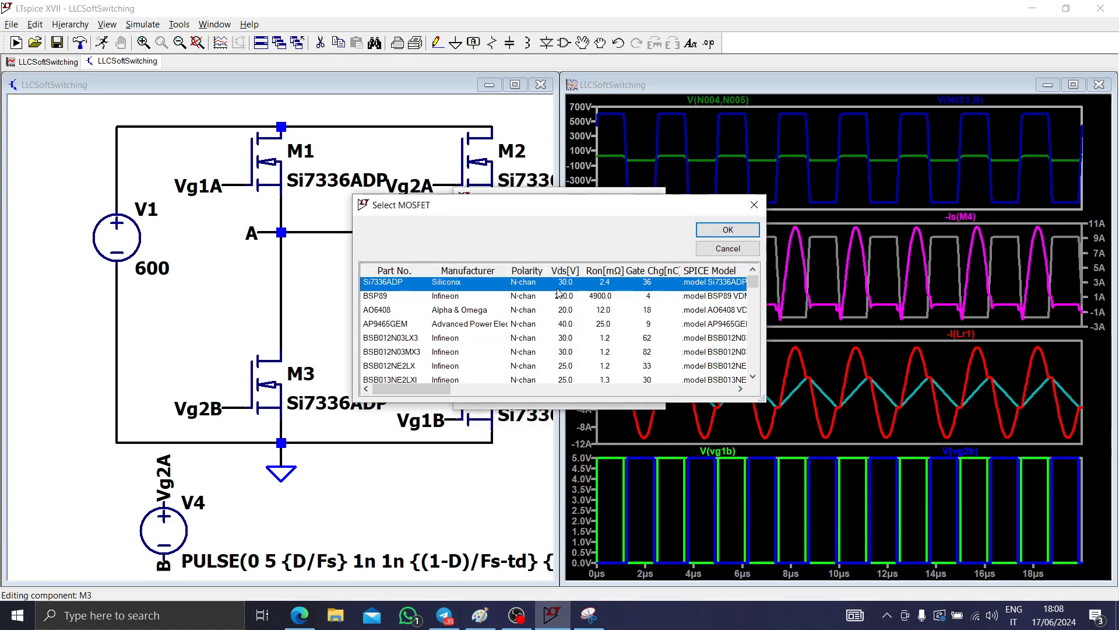
{"action": "left_click", "coordinate": [563, 272]}
{"action": "left_click_drag", "start_coordinate": [752, 319], "coordinate": [762, 376]}
{"action": "scroll", "coordinate": [551, 310], "scroll_direction": "up", "scroll_amount": 1}
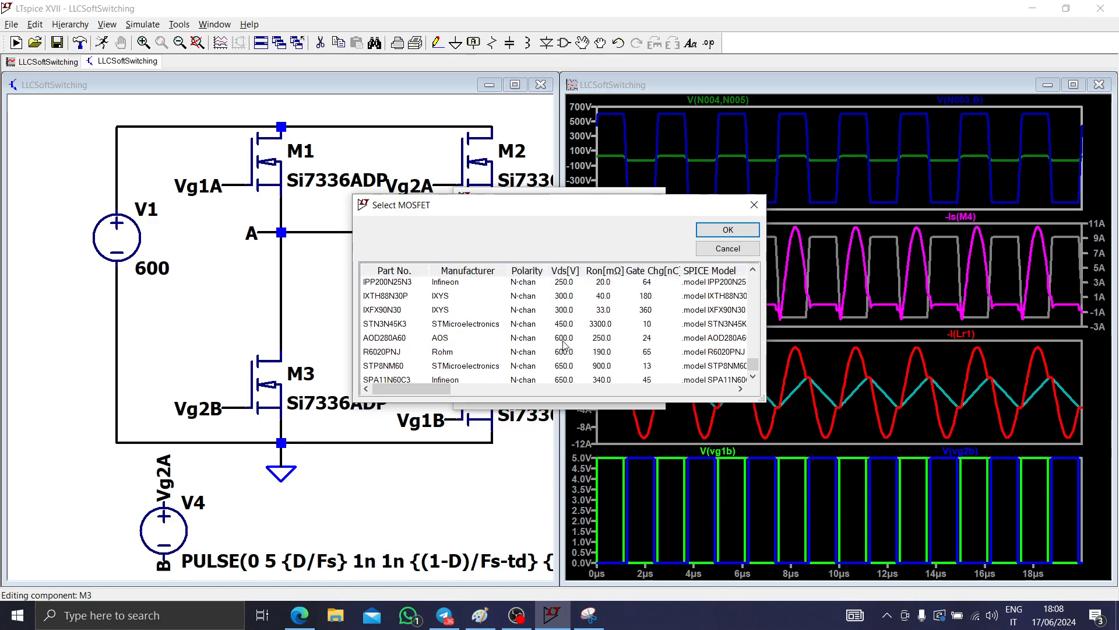
{"action": "scroll", "coordinate": [563, 345], "scroll_direction": "down", "scroll_amount": 1}
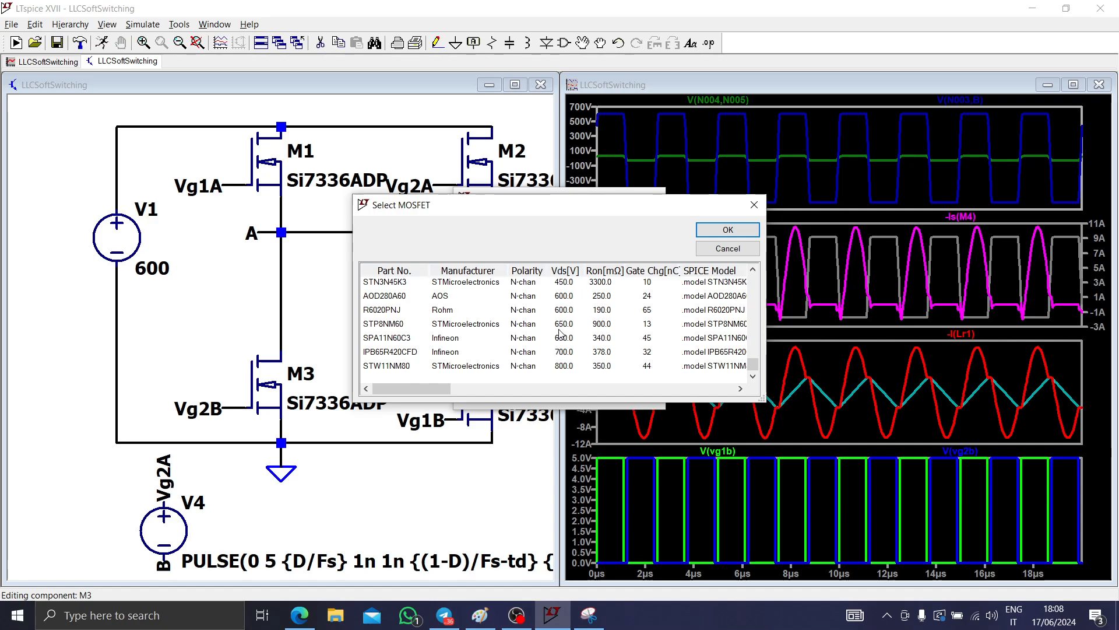
{"action": "left_click", "coordinate": [749, 210]}
- Switch to Paint, draw a red arrow to the Vin² term of the soft-switching condition, and return to LTspice, closing M3's properties
{"action": "left_click", "coordinate": [480, 615]}
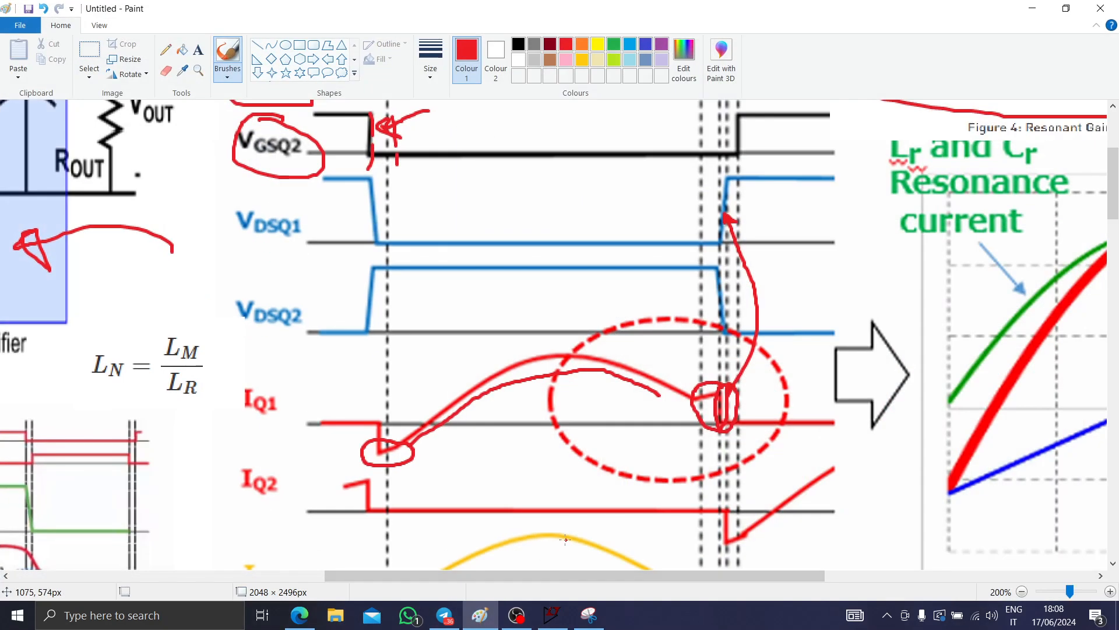
{"action": "scroll", "coordinate": [563, 536], "scroll_direction": "down", "scroll_amount": 2}
{"action": "scroll", "coordinate": [583, 489], "scroll_direction": "up", "scroll_amount": 1}
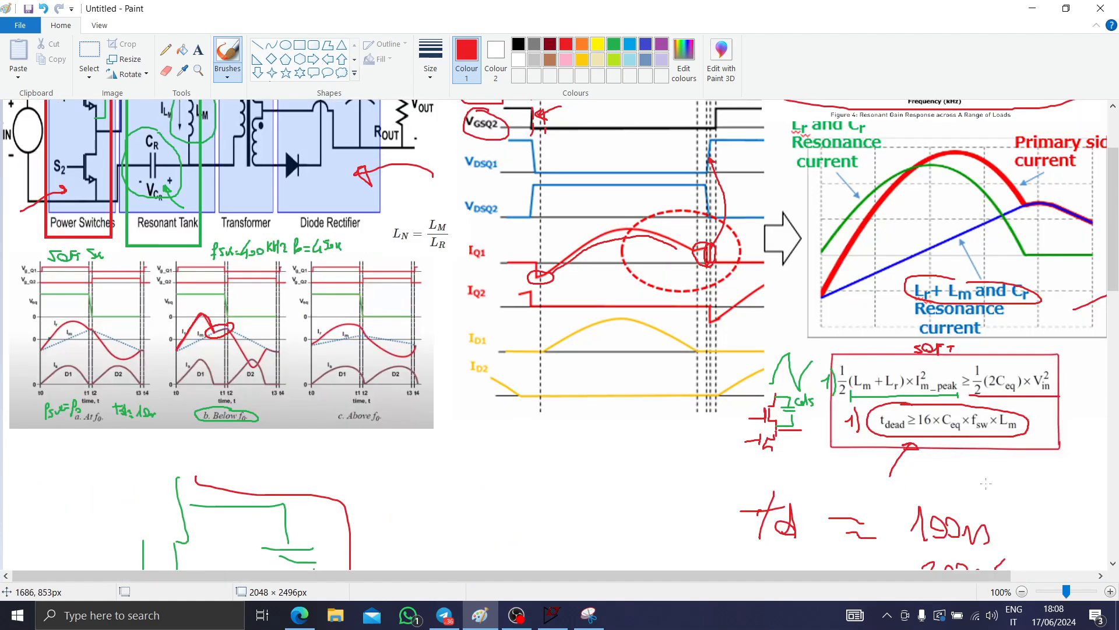
{"action": "left_click_drag", "start_coordinate": [857, 575], "coordinate": [940, 575]}
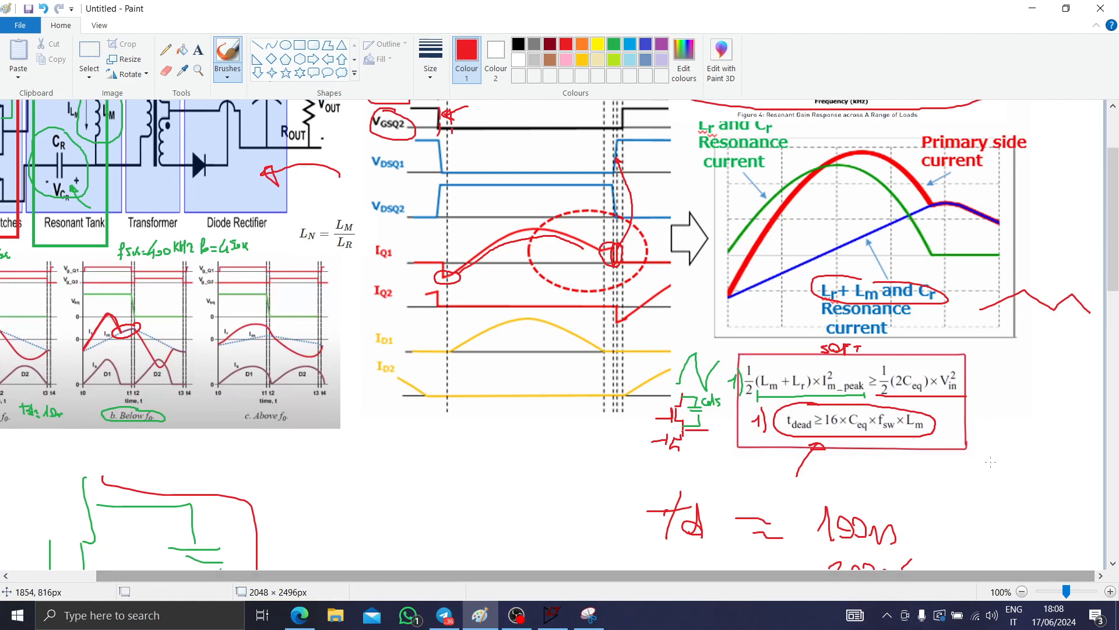
{"action": "left_click_drag", "start_coordinate": [990, 463], "coordinate": [935, 410]}
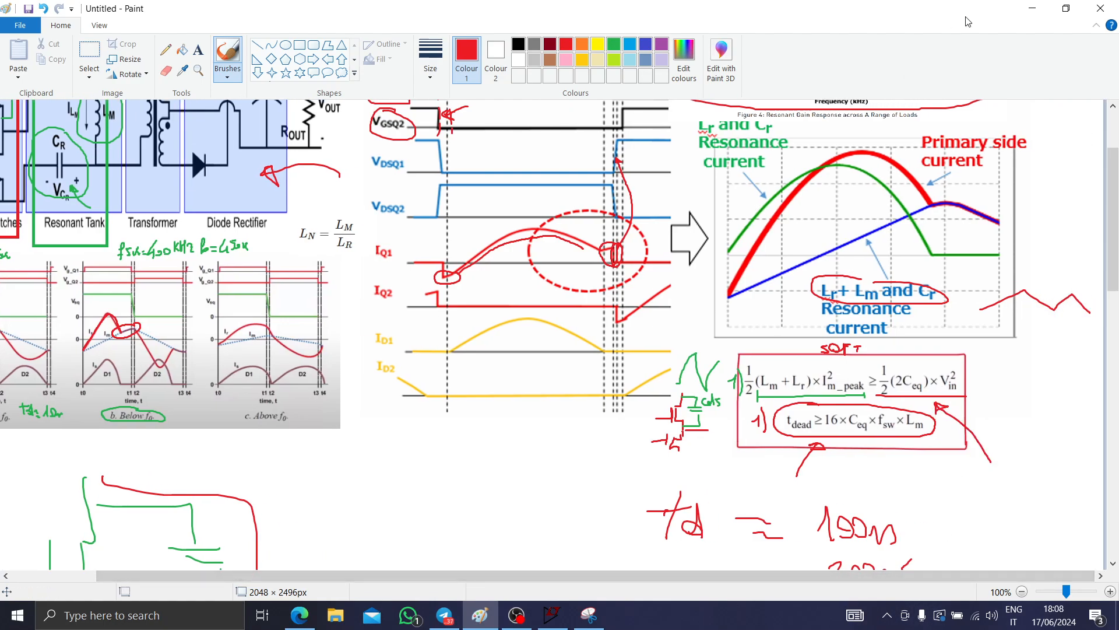
{"action": "left_click", "coordinate": [1032, 8]}
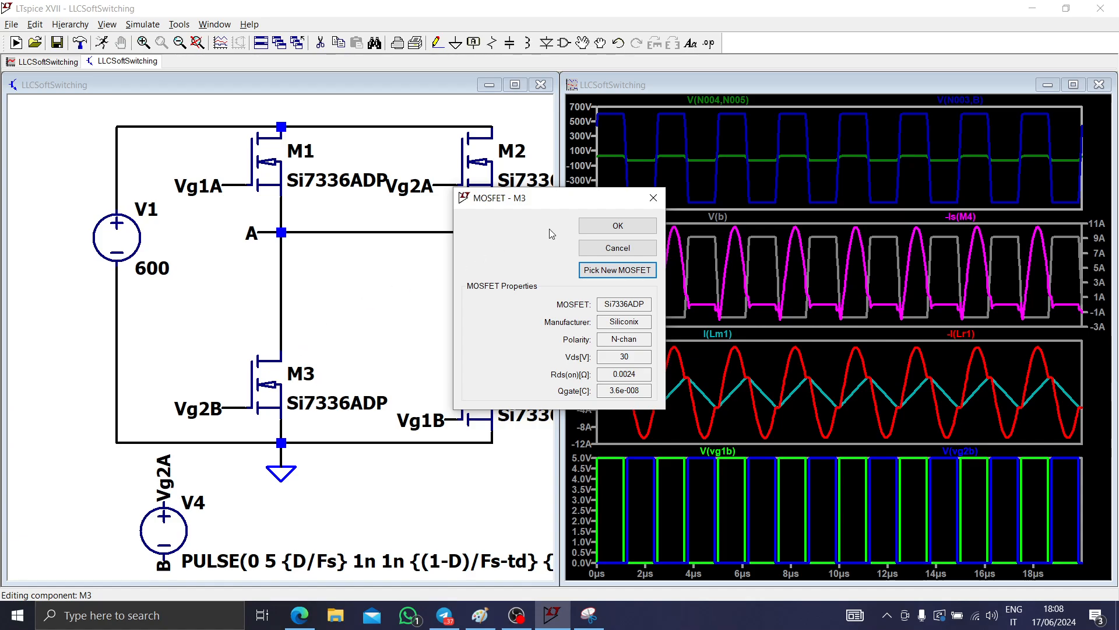
{"action": "left_click", "coordinate": [654, 197]}
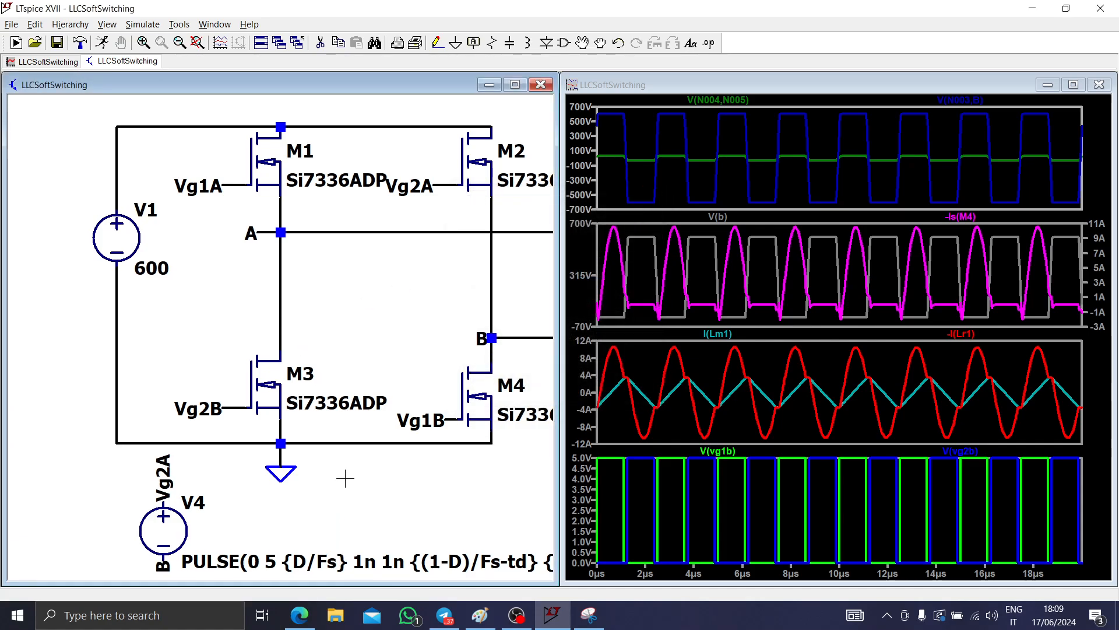
- Delete the four bridge MOSFETs M1, M2, M3 and M4 from the schematic
{"action": "scroll", "coordinate": [345, 478], "scroll_direction": "down", "scroll_amount": 3}
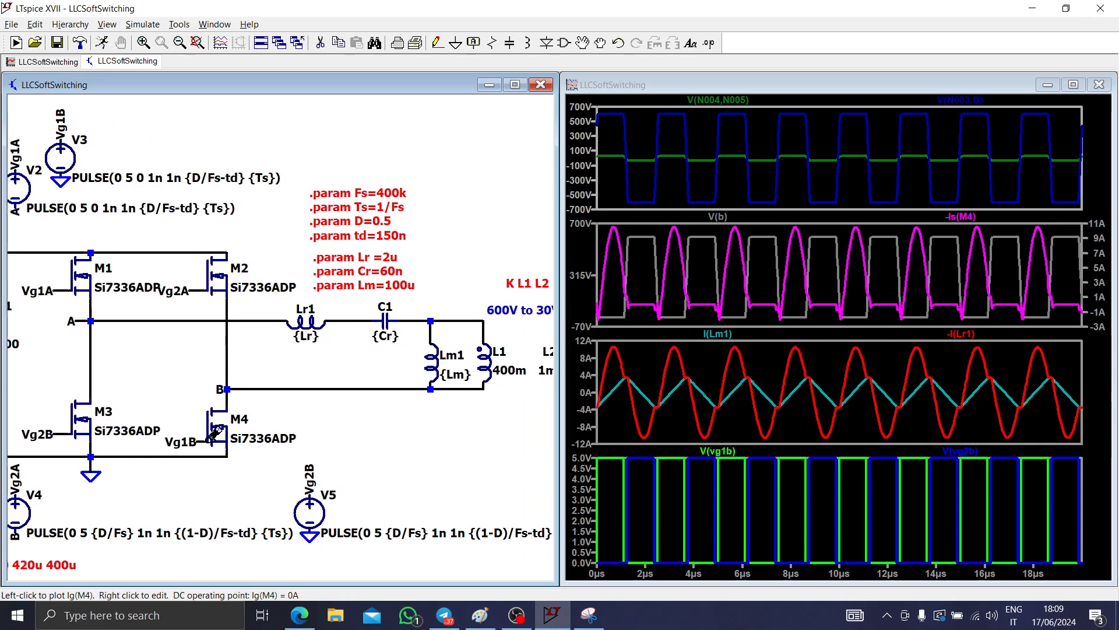
{"action": "scroll", "coordinate": [209, 389], "scroll_direction": "up", "scroll_amount": 1}
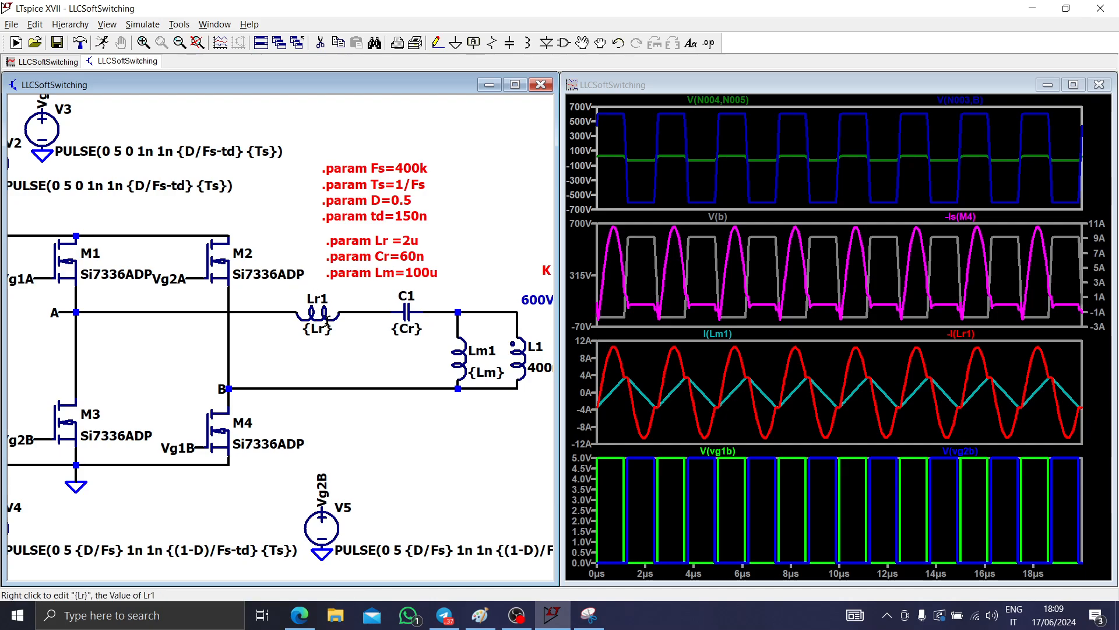
{"action": "left_click_drag", "start_coordinate": [279, 359], "coordinate": [420, 368]}
{"action": "key", "text": "Delete"}
{"action": "left_click", "coordinate": [187, 271]}
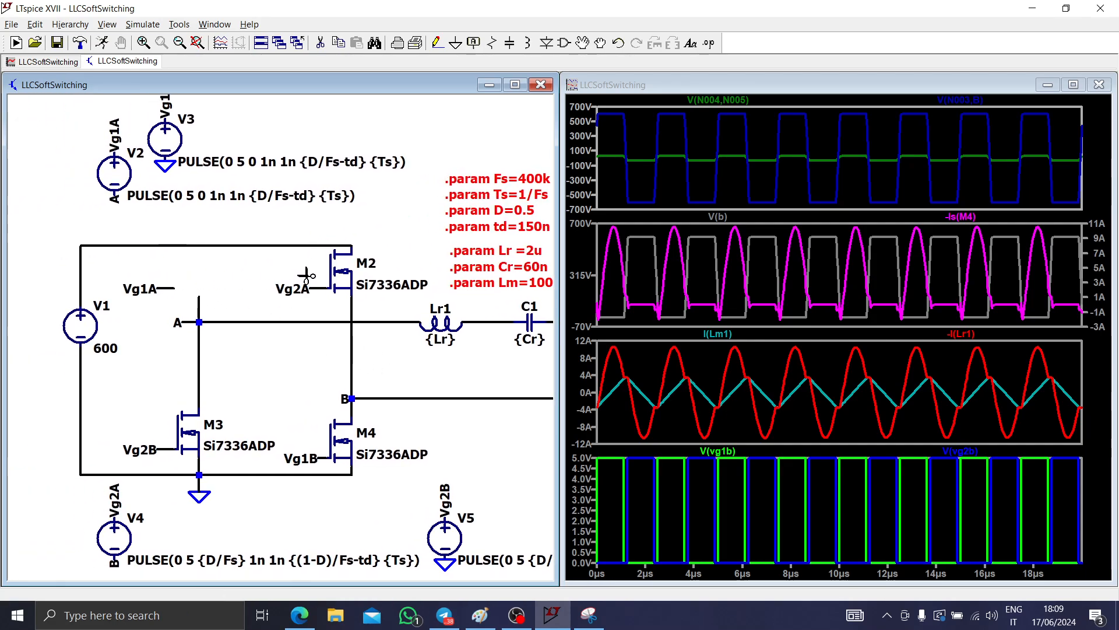
{"action": "left_click", "coordinate": [341, 271]}
{"action": "left_click", "coordinate": [341, 443]}
{"action": "left_click", "coordinate": [188, 437]}
{"action": "key", "text": "Escape"}
- Delete resonant inductor Lr1, capacitor C1 and magnetizing inductor Lm1 from the schematic
{"action": "left_click_drag", "start_coordinate": [301, 429], "coordinate": [113, 415]}
{"action": "key", "text": "Delete"}
{"action": "left_click", "coordinate": [252, 307]}
{"action": "left_click", "coordinate": [341, 308]}
{"action": "left_click", "coordinate": [390, 356]}
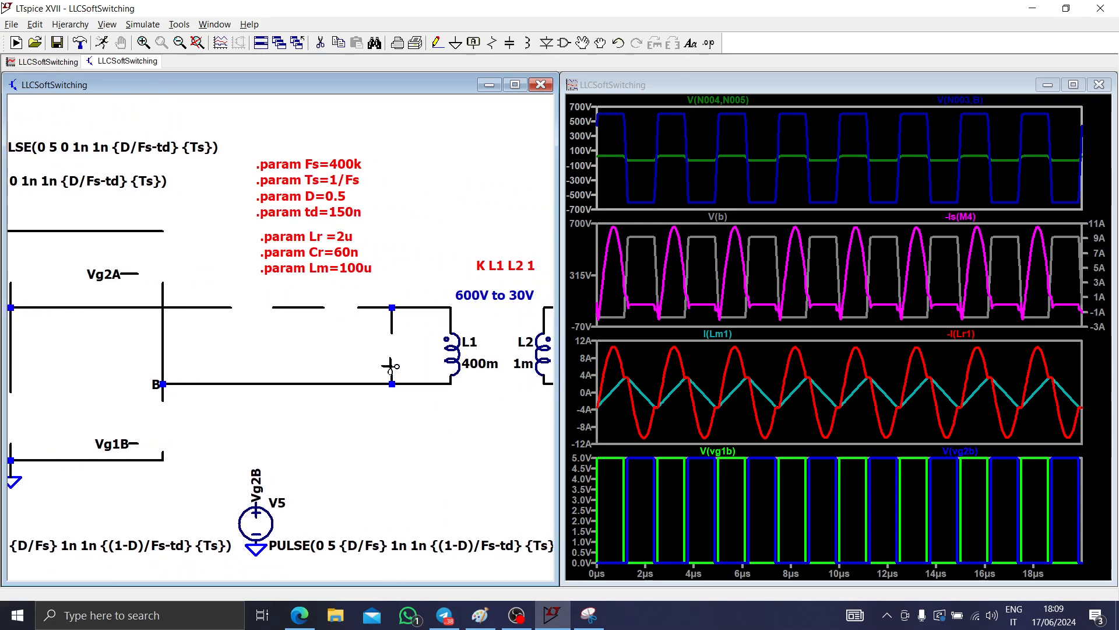
- Undo the deletions of the resonant tank components and the four bridge MOSFETs
{"action": "left_click_drag", "start_coordinate": [359, 468], "coordinate": [486, 409]}
{"action": "left_click_drag", "start_coordinate": [103, 454], "coordinate": [178, 552]}
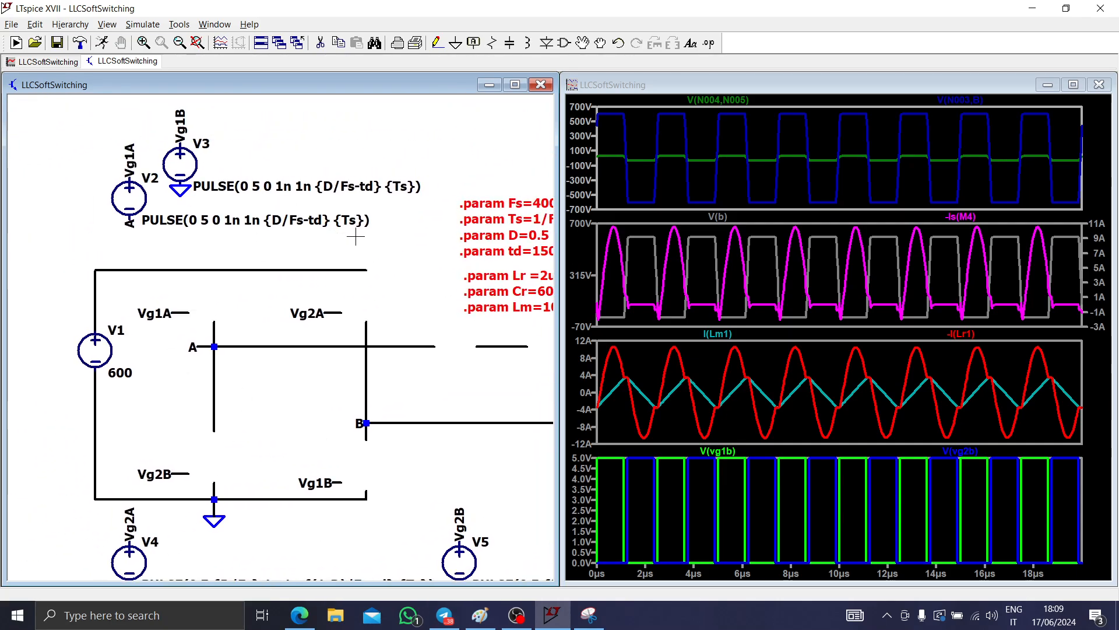
{"action": "left_click_drag", "start_coordinate": [359, 238], "coordinate": [198, 206]}
{"action": "left_click_drag", "start_coordinate": [458, 209], "coordinate": [520, 202]}
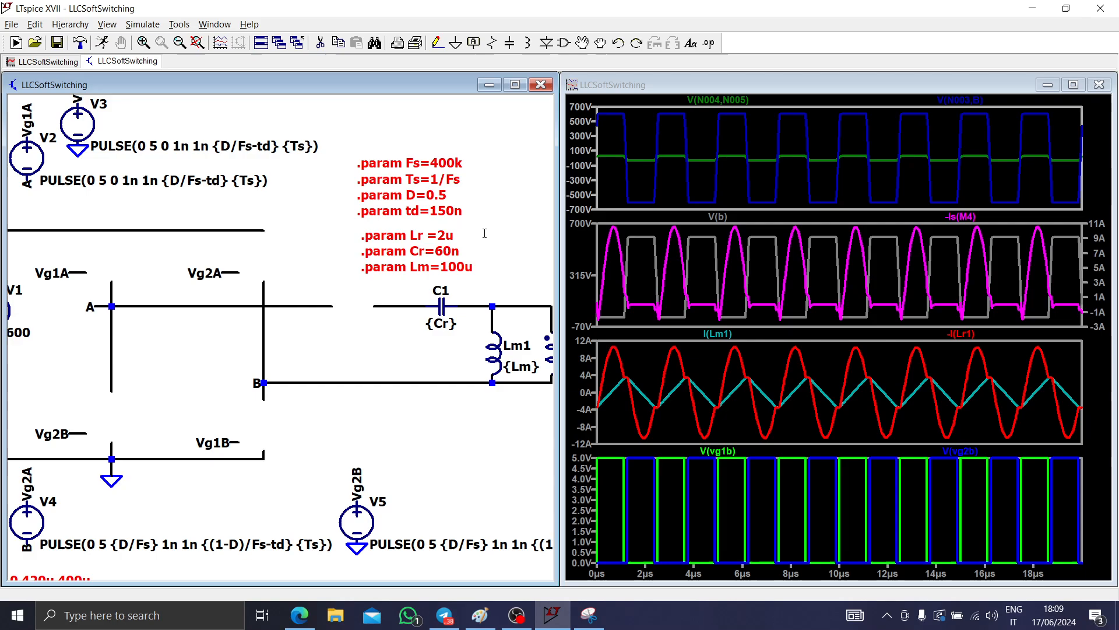
{"action": "left_click_drag", "start_coordinate": [446, 343], "coordinate": [442, 319]}
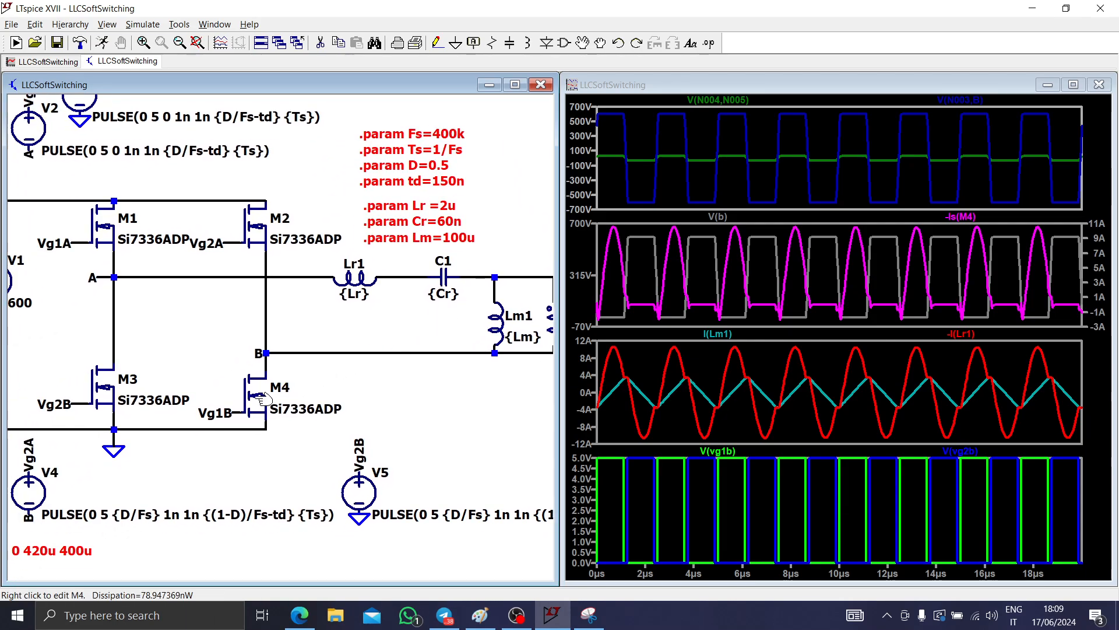
- Replace the model of MOSFET M4 with the Vishay SQ4410EY and rerun the simulation
{"action": "right_click", "coordinate": [264, 398]}
{"action": "left_click", "coordinate": [613, 270]}
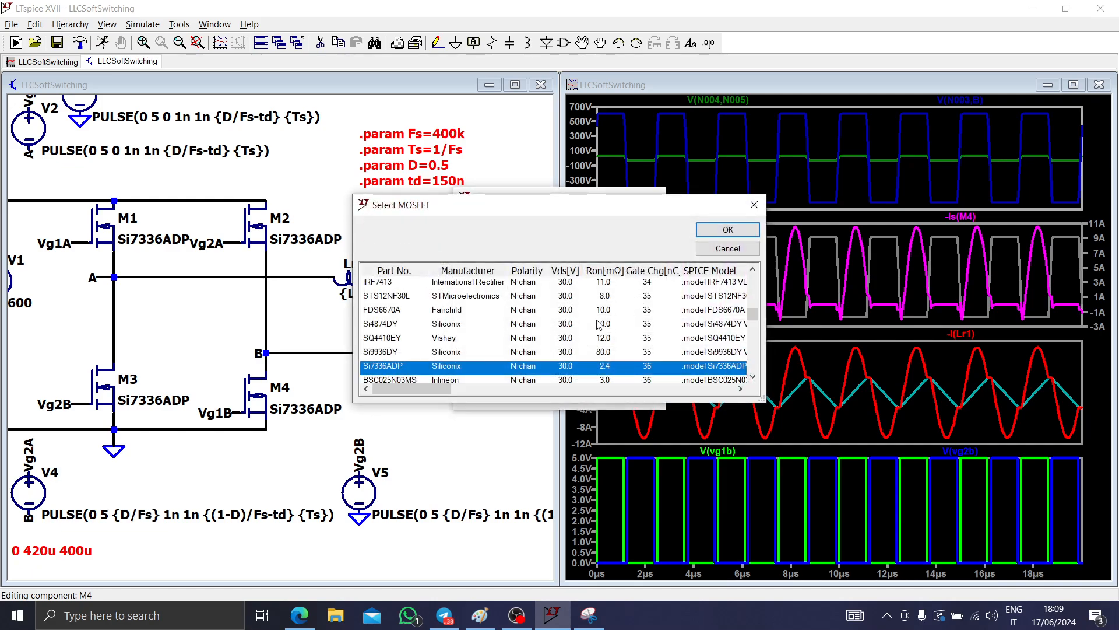
{"action": "left_click", "coordinate": [603, 338]}
{"action": "left_click", "coordinate": [728, 229]}
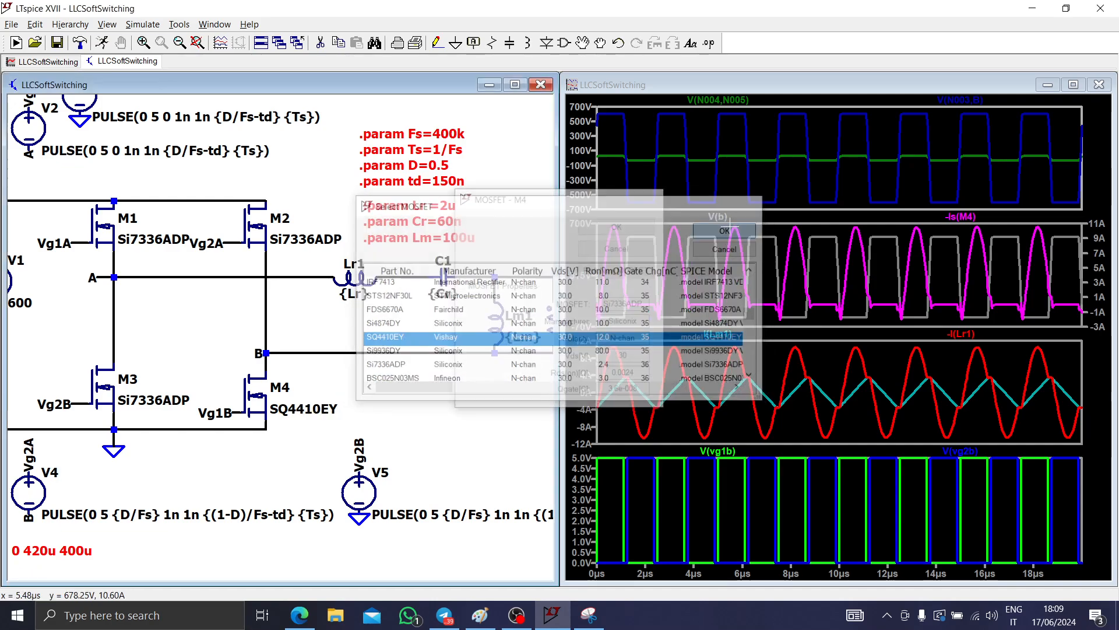
{"action": "key", "text": "Return"}
{"action": "left_click", "coordinate": [102, 46]}
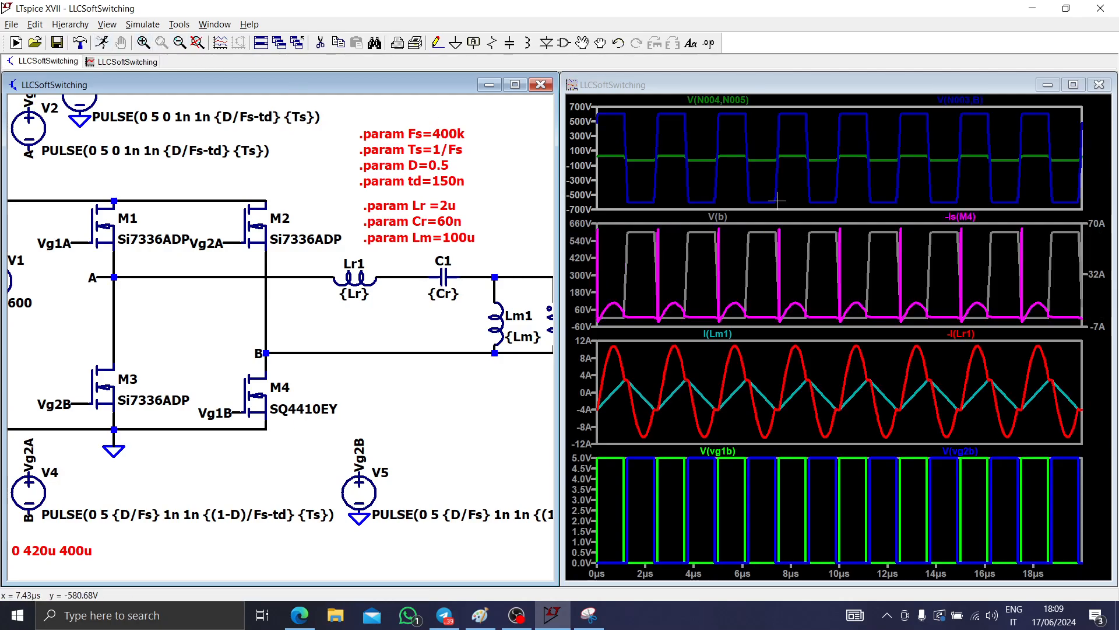
- Examine M4's source current and node B voltage over one switching period and at turn-on, restoring the full plot extents
{"action": "left_click_drag", "start_coordinate": [874, 295], "coordinate": [959, 326]}
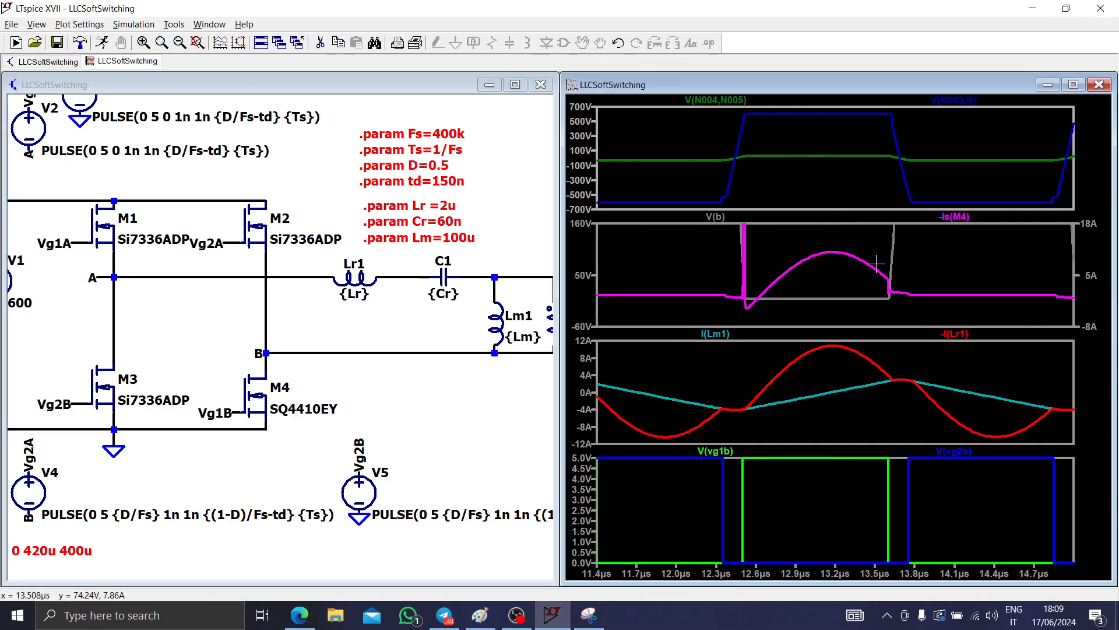
{"action": "right_click", "coordinate": [834, 256]}
{"action": "left_click", "coordinate": [850, 260]}
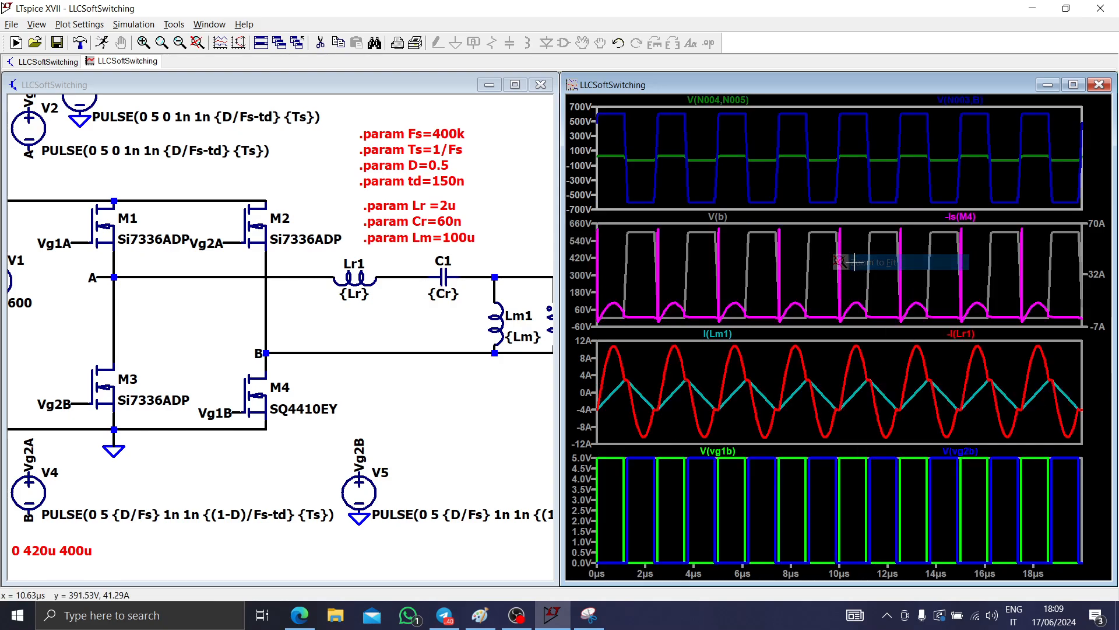
{"action": "left_click_drag", "start_coordinate": [769, 323], "coordinate": [788, 233]}
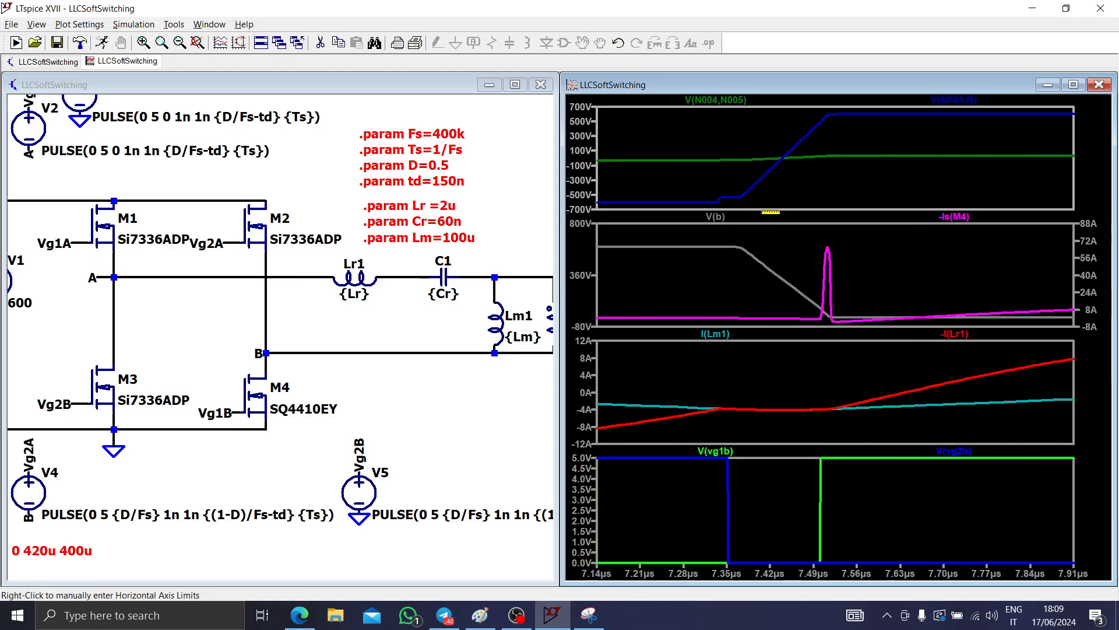
{"action": "right_click", "coordinate": [835, 257]}
{"action": "left_click", "coordinate": [846, 264]}
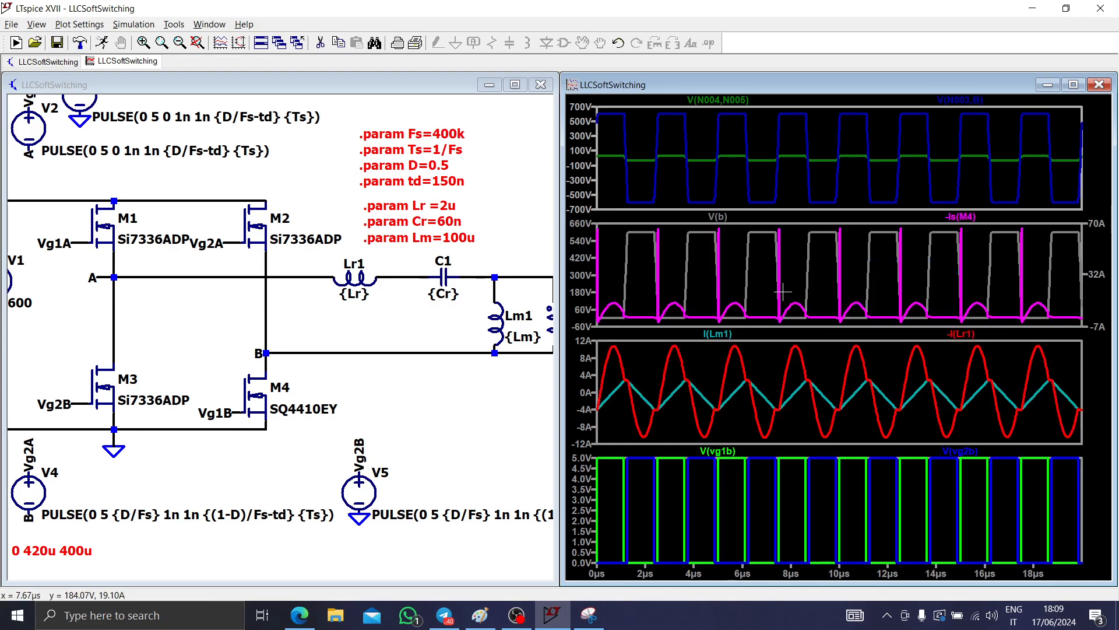
- Examine M4's source current and node B voltage closely at turn-off, and return the plots to their full extents
{"action": "left_click_drag", "start_coordinate": [782, 291], "coordinate": [826, 325]}
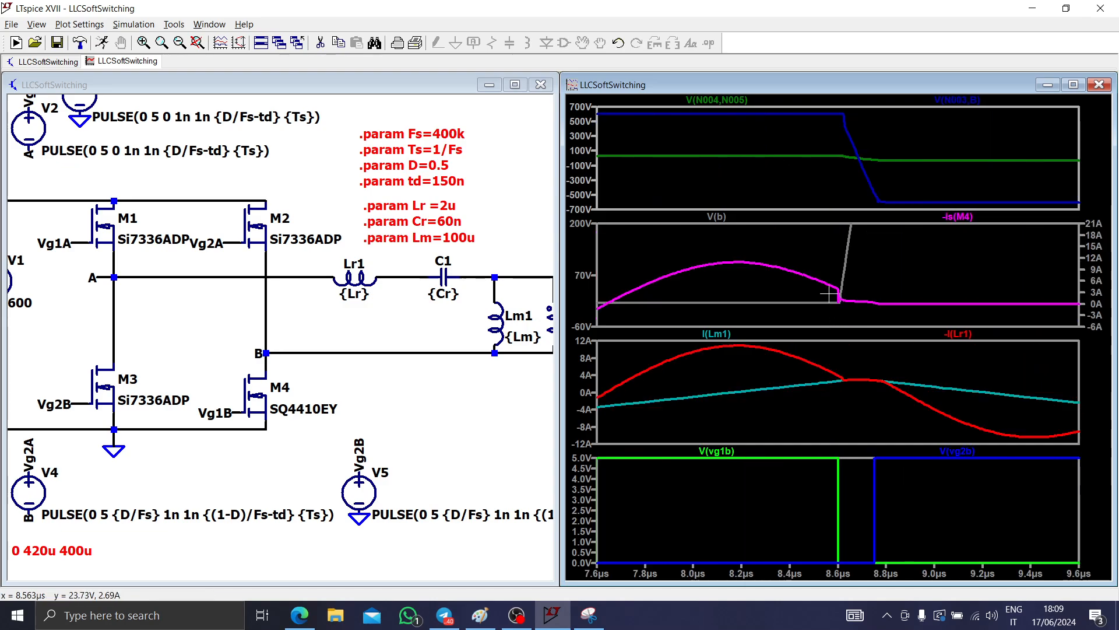
{"action": "left_click_drag", "start_coordinate": [825, 274], "coordinate": [859, 305]}
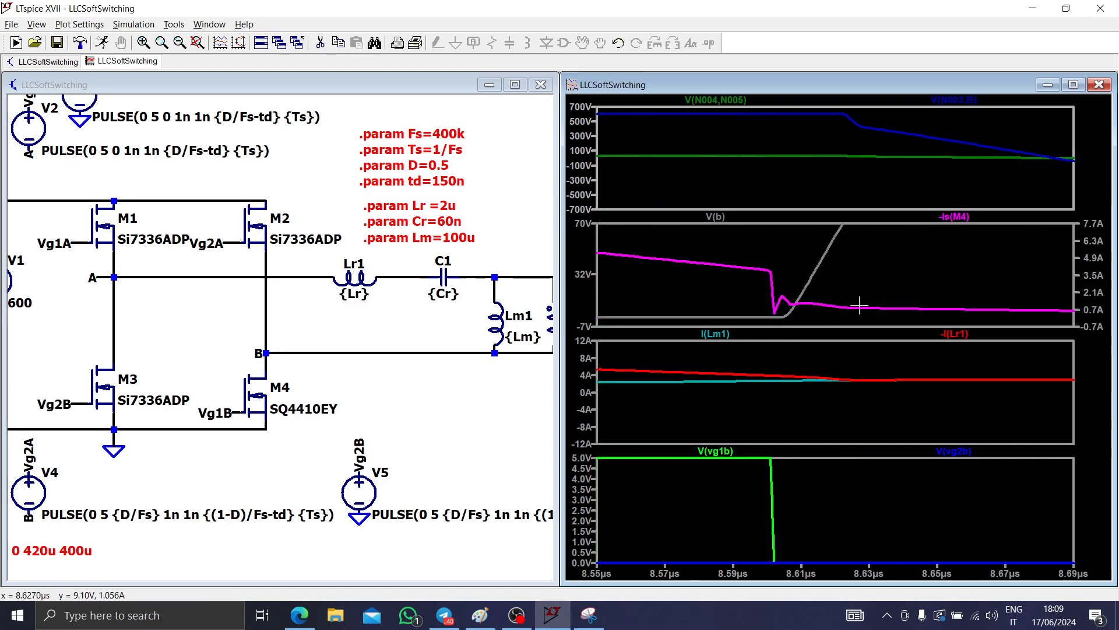
{"action": "right_click", "coordinate": [767, 273]}
{"action": "left_click", "coordinate": [816, 275]}
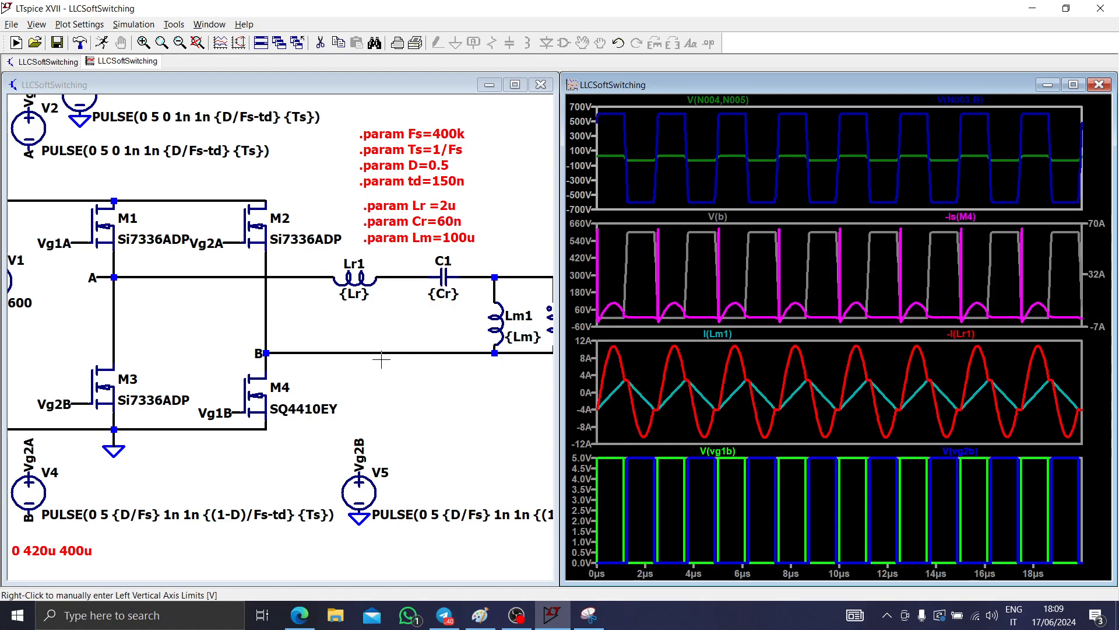
- Plot MOSFET M4's power dissipation and check the waveform's average and integral
{"action": "left_click", "coordinate": [332, 433]}
{"action": "left_click", "coordinate": [255, 402], "text": "alt"}
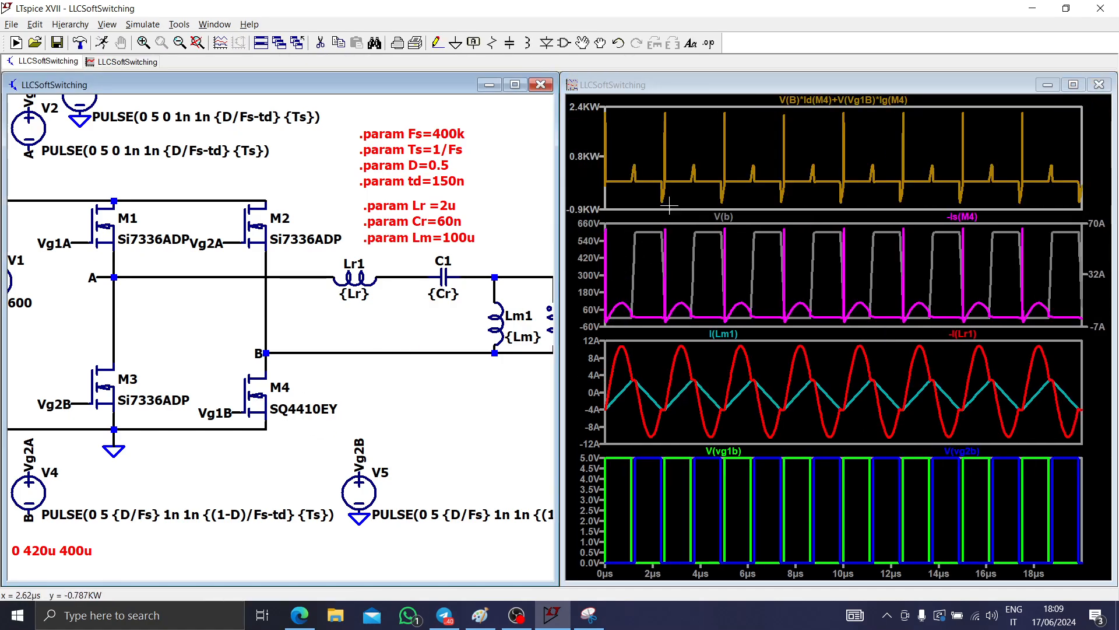
{"action": "left_click", "coordinate": [804, 100], "text": "ctrl"}
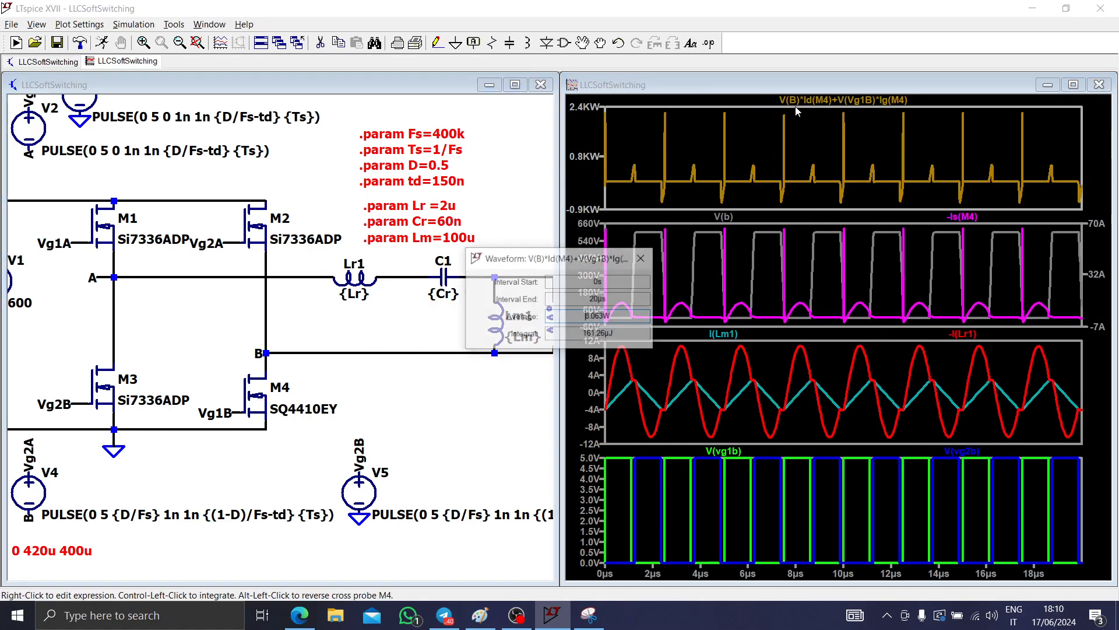
{"action": "left_click", "coordinate": [649, 259]}
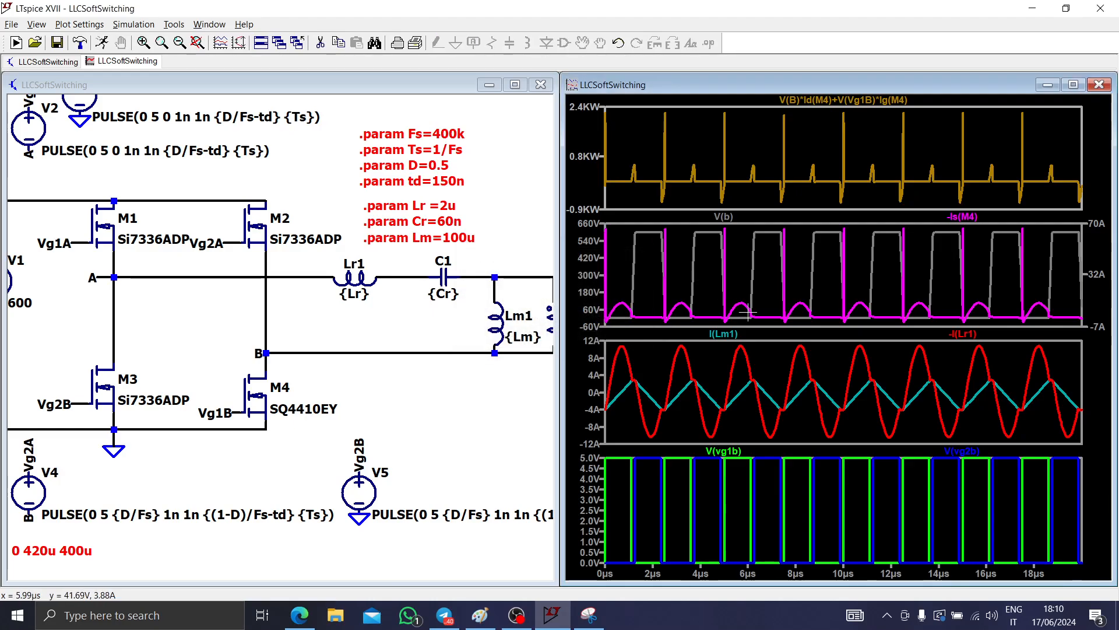
- Examine M4's source current and node B voltage at turn-off with a cursor on the current trace, and restore the full plots
{"action": "left_click_drag", "start_coordinate": [716, 299], "coordinate": [767, 323]}
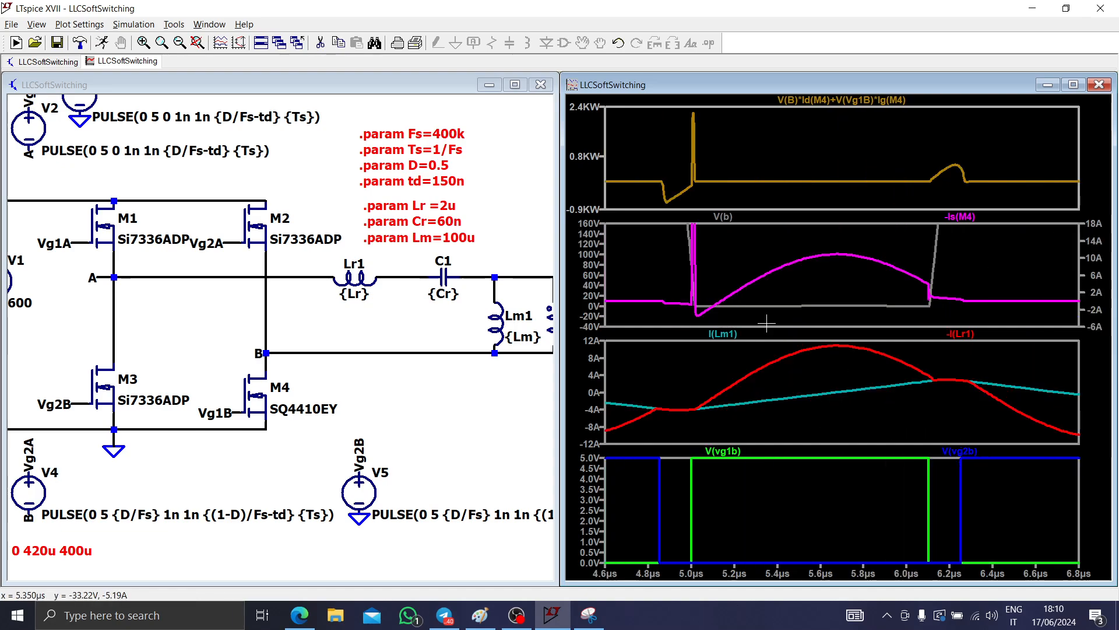
{"action": "left_click_drag", "start_coordinate": [911, 269], "coordinate": [948, 305]}
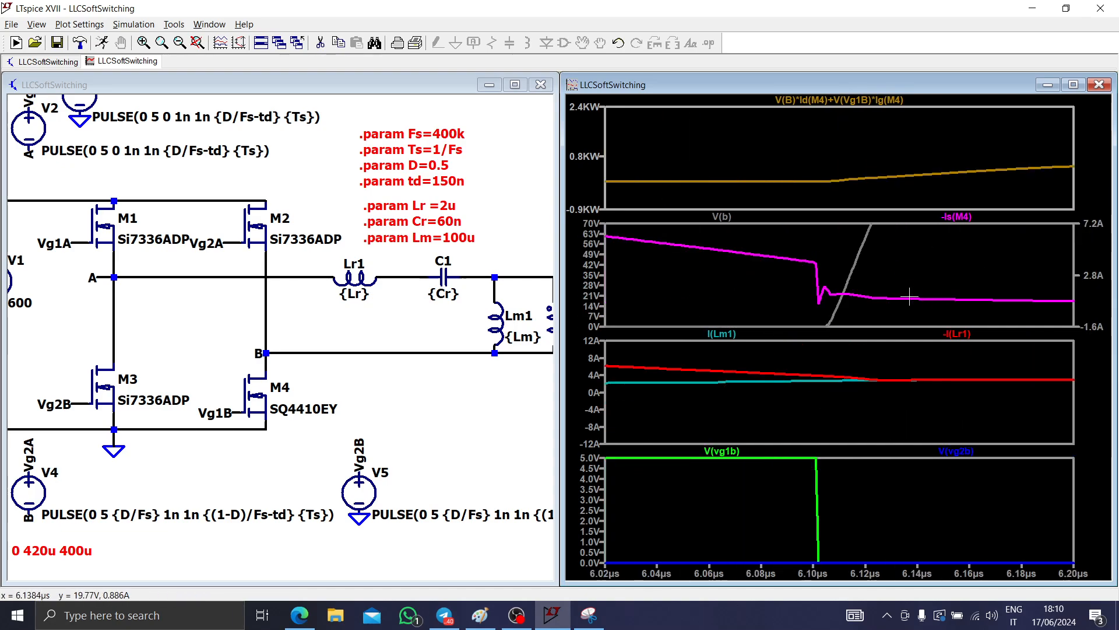
{"action": "left_click", "coordinate": [957, 216]}
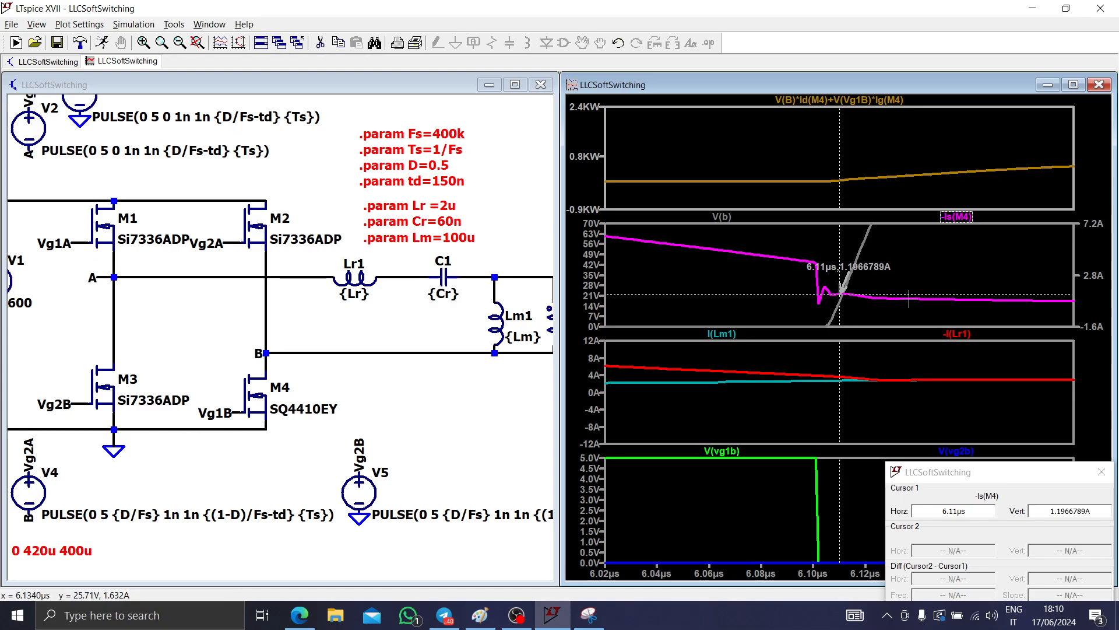
{"action": "left_click", "coordinate": [1101, 472]}
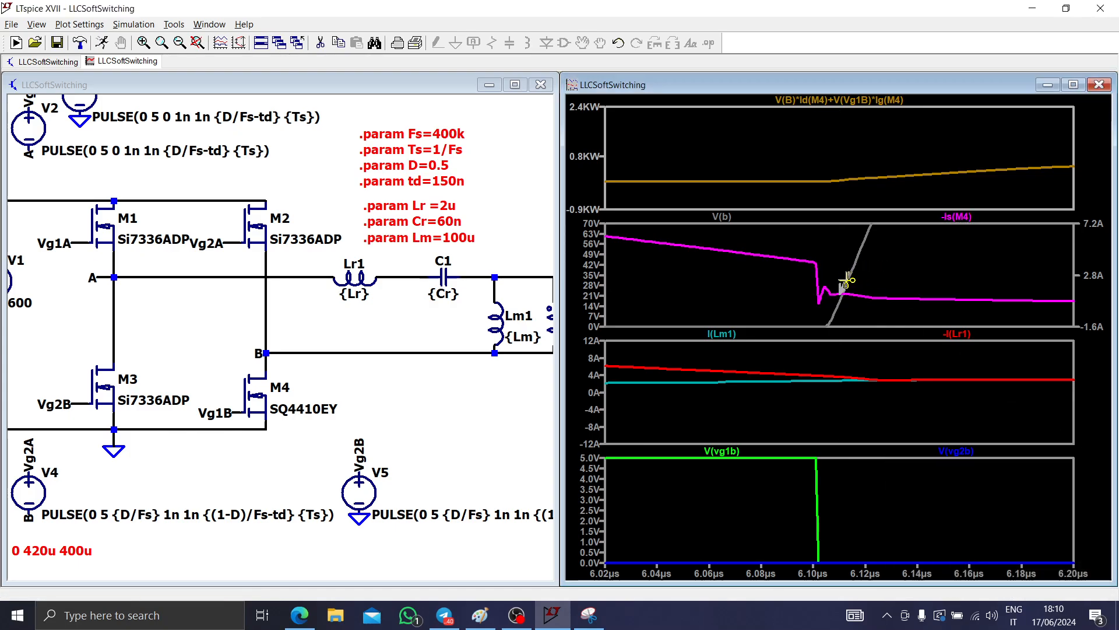
{"action": "right_click", "coordinate": [854, 280]}
{"action": "left_click", "coordinate": [869, 290]}
- Undo the model change on MOSFET M4, returning it to Si7336ADP
{"action": "left_click", "coordinate": [450, 418]}
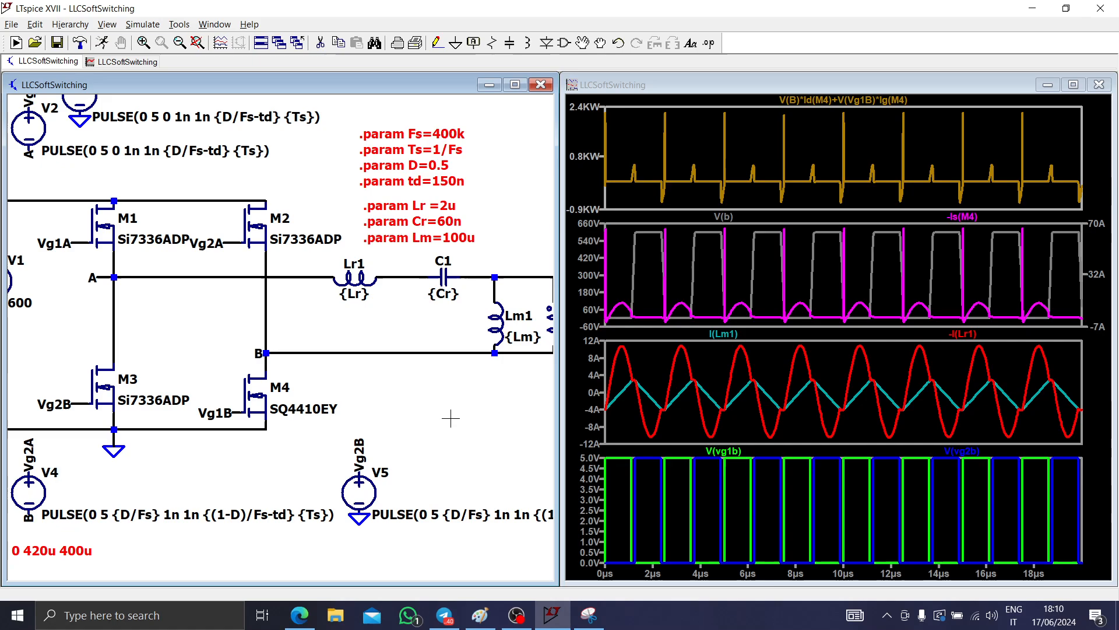
{"action": "key", "text": "F9"}
{"action": "scroll", "coordinate": [483, 397], "scroll_direction": "down", "scroll_amount": 4}
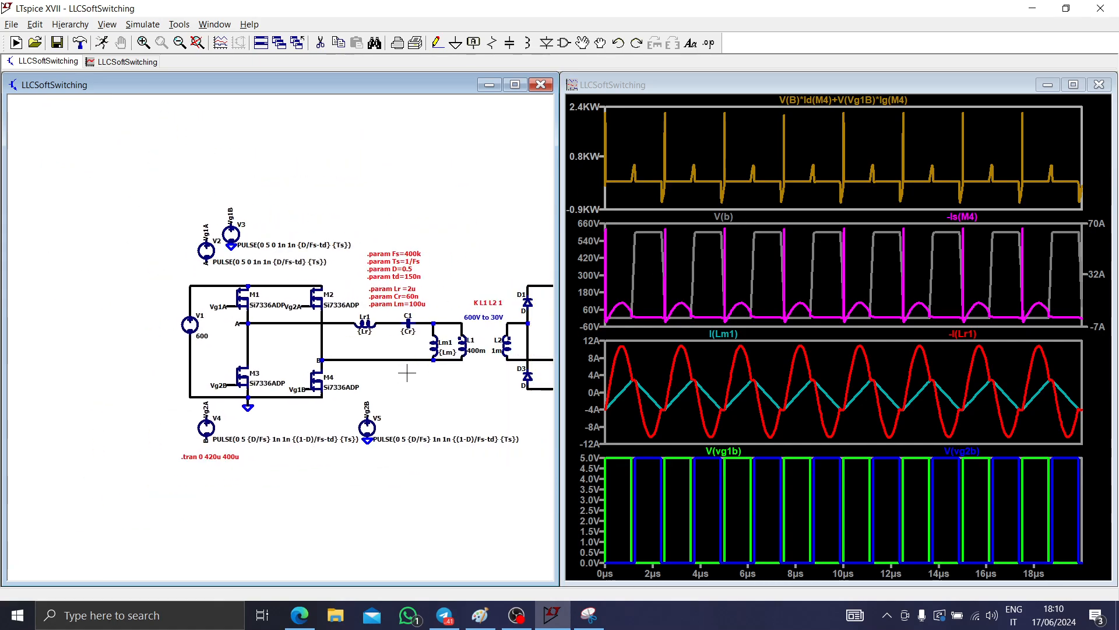
{"action": "left_click_drag", "start_coordinate": [326, 380], "coordinate": [338, 387]}
{"action": "scroll", "coordinate": [251, 297], "scroll_direction": "up", "scroll_amount": 1}
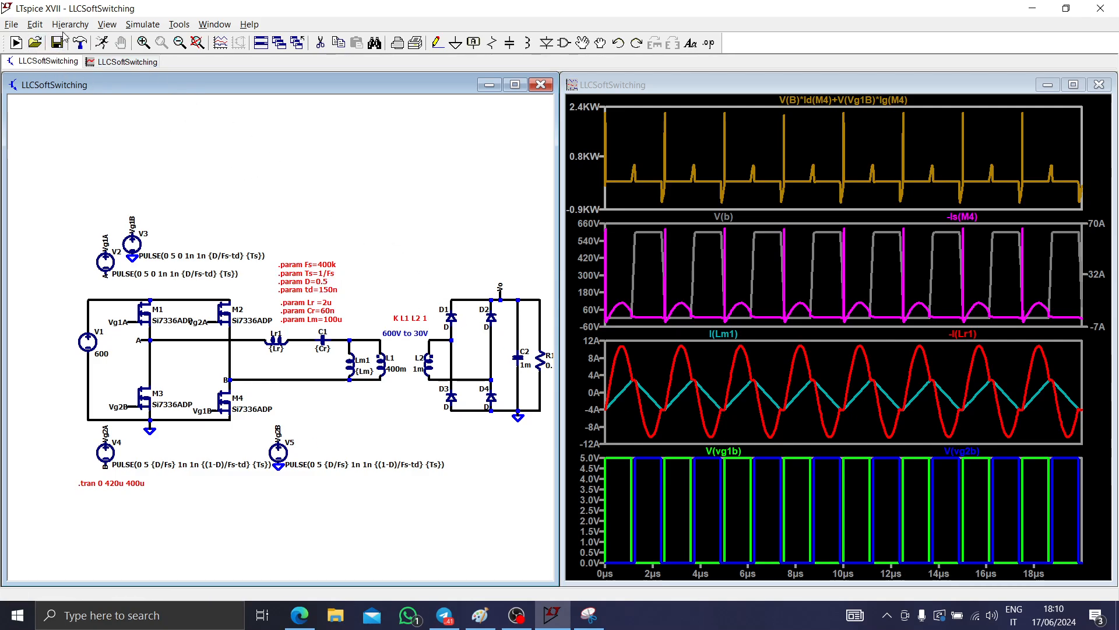
- Create a new schematic and copy the complete LLC converter circuit into it
{"action": "key", "text": "ctrl+n"}
{"action": "left_click", "coordinate": [35, 172]}
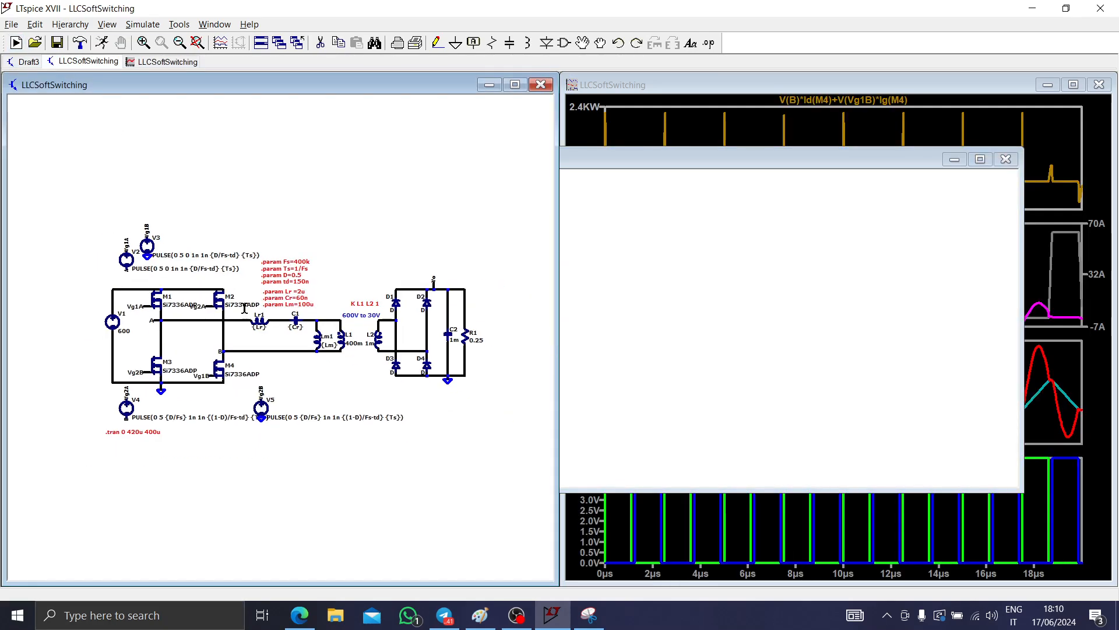
{"action": "left_click_drag", "start_coordinate": [455, 436], "coordinate": [492, 440]}
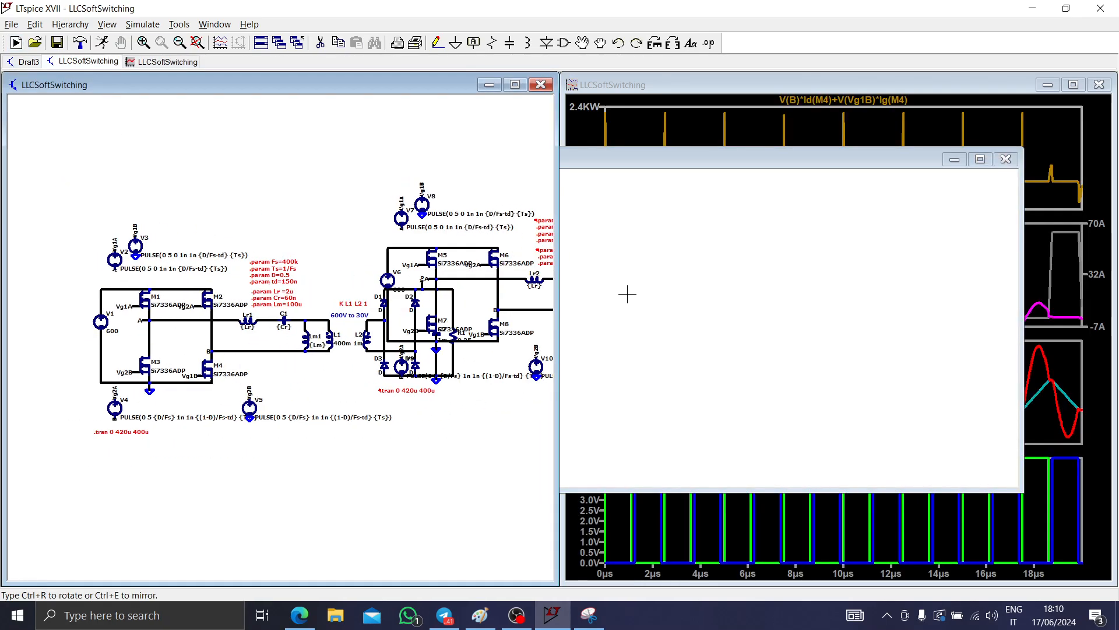
{"action": "left_click", "coordinate": [641, 344]}
{"action": "scroll", "coordinate": [641, 344], "scroll_direction": "down", "scroll_amount": 2}
{"action": "key", "text": "space"}
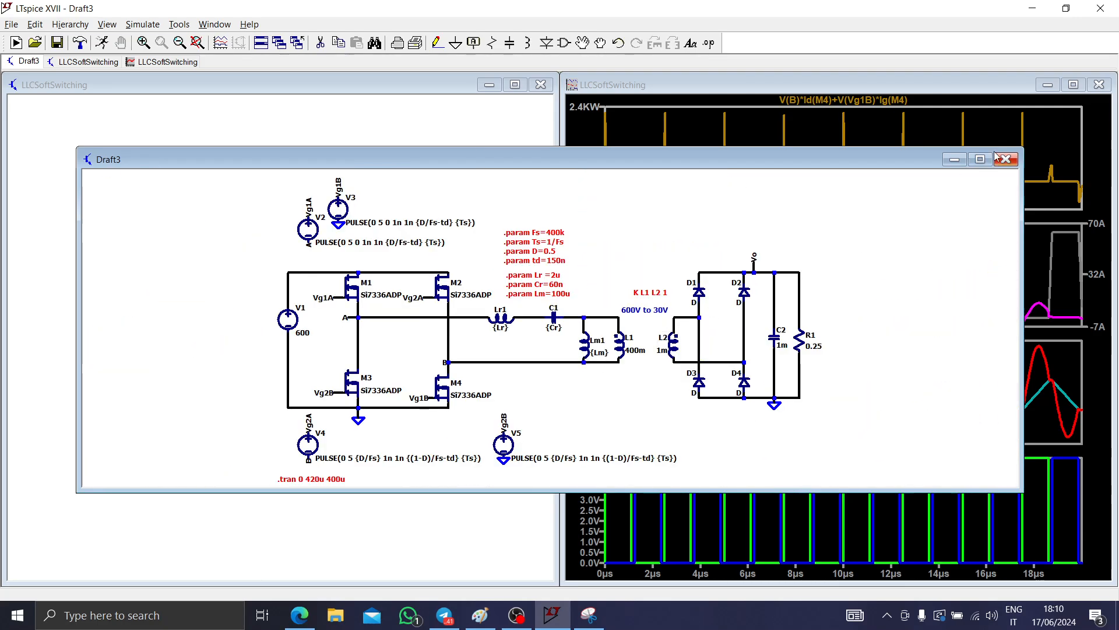
{"action": "left_click", "coordinate": [450, 138]}
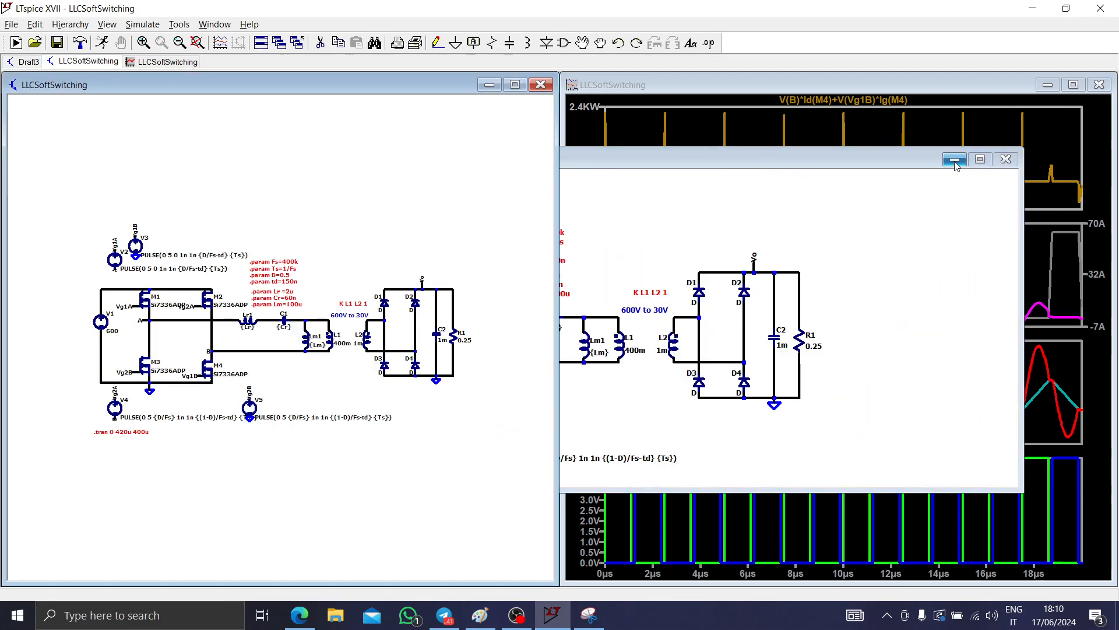
{"action": "scroll", "coordinate": [393, 369], "scroll_direction": "up", "scroll_amount": 2}
{"action": "scroll", "coordinate": [392, 369], "scroll_direction": "down", "scroll_amount": 1}
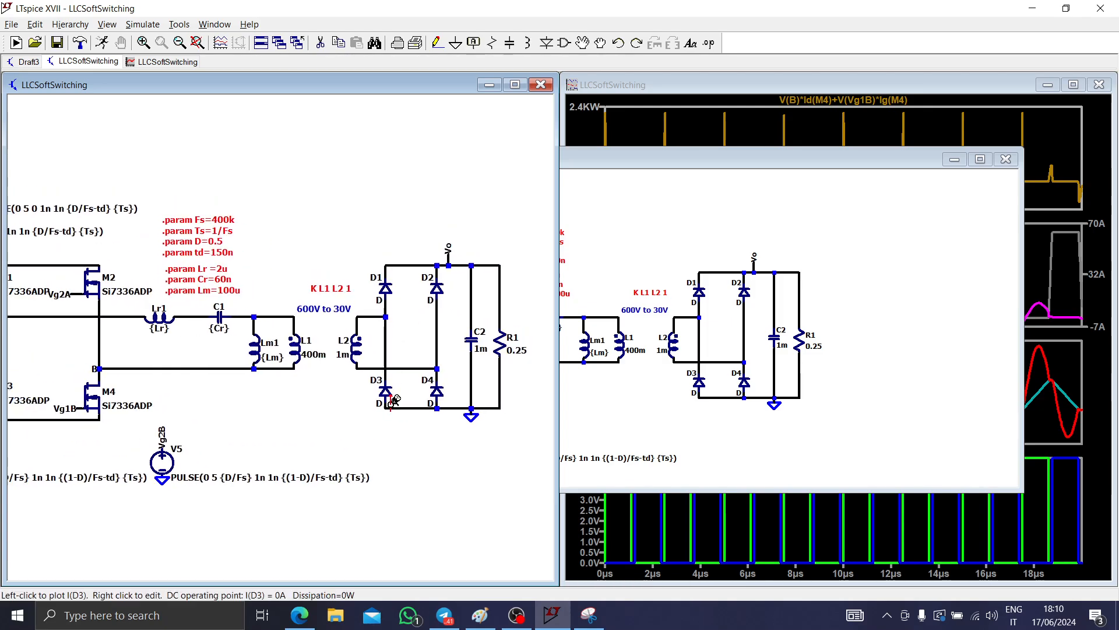
{"action": "scroll", "coordinate": [286, 262], "scroll_direction": "up", "scroll_amount": 1}
{"action": "type", "text": "t"}
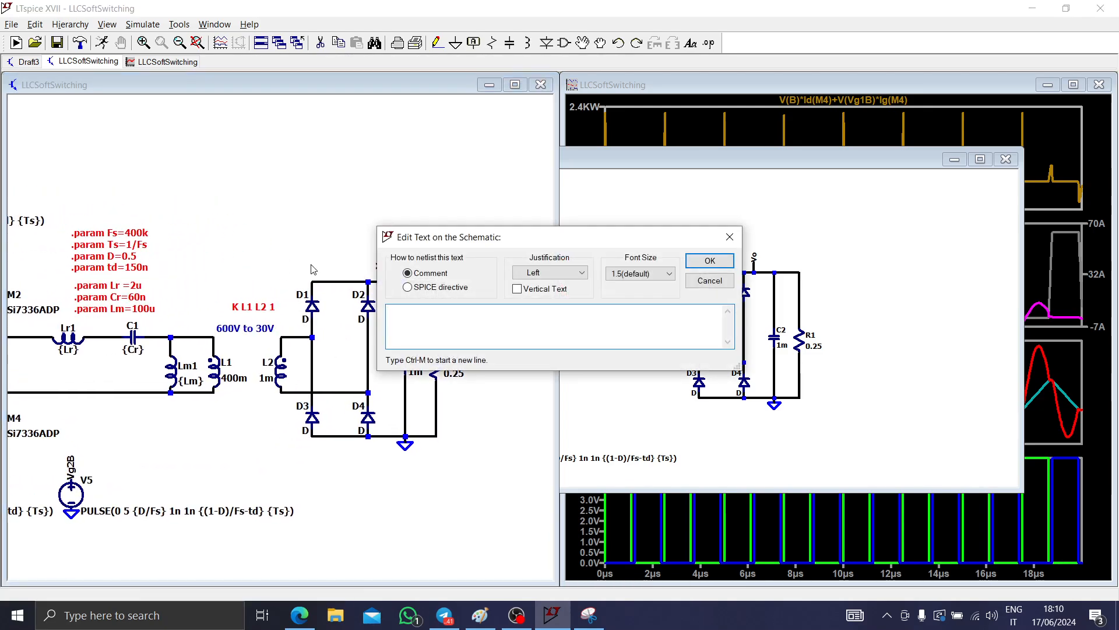
{"action": "type", "text": "DC ACTIV"}
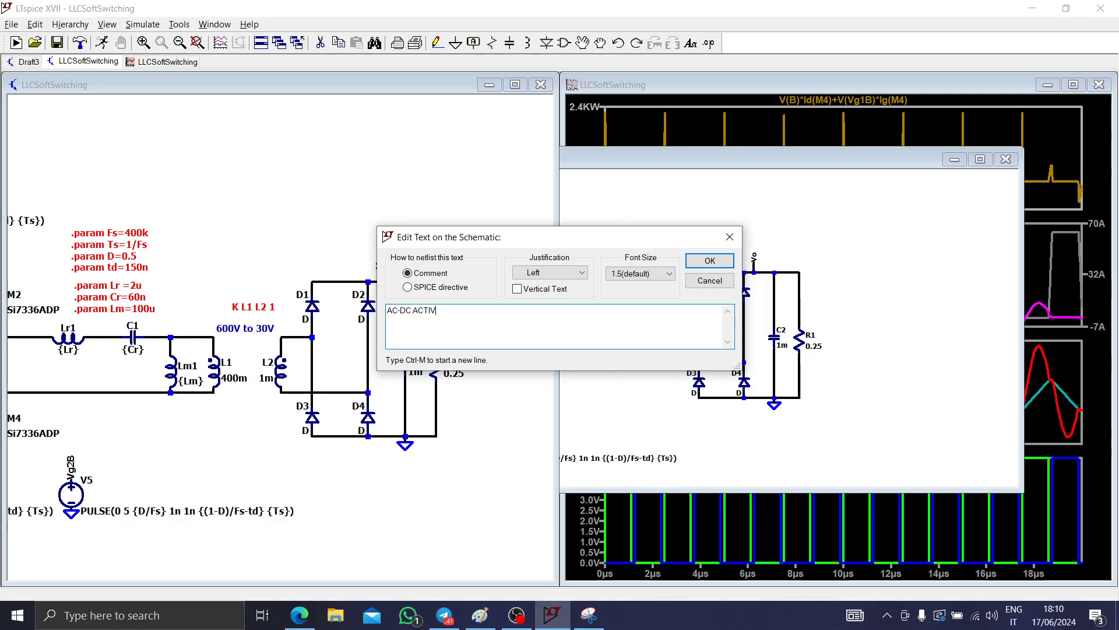
{"action": "type", "text": "ER CONVERTER"}
{"action": "key", "text": "Return"}
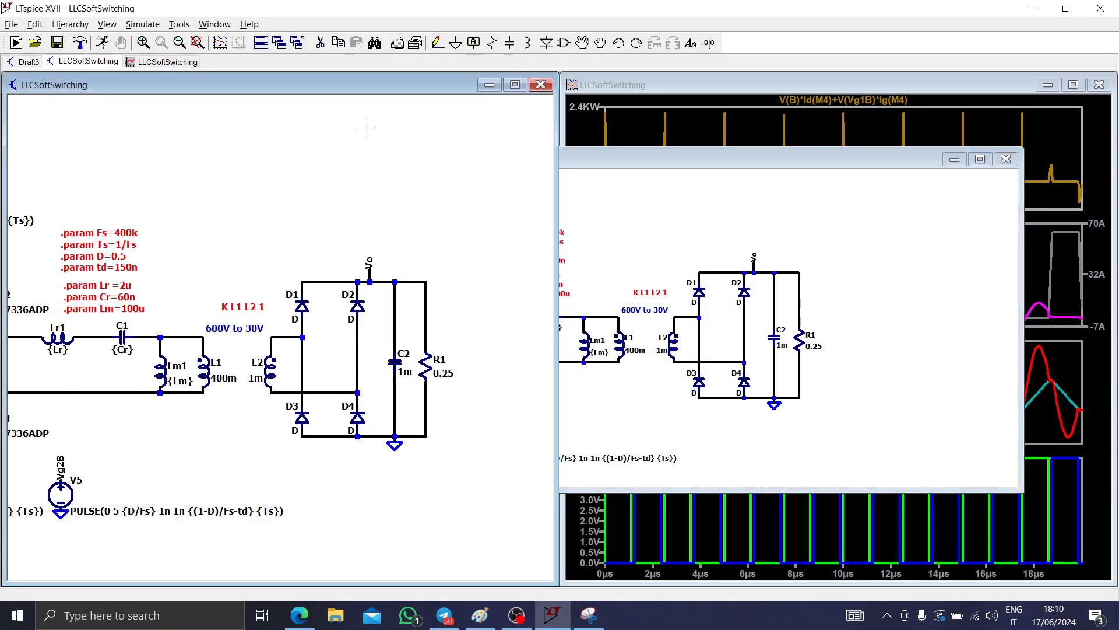
- Maximize the new schematic and place a two-line comment "HV" and "LV" in font size 5.0 below the primary side
{"action": "scroll", "coordinate": [708, 338], "scroll_direction": "up", "scroll_amount": 2}
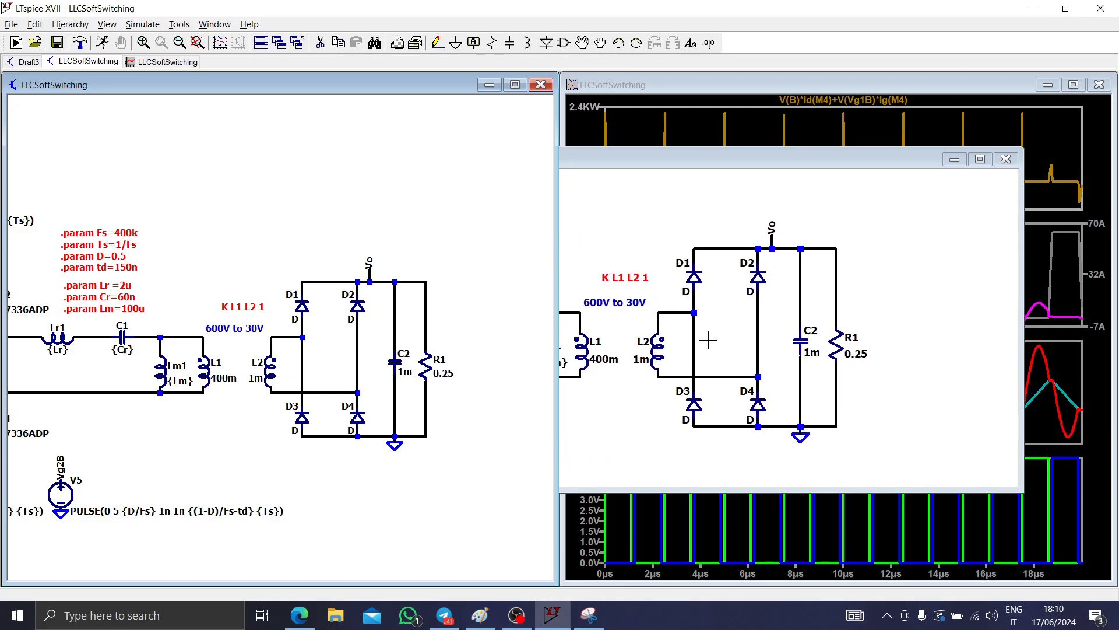
{"action": "left_click", "coordinate": [980, 159]}
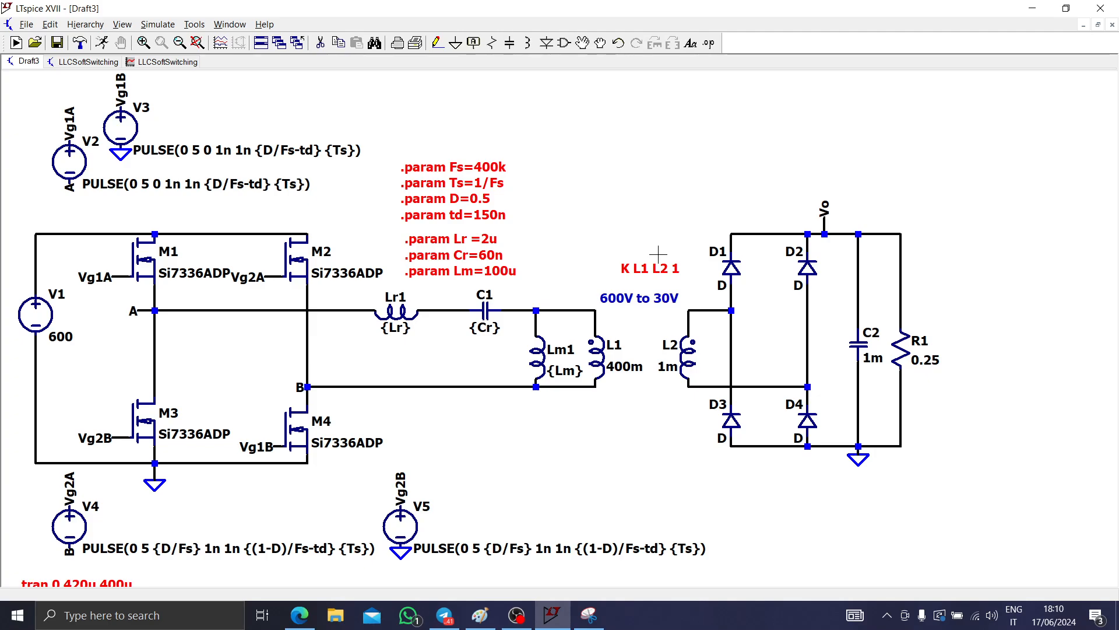
{"action": "key", "text": "t"}
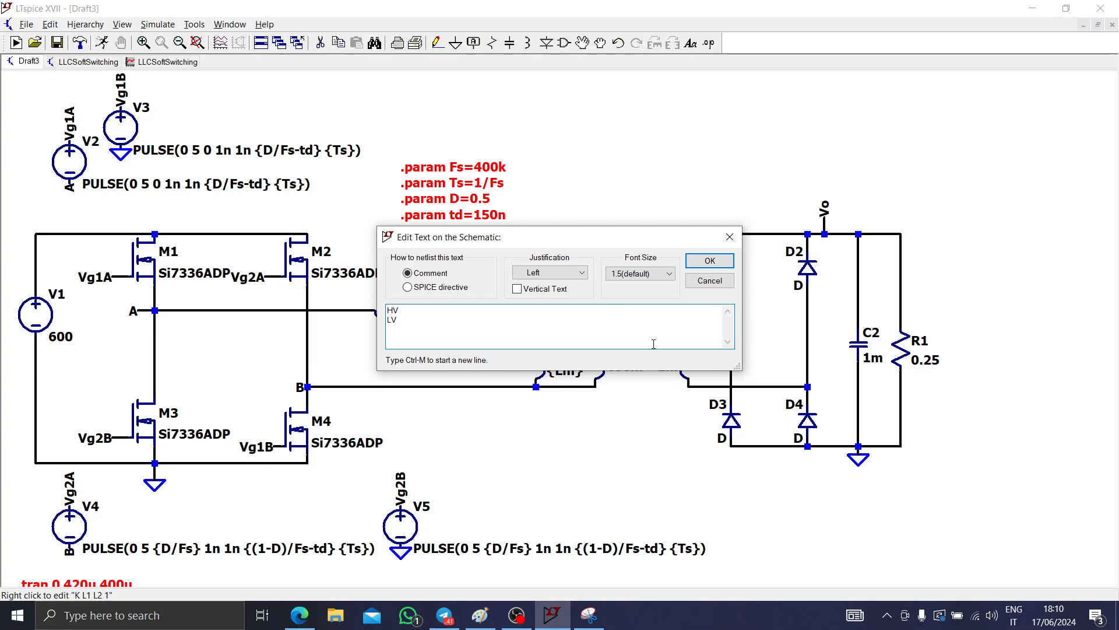
{"action": "left_click", "coordinate": [653, 276]}
{"action": "left_click", "coordinate": [638, 318]}
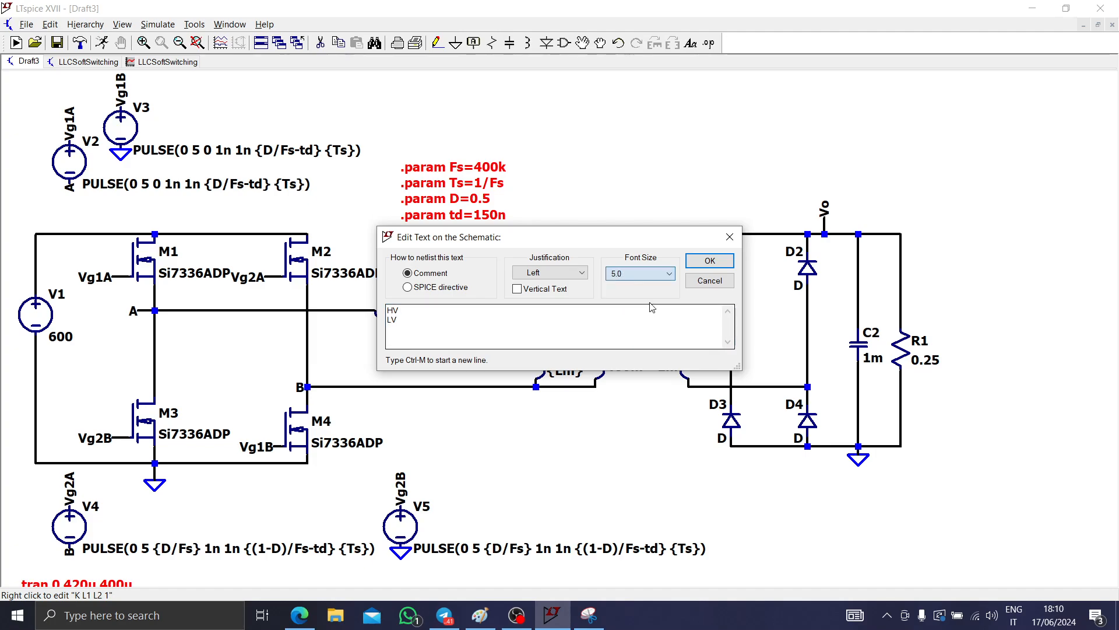
{"action": "left_click", "coordinate": [709, 260]}
{"action": "left_click", "coordinate": [476, 438]}
- Copy the large comment to above the secondary side and change the copy's two lines to "LV" and "HC"
{"action": "left_click", "coordinate": [495, 445]}
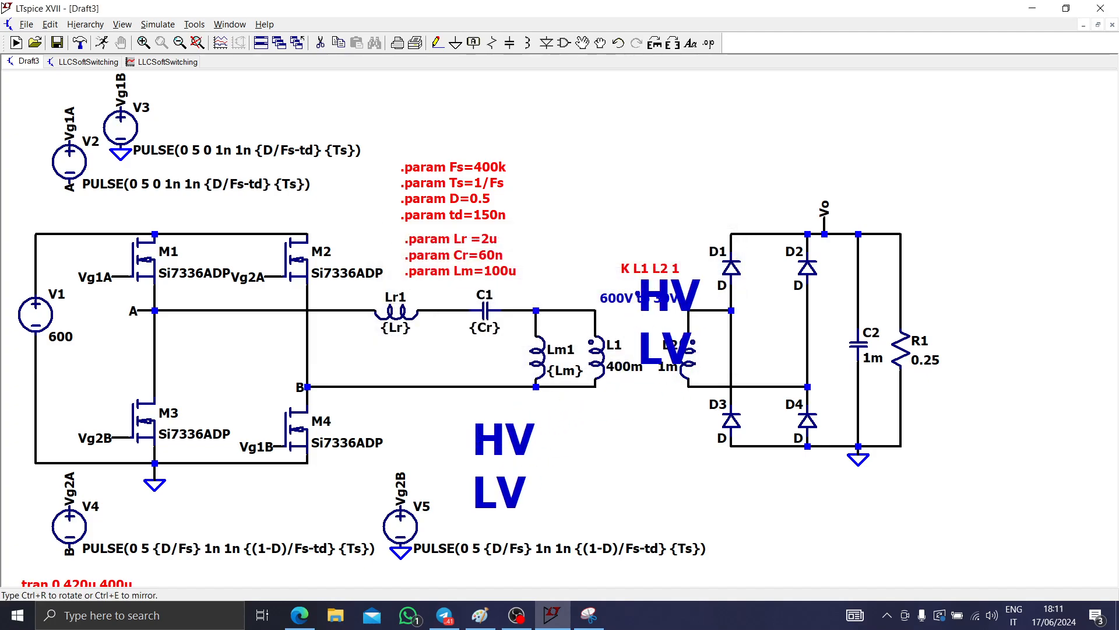
{"action": "left_click", "coordinate": [715, 144]}
{"action": "right_click", "coordinate": [714, 144]}
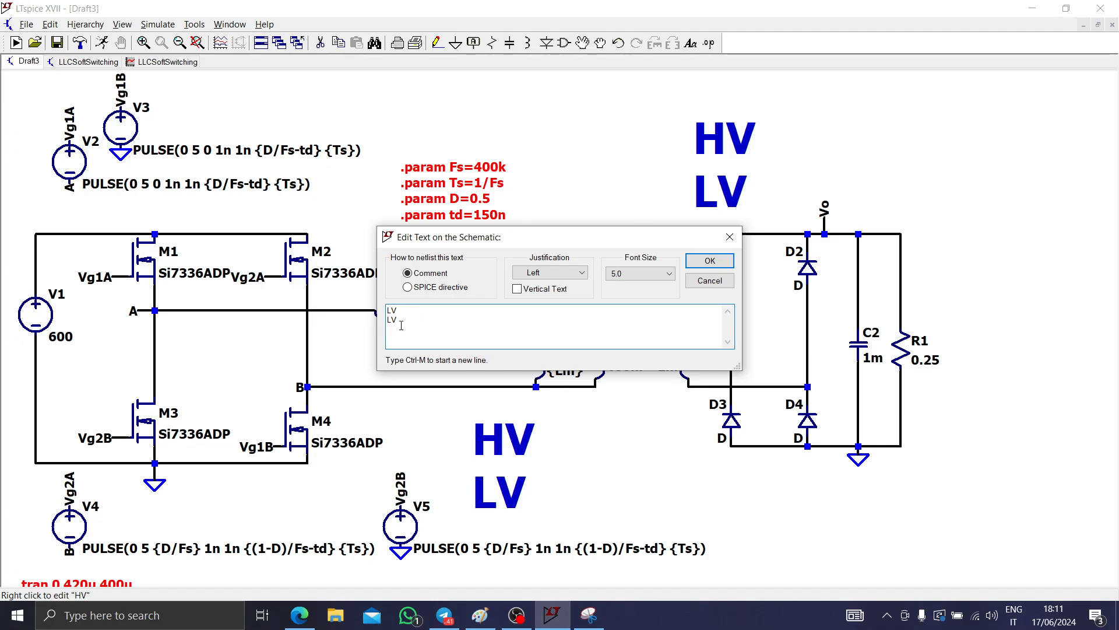
{"action": "type", "text": "HC"}
{"action": "key", "text": "Return"}
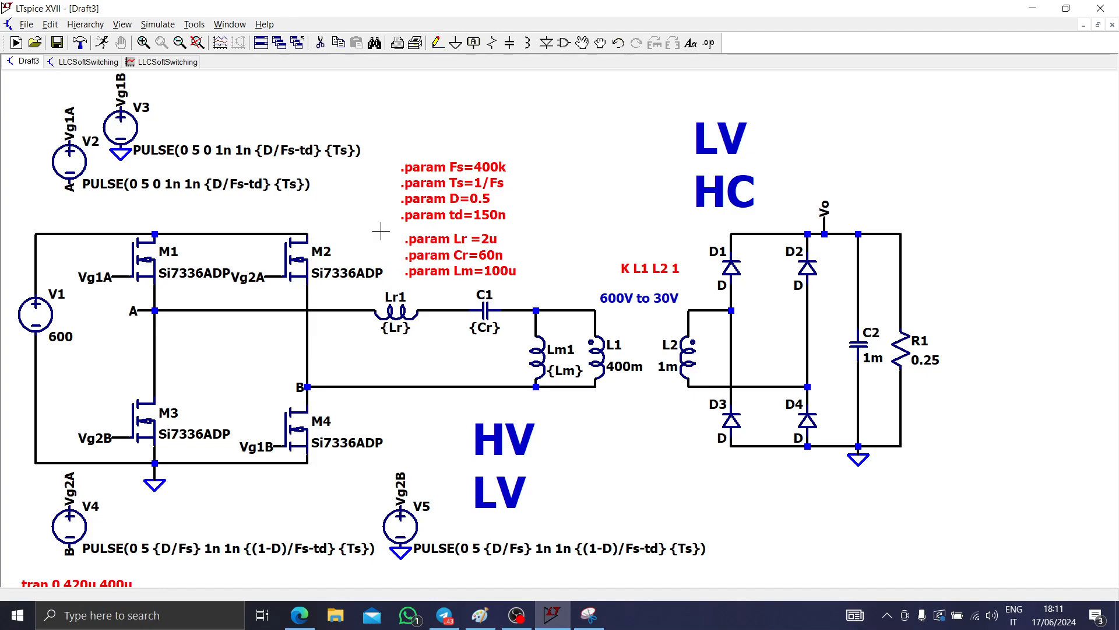
- Delete the LLCSoftSwitching plot panes for M4's power, M4's voltage and current, and the inductor currents, and add an empty plot pane
{"action": "left_click", "coordinate": [88, 63]}
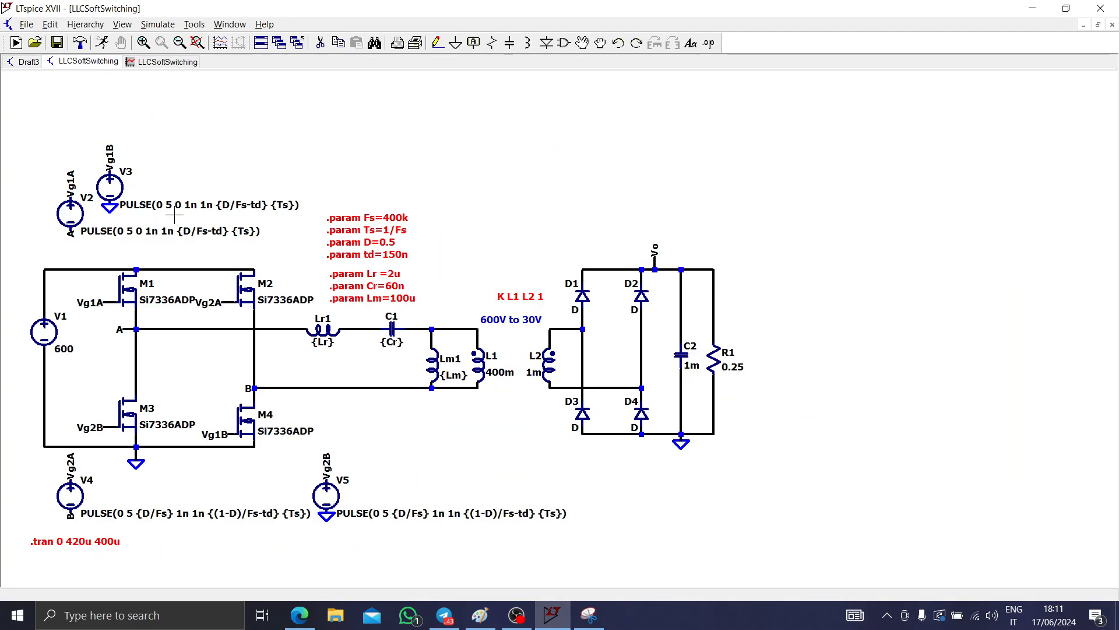
{"action": "left_click", "coordinate": [149, 64]}
{"action": "right_click", "coordinate": [458, 130]}
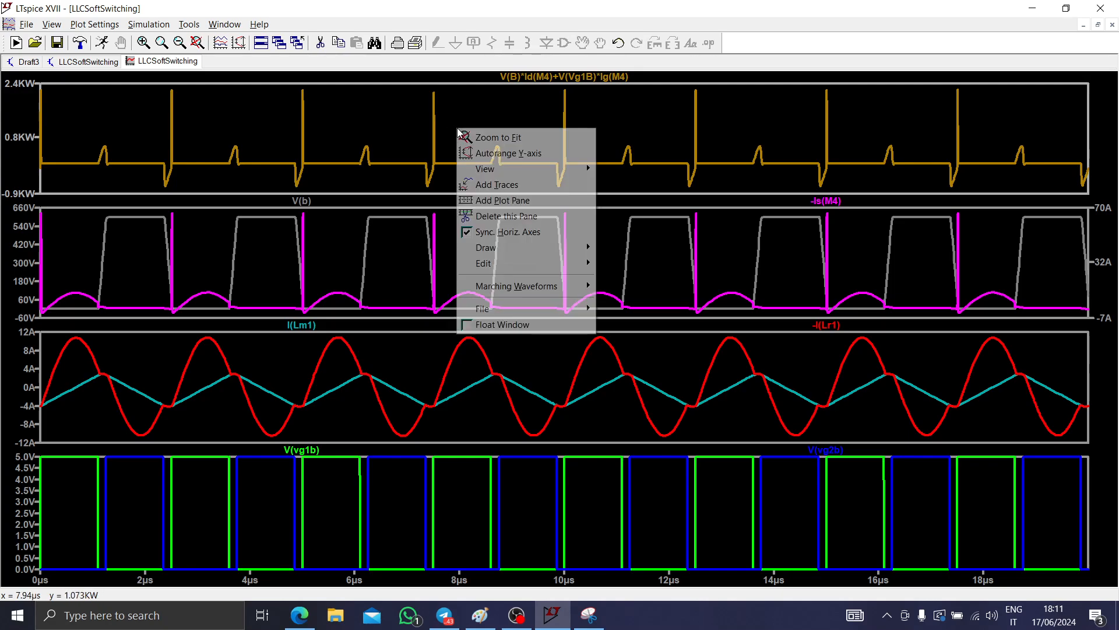
{"action": "left_click", "coordinate": [473, 216]}
{"action": "right_click", "coordinate": [500, 198]}
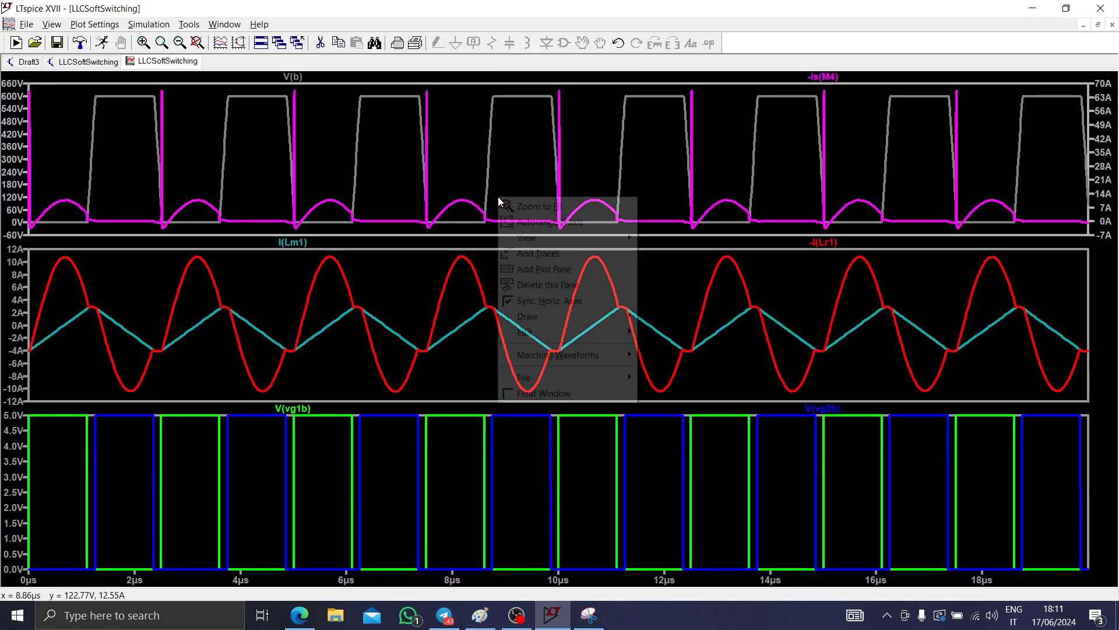
{"action": "left_click", "coordinate": [551, 288]}
{"action": "right_click", "coordinate": [500, 197]}
{"action": "left_click", "coordinate": [525, 283]}
{"action": "right_click", "coordinate": [477, 341]}
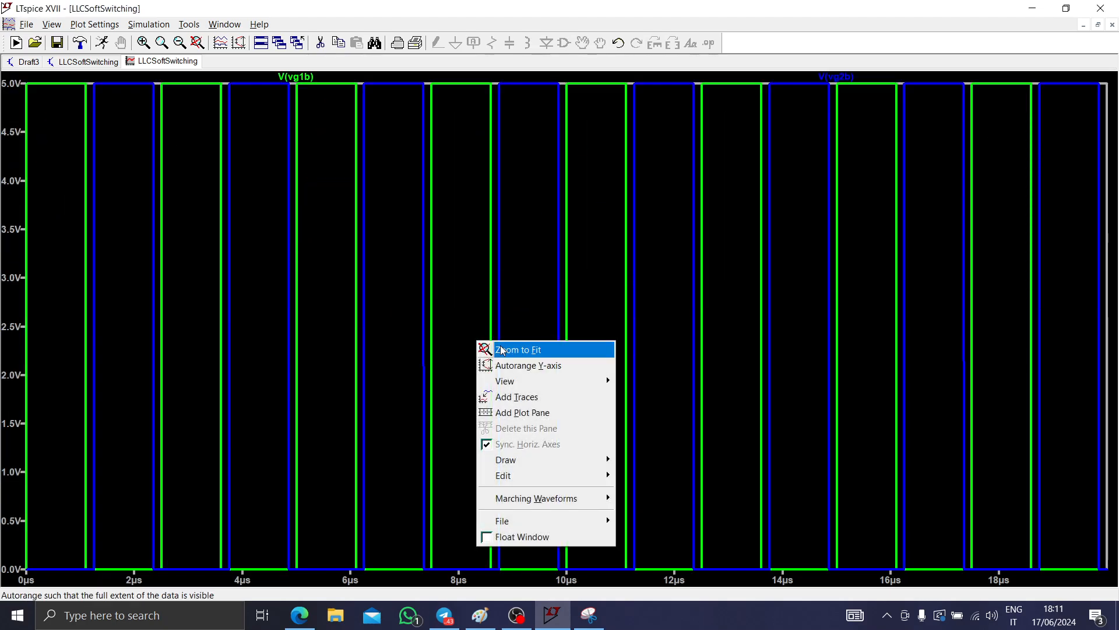
{"action": "left_click", "coordinate": [513, 412]}
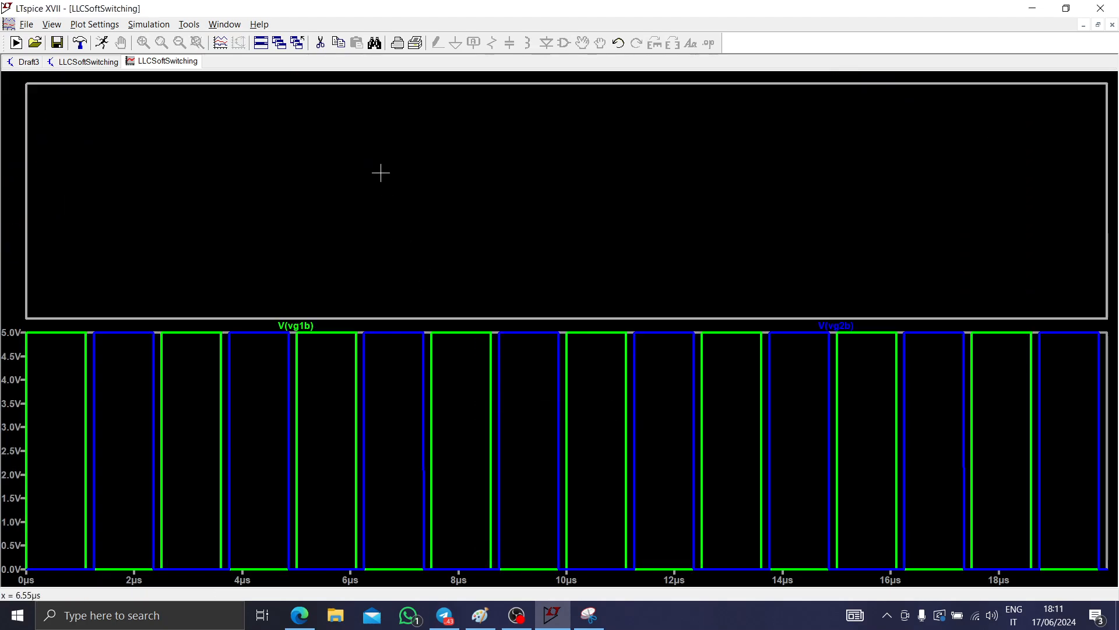
- Plot MOSFET M1's source current in the empty pane and invert its sign with the expression -Is(M1)
{"action": "left_click", "coordinate": [96, 61]}
{"action": "scroll", "coordinate": [197, 281], "scroll_direction": "up", "scroll_amount": 5}
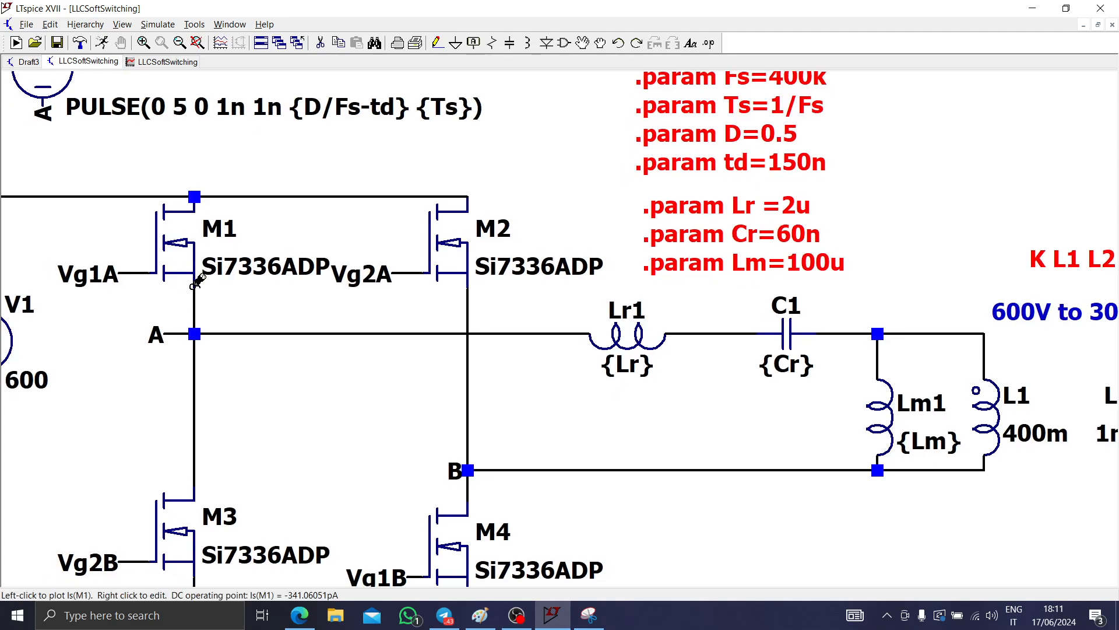
{"action": "left_click", "coordinate": [196, 282]}
{"action": "left_click", "coordinate": [167, 61]}
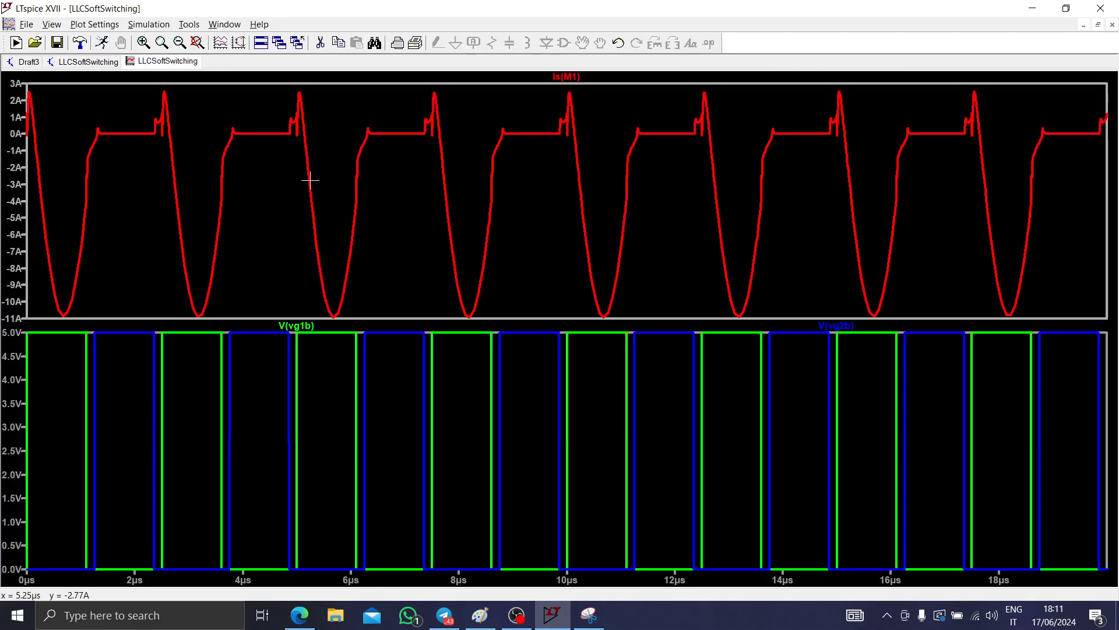
{"action": "right_click", "coordinate": [565, 77]}
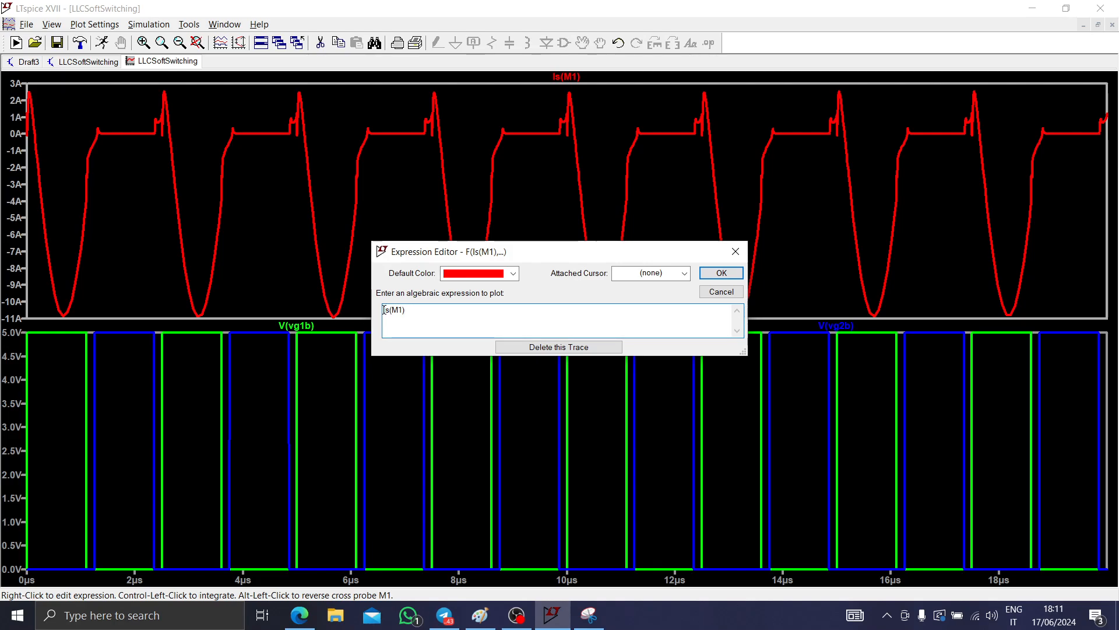
{"action": "type", "text": "-"}
{"action": "key", "text": "Return"}
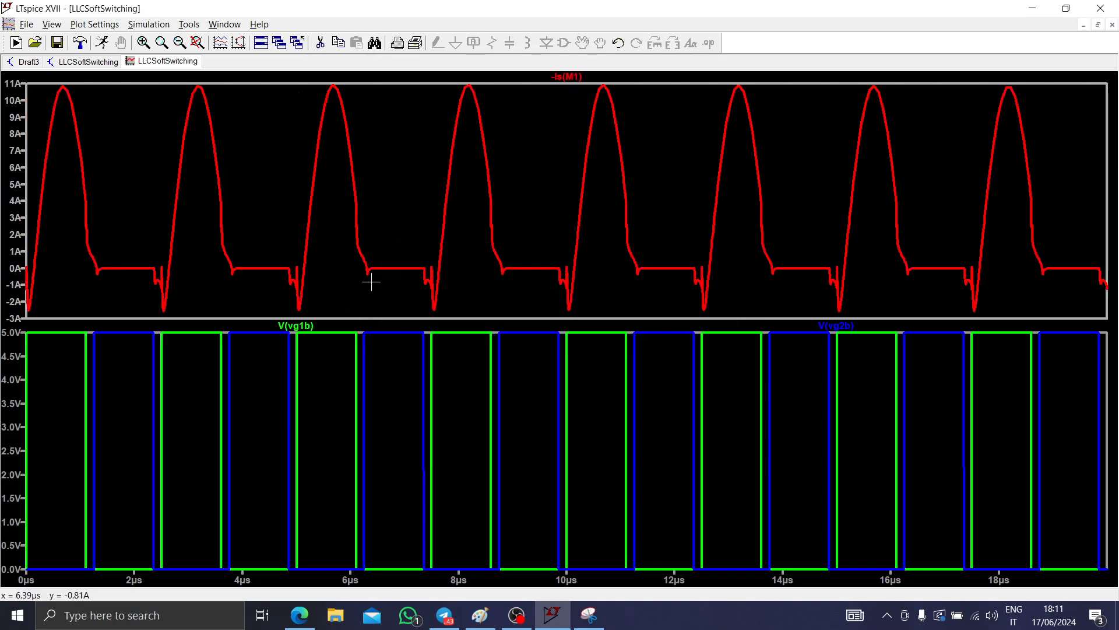
- Add M4's drain current to the pane with M1's current and rerun the simulation with the restored MOSFET model
{"action": "left_click", "coordinate": [88, 63]}
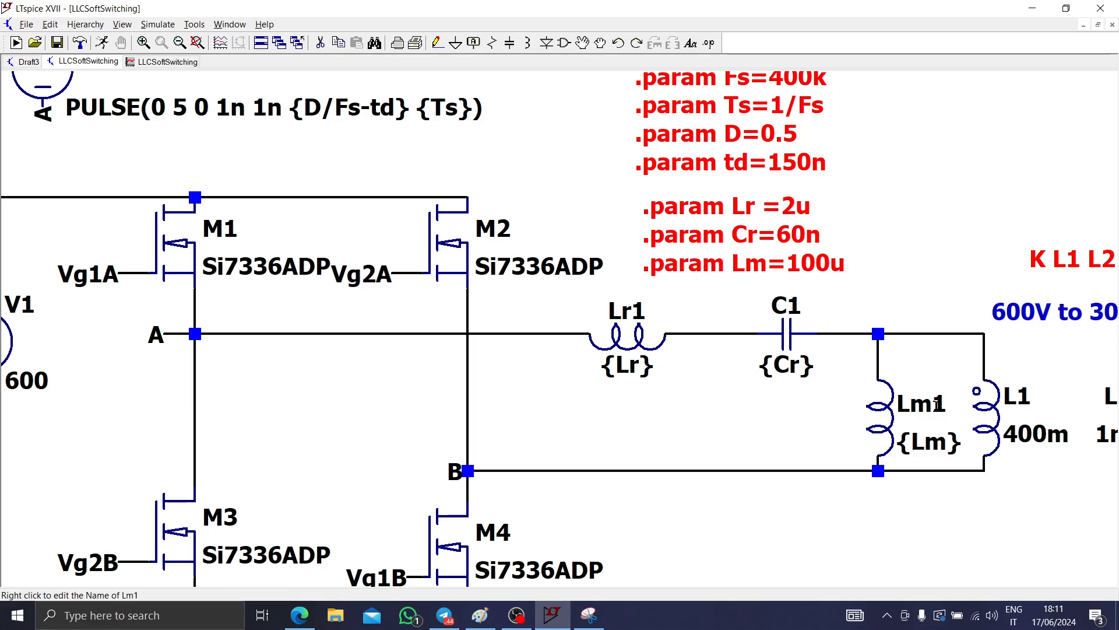
{"action": "left_click_drag", "start_coordinate": [695, 427], "coordinate": [665, 359]}
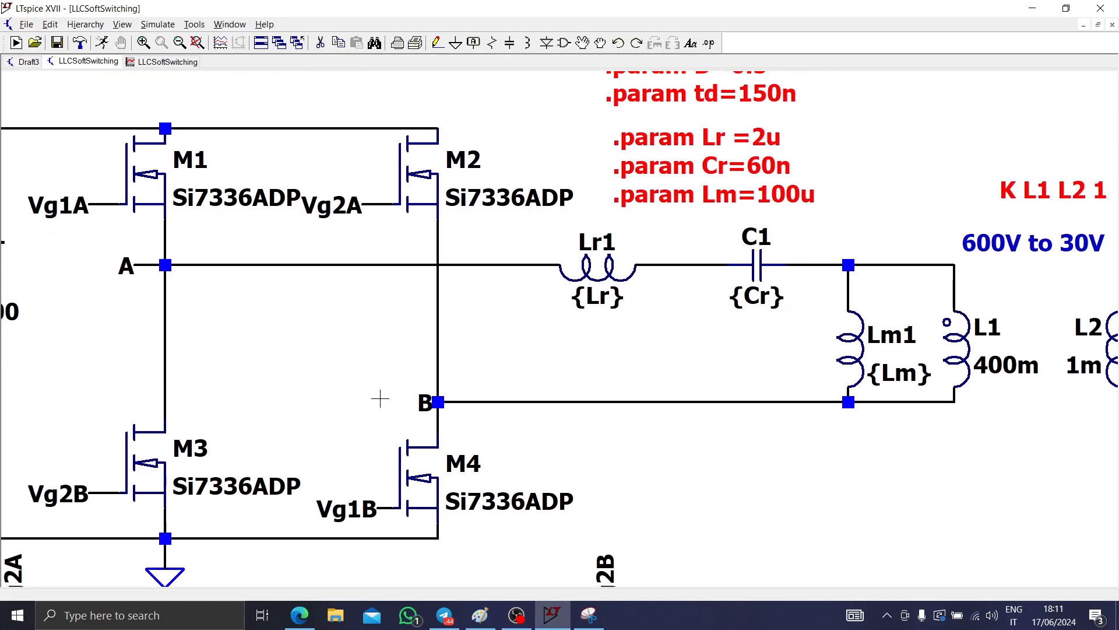
{"action": "left_click", "coordinate": [449, 424]}
{"action": "left_click", "coordinate": [165, 61]}
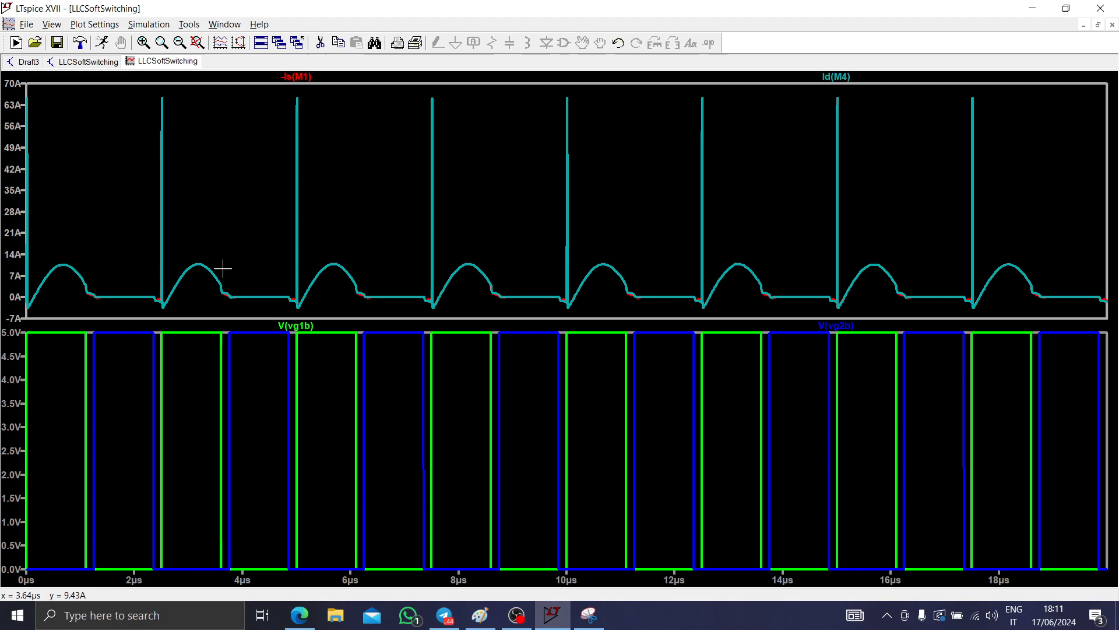
{"action": "left_click", "coordinate": [102, 43]}
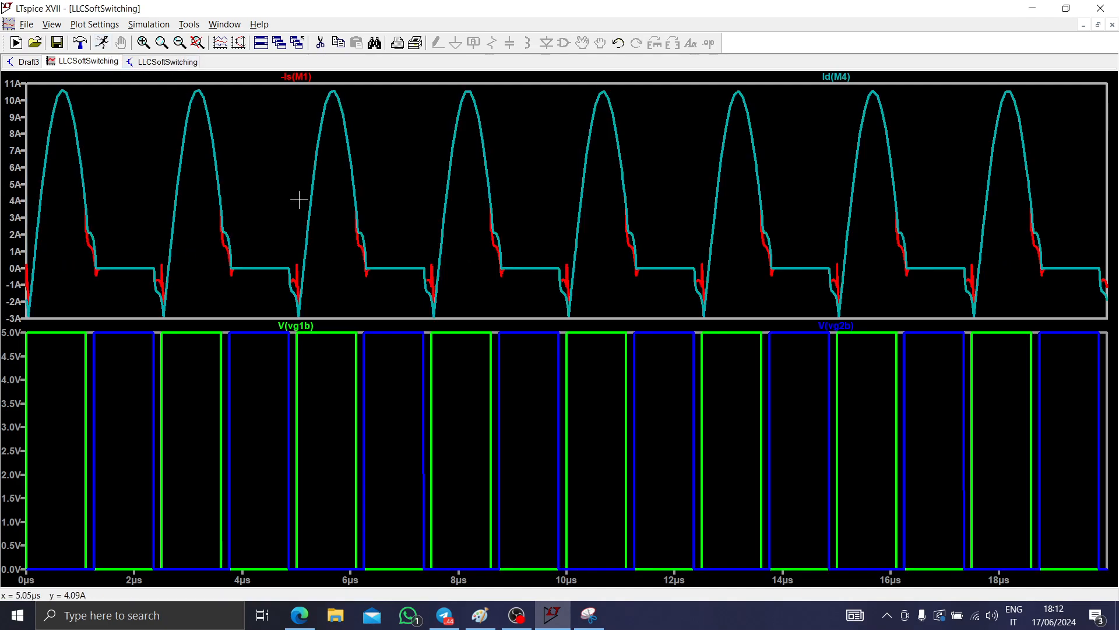
- Add an empty plot pane above the MOSFET currents and show the LLCSoftSwitching schematic's secondary side
{"action": "right_click", "coordinate": [396, 190]}
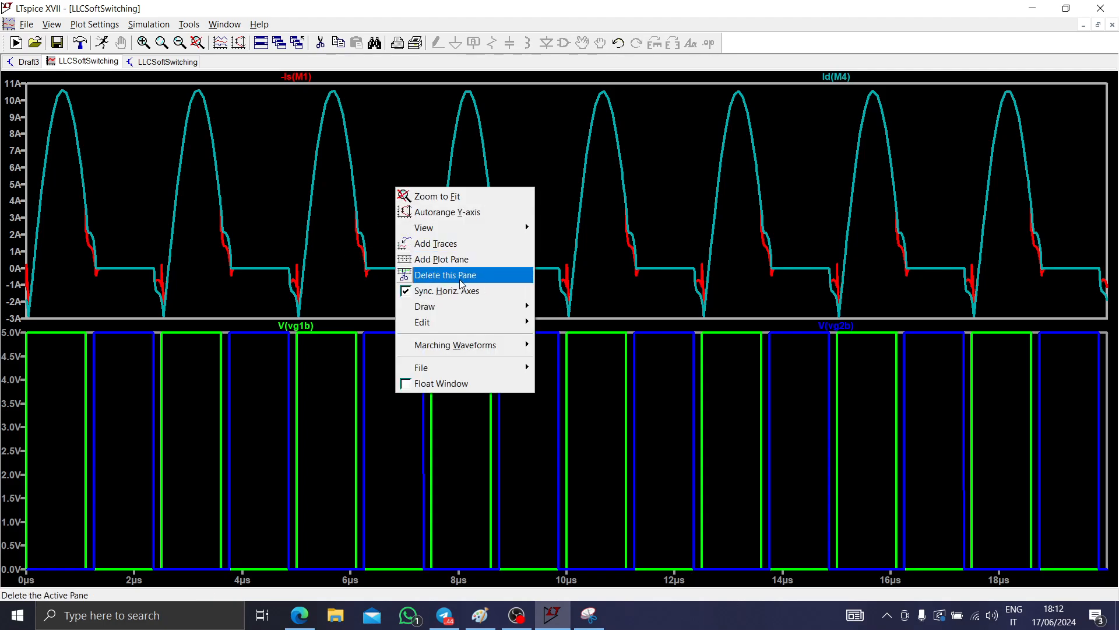
{"action": "left_click", "coordinate": [438, 257]}
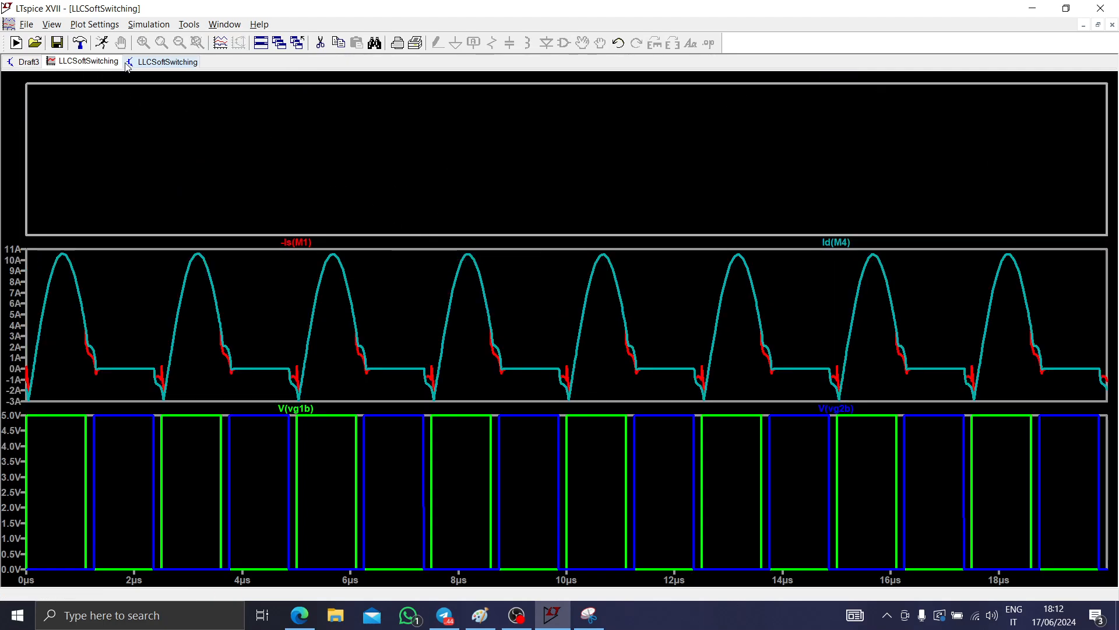
{"action": "left_click", "coordinate": [163, 65]}
{"action": "left_click_drag", "start_coordinate": [569, 327], "coordinate": [147, 327]}
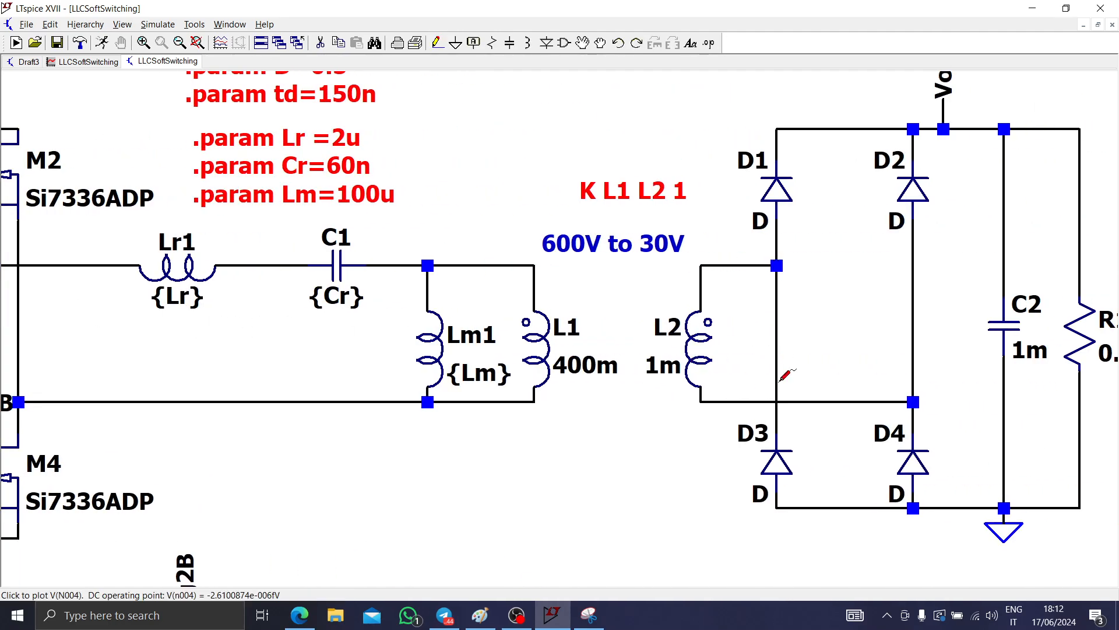
- Fit the converter schematic in view, capture it as a new snip in Snipping Tool and choose the highlighter
{"action": "scroll", "coordinate": [495, 495], "scroll_direction": "up", "scroll_amount": 2}
{"action": "scroll", "coordinate": [513, 512], "scroll_direction": "down", "scroll_amount": 5}
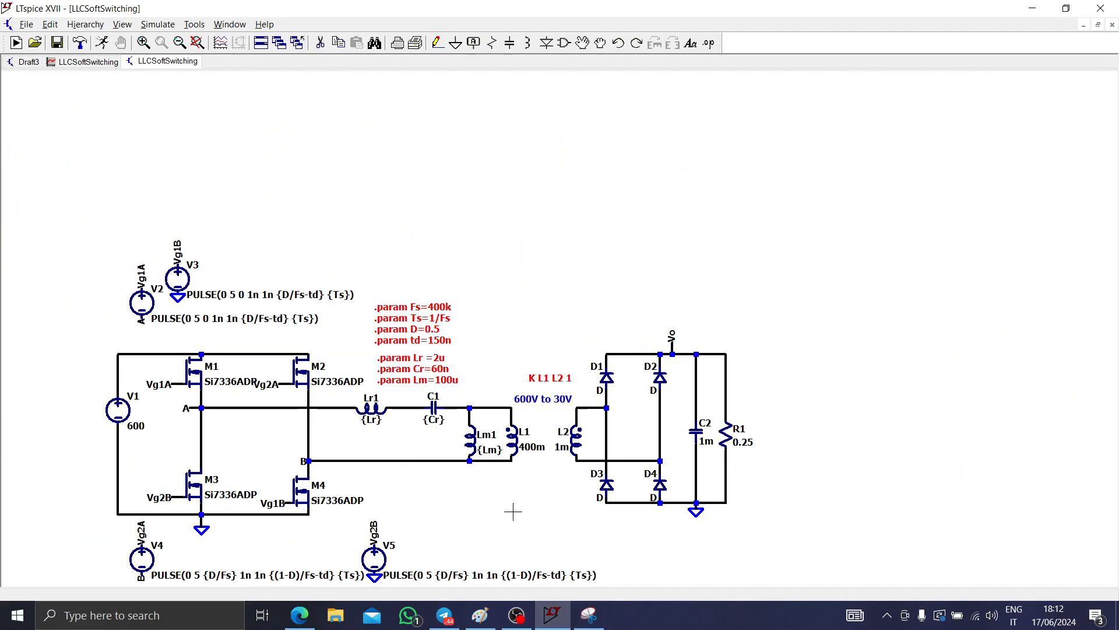
{"action": "scroll", "coordinate": [513, 511], "scroll_direction": "up", "scroll_amount": 3}
{"action": "left_click", "coordinate": [589, 615]}
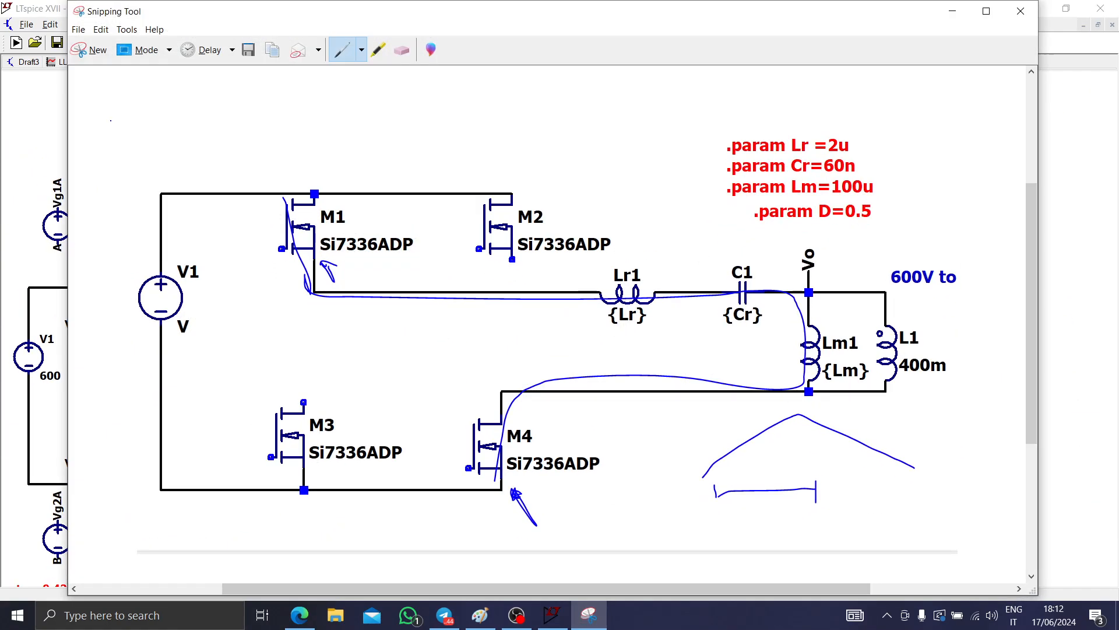
{"action": "left_click", "coordinate": [83, 50]}
{"action": "left_click_drag", "start_coordinate": [24, 263], "coordinate": [829, 574]}
{"action": "left_click", "coordinate": [317, 118]}
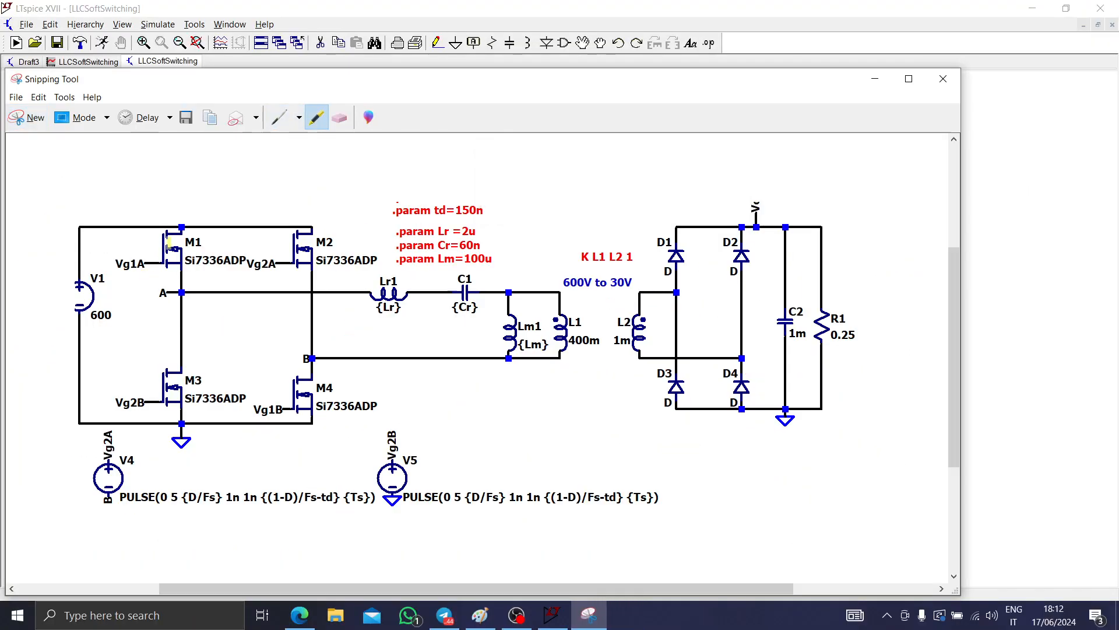
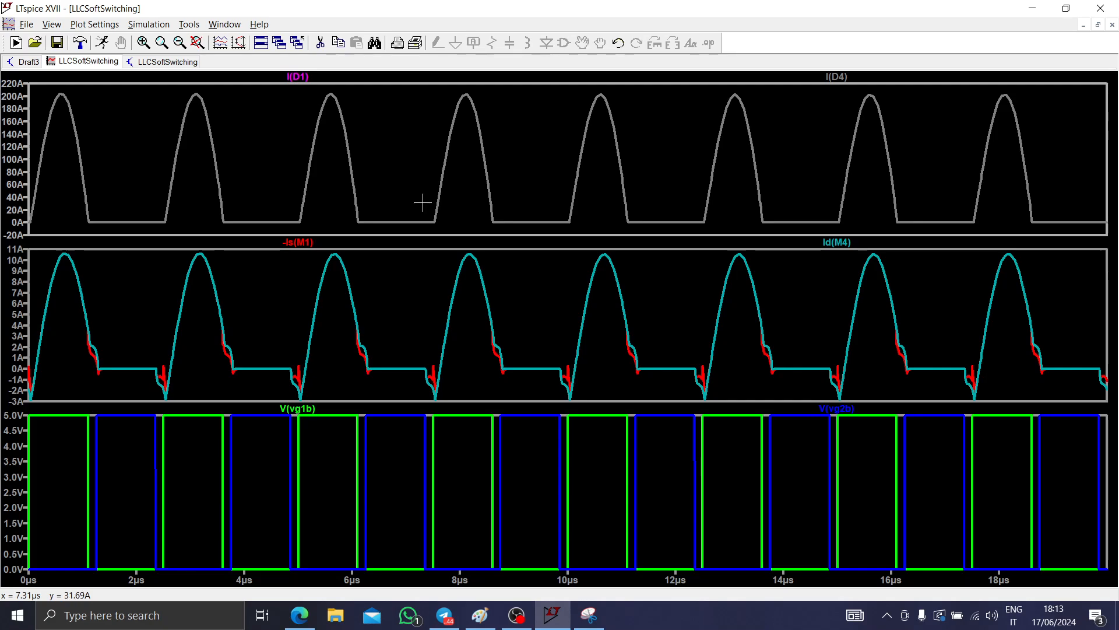
- Delete the four rectifier diodes D1, D2, D3 and D4 from the Draft3 schematic's secondary side
{"action": "left_click", "coordinate": [25, 61]}
{"action": "scroll", "coordinate": [740, 281], "scroll_direction": "up", "scroll_amount": 3}
{"action": "left_click_drag", "start_coordinate": [741, 280], "coordinate": [630, 268]}
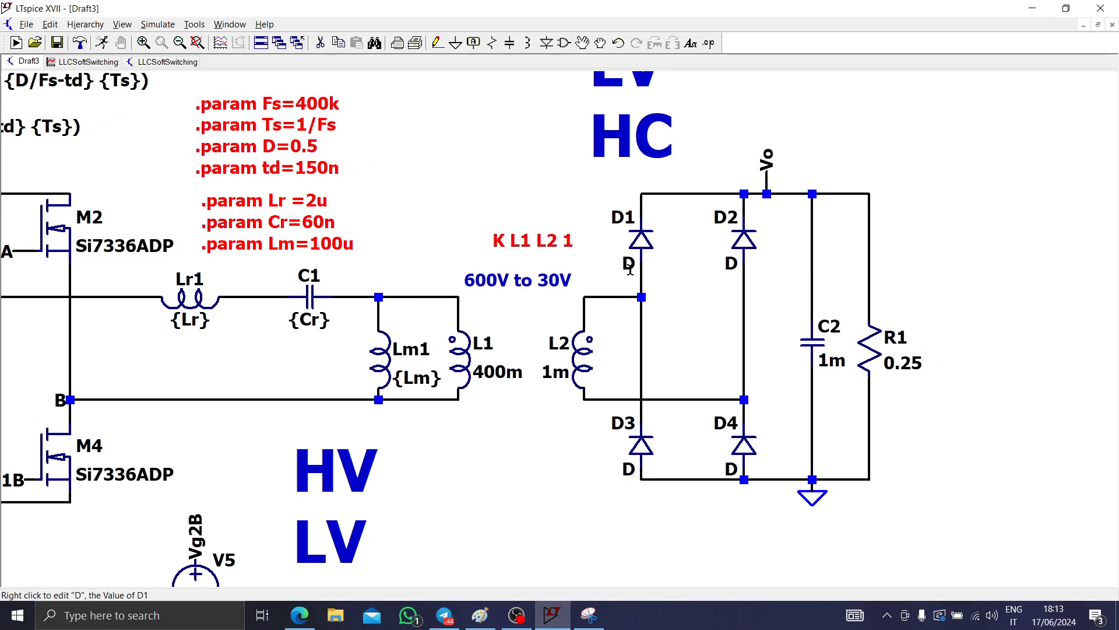
{"action": "left_click", "coordinate": [641, 238]}
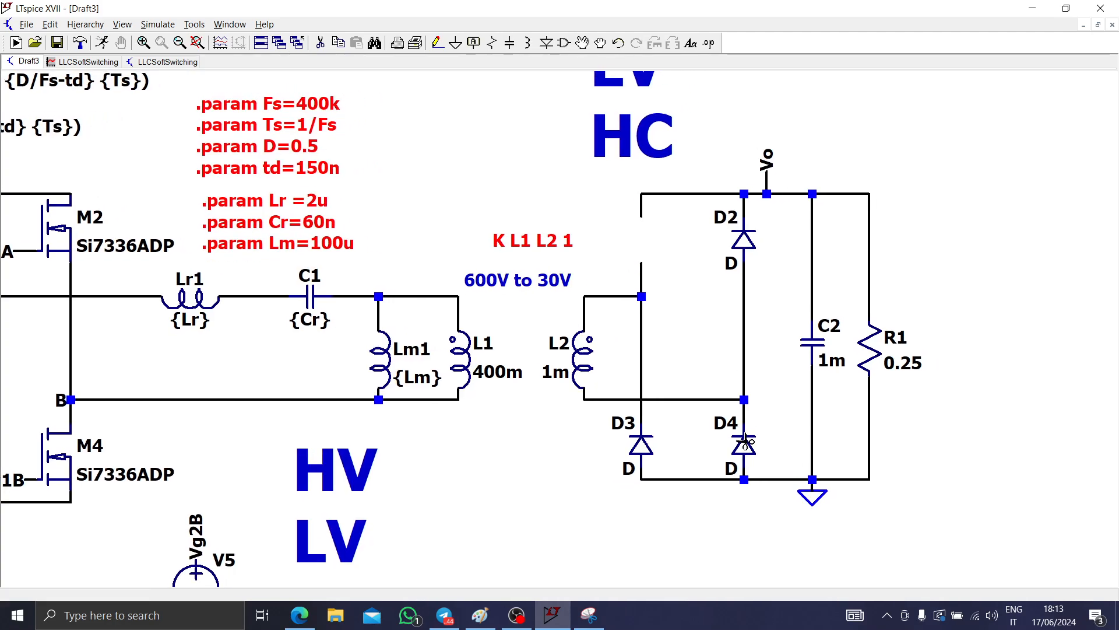
{"action": "left_click", "coordinate": [743, 445]}
{"action": "left_click", "coordinate": [634, 453]}
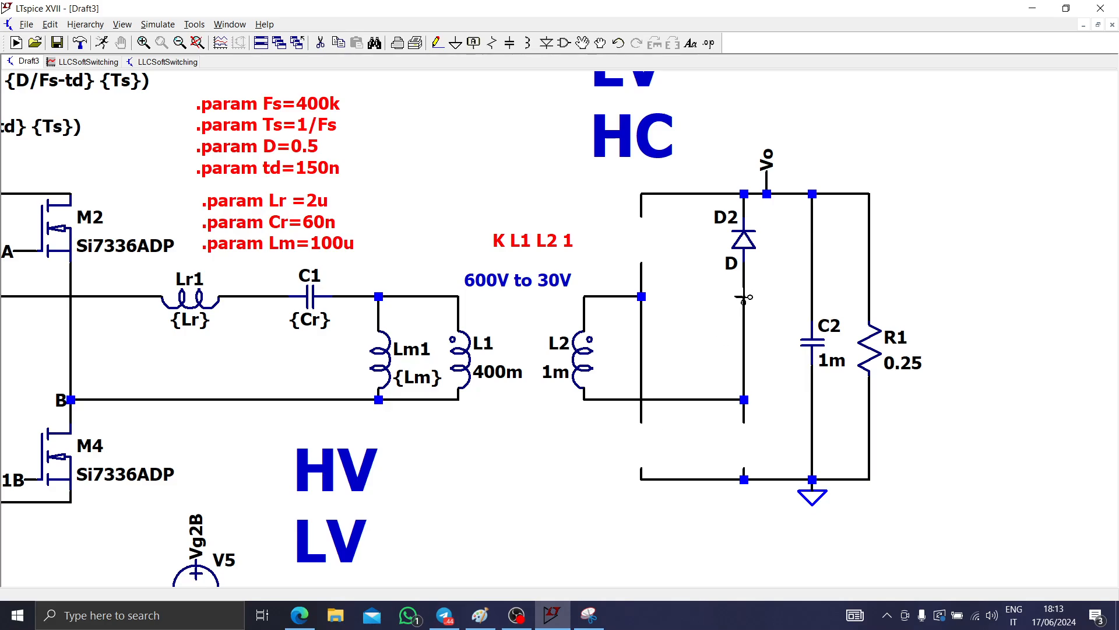
{"action": "left_click", "coordinate": [741, 255]}
{"action": "key", "text": "Escape"}
- Label the nets at the upper and lower ends of secondary winding L2 as C and D
{"action": "scroll", "coordinate": [832, 448], "scroll_direction": "down", "scroll_amount": 2}
{"action": "scroll", "coordinate": [718, 384], "scroll_direction": "up", "scroll_amount": 3}
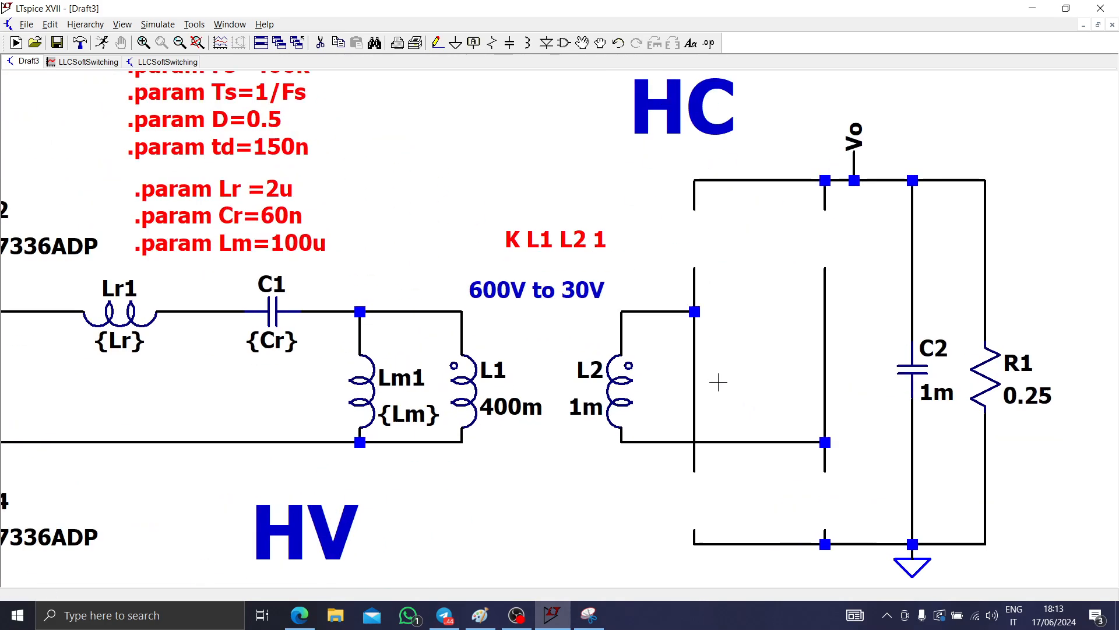
{"action": "key", "text": "F4"}
{"action": "type", "text": "D"}
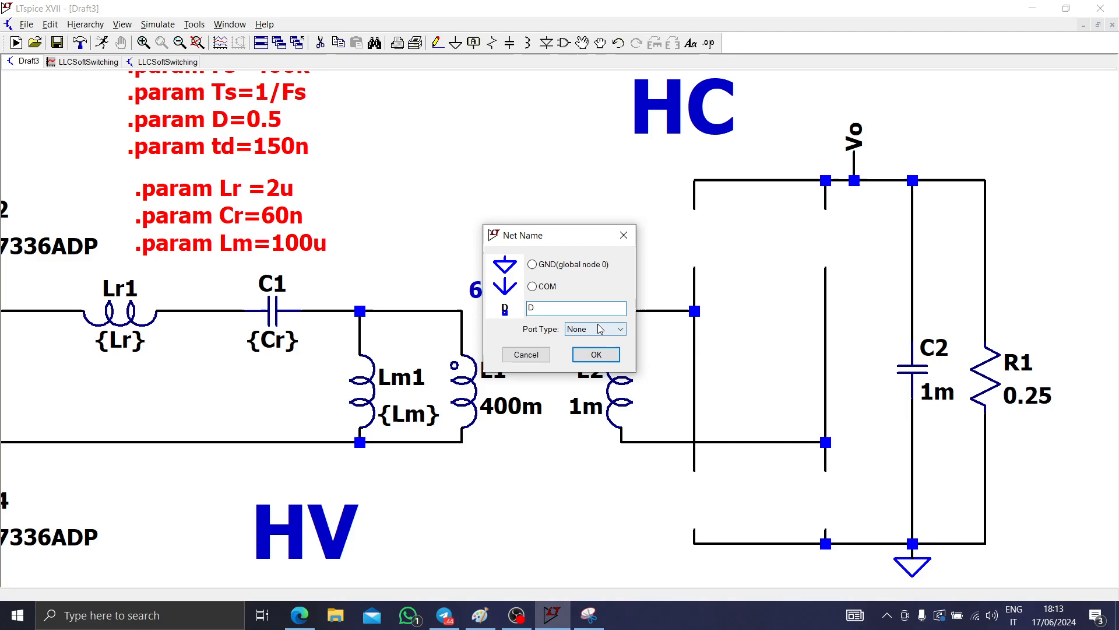
{"action": "left_click_drag", "start_coordinate": [551, 310], "coordinate": [503, 326]}
{"action": "type", "text": "C"}
{"action": "left_click", "coordinate": [596, 354]}
{"action": "left_click", "coordinate": [622, 311]}
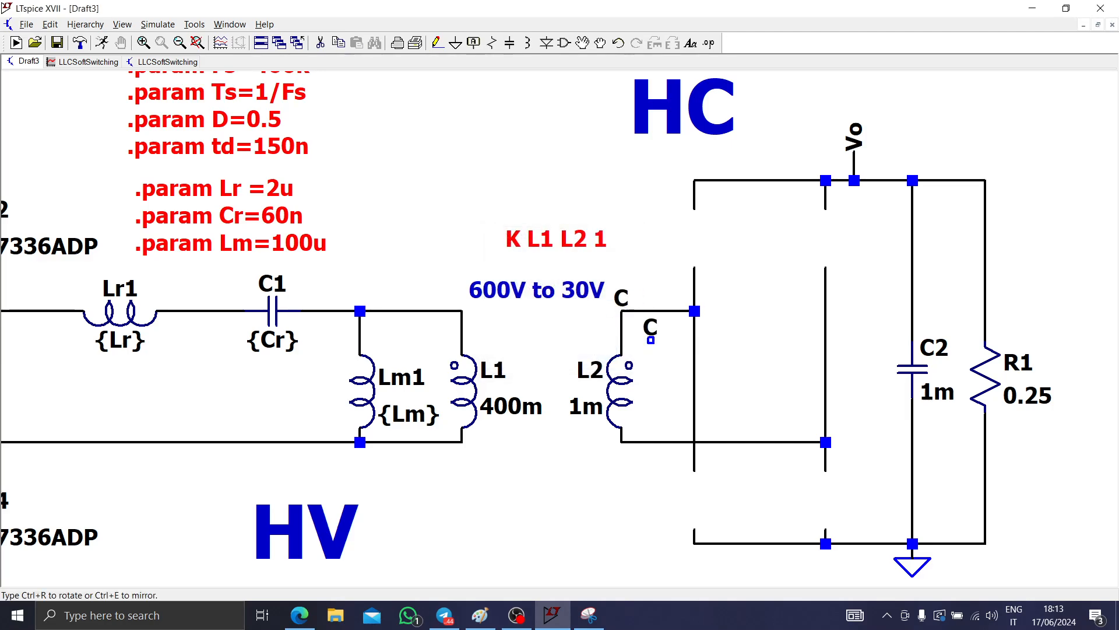
{"action": "key", "text": "F4"}
{"action": "type", "text": "d"}
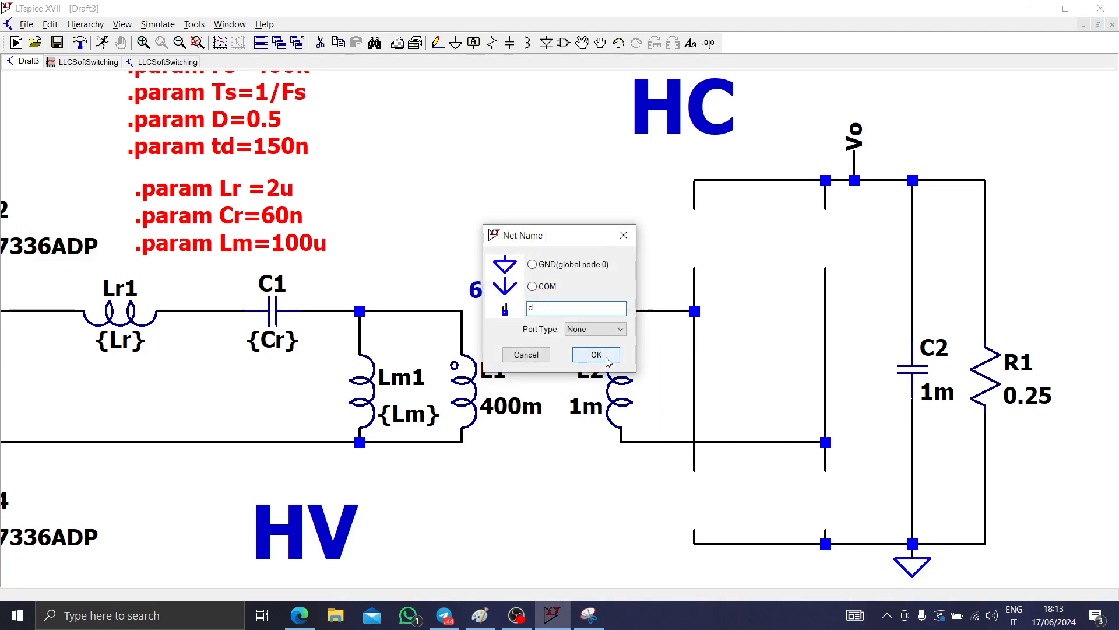
{"action": "left_click", "coordinate": [596, 355]}
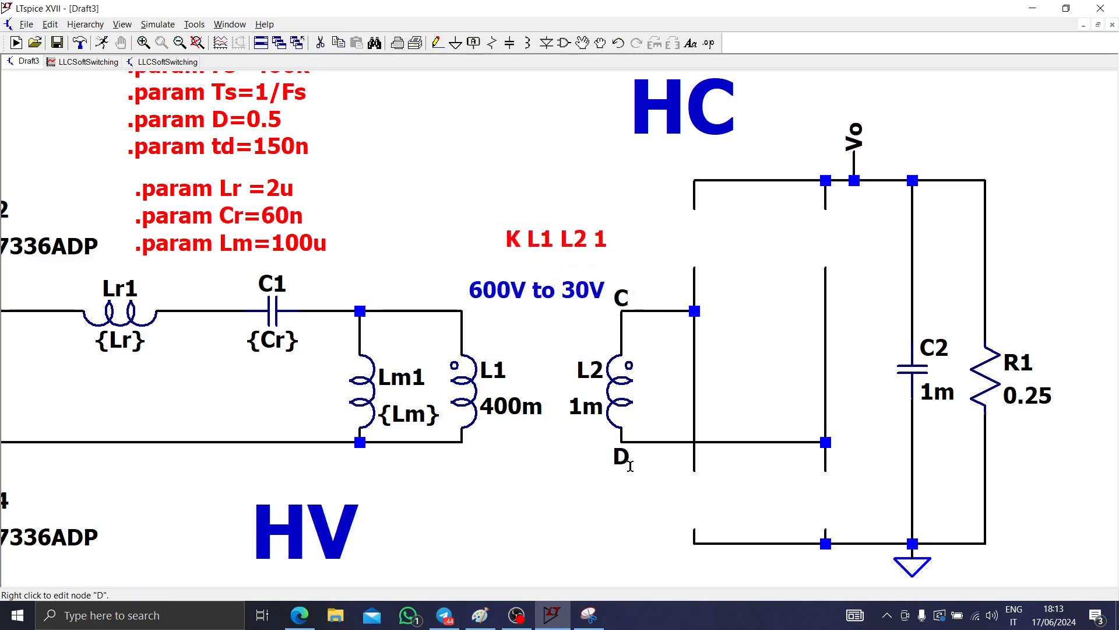
{"action": "key", "text": "F2"}
{"action": "key", "text": "Return"}
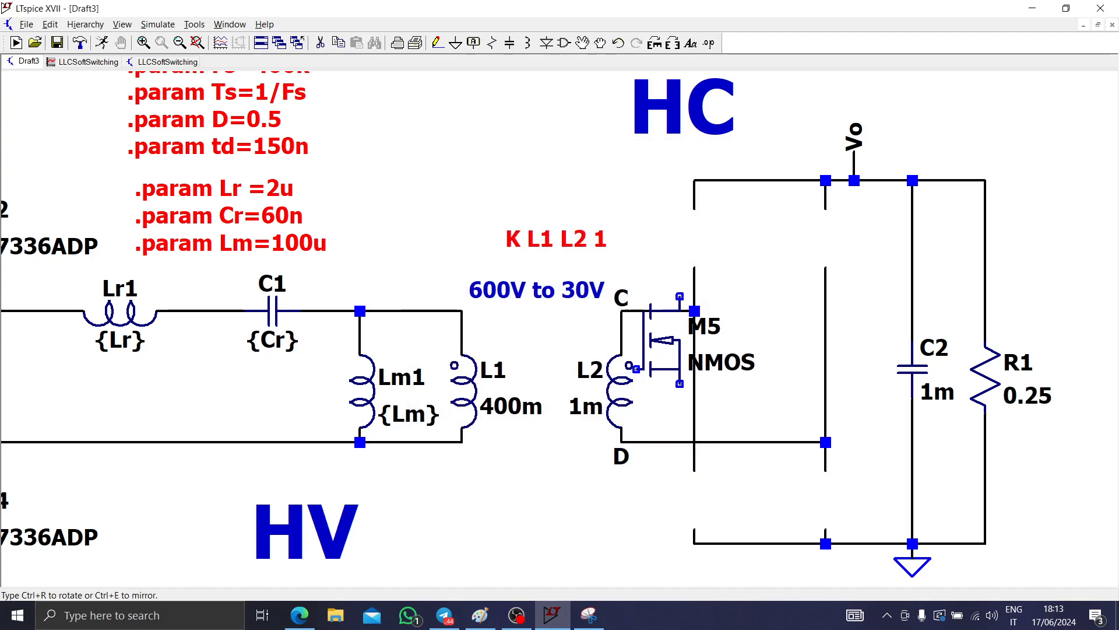
{"action": "key", "text": "Escape"}
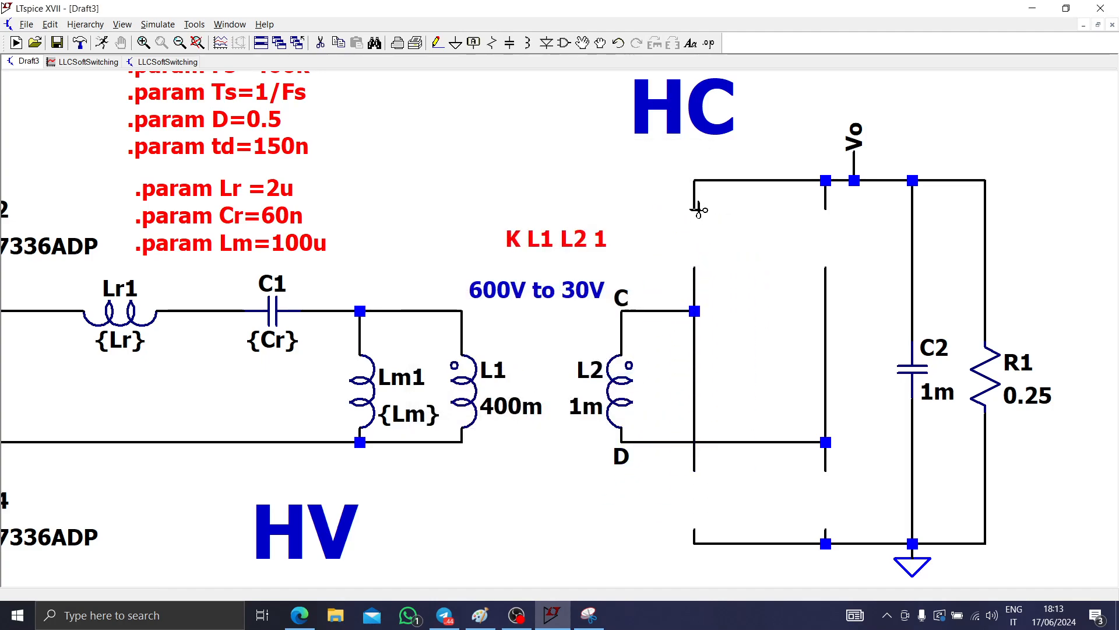
- Place an NMOS transistor in D1's former position and wire it between the Vo rail and node C
{"action": "key", "text": "F2"}
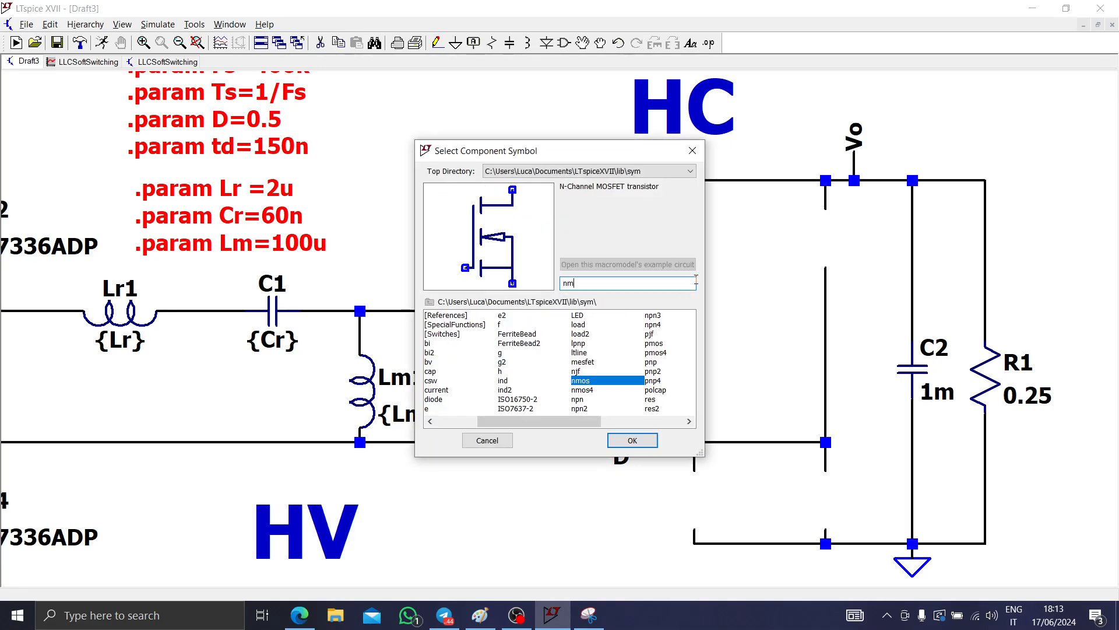
{"action": "key", "text": "Return"}
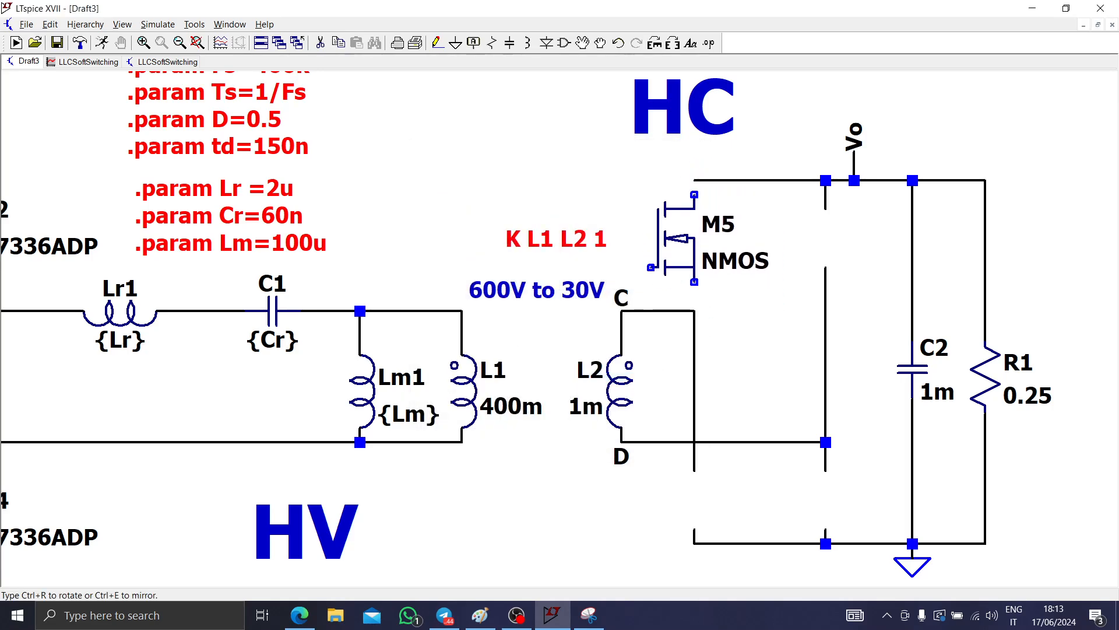
{"action": "left_click", "coordinate": [693, 281]}
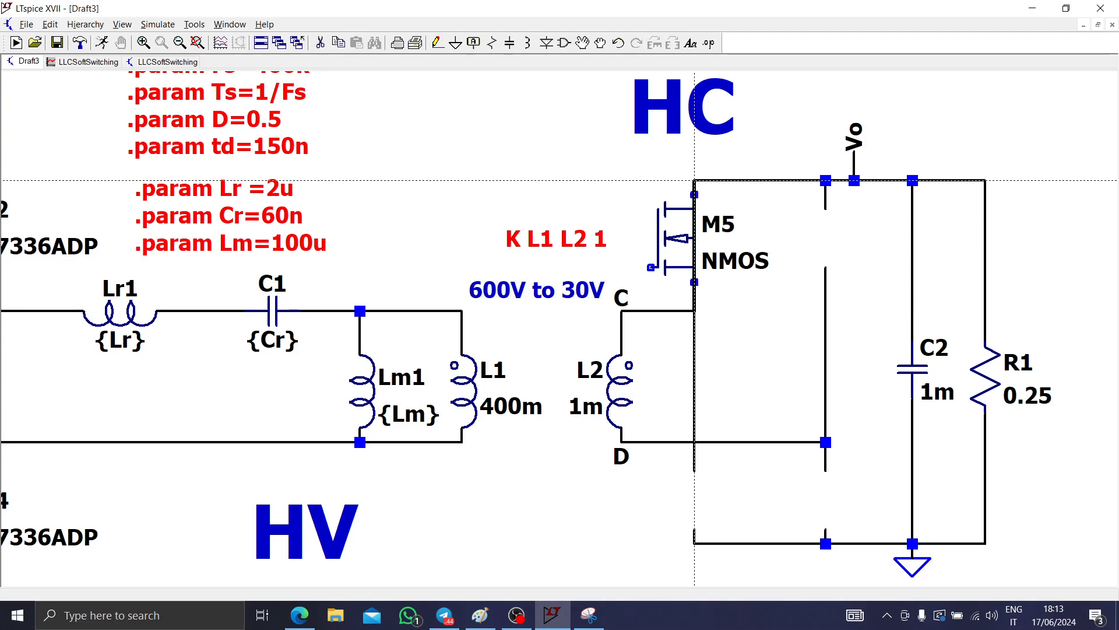
{"action": "key", "text": "Escape"}
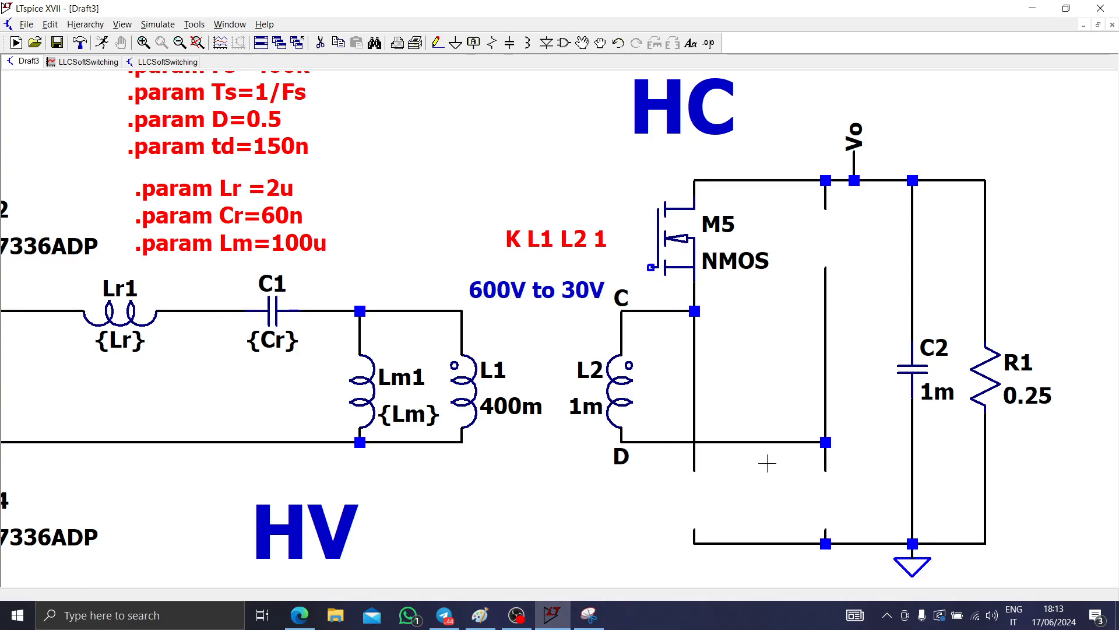
- Stretch the secondary side downwards by moving its lower rail and ground, making room for the lower transistors
{"action": "scroll", "coordinate": [767, 462], "scroll_direction": "down", "scroll_amount": 3}
{"action": "left_click_drag", "start_coordinate": [759, 474], "coordinate": [730, 386]}
{"action": "key", "text": "F8"}
{"action": "left_click_drag", "start_coordinate": [948, 491], "coordinate": [607, 399]}
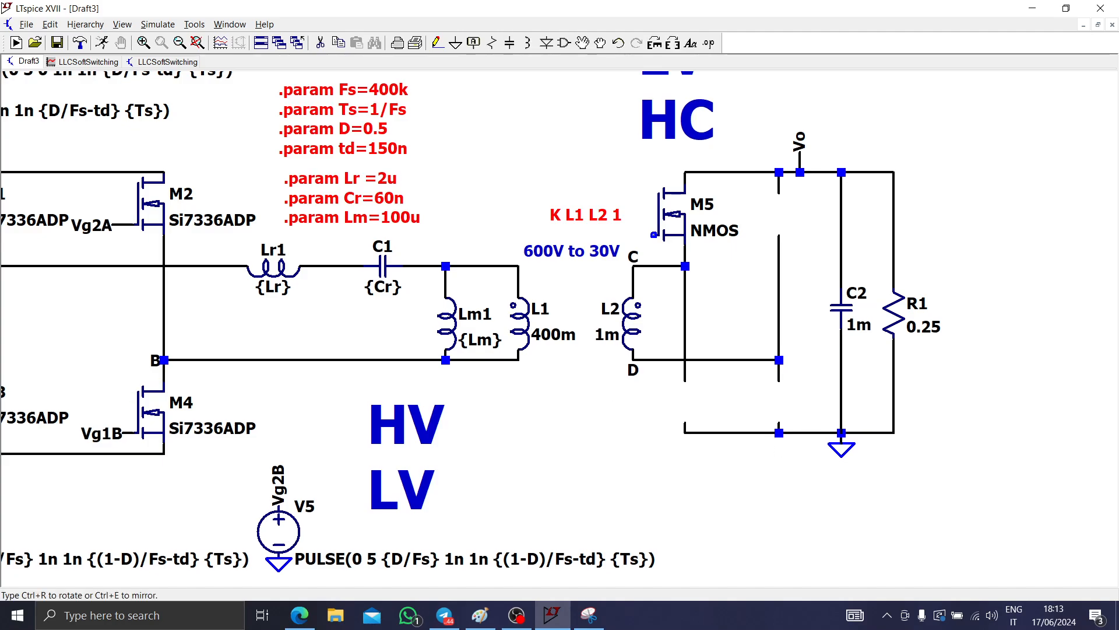
{"action": "left_click", "coordinate": [607, 451]}
{"action": "key", "text": "Escape"}
{"action": "key", "text": "F6"}
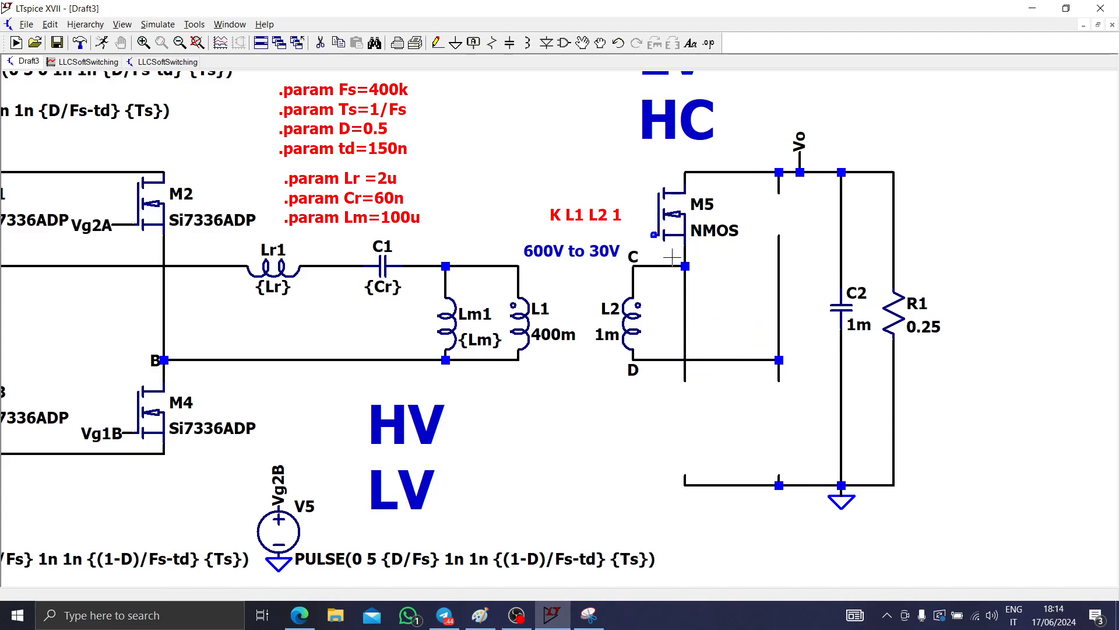
- Assign the Si7540DP_N model to MOSFET M5 and review its entry in the MOSFET list
{"action": "right_click", "coordinate": [671, 219]}
{"action": "left_click", "coordinate": [647, 272]}
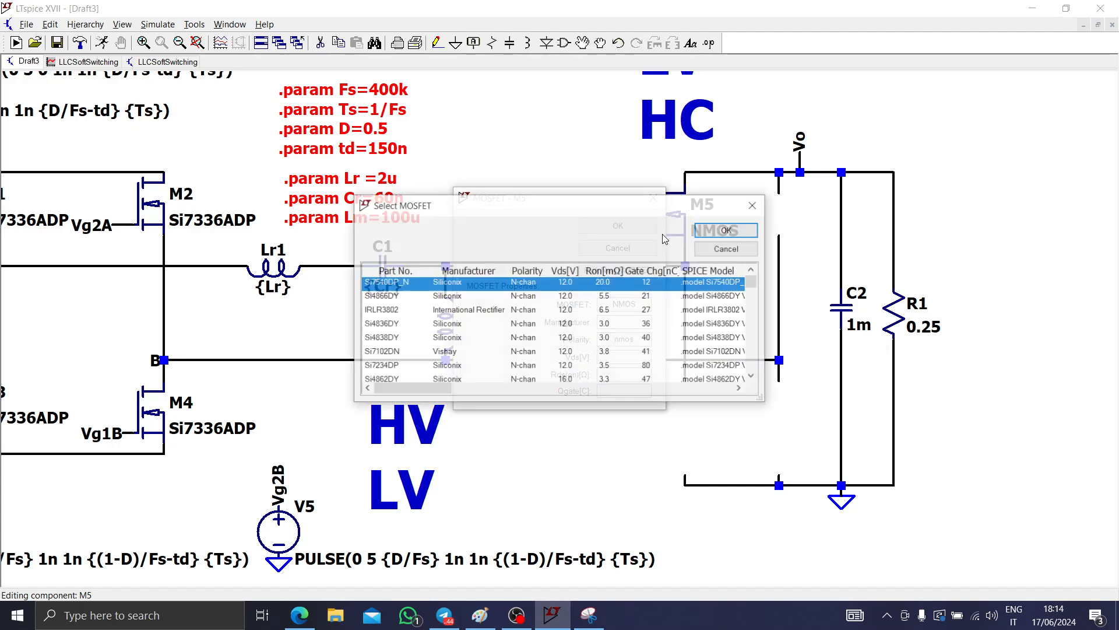
{"action": "left_click", "coordinate": [710, 230]}
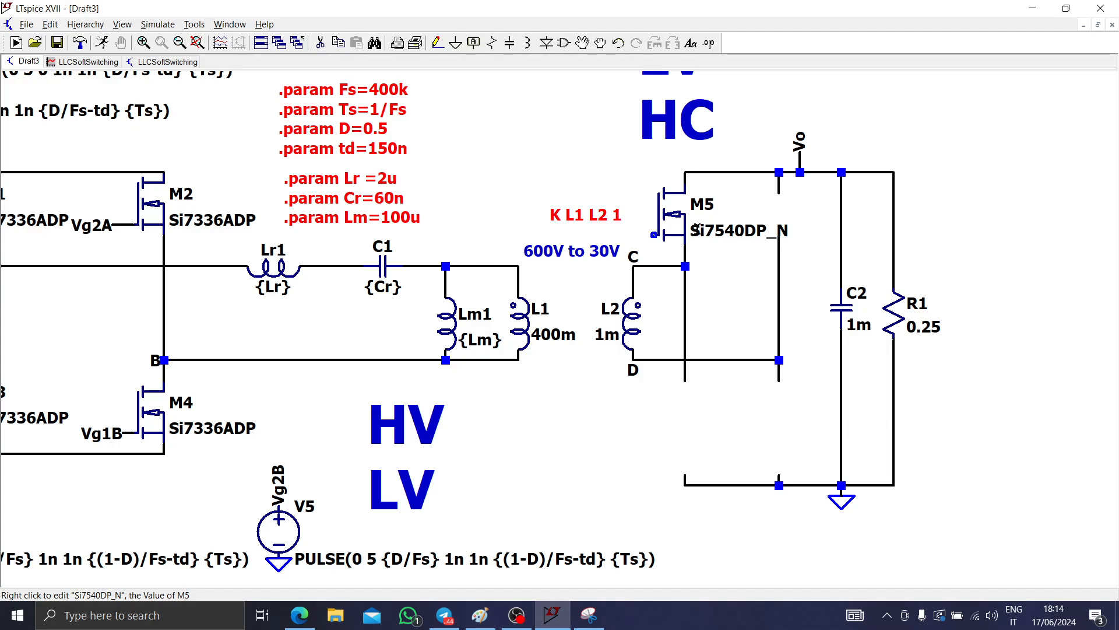
{"action": "right_click", "coordinate": [678, 216]}
{"action": "left_click", "coordinate": [600, 278]}
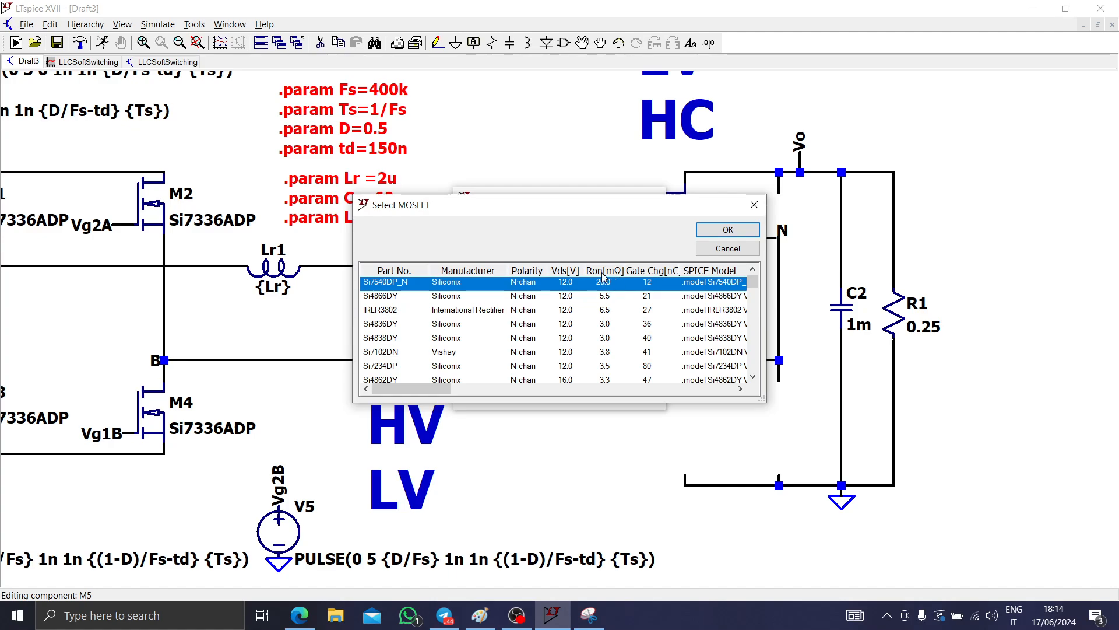
{"action": "key", "text": "Return"}
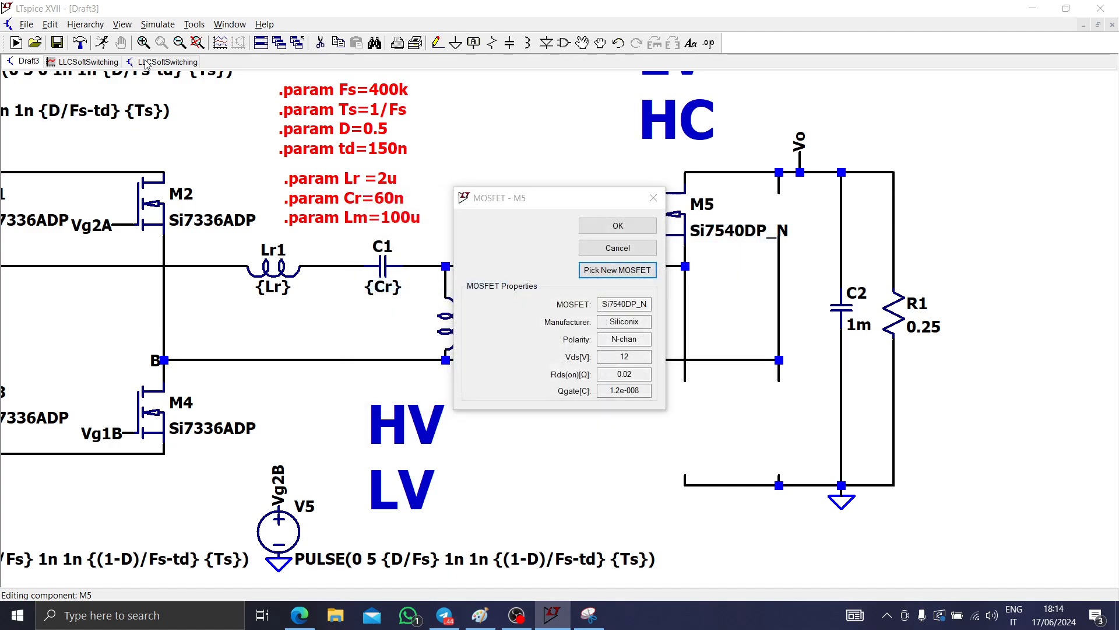
{"action": "key", "text": "Return"}
- Switch to the annotated circuit snip and handwrite the total loss below it, with an arrow to Pcon = Rds I²
{"action": "left_click", "coordinate": [89, 62]}
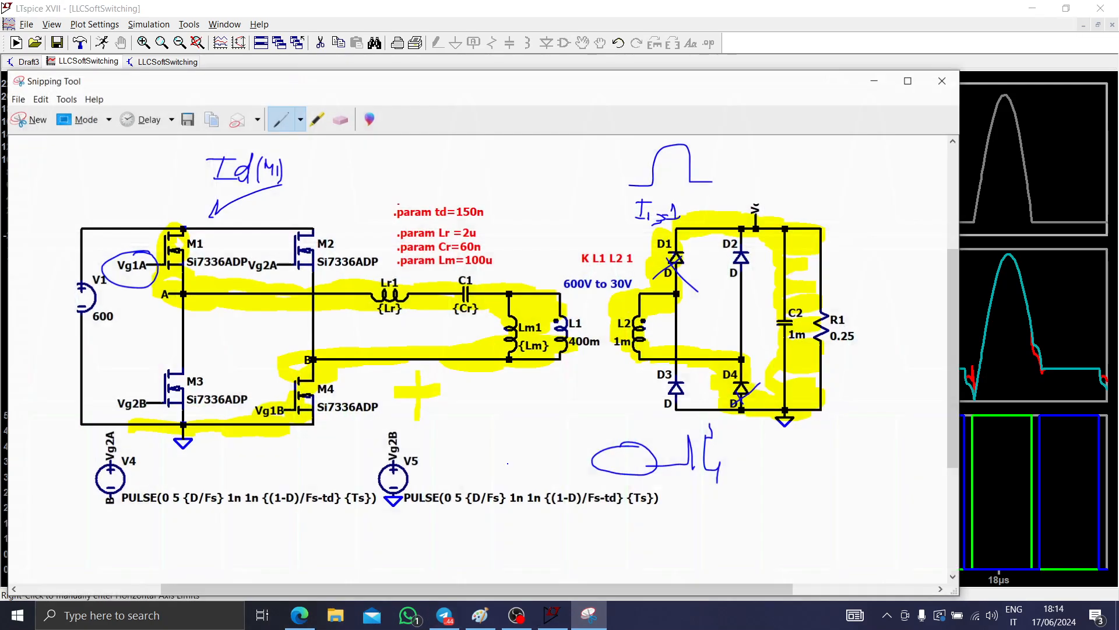
{"action": "left_click", "coordinate": [589, 615]}
{"action": "scroll", "coordinate": [495, 467], "scroll_direction": "down", "scroll_amount": 2}
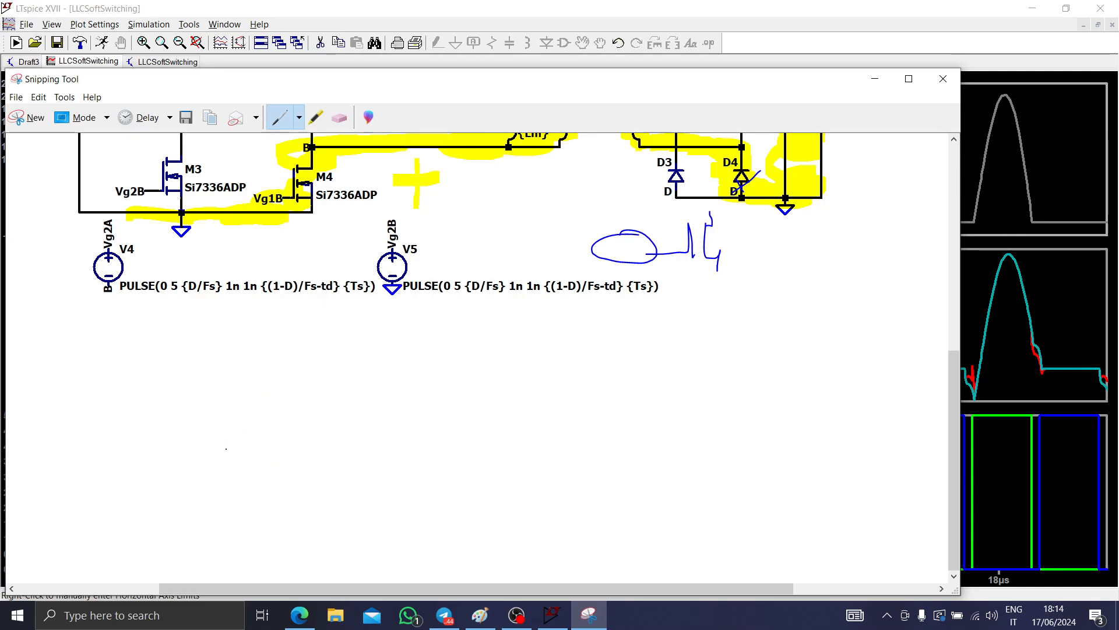
{"action": "mouse_move", "coordinate": [231, 446]}
{"action": "left_mouse_down"}
{"action": "mouse_move", "coordinate": [232, 402]}
{"action": "mouse_move", "coordinate": [242, 426]}
{"action": "left_mouse_up"}
{"action": "left_click_drag", "start_coordinate": [256, 467], "coordinate": [271, 469]}
{"action": "left_click_drag", "start_coordinate": [292, 432], "coordinate": [304, 475]}
{"action": "mouse_move", "coordinate": [308, 471]}
{"action": "left_mouse_down"}
{"action": "mouse_move", "coordinate": [308, 482]}
{"action": "mouse_move", "coordinate": [526, 427]}
{"action": "mouse_move", "coordinate": [558, 401]}
{"action": "mouse_move", "coordinate": [601, 439]}
{"action": "mouse_move", "coordinate": [656, 435]}
{"action": "left_mouse_up"}
{"action": "left_click", "coordinate": [637, 433]}
{"action": "mouse_move", "coordinate": [648, 439]}
{"action": "left_mouse_down"}
{"action": "mouse_move", "coordinate": [681, 403]}
{"action": "mouse_move", "coordinate": [705, 444]}
{"action": "mouse_move", "coordinate": [713, 416]}
{"action": "left_mouse_up"}
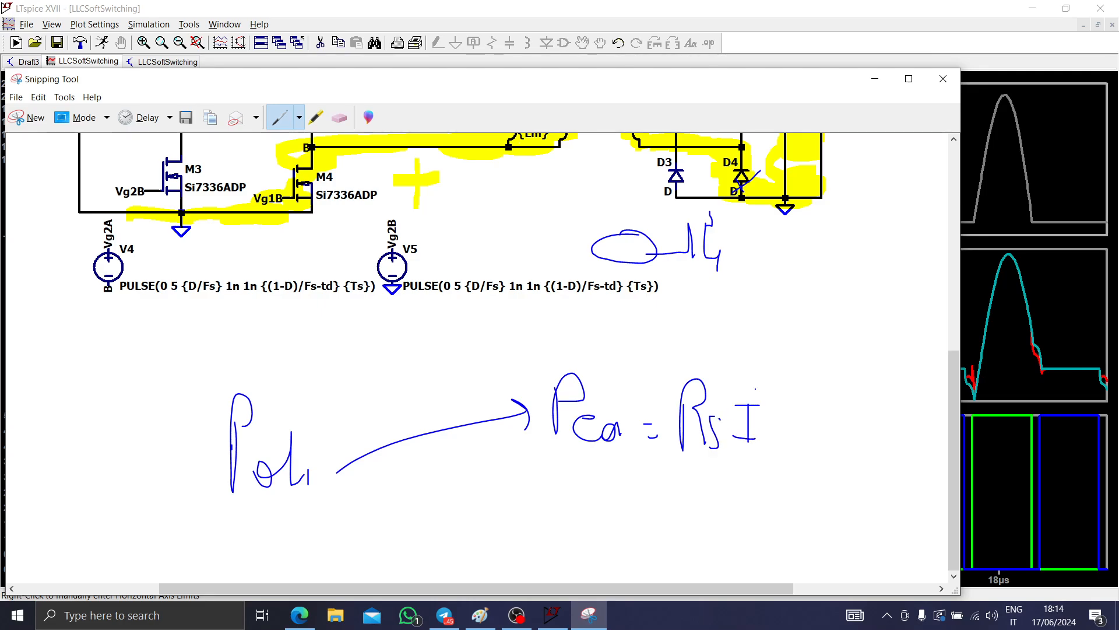
- Draw a second arrow from the total loss and handwrite the switching loss Psw with its voltage and Id terms
{"action": "left_click_drag", "start_coordinate": [375, 500], "coordinate": [492, 542]}
{"action": "left_click_drag", "start_coordinate": [445, 507], "coordinate": [477, 546]}
{"action": "mouse_move", "coordinate": [547, 548]}
{"action": "left_mouse_down"}
{"action": "mouse_move", "coordinate": [551, 528]}
{"action": "mouse_move", "coordinate": [582, 552]}
{"action": "left_mouse_up"}
{"action": "left_click_drag", "start_coordinate": [636, 525], "coordinate": [662, 512]}
{"action": "left_click_drag", "start_coordinate": [650, 527], "coordinate": [666, 539]}
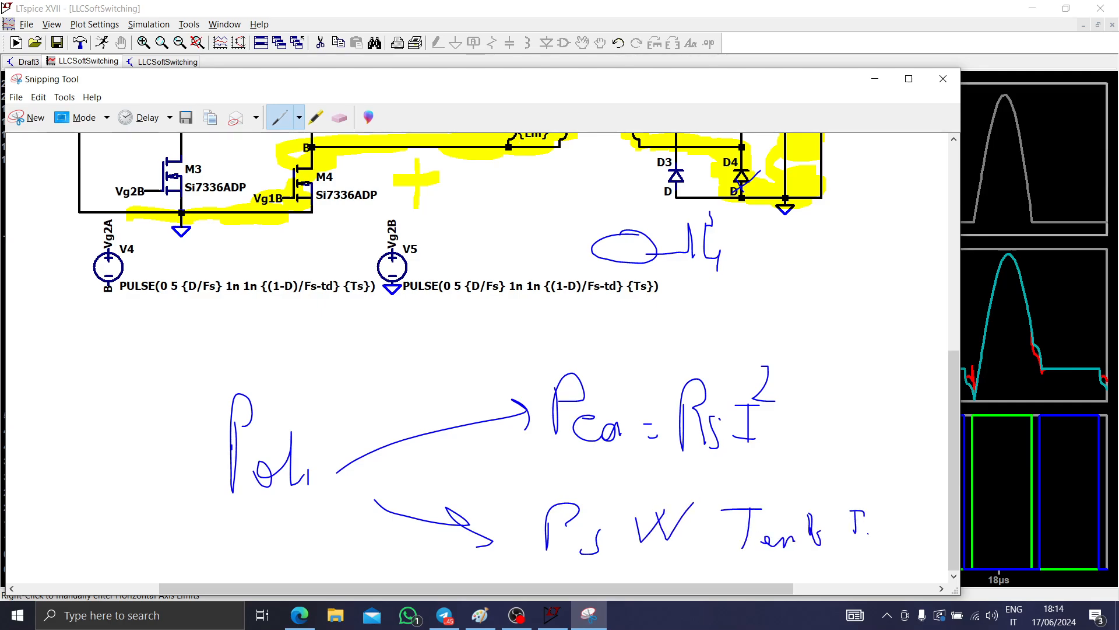
{"action": "mouse_move", "coordinate": [877, 524]}
{"action": "left_mouse_down"}
{"action": "mouse_move", "coordinate": [879, 539]}
{"action": "mouse_move", "coordinate": [914, 552]}
{"action": "left_mouse_up"}
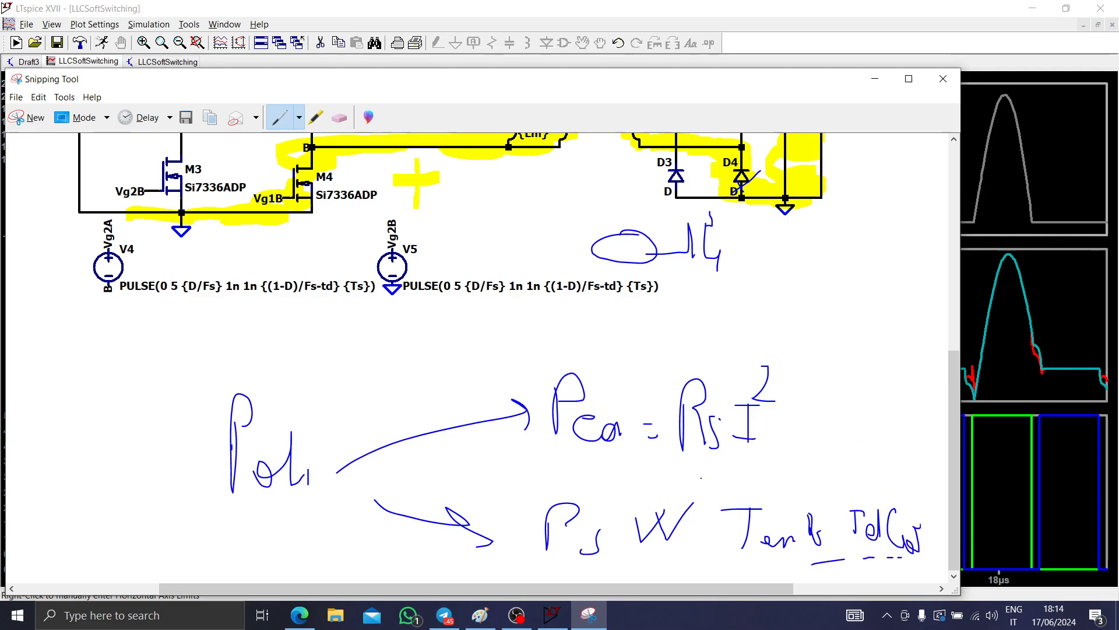
- Circle the conduction-loss formula with an arrow at its Rds term, and return to the LTspice waveforms
{"action": "mouse_move", "coordinate": [701, 476]}
{"action": "left_mouse_down"}
{"action": "mouse_move", "coordinate": [691, 344]}
{"action": "mouse_move", "coordinate": [545, 446]}
{"action": "mouse_move", "coordinate": [743, 475]}
{"action": "left_mouse_up"}
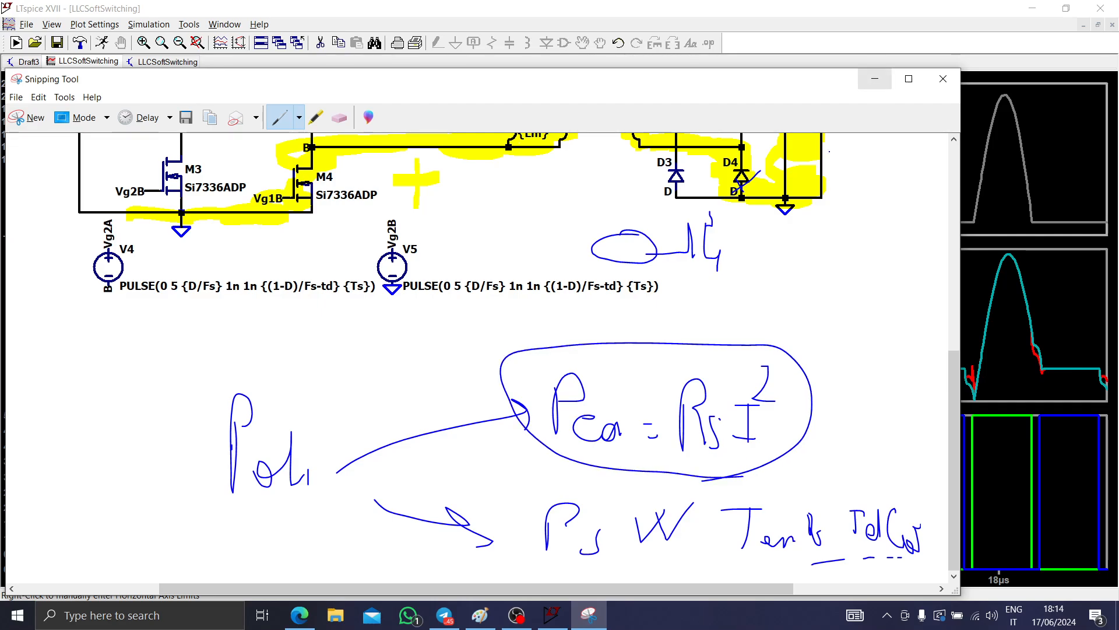
{"action": "mouse_move", "coordinate": [769, 316]}
{"action": "left_mouse_down"}
{"action": "mouse_move", "coordinate": [696, 378]}
{"action": "mouse_move", "coordinate": [714, 382]}
{"action": "left_mouse_up"}
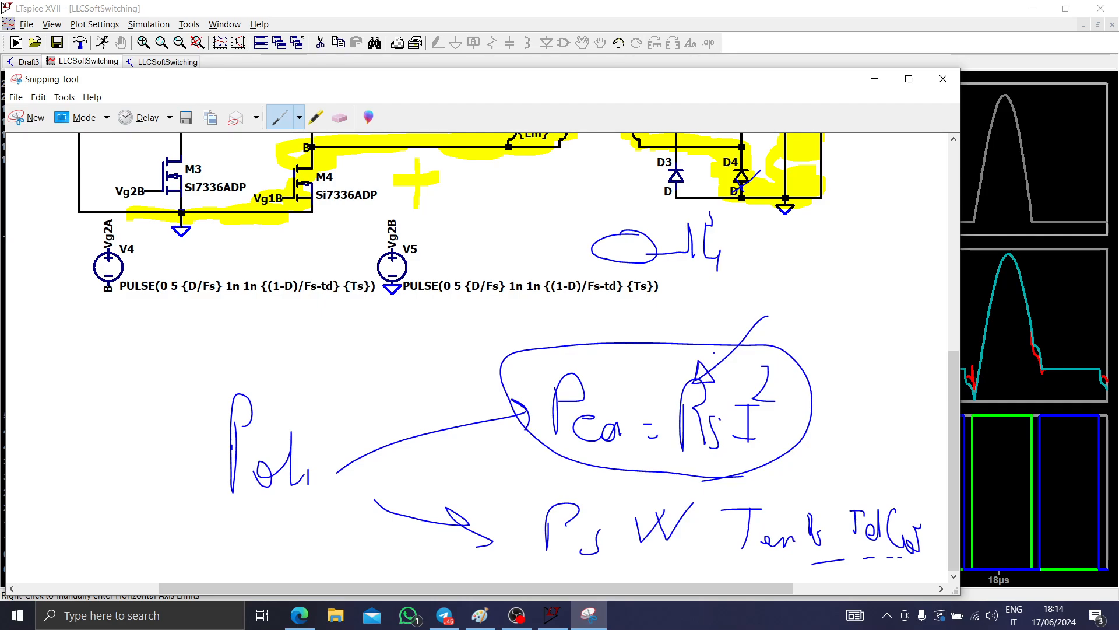
{"action": "left_click", "coordinate": [875, 79]}
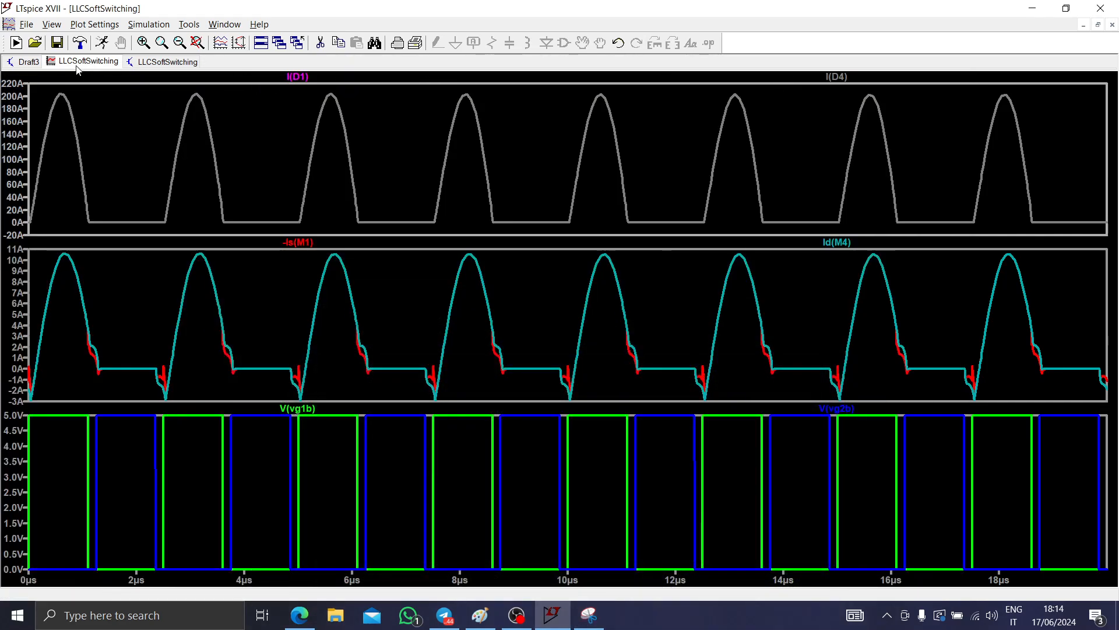
- Return to the Draft3 schematic, open the model list for MOSFET M5 and sort it by on-resistance from the lowest
{"action": "left_click", "coordinate": [25, 62]}
{"action": "right_click", "coordinate": [671, 214]}
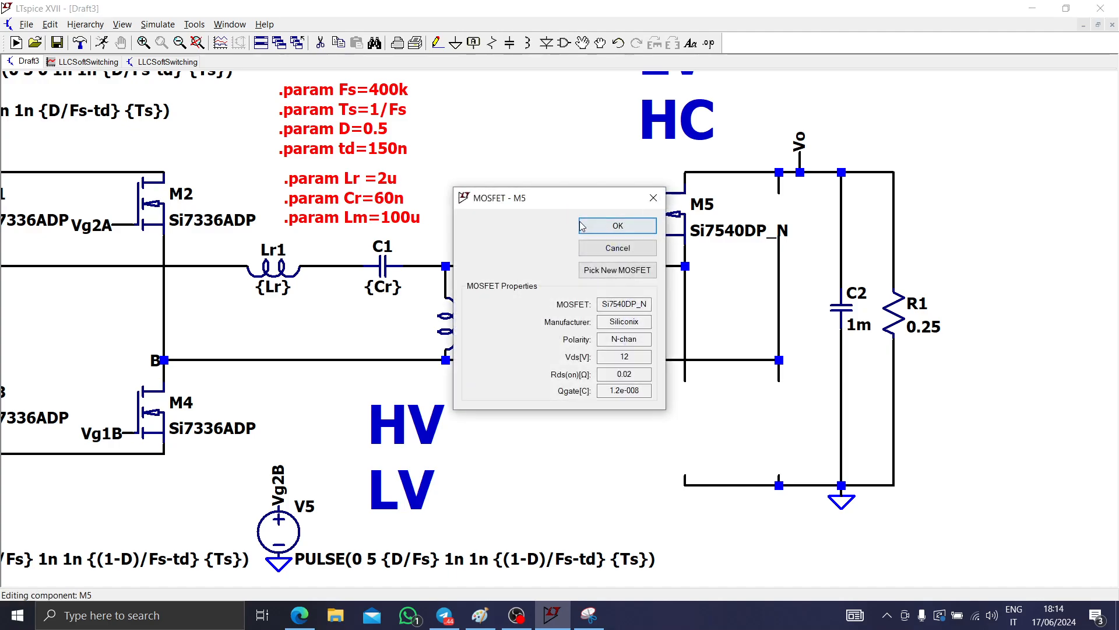
{"action": "left_click", "coordinate": [606, 272]}
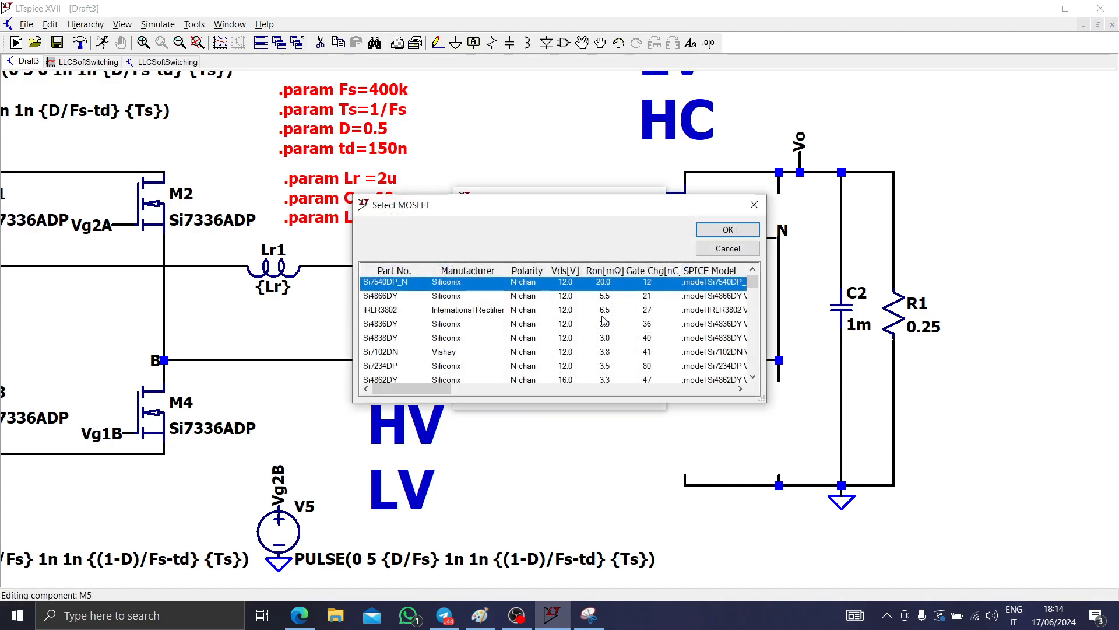
{"action": "scroll", "coordinate": [603, 316], "scroll_direction": "down", "scroll_amount": 5}
{"action": "scroll", "coordinate": [604, 316], "scroll_direction": "up", "scroll_amount": 5}
{"action": "left_click", "coordinate": [613, 273]}
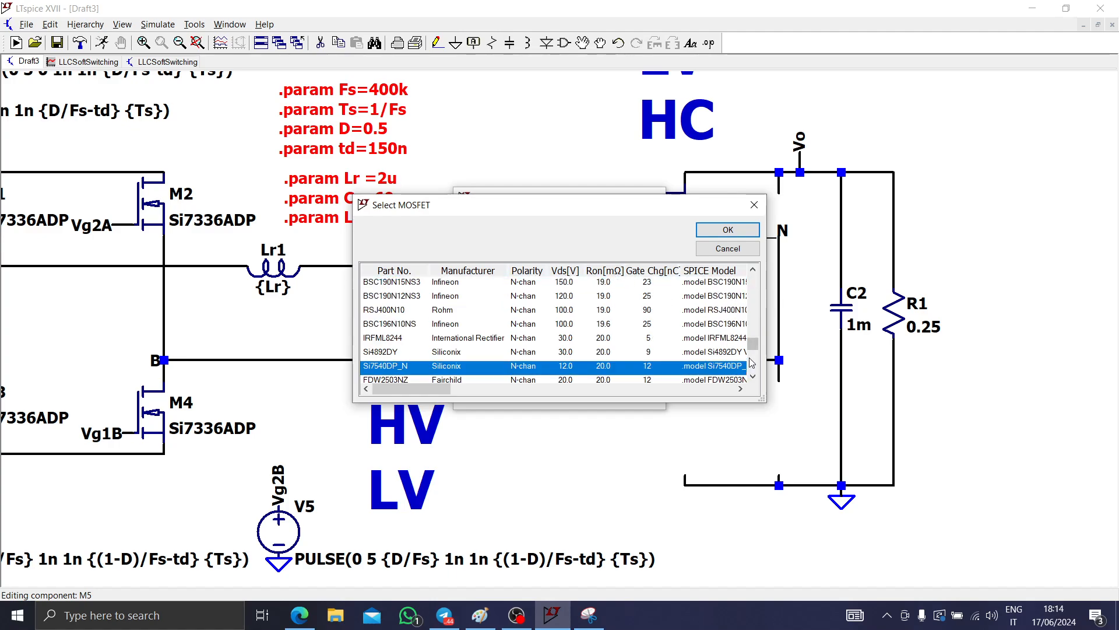
{"action": "left_click_drag", "start_coordinate": [753, 345], "coordinate": [750, 283]}
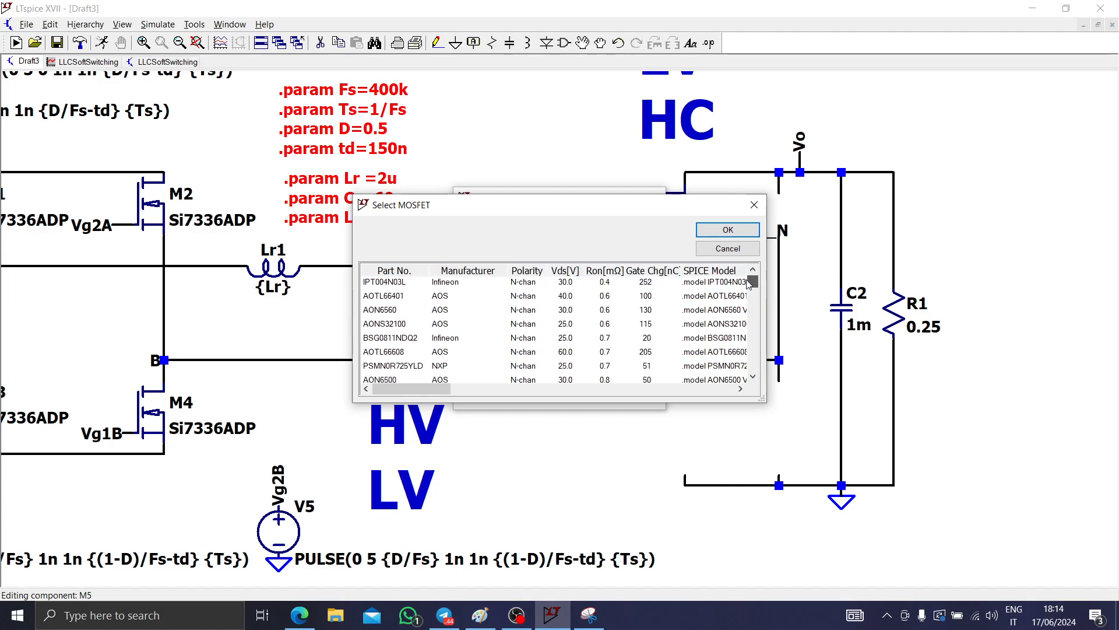
- Examine the voltage ratings and gate charges of the lowest-resistance MOSFETs, and leave the list without choosing a model
{"action": "scroll", "coordinate": [465, 318], "scroll_direction": "down", "scroll_amount": 2}
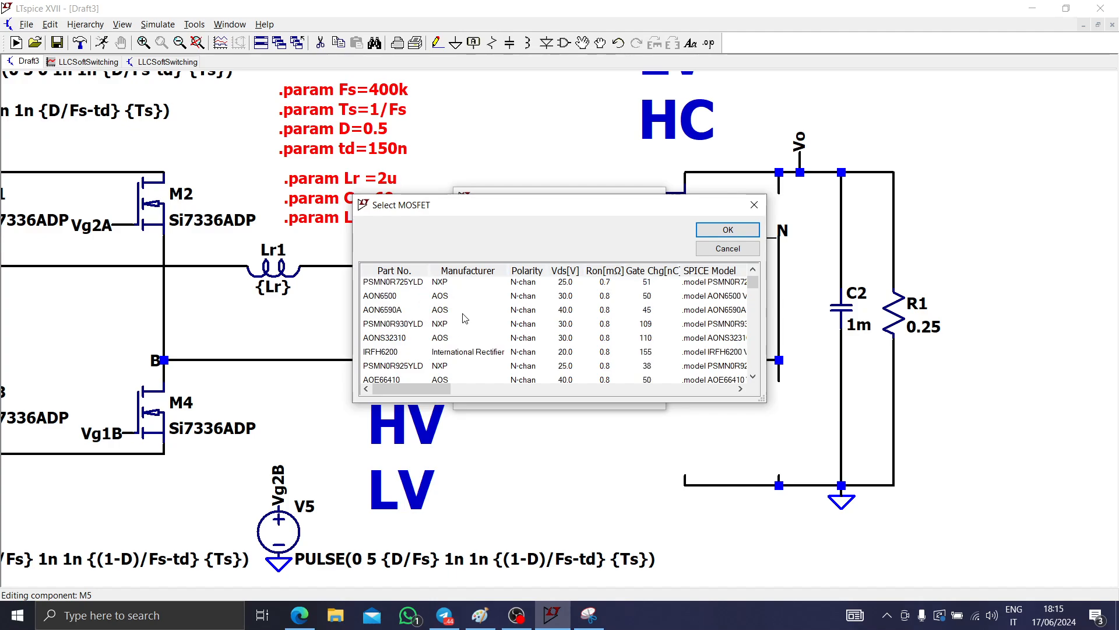
{"action": "scroll", "coordinate": [467, 319], "scroll_direction": "down", "scroll_amount": 5}
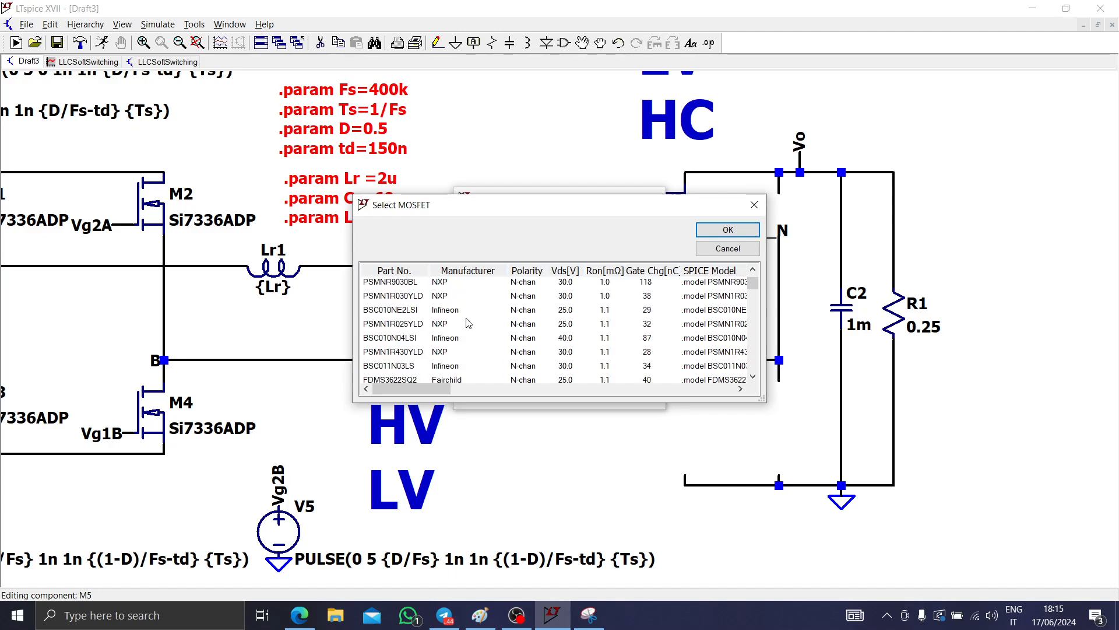
{"action": "scroll", "coordinate": [469, 322], "scroll_direction": "down", "scroll_amount": 5}
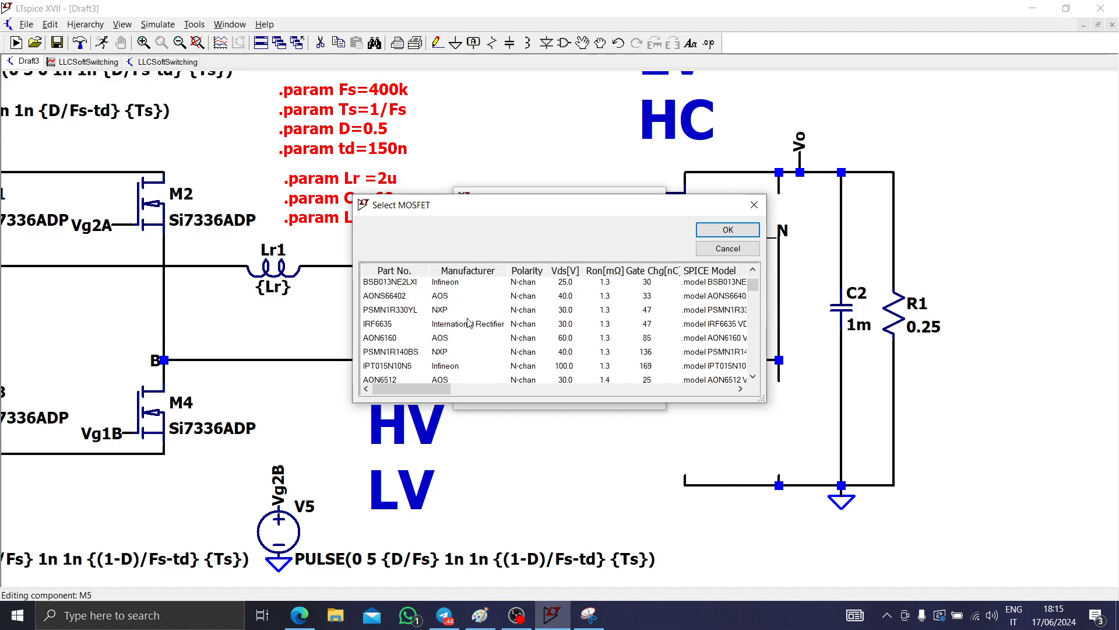
{"action": "scroll", "coordinate": [518, 324], "scroll_direction": "down", "scroll_amount": 5}
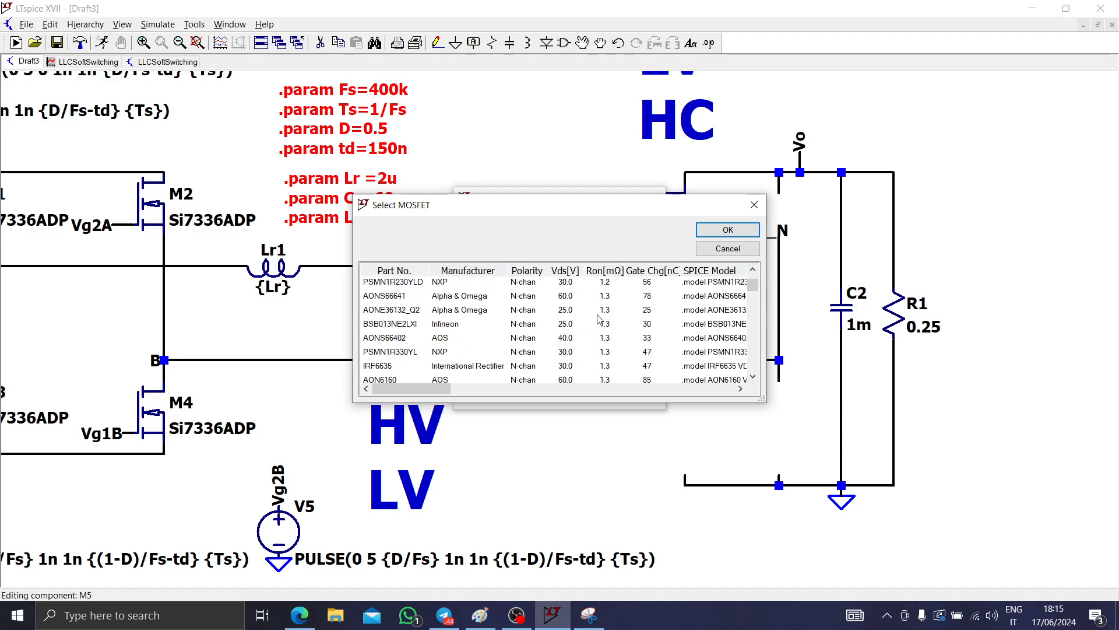
{"action": "scroll", "coordinate": [601, 317], "scroll_direction": "down", "scroll_amount": 5}
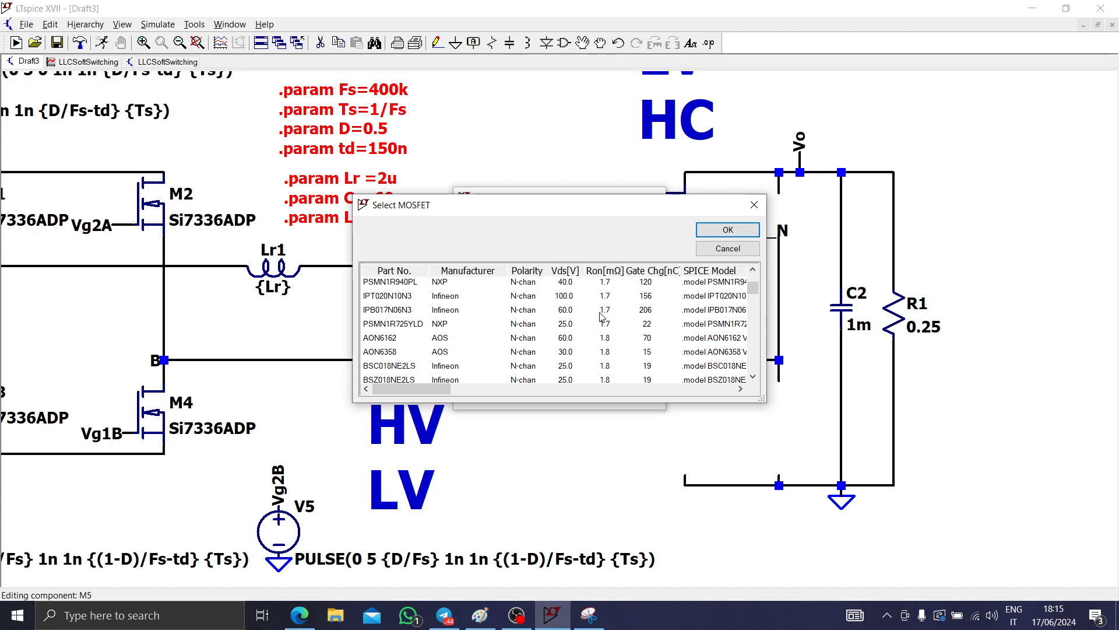
{"action": "scroll", "coordinate": [601, 317], "scroll_direction": "down", "scroll_amount": 3}
{"action": "key", "text": "Escape"}
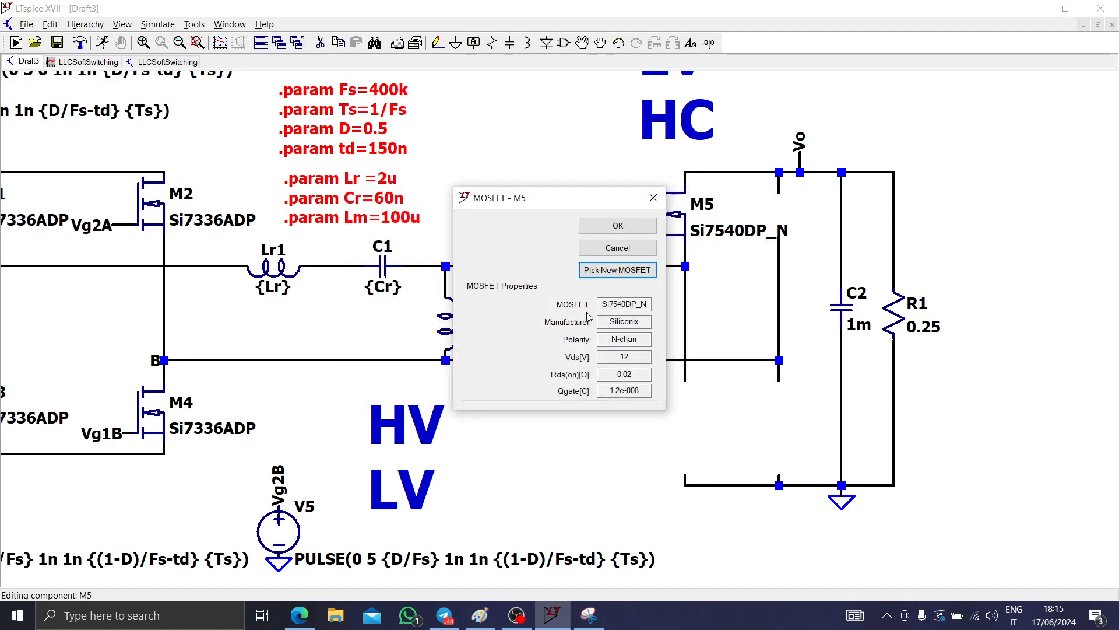
- Reopen the model list for M5 and compare the MOSFETs with on-resistance from about 0.8 to 1.5 mΩ
{"action": "left_click_drag", "start_coordinate": [602, 305], "coordinate": [683, 306]}
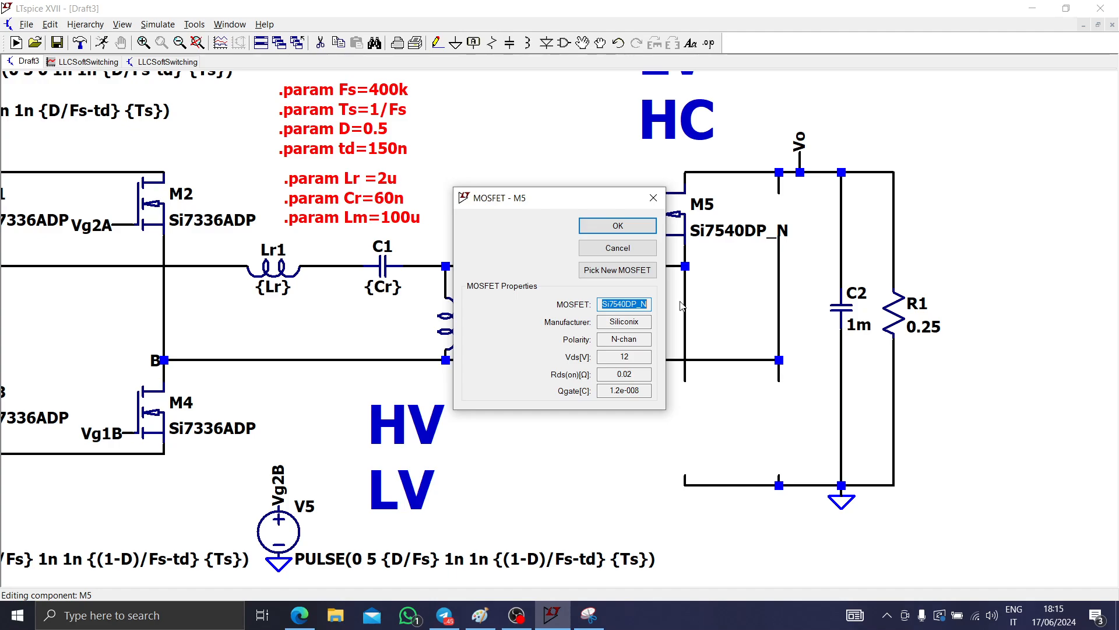
{"action": "left_click", "coordinate": [640, 272]}
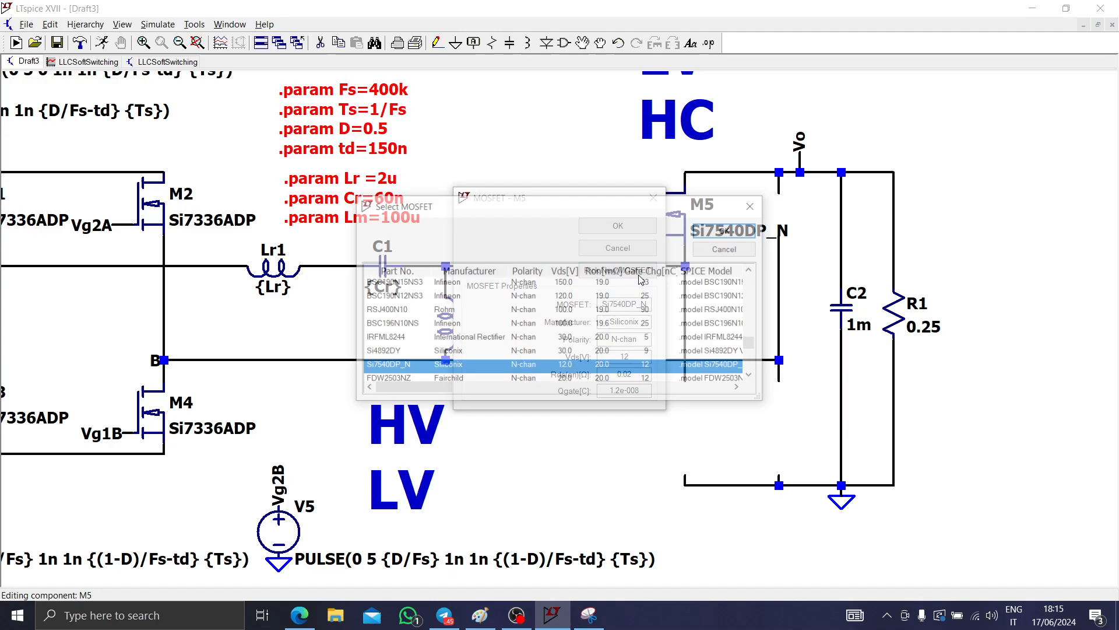
{"action": "scroll", "coordinate": [653, 324], "scroll_direction": "down", "scroll_amount": 2}
{"action": "scroll", "coordinate": [665, 325], "scroll_direction": "up", "scroll_amount": 7}
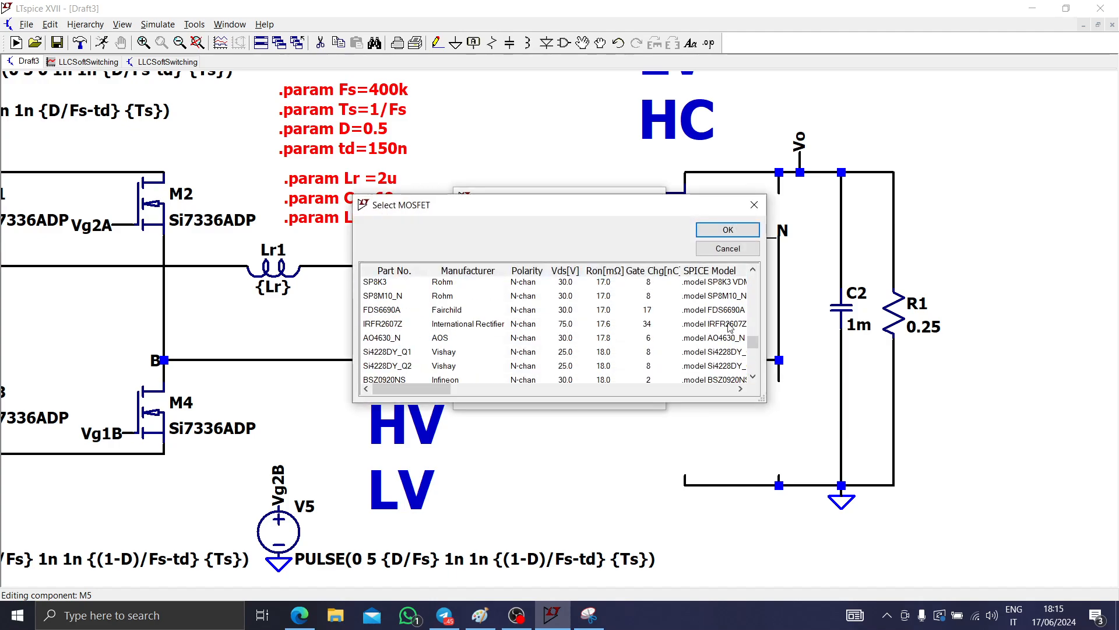
{"action": "left_click_drag", "start_coordinate": [753, 342], "coordinate": [752, 279]}
{"action": "scroll", "coordinate": [647, 309], "scroll_direction": "down", "scroll_amount": 5}
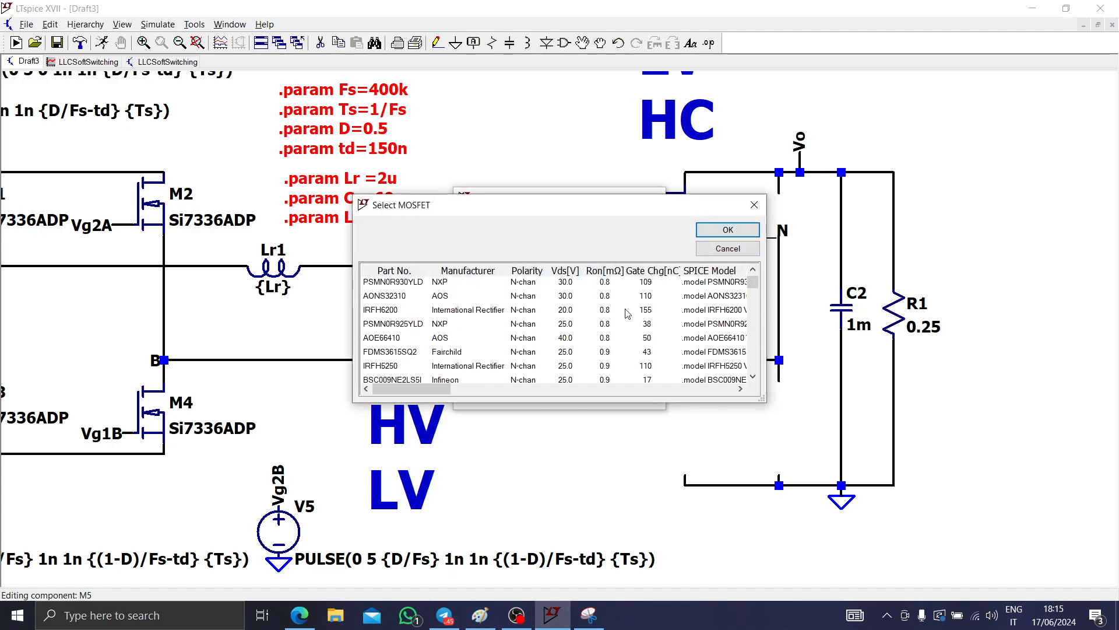
{"action": "scroll", "coordinate": [627, 309], "scroll_direction": "down", "scroll_amount": 3}
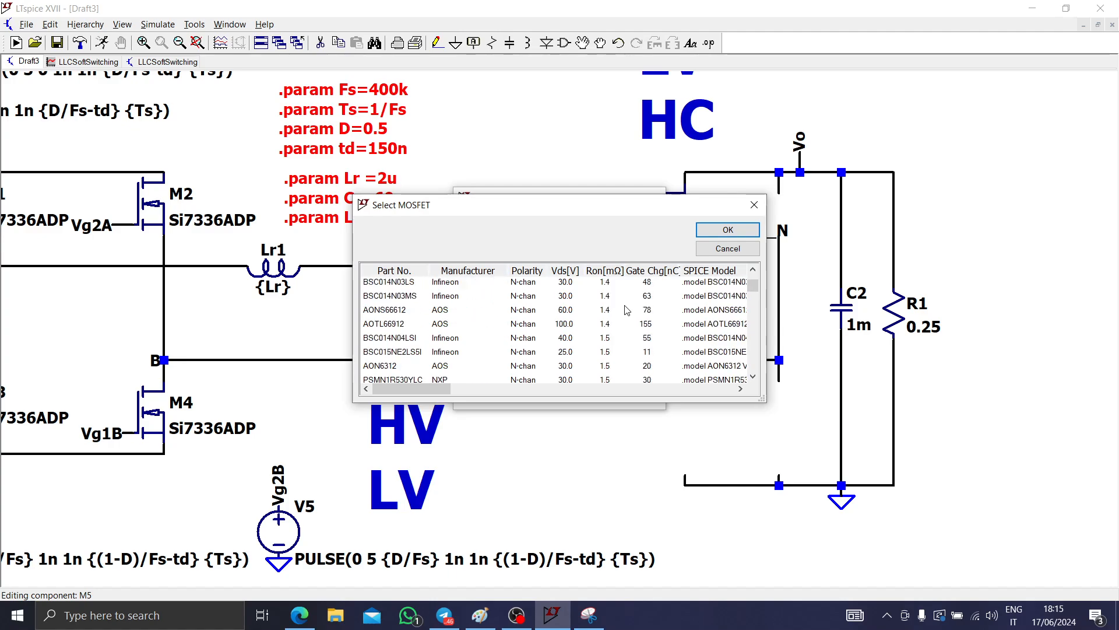
{"action": "scroll", "coordinate": [627, 309], "scroll_direction": "down", "scroll_amount": 2}
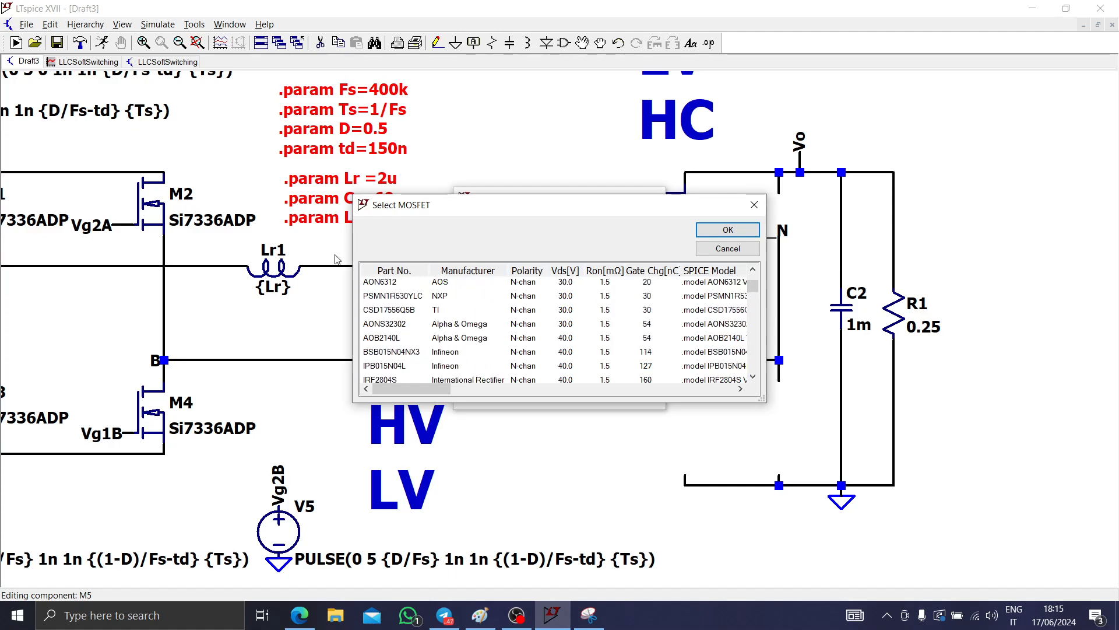
- Sort the MOSFET list by part number and look through the AO-series parts for a low on-resistance model
{"action": "left_click", "coordinate": [392, 270]}
{"action": "left_click_drag", "start_coordinate": [757, 358], "coordinate": [752, 270]}
{"action": "scroll", "coordinate": [596, 305], "scroll_direction": "down", "scroll_amount": 8}
{"action": "scroll", "coordinate": [517, 308], "scroll_direction": "down", "scroll_amount": 4}
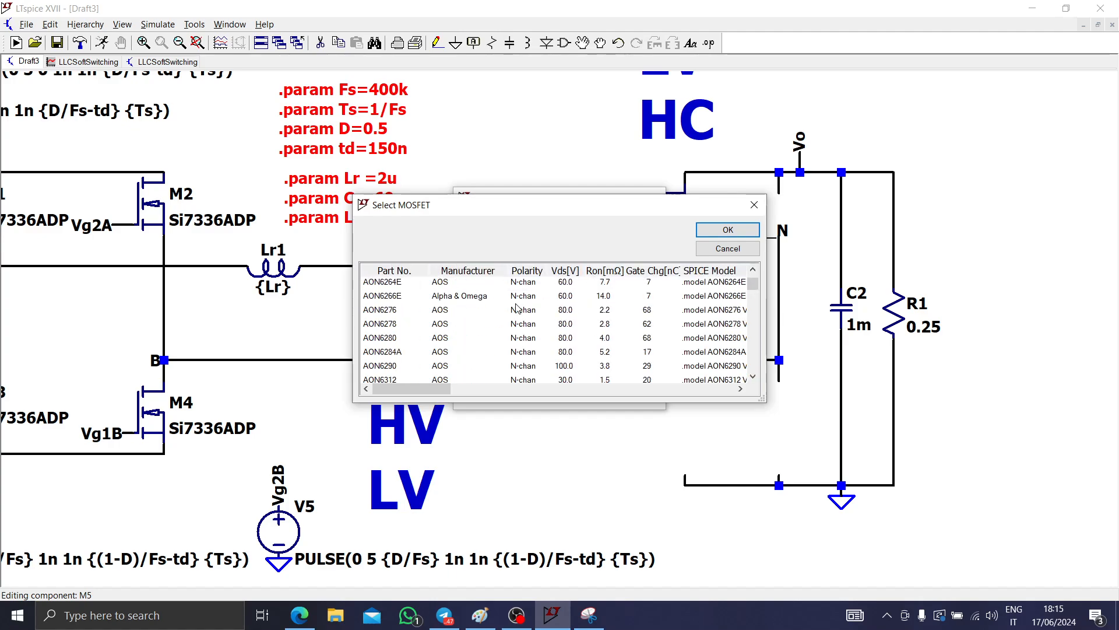
{"action": "scroll", "coordinate": [515, 308], "scroll_direction": "down", "scroll_amount": 6}
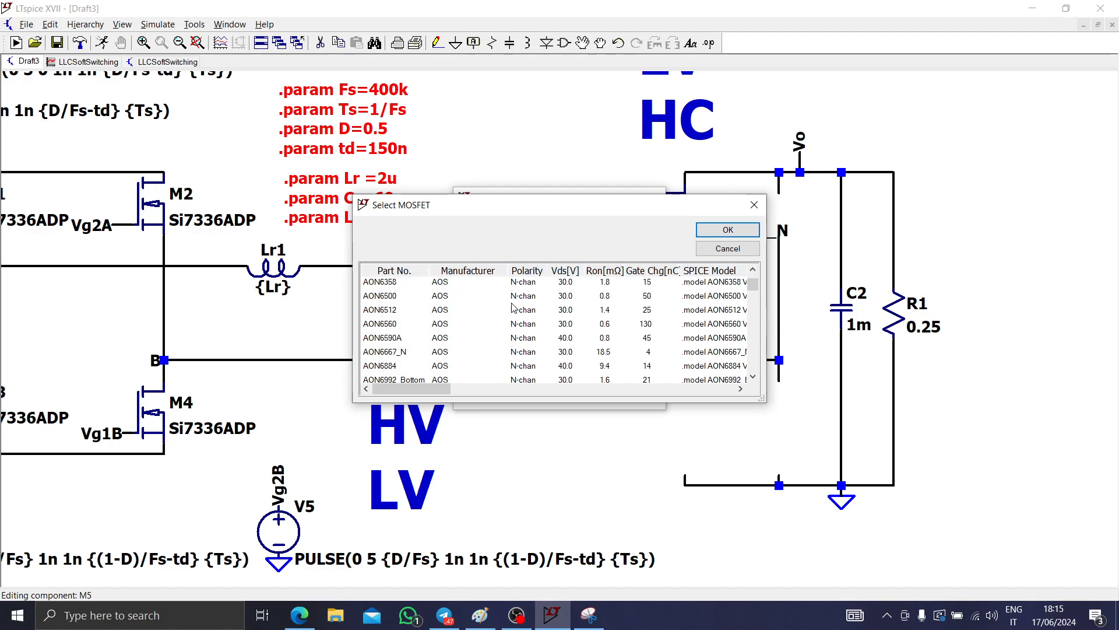
{"action": "scroll", "coordinate": [513, 307], "scroll_direction": "up", "scroll_amount": 2}
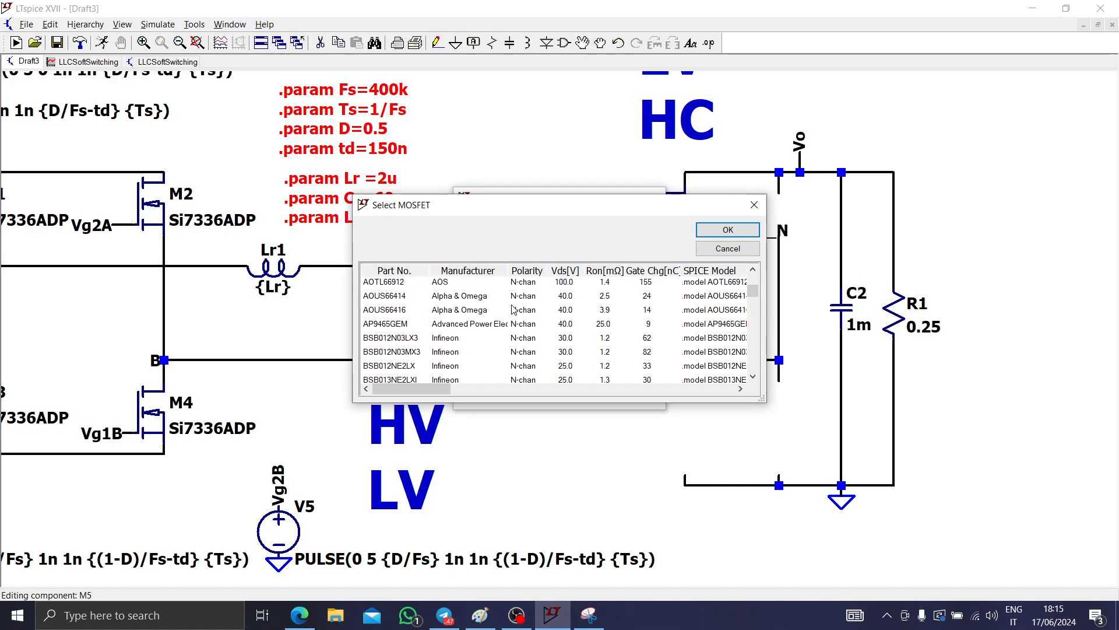
{"action": "scroll", "coordinate": [433, 348], "scroll_direction": "up", "scroll_amount": 5}
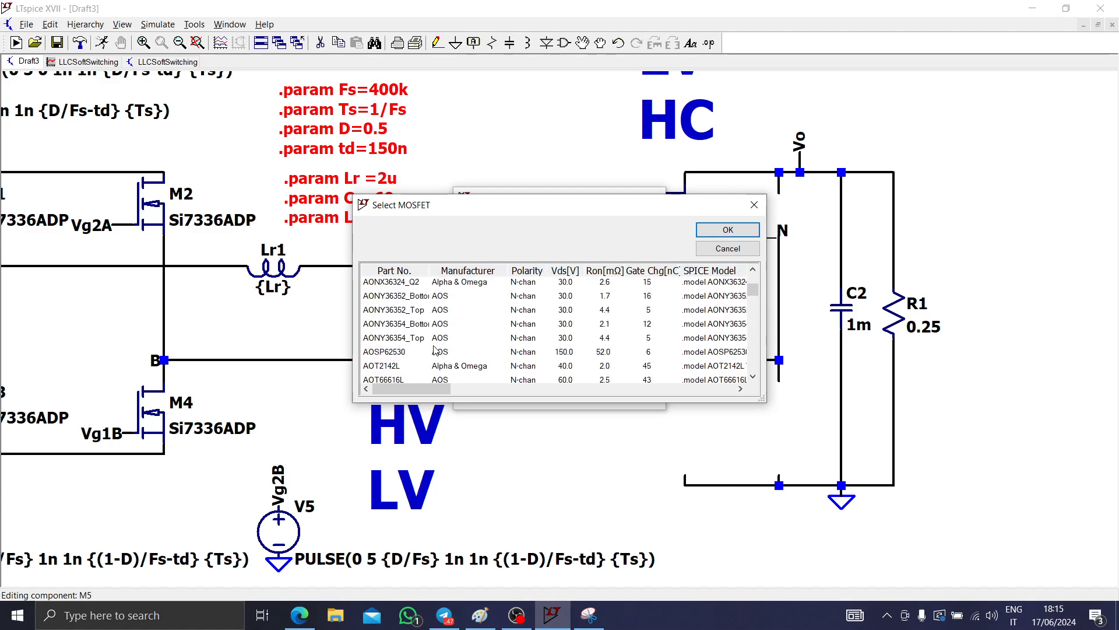
{"action": "scroll", "coordinate": [433, 349], "scroll_direction": "up", "scroll_amount": 8}
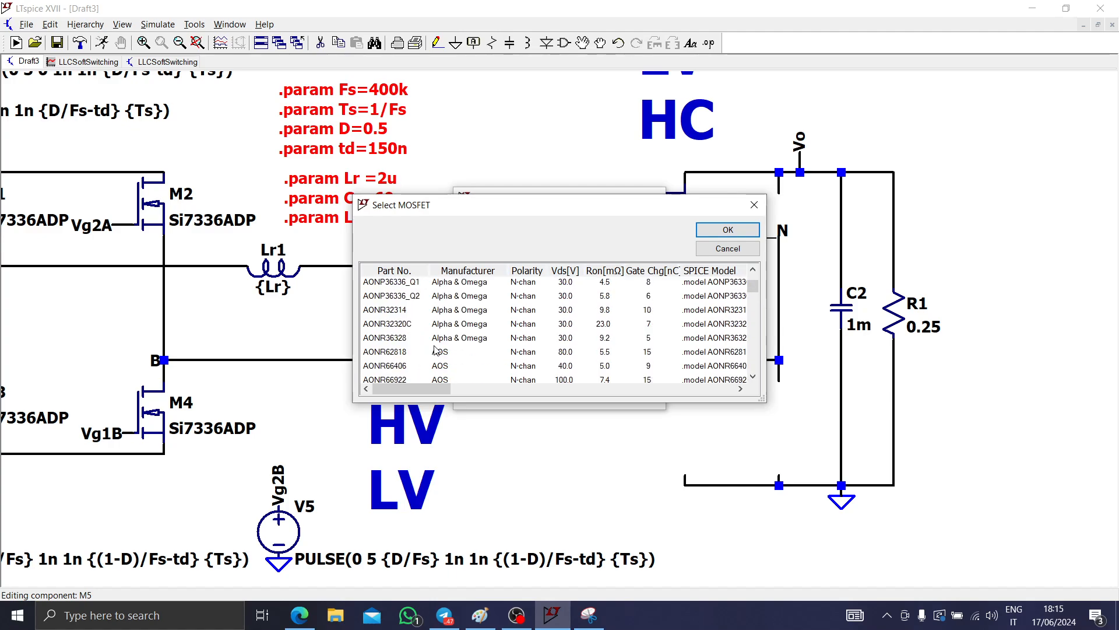
{"action": "scroll", "coordinate": [434, 349], "scroll_direction": "up", "scroll_amount": 6}
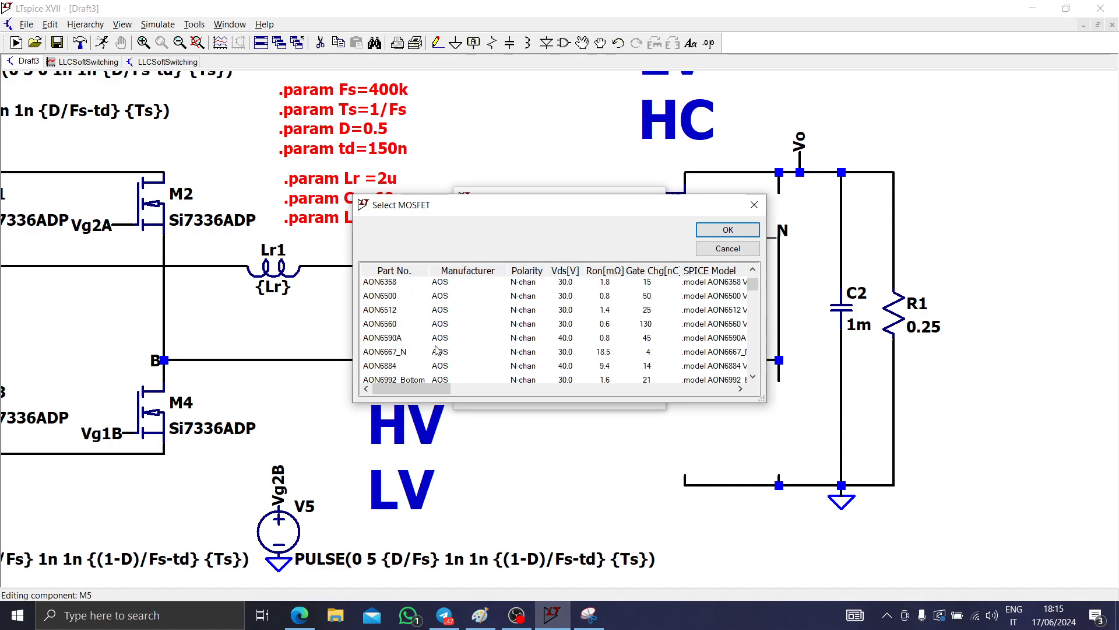
{"action": "scroll", "coordinate": [439, 350], "scroll_direction": "up", "scroll_amount": 6}
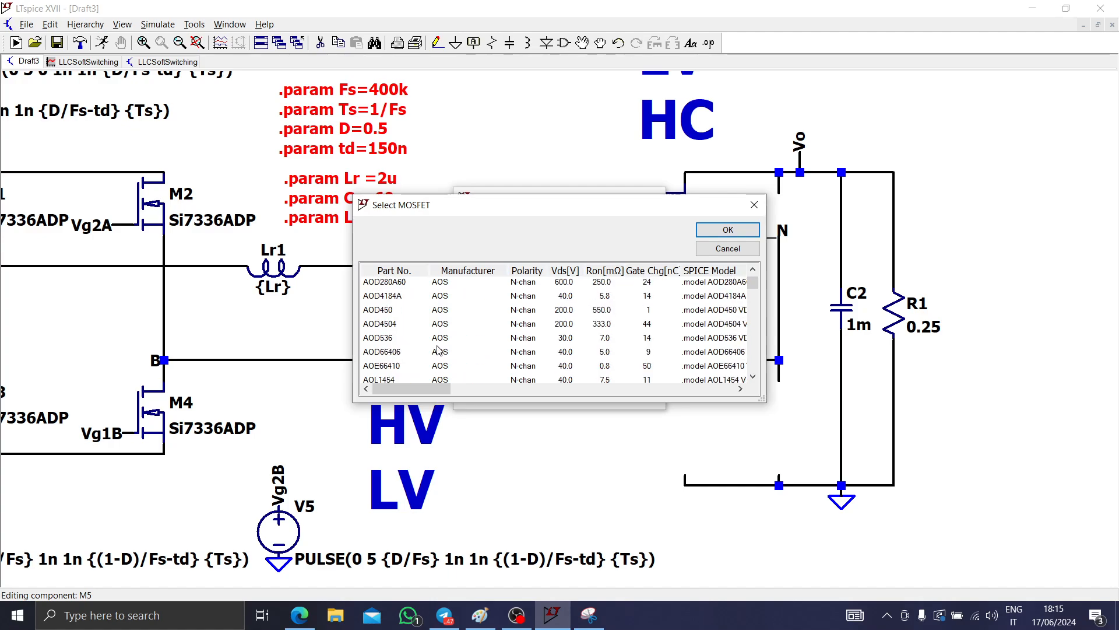
{"action": "scroll", "coordinate": [440, 350], "scroll_direction": "up", "scroll_amount": 2}
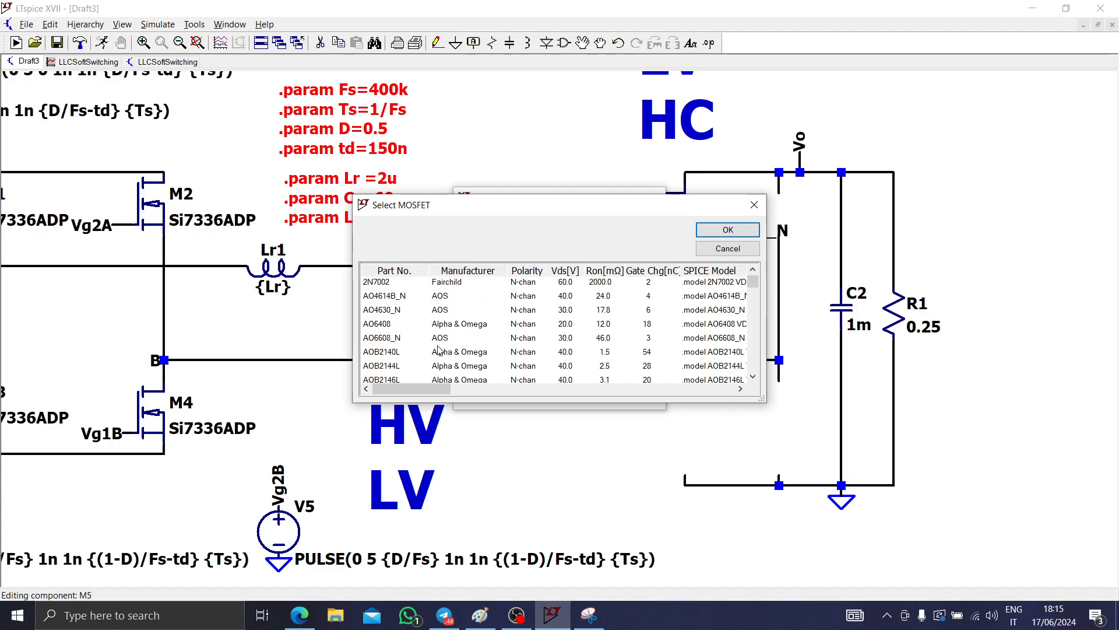
- Assign the AOE66410 model to MOSFET M5
{"action": "scroll", "coordinate": [440, 350], "scroll_direction": "down", "scroll_amount": 8}
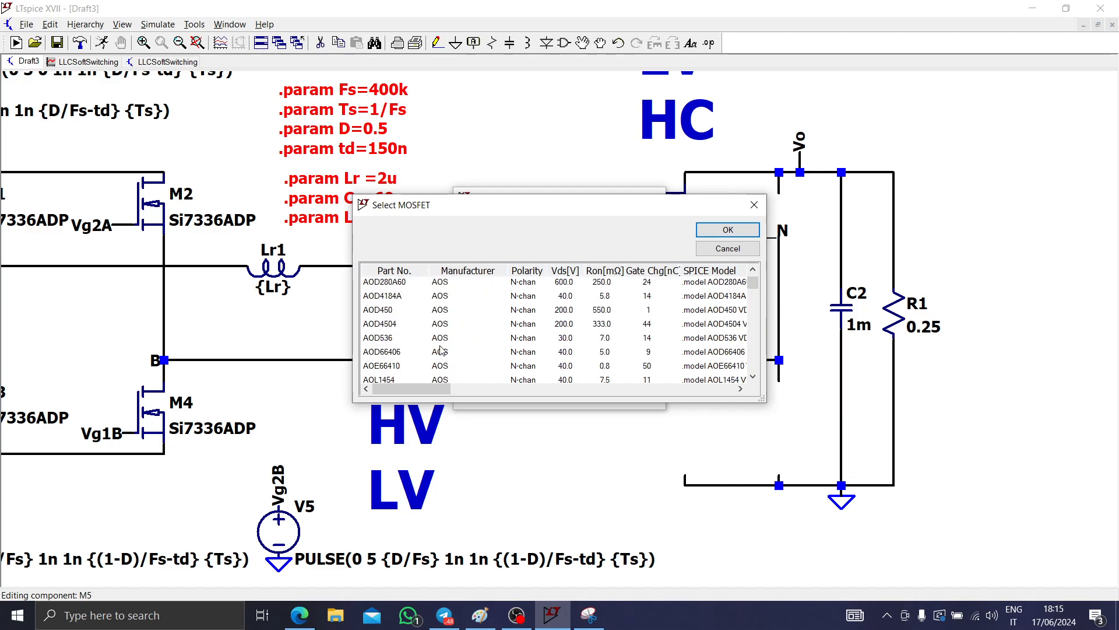
{"action": "left_click", "coordinate": [411, 325]}
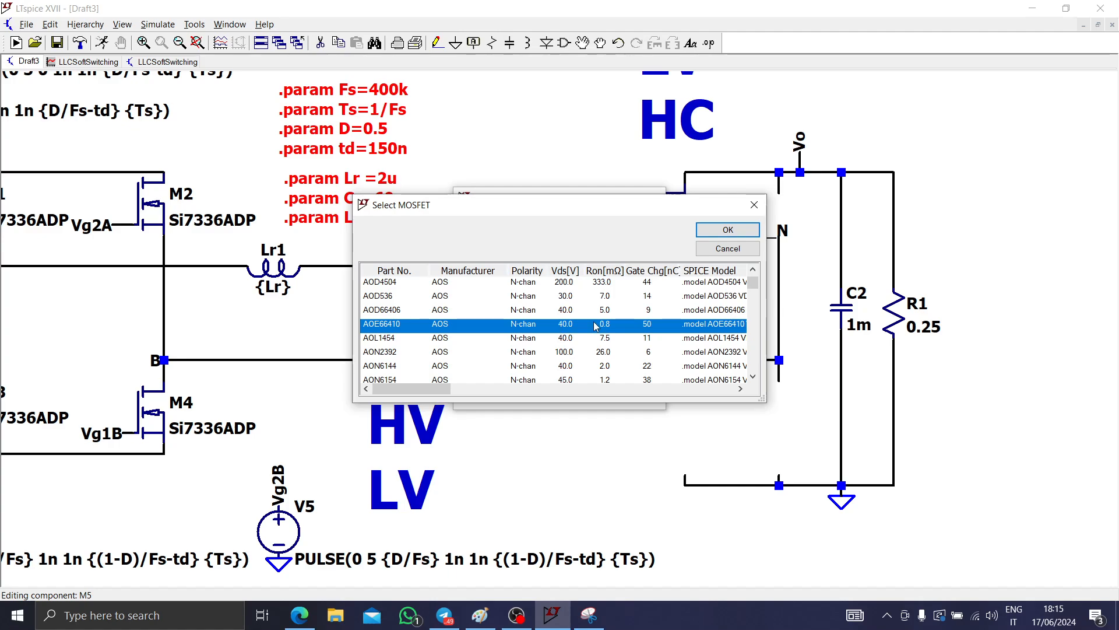
{"action": "left_click", "coordinate": [728, 230]}
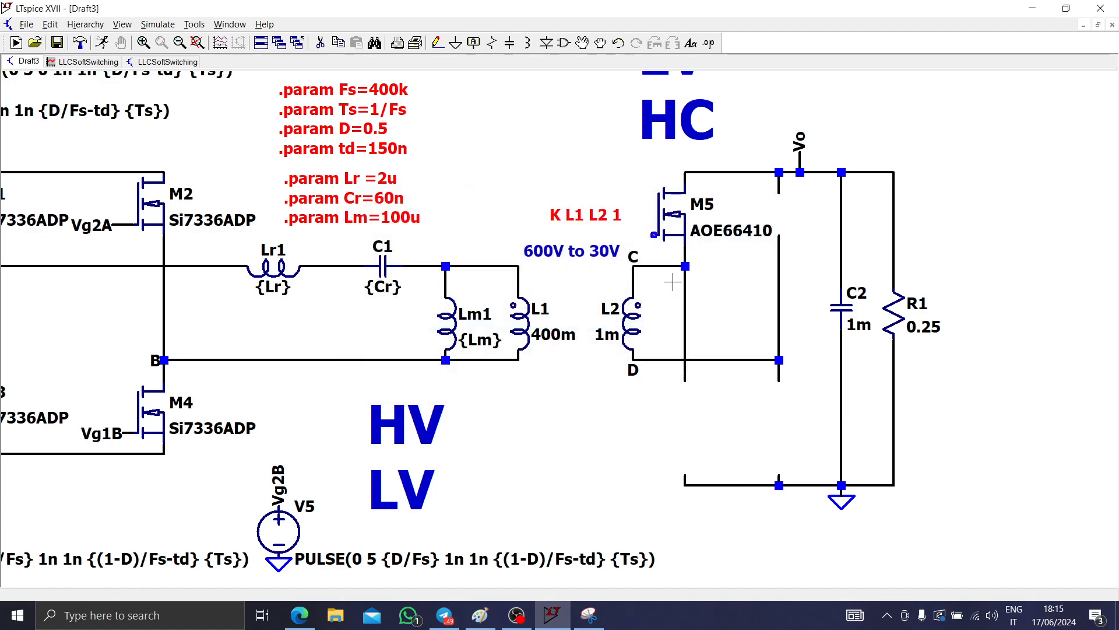
- Copy MOSFET M5 into the gap directly below it, in the lower part of the secondary bridge's first leg
{"action": "key", "text": "F6"}
{"action": "left_click", "coordinate": [683, 224]}
{"action": "left_click", "coordinate": [684, 443]}
{"action": "key", "text": "Escape"}
- Wire M6's drain up to the node C branch and its source down to the ground rail
{"action": "key", "text": "F3"}
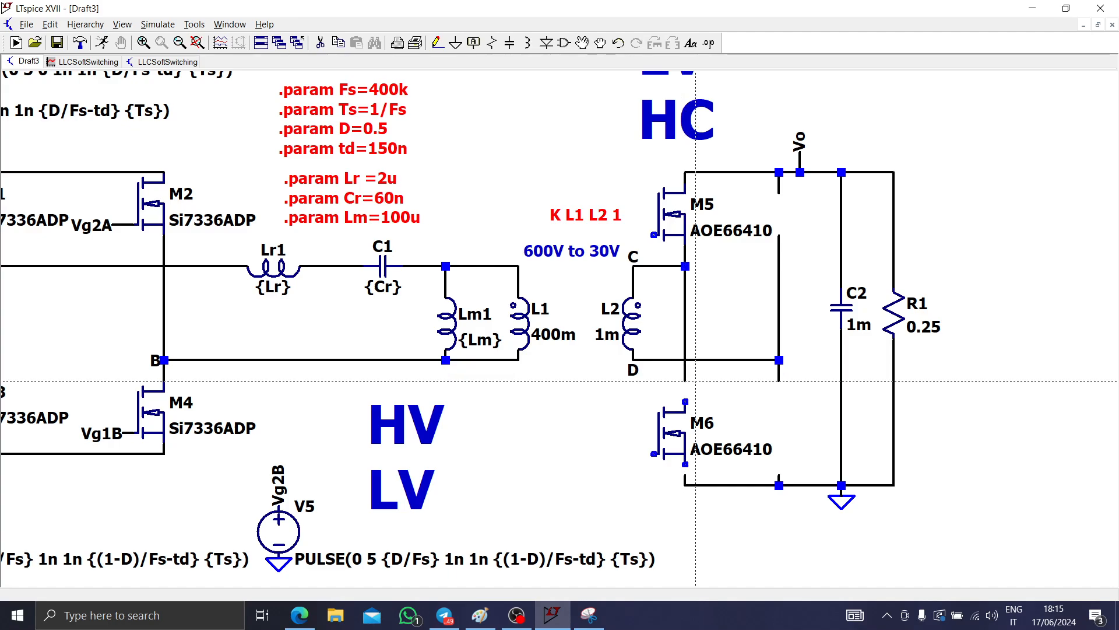
{"action": "left_click", "coordinate": [685, 381]}
{"action": "left_click", "coordinate": [684, 402]}
{"action": "left_click", "coordinate": [685, 464]}
{"action": "left_click", "coordinate": [685, 475]}
{"action": "key", "text": "Escape"}
{"action": "key", "text": "F6"}
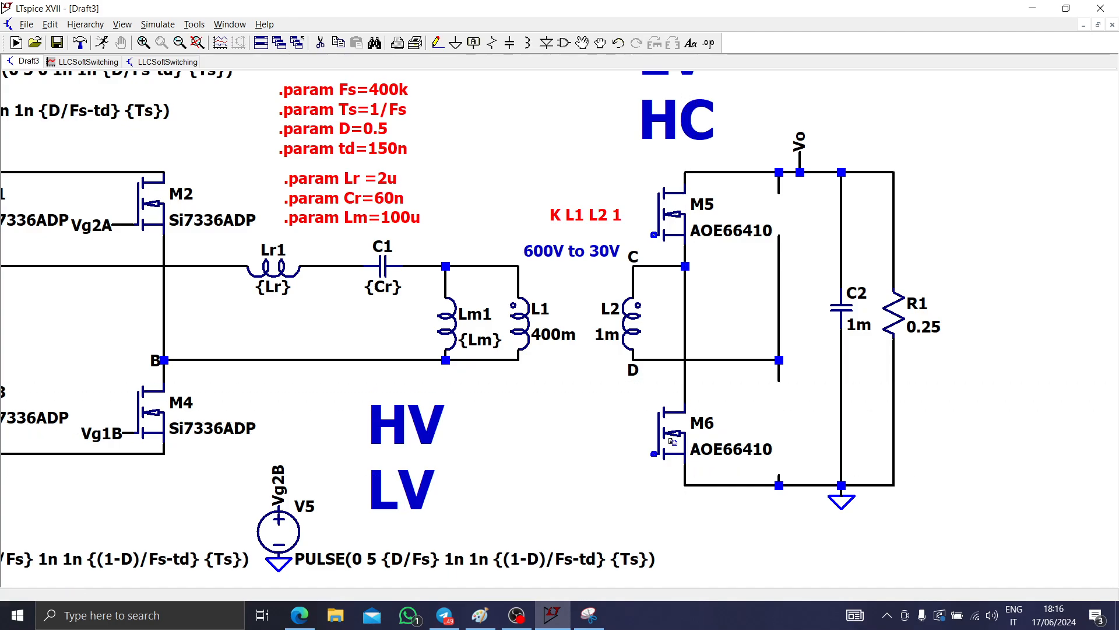
{"action": "left_click", "coordinate": [670, 437]}
{"action": "key", "text": "Escape"}
- Shift the second bridge leg, C2, R1 and the Vo output away from M5 and M6, stretching the connected wires to make room
{"action": "key", "text": "space"}
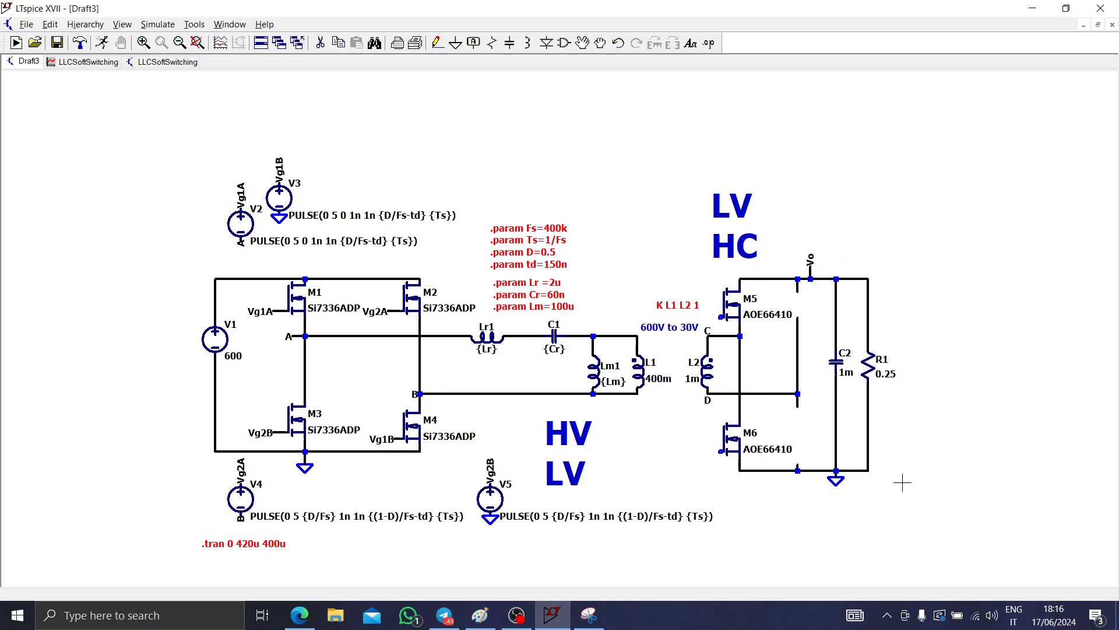
{"action": "key", "text": "F8"}
{"action": "left_click_drag", "start_coordinate": [902, 482], "coordinate": [505, 223]}
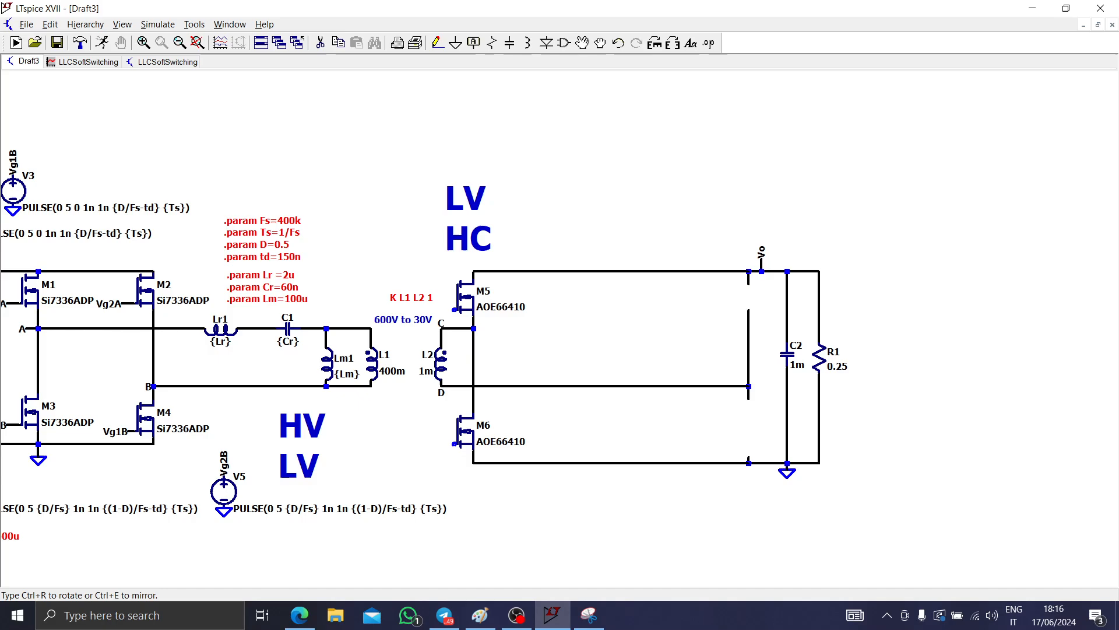
{"action": "left_click", "coordinate": [724, 241]}
{"action": "key", "text": "Escape"}
{"action": "scroll", "coordinate": [507, 350], "scroll_direction": "up", "scroll_amount": 4}
{"action": "scroll", "coordinate": [453, 313], "scroll_direction": "down", "scroll_amount": 3}
{"action": "scroll", "coordinate": [454, 314], "scroll_direction": "up", "scroll_amount": 3}
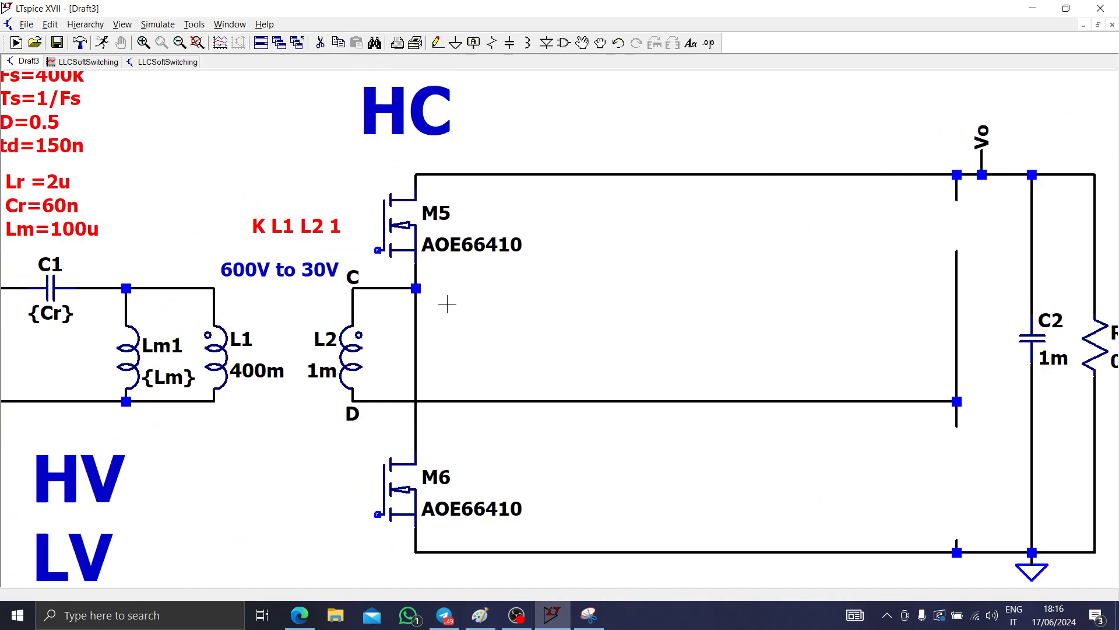
{"action": "key", "text": "F6"}
{"action": "left_click", "coordinate": [417, 257]}
{"action": "key", "text": "Escape"}
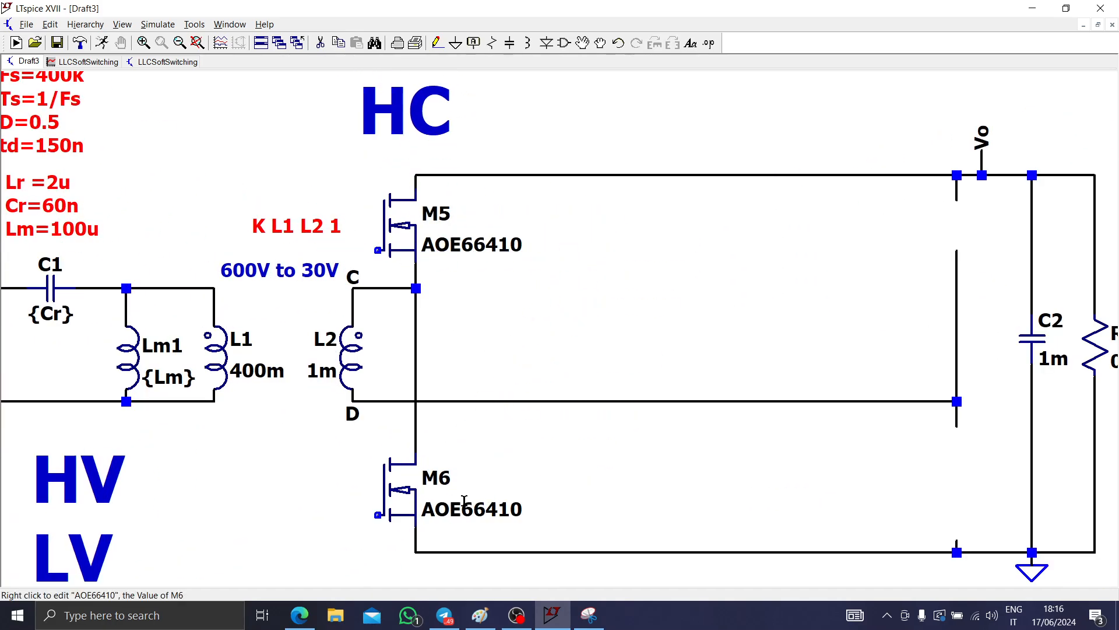
- Copy MOSFET M6 into the lower gap of the secondary bridge's second leg, between node D and the ground rail
{"action": "scroll", "coordinate": [606, 479], "scroll_direction": "down", "scroll_amount": 1}
{"action": "key", "text": "F6"}
{"action": "left_click", "coordinate": [434, 498]}
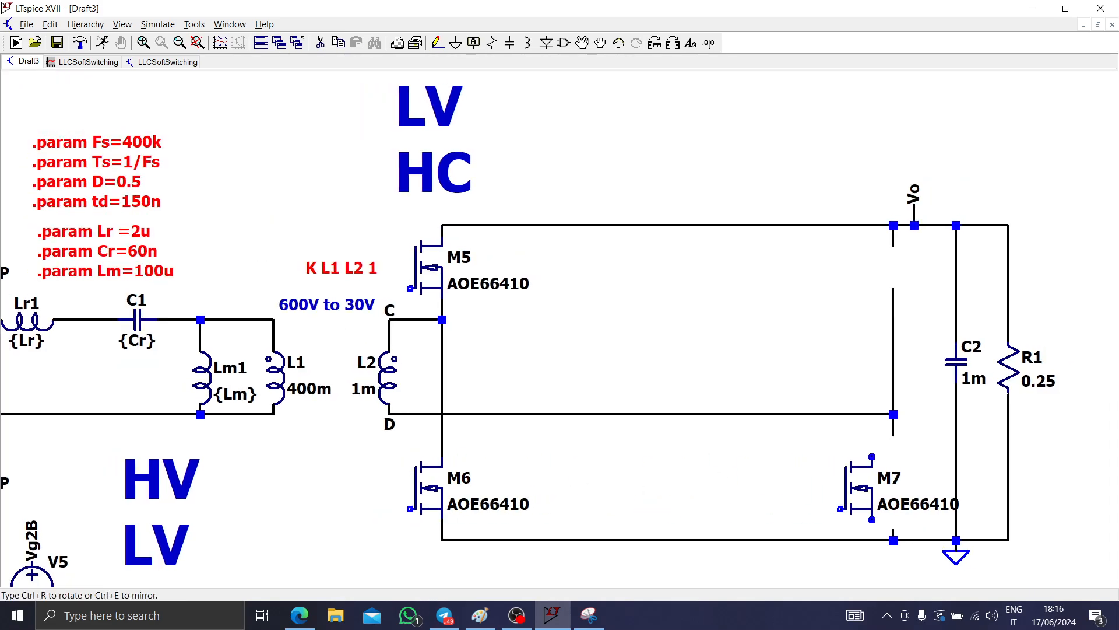
{"action": "left_click", "coordinate": [885, 499]}
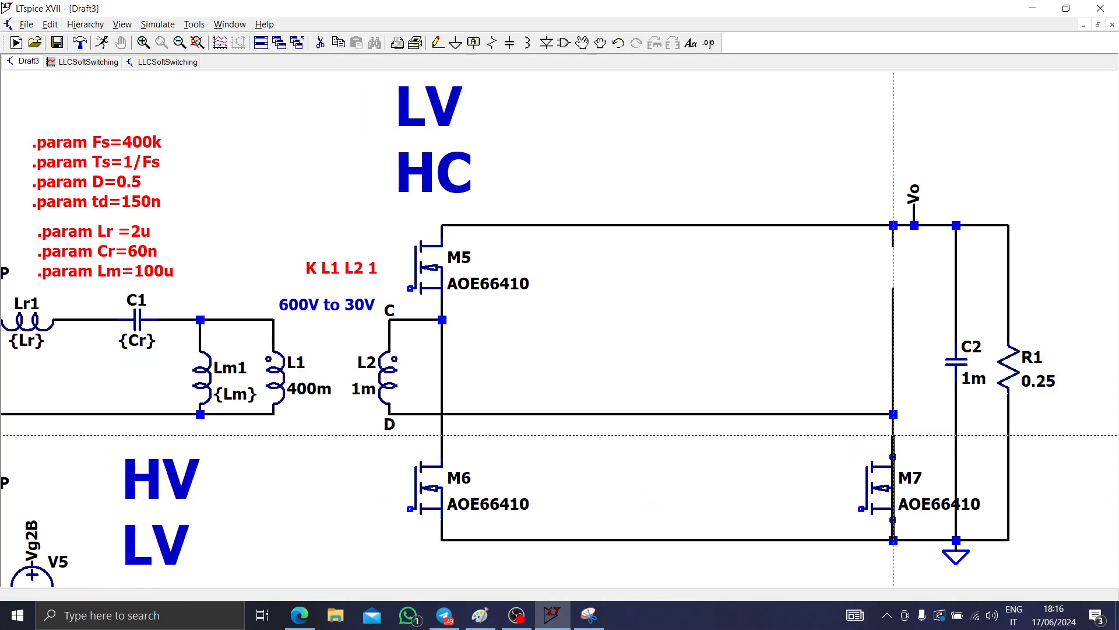
- Delete the leftover wire above node D's connection in the secondary bridge's second leg, keeping M7's drain connected to node D
{"action": "key", "text": "F5"}
{"action": "left_click", "coordinate": [893, 358]}
{"action": "key", "text": "Escape"}
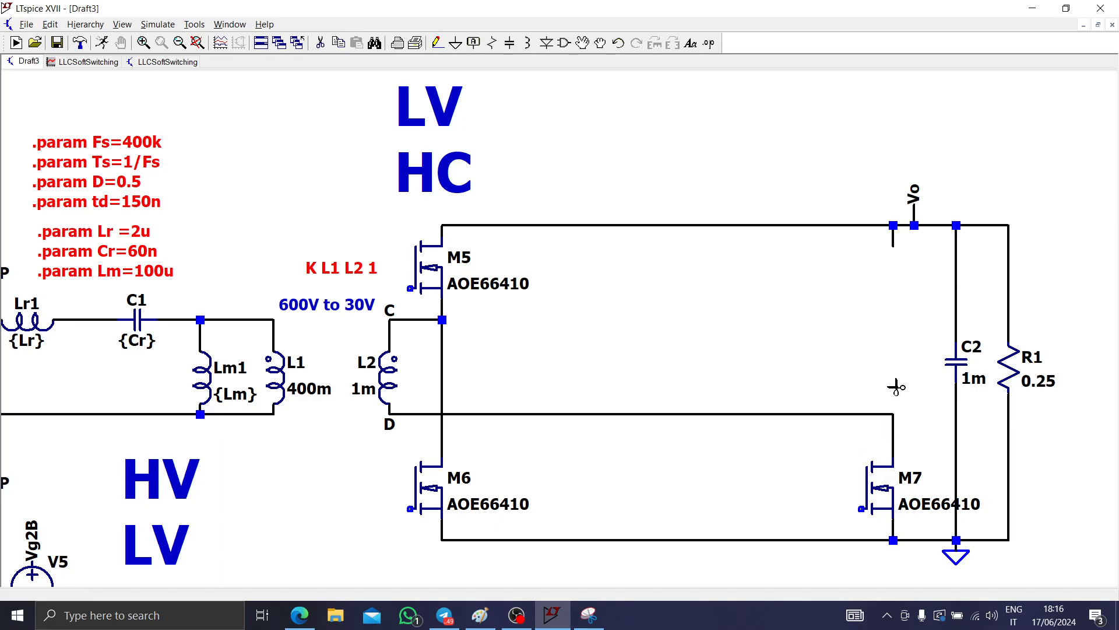
- Copy MOSFET M7 into the upper gap of the second leg and wire it between the Vo rail and node D
{"action": "key", "text": "F6"}
{"action": "left_click", "coordinate": [887, 484]}
{"action": "left_click", "coordinate": [886, 340]}
{"action": "key", "text": "Escape"}
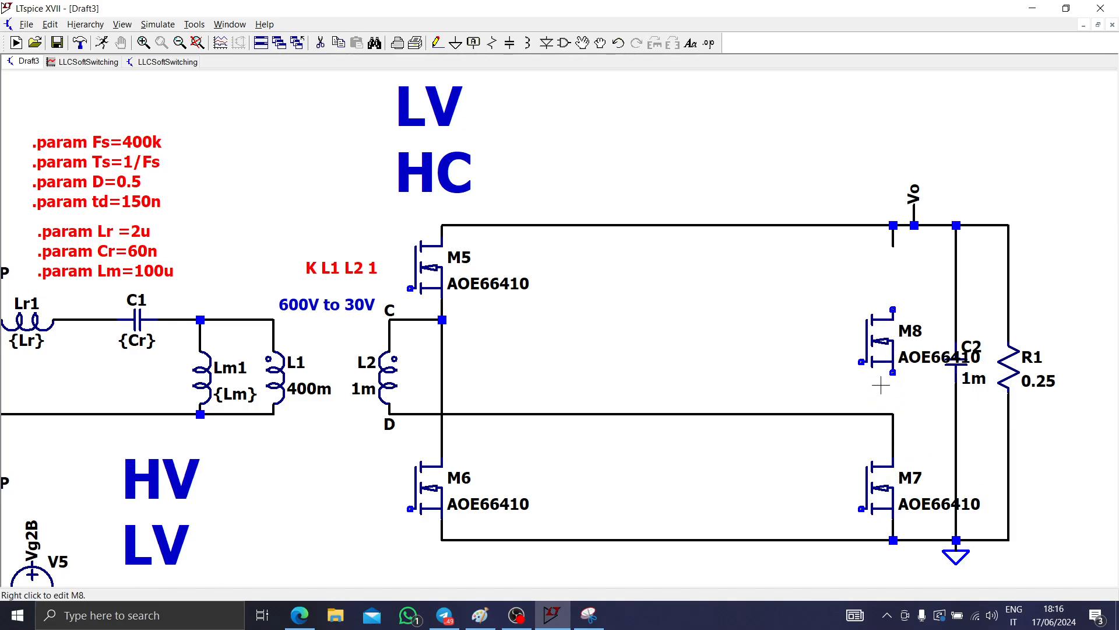
{"action": "key", "text": "F3"}
{"action": "left_click", "coordinate": [893, 413]}
{"action": "key", "text": "Escape"}
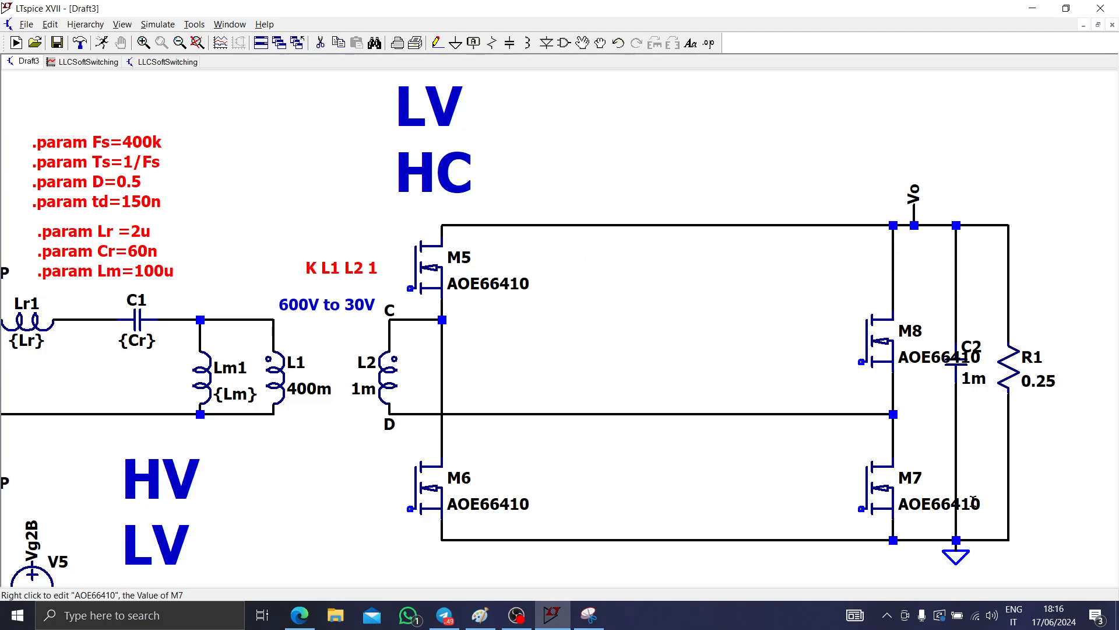
- Shift C2, R1 and the output ground away from M7 and M8, stretching the connected wires to make room
{"action": "scroll", "coordinate": [985, 523], "scroll_direction": "down", "scroll_amount": 1}
{"action": "left_click_drag", "start_coordinate": [1033, 529], "coordinate": [901, 522]}
{"action": "key", "text": "F8"}
{"action": "left_click_drag", "start_coordinate": [936, 561], "coordinate": [797, 217]}
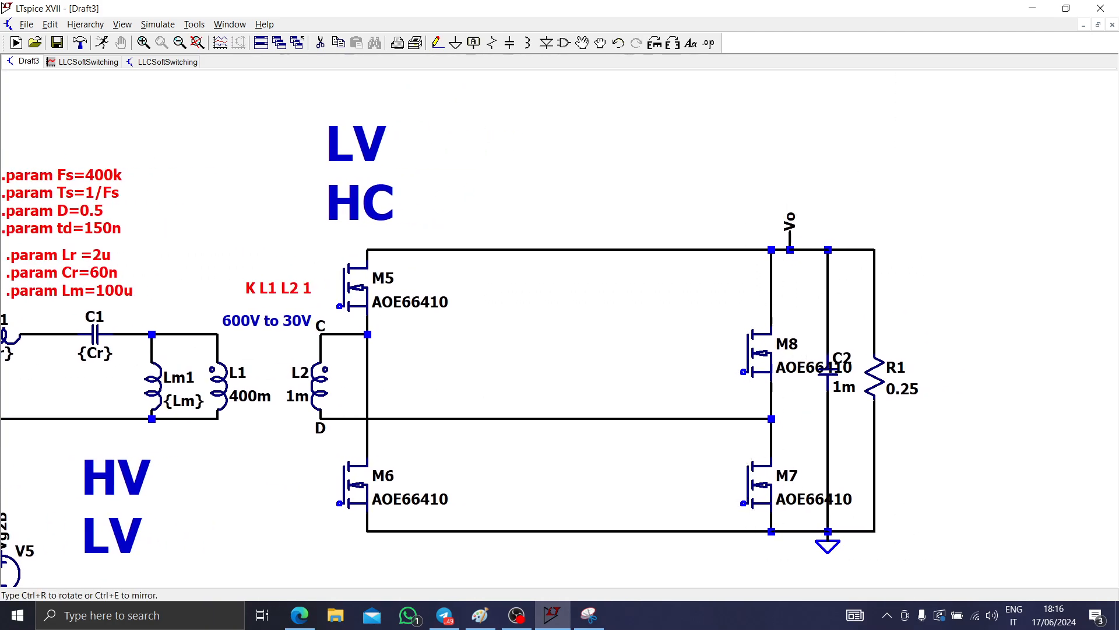
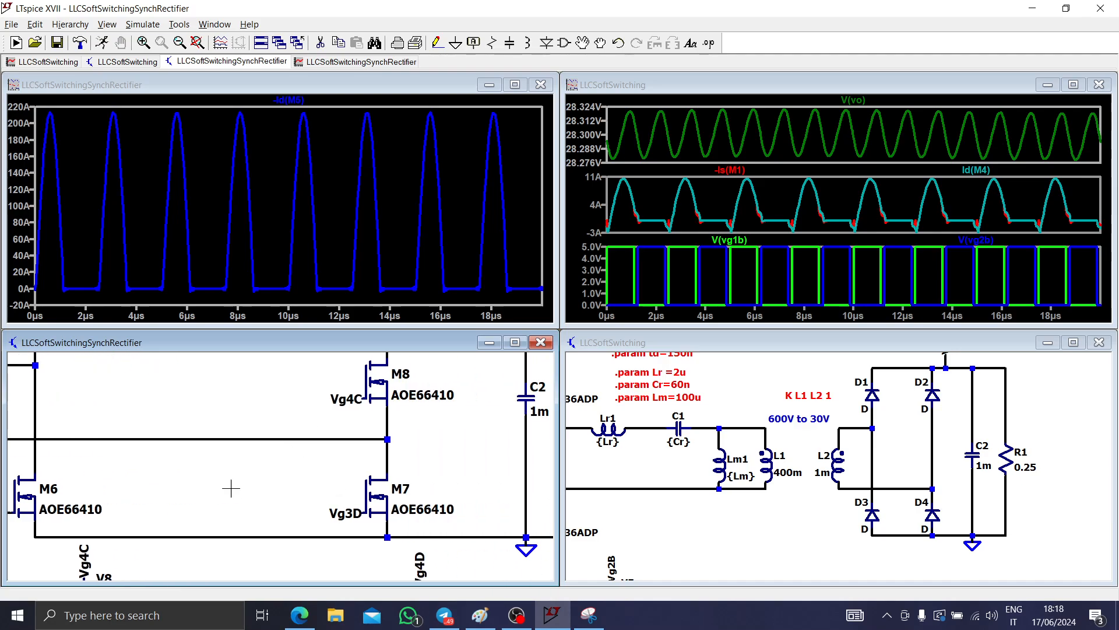
- Plot M7's drain current in the synchronous rectifier simulation and invert the trace expression to -Id(M7)
{"action": "left_click", "coordinate": [394, 462]}
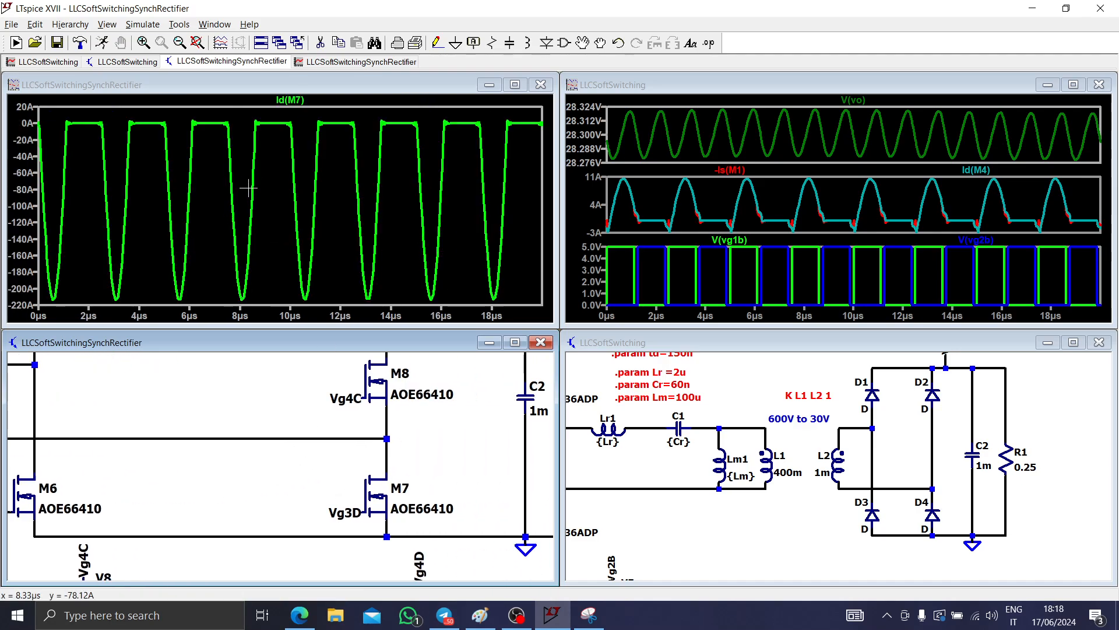
{"action": "right_click", "coordinate": [290, 100]}
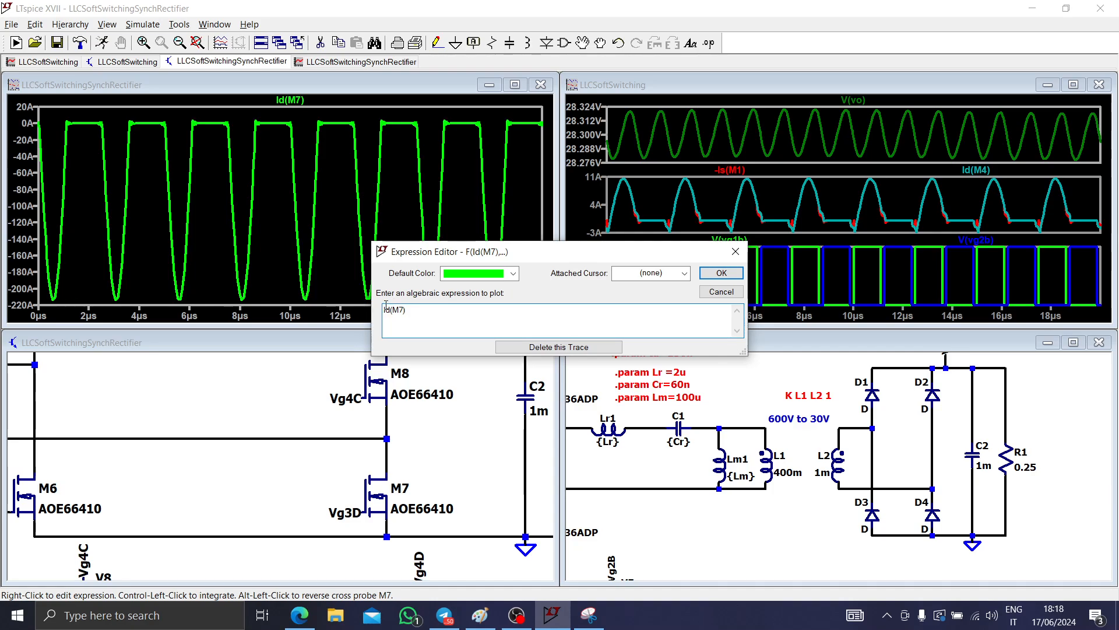
{"action": "type", "text": "-"}
{"action": "key", "text": "Return"}
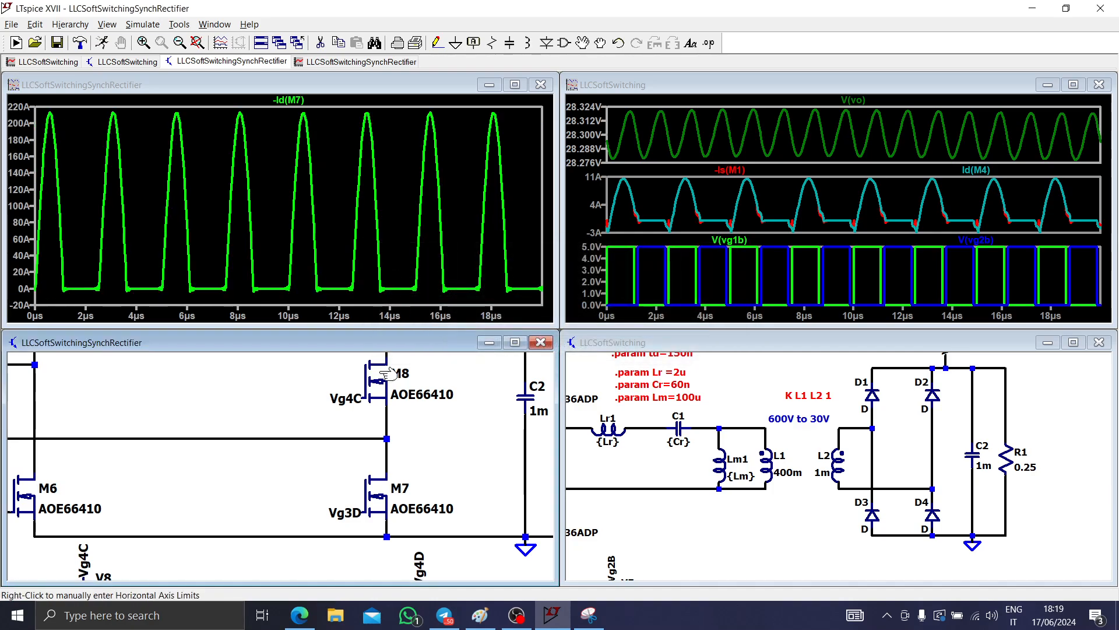
- Add node D's voltage to the -Id(M7) plot and examine the voltage fall and current rise around 10 µs
{"action": "left_click", "coordinate": [387, 436]}
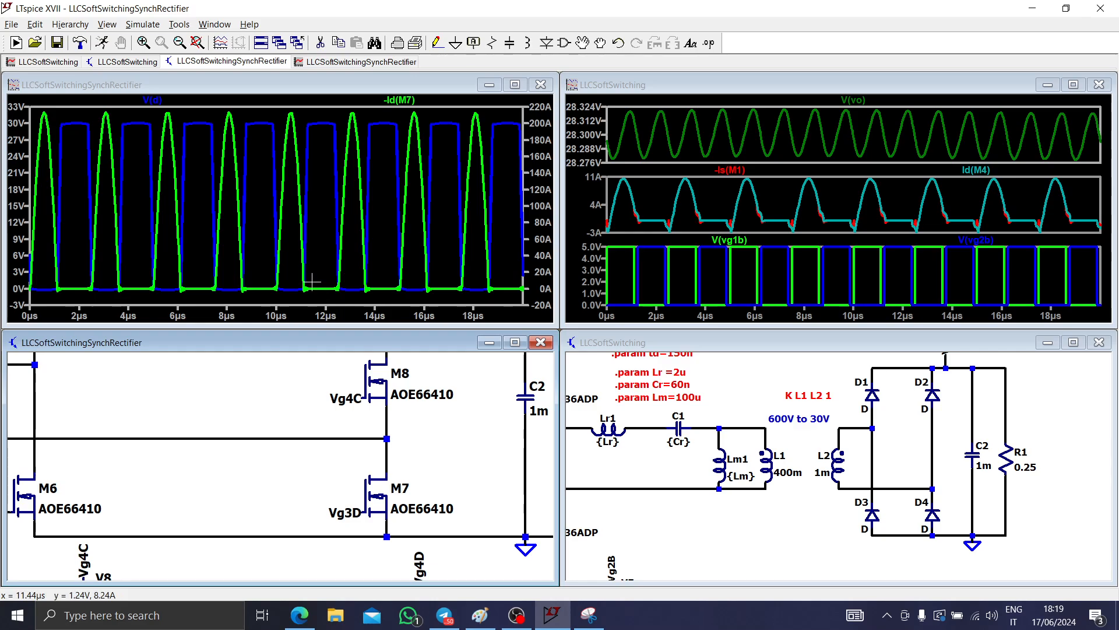
{"action": "left_click_drag", "start_coordinate": [320, 299], "coordinate": [267, 105]}
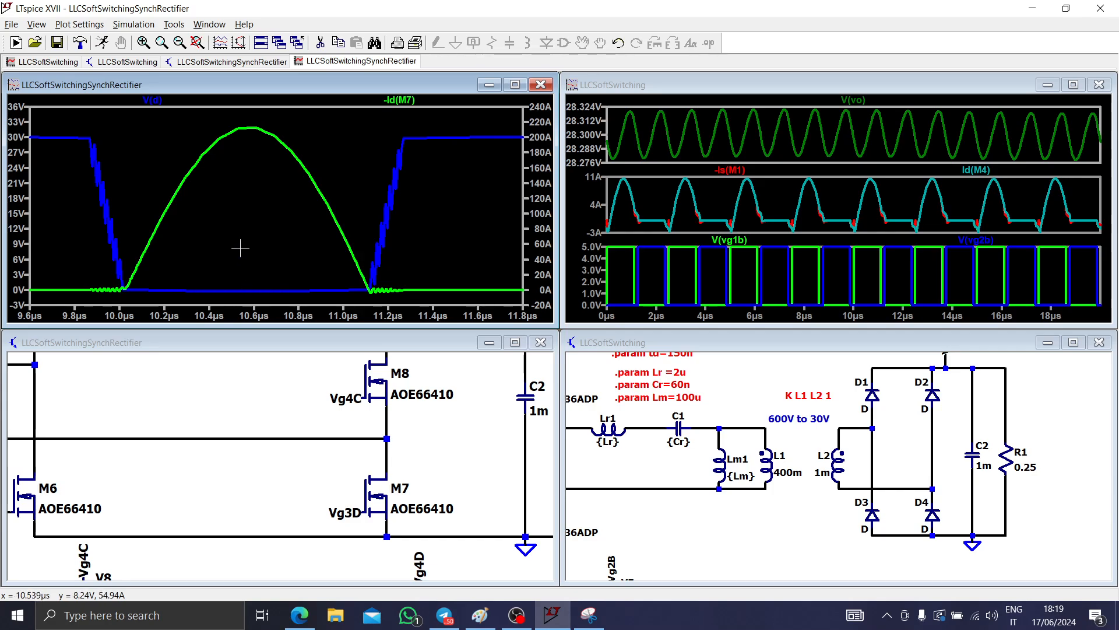
{"action": "left_click_drag", "start_coordinate": [100, 270], "coordinate": [196, 296]}
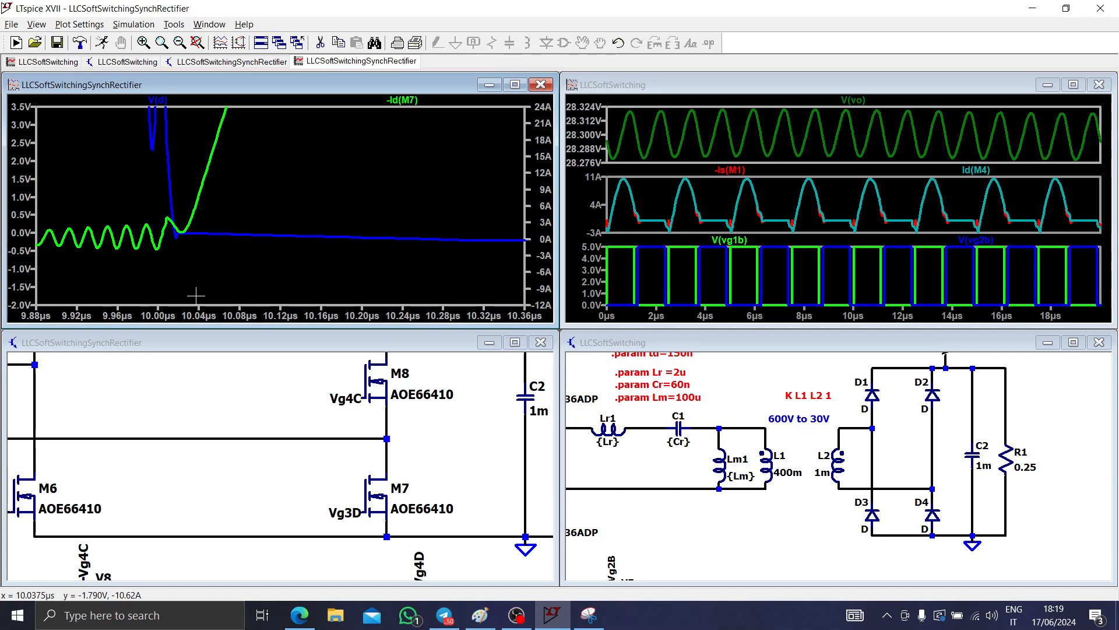
- Read -Id(M7) with a cursor where conduction starts near 10.02 µs, and remove the cursor annotation left on the plot
{"action": "left_click", "coordinate": [402, 99]}
{"action": "left_click_drag", "start_coordinate": [280, 205], "coordinate": [182, 230]}
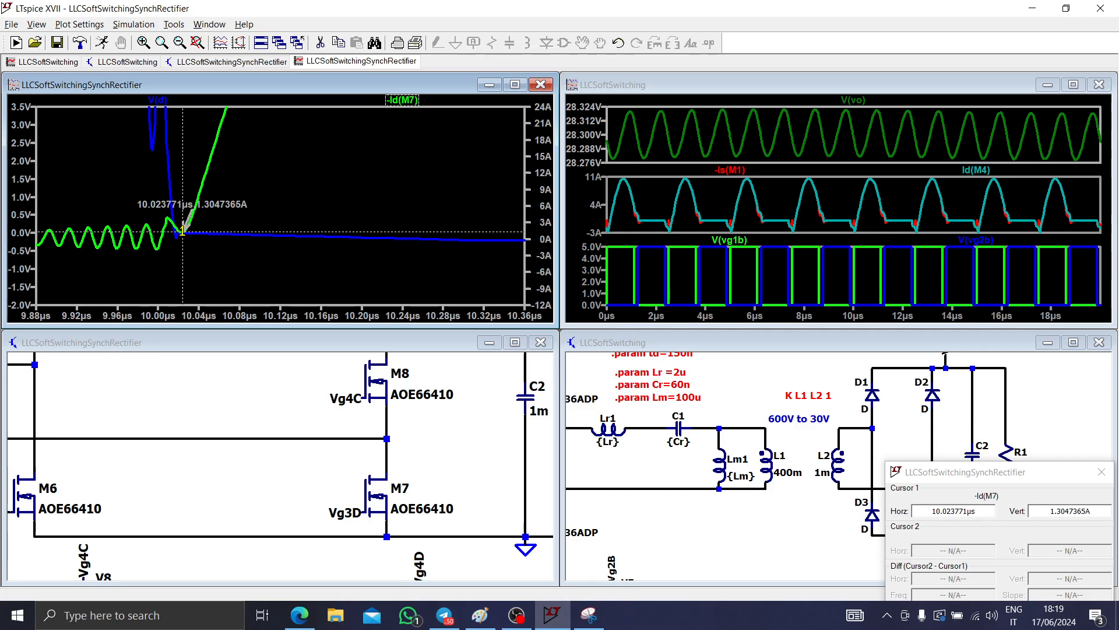
{"action": "left_click", "coordinate": [1105, 479]}
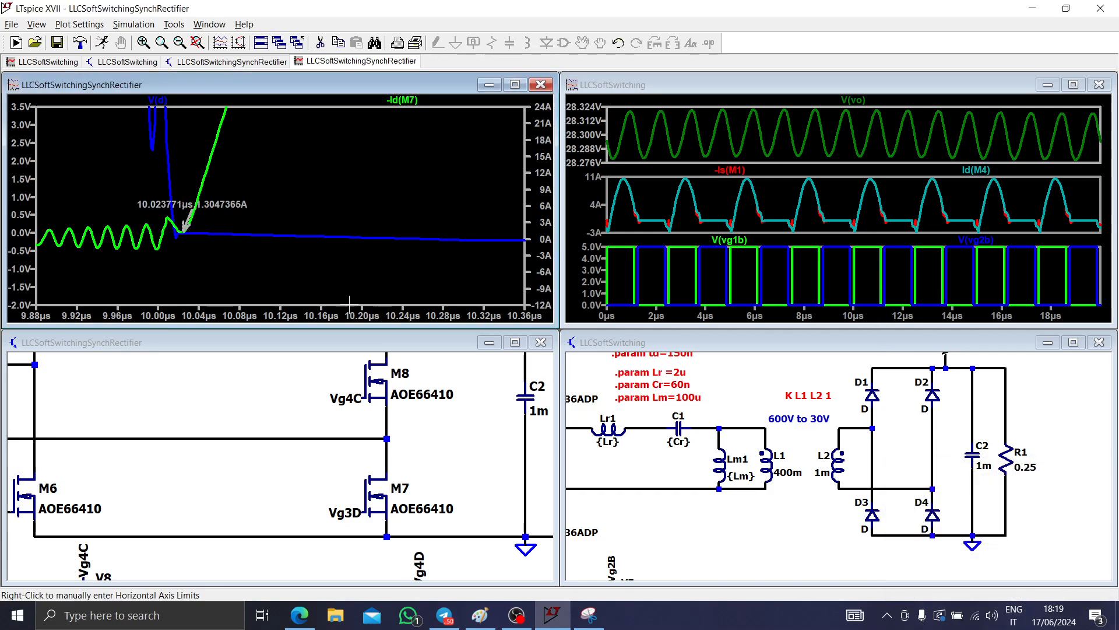
{"action": "right_click", "coordinate": [280, 261]}
{"action": "left_click", "coordinate": [229, 257]}
{"action": "key", "text": "F5"}
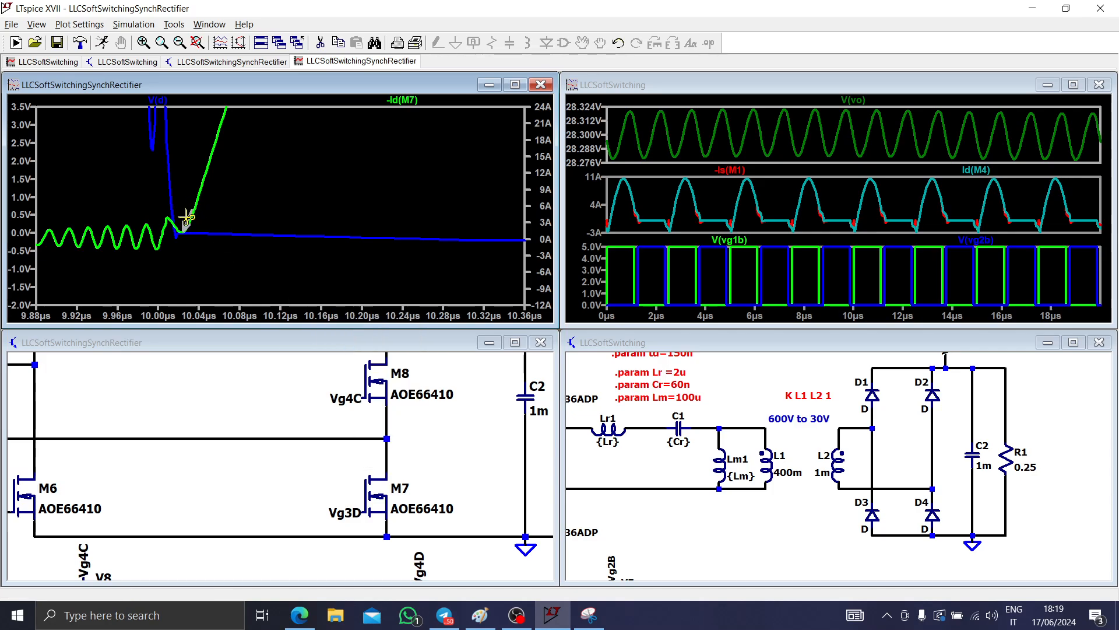
{"action": "key", "text": "Escape"}
{"action": "right_click", "coordinate": [331, 226]}
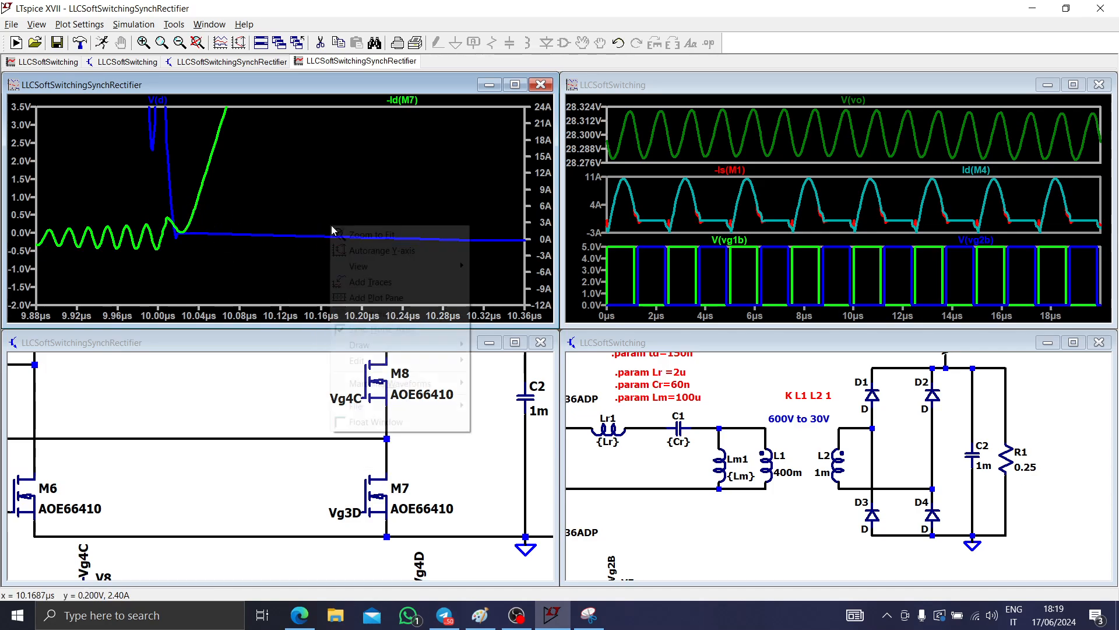
{"action": "left_click", "coordinate": [340, 234]}
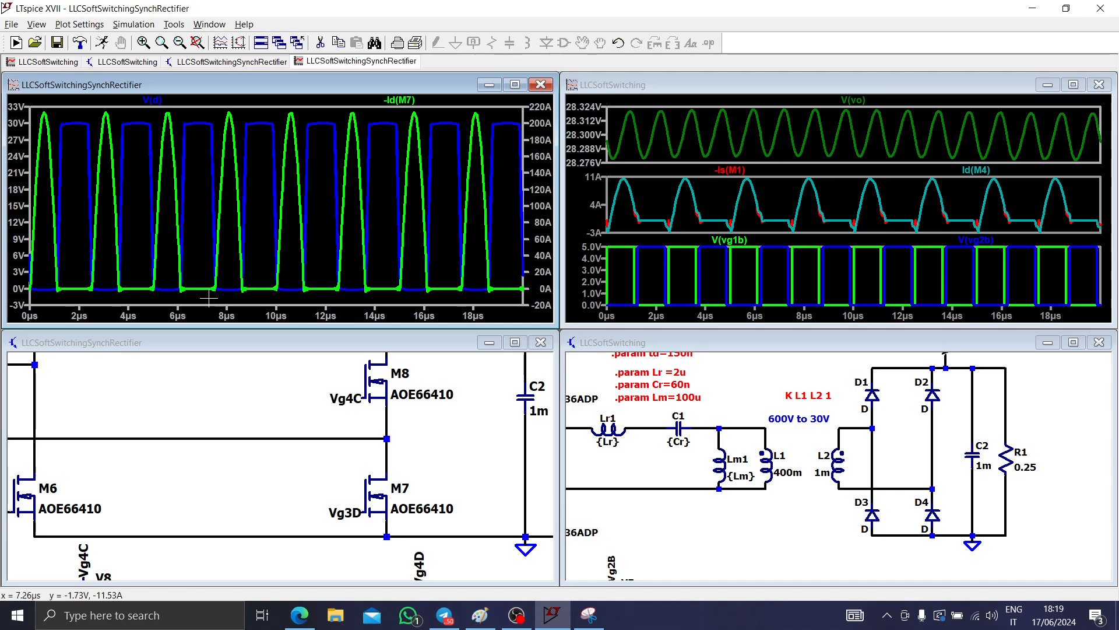
- Plot the instantaneous power dissipated in M7 and read its average over the full simulated interval
{"action": "left_click", "coordinate": [372, 485], "text": "alt"}
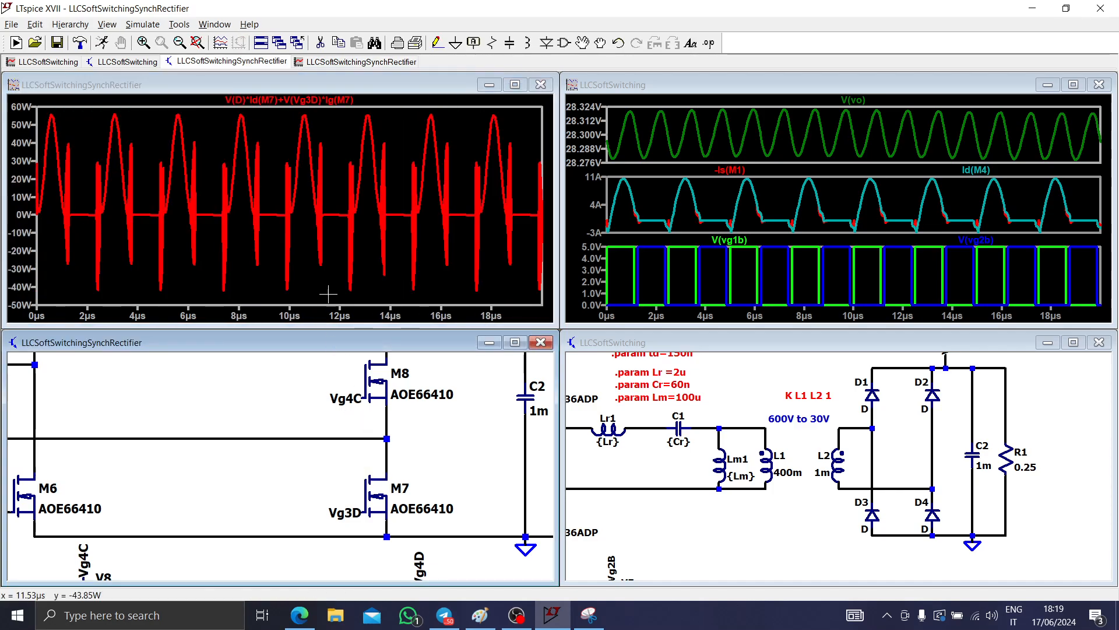
{"action": "left_click", "coordinate": [313, 100], "text": "ctrl"}
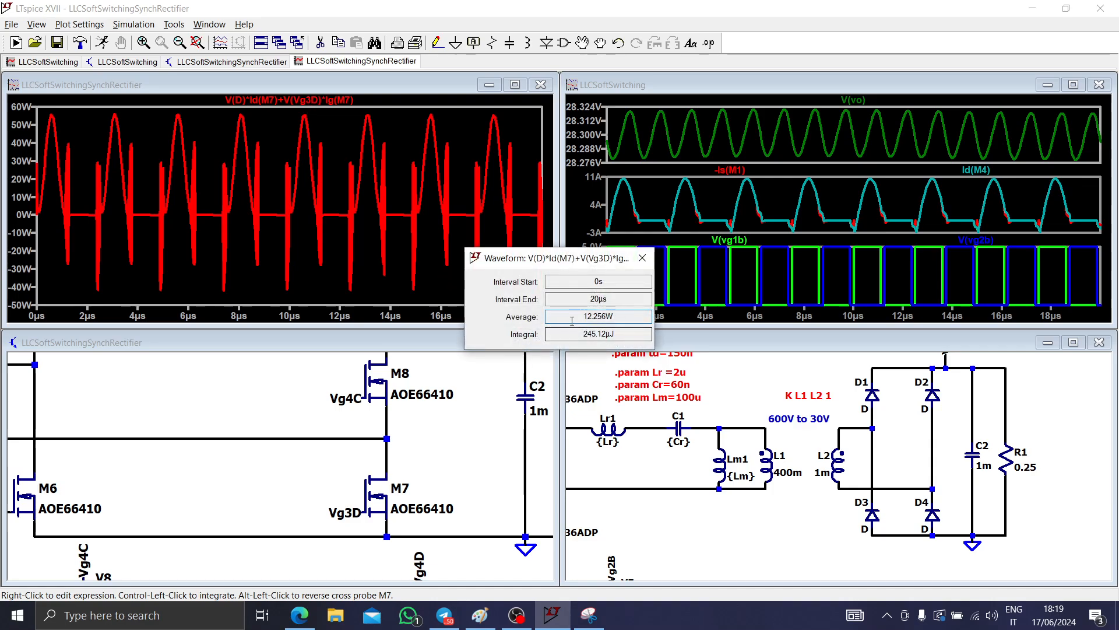
{"action": "left_click_drag", "start_coordinate": [572, 321], "coordinate": [626, 319]}
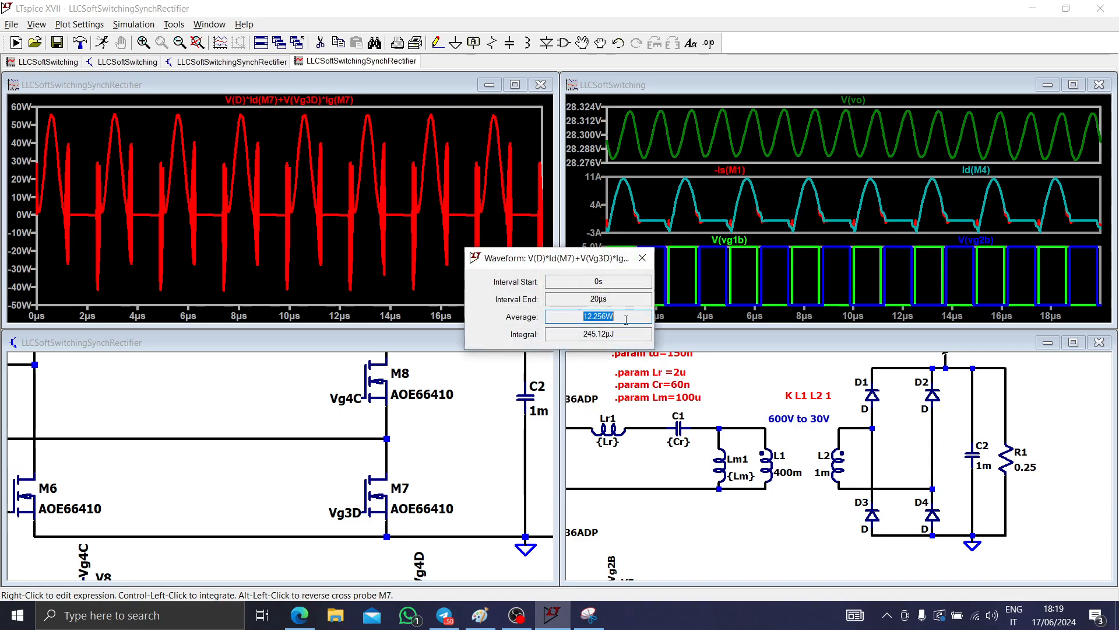
{"action": "left_click", "coordinate": [640, 260]}
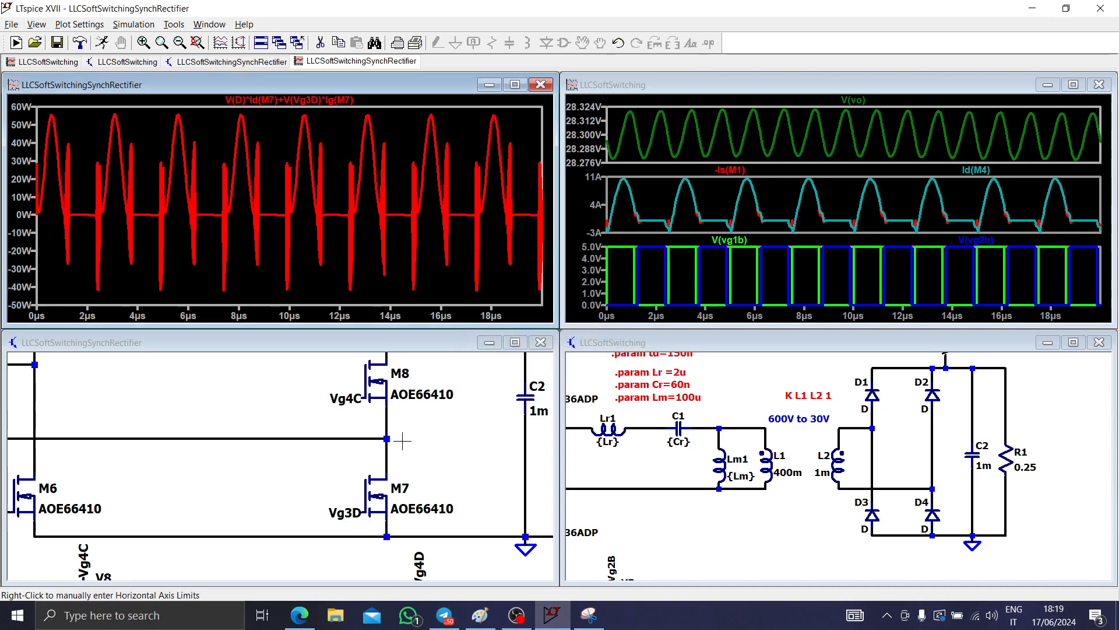
- Plot only the voltage at node D and examine the schematic from the secondary bridge back to the primary bridge
{"action": "double_click", "coordinate": [389, 471]}
{"action": "double_click", "coordinate": [387, 442]}
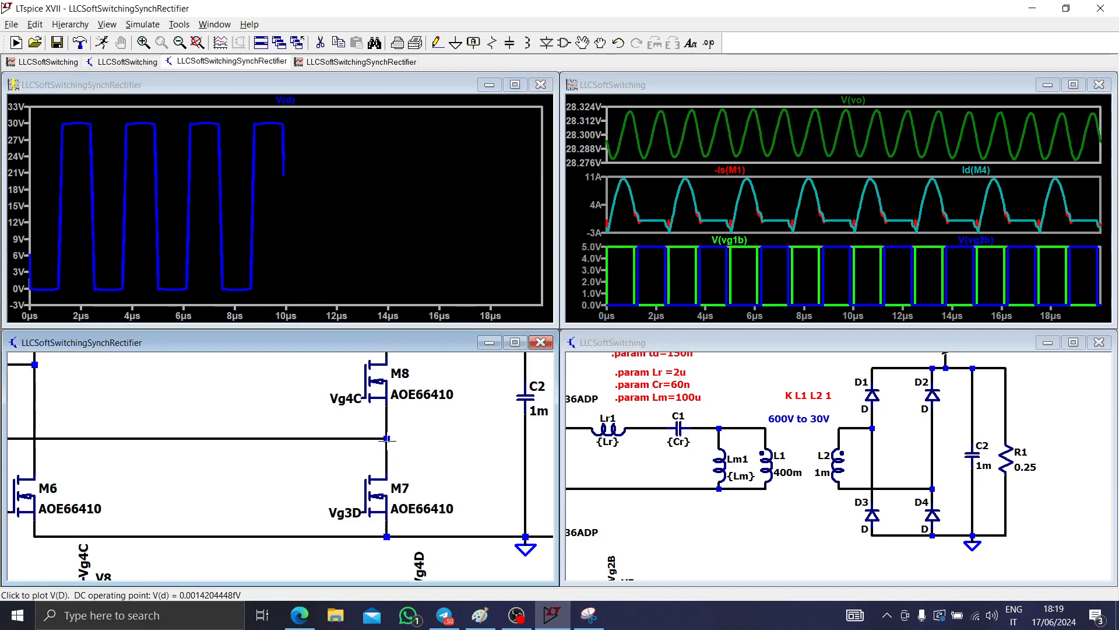
{"action": "left_click_drag", "start_coordinate": [257, 473], "coordinate": [476, 460]}
{"action": "scroll", "coordinate": [475, 460], "scroll_direction": "down", "scroll_amount": 3}
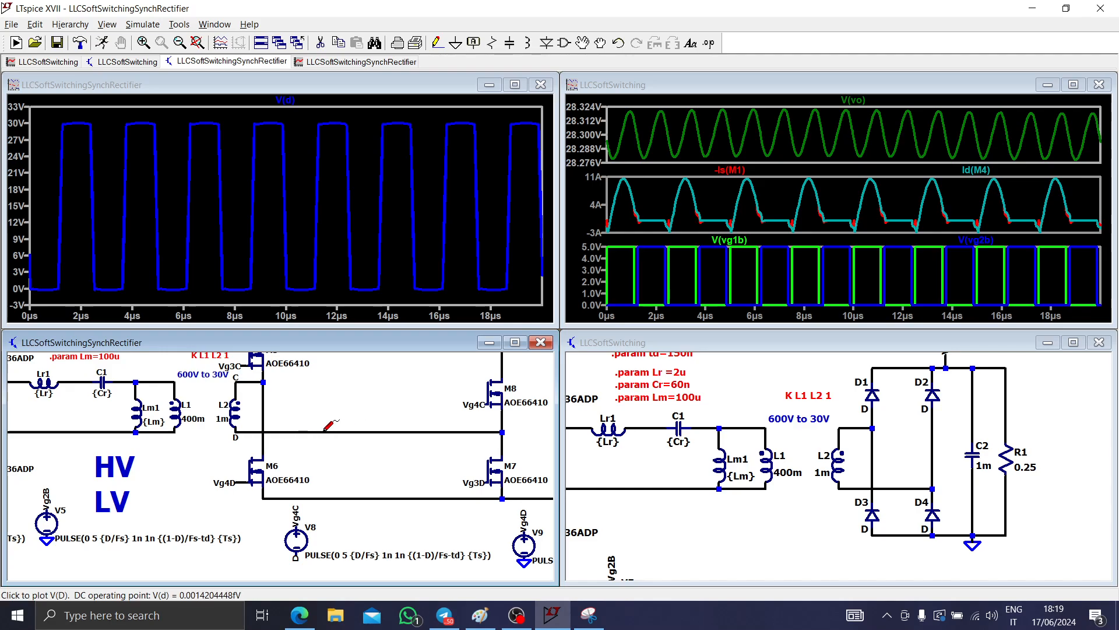
{"action": "left_click_drag", "start_coordinate": [307, 462], "coordinate": [395, 506]}
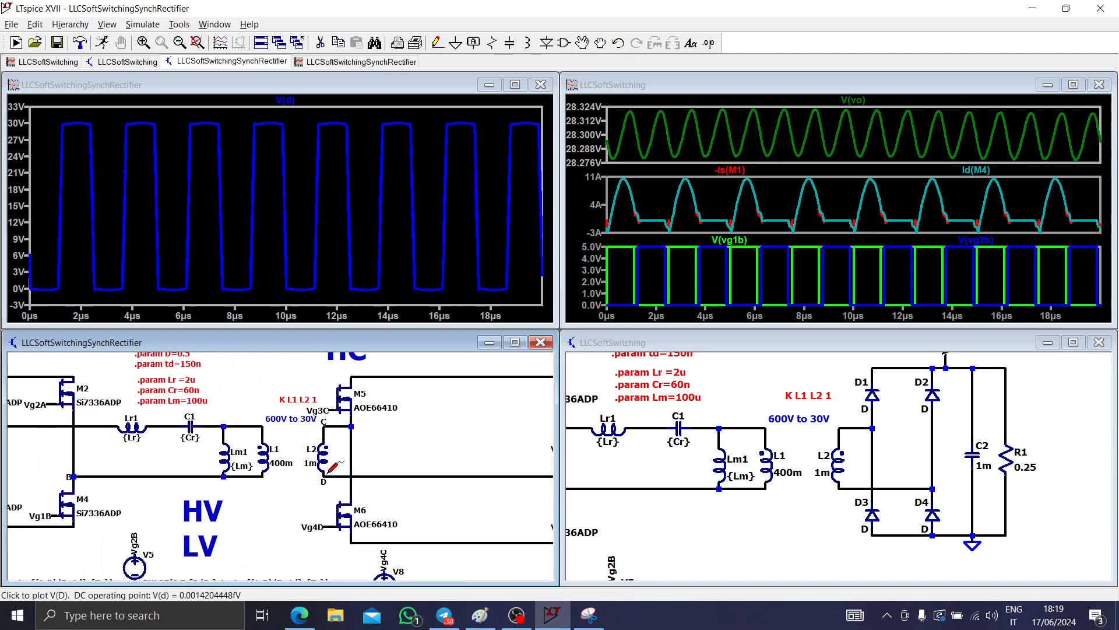
{"action": "left_click_drag", "start_coordinate": [234, 507], "coordinate": [324, 515]}
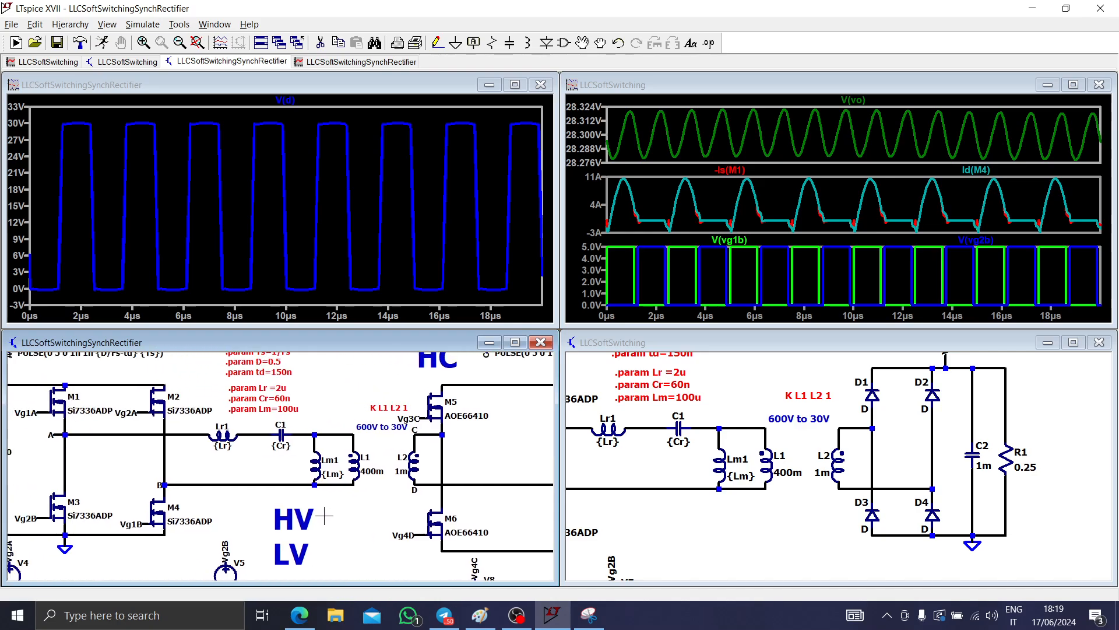
- Plot Lm1's current in the LLCSoftSwitching simulation and add C1's current, inverted to -I(C1), in the same pane
{"action": "left_click", "coordinate": [716, 459]}
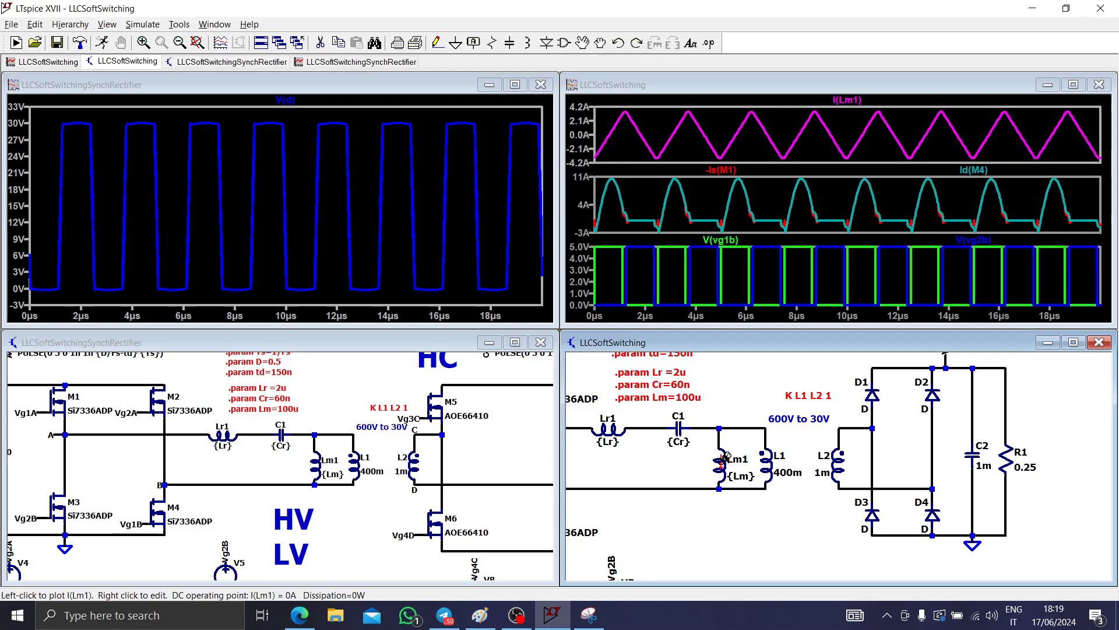
{"action": "left_click_drag", "start_coordinate": [669, 460], "coordinate": [707, 453]}
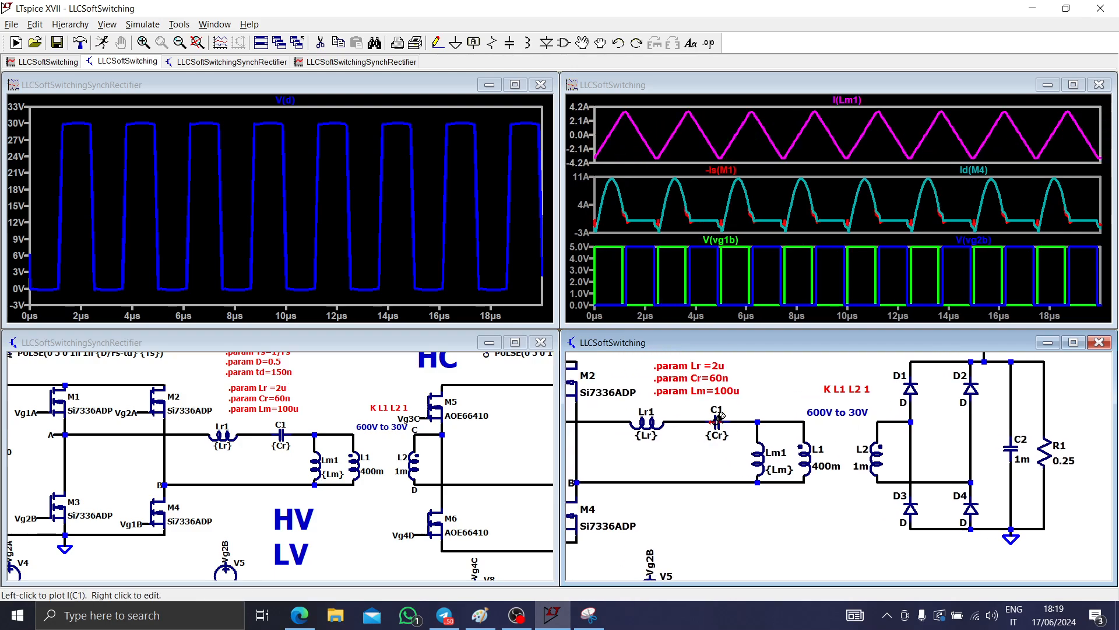
{"action": "left_click", "coordinate": [717, 421]}
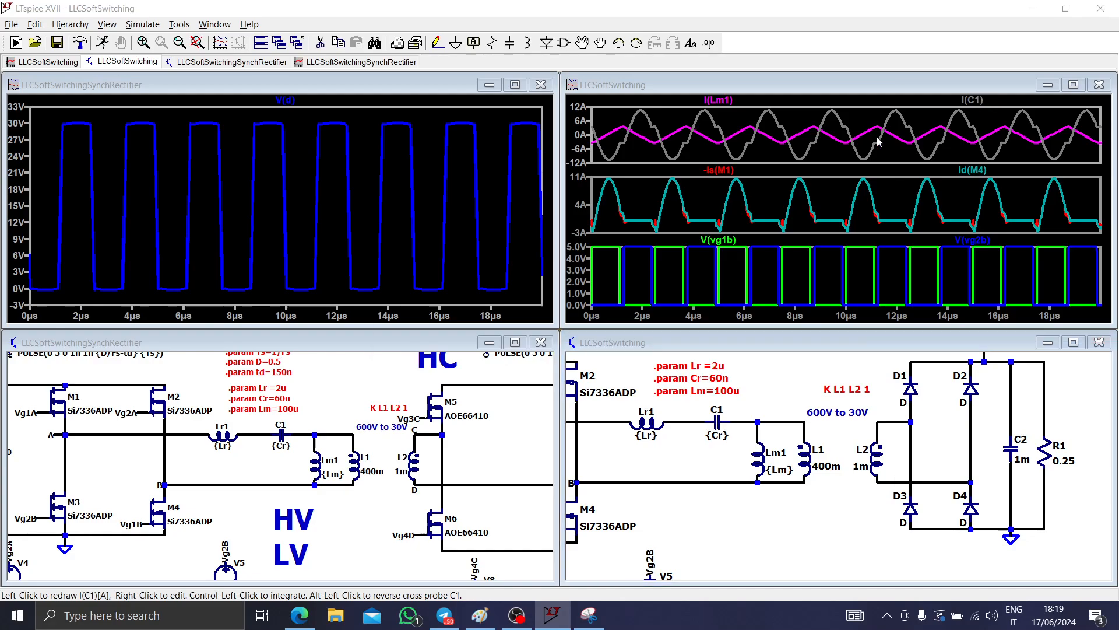
{"action": "right_click", "coordinate": [972, 99]}
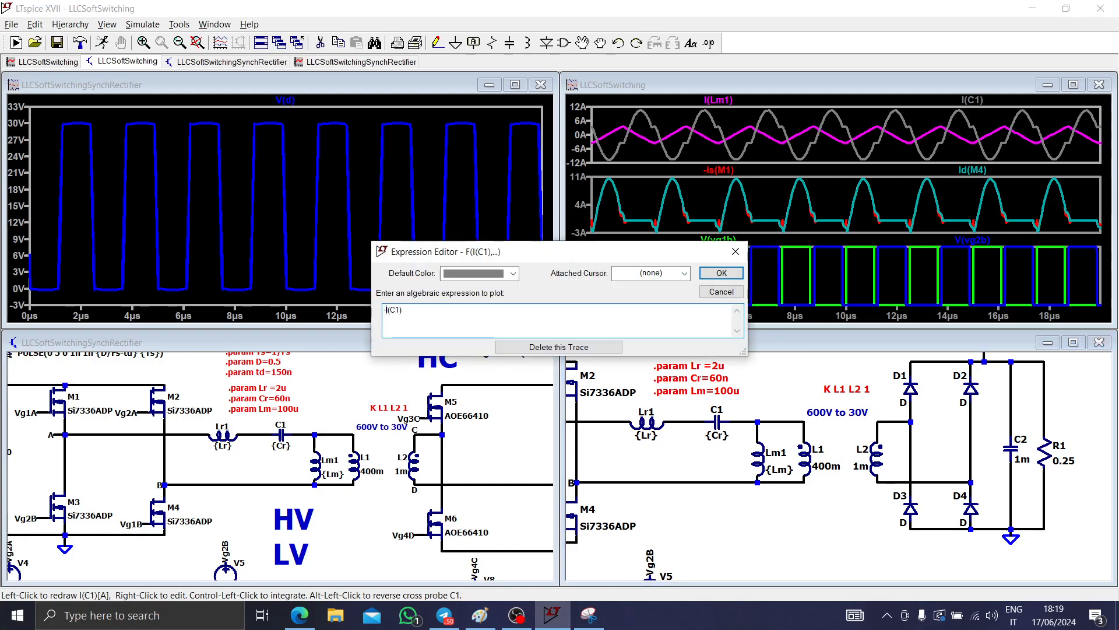
{"action": "type", "text": "-"}
{"action": "key", "text": "Return"}
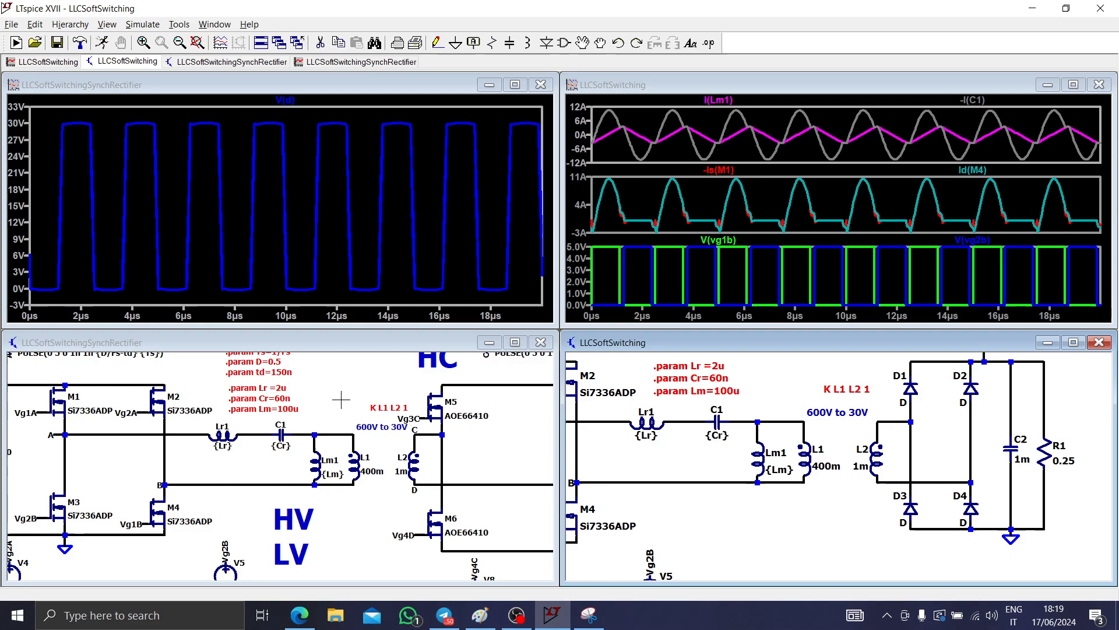
- Examine the LLCSoftSwitching waveforms around the first dead time, where I(Lm1) and -I(C1) meet
{"action": "left_click_drag", "start_coordinate": [458, 471], "coordinate": [323, 468]}
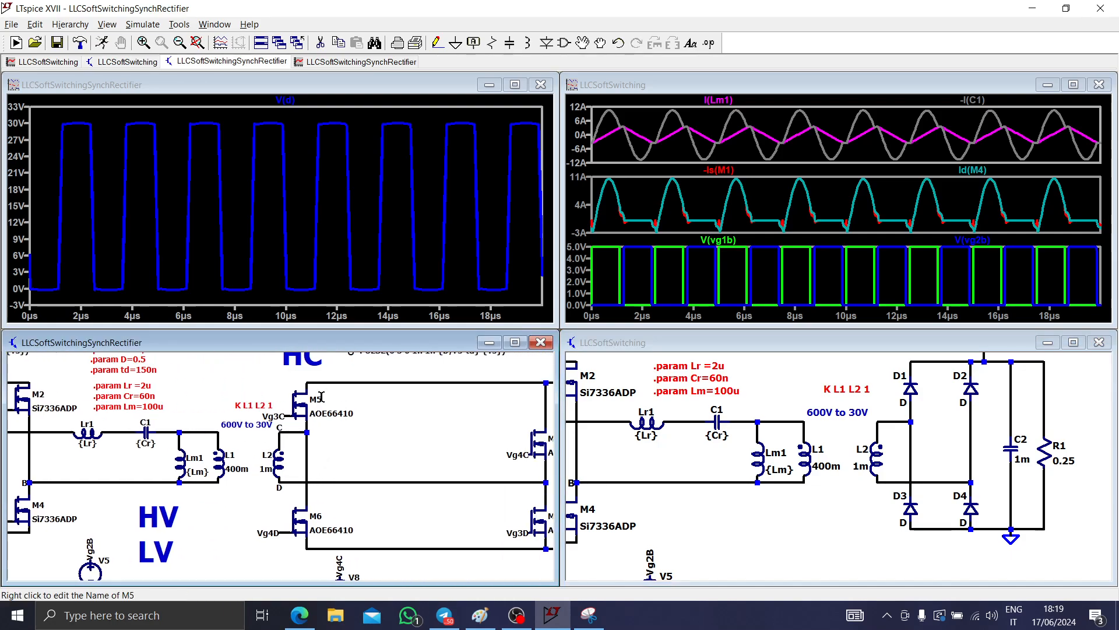
{"action": "left_click_drag", "start_coordinate": [402, 463], "coordinate": [475, 449]}
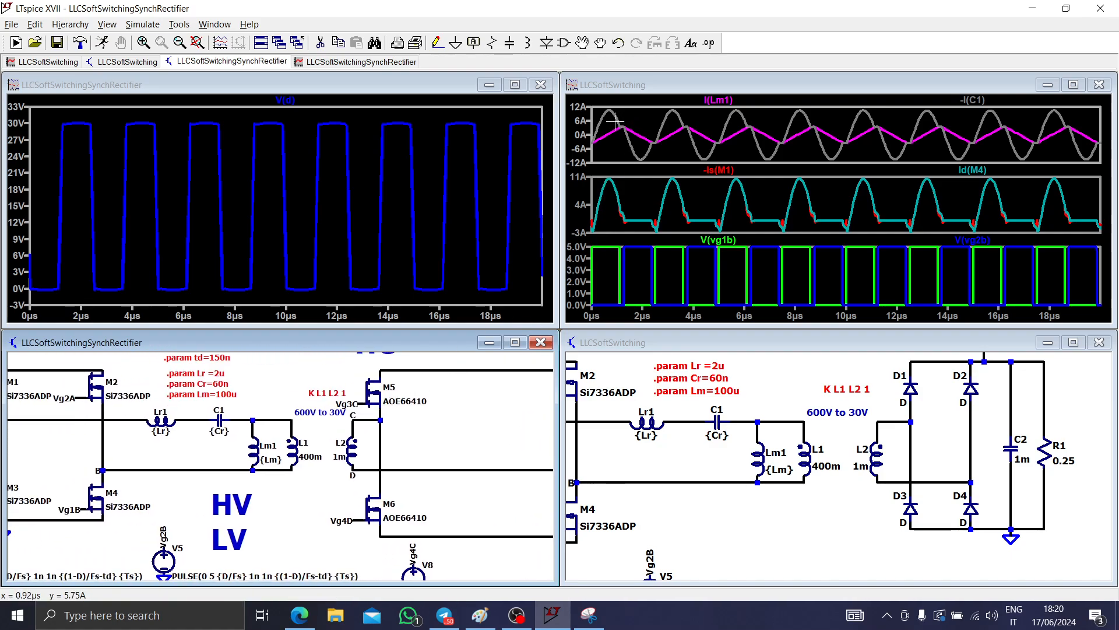
{"action": "left_click_drag", "start_coordinate": [615, 121], "coordinate": [636, 133]}
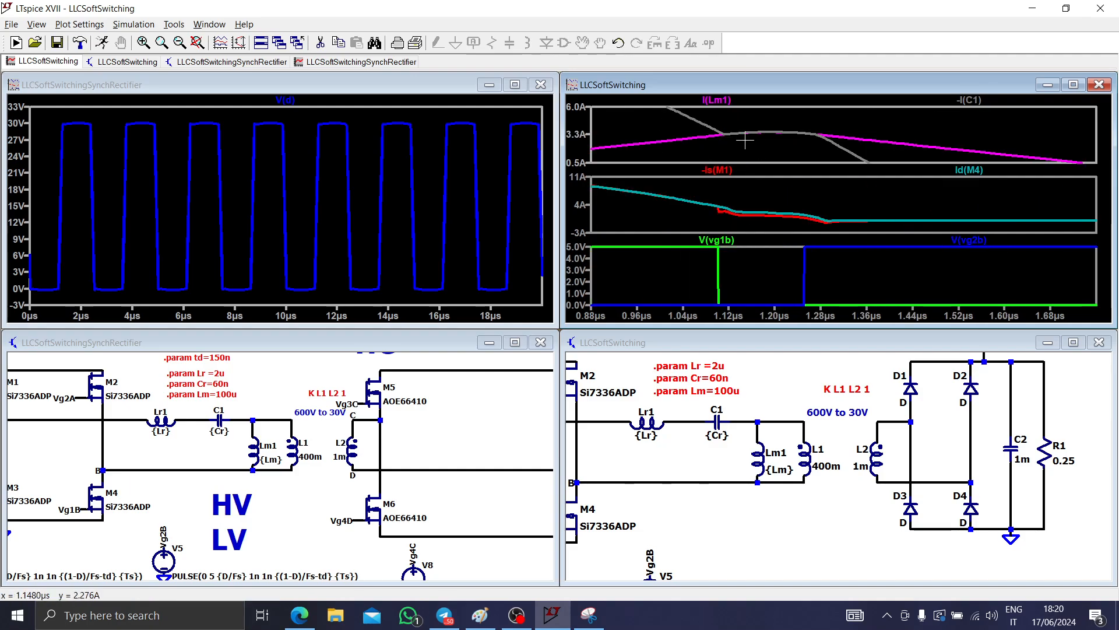
- Plot the resonant current -I(Lr1) together with the magnetizing current I(Lm1) in the LLCSoftSwitchingSynchRectifier simulation
{"action": "left_click", "coordinate": [202, 460]}
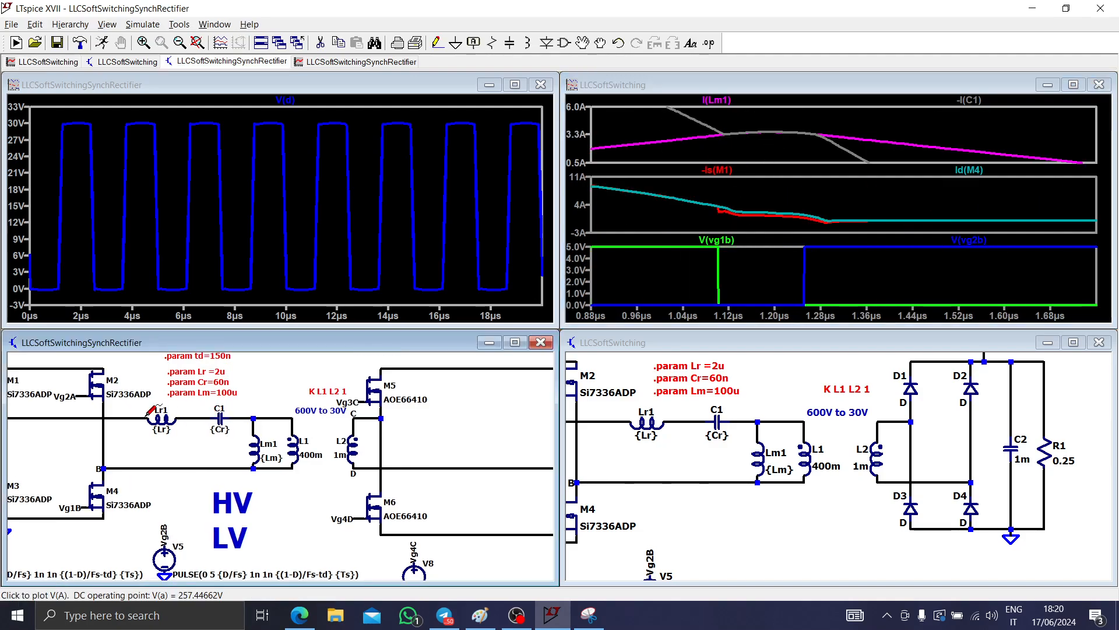
{"action": "left_click", "coordinate": [130, 415]}
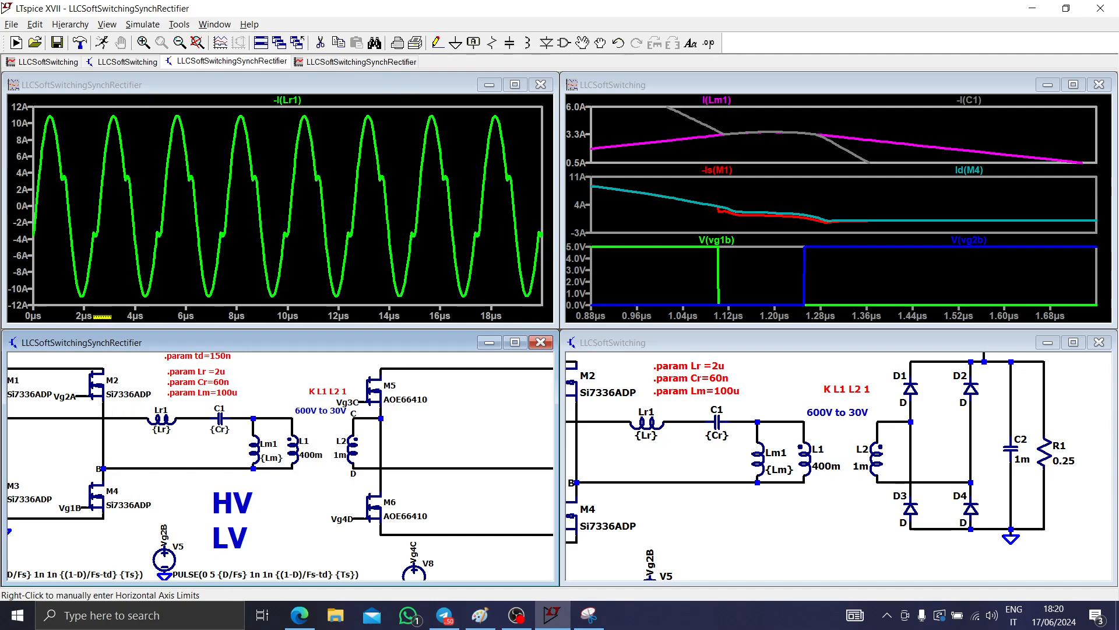
{"action": "left_click", "coordinate": [255, 451]}
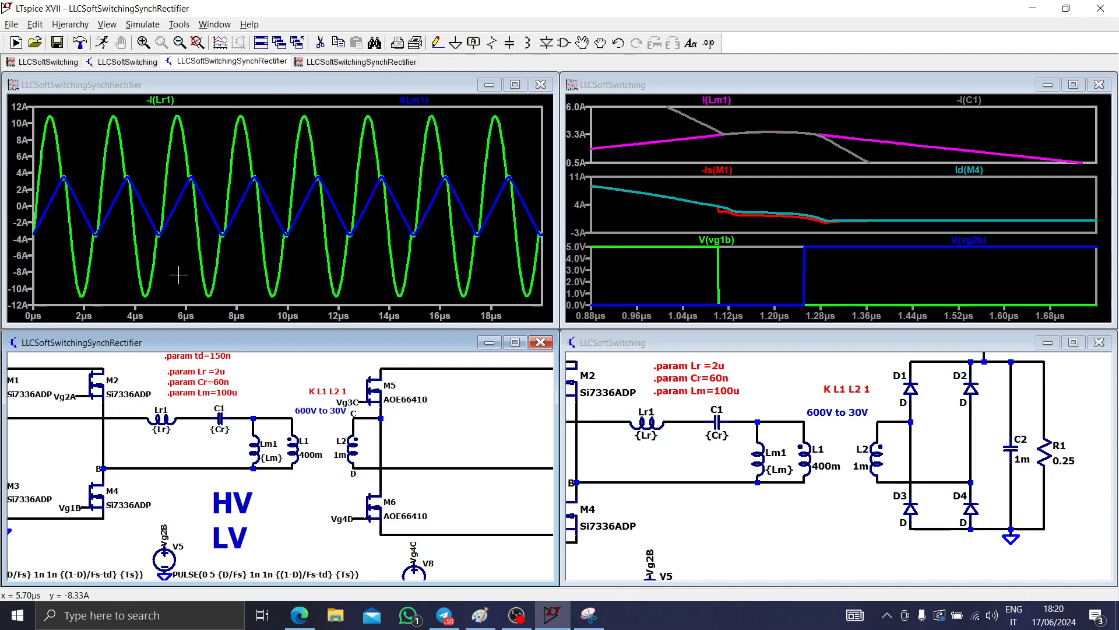
- Measure the ringing of -I(Lr1) between two neighbouring peaks around 6.2 µs with two cursors
{"action": "left_click_drag", "start_coordinate": [133, 262], "coordinate": [215, 141]}
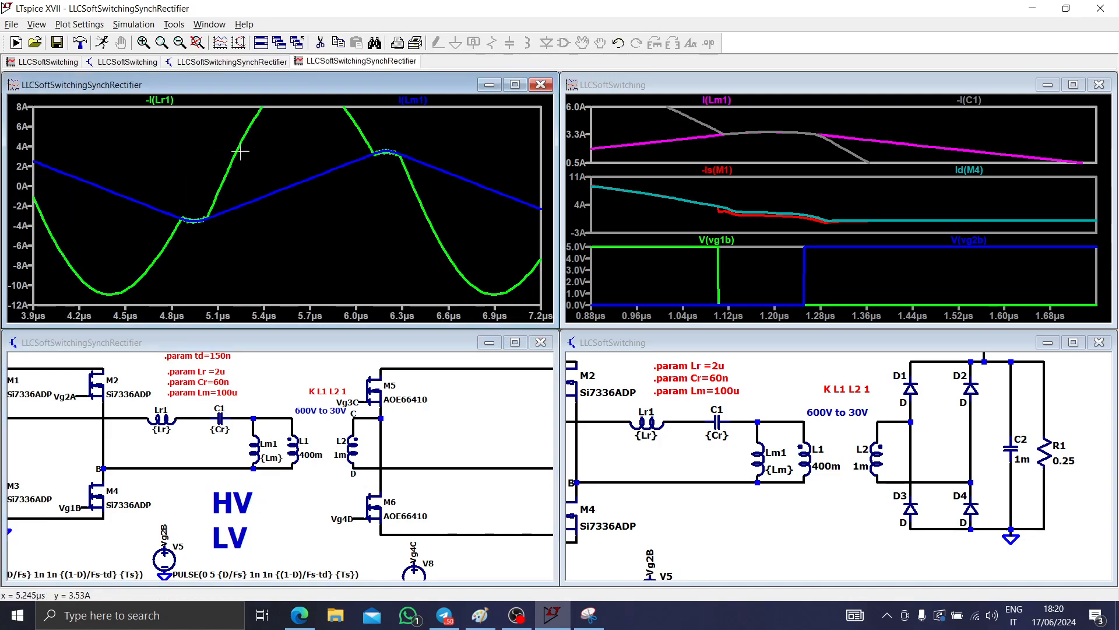
{"action": "left_click_drag", "start_coordinate": [365, 153], "coordinate": [418, 160]}
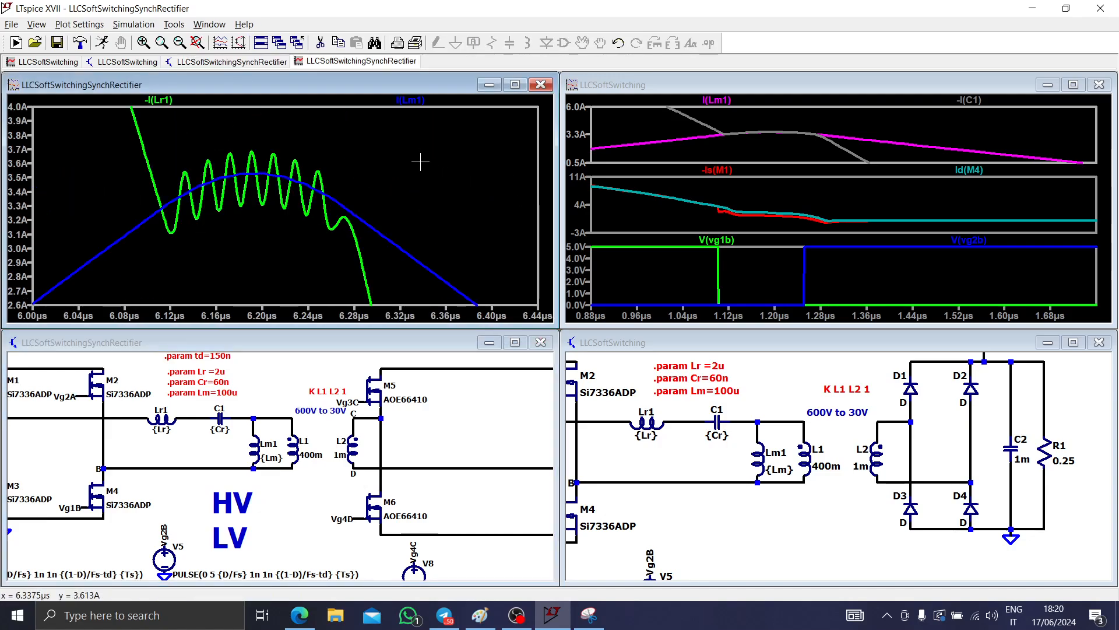
{"action": "left_click", "coordinate": [158, 99]}
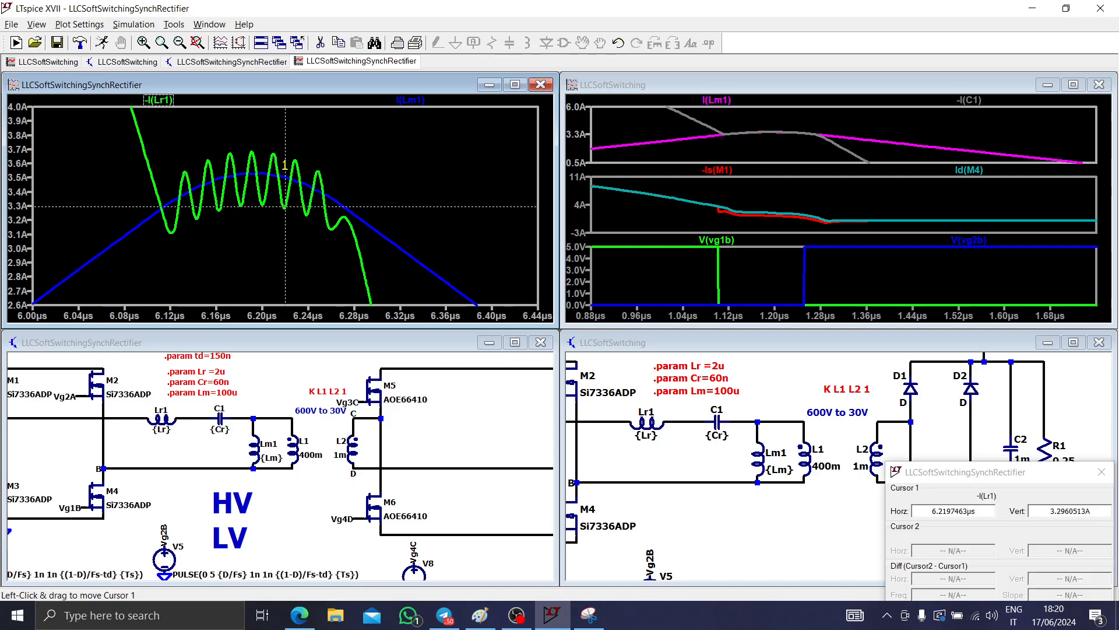
{"action": "mouse_move", "coordinate": [285, 164]}
{"action": "left_mouse_down"}
{"action": "mouse_move", "coordinate": [274, 160]}
{"action": "mouse_move", "coordinate": [293, 170]}
{"action": "left_mouse_up"}
{"action": "left_click", "coordinate": [169, 100]}
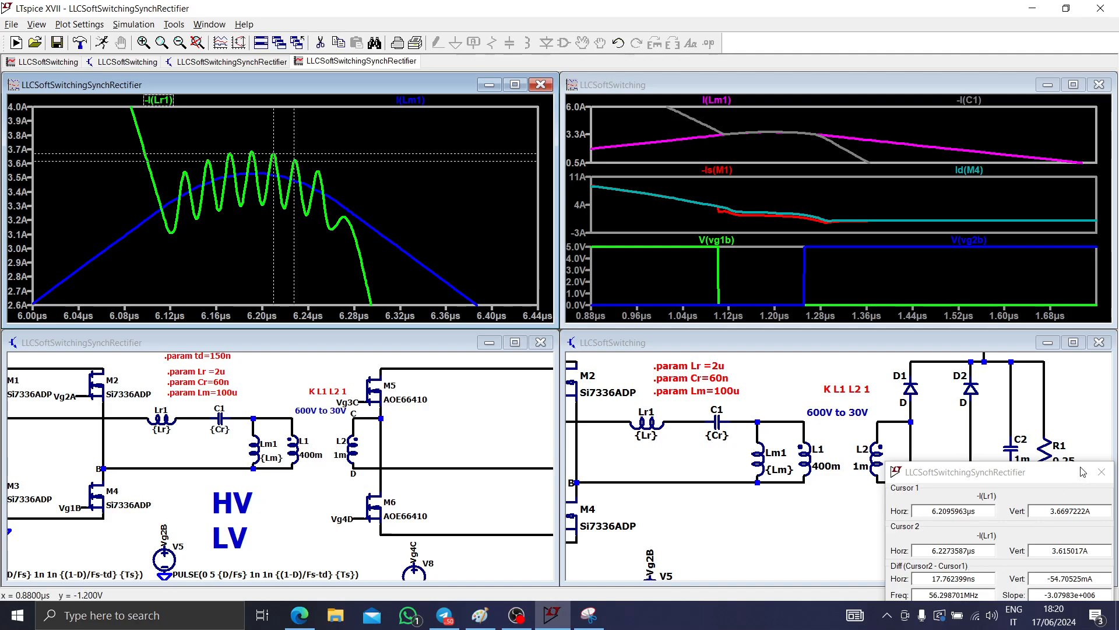
{"action": "left_click", "coordinate": [1101, 471]}
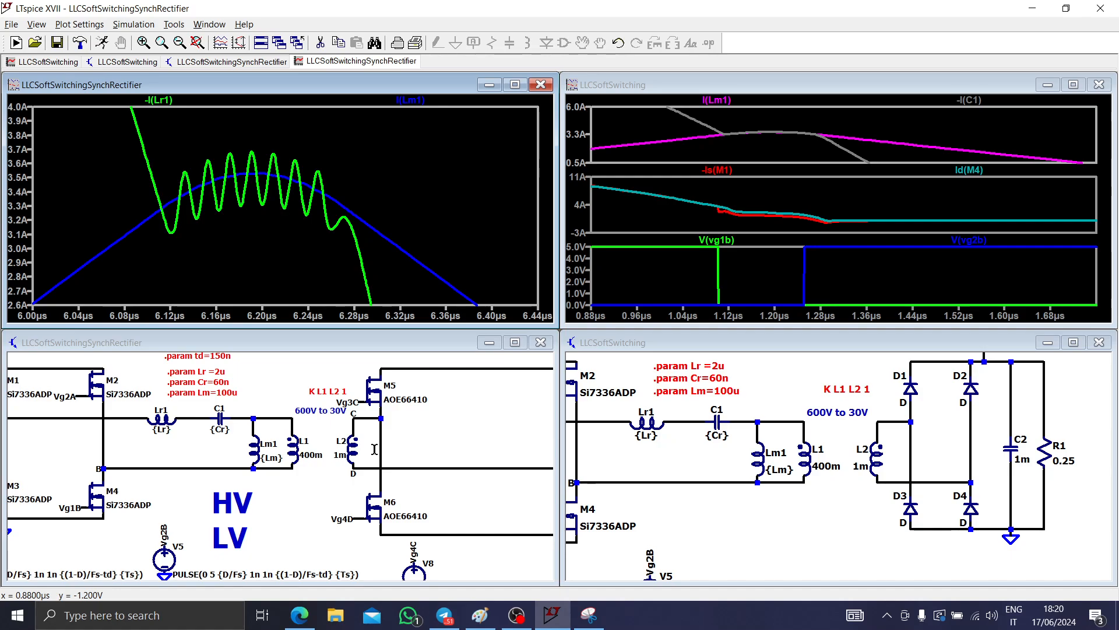
- Plot only L2's current in the LLCSoftSwitchingSynchRectifier simulation and examine its dead-time ringing around 4.9 µs
{"action": "left_click", "coordinate": [354, 437]}
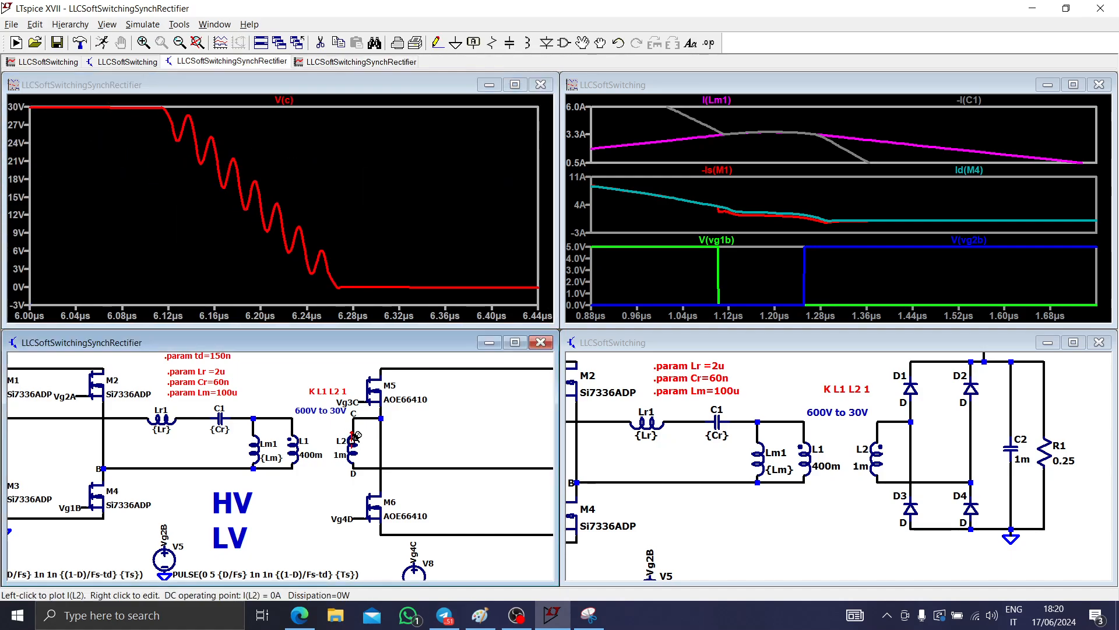
{"action": "right_click", "coordinate": [258, 220]}
{"action": "left_click", "coordinate": [280, 230]}
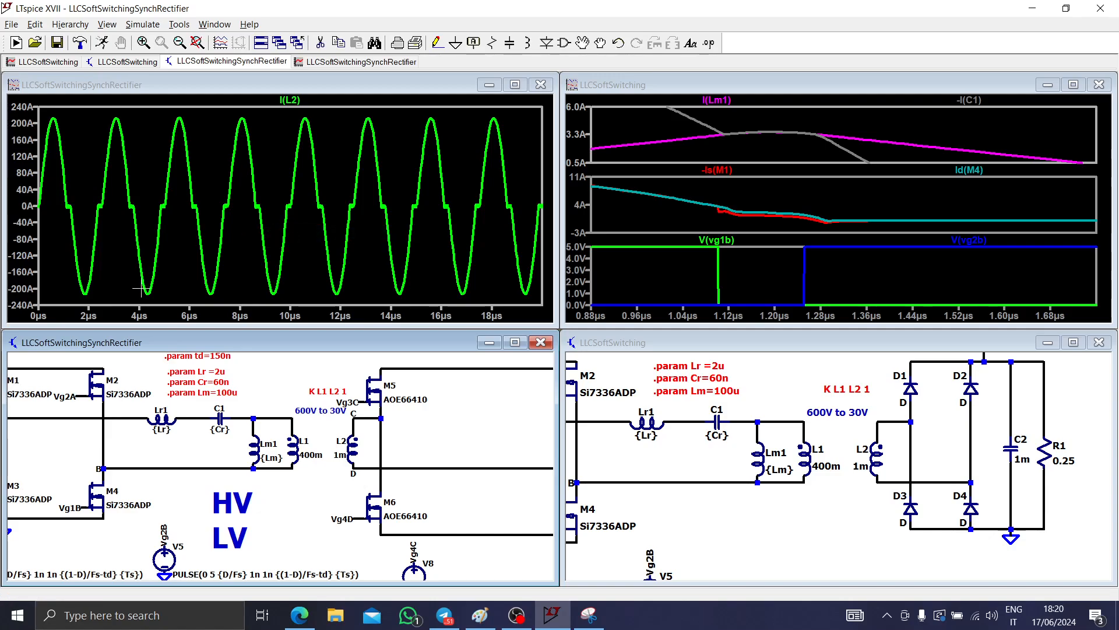
{"action": "left_click_drag", "start_coordinate": [141, 299], "coordinate": [220, 102]}
{"action": "left_click_drag", "start_coordinate": [170, 195], "coordinate": [231, 219]}
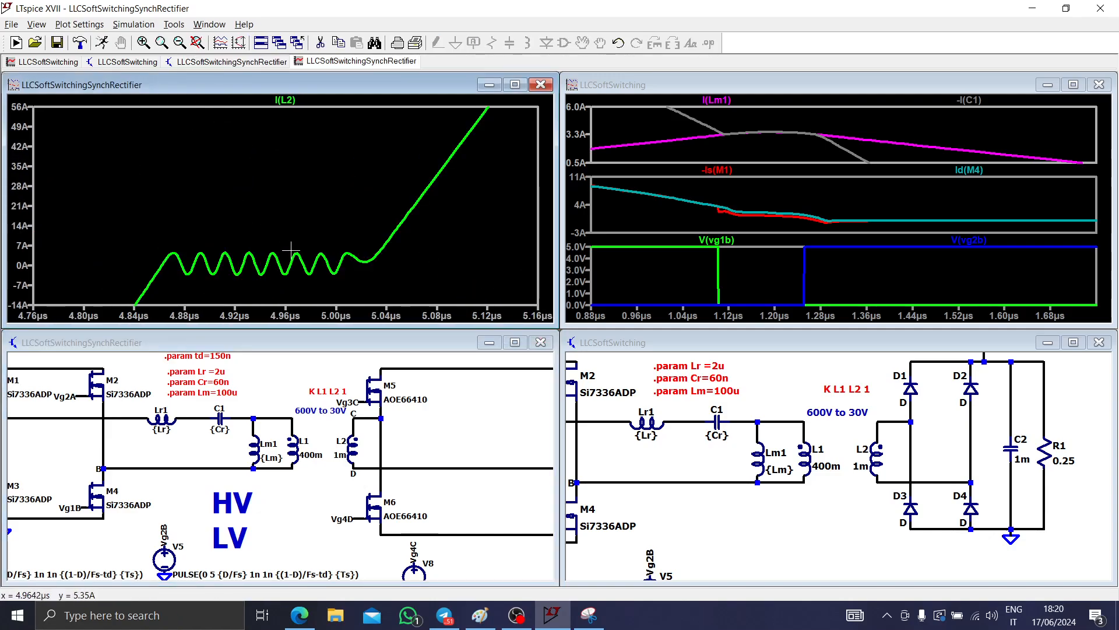
{"action": "right_click", "coordinate": [184, 235]}
{"action": "left_click", "coordinate": [211, 240]}
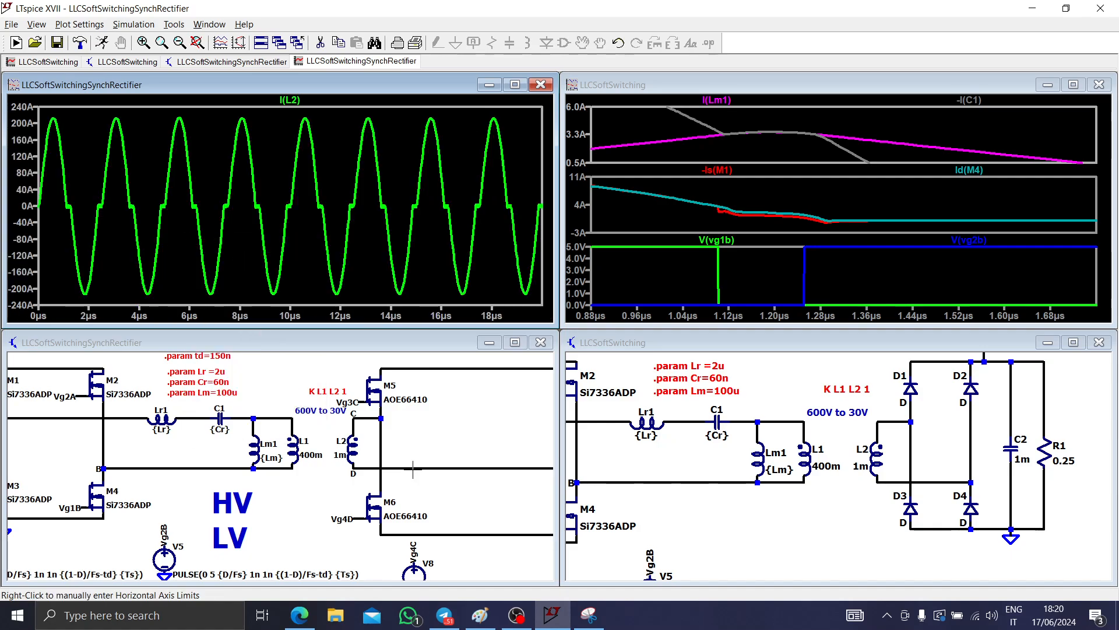
- Maximize the LLCSoftSwitchingSynchRectifier schematic window with the secondary MOSFET bridge in view
{"action": "left_click", "coordinate": [515, 342]}
{"action": "scroll", "coordinate": [482, 282], "scroll_direction": "up", "scroll_amount": 2}
{"action": "scroll", "coordinate": [487, 387], "scroll_direction": "down", "scroll_amount": 3}
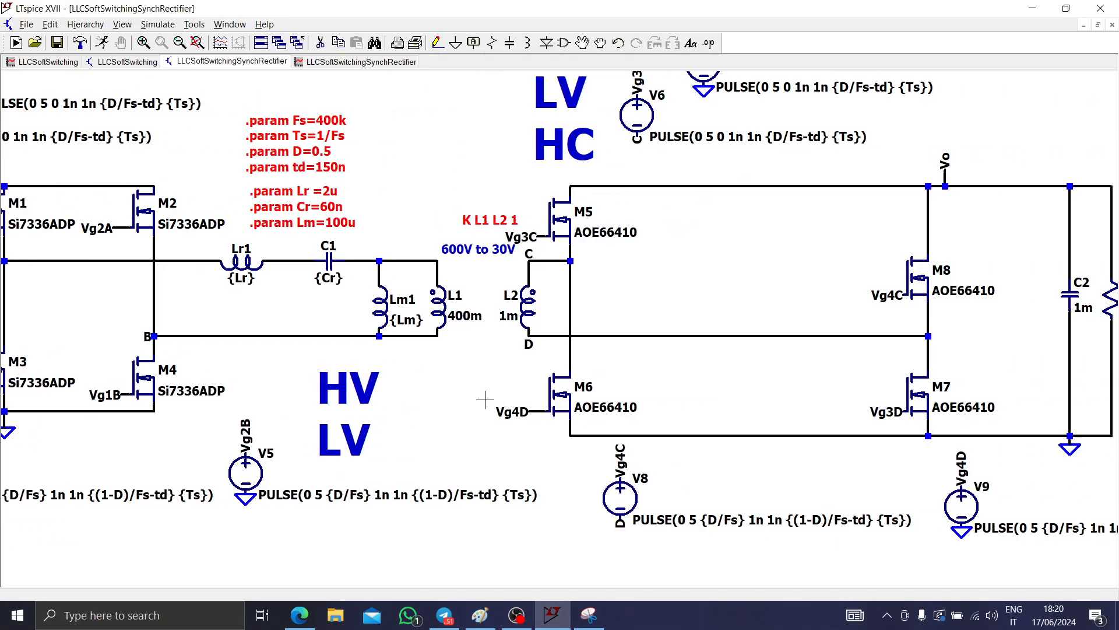
{"action": "scroll", "coordinate": [515, 400], "scroll_direction": "up", "scroll_amount": 3}
{"action": "left_click_drag", "start_coordinate": [709, 440], "coordinate": [632, 332]}
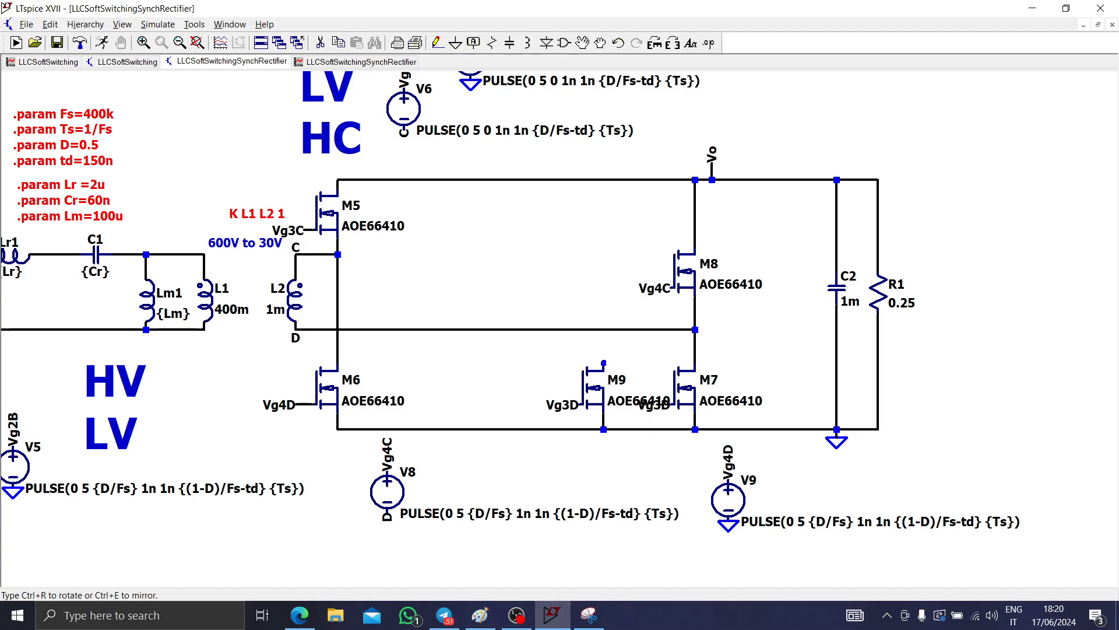
{"action": "key", "text": "Escape"}
{"action": "scroll", "coordinate": [878, 427], "scroll_direction": "down", "scroll_amount": 1}
{"action": "left_click_drag", "start_coordinate": [886, 443], "coordinate": [638, 457]}
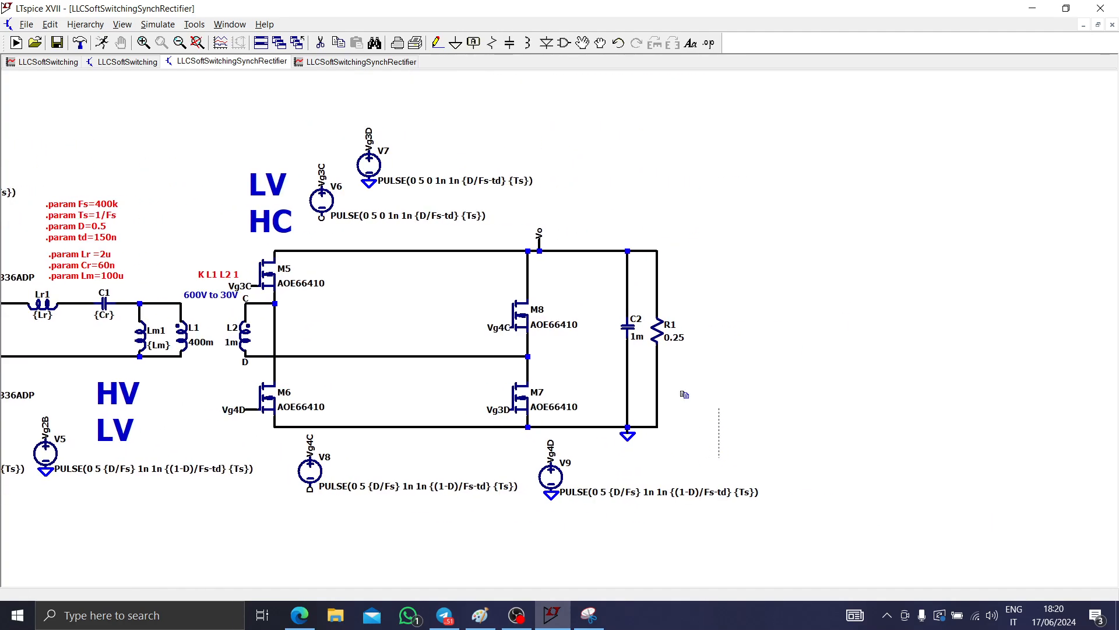
{"action": "left_click_drag", "start_coordinate": [719, 458], "coordinate": [475, 215]}
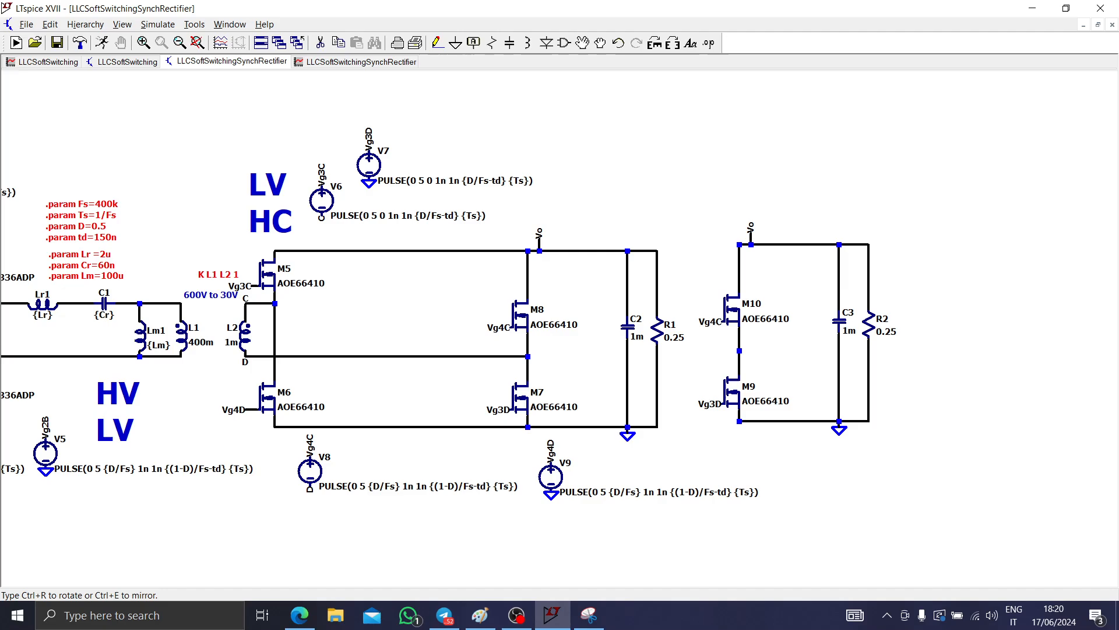
{"action": "key", "text": "Escape"}
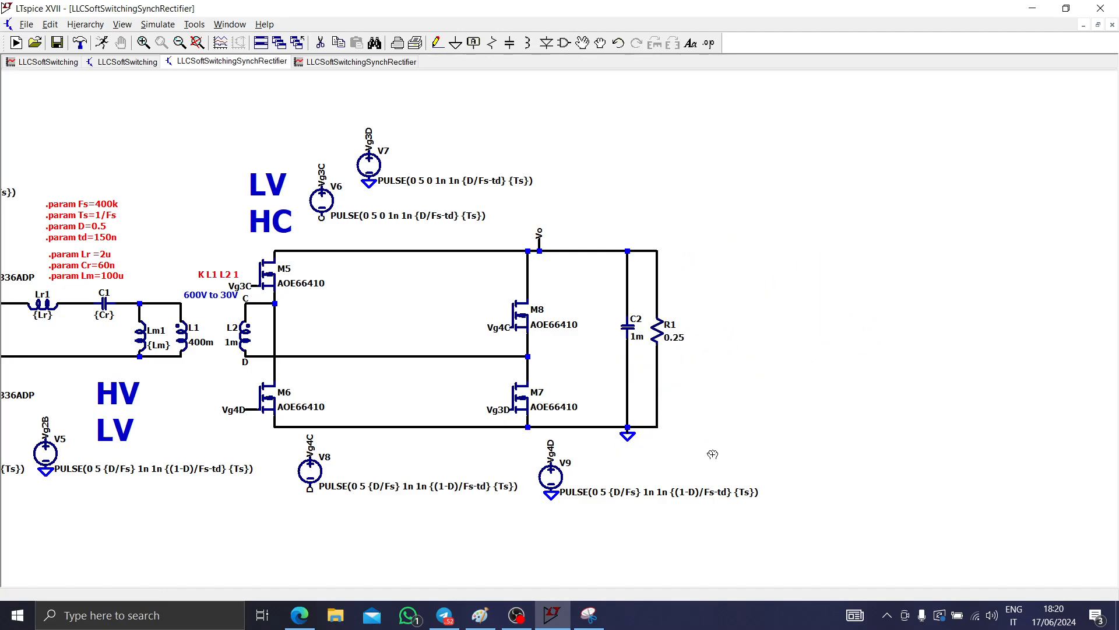
- Move the M7-M8 leg with C2 and R1 away from M5 and M6, and copy M6 with its Vg4D label onto the ground rail
{"action": "left_click_drag", "start_coordinate": [713, 454], "coordinate": [463, 224]}
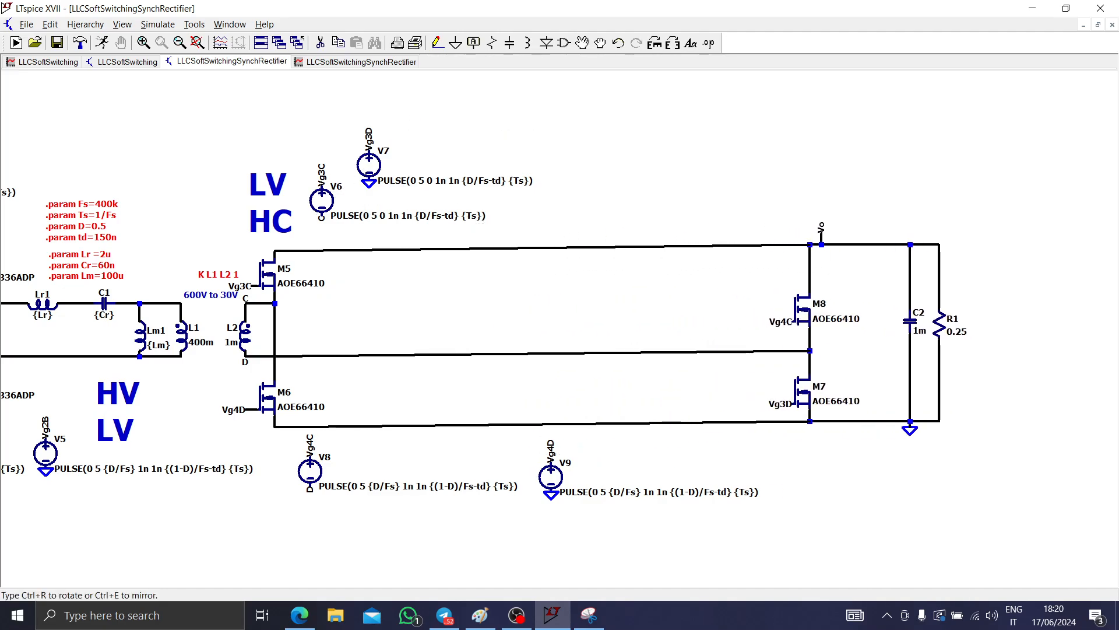
{"action": "left_click", "coordinate": [792, 340]}
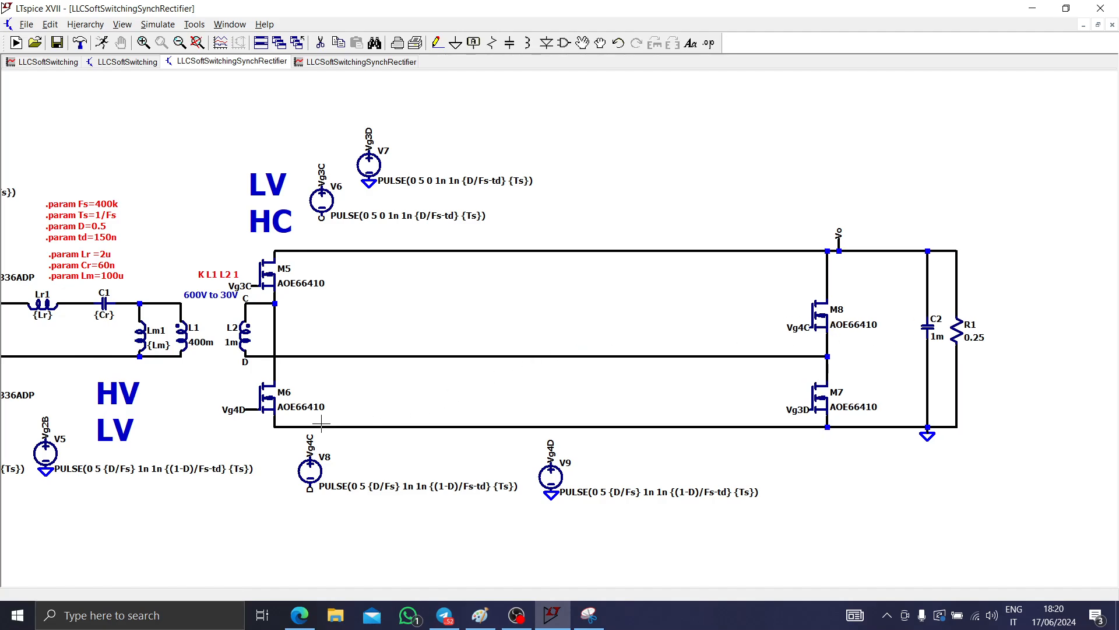
{"action": "scroll", "coordinate": [322, 424], "scroll_direction": "up", "scroll_amount": 2}
{"action": "left_click_drag", "start_coordinate": [223, 349], "coordinate": [194, 328]}
{"action": "left_click", "coordinate": [357, 328]}
{"action": "key", "text": "Escape"}
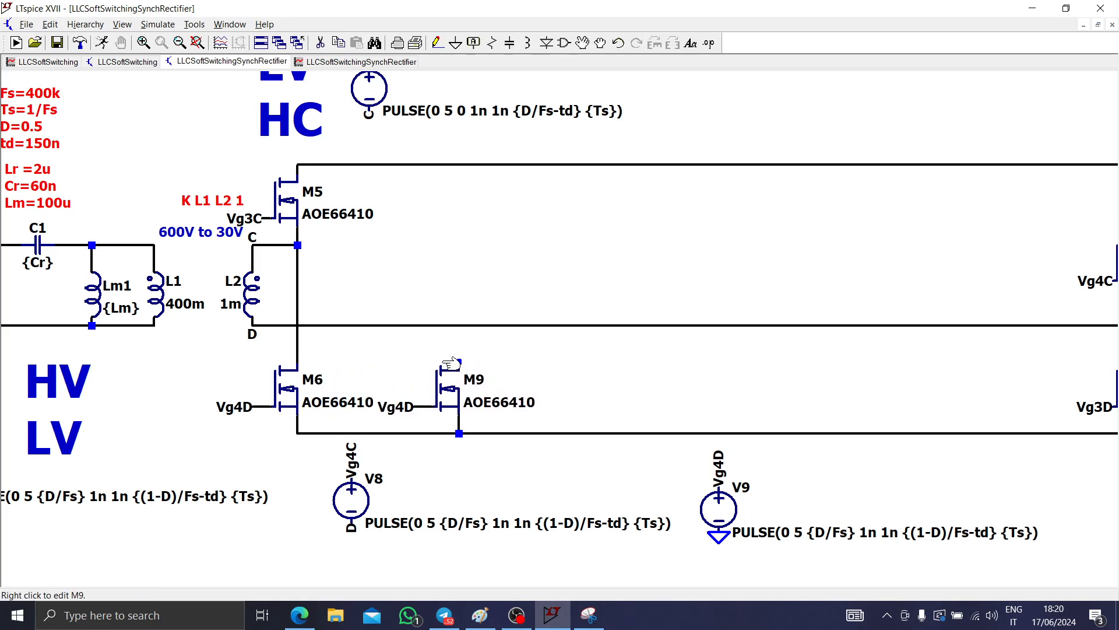
- Wire M9's drain up to the node D line
{"action": "key", "text": "F3"}
{"action": "left_click", "coordinate": [459, 361]}
{"action": "left_click", "coordinate": [459, 326]}
{"action": "key", "text": "Escape"}
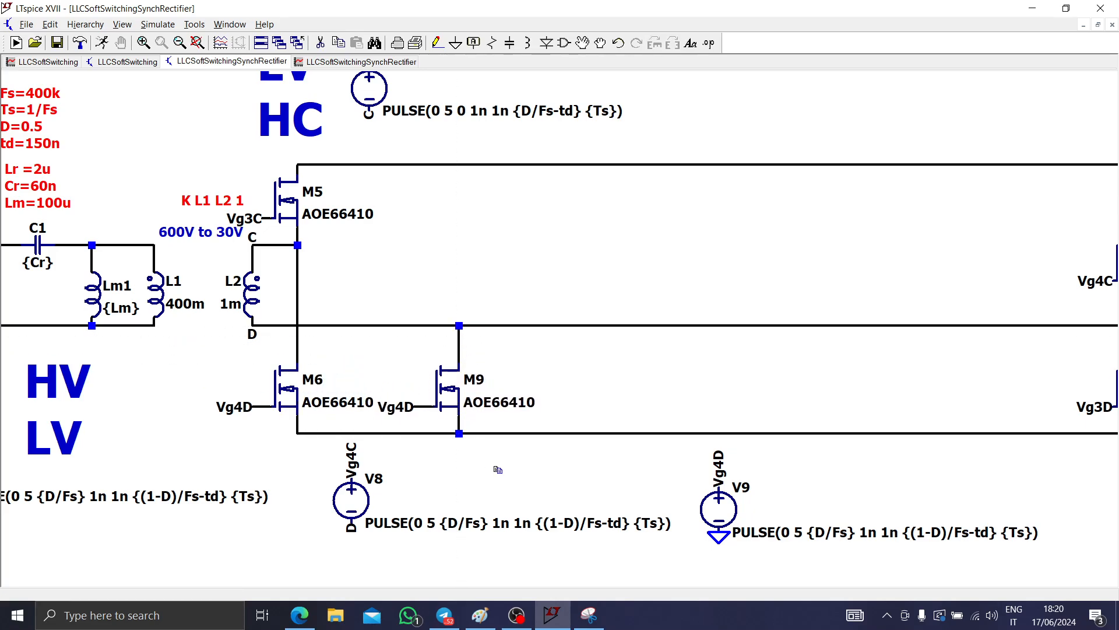
- Copy M9 with its Vg4D label further along the ground rail and wire the copy's drain to the node D line
{"action": "left_click_drag", "start_coordinate": [503, 456], "coordinate": [358, 324]}
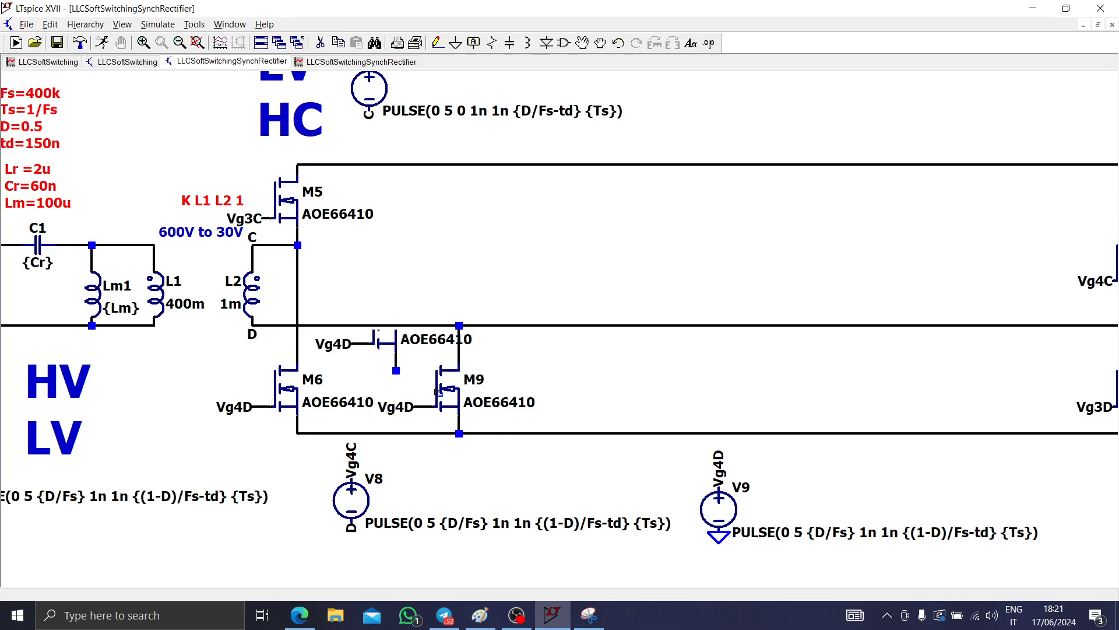
{"action": "left_click", "coordinate": [604, 391]}
{"action": "key", "text": "Escape"}
{"action": "key", "text": "F3"}
{"action": "left_click", "coordinate": [628, 361]}
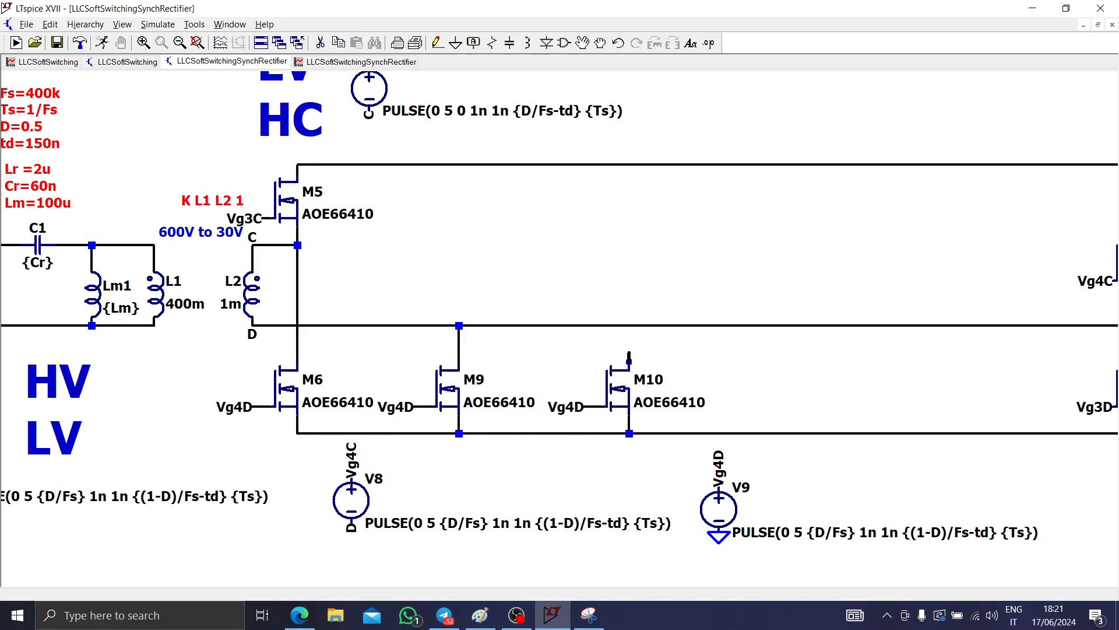
{"action": "left_click", "coordinate": [629, 325]}
{"action": "key", "text": "Escape"}
- Copy M7 with its Vg3D label beside the original on the ground rail and wire the copy's drain to node D
{"action": "scroll", "coordinate": [802, 389], "scroll_direction": "down", "scroll_amount": 1}
{"action": "left_click_drag", "start_coordinate": [802, 389], "coordinate": [452, 401]}
{"action": "key", "text": "F6"}
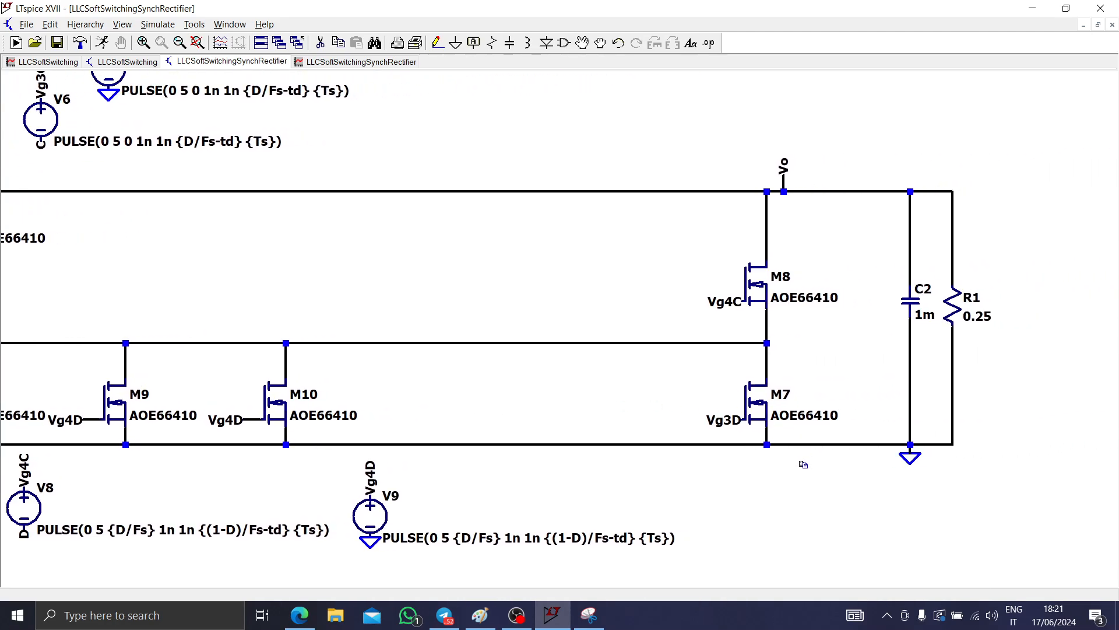
{"action": "left_click_drag", "start_coordinate": [803, 464], "coordinate": [694, 342]}
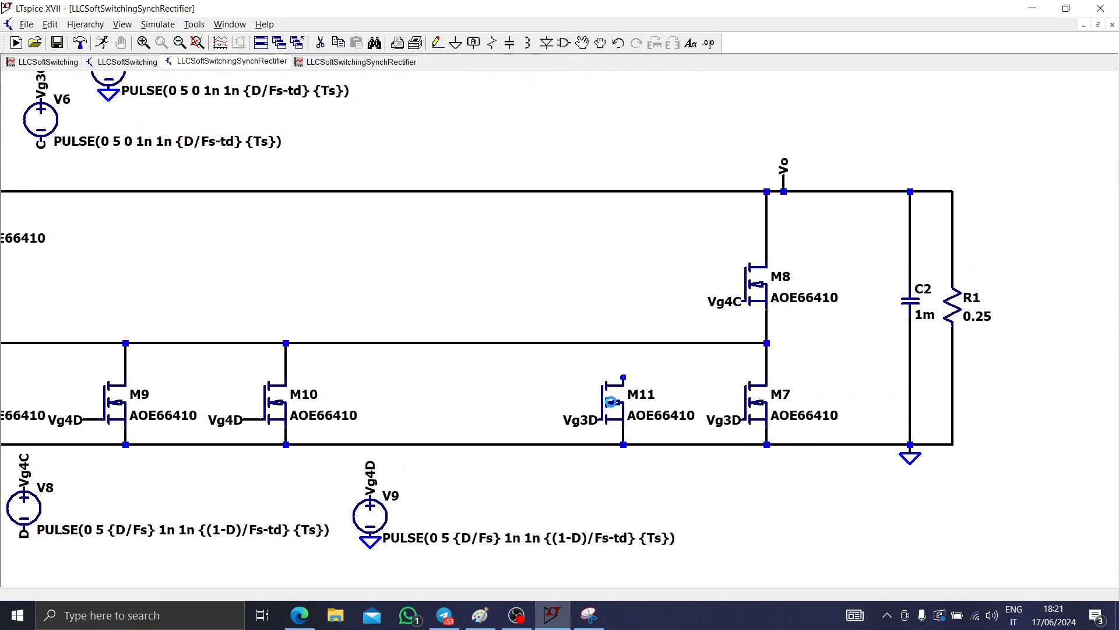
{"action": "key", "text": "F3"}
{"action": "left_click", "coordinate": [623, 377]}
{"action": "left_click", "coordinate": [623, 343]}
{"action": "key", "text": "Escape"}
- Delete the wires from the drains of M9 and M10 to node D and connect both drains to node C instead
{"action": "left_click_drag", "start_coordinate": [508, 391], "coordinate": [786, 386]}
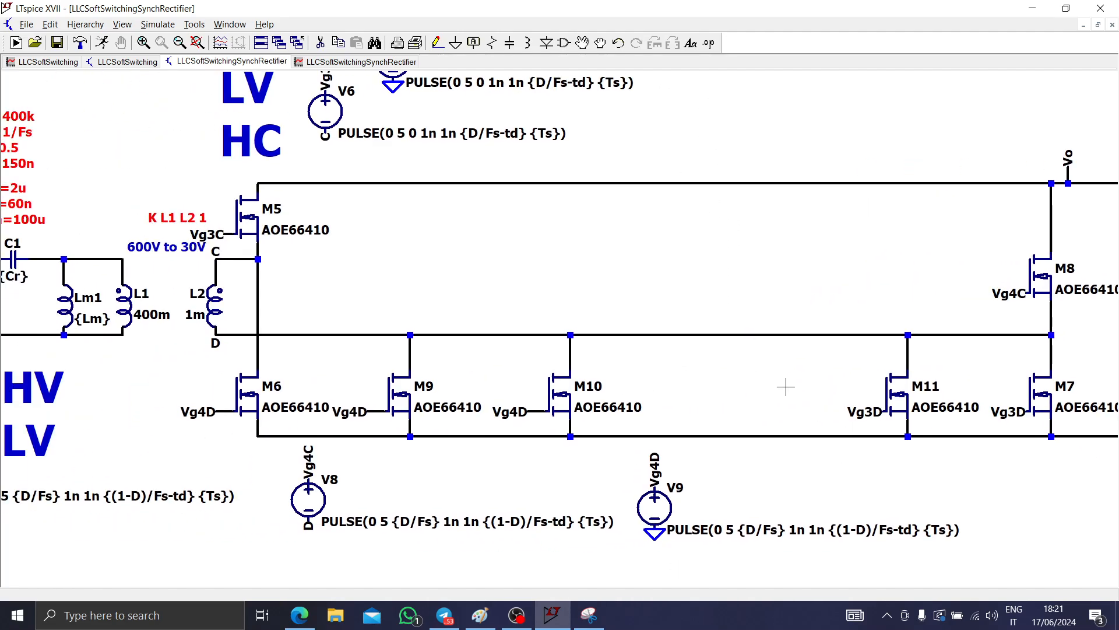
{"action": "key", "text": "F5"}
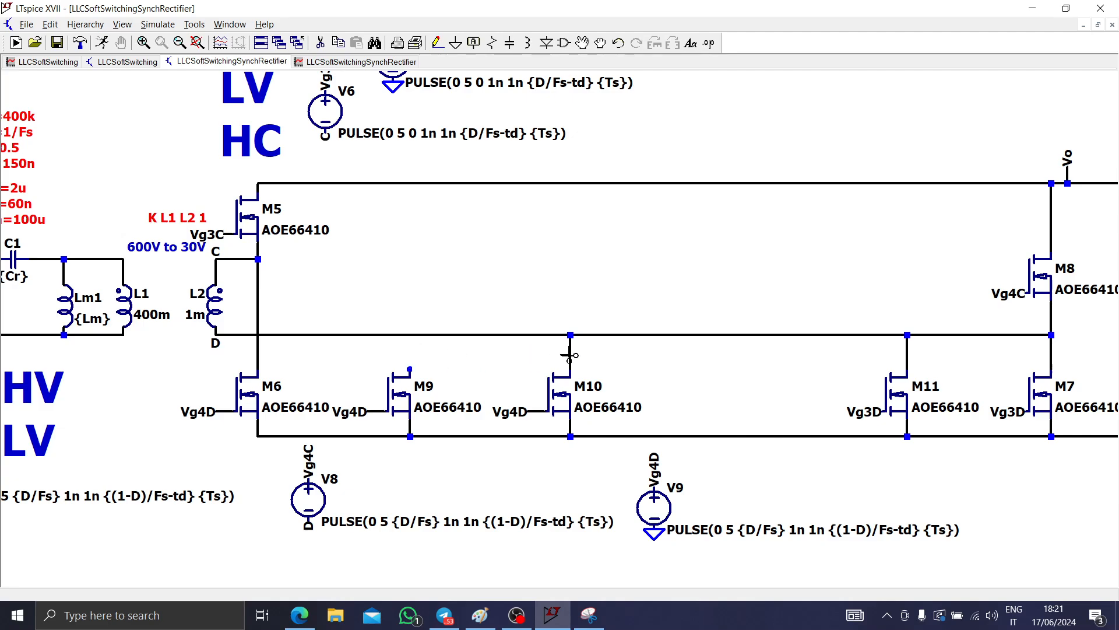
{"action": "key", "text": "F3"}
{"action": "left_click", "coordinate": [570, 369]}
{"action": "left_click", "coordinate": [570, 360]}
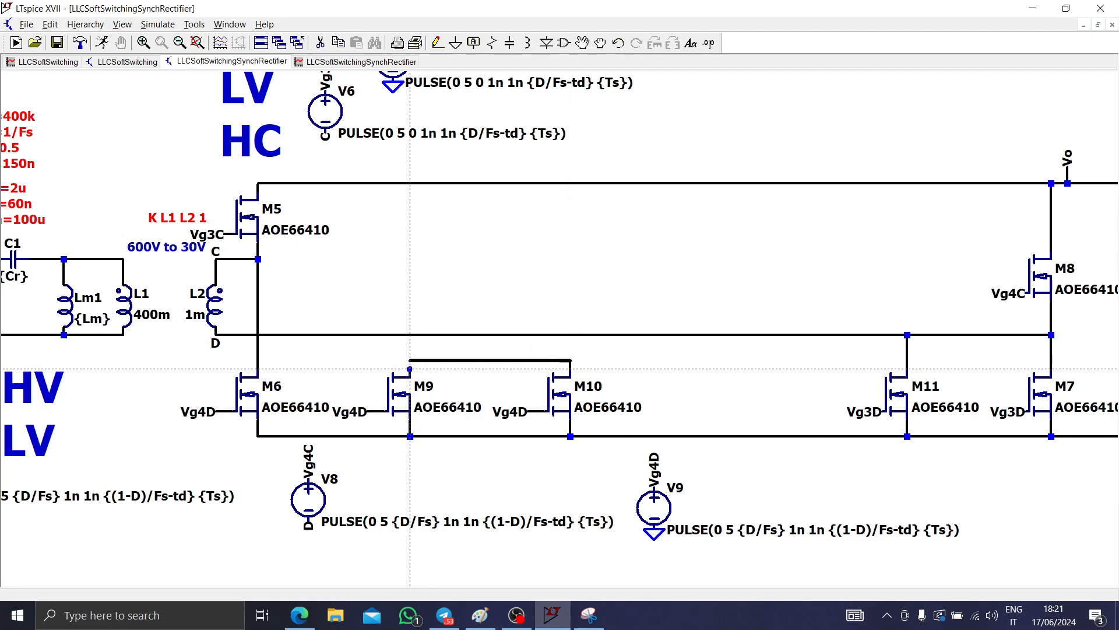
{"action": "key", "text": "Escape"}
{"action": "left_click", "coordinate": [258, 258]}
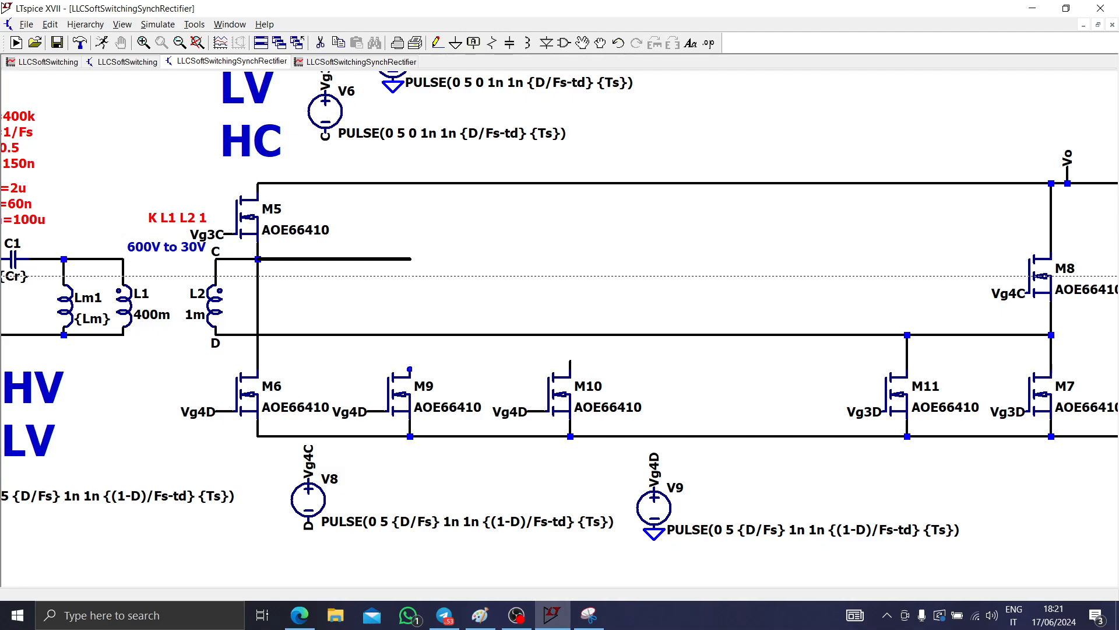
{"action": "left_click", "coordinate": [410, 368]}
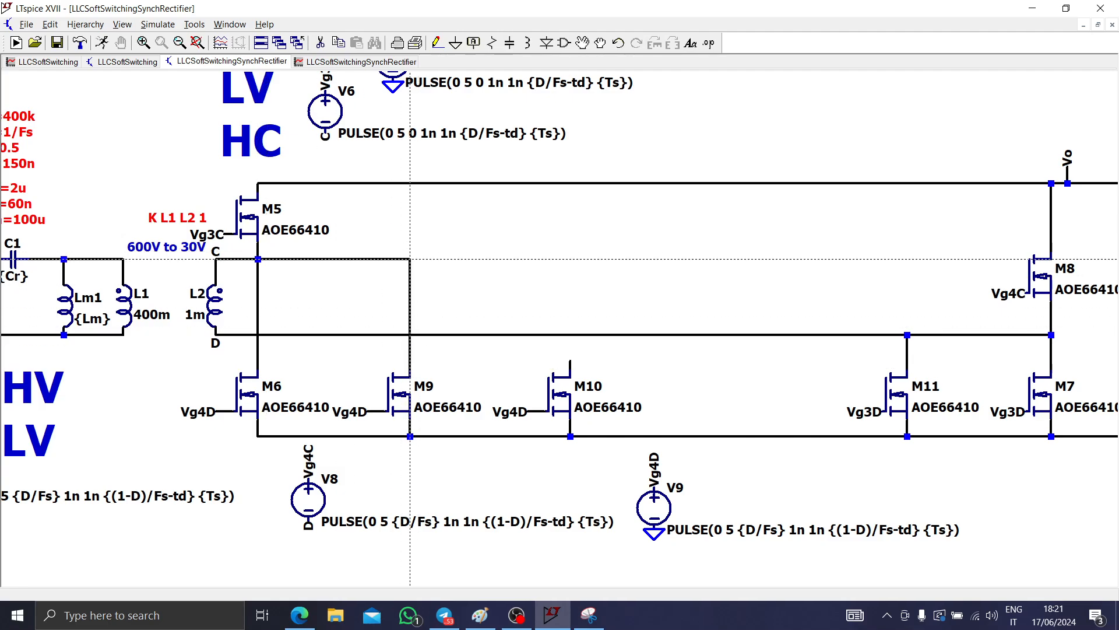
{"action": "left_click", "coordinate": [570, 259]}
{"action": "key", "text": "Escape"}
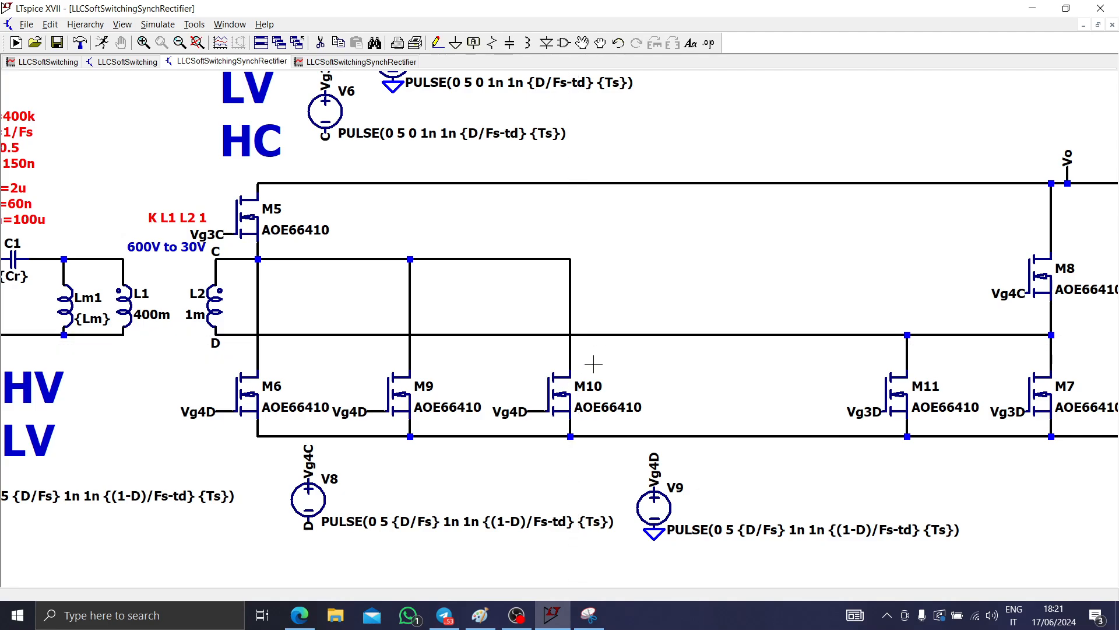
- Copy M11 with its Vg3D label between M10 and M11, wiring the copy's source to the ground rail and its drain to node D
{"action": "scroll", "coordinate": [687, 378], "scroll_direction": "down", "scroll_amount": 2}
{"action": "left_click_drag", "start_coordinate": [687, 379], "coordinate": [481, 398]}
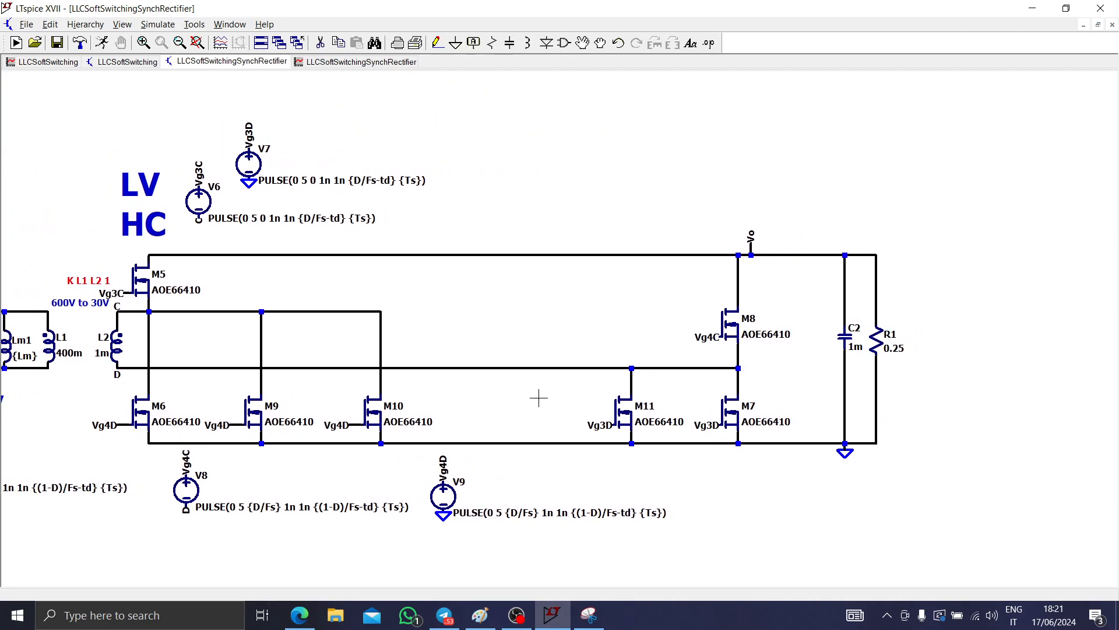
{"action": "scroll", "coordinate": [634, 401], "scroll_direction": "up", "scroll_amount": 2}
{"action": "key", "text": "F6"}
{"action": "left_click_drag", "start_coordinate": [555, 371], "coordinate": [700, 479]}
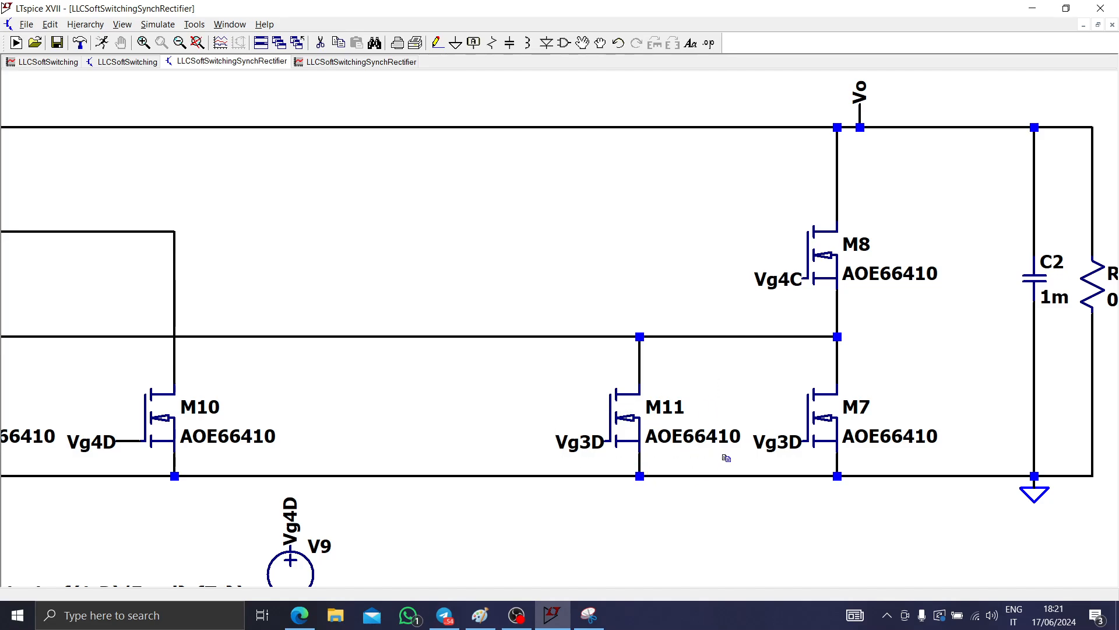
{"action": "left_click", "coordinate": [551, 466]}
{"action": "key", "text": "F3"}
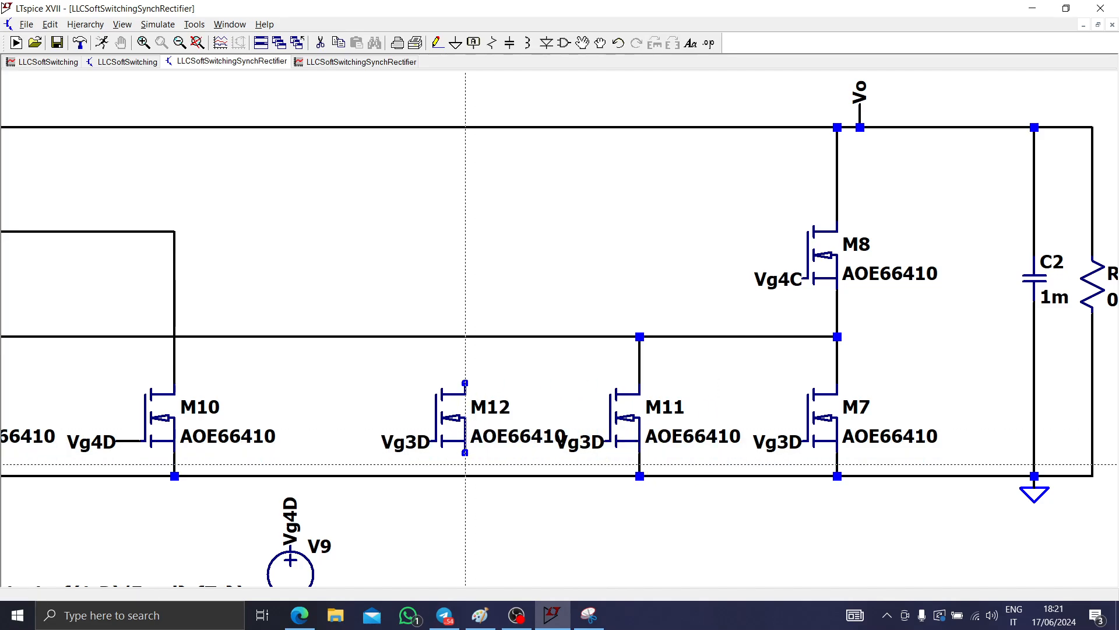
{"action": "left_click", "coordinate": [465, 475]}
{"action": "left_click", "coordinate": [476, 336]}
{"action": "key", "text": "Escape"}
- Copy M8 with its Vg4C label above M11, wiring the copy's source to node D and its drain to the Vo rail
{"action": "scroll", "coordinate": [415, 369], "scroll_direction": "down", "scroll_amount": 2}
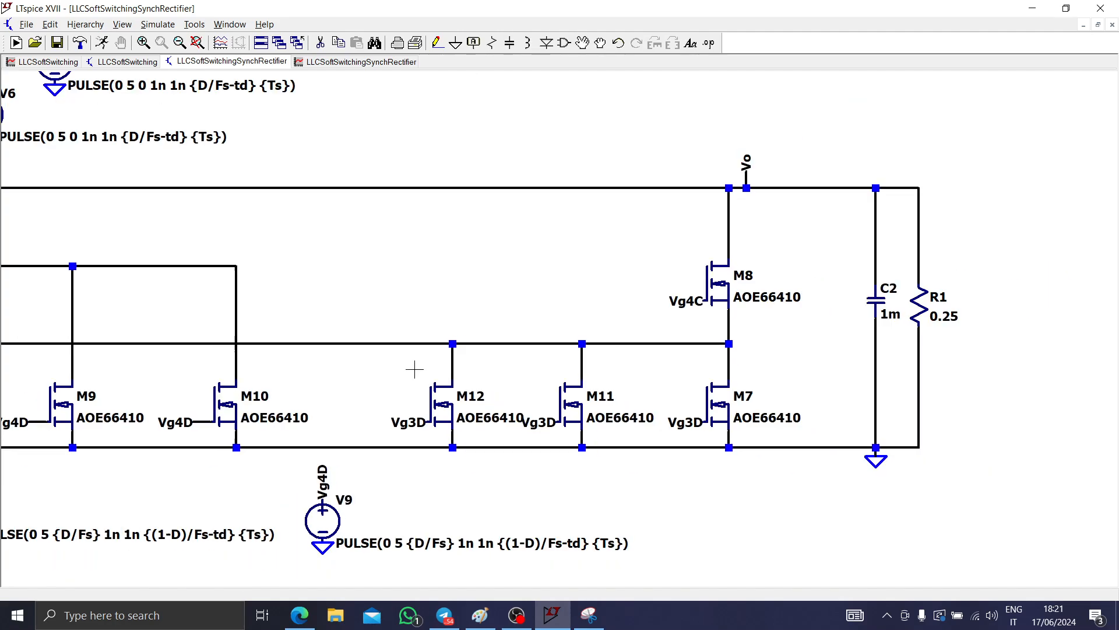
{"action": "left_click_drag", "start_coordinate": [415, 369], "coordinate": [468, 398]}
{"action": "key", "text": "F6"}
{"action": "left_click_drag", "start_coordinate": [862, 352], "coordinate": [673, 238]}
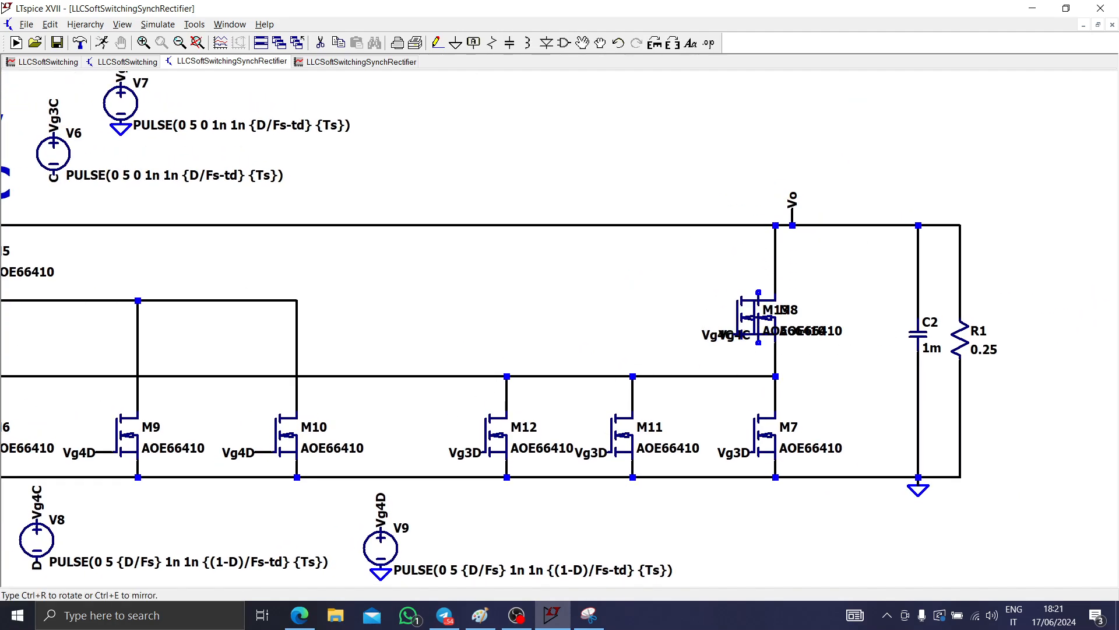
{"action": "left_click", "coordinate": [640, 384]}
{"action": "key", "text": "F3"}
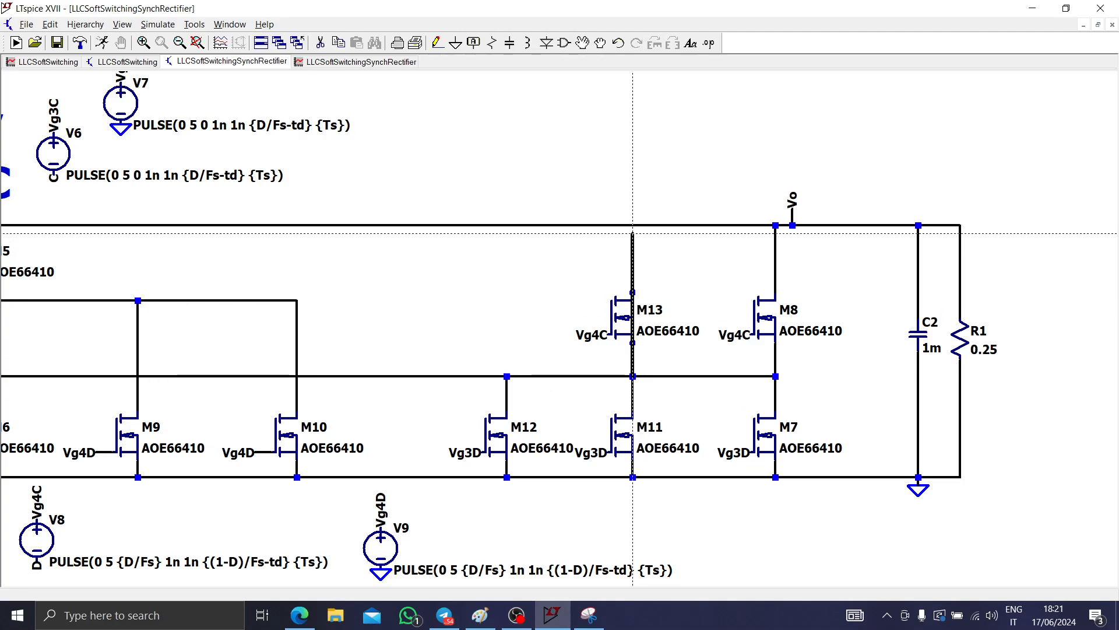
{"action": "left_click", "coordinate": [632, 376]}
{"action": "left_click", "coordinate": [633, 225]}
{"action": "key", "text": "F6"}
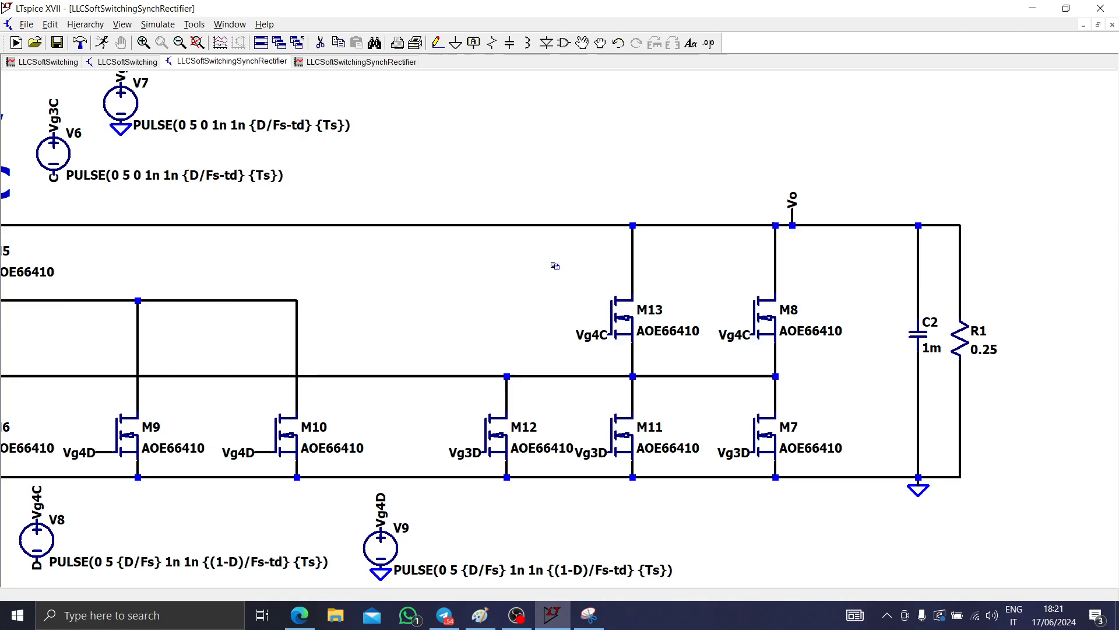
- Copy M13 with its Vg4C label above M12, wiring the copy's source to node D and its drain to the Vo rail
{"action": "left_click_drag", "start_coordinate": [557, 264], "coordinate": [721, 356]}
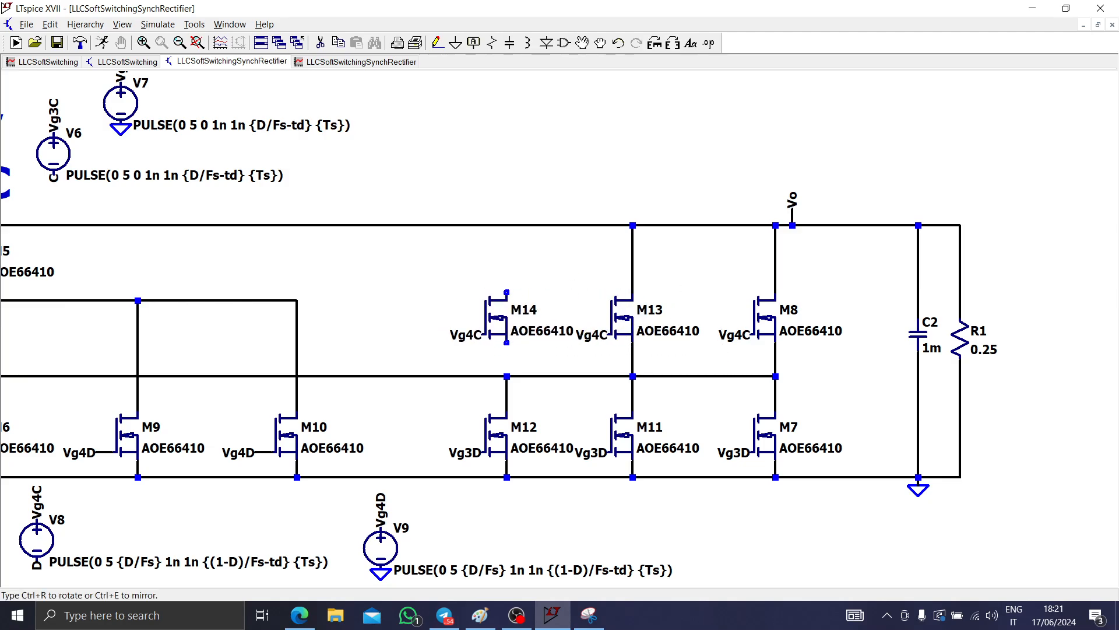
{"action": "left_click", "coordinate": [507, 368]}
{"action": "key", "text": "F3"}
{"action": "left_click", "coordinate": [507, 376]}
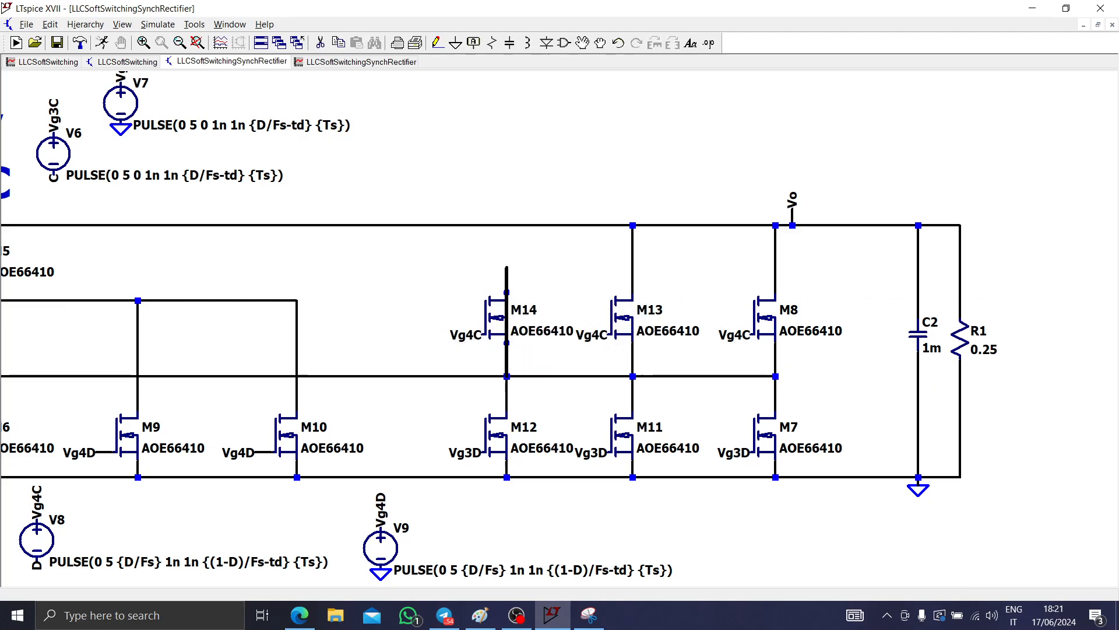
{"action": "left_click", "coordinate": [507, 225]}
{"action": "key", "text": "Escape"}
- Copy M5 with its Vg3C and C labels above M9 and above M10, connecting each copy between the Vo rail and node C
{"action": "left_click_drag", "start_coordinate": [435, 291], "coordinate": [838, 295]}
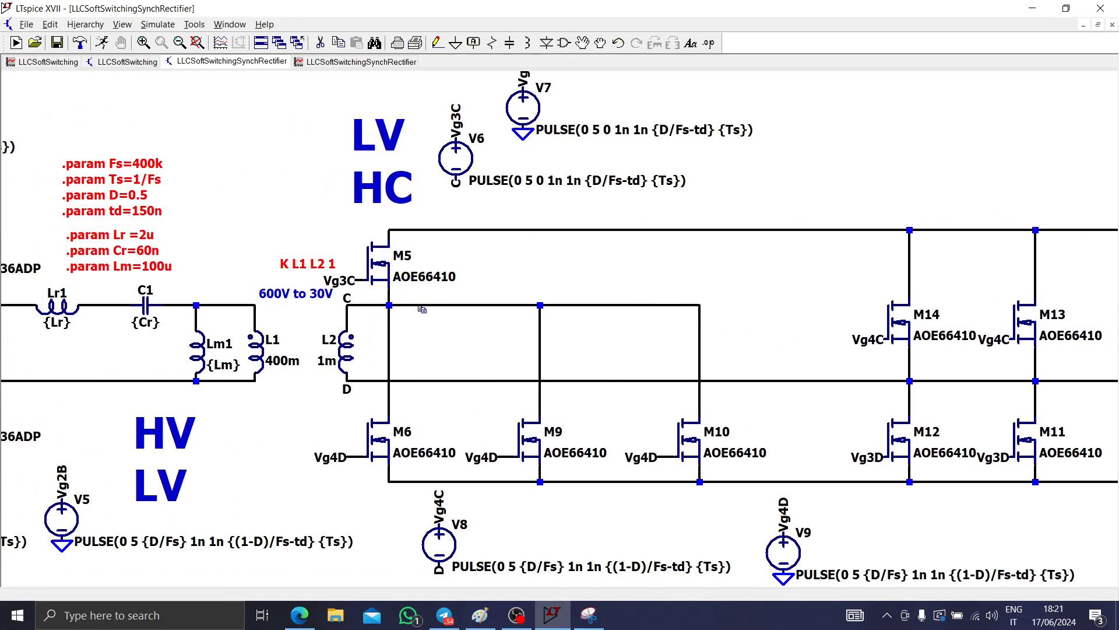
{"action": "left_click_drag", "start_coordinate": [320, 210], "coordinate": [313, 209]}
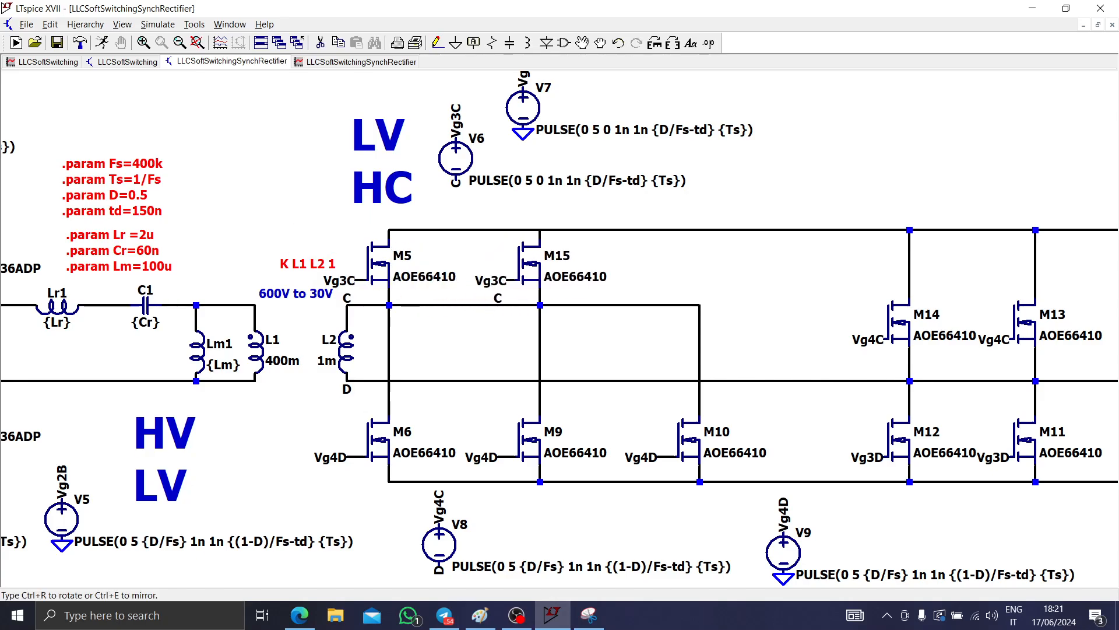
{"action": "left_click", "coordinate": [521, 257]}
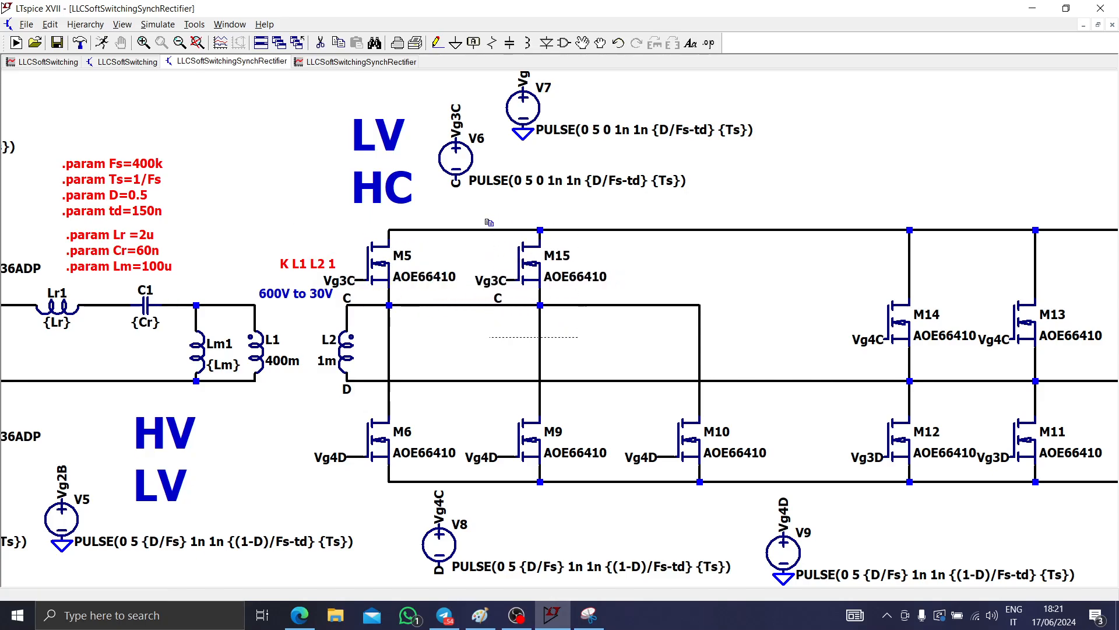
{"action": "left_click_drag", "start_coordinate": [489, 222], "coordinate": [459, 213]}
{"action": "left_click", "coordinate": [680, 257]}
{"action": "key", "text": "Escape"}
- Shift the node D MOSFET group, M7, M8 and M11 to M14, together with Vo, C2 and R1, closer to M10 and M16
{"action": "scroll", "coordinate": [663, 341], "scroll_direction": "down", "scroll_amount": 1}
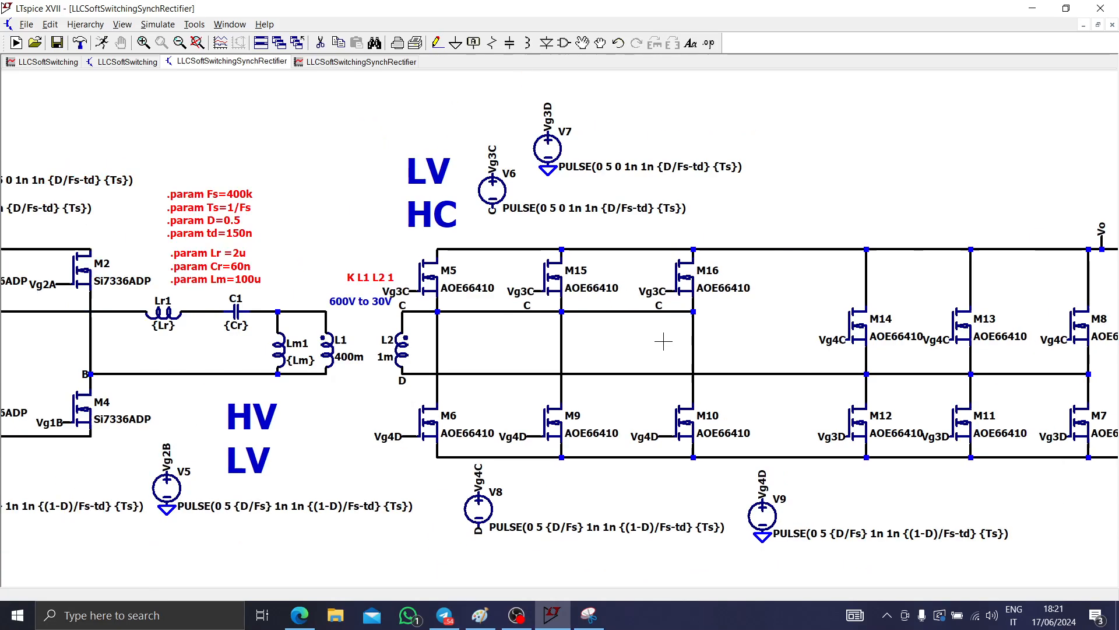
{"action": "scroll", "coordinate": [663, 341], "scroll_direction": "down", "scroll_amount": 1}
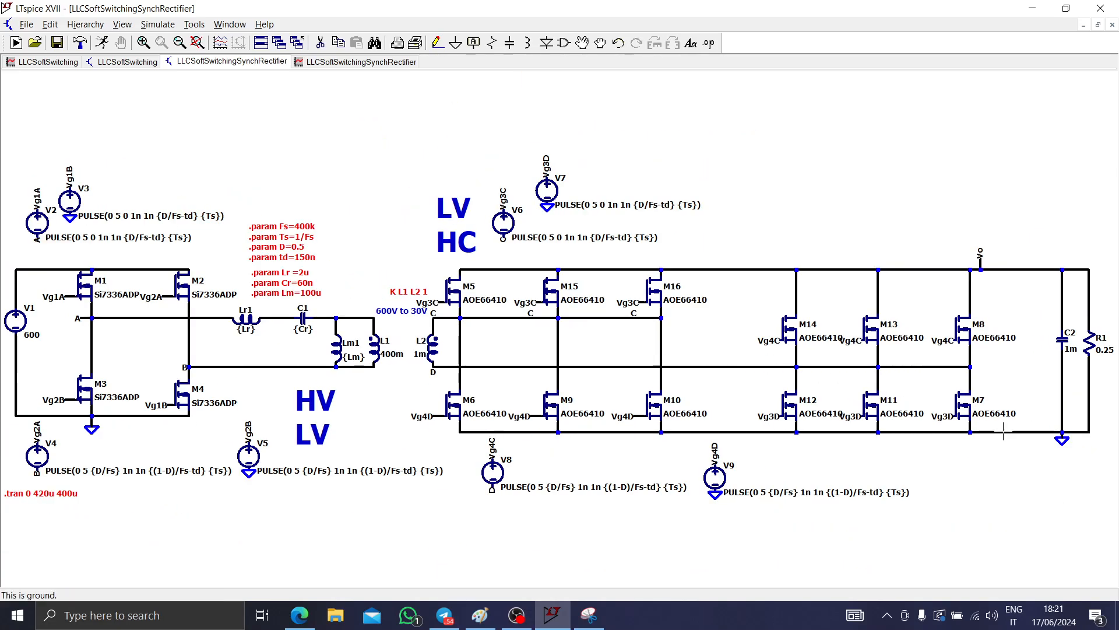
{"action": "left_click_drag", "start_coordinate": [1056, 369], "coordinate": [723, 188]}
{"action": "left_click", "coordinate": [839, 332]}
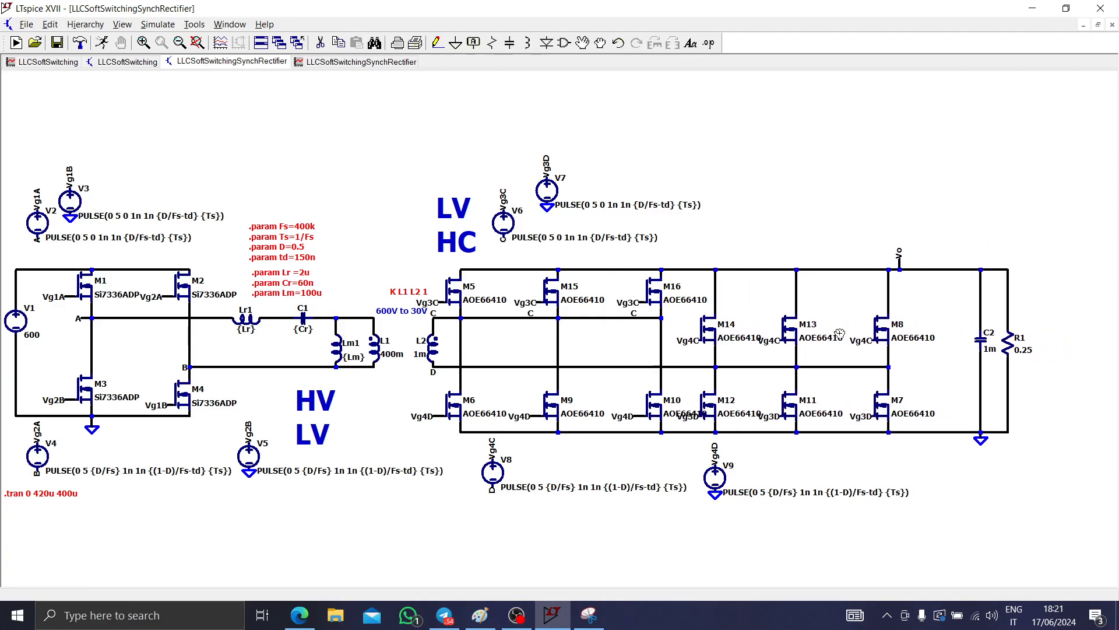
{"action": "key", "text": "Escape"}
{"action": "key", "text": "space"}
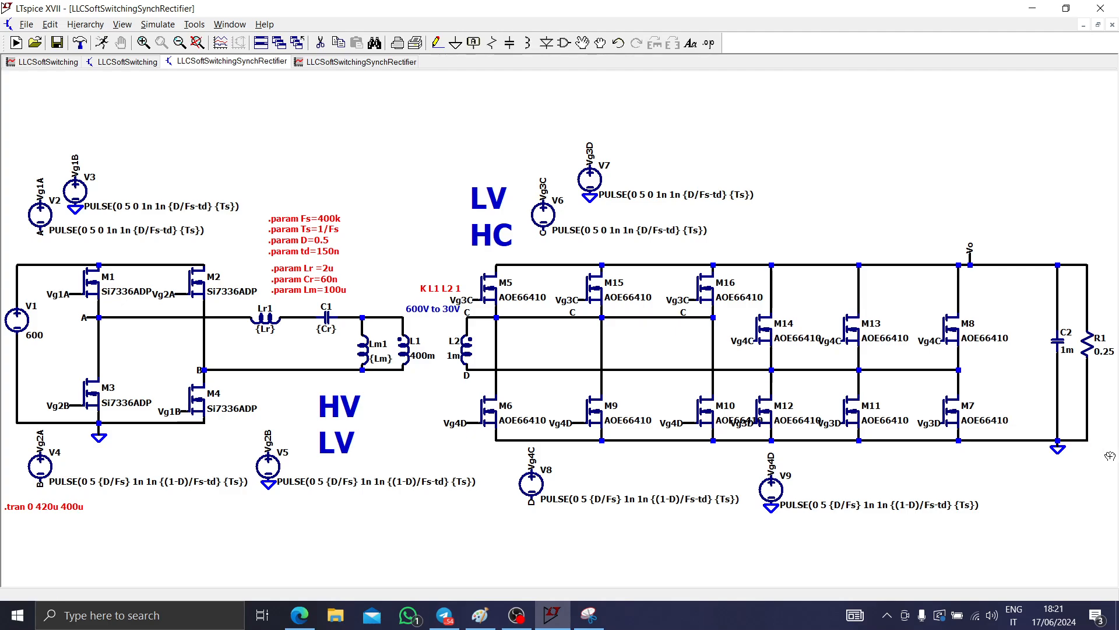
- Move C2, R1 and the output ground closer to M7 and M8, keeping their wires connected
{"action": "left_click_drag", "start_coordinate": [1111, 456], "coordinate": [1008, 220]}
{"action": "left_click", "coordinate": [974, 219]}
{"action": "key", "text": "Escape"}
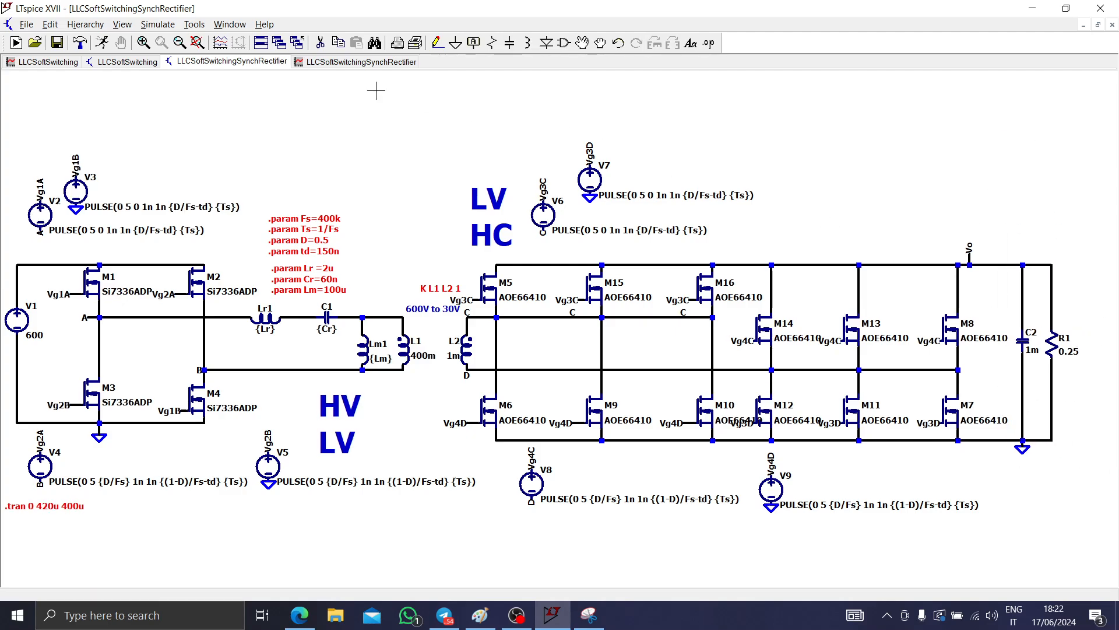
- Run the simulation and plot M12's drain current with inverted sign as -Id(M12)
{"action": "left_click", "coordinate": [102, 43]}
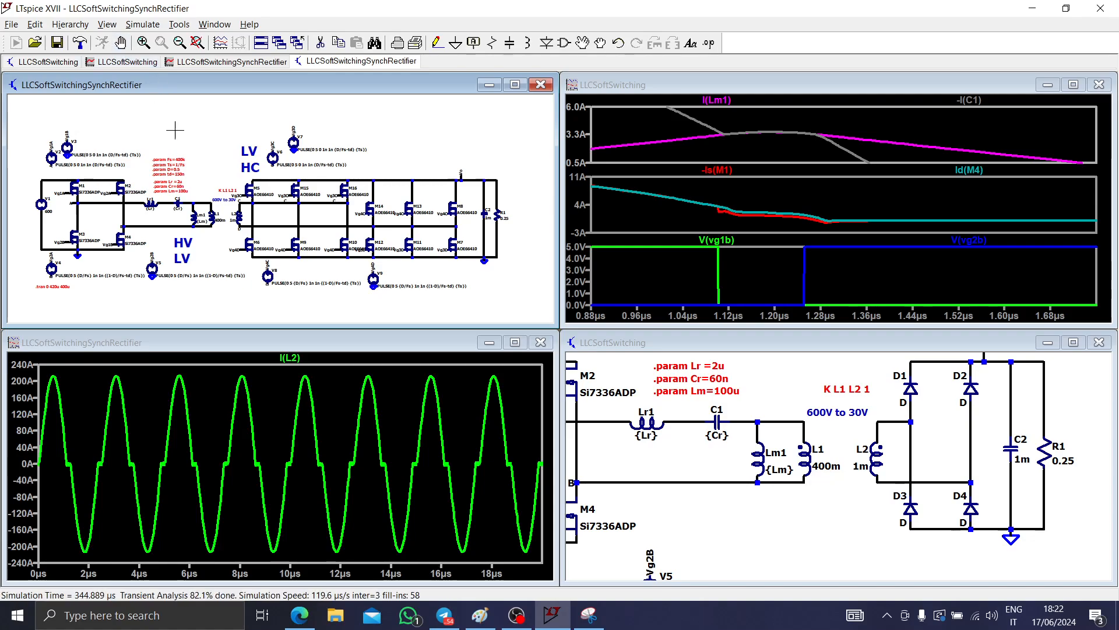
{"action": "scroll", "coordinate": [333, 272], "scroll_direction": "up", "scroll_amount": 4}
{"action": "scroll", "coordinate": [332, 271], "scroll_direction": "up", "scroll_amount": 3}
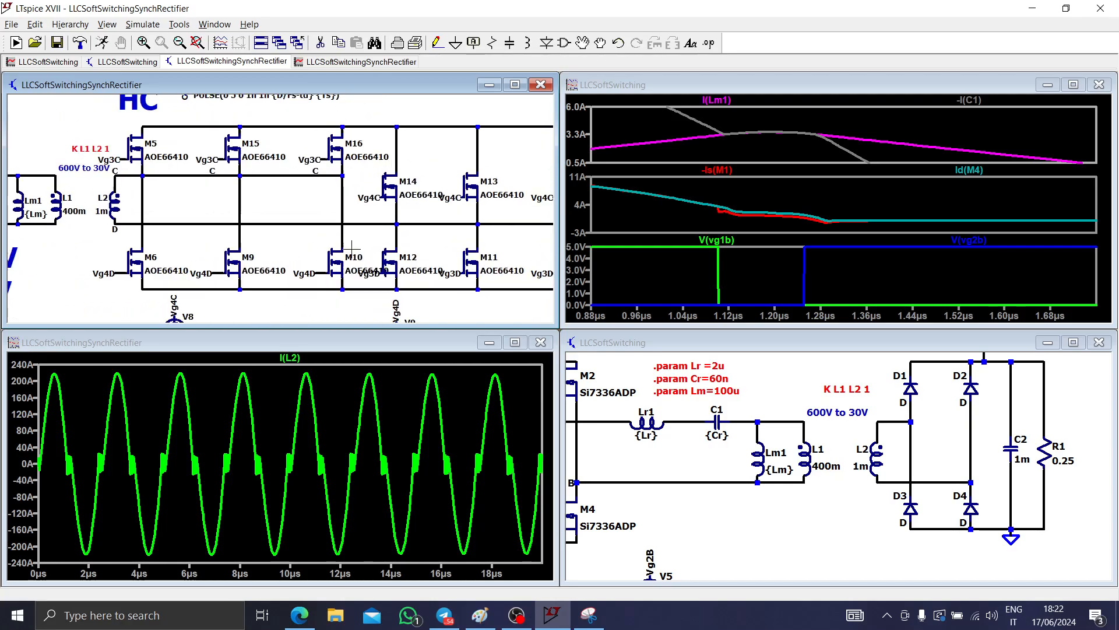
{"action": "left_click", "coordinate": [411, 238]}
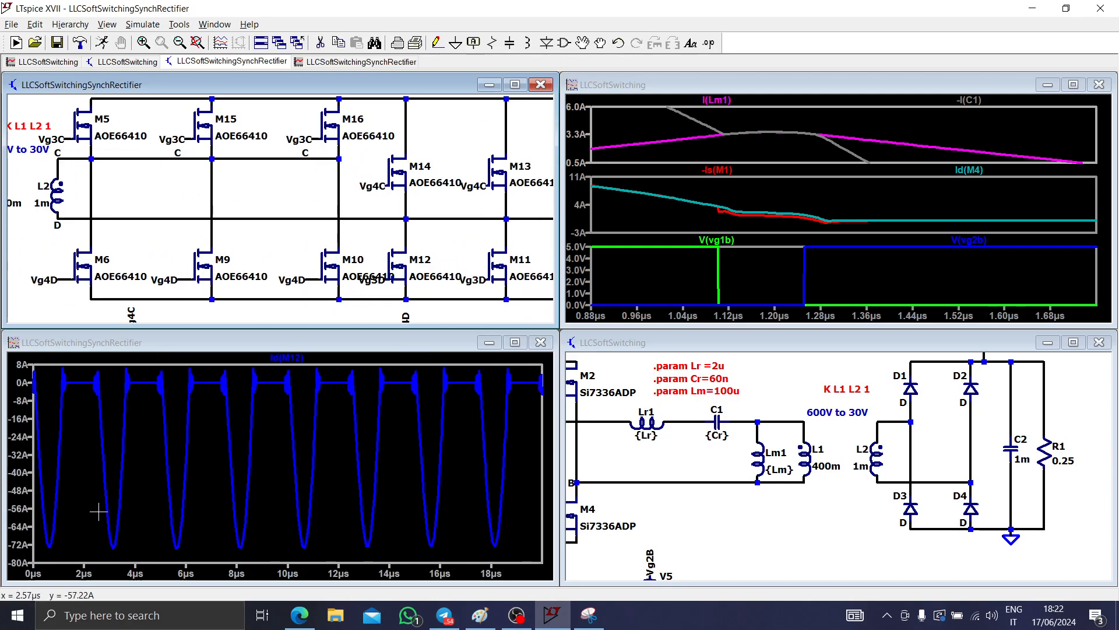
{"action": "right_click", "coordinate": [286, 358]}
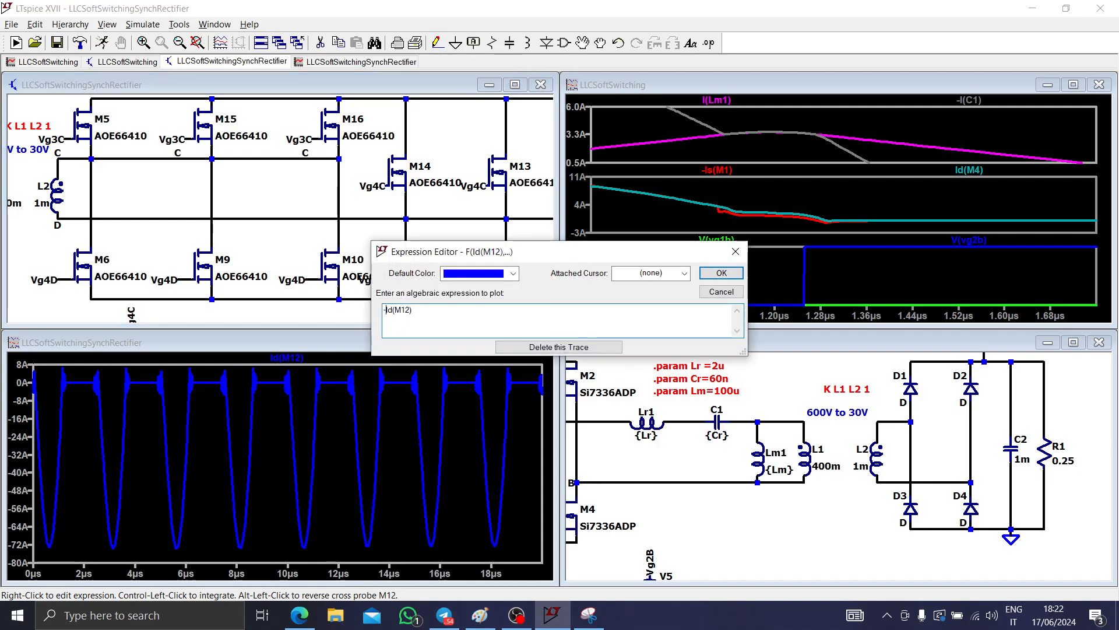
{"action": "type", "text": "-"}
{"action": "key", "text": "Return"}
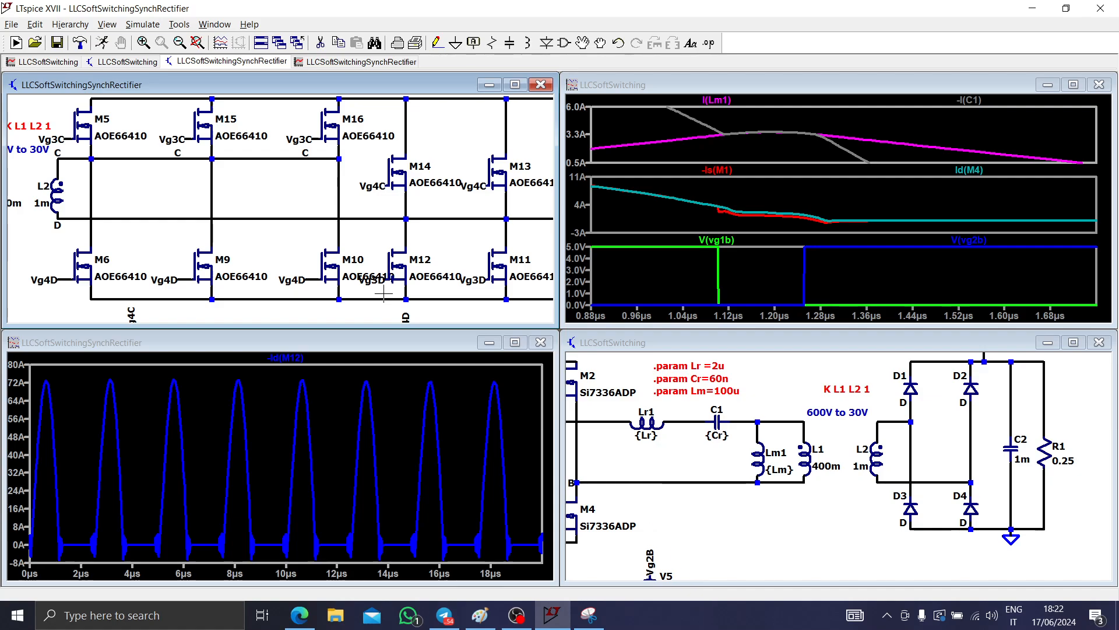
- Plot M12's power dissipation and read its average over the full simulated interval
{"action": "left_click", "coordinate": [408, 271], "text": "alt"}
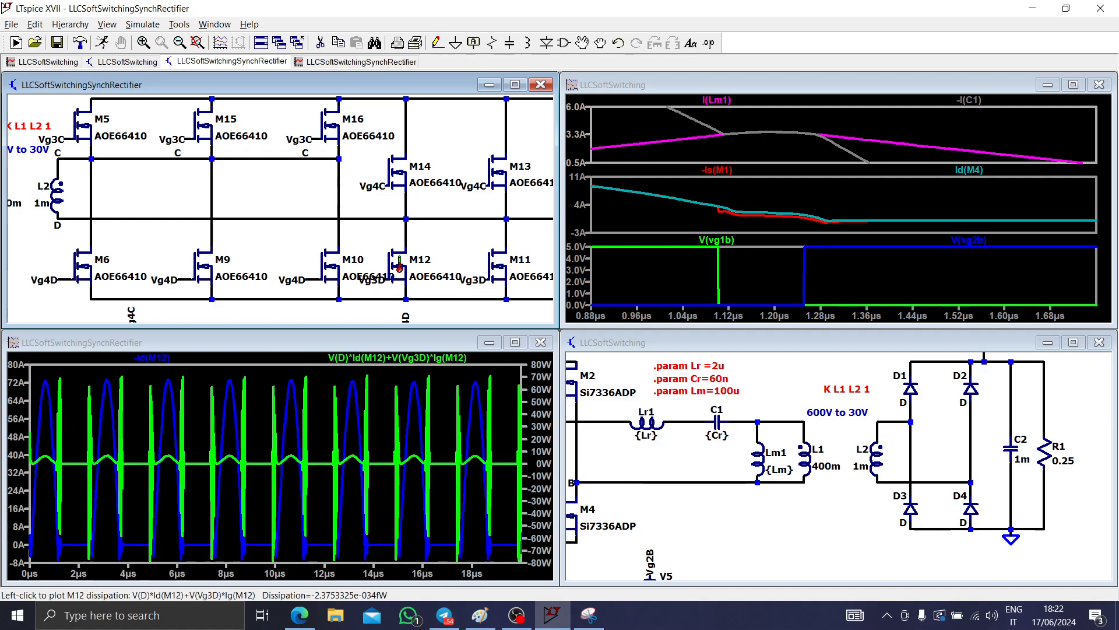
{"action": "left_click", "coordinate": [280, 357], "text": "ctrl"}
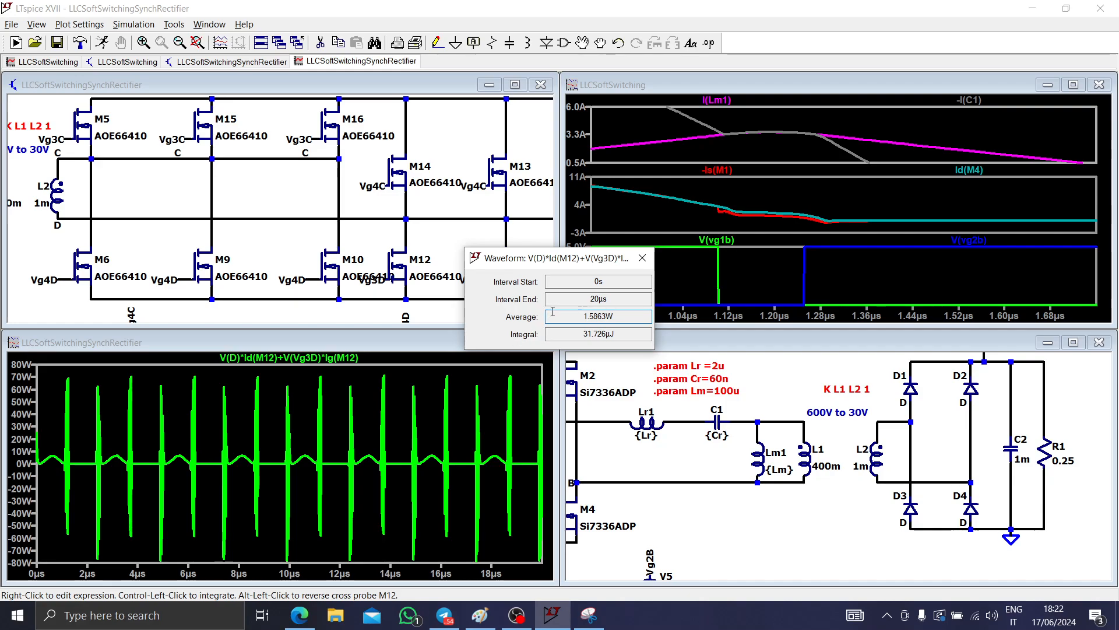
{"action": "left_click_drag", "start_coordinate": [621, 315], "coordinate": [576, 316]}
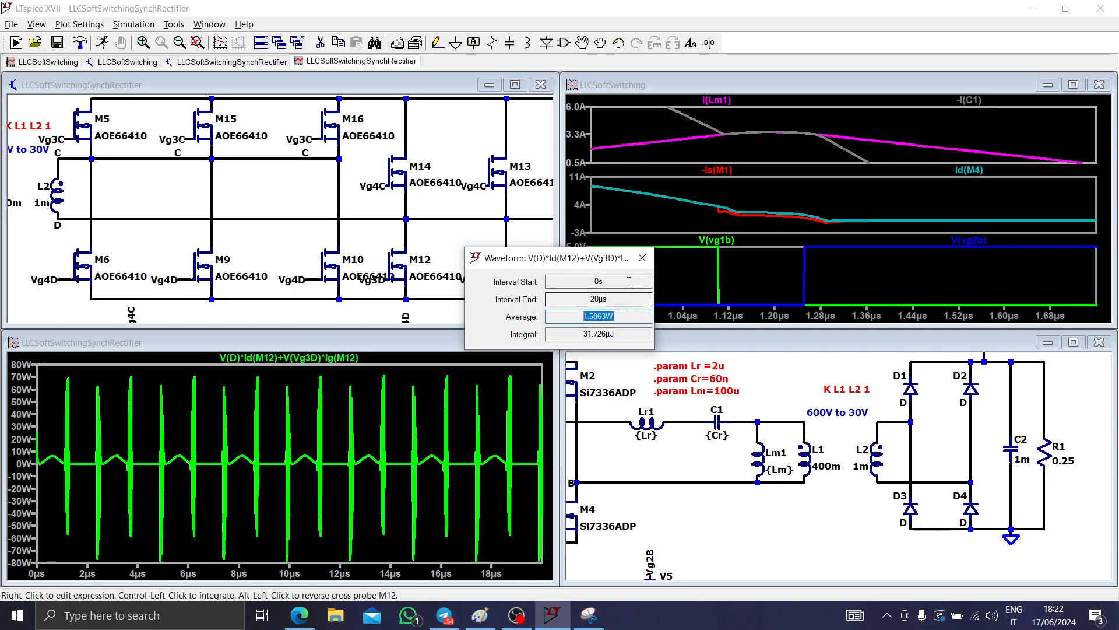
{"action": "left_click", "coordinate": [642, 258]}
{"action": "scroll", "coordinate": [382, 265], "scroll_direction": "down", "scroll_amount": 2}
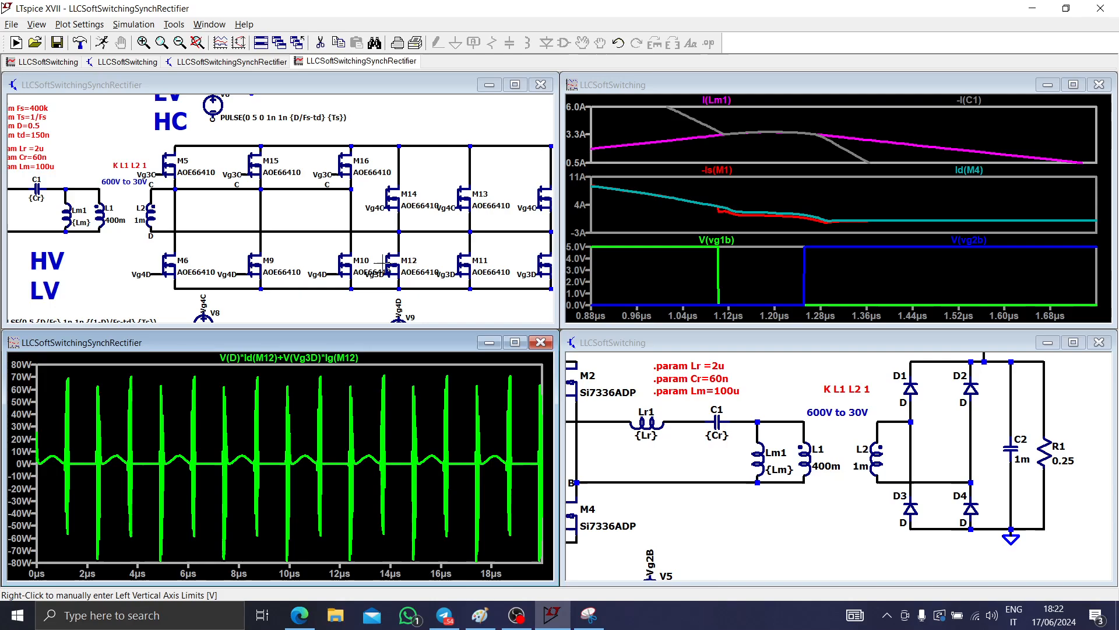
- Plot the Lr1 current on the primary side, followed by M4's source current and drain current
{"action": "left_click_drag", "start_coordinate": [125, 265], "coordinate": [351, 261]}
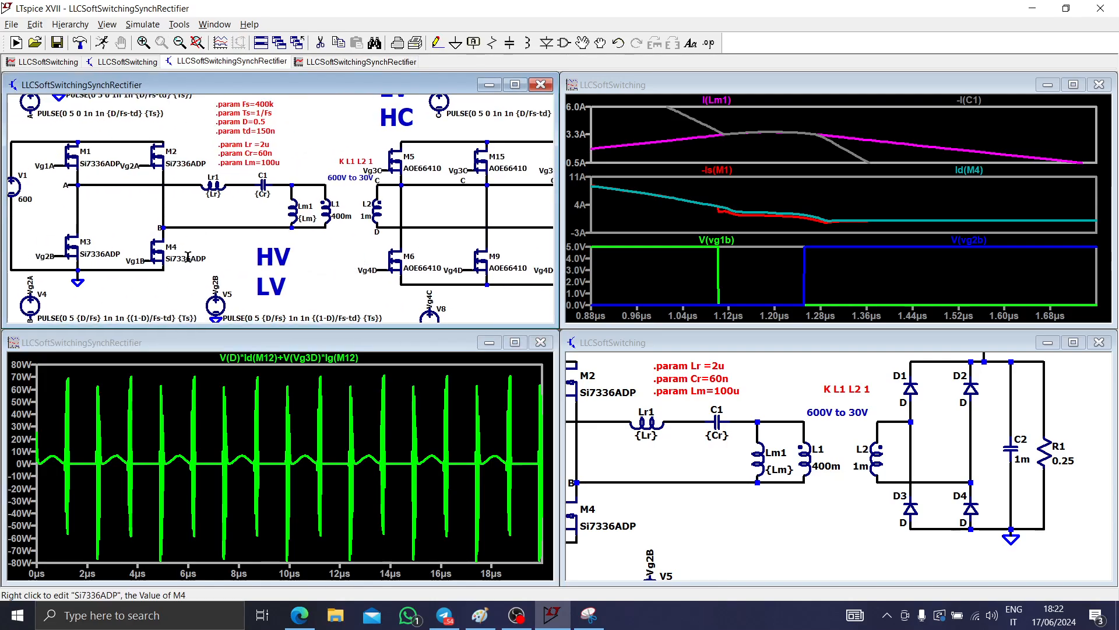
{"action": "left_click", "coordinate": [213, 182]}
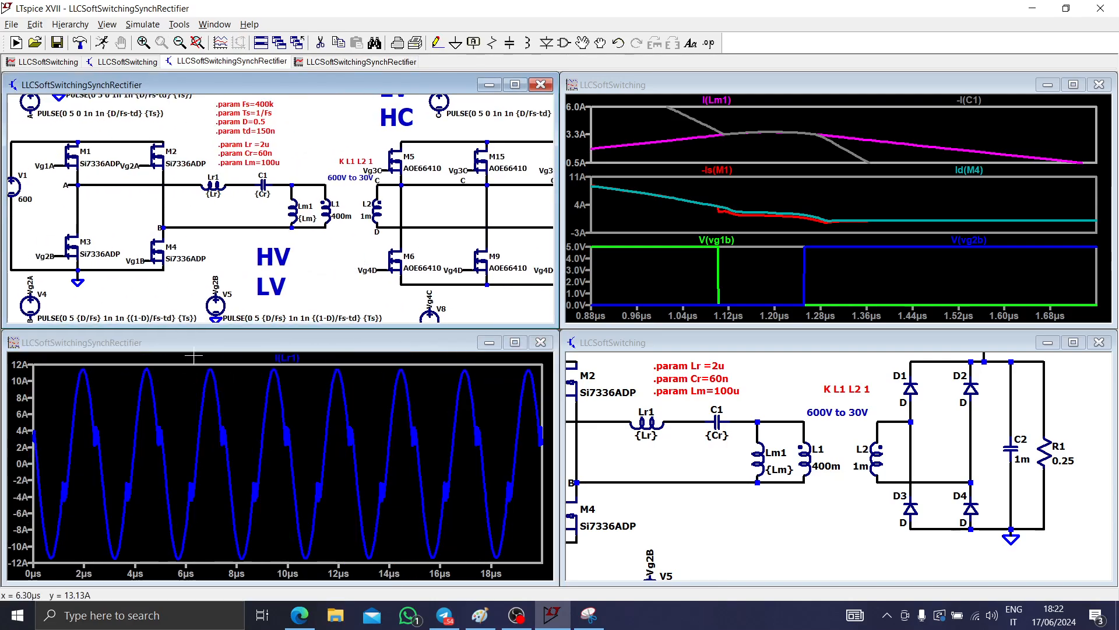
{"action": "left_click", "coordinate": [168, 261]}
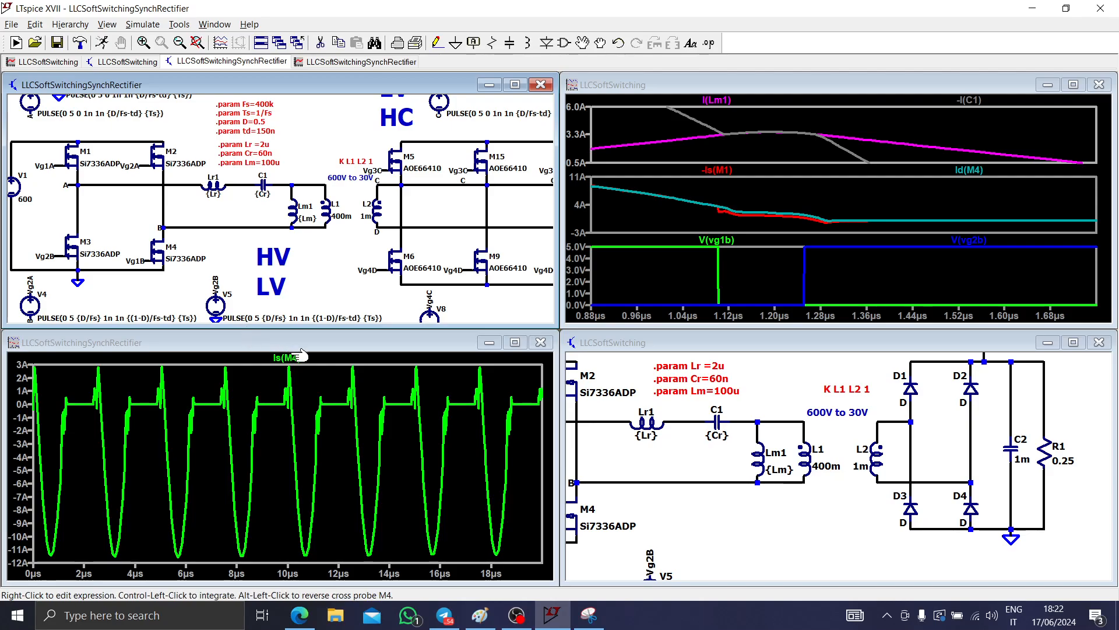
{"action": "left_click", "coordinate": [169, 231]}
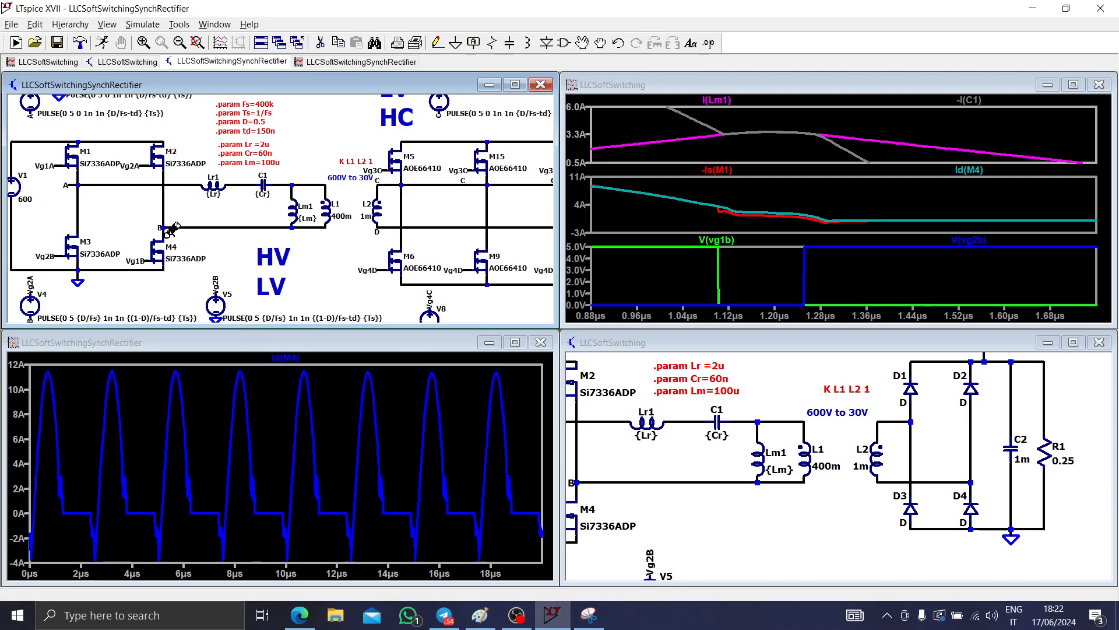
- Overlay M4's source and drain currents for comparison, and return to the drain current alone
{"action": "left_click", "coordinate": [168, 261]}
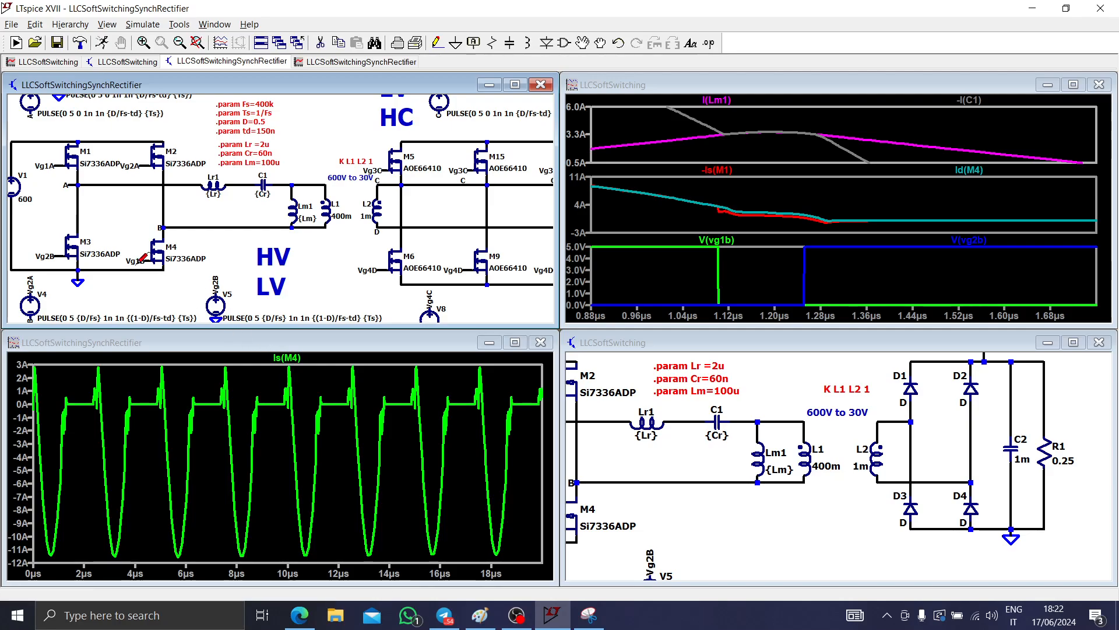
{"action": "left_click", "coordinate": [172, 230]}
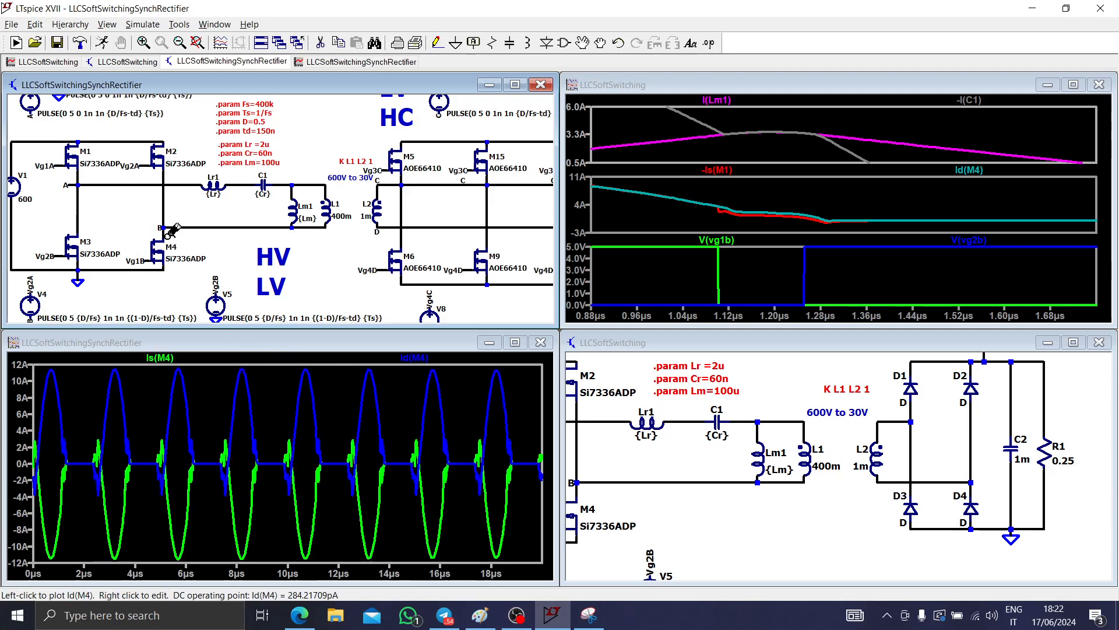
{"action": "left_click", "coordinate": [173, 230]}
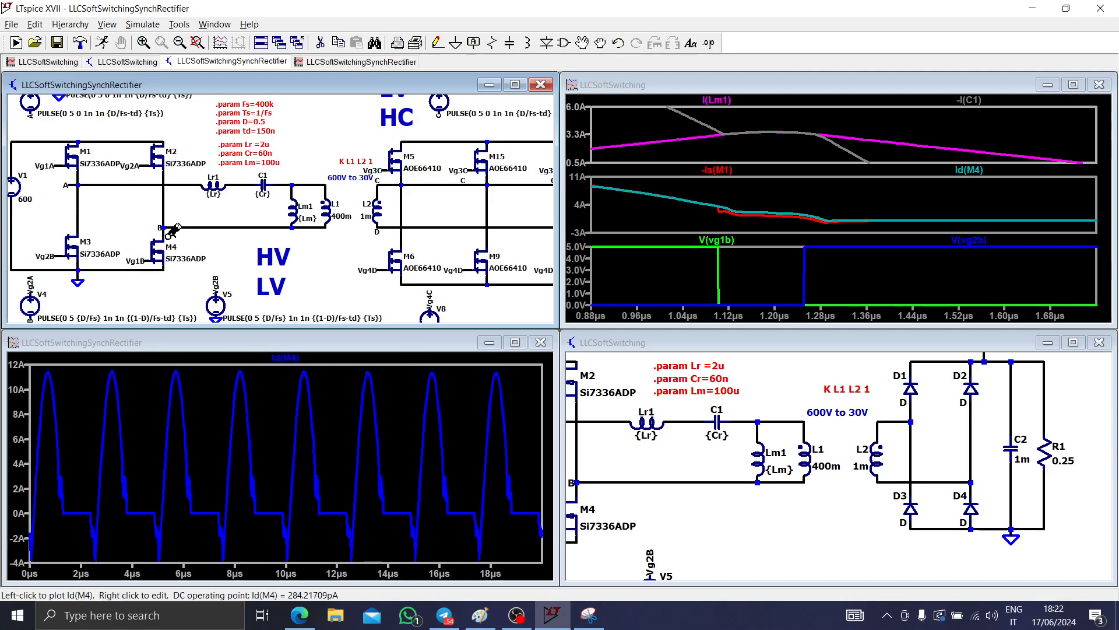
- Plot the resonant current as -I(Lr1) together with the magnetizing current I(Lm1)
{"action": "left_click", "coordinate": [214, 183]}
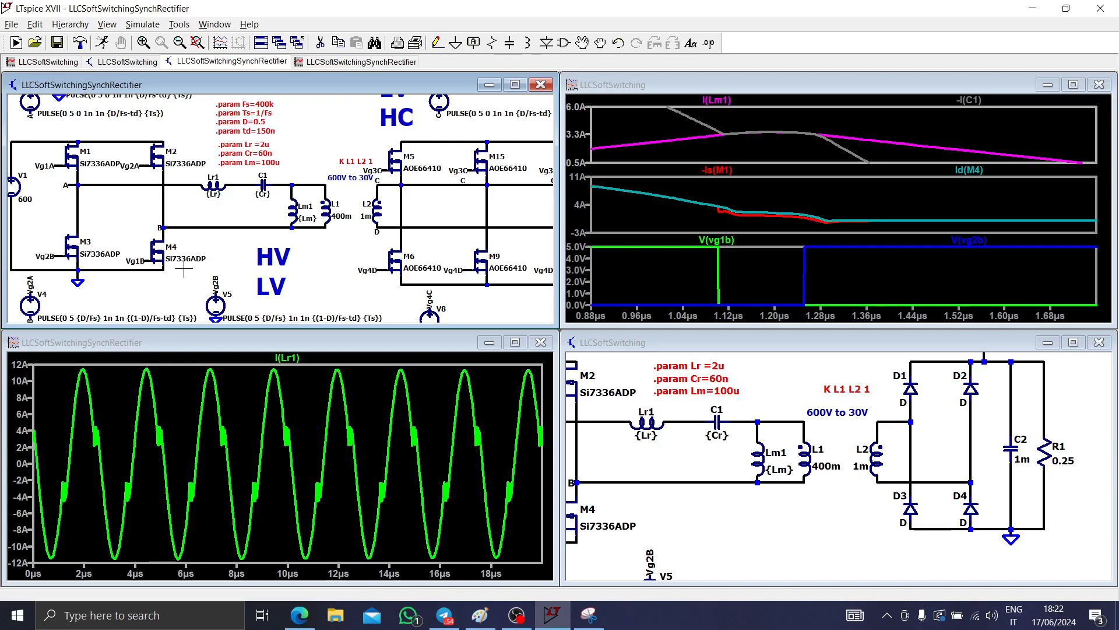
{"action": "scroll", "coordinate": [207, 196], "scroll_direction": "up", "scroll_amount": 5}
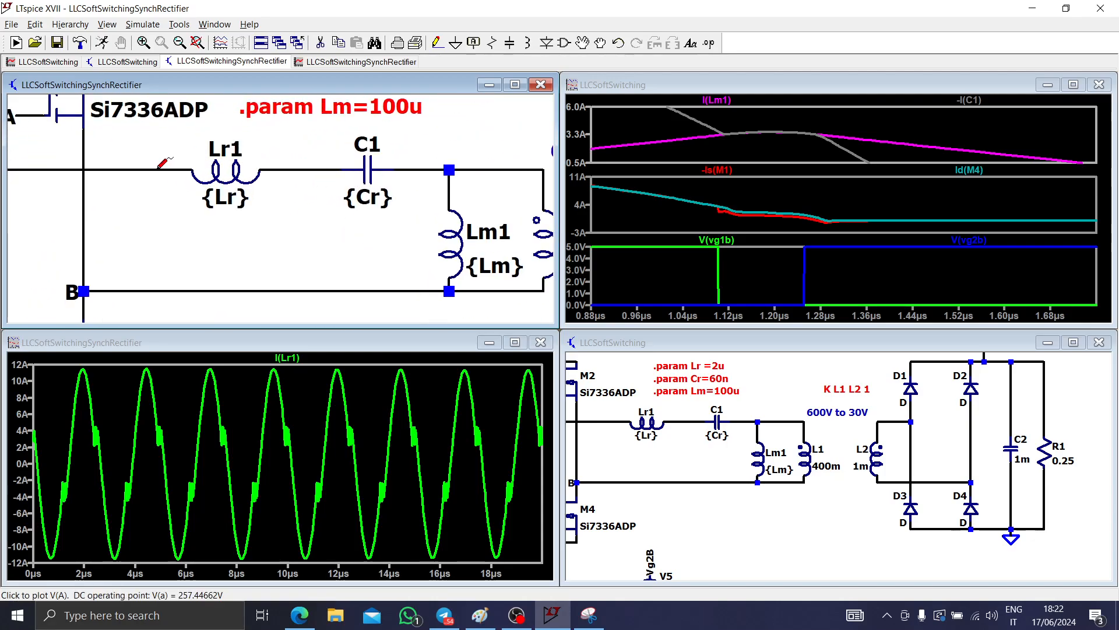
{"action": "scroll", "coordinate": [416, 198], "scroll_direction": "down", "scroll_amount": 1}
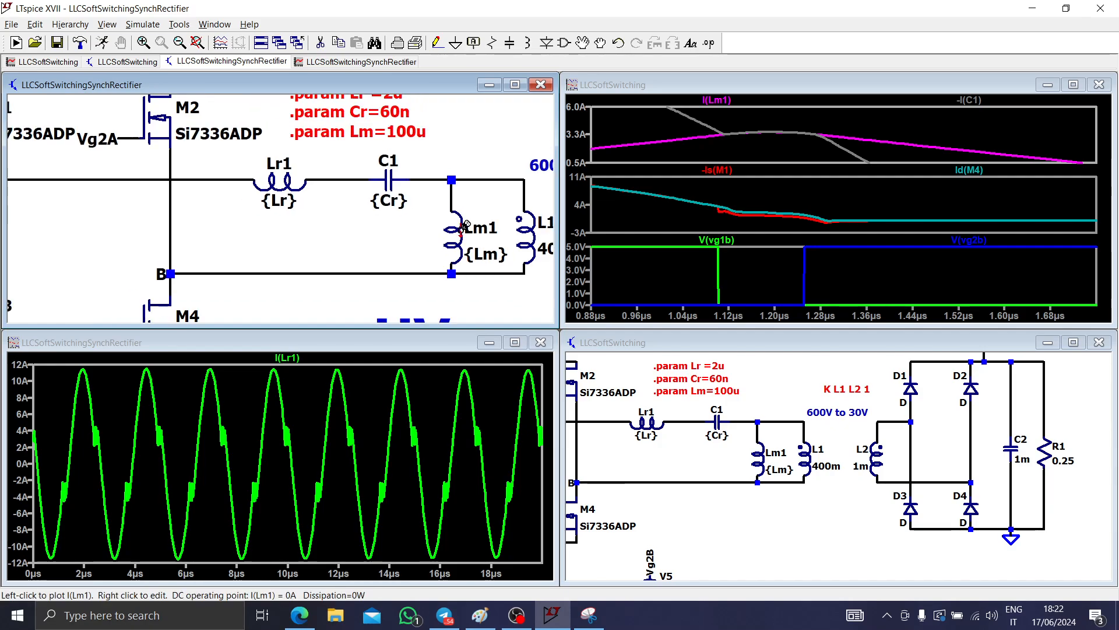
{"action": "left_click", "coordinate": [453, 227]}
{"action": "scroll", "coordinate": [253, 217], "scroll_direction": "down", "scroll_amount": 1}
{"action": "double_click", "coordinate": [216, 186], "text": "alt"}
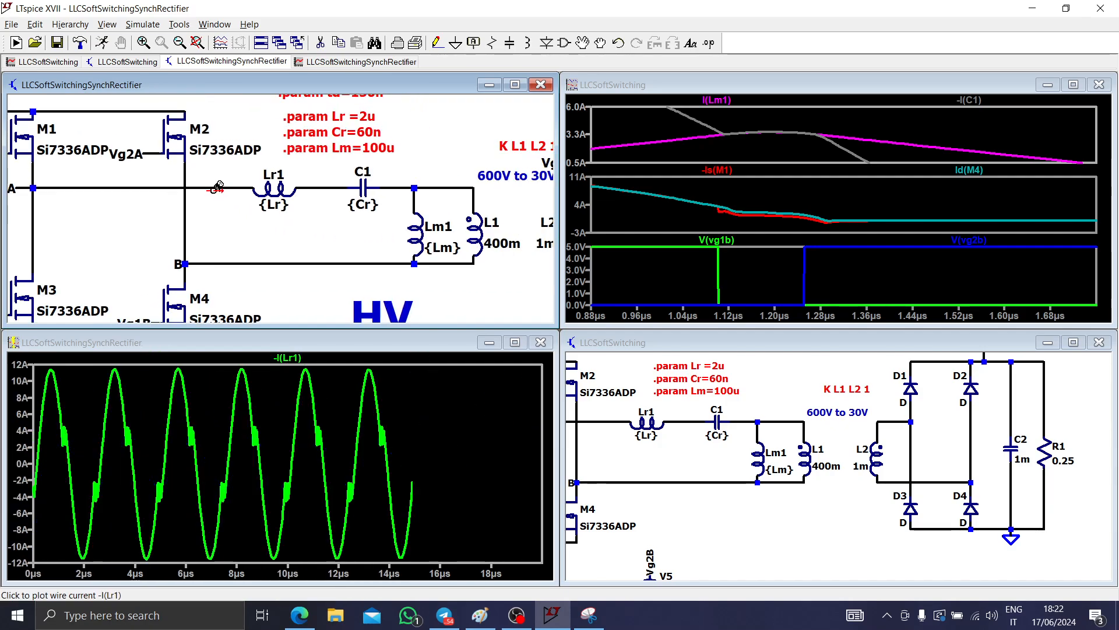
{"action": "scroll", "coordinate": [216, 213], "scroll_direction": "down", "scroll_amount": 1}
{"action": "mouse_move", "coordinate": [262, 243]}
{"action": "left_mouse_down"}
{"action": "mouse_move", "coordinate": [280, 197]}
{"action": "mouse_move", "coordinate": [366, 208]}
{"action": "left_mouse_up"}
{"action": "left_click", "coordinate": [427, 182]}
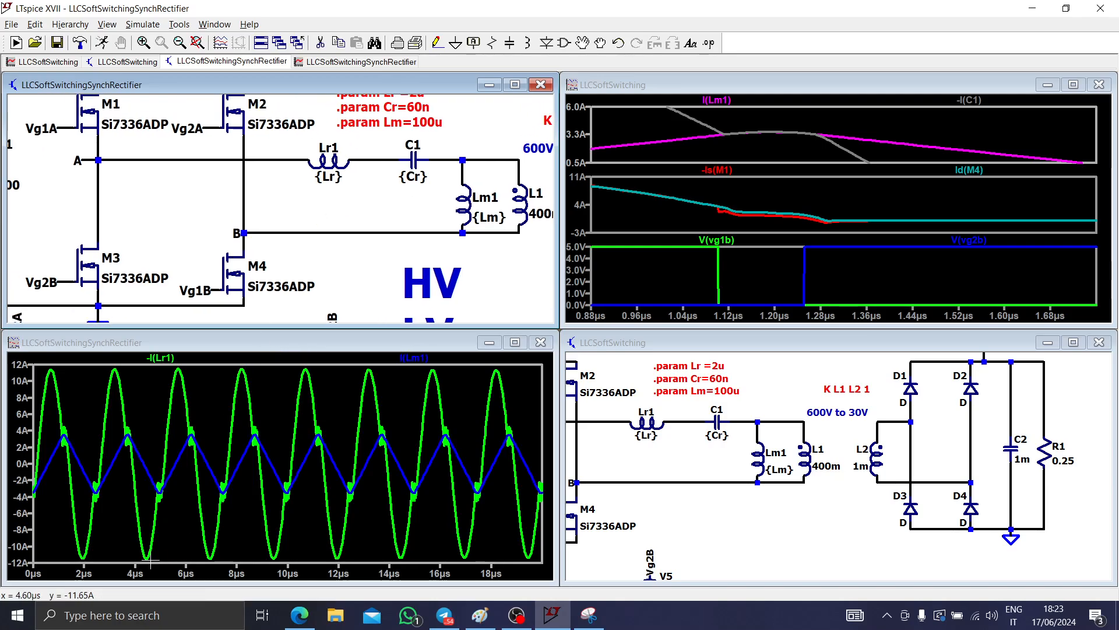
- Examine -I(Lr1) and I(Lm1) between about 4.2 µs and 7.8 µs, and restore the full time range
{"action": "left_click_drag", "start_coordinate": [142, 562], "coordinate": [234, 376]}
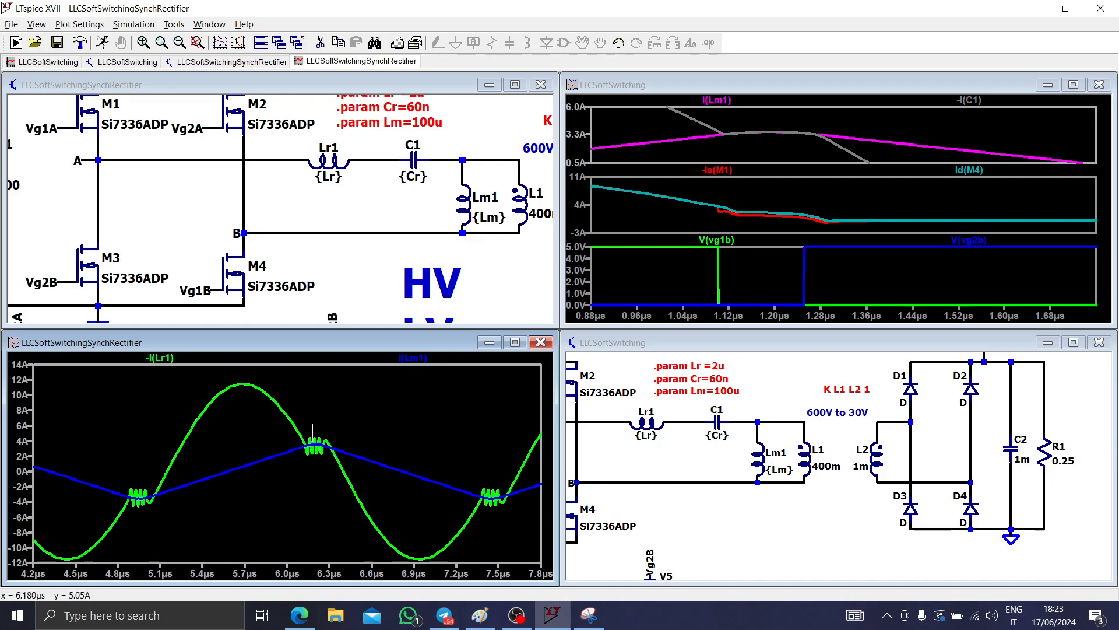
{"action": "right_click", "coordinate": [310, 367]}
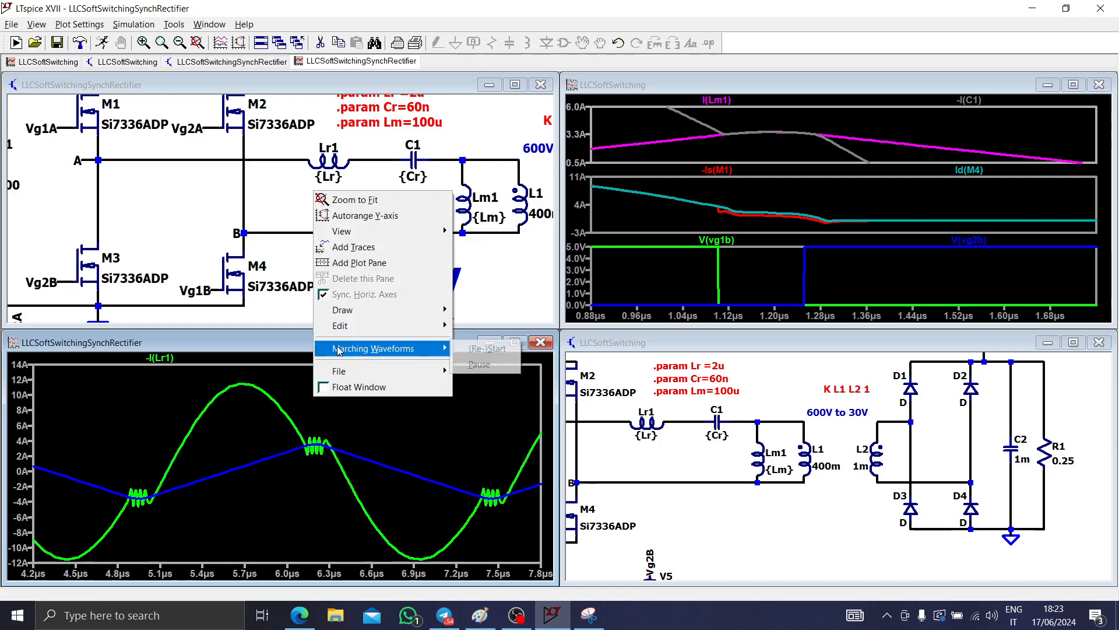
{"action": "left_click", "coordinate": [326, 197]}
- Fit the whole schematic in its window and add an empty plot pane above the Lr1 and Lm1 current traces
{"action": "scroll", "coordinate": [330, 247], "scroll_direction": "down", "scroll_amount": 1}
{"action": "left_click", "coordinate": [329, 264]}
{"action": "key", "text": "space"}
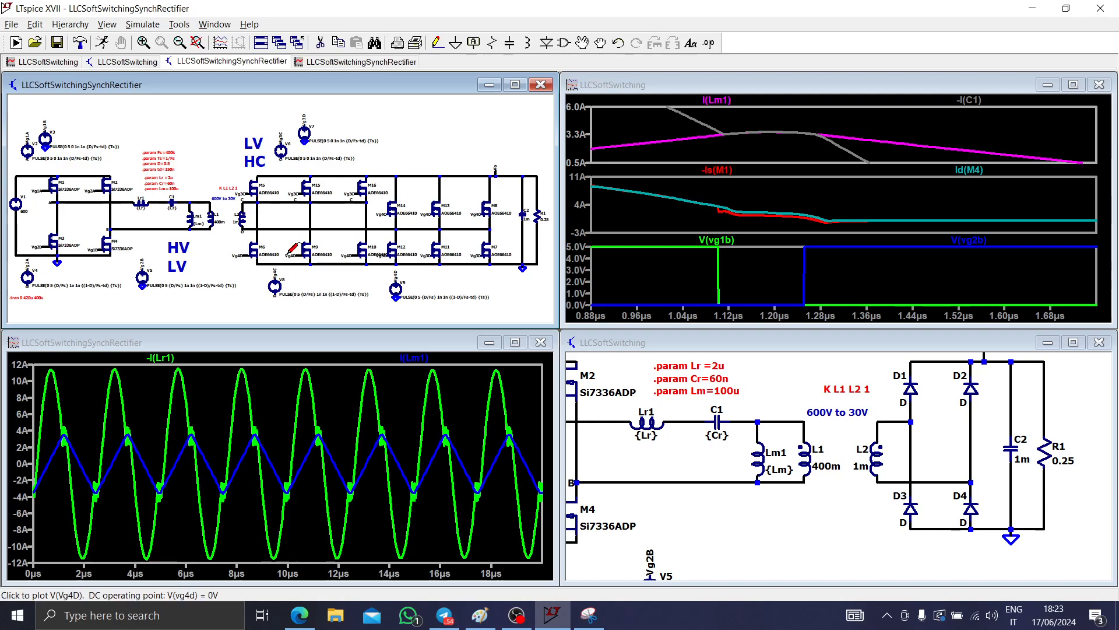
{"action": "right_click", "coordinate": [286, 425]}
{"action": "left_click", "coordinate": [331, 290]}
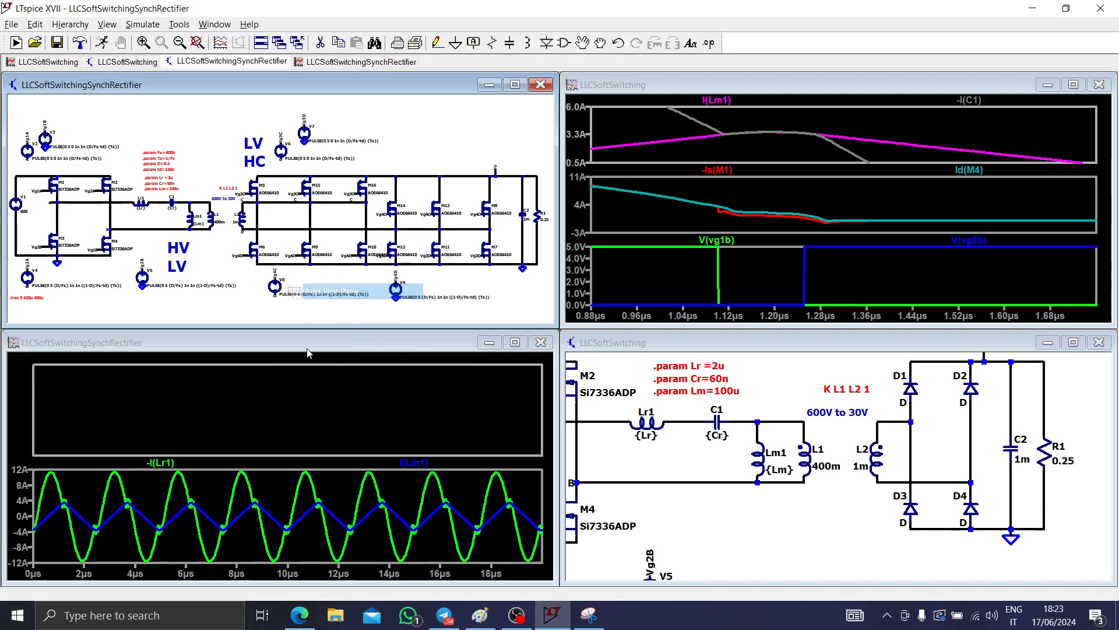
- Plot the output voltage V(vo) of the synchronous rectifier in the empty pane above the Lr1 and Lm1 currents
{"action": "scroll", "coordinate": [108, 218], "scroll_direction": "up", "scroll_amount": 4}
{"action": "left_click_drag", "start_coordinate": [108, 219], "coordinate": [13, 261]}
{"action": "left_click_drag", "start_coordinate": [426, 228], "coordinate": [230, 229]}
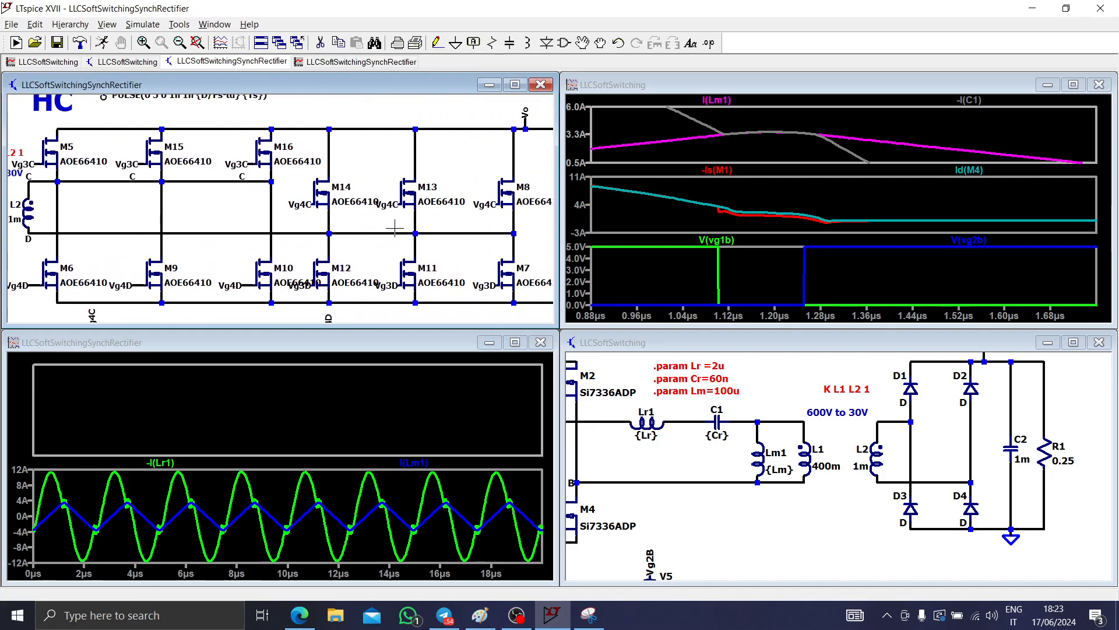
{"action": "left_click_drag", "start_coordinate": [395, 228], "coordinate": [140, 222]}
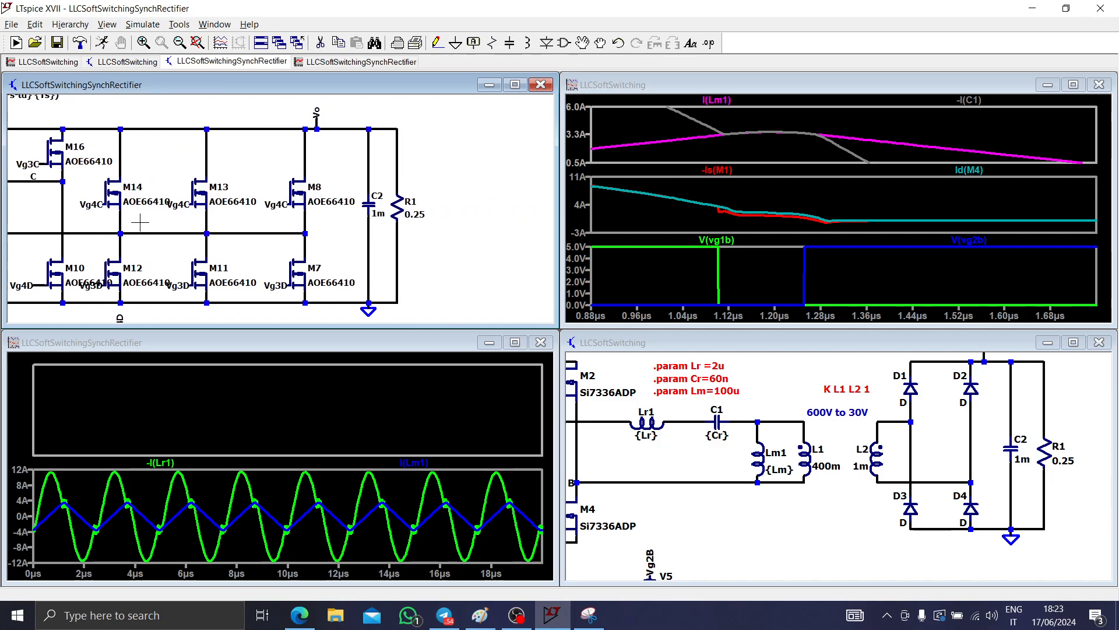
{"action": "left_click", "coordinate": [368, 128]}
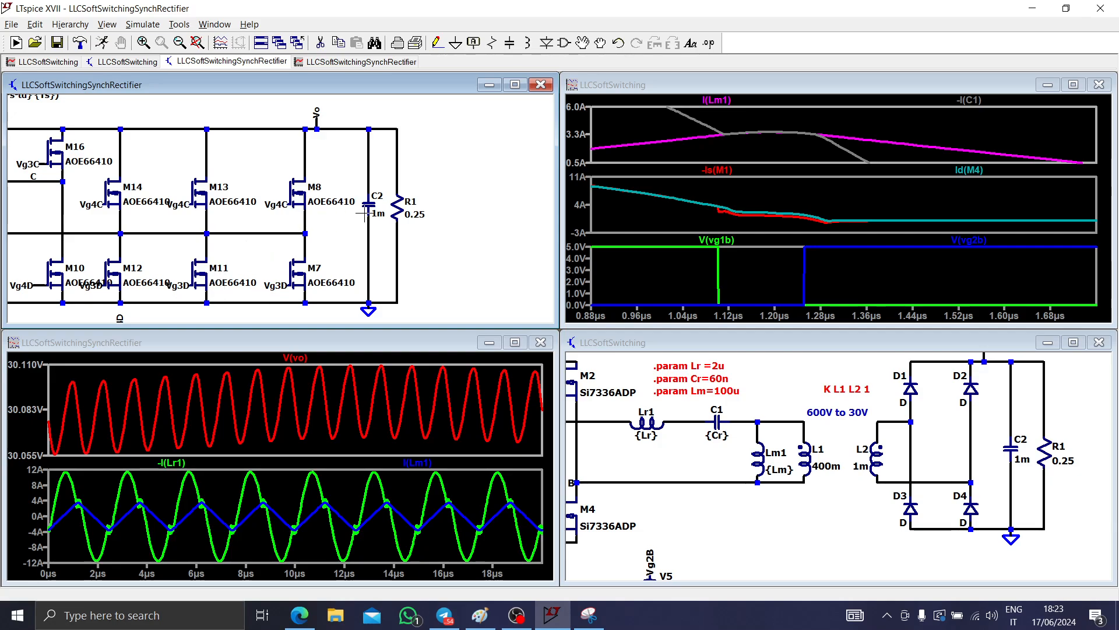
- Examine the diode version's primary bridge and the synchronous version's primary bridge, transformer and paralleled secondary MOSFETs
{"action": "left_click_drag", "start_coordinate": [609, 510], "coordinate": [943, 487]}
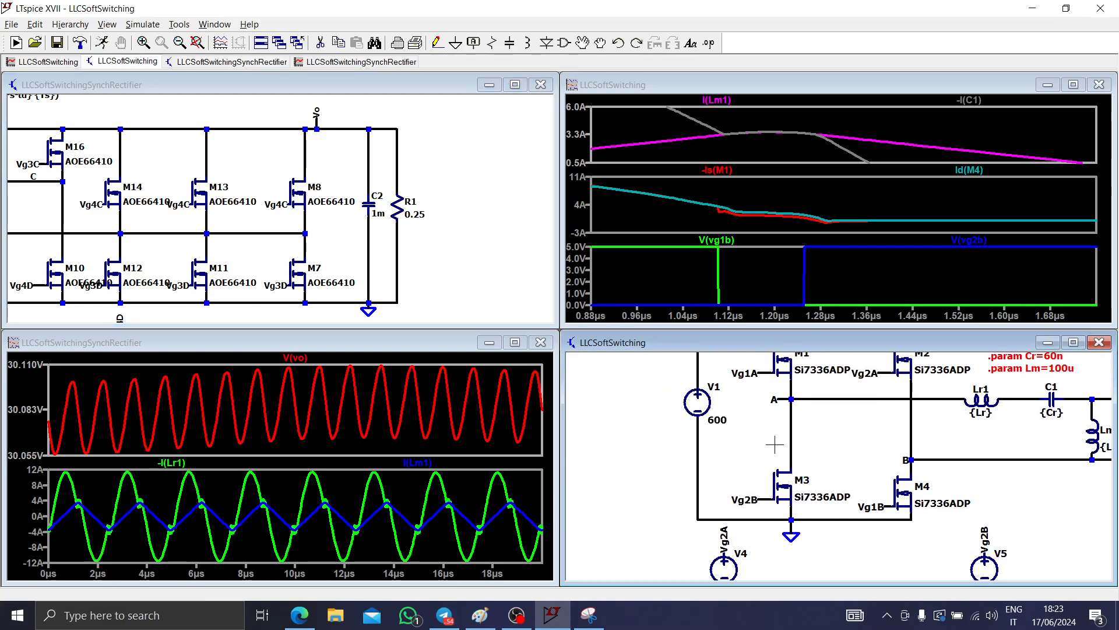
{"action": "left_click", "coordinate": [217, 301]}
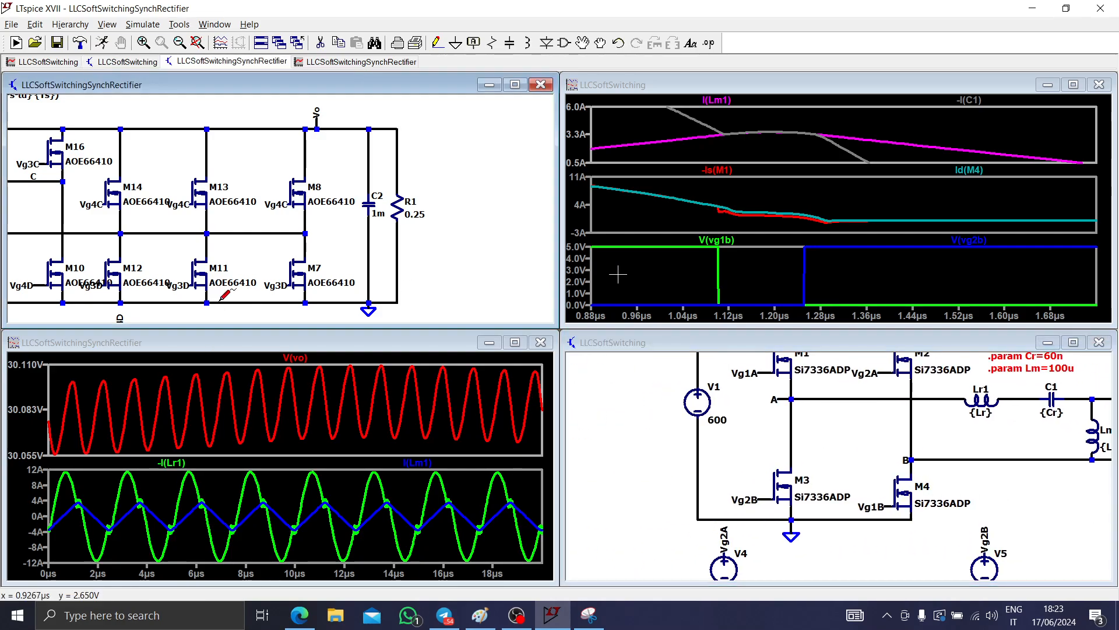
{"action": "left_click_drag", "start_coordinate": [418, 285], "coordinate": [536, 262]}
{"action": "scroll", "coordinate": [266, 313], "scroll_direction": "down", "scroll_amount": 1}
{"action": "left_click_drag", "start_coordinate": [266, 313], "coordinate": [452, 275]}
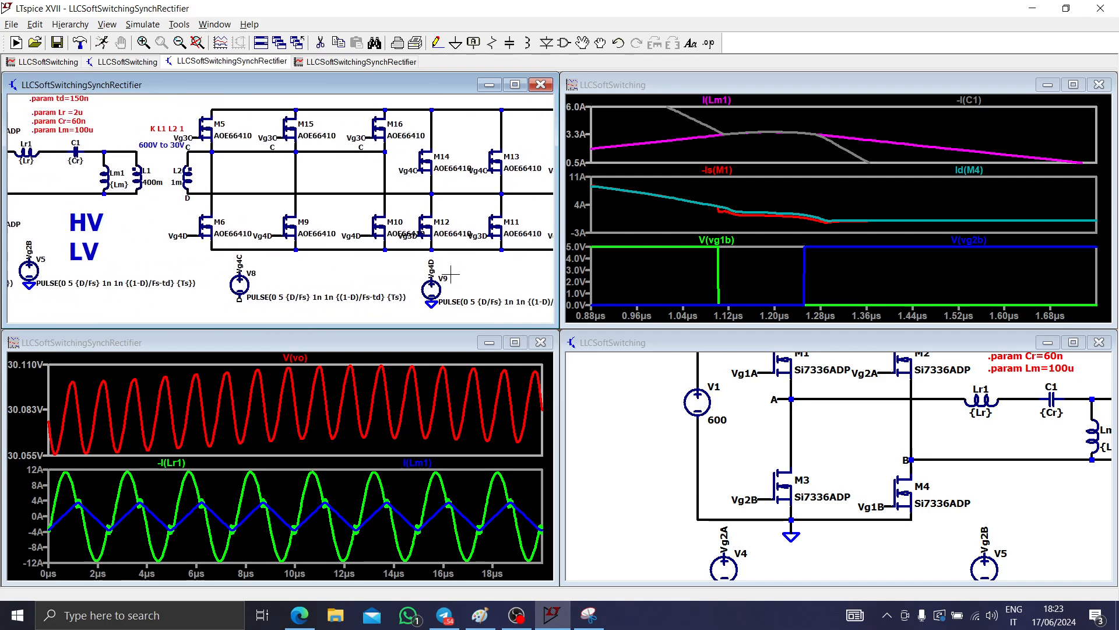
{"action": "left_click_drag", "start_coordinate": [60, 227], "coordinate": [255, 249]}
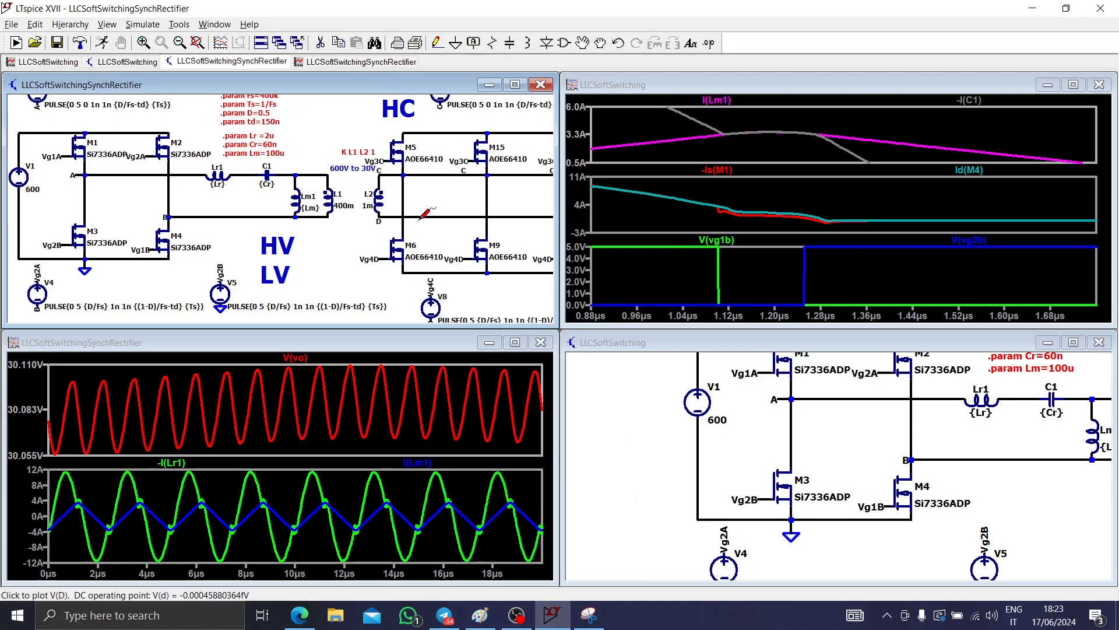
{"action": "scroll", "coordinate": [336, 274], "scroll_direction": "down", "scroll_amount": 5}
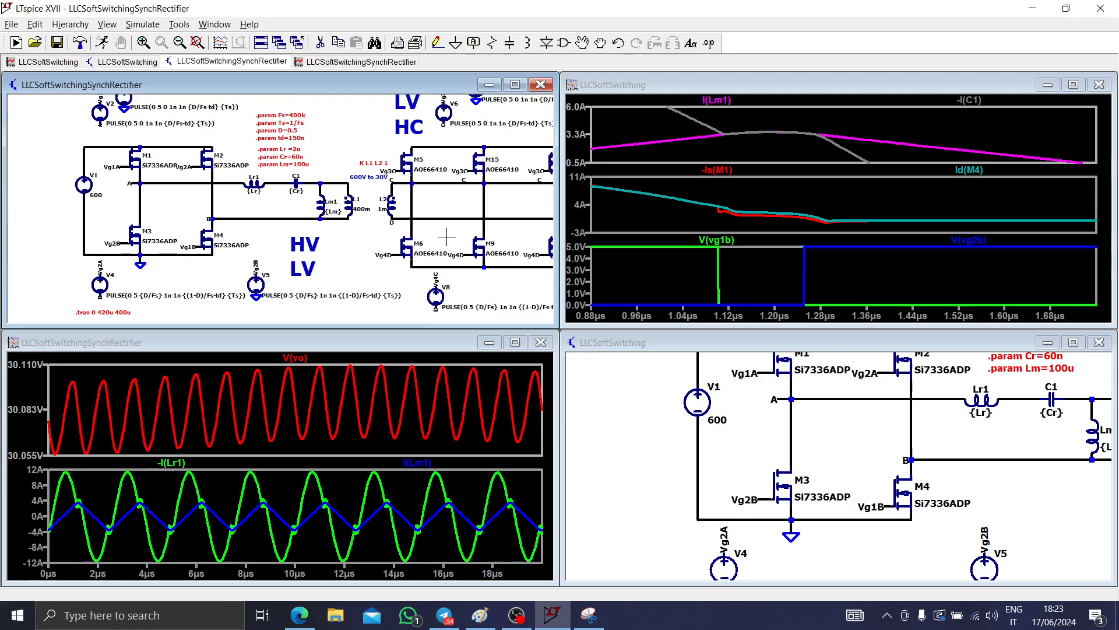
{"action": "scroll", "coordinate": [336, 274], "scroll_direction": "up", "scroll_amount": 2}
{"action": "scroll", "coordinate": [337, 276], "scroll_direction": "down", "scroll_amount": 1}
{"action": "left_click_drag", "start_coordinate": [337, 281], "coordinate": [260, 283]}
- Fit the complete synchronous rectifier and diode version schematics in their windows for side-by-side comparison
{"action": "key", "text": "space"}
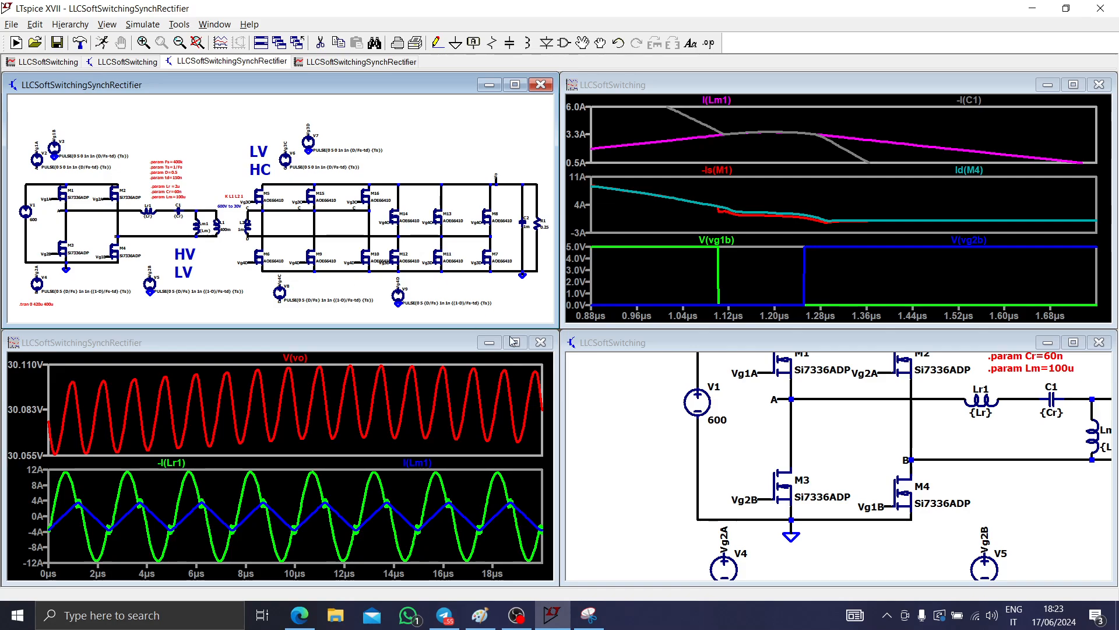
{"action": "scroll", "coordinate": [651, 418], "scroll_direction": "down", "scroll_amount": 1}
{"action": "left_click", "coordinate": [651, 418]}
{"action": "key", "text": "space"}
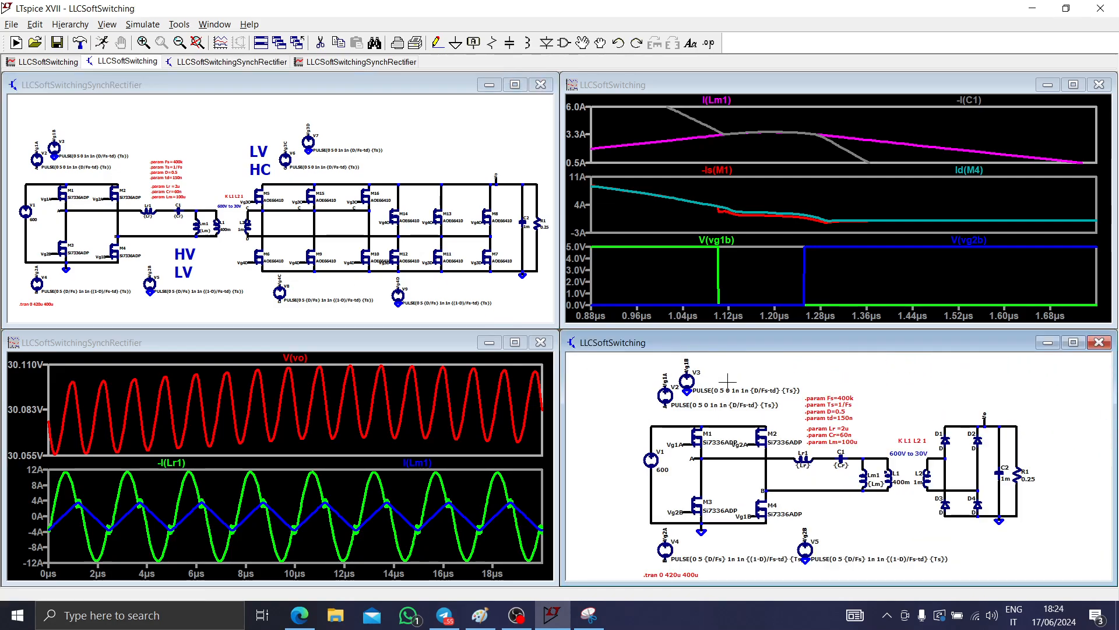
{"action": "left_click", "coordinate": [517, 615]}
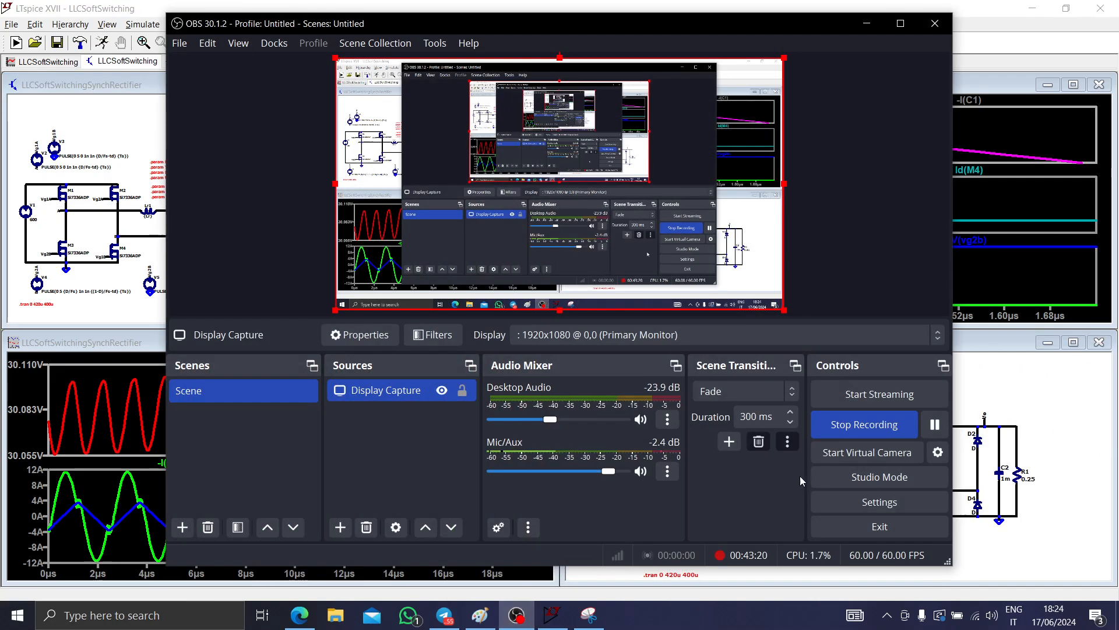